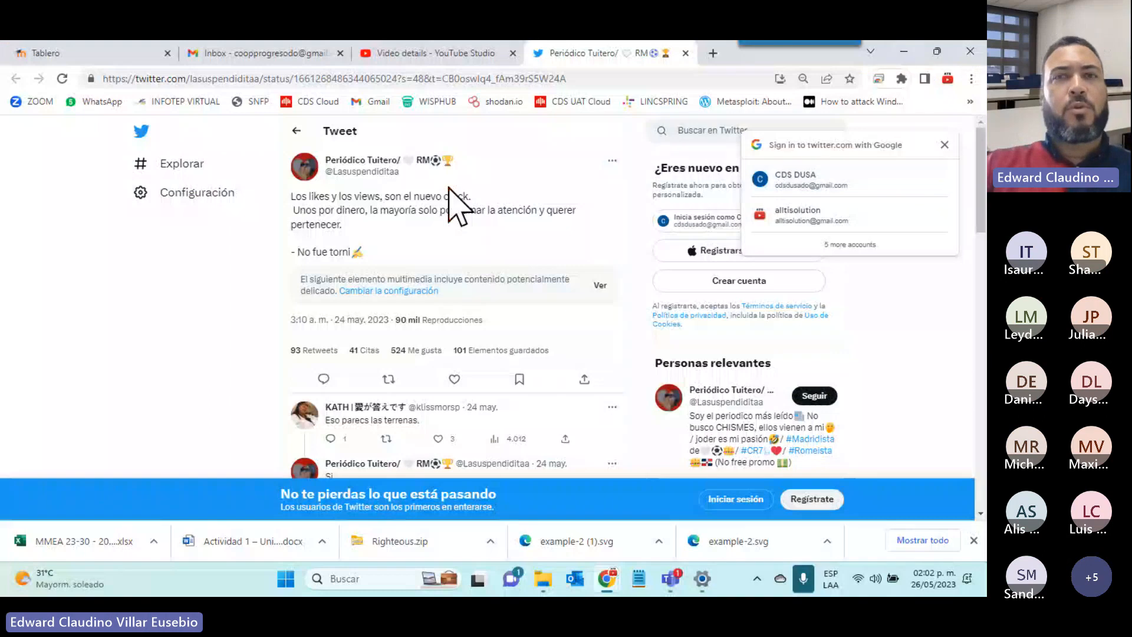
# - Switch to the browser window holding the Excel Intermedio EI 23-64 course and open its section 2, 22 de Mayo - 28 de Mayo
pyautogui.click(903, 52)
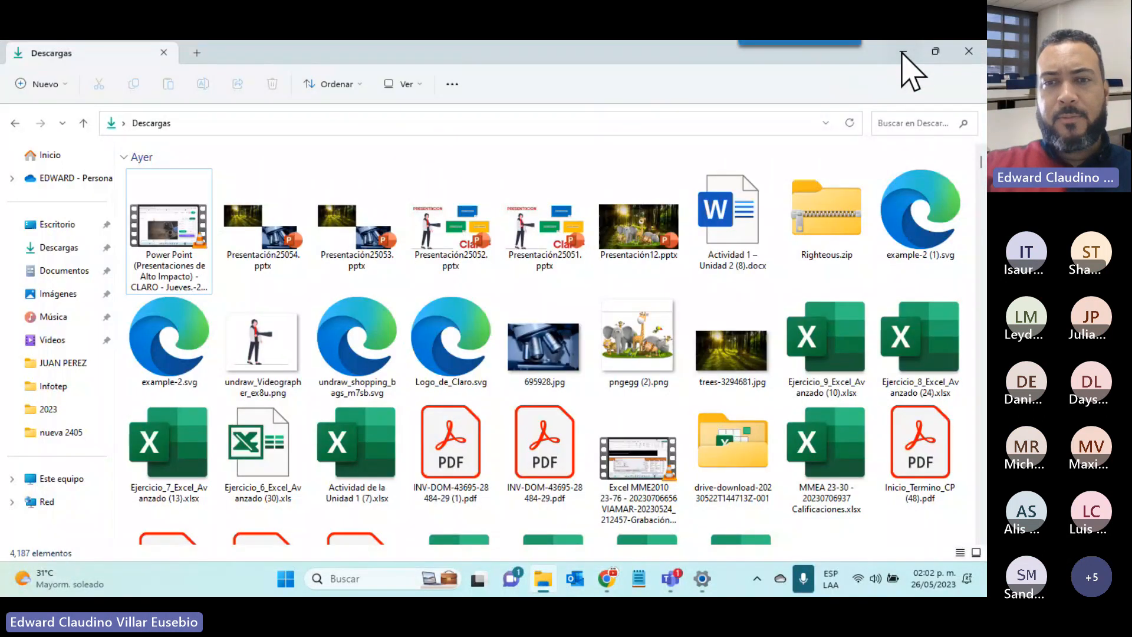
pyautogui.click(903, 52)
pyautogui.moveTo(607, 579)
pyautogui.click(662, 530)
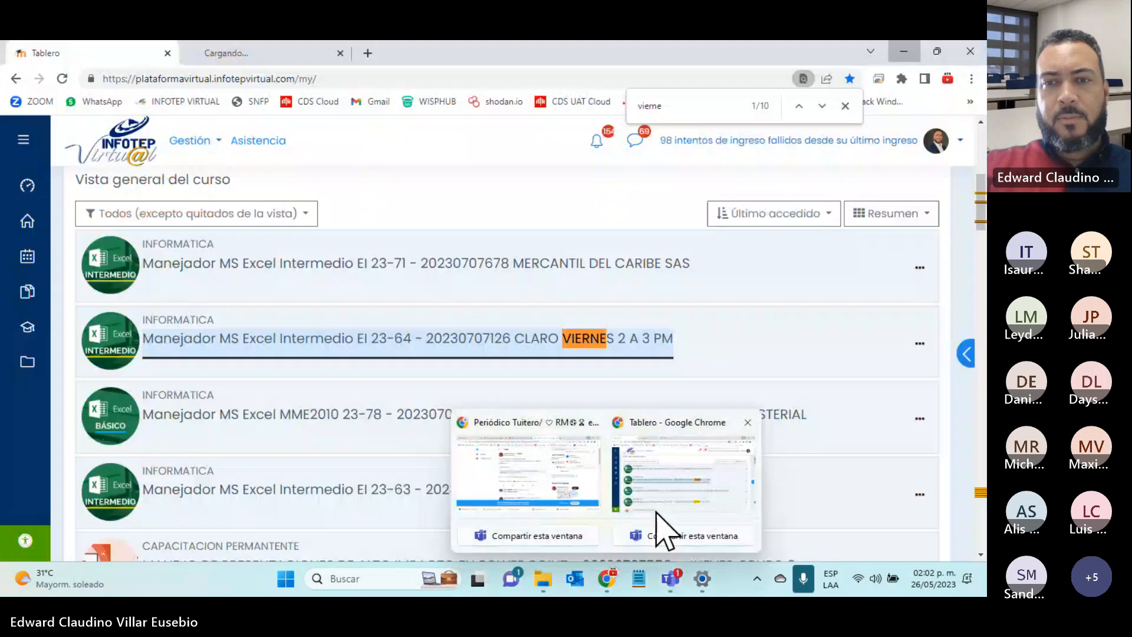
pyautogui.click(268, 46)
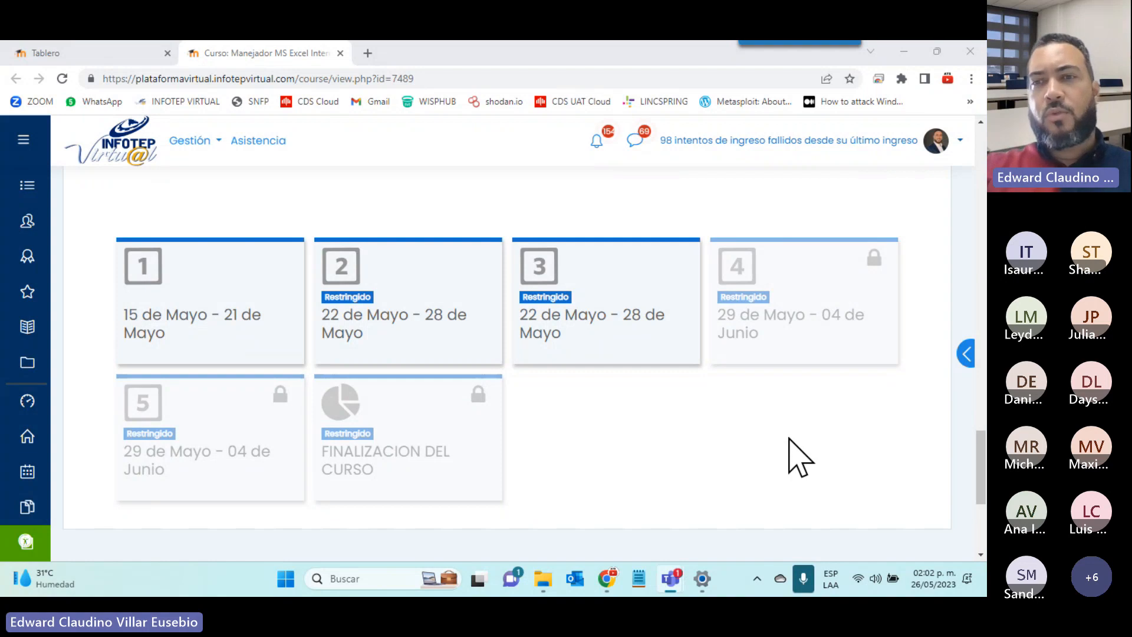
pyautogui.moveTo(883, 343)
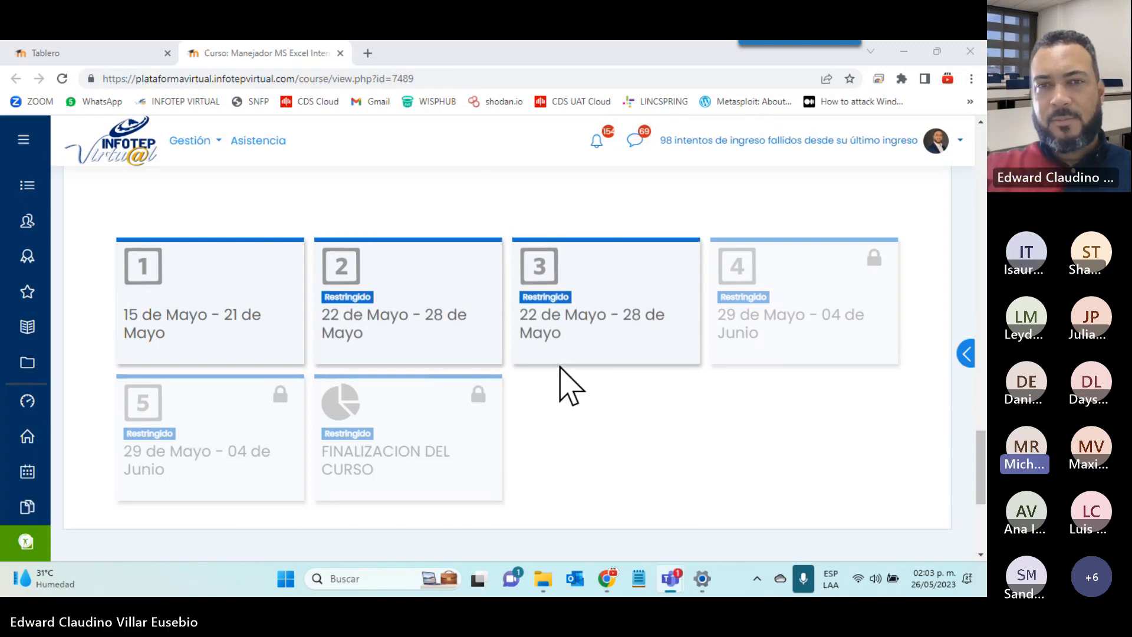
pyautogui.click(434, 316)
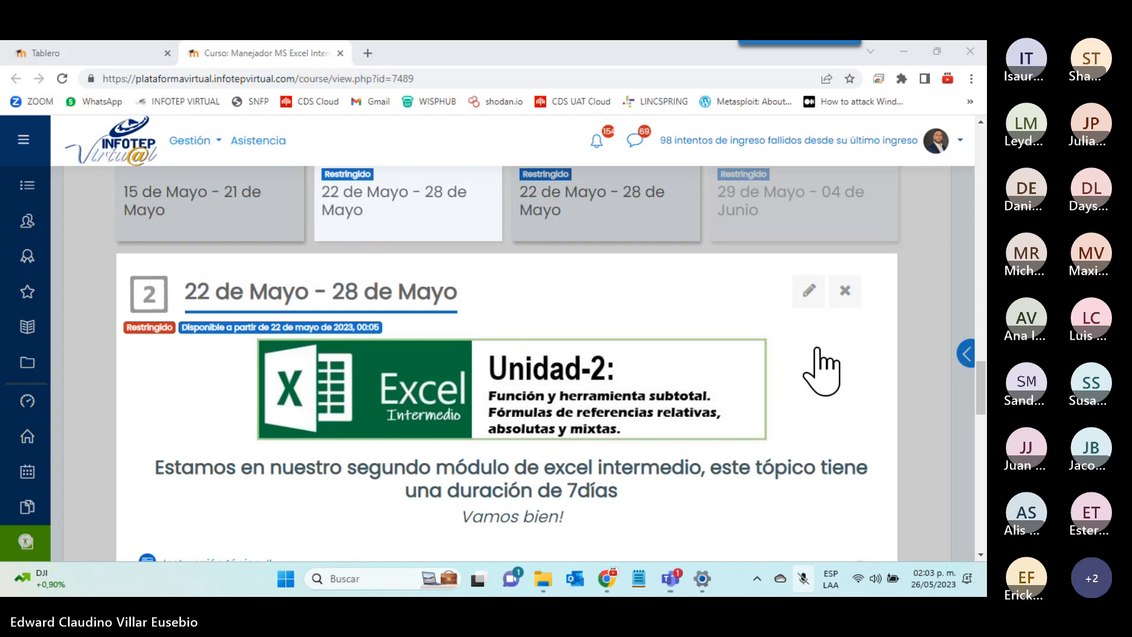
pyautogui.click(817, 349)
pyautogui.click(845, 355)
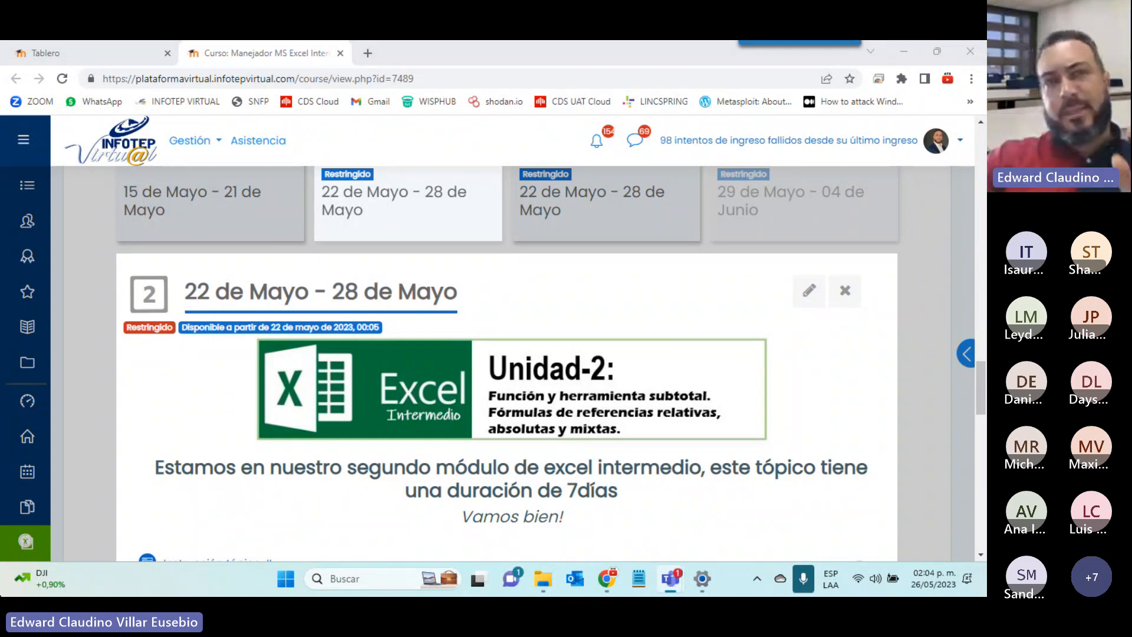
pyautogui.click(902, 325)
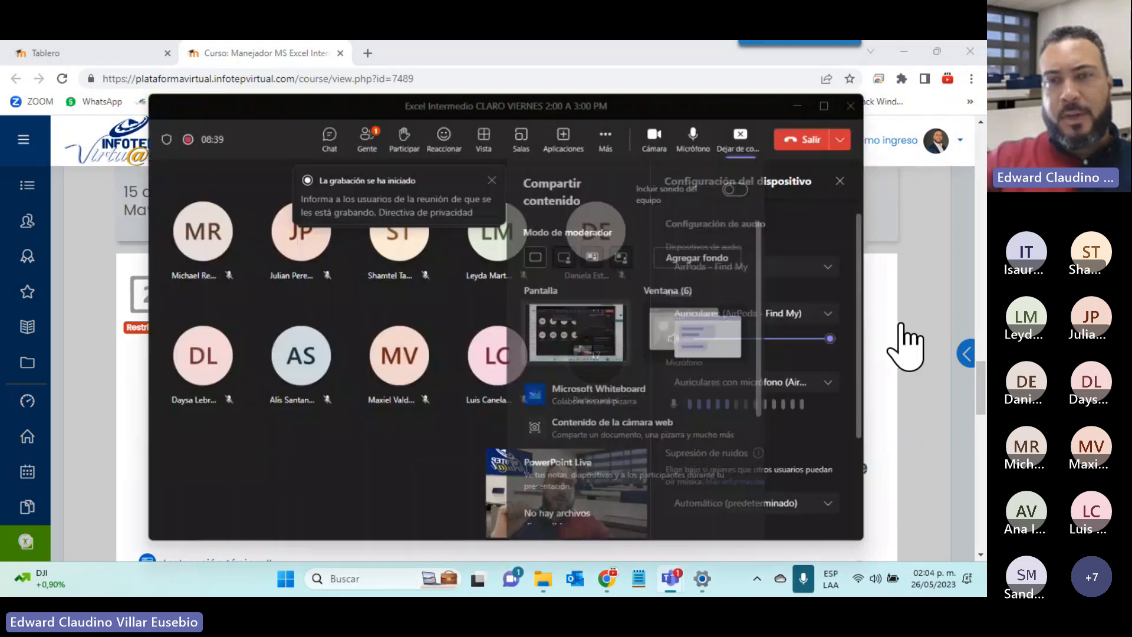
pyautogui.click(805, 71)
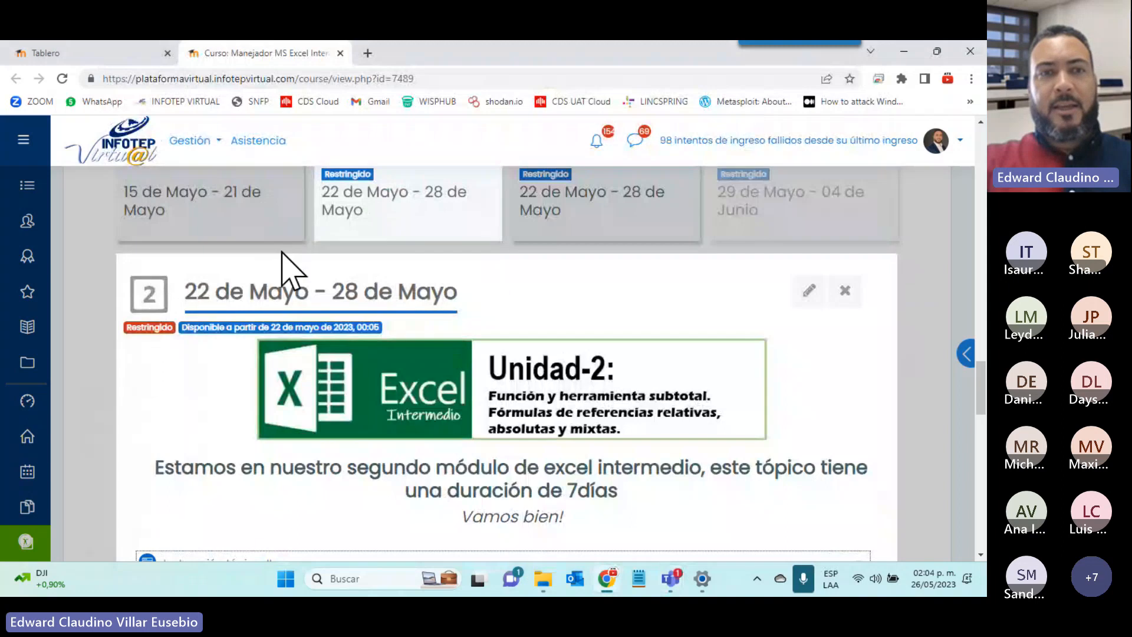
# - Examine the section 2 card and the Unidad-2 activities down to the assignment due dates
pyautogui.scroll(2, 284, 267)
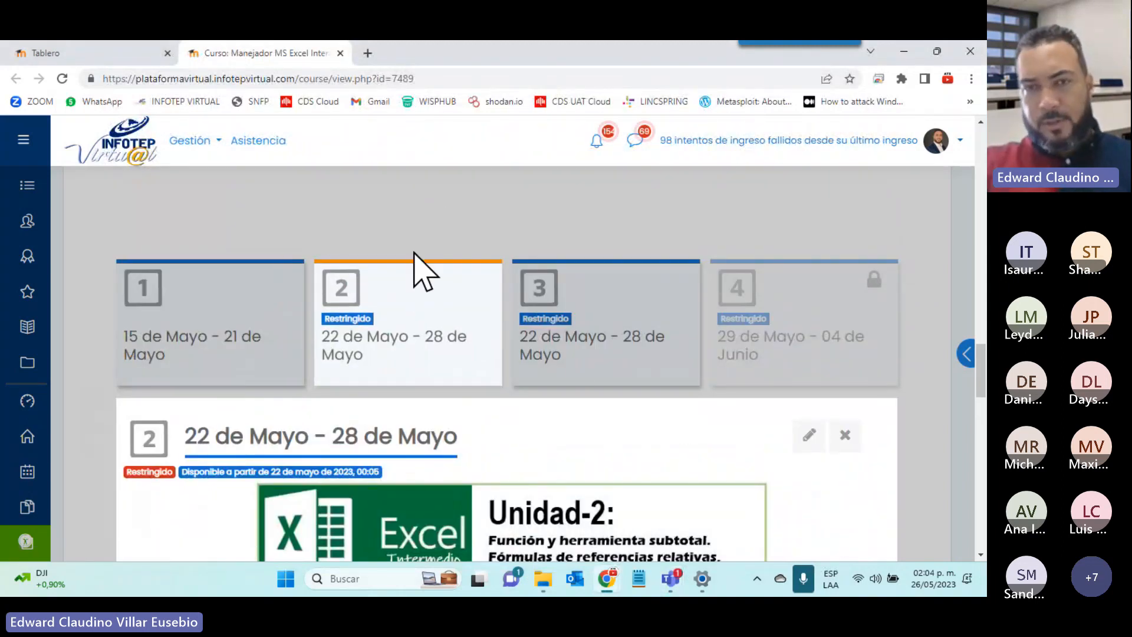
pyautogui.click(439, 355)
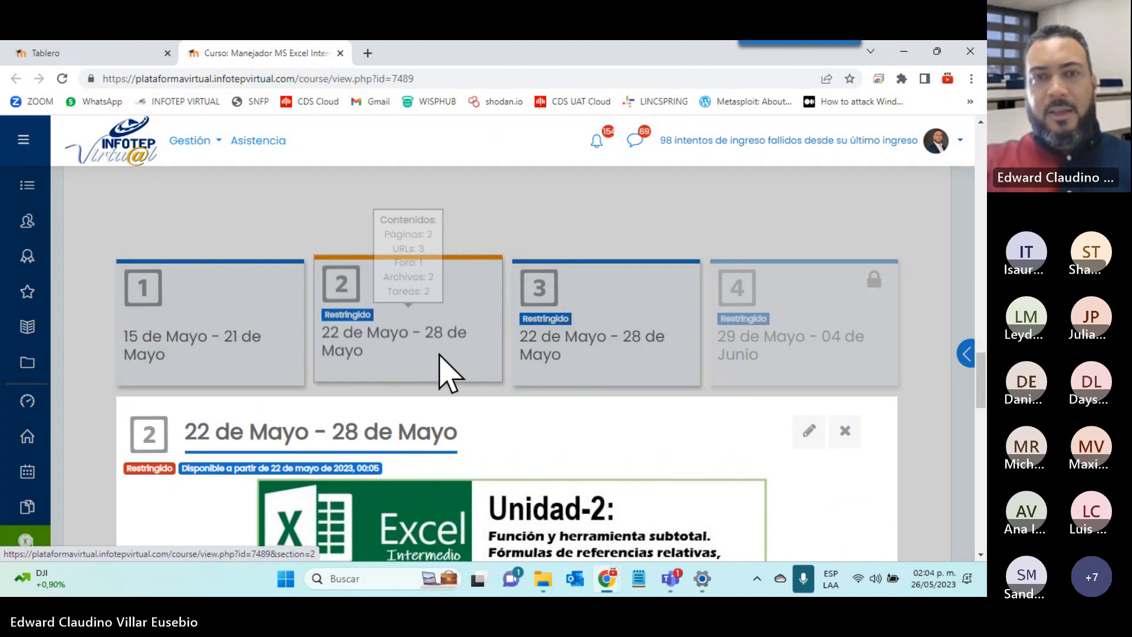
pyautogui.scroll(-1, 440, 355)
pyautogui.click(455, 266)
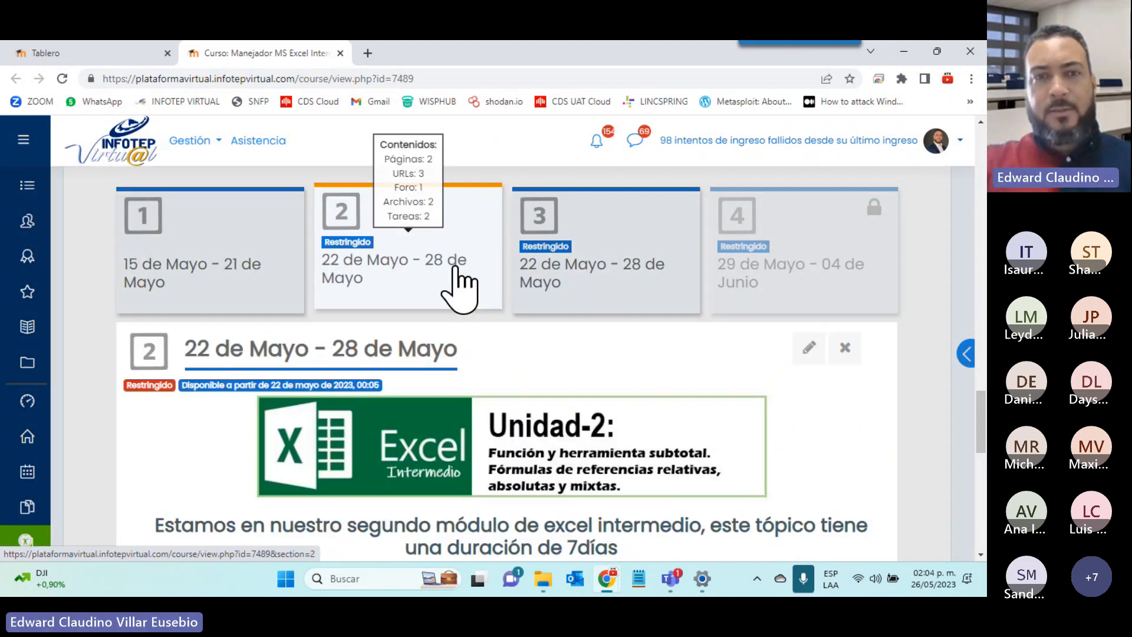
pyautogui.scroll(-1, 461, 288)
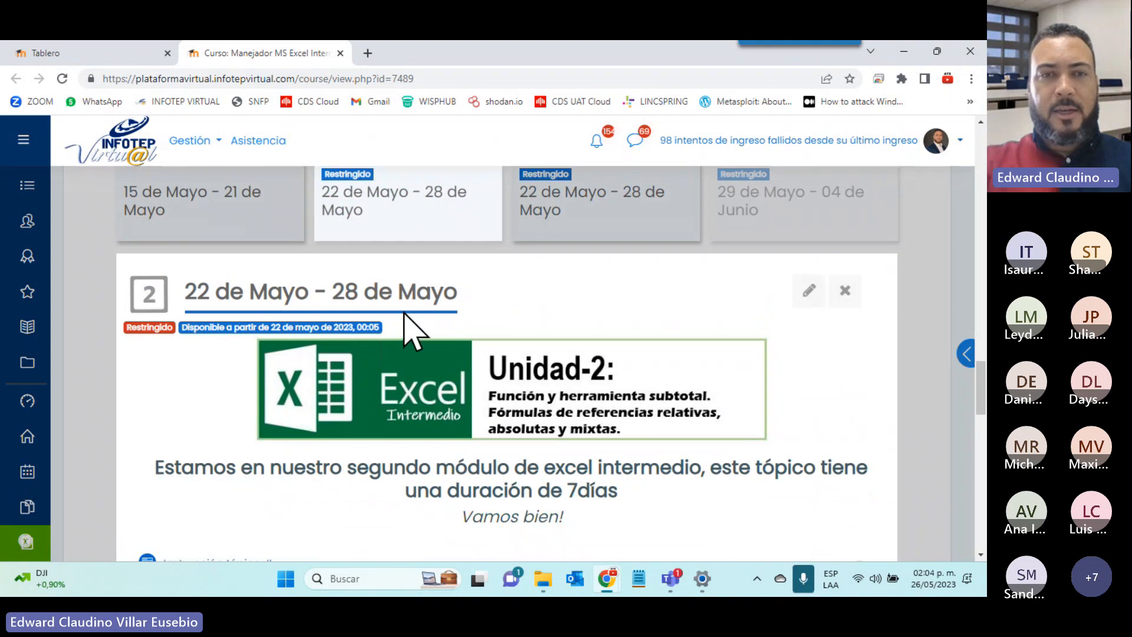
pyautogui.scroll(-10, 430, 278)
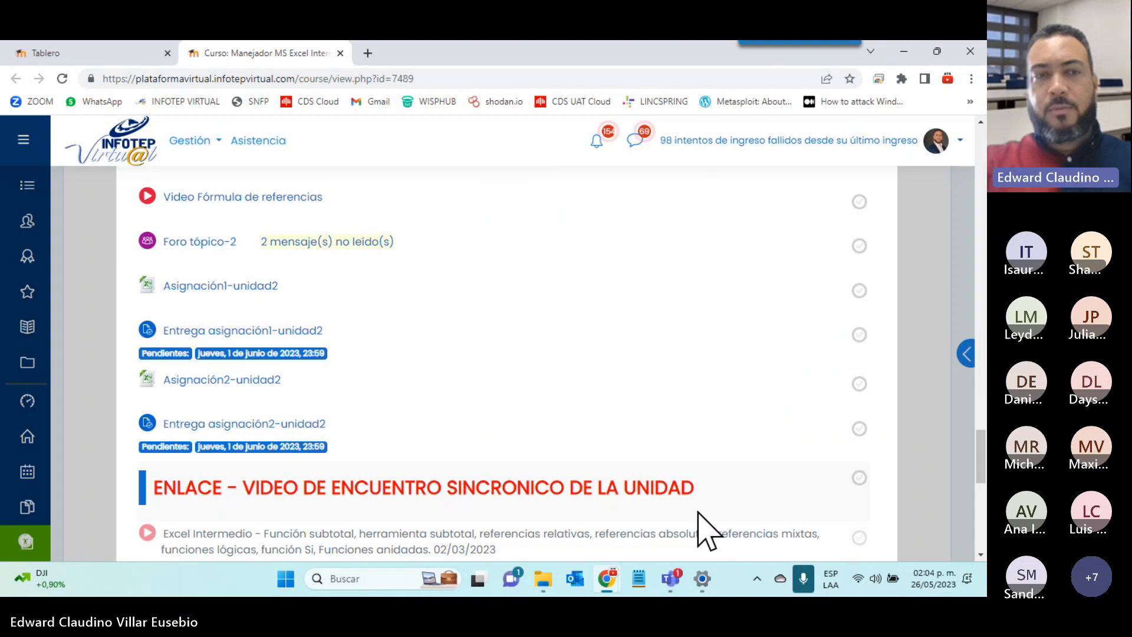
# - Check the system calendar for May 2023 against the unit's dates and assignment deadlines, and close it again
pyautogui.click(927, 579)
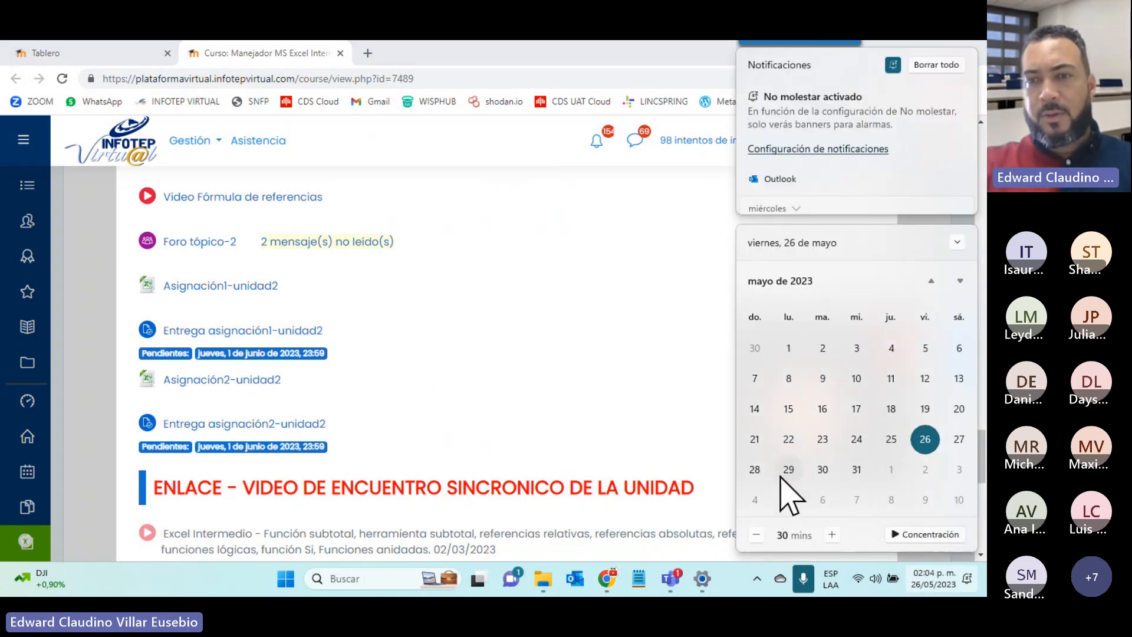
pyautogui.click(559, 360)
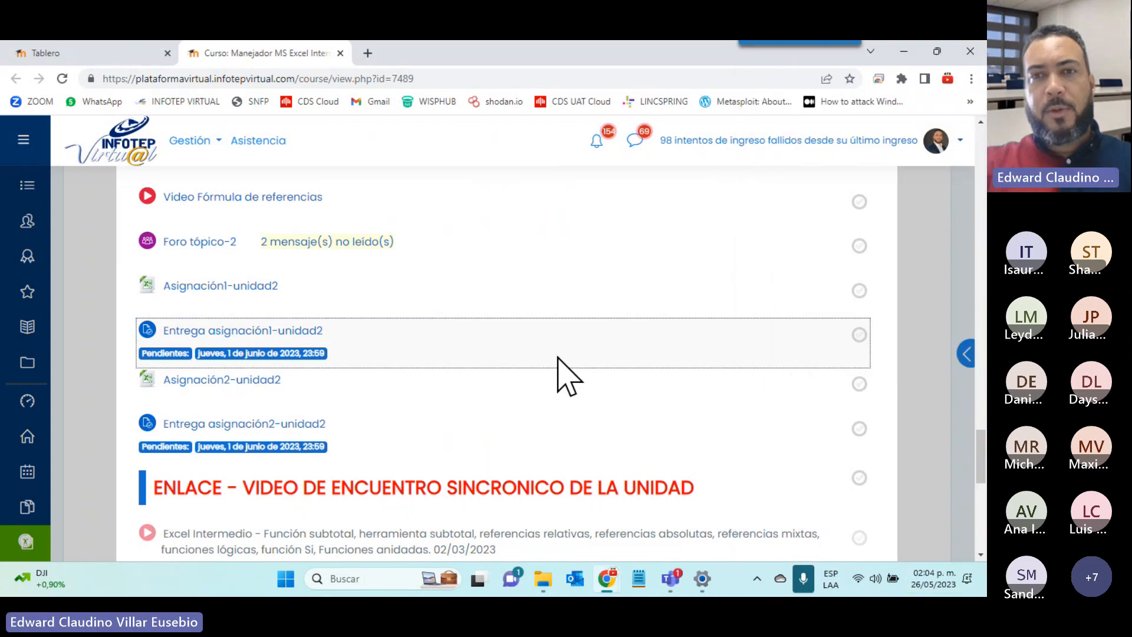
pyautogui.scroll(10, 559, 378)
pyautogui.scroll(-2, 561, 374)
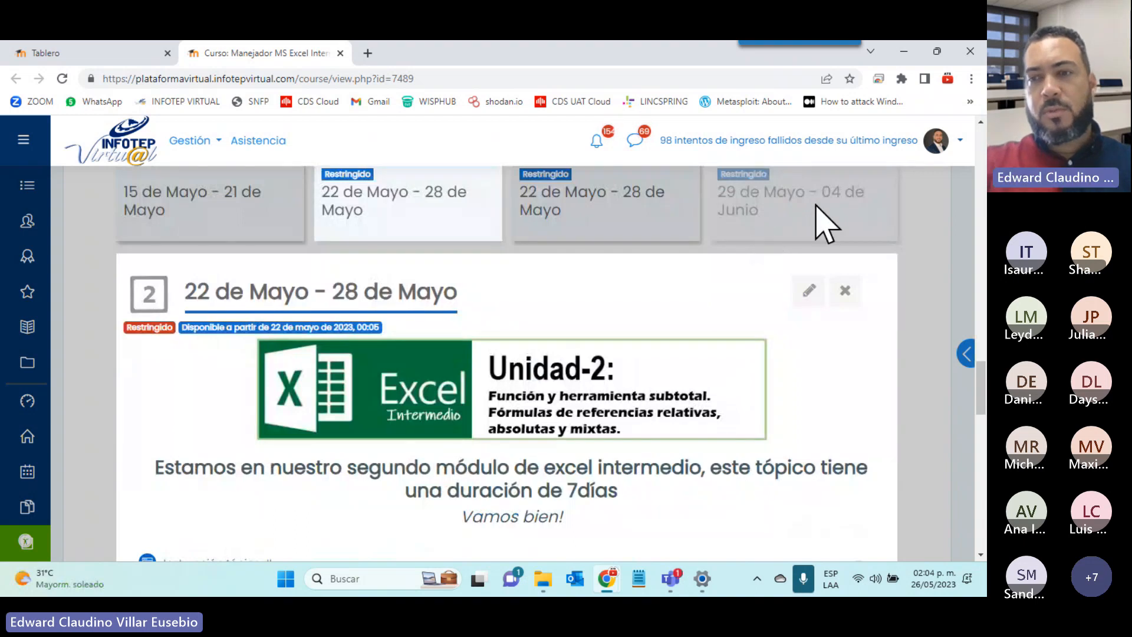
pyautogui.click(924, 586)
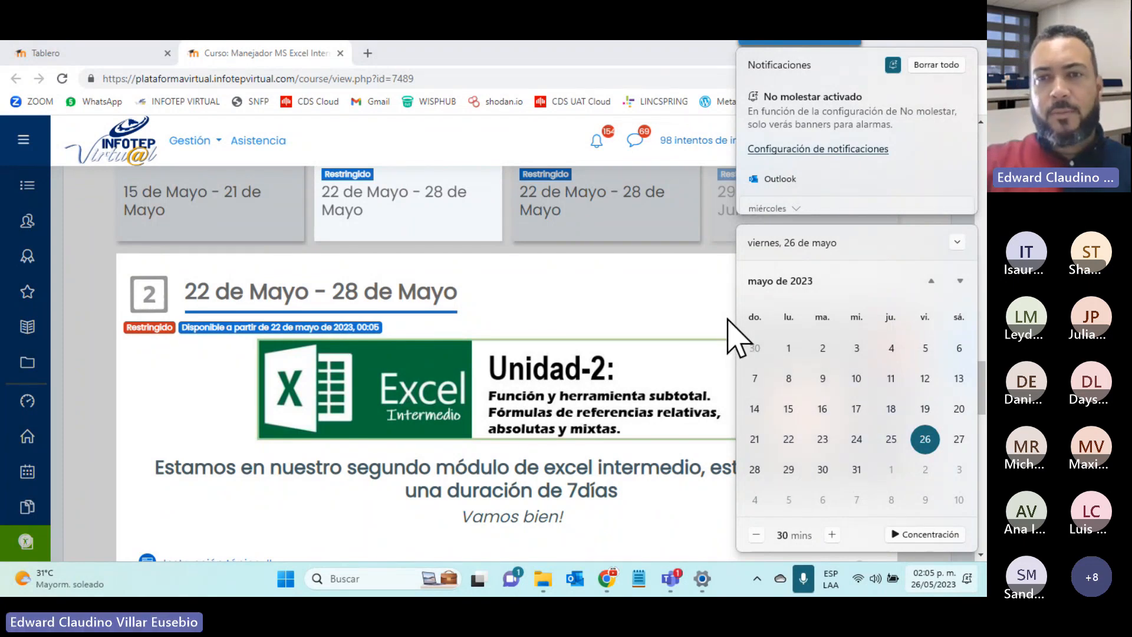
pyautogui.click(661, 321)
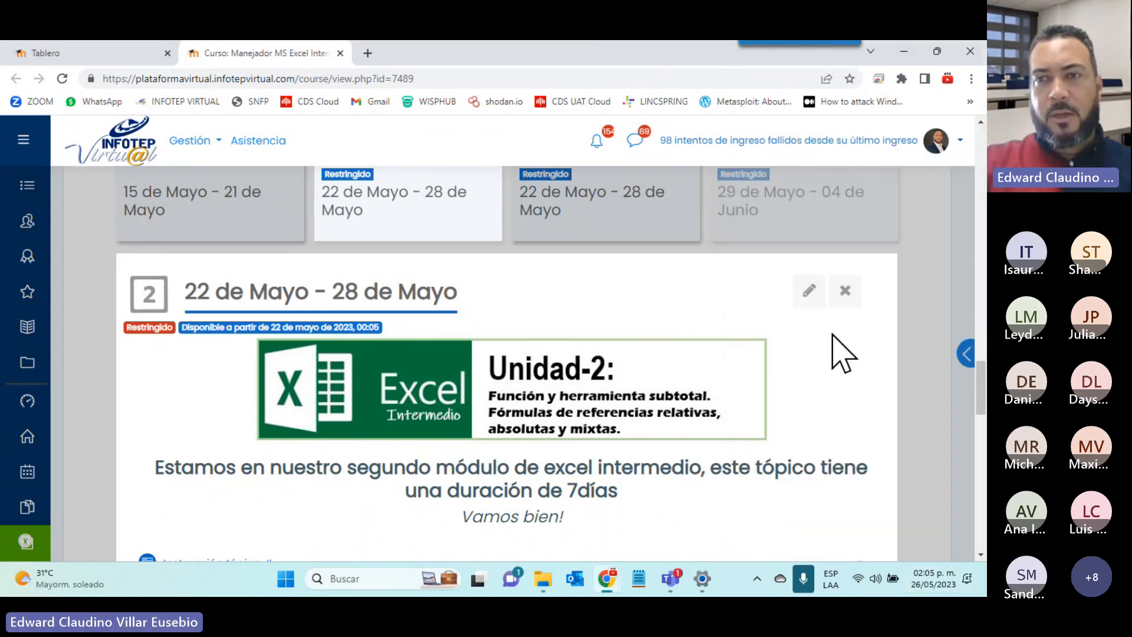
# - Switch to the Teams meeting, show the participant list, and minimize the meeting window
pyautogui.click(909, 323)
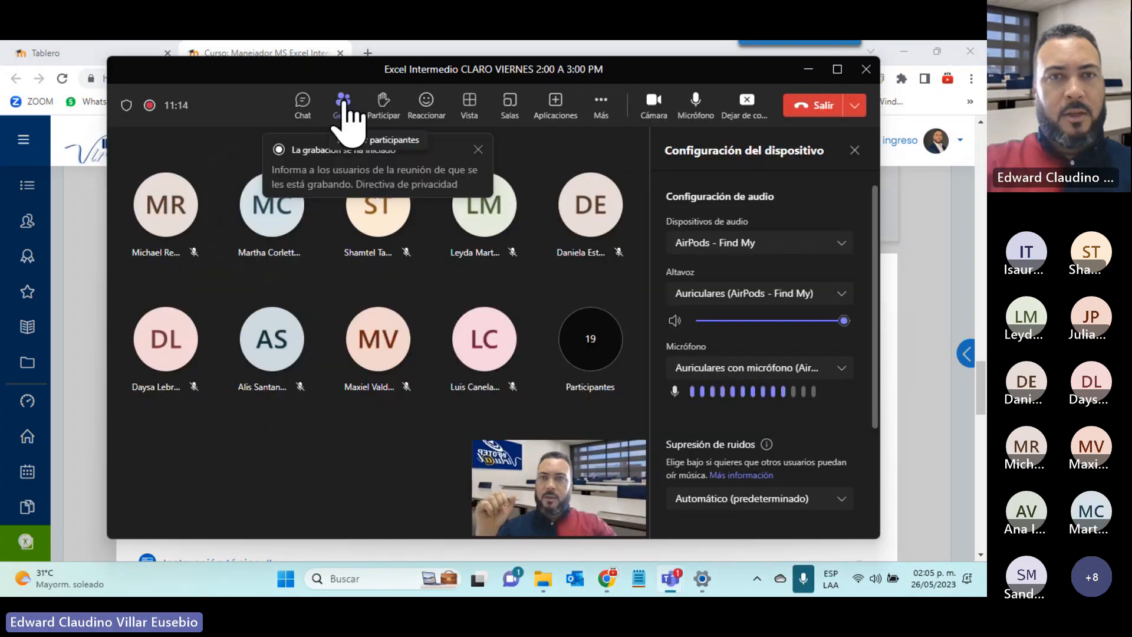
pyautogui.click(347, 106)
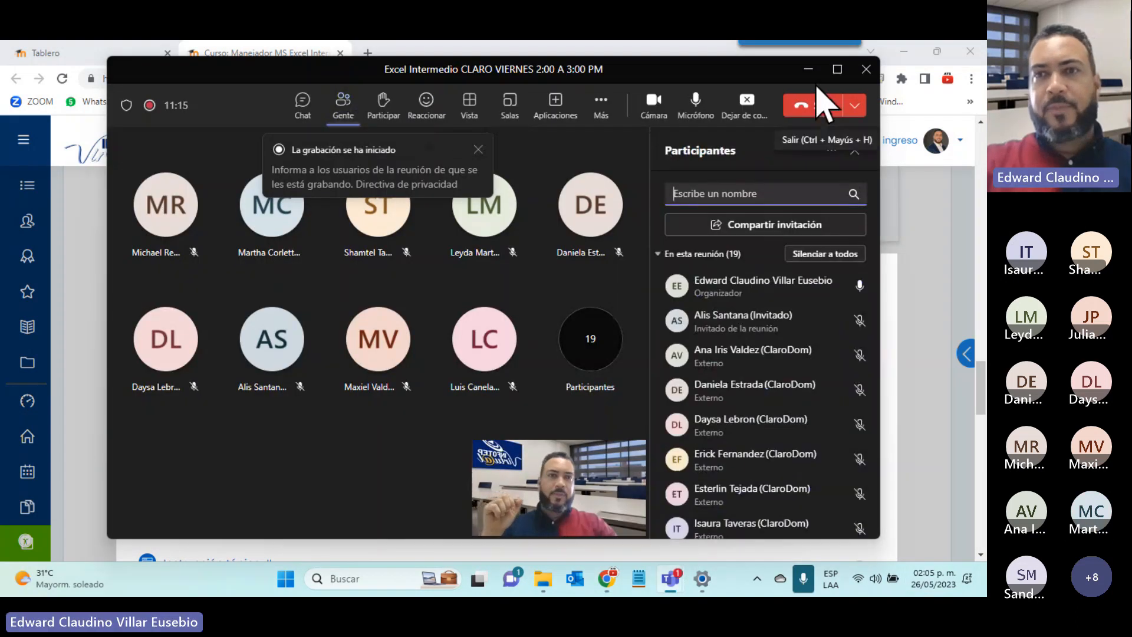
pyautogui.click(808, 69)
# - Open Objetivo y contenido tópico-2 from Unidad-2 in a new browser tab and review its topic list
pyautogui.scroll(-1, 511, 361)
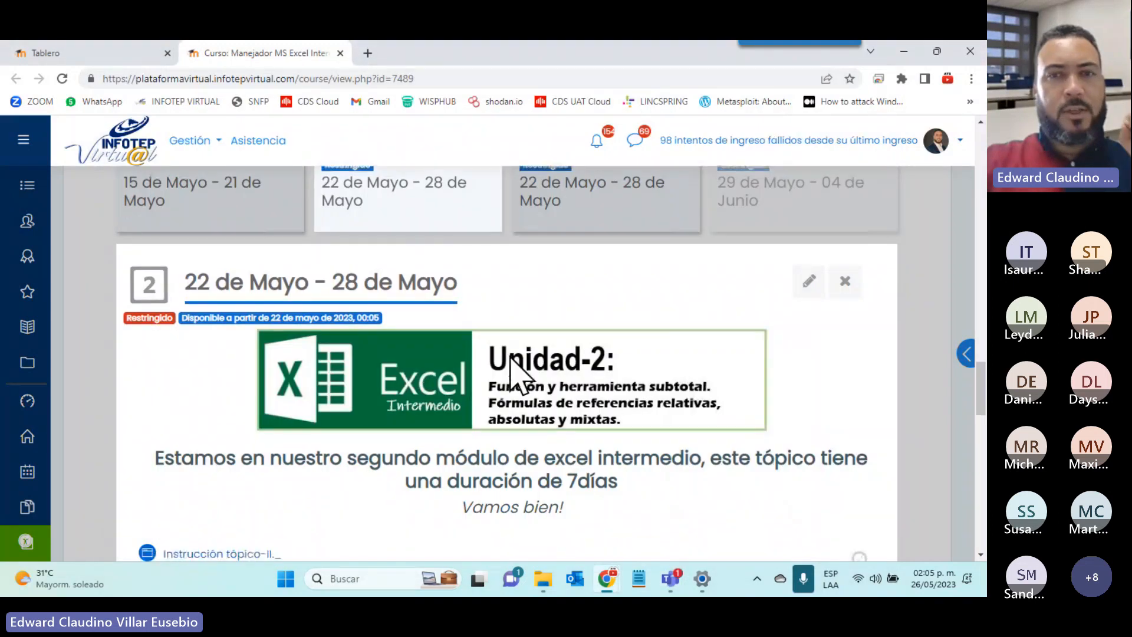
pyautogui.scroll(-3, 511, 361)
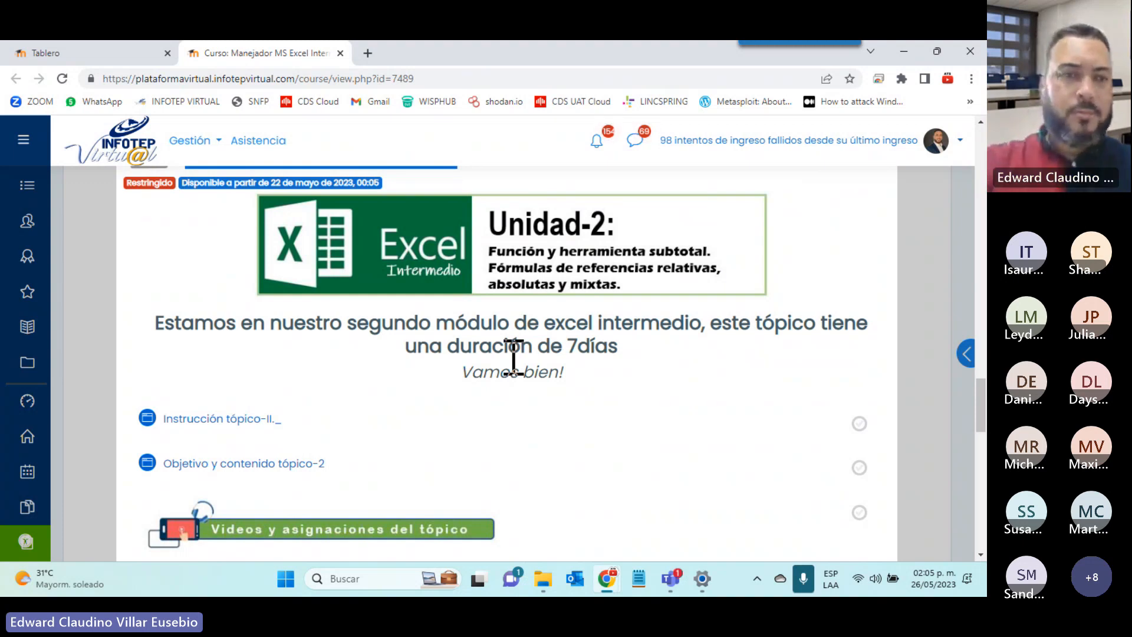
pyautogui.rightClick(276, 464)
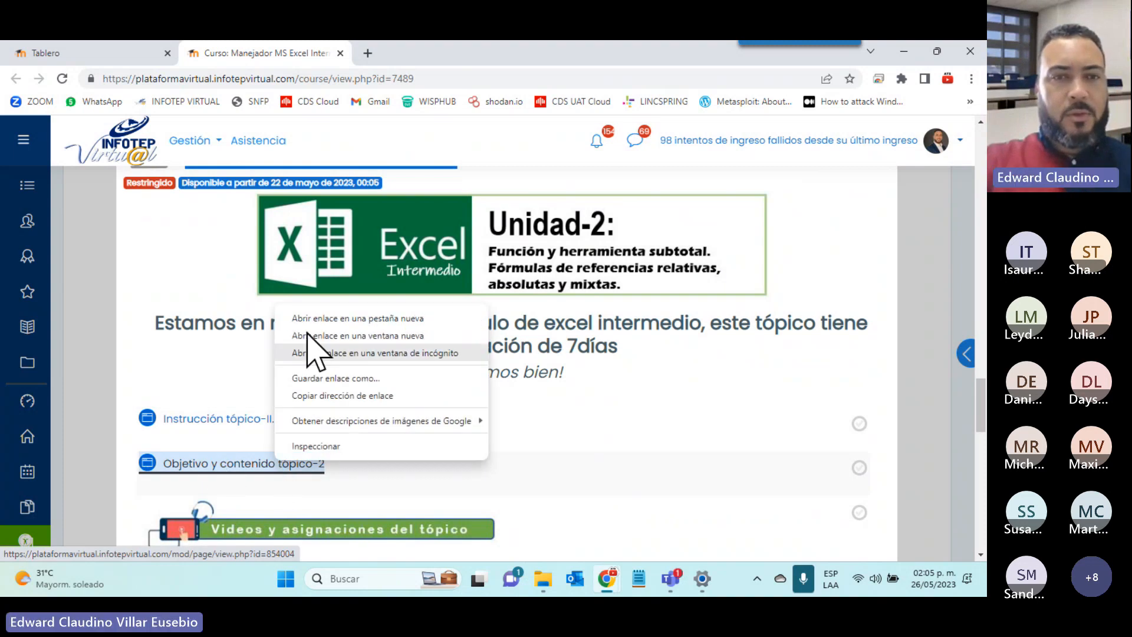
pyautogui.click(336, 319)
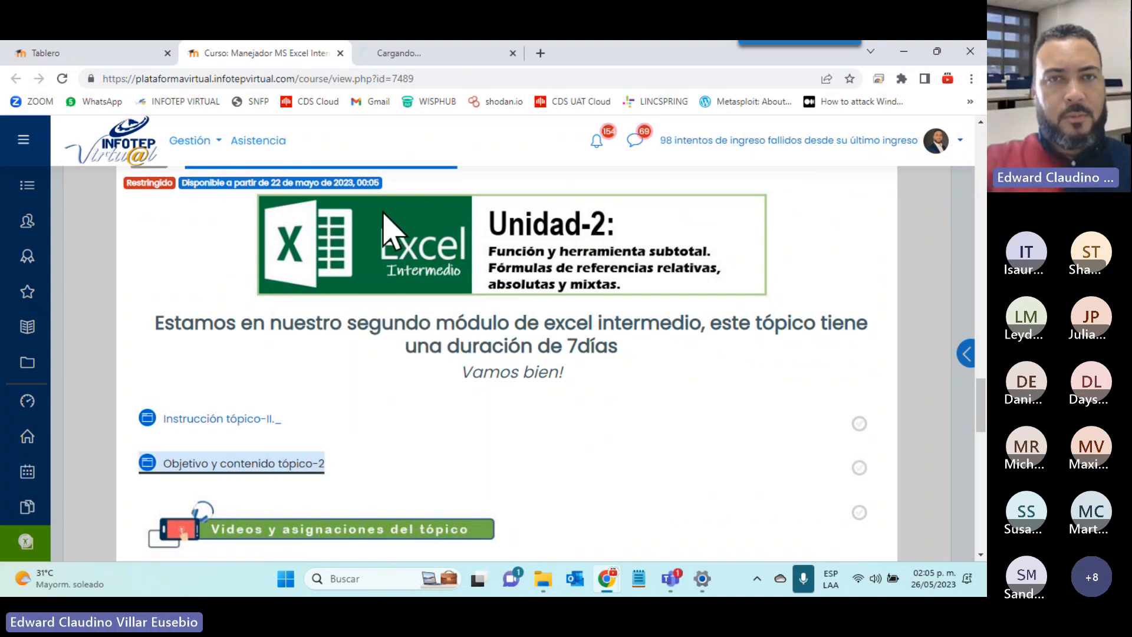
pyautogui.click(418, 53)
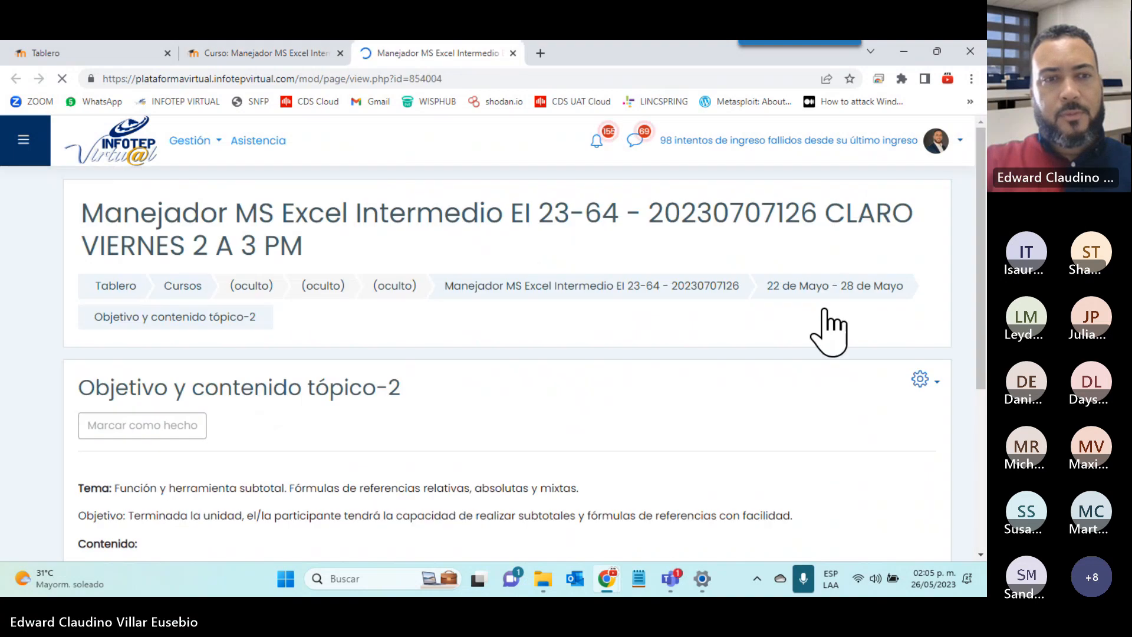
pyautogui.scroll(-5, 519, 407)
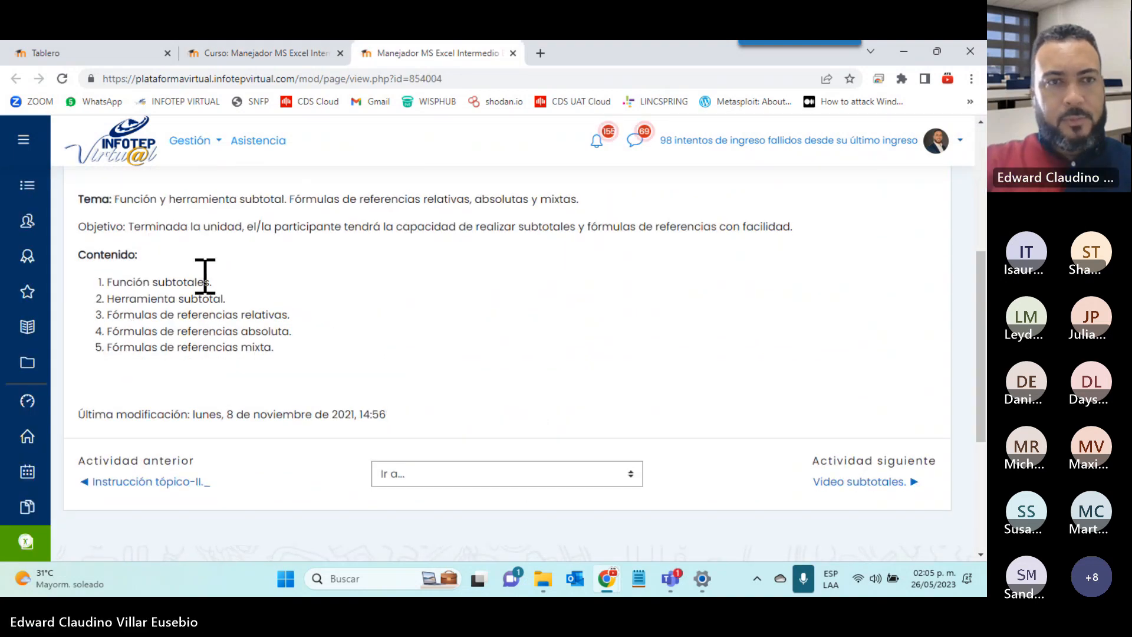
# - Return to the course page and open Foro tópico-2 in a new browser tab
pyautogui.click(265, 52)
pyautogui.scroll(-3, 613, 342)
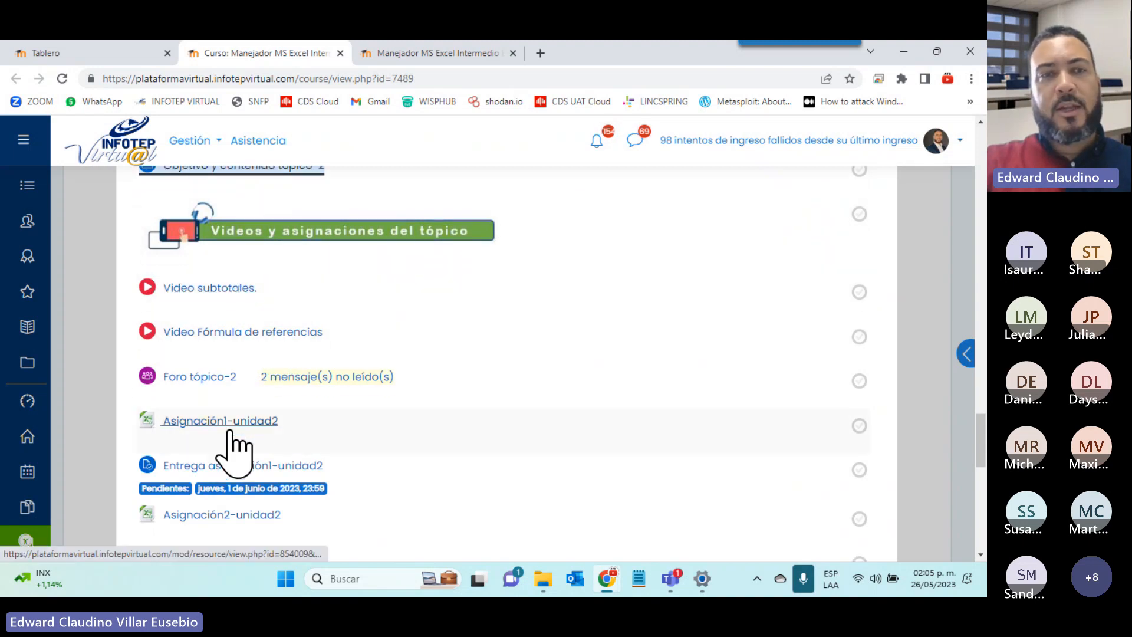
pyautogui.scroll(-2, 233, 451)
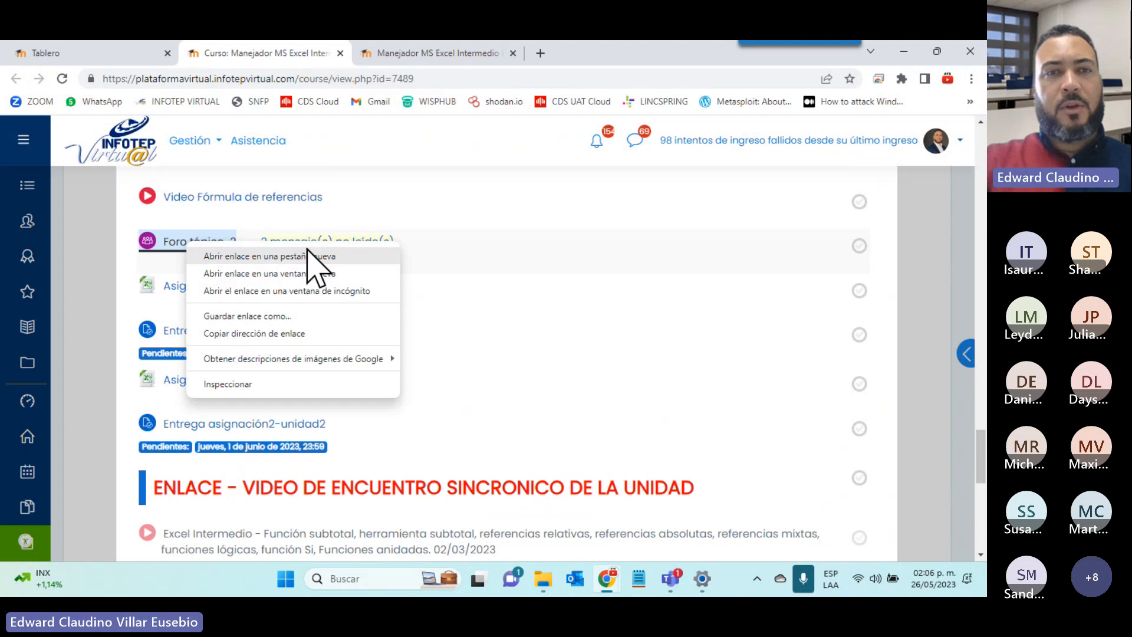
pyautogui.click(306, 258)
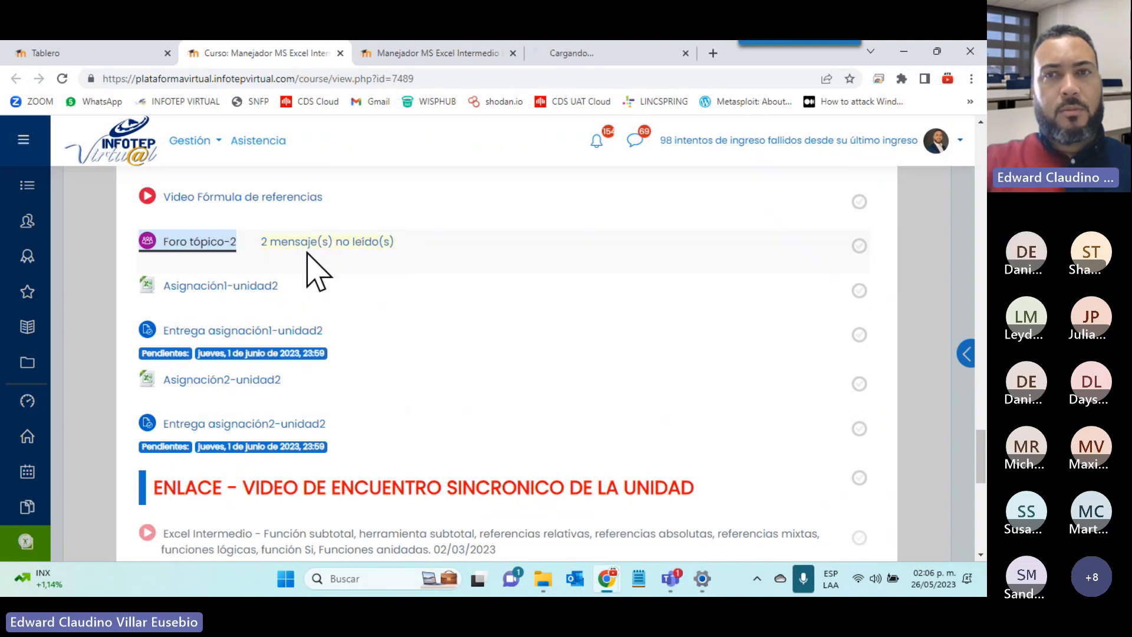
pyautogui.click(617, 47)
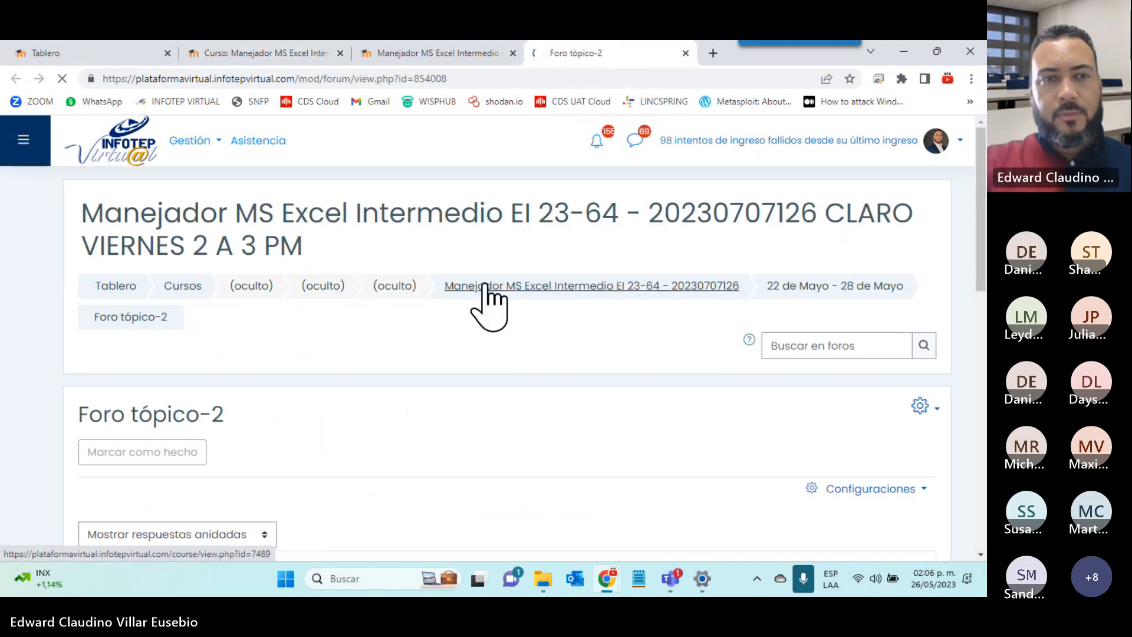
# - Read through the forum's exercise on reference formulas and the participants' replies
pyautogui.scroll(-6, 486, 304)
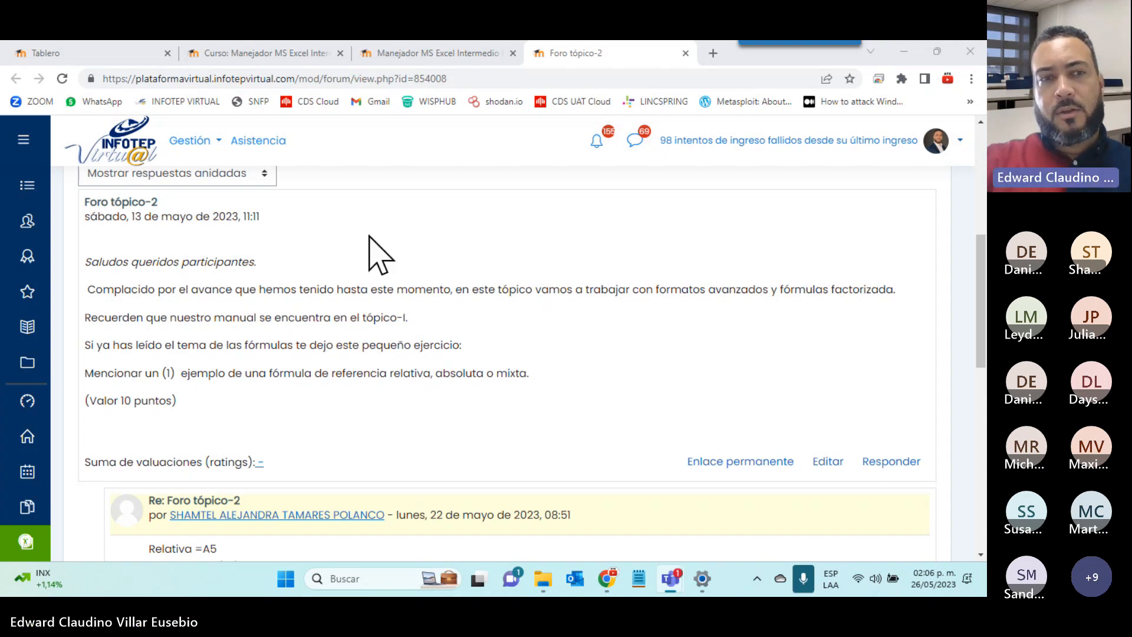
pyautogui.scroll(-8, 519, 322)
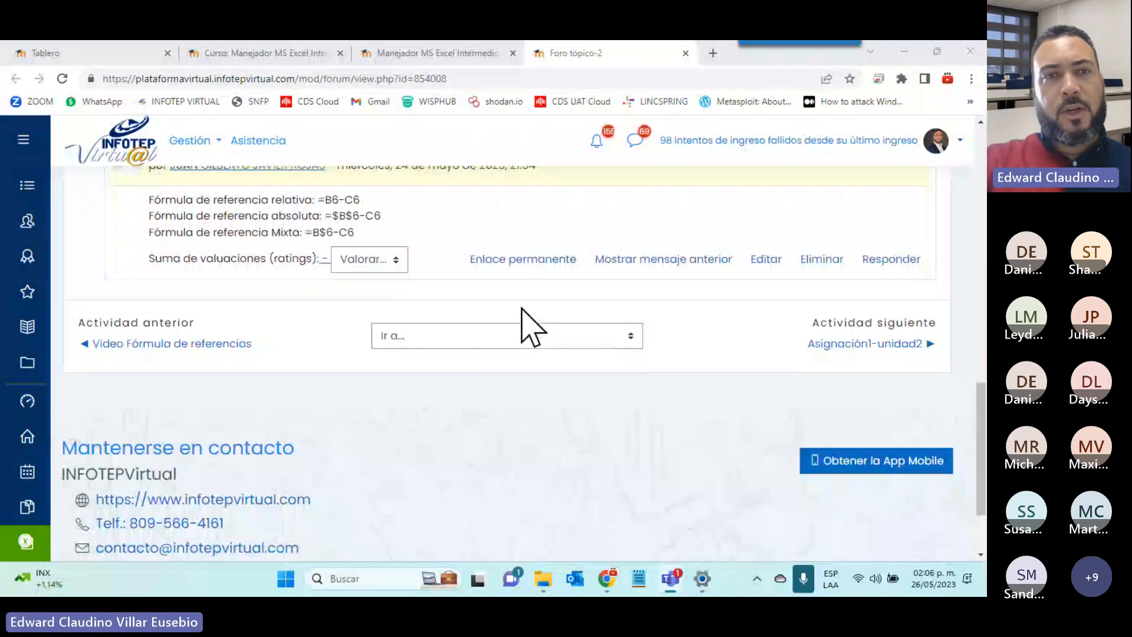
pyautogui.scroll(2, 522, 319)
pyautogui.scroll(2, 528, 328)
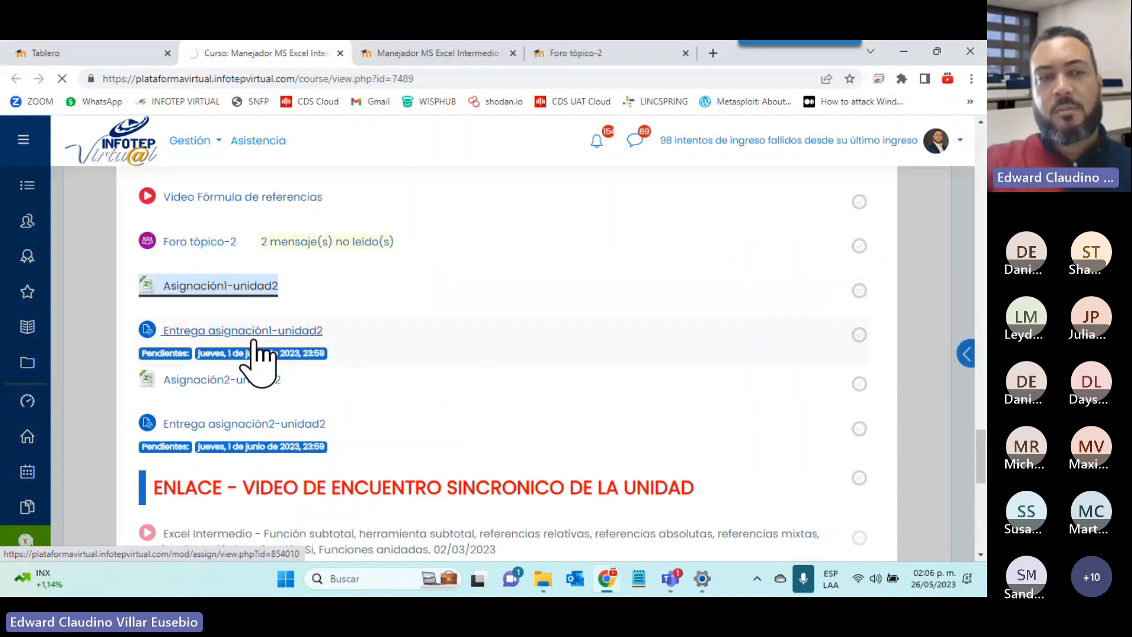
# - Download the Asignación2-unidad2 file from the course page and open the practica subtotales workbook in Excel
pyautogui.click(244, 383)
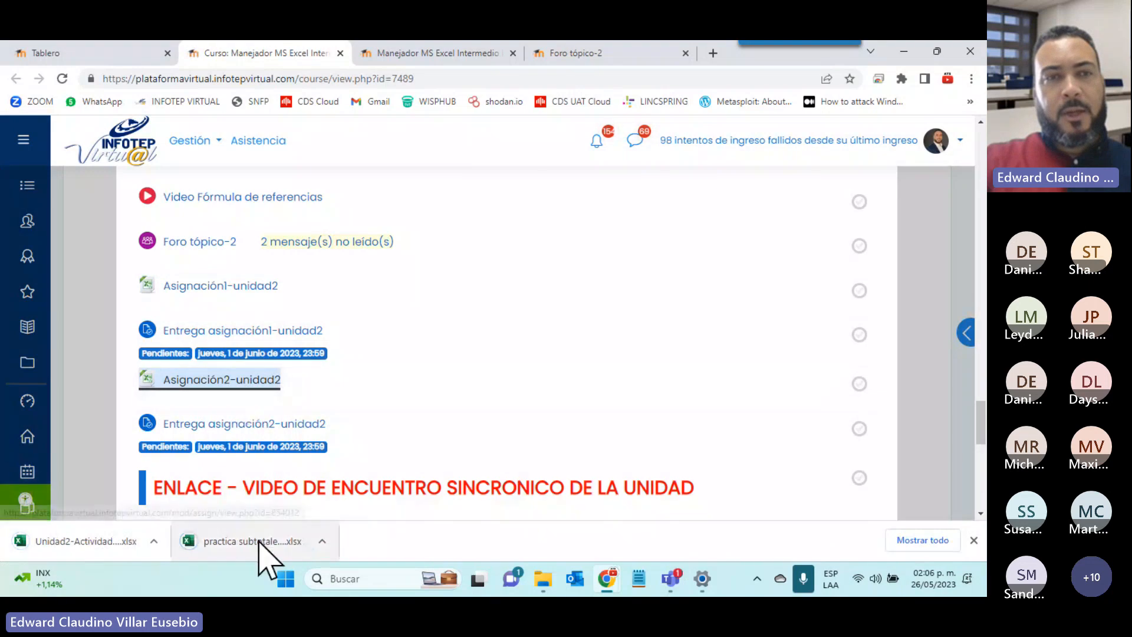
pyautogui.click(270, 543)
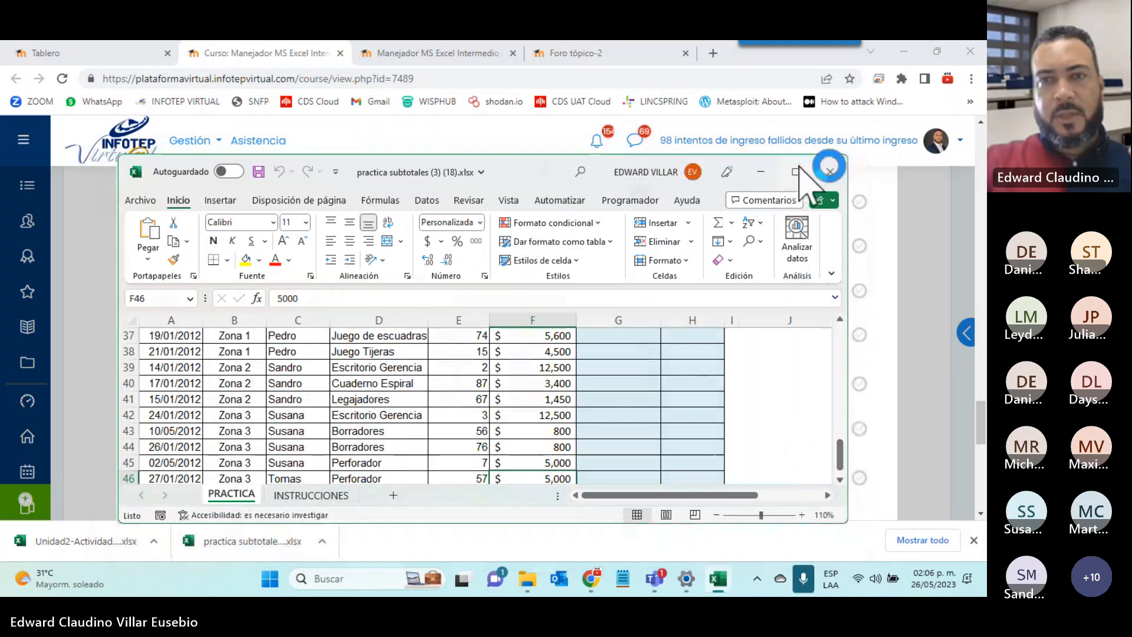
# - Review the Total, Comisión and subtotal areas on the PRACTICA sheet, and read the exercise steps on the INSTRUCCIONES sheet
pyautogui.scroll(12, 437, 361)
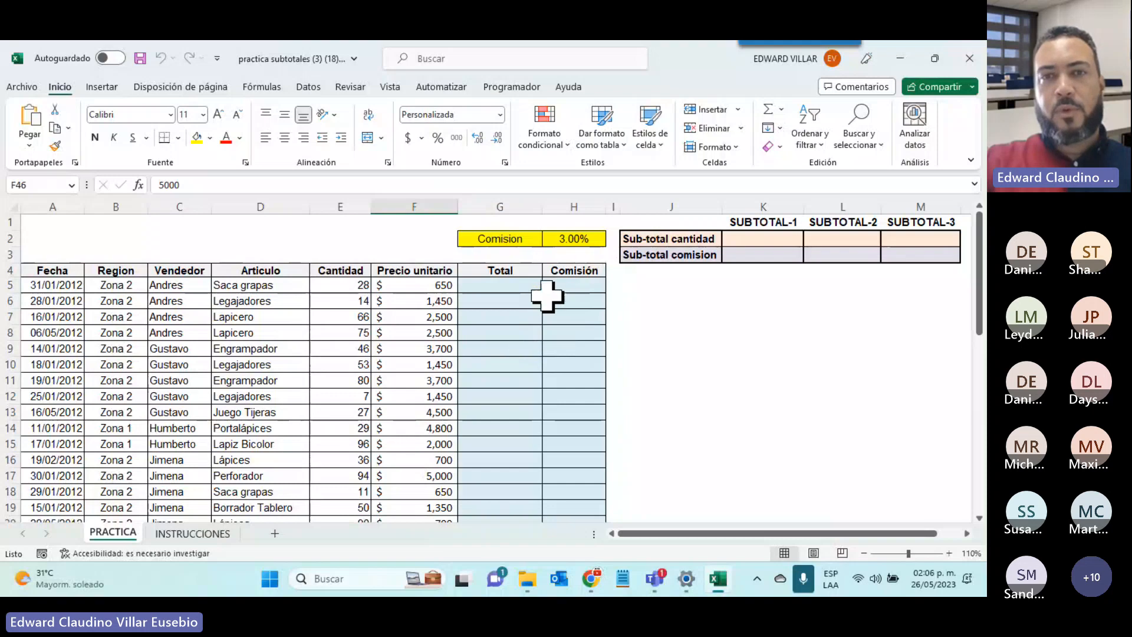
pyautogui.moveTo(548, 291); pyautogui.dragTo(564, 423)
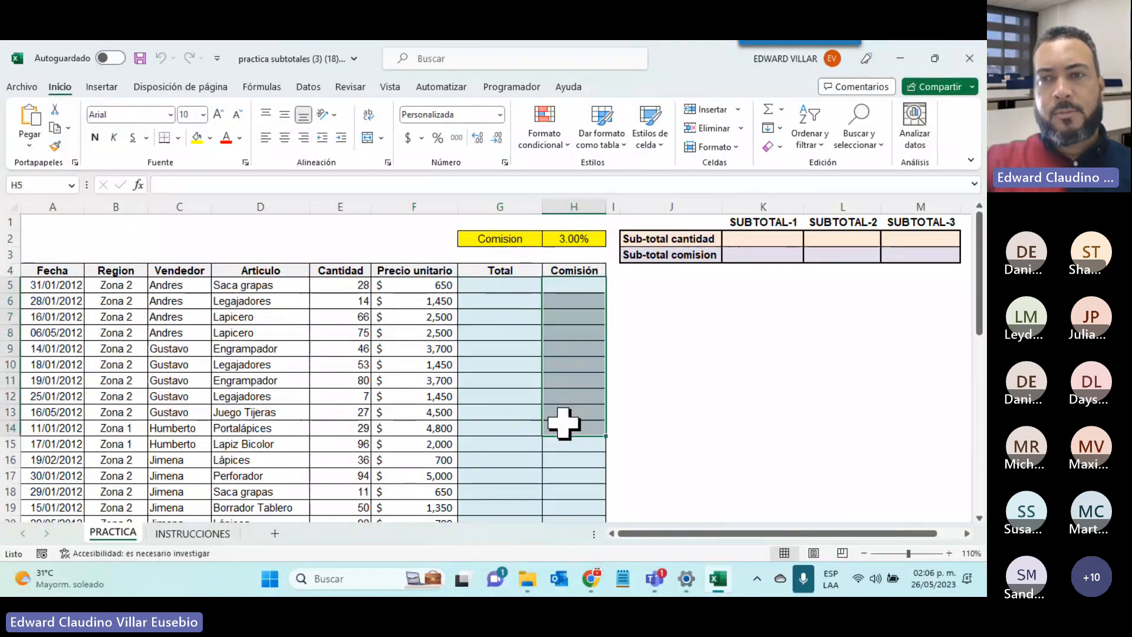
pyautogui.moveTo(761, 239); pyautogui.dragTo(946, 255)
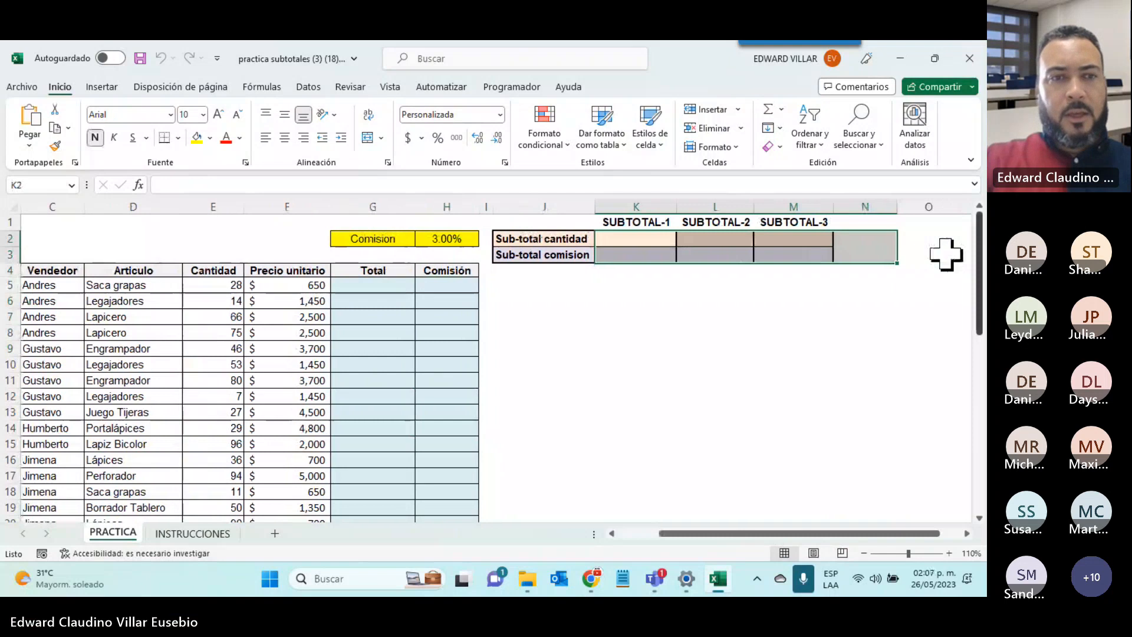
pyautogui.click(373, 284)
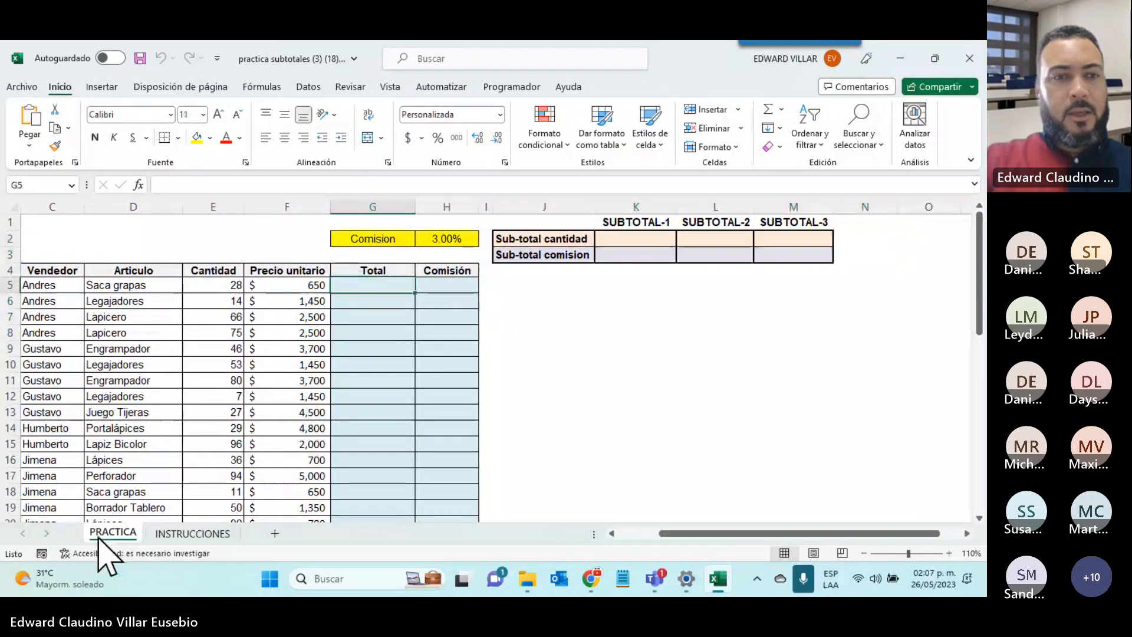
pyautogui.click(193, 533)
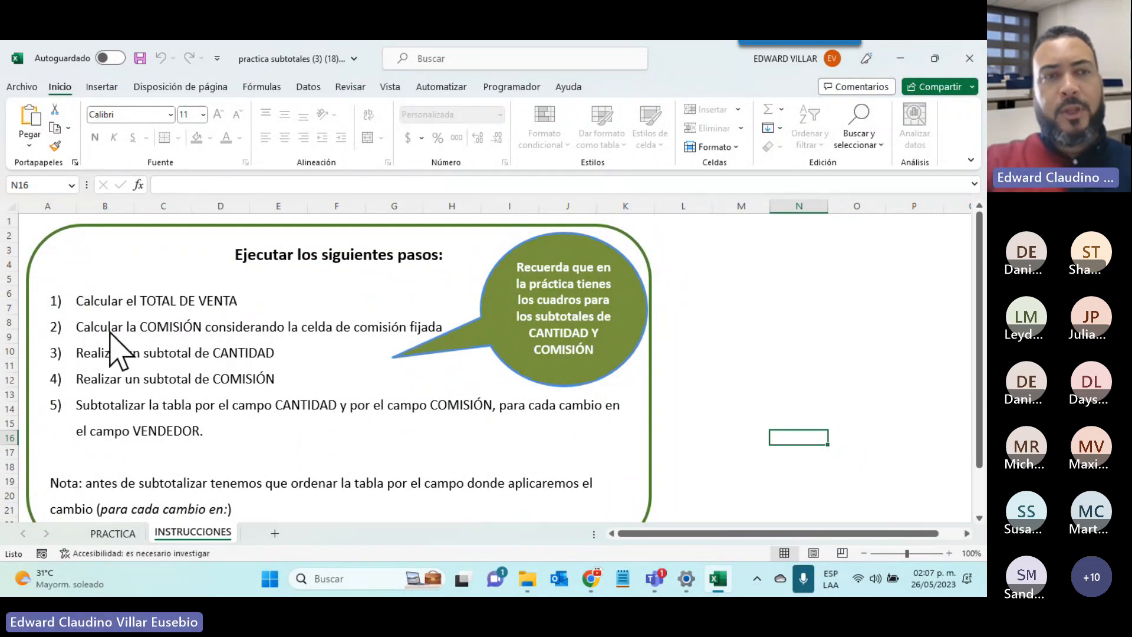
# - Return to the PRACTICA sheet and calculate the first row's Total in G5 with the formula =E5*F5
pyautogui.click(112, 534)
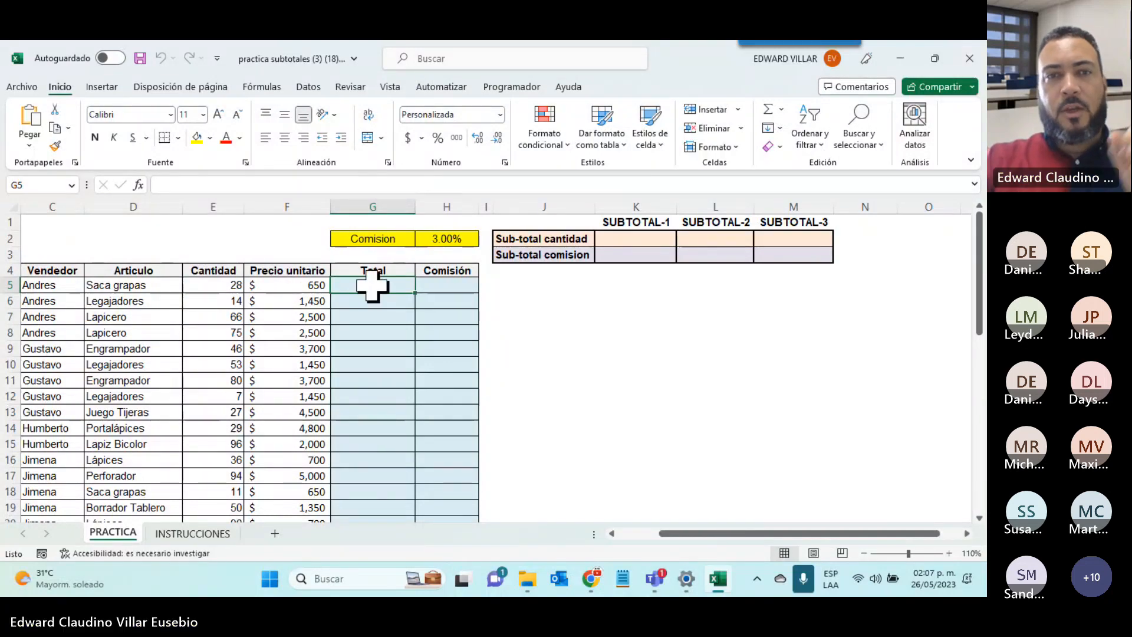
pyautogui.write('=')
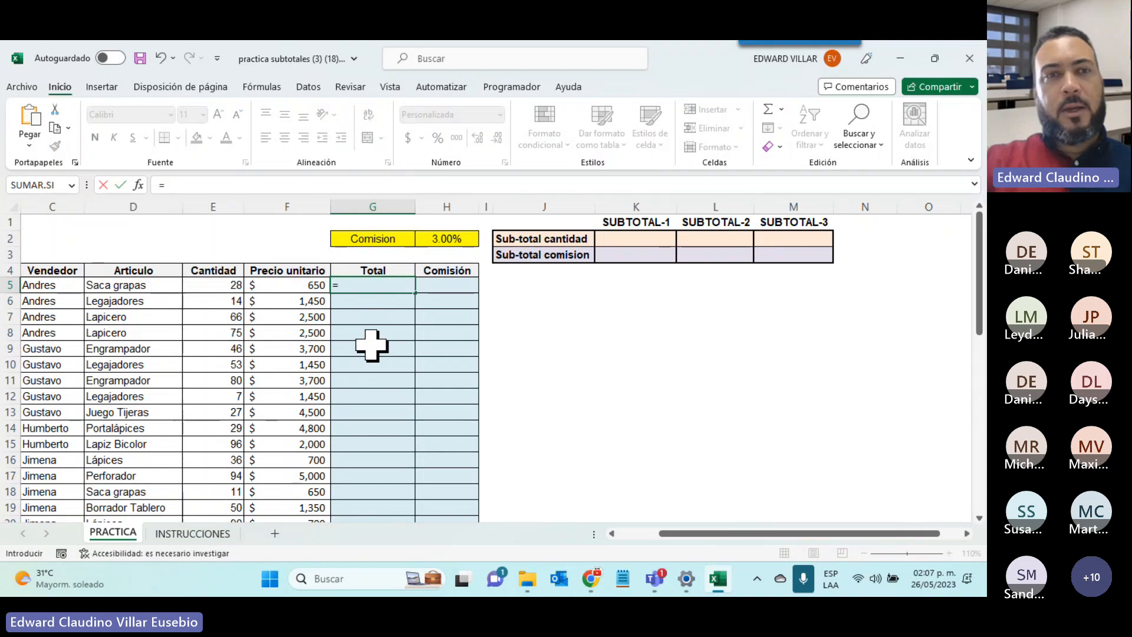
pyautogui.click(203, 288)
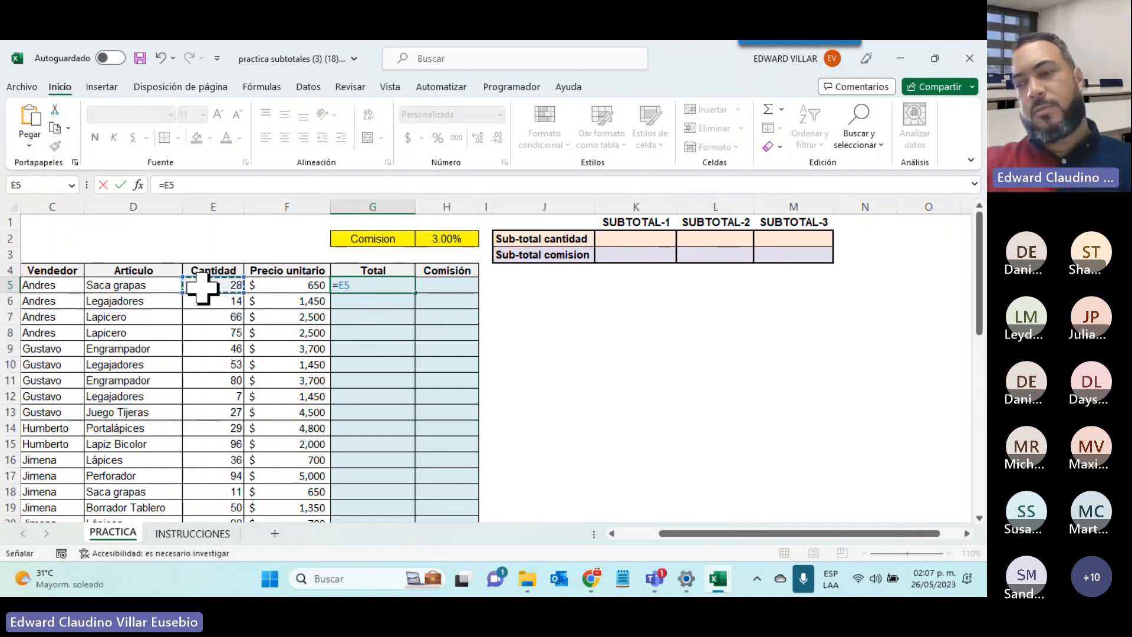
pyautogui.write('*')
pyautogui.click(307, 285)
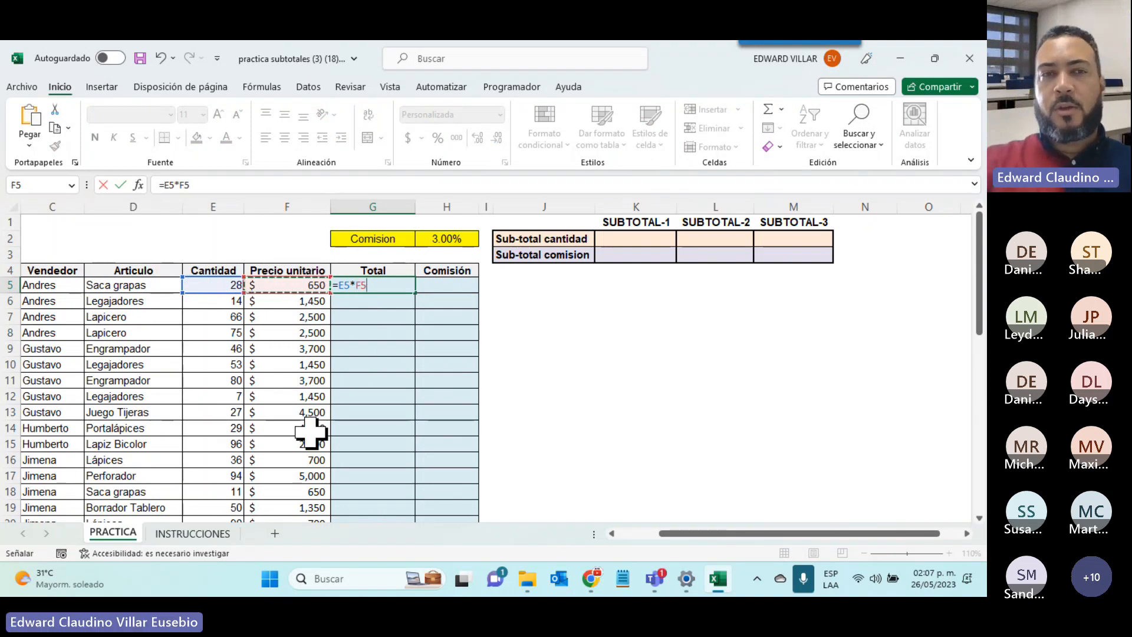
pyautogui.press('Return')
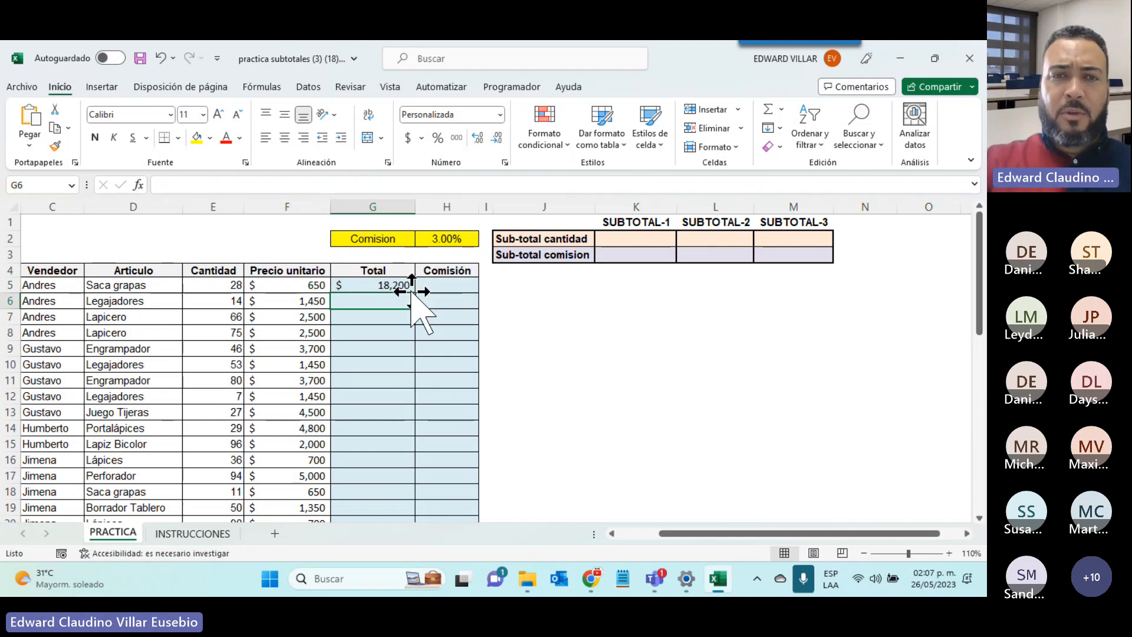
# - Copy the Total formula from G5 down the column through G47
pyautogui.click(380, 285)
pyautogui.moveTo(416, 295); pyautogui.dragTo(411, 497)
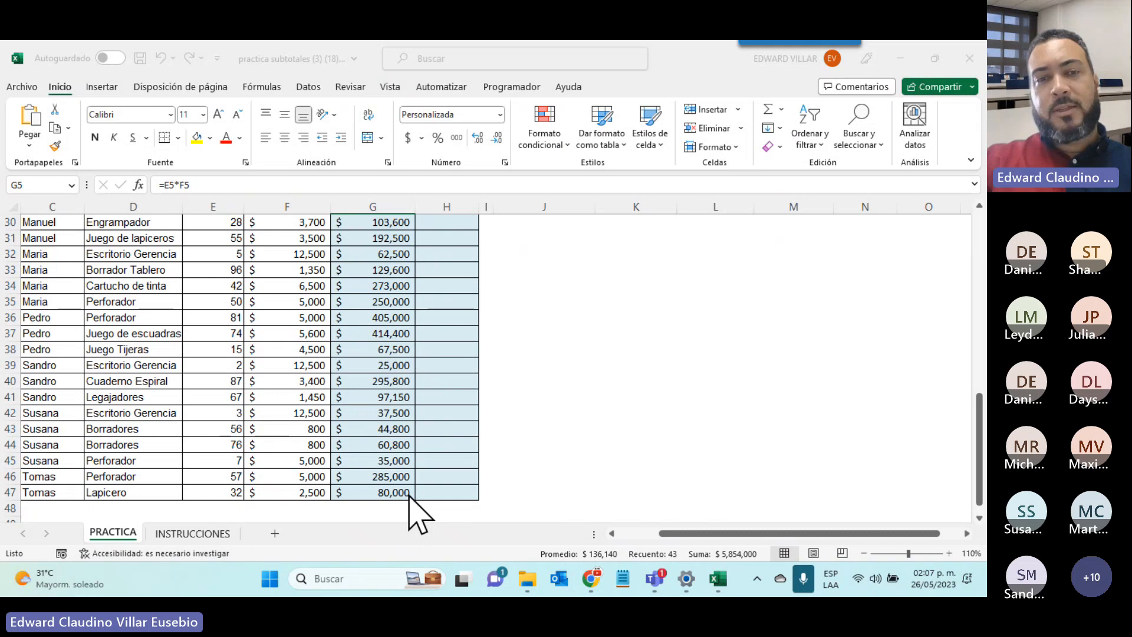
pyautogui.click(402, 491)
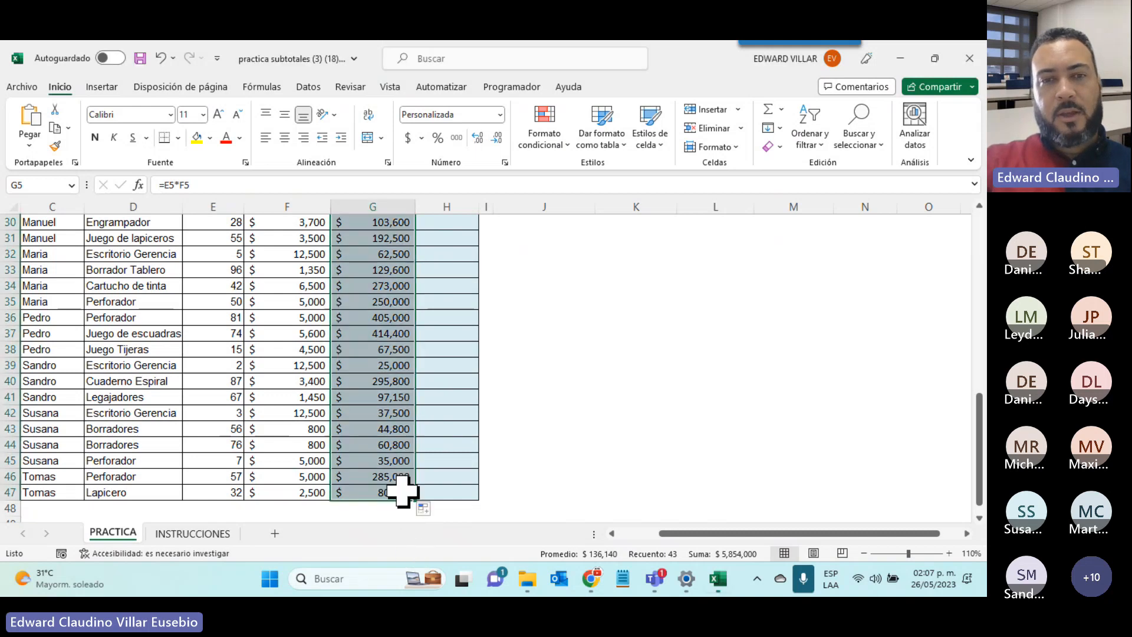
# - Clear the copied Total formulas from G6 through G47, keeping only the one in G5
pyautogui.click(378, 491)
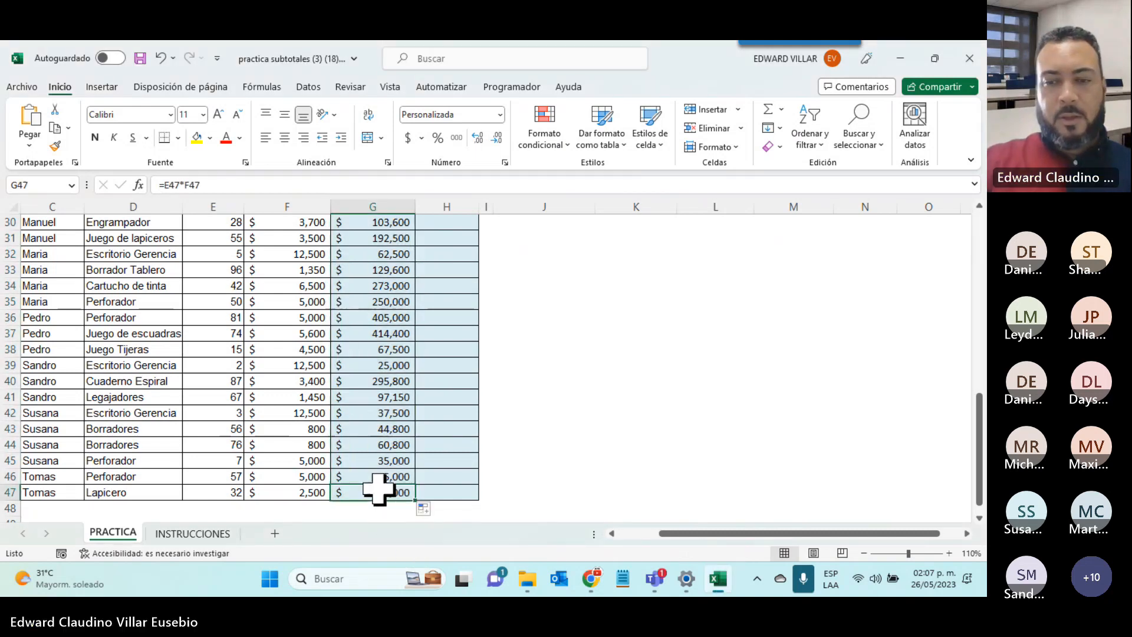
pyautogui.hotkey('shift', 'Up')
pyautogui.hotkey('shift', 'Up')
pyautogui.hotkey('shift', 'Up')
pyautogui.hotkey('shift', 'Up')
pyautogui.hotkey('shift', 'Up')
pyautogui.hotkey('shift', 'Up')
pyautogui.hotkey('shift', 'Up')
pyautogui.hotkey('shift', 'Up')
pyautogui.hotkey('shift', 'Up')
pyautogui.hotkey('shift', 'Up')
pyautogui.hotkey('shift', 'Up')
pyautogui.hotkey('shift', 'Up')
pyautogui.hotkey('shift', 'Up')
pyautogui.hotkey('shift', 'Up')
pyautogui.hotkey('shift', 'Up')
pyautogui.hotkey('shift', 'Up')
pyautogui.hotkey('shift', 'Up')
pyautogui.hotkey('shift', 'Up')
pyautogui.hotkey('shift', 'Up')
pyautogui.hotkey('shift', 'Up')
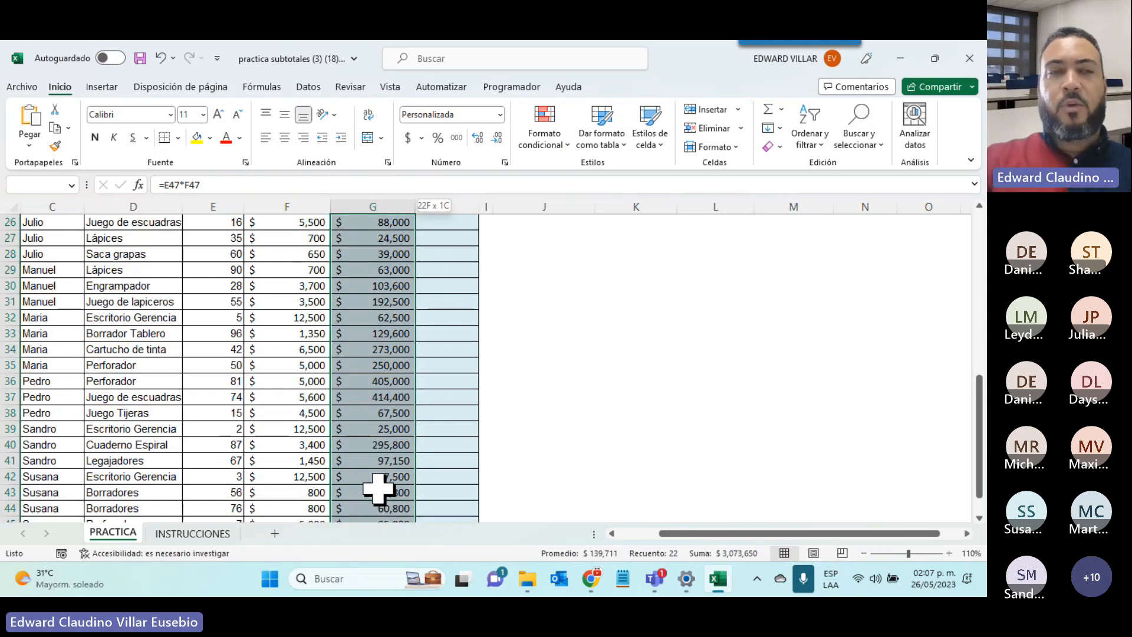
pyautogui.hotkey('shift', 'Up')
pyautogui.hotkey('shift', 'Up')
pyautogui.hotkey('shift', 'Up')
pyautogui.hotkey('shift', 'Up')
pyautogui.hotkey('shift', 'Up')
pyautogui.hotkey('shift', 'Up')
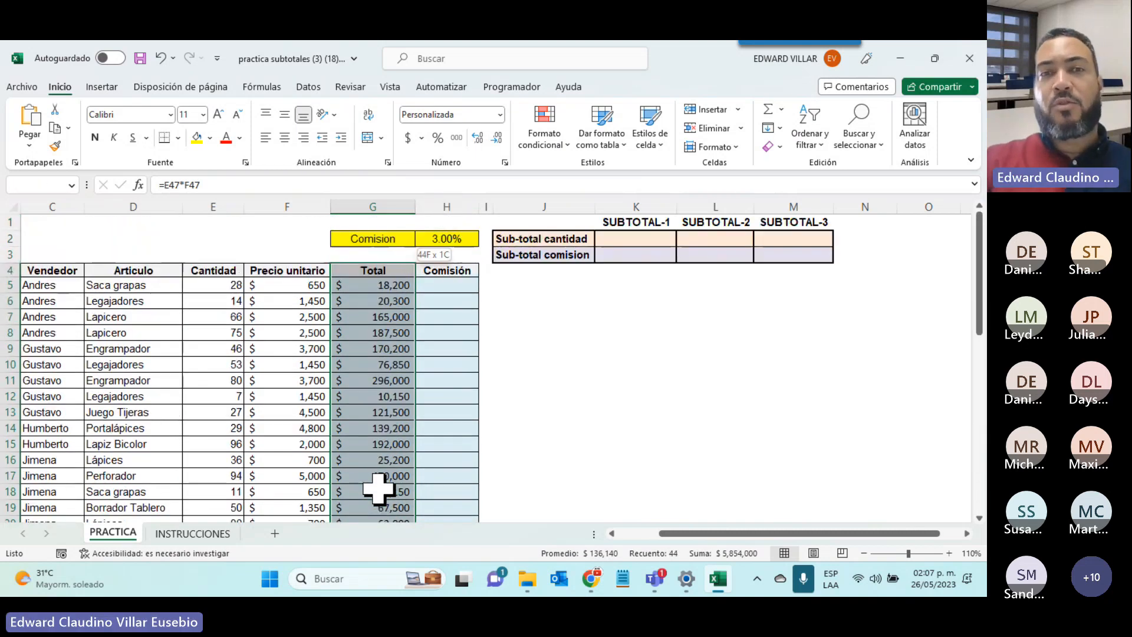
pyautogui.hotkey('shift', 'Up')
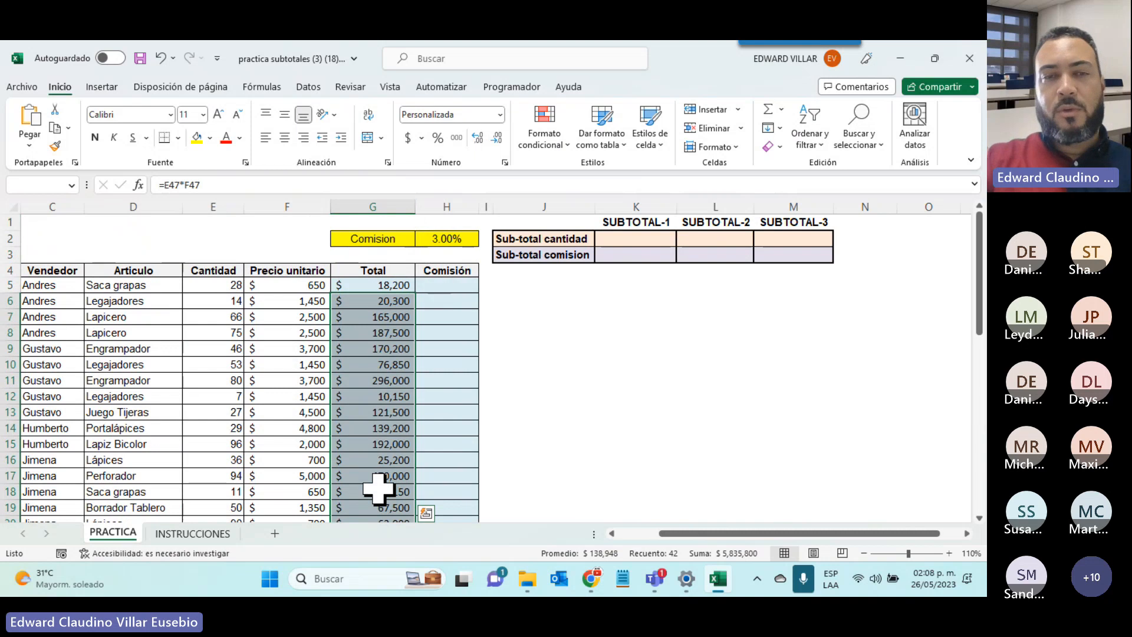
pyautogui.press('Delete')
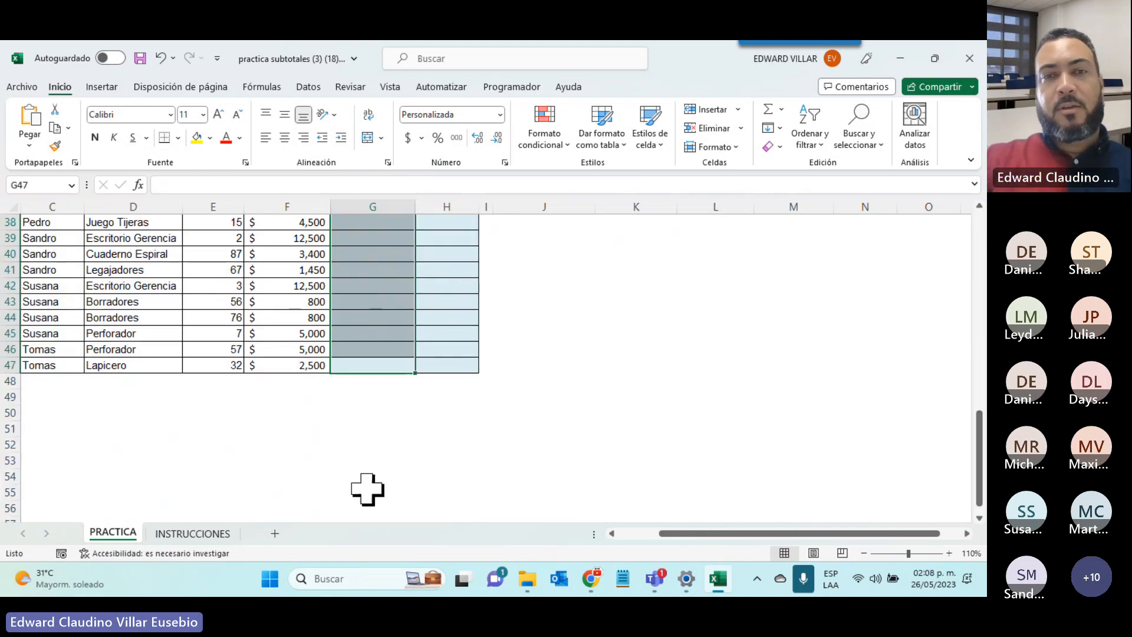
# - Autofill the Total formula from G5 down to the table's last data row
pyautogui.scroll(4, 367, 488)
pyautogui.scroll(6, 367, 488)
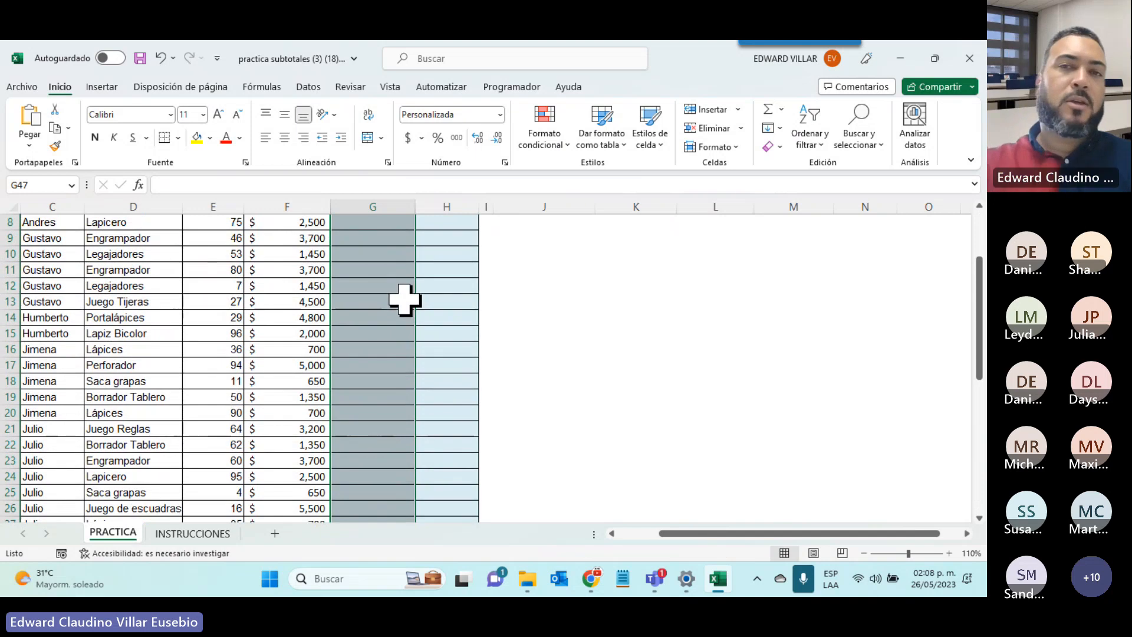
pyautogui.scroll(3, 406, 299)
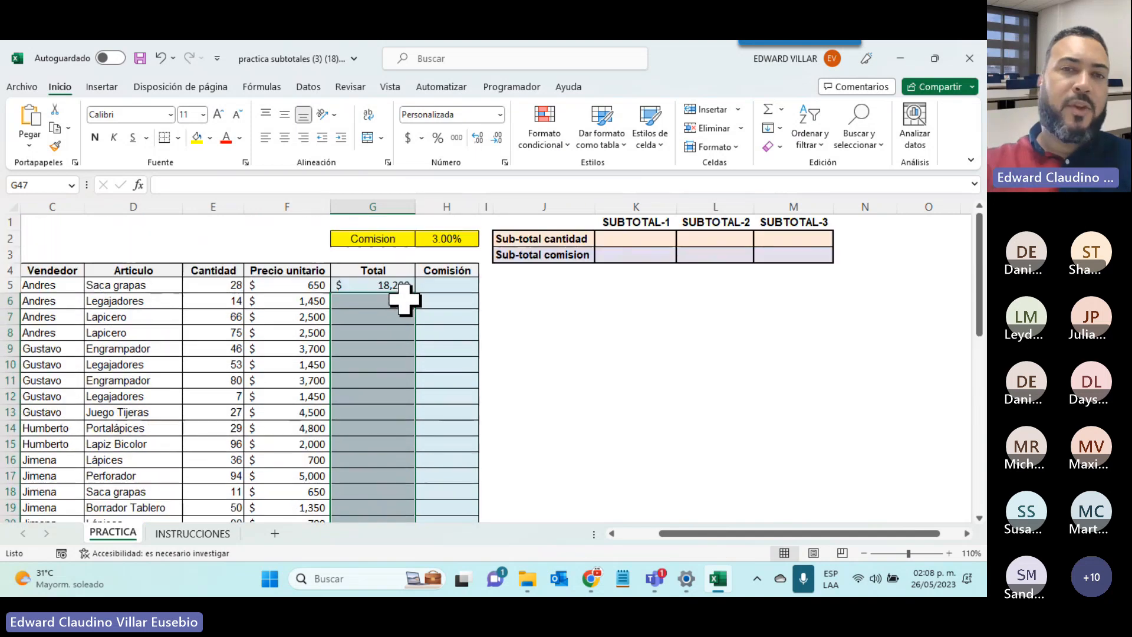
pyautogui.click(374, 286)
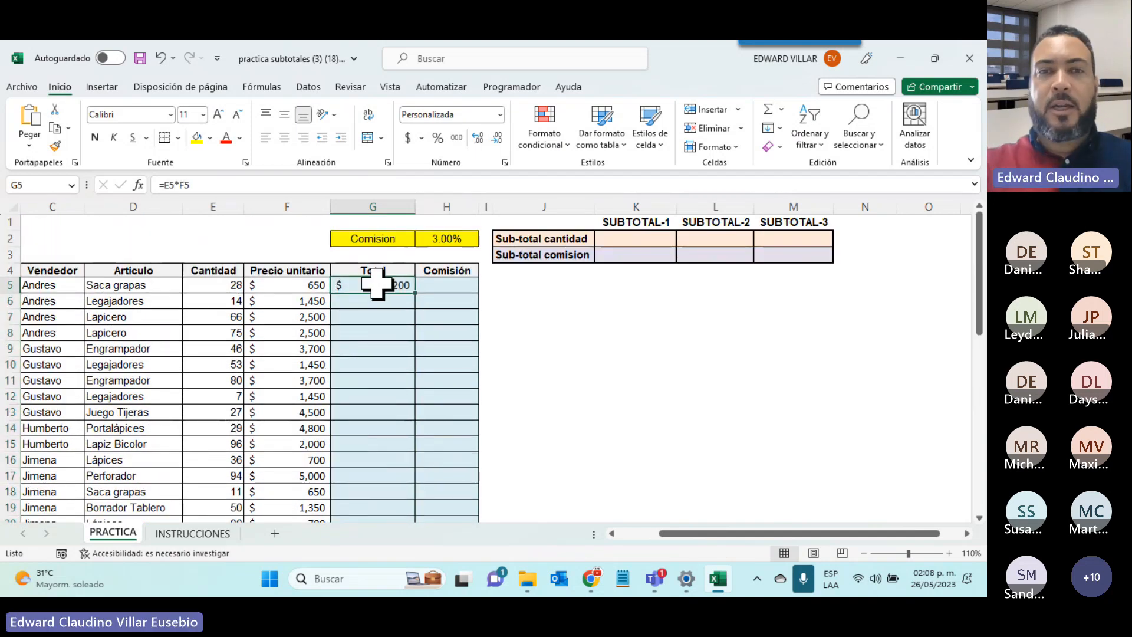
pyautogui.doubleClick(416, 294)
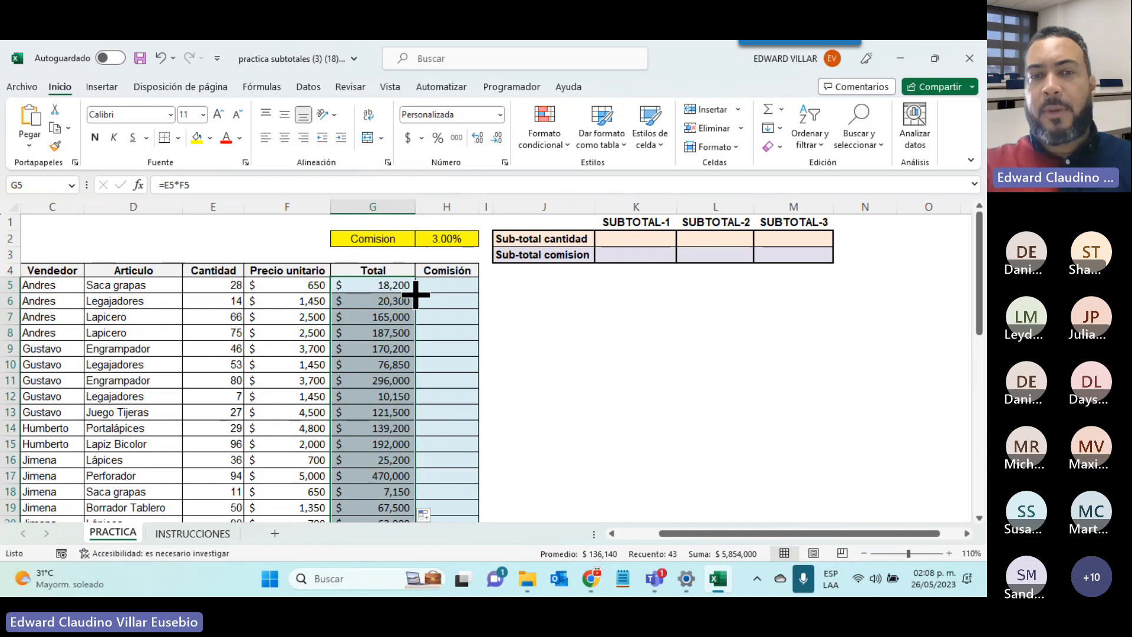
# - Check the cell references of the Total formula in the last data row, G47, leaving the formula as it is
pyautogui.scroll(-12, 415, 294)
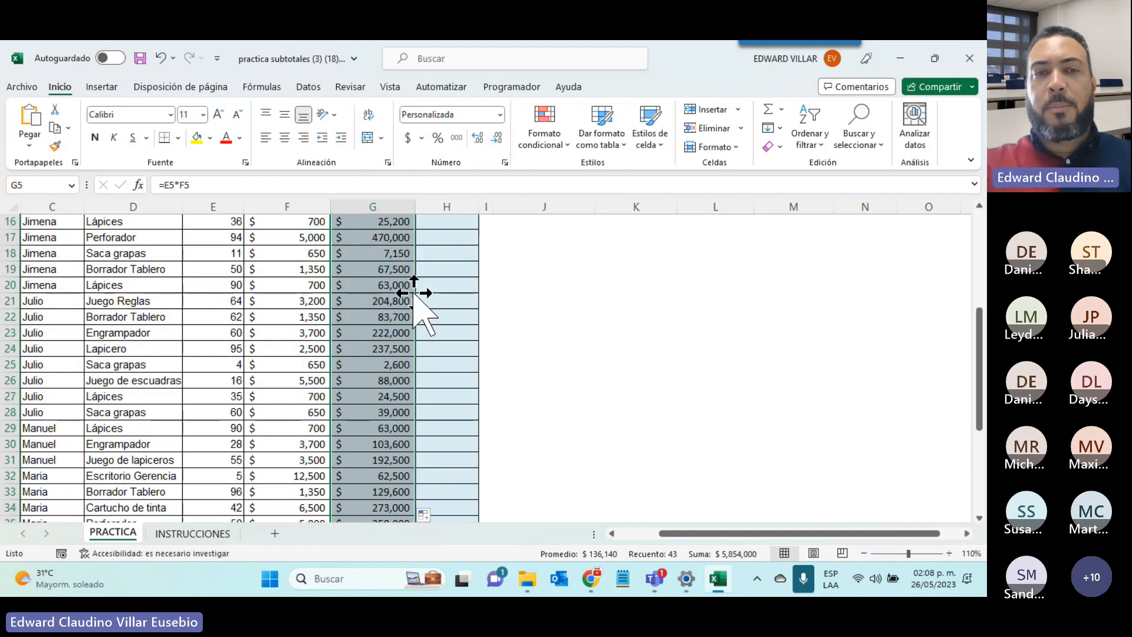
pyautogui.click(362, 348)
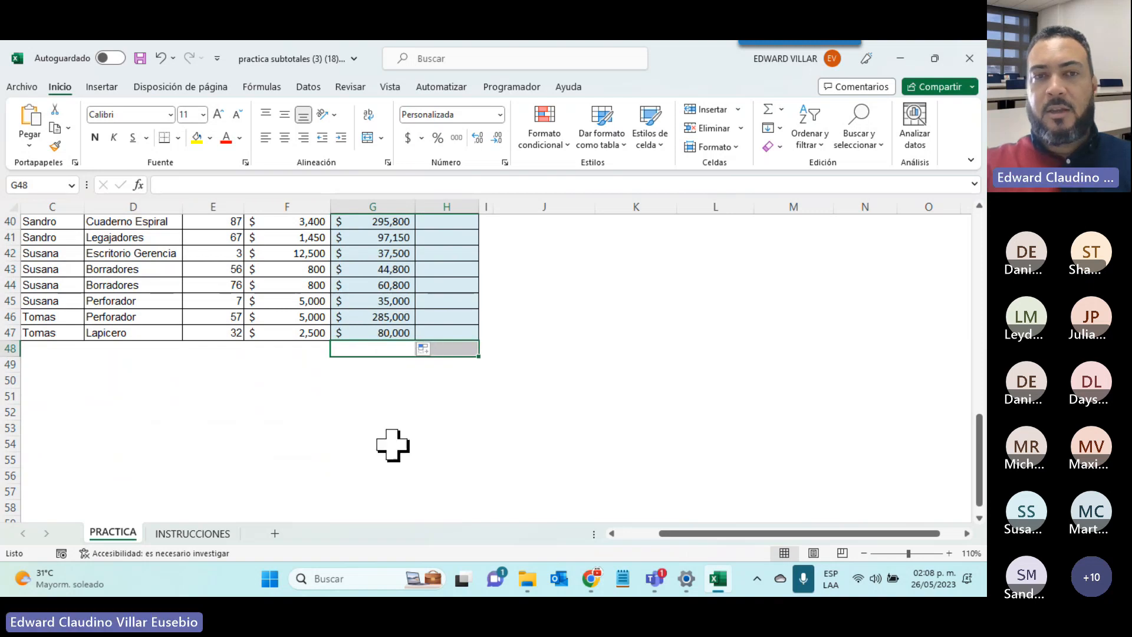
pyautogui.doubleClick(381, 332)
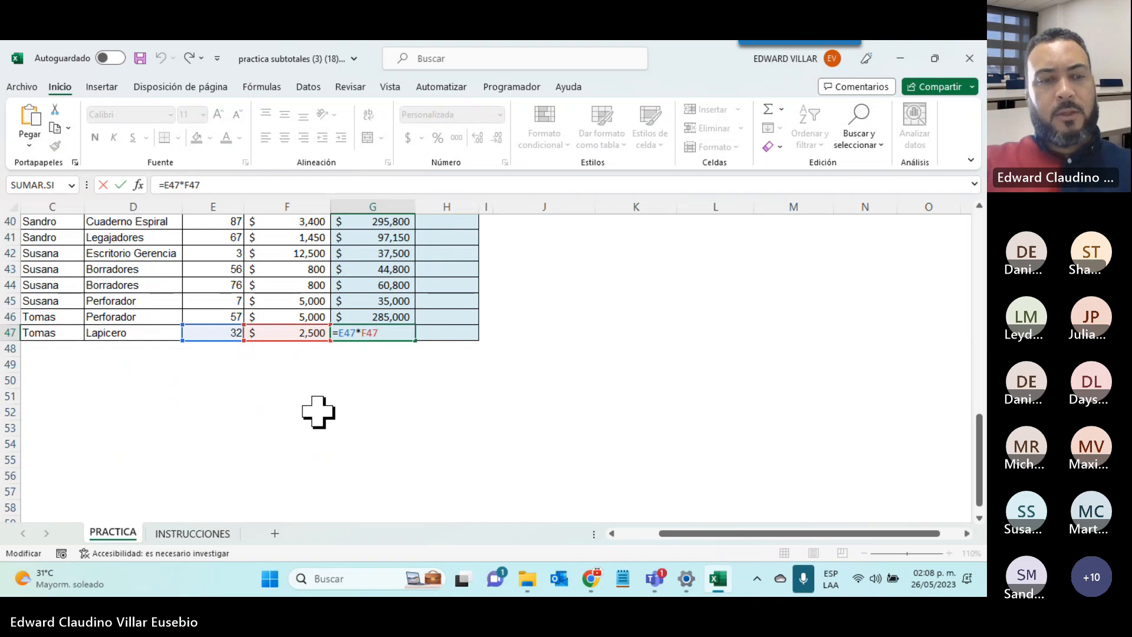
pyautogui.hotkey('ctrl', 'Return')
pyautogui.scroll(13, 664, 298)
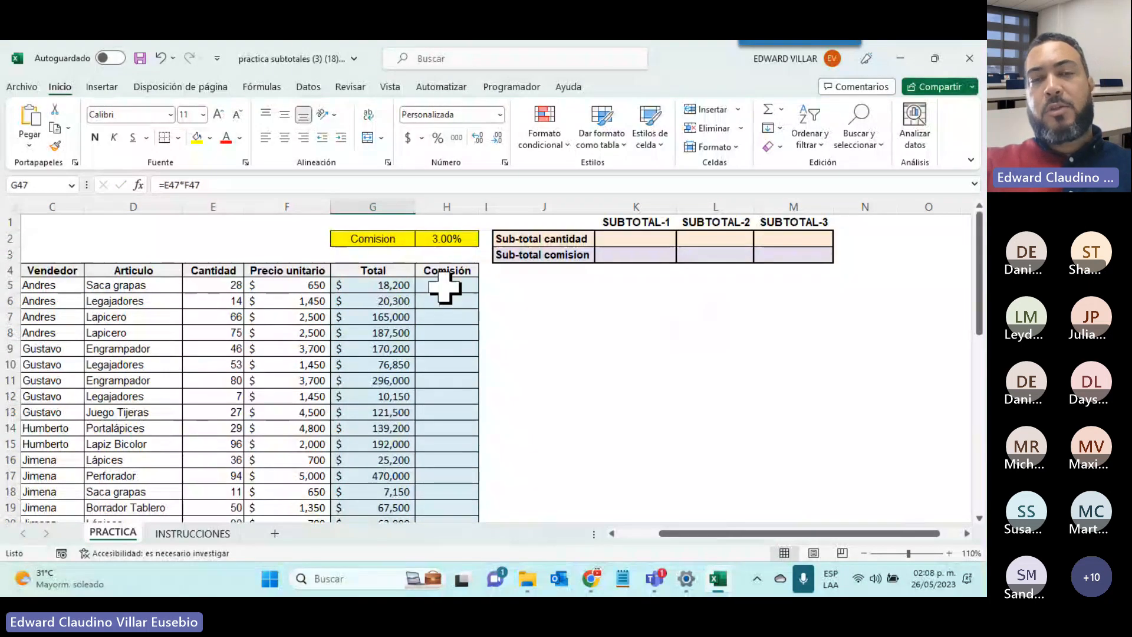
# - Calculate the first row's commission in H5 with the formula =G5*H2 and copy it down to H6
pyautogui.click(444, 287)
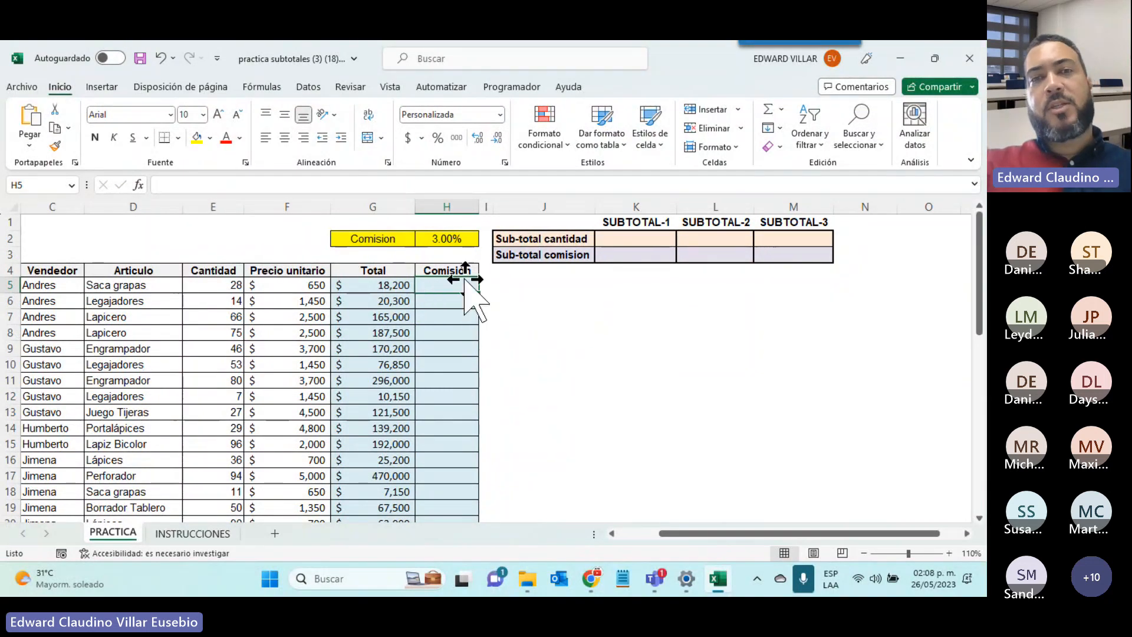
pyautogui.click(357, 289)
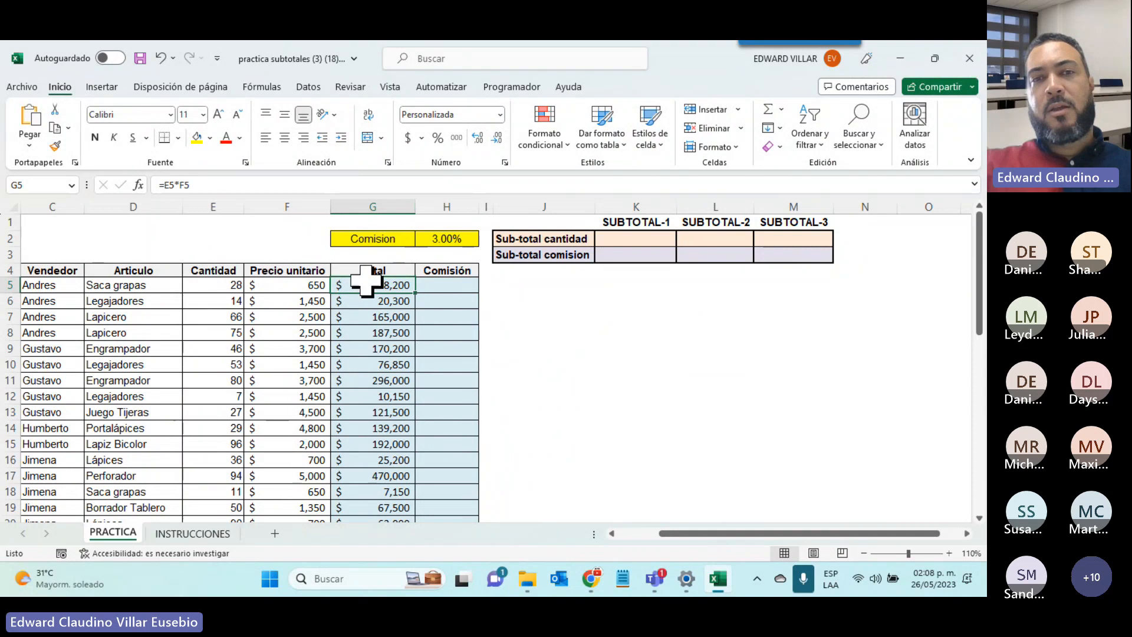
pyautogui.click(445, 238)
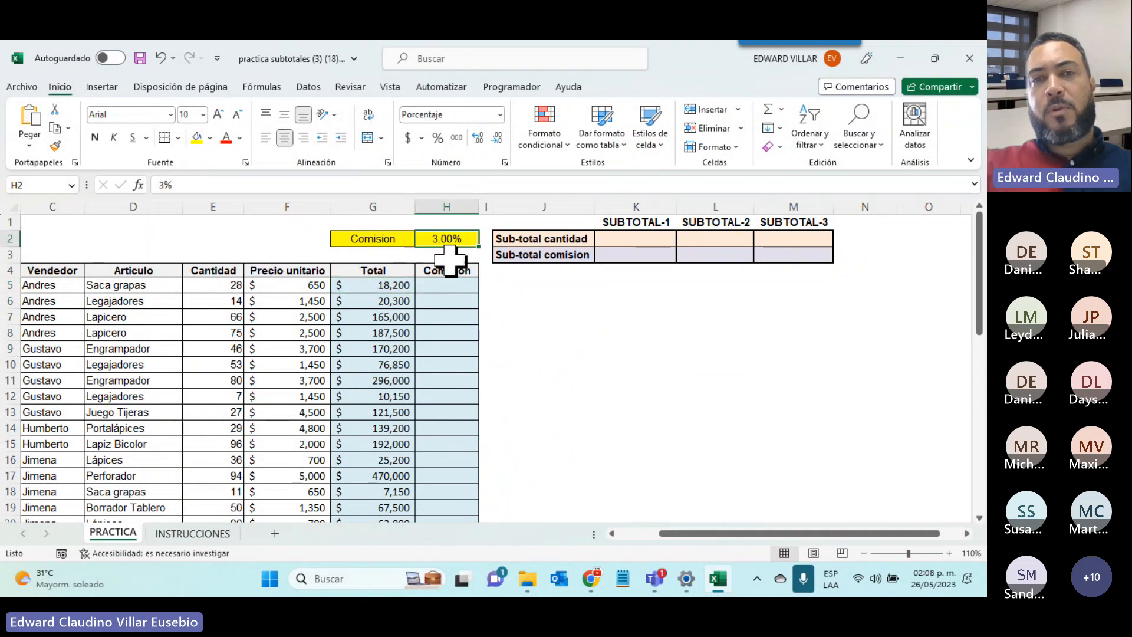
pyautogui.click(451, 288)
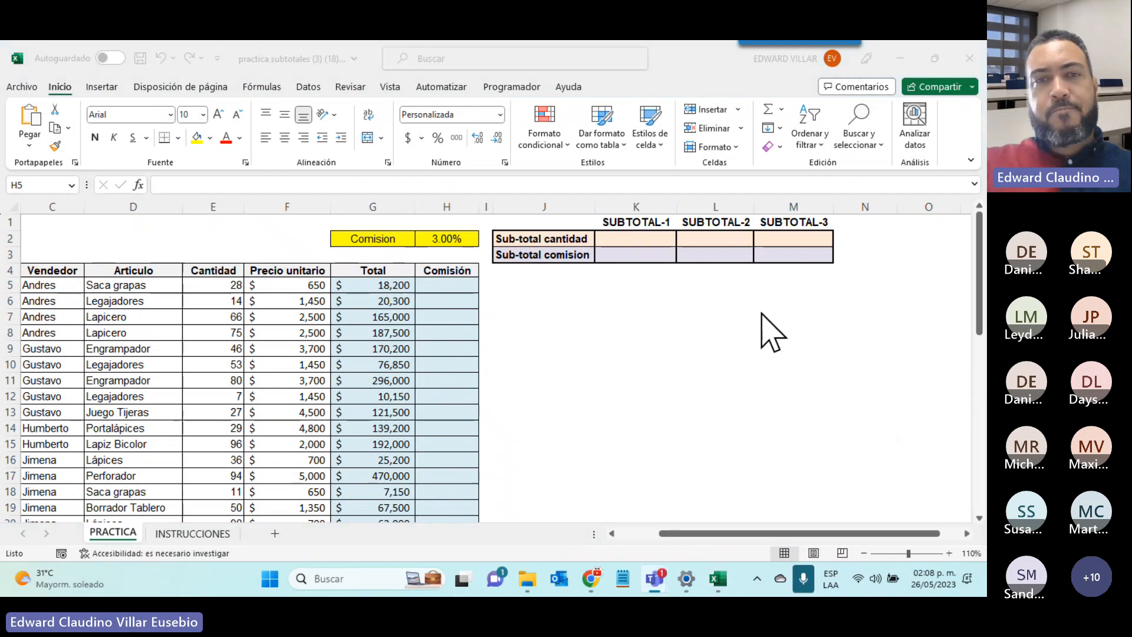
pyautogui.click(450, 286)
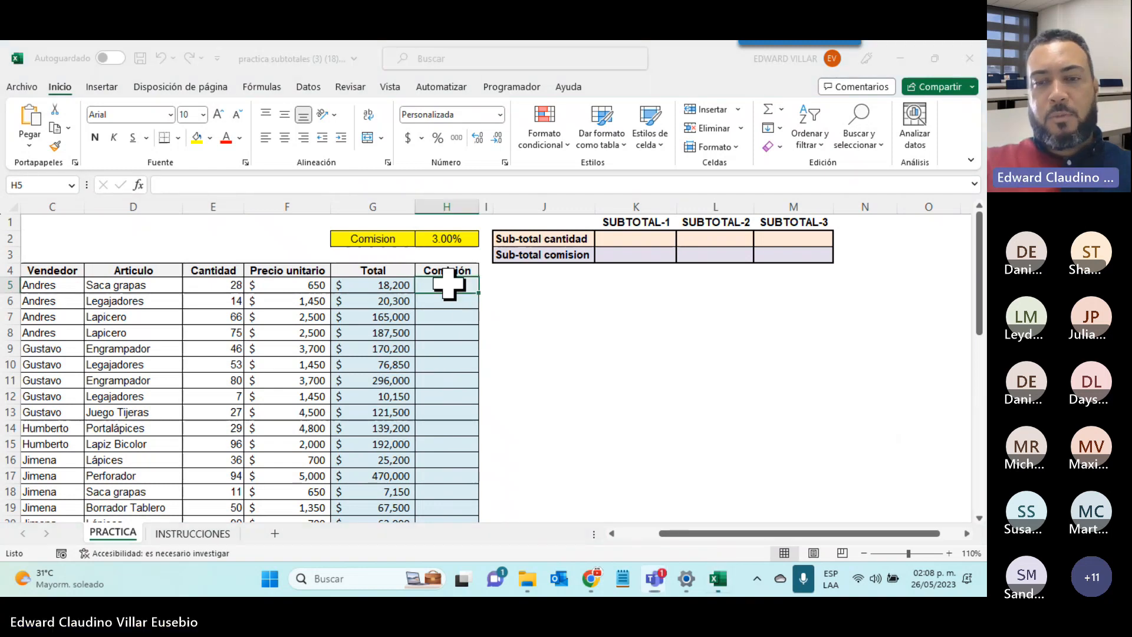
pyautogui.write('=')
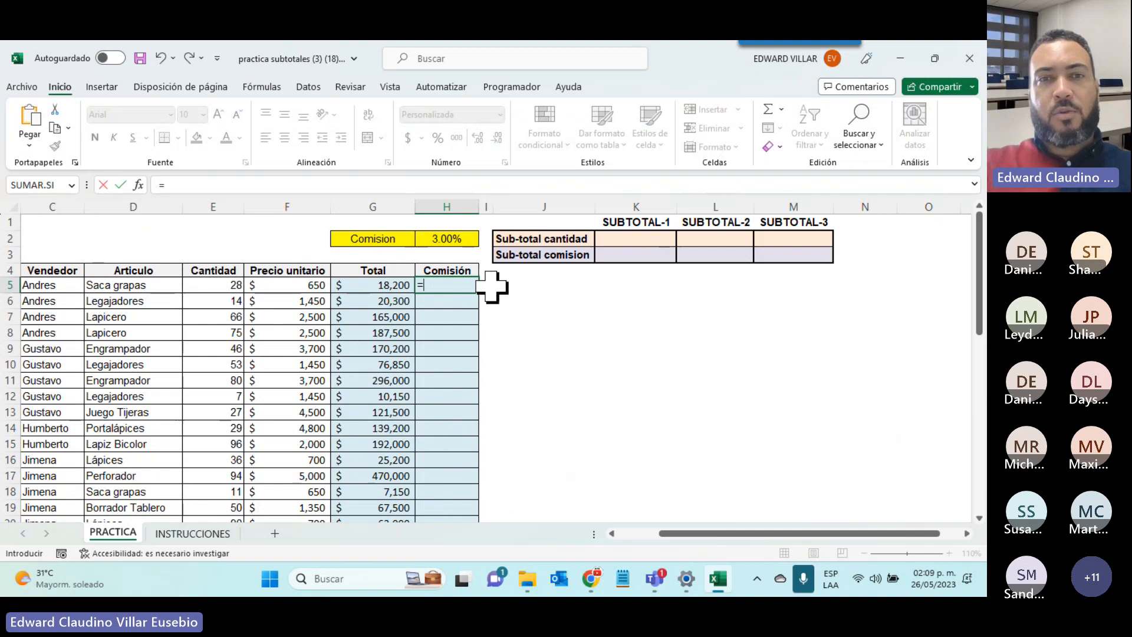
pyautogui.click(384, 287)
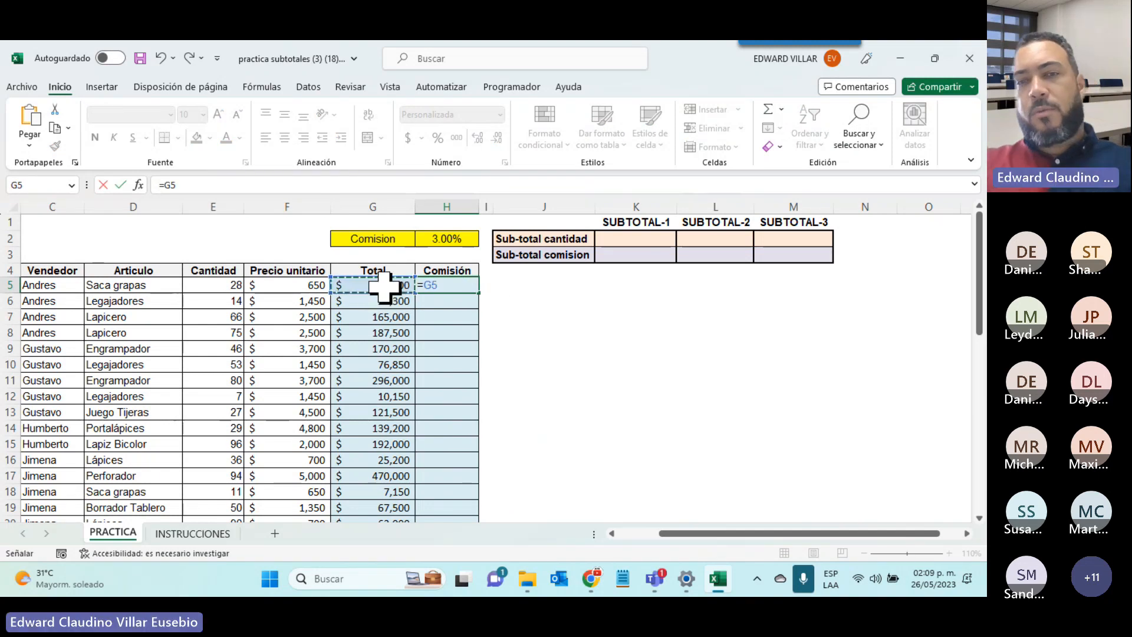
pyautogui.write('*')
pyautogui.click(441, 237)
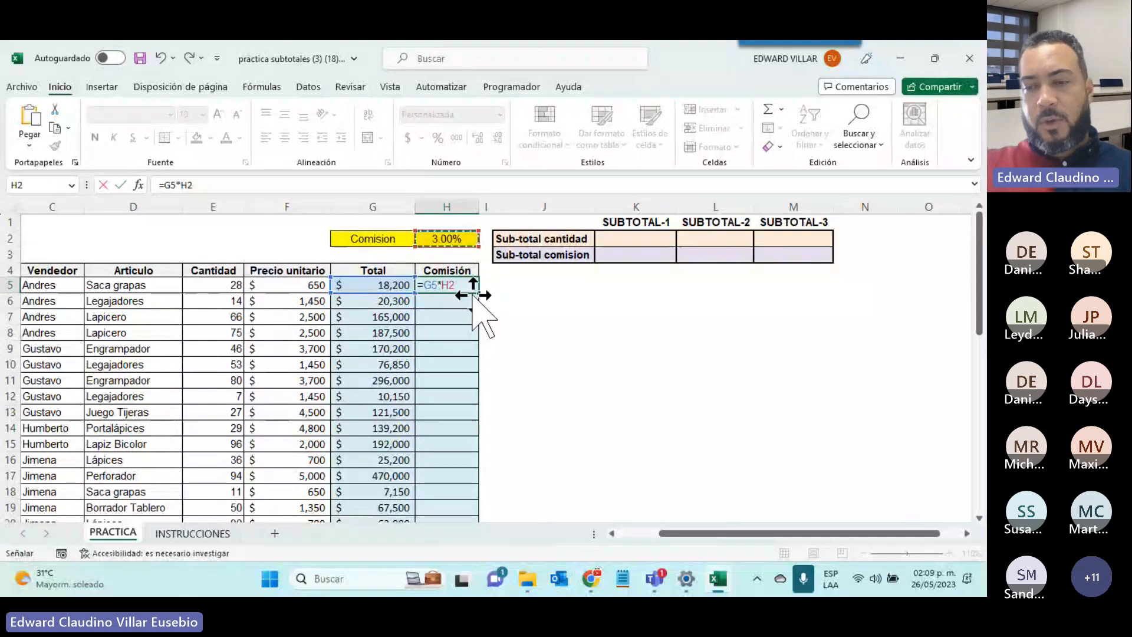
pyautogui.press('Return')
pyautogui.click(450, 284)
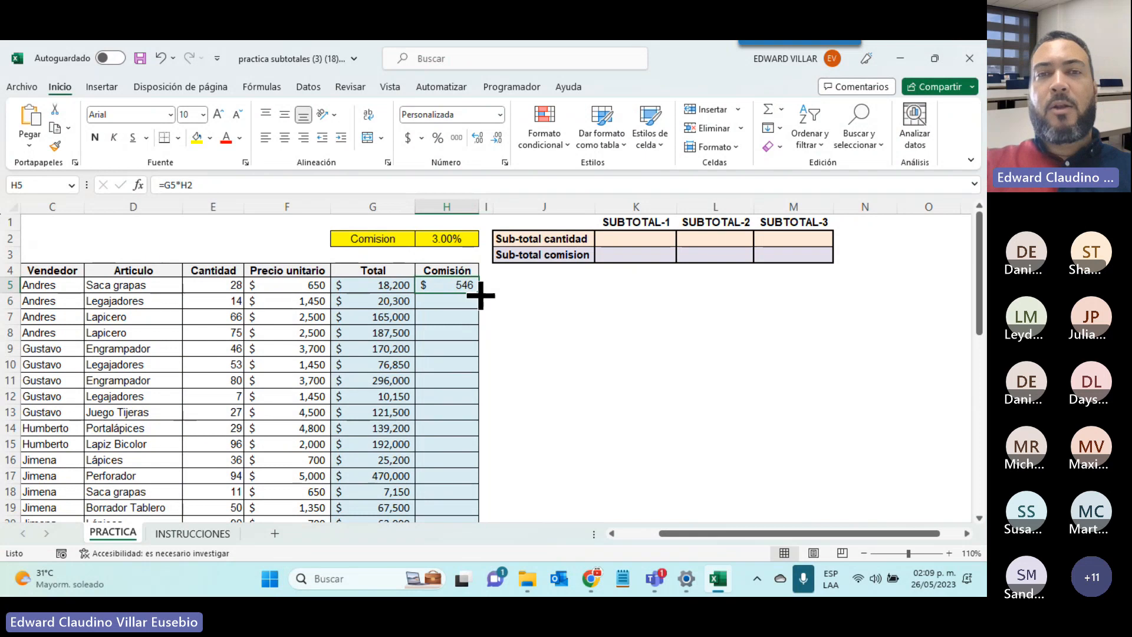
pyautogui.moveTo(479, 295); pyautogui.dragTo(470, 313)
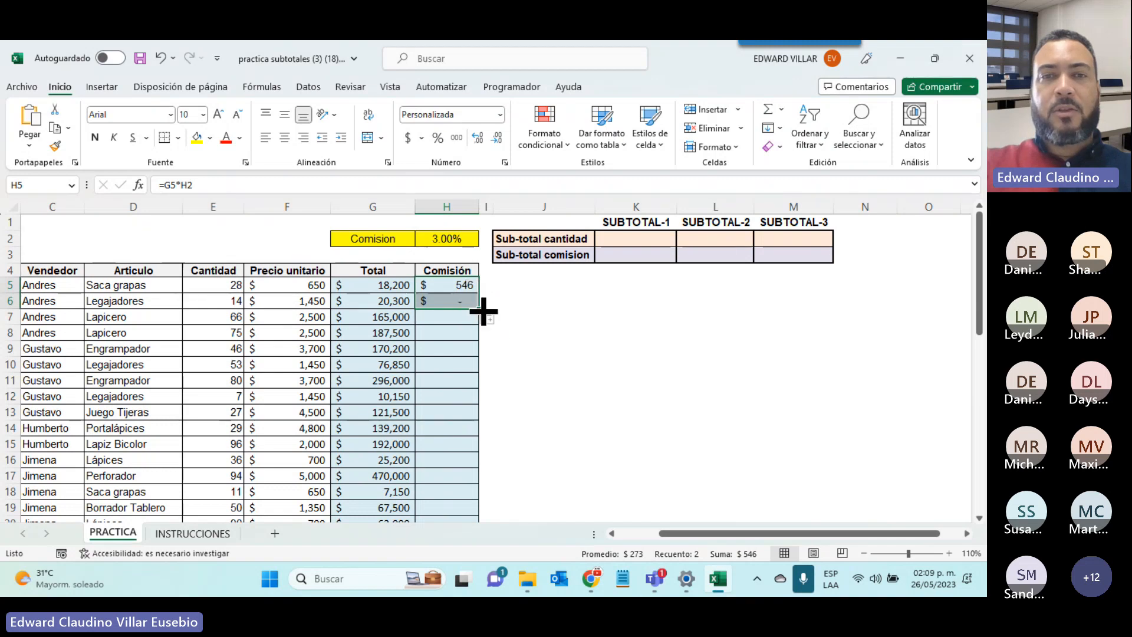
# - Copy the relative commission formula down through H8 and check which cells the formula in H6 references
pyautogui.moveTo(480, 309); pyautogui.dragTo(483, 342)
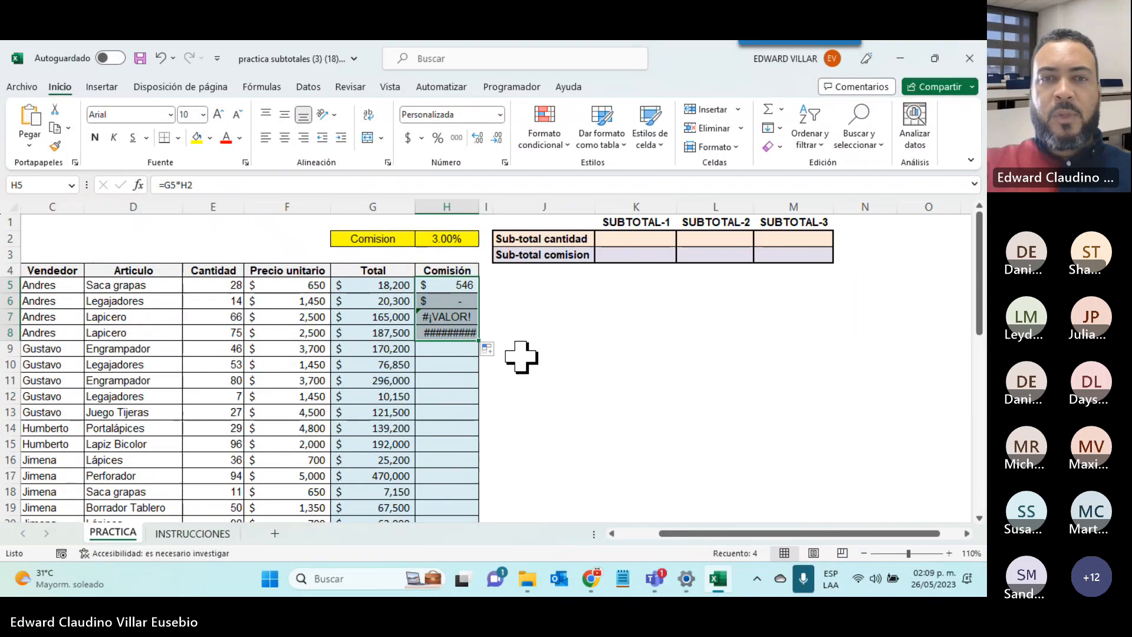
pyautogui.click(457, 302)
pyautogui.doubleClick(458, 302)
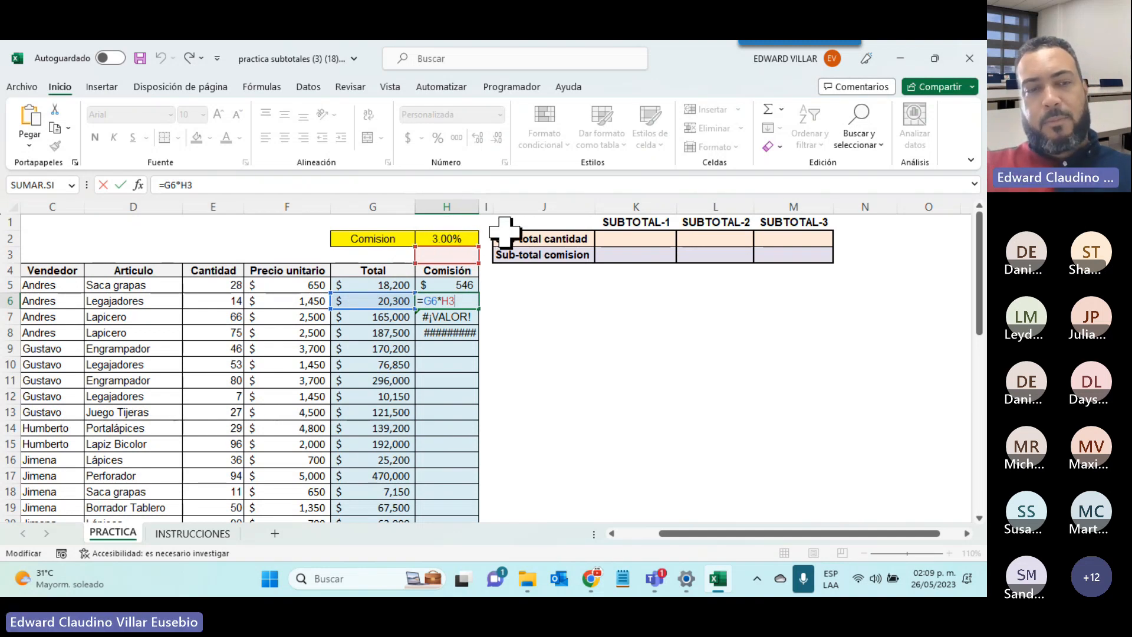
pyautogui.hotkey('ctrl', 'Return')
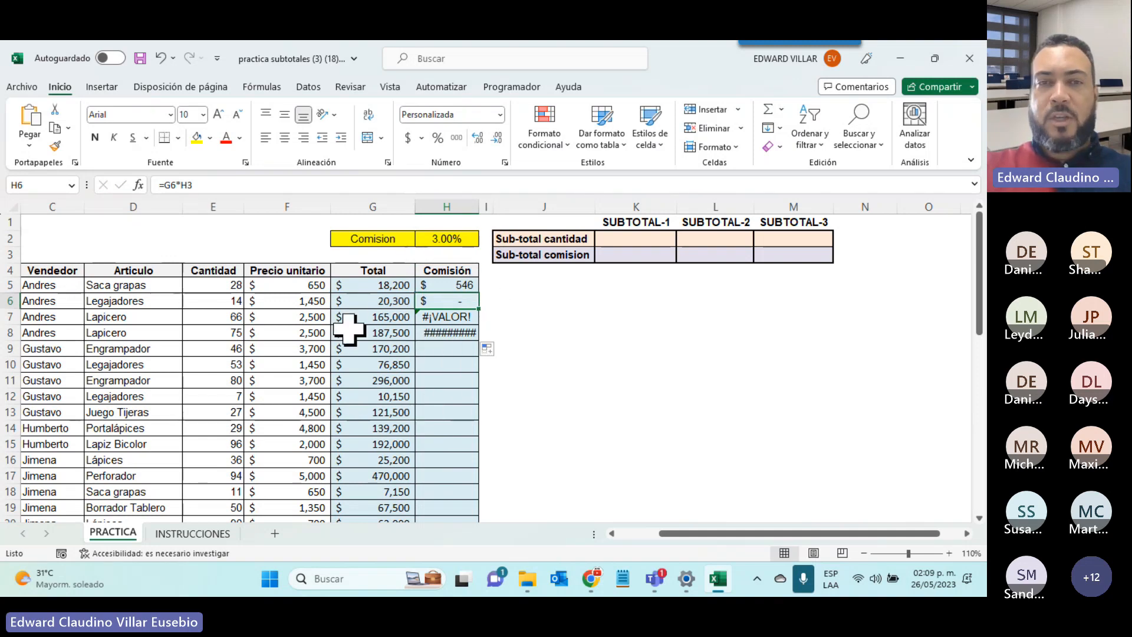
# - Clear the copied commission formulas from H6 through H8, keeping only the one in H5
pyautogui.hotkey('shift', 'Down')
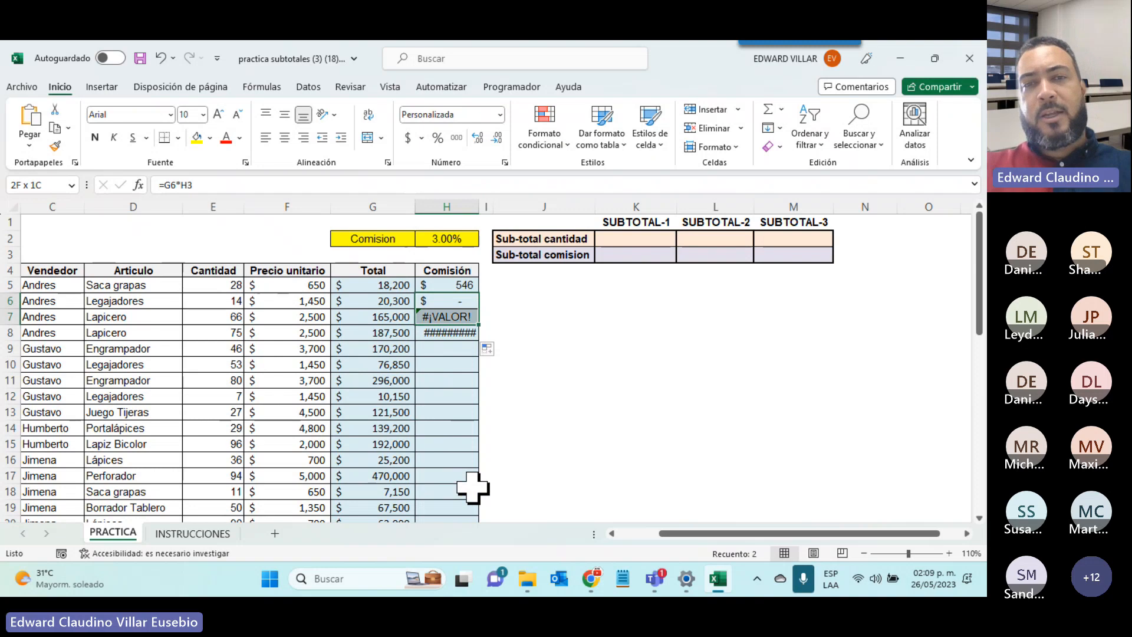
pyautogui.hotkey('shift', 'Down')
pyautogui.press('Delete')
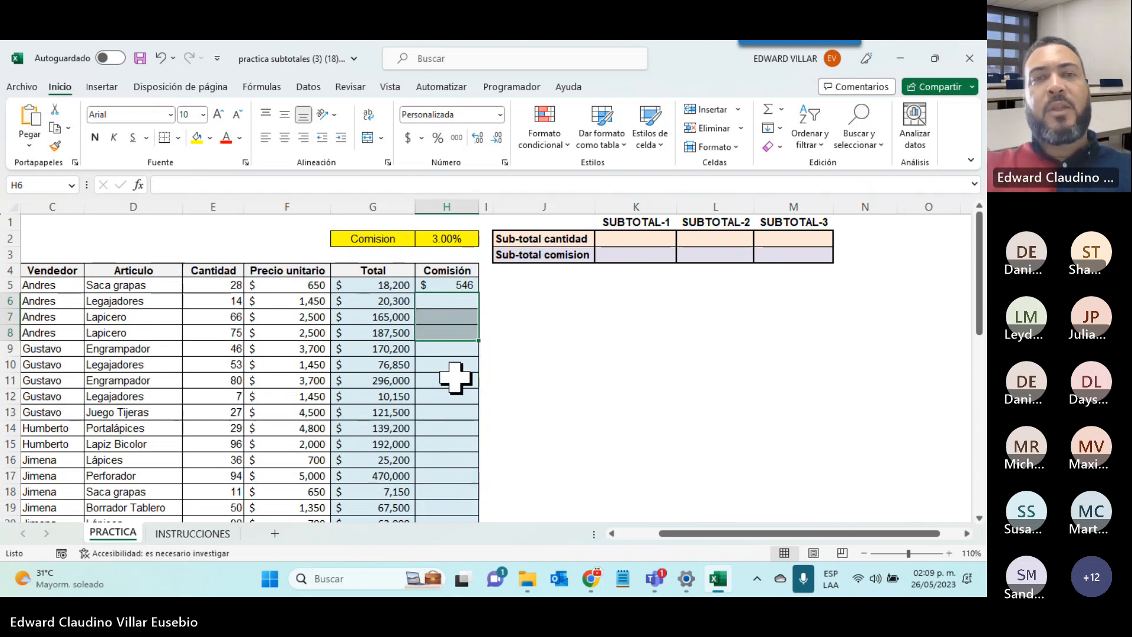
# - Make the commission rate reference in H5 absolute so the formula reads =G5*$H$2, magnifying the screen while editing
pyautogui.click(448, 285)
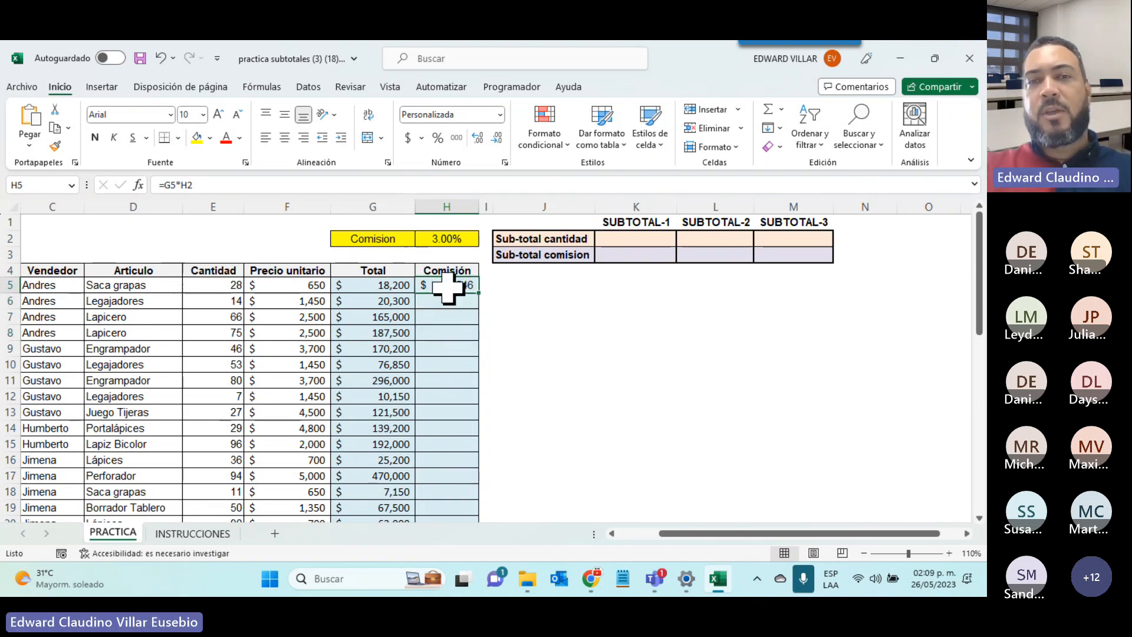
pyautogui.doubleClick(436, 288)
pyautogui.moveTo(445, 284); pyautogui.dragTo(457, 288)
pyautogui.click(459, 290)
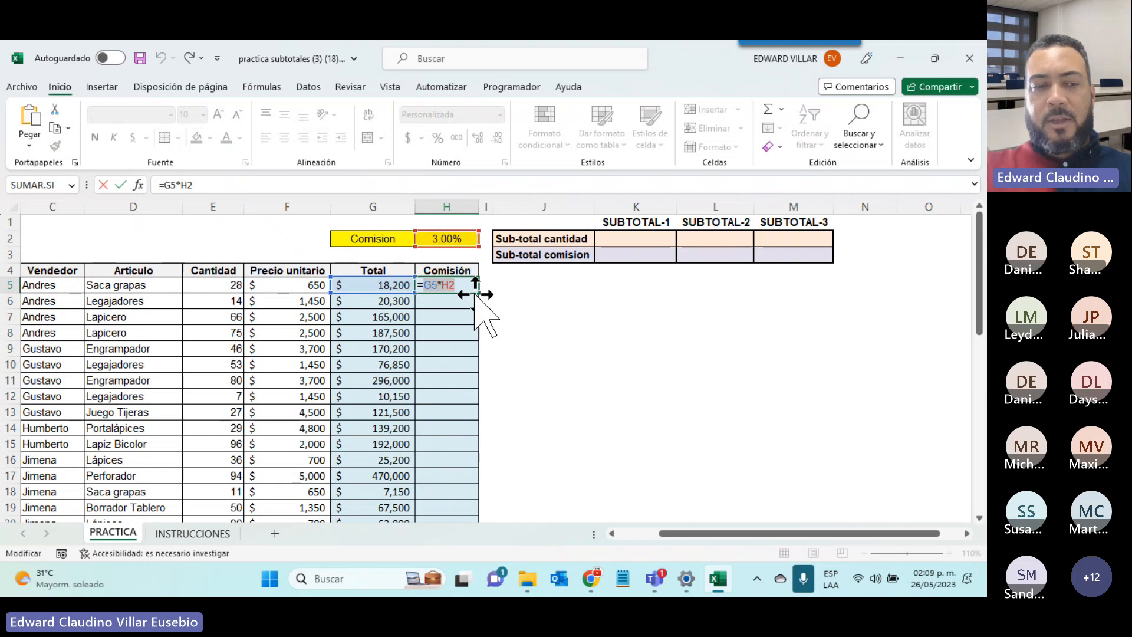
pyautogui.press('super+plus')
pyautogui.press('super+plus')
pyautogui.press('super+plus')
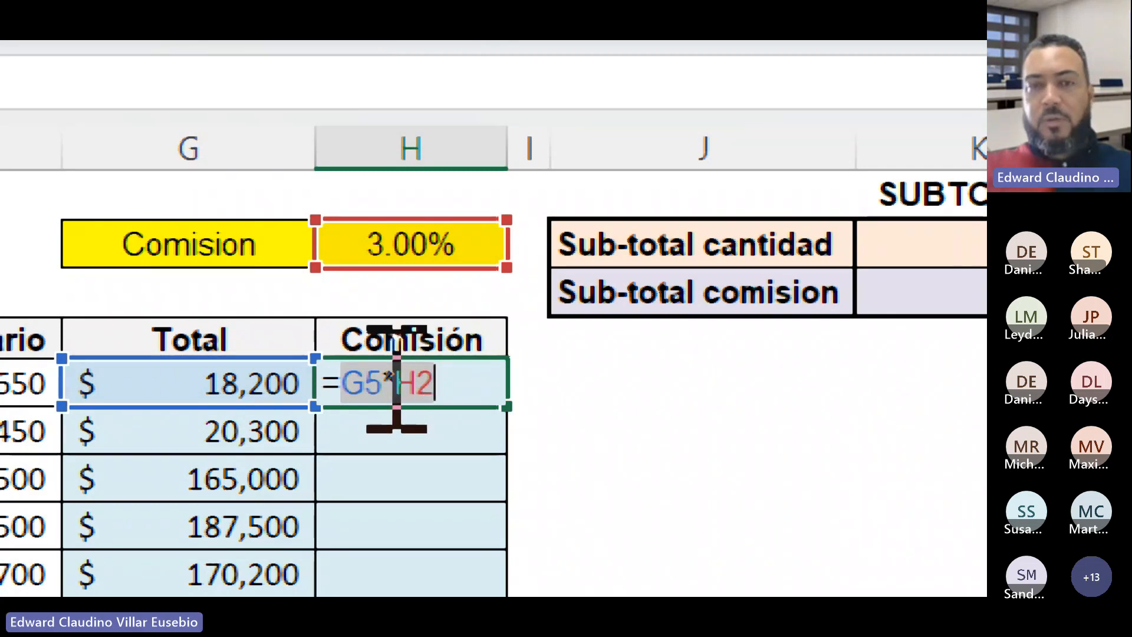
pyautogui.press('Right')
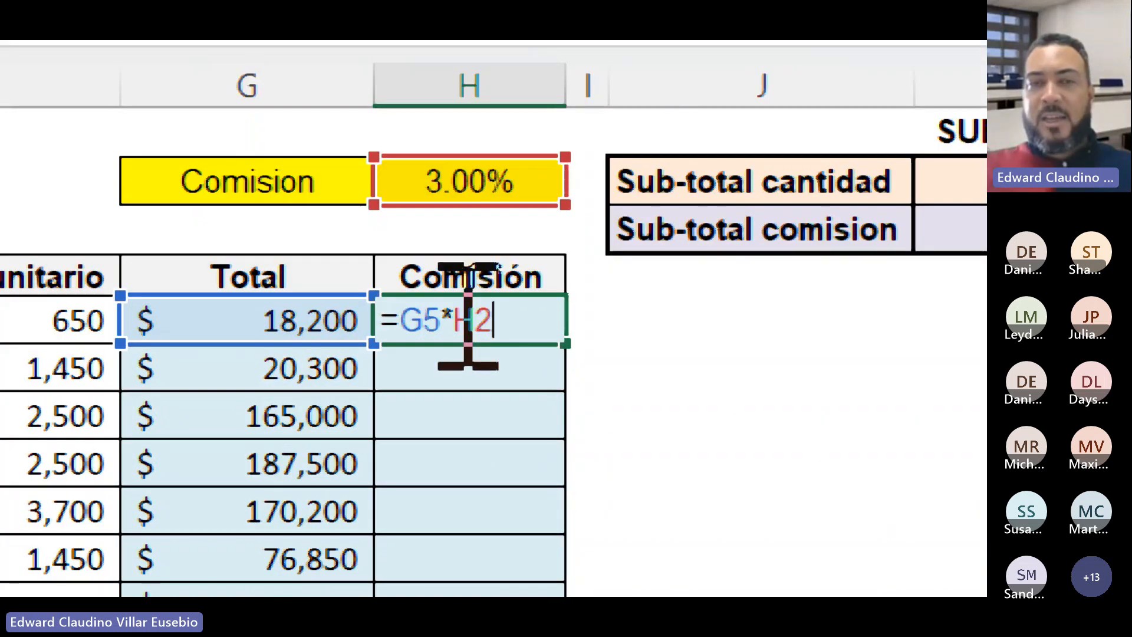
pyautogui.press('Left')
pyautogui.press('Left')
pyautogui.hotkey('shift', 'Right')
pyautogui.hotkey('shift', 'Right')
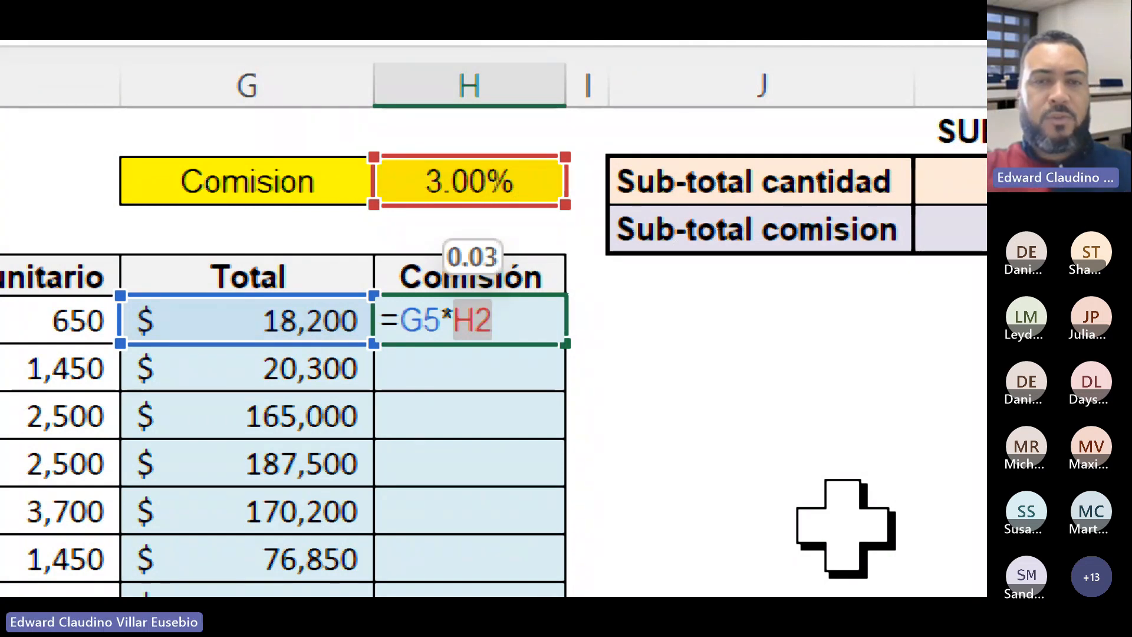
pyautogui.press('F4')
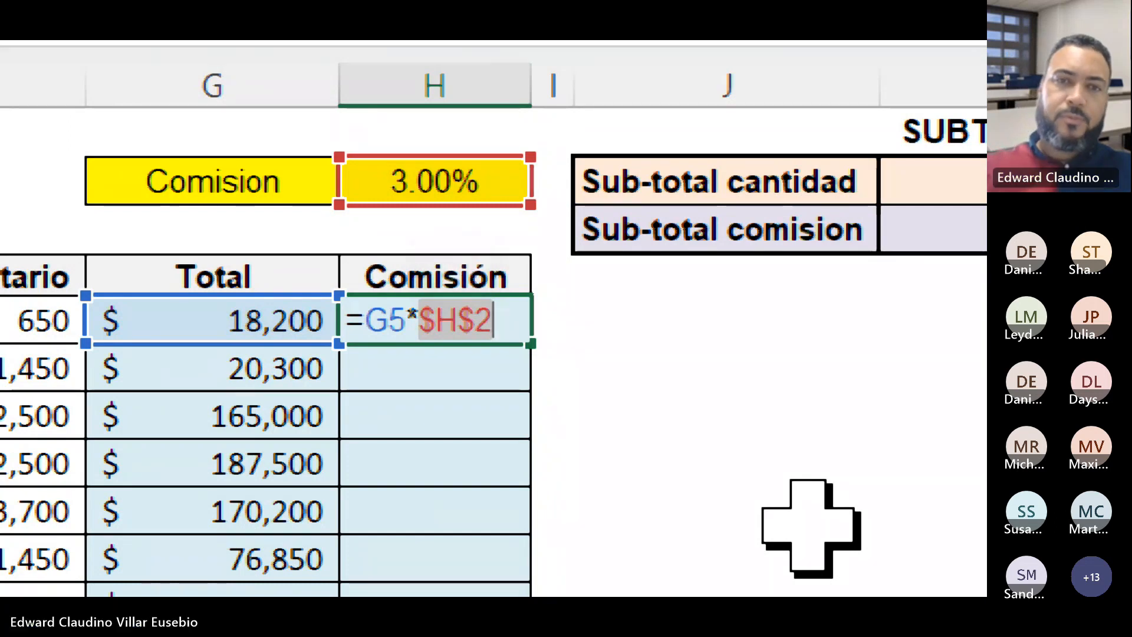
pyautogui.press('Return')
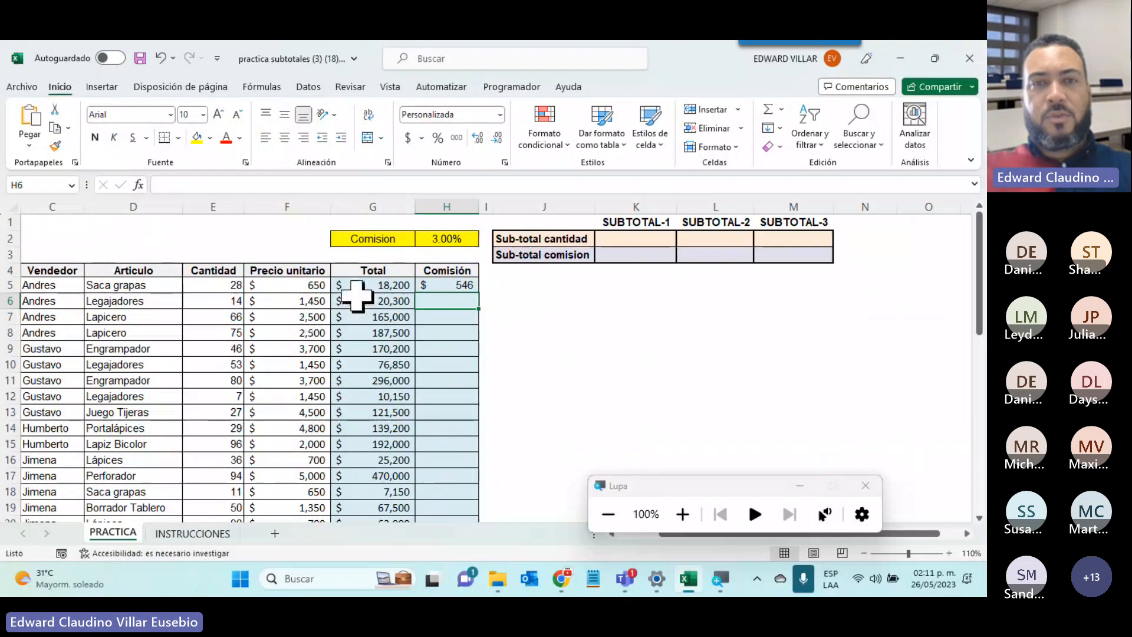
# - Autofill the commission formula from H5 to the table's last data row and check the references in H47 without changing them
pyautogui.click(465, 288)
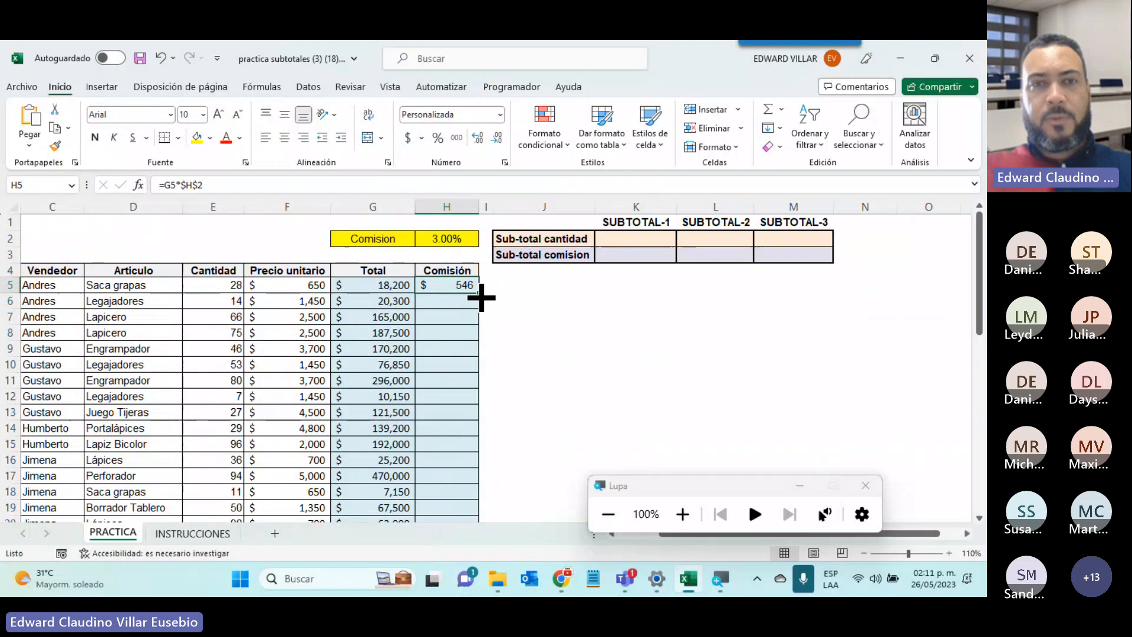
pyautogui.doubleClick(479, 293)
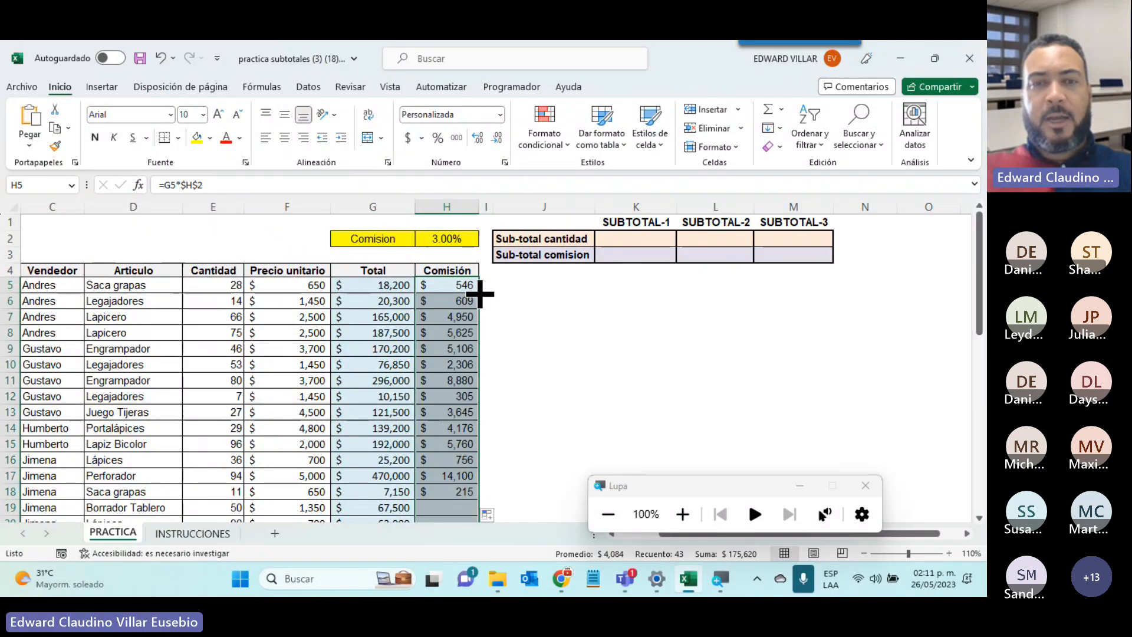
pyautogui.scroll(-13, 450, 379)
pyautogui.click(450, 330)
pyautogui.doubleClick(450, 332)
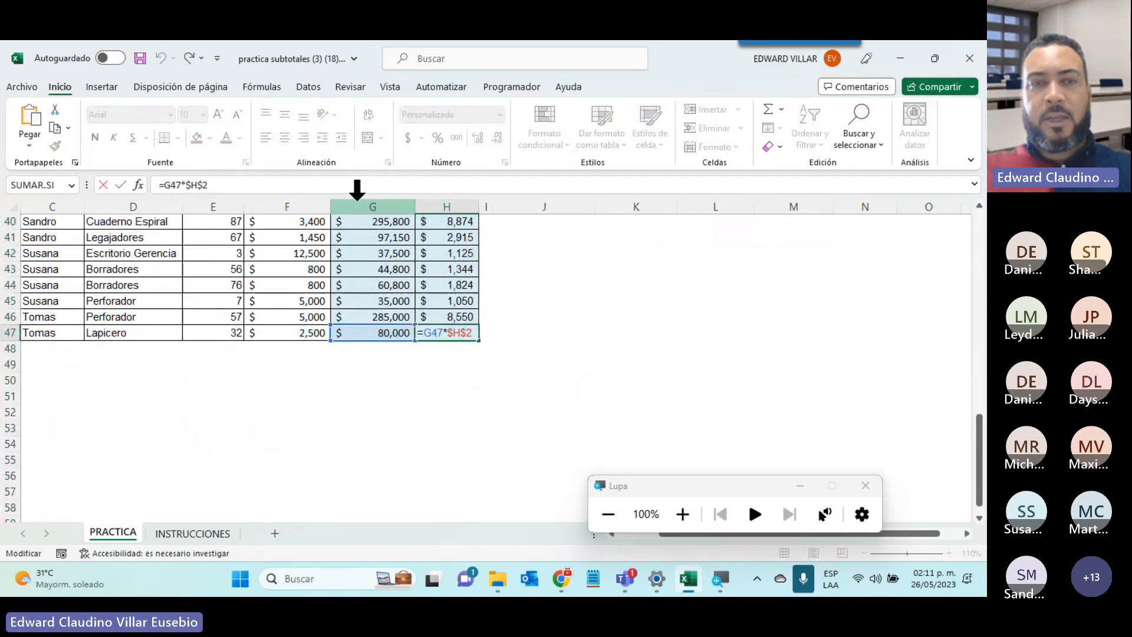
pyautogui.scroll(13, 437, 417)
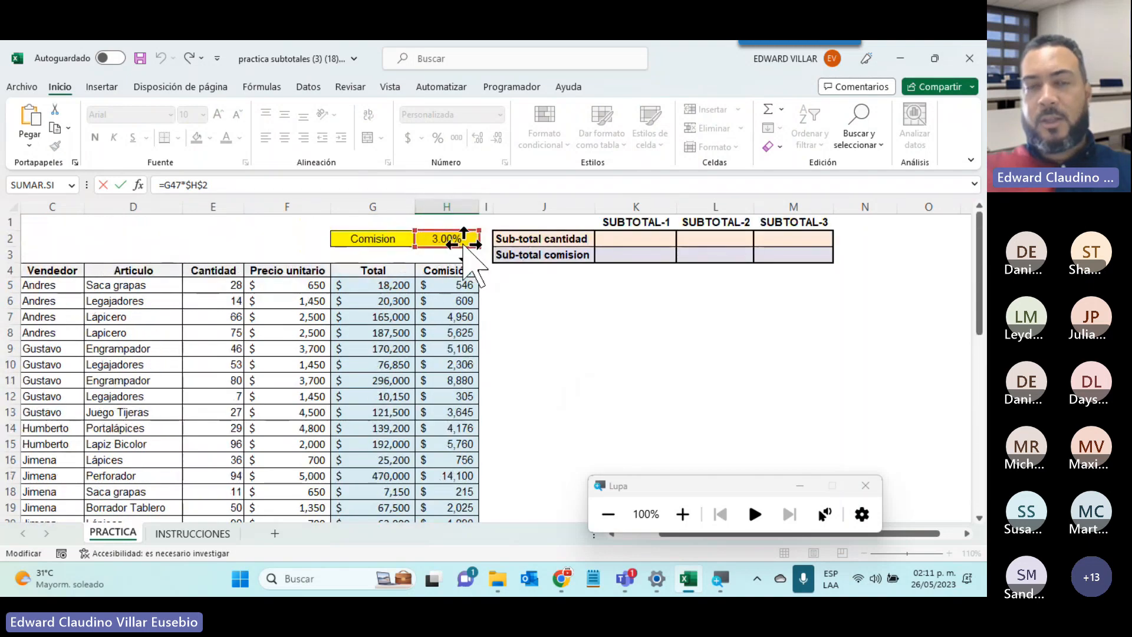
pyautogui.press('Escape')
# - Set the commission rate in H2 to 4% to test how the Comisión column responds
pyautogui.scroll(-7, 490, 250)
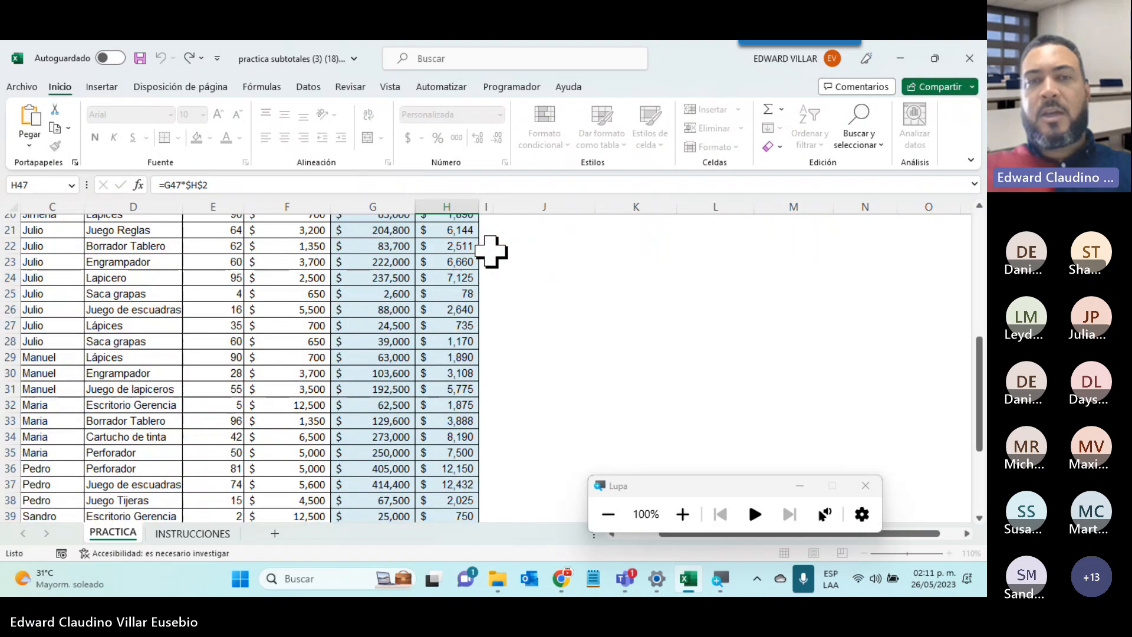
pyautogui.scroll(3, 480, 277)
pyautogui.scroll(3, 481, 277)
pyautogui.click(439, 239)
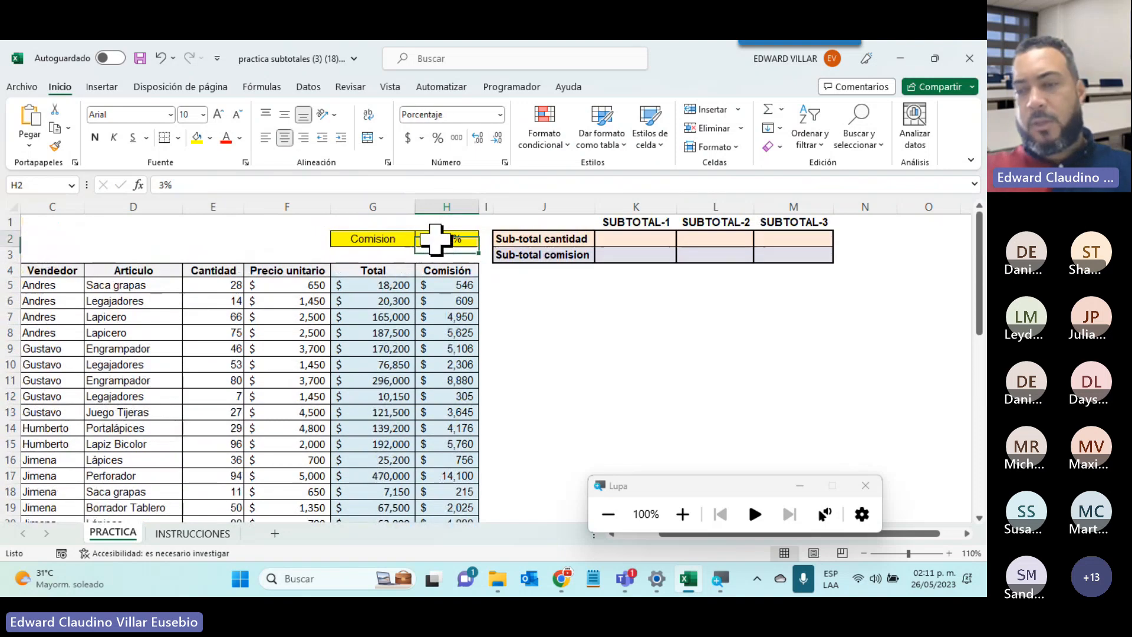
pyautogui.write('4')
pyautogui.press('Return')
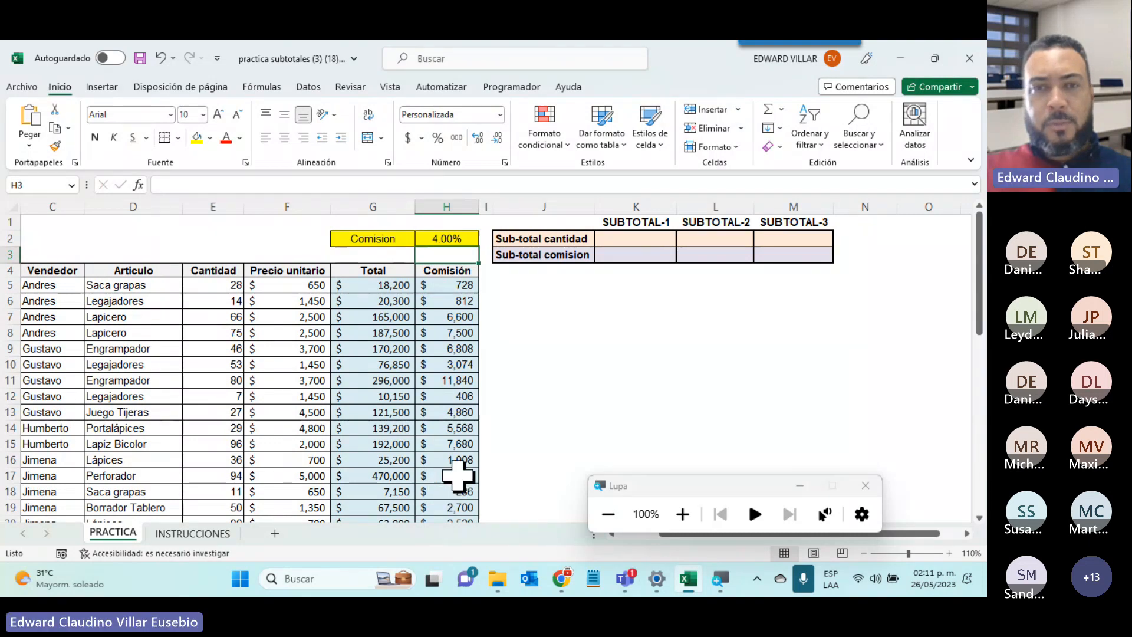
# - Close the screen magnifier and minimize the meeting window covering the workbook
pyautogui.click(866, 485)
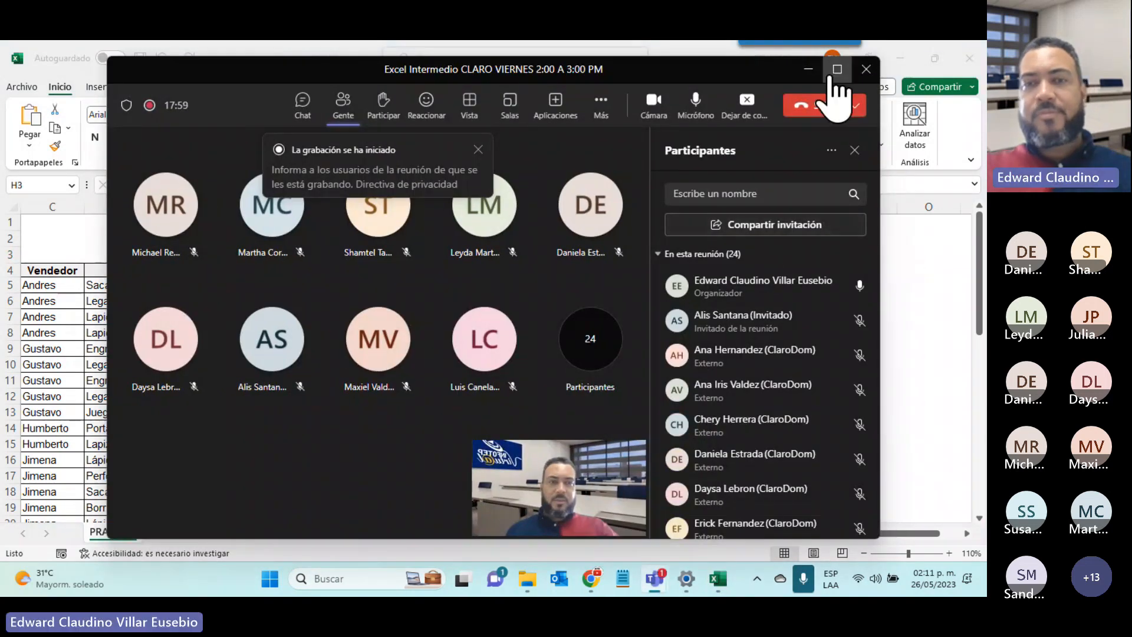
pyautogui.click(809, 71)
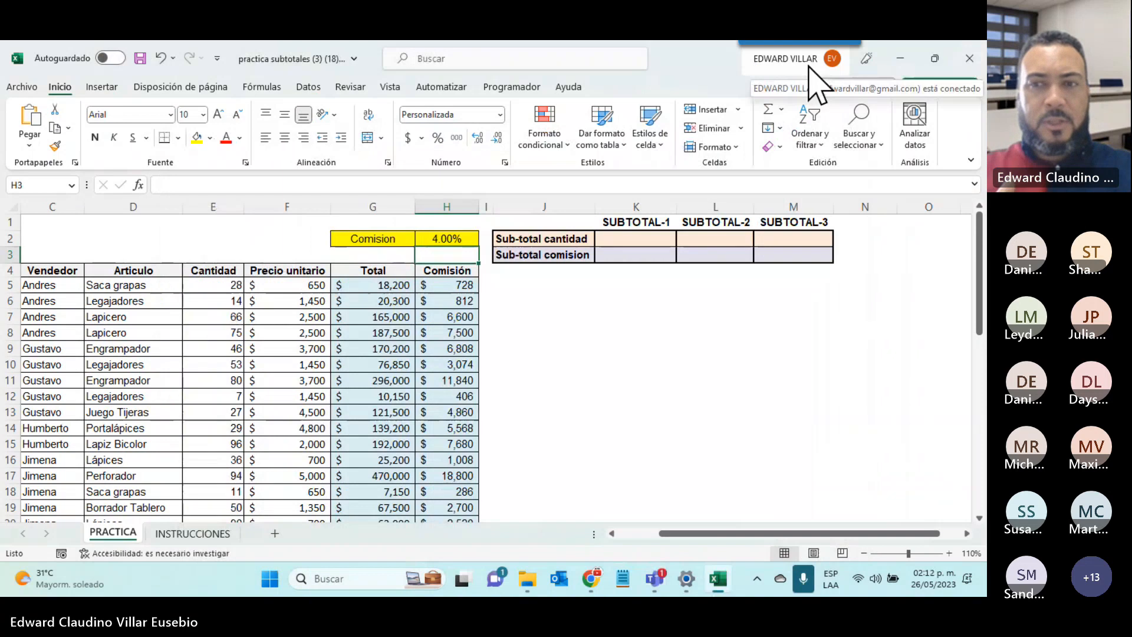
# - Review the exercise steps on the INSTRUCCIONES sheet, then return to the PRACTICA sheet and select the SUBTOTAL-1 cells K2:K3
pyautogui.click(190, 519)
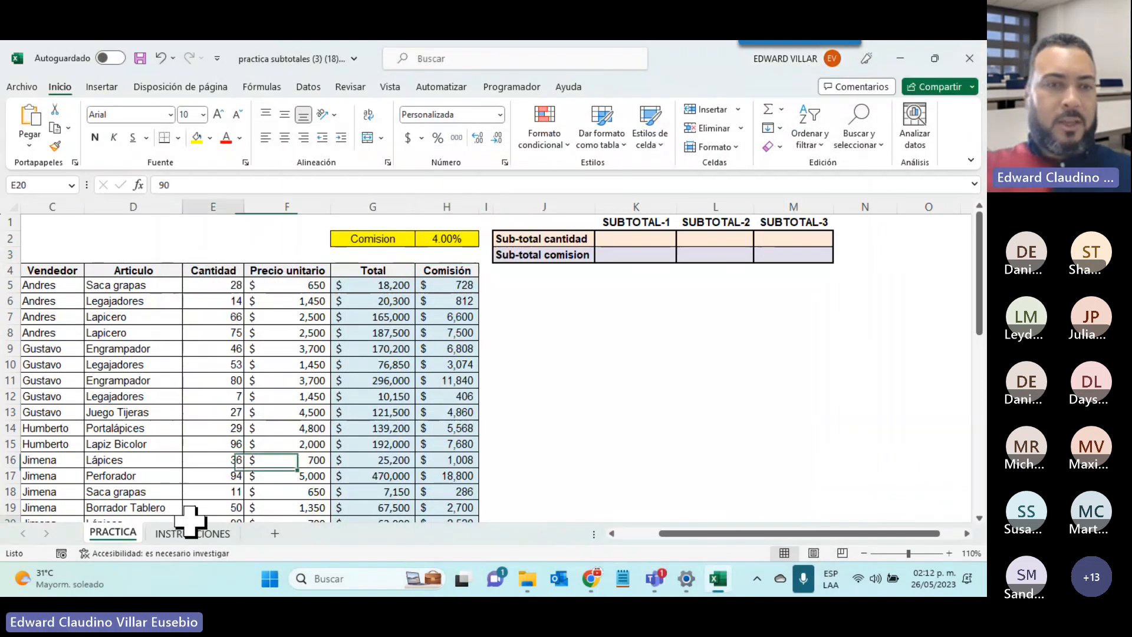
pyautogui.click(194, 534)
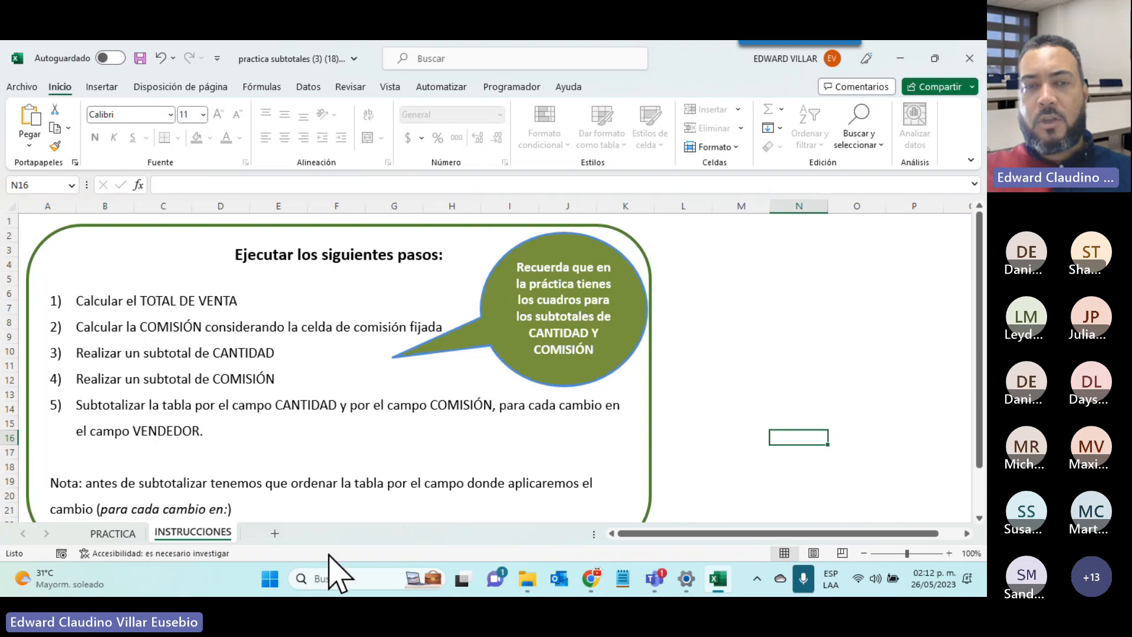
pyautogui.click(114, 533)
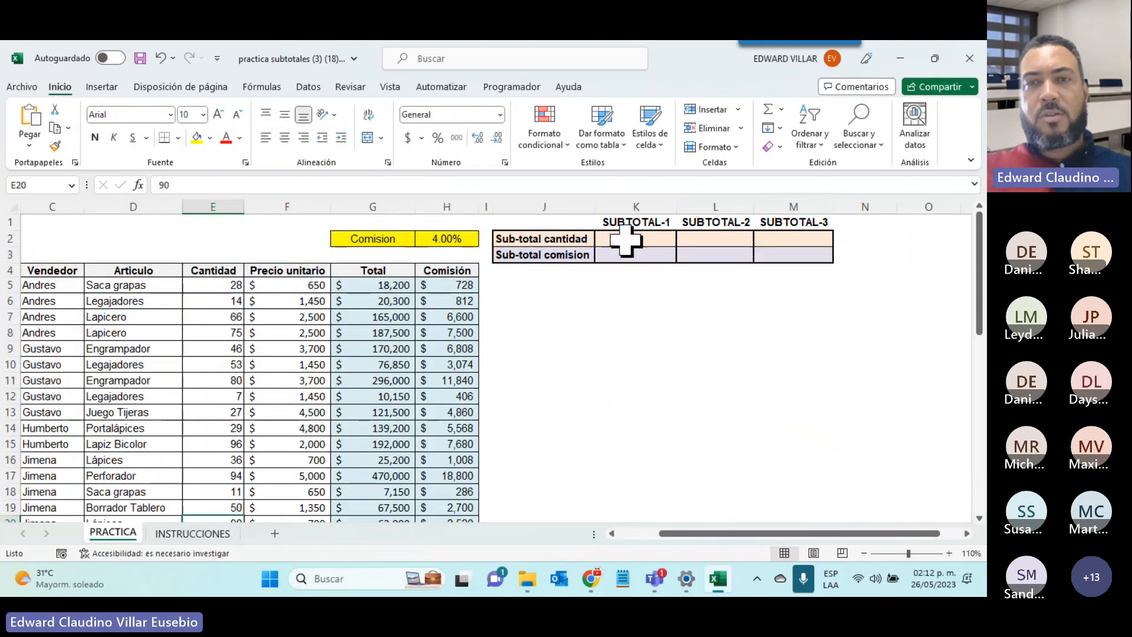
pyautogui.moveTo(620, 239)
pyautogui.mouseDown()
pyautogui.moveTo(618, 277)
pyautogui.moveTo(619, 260)
pyautogui.mouseUp()
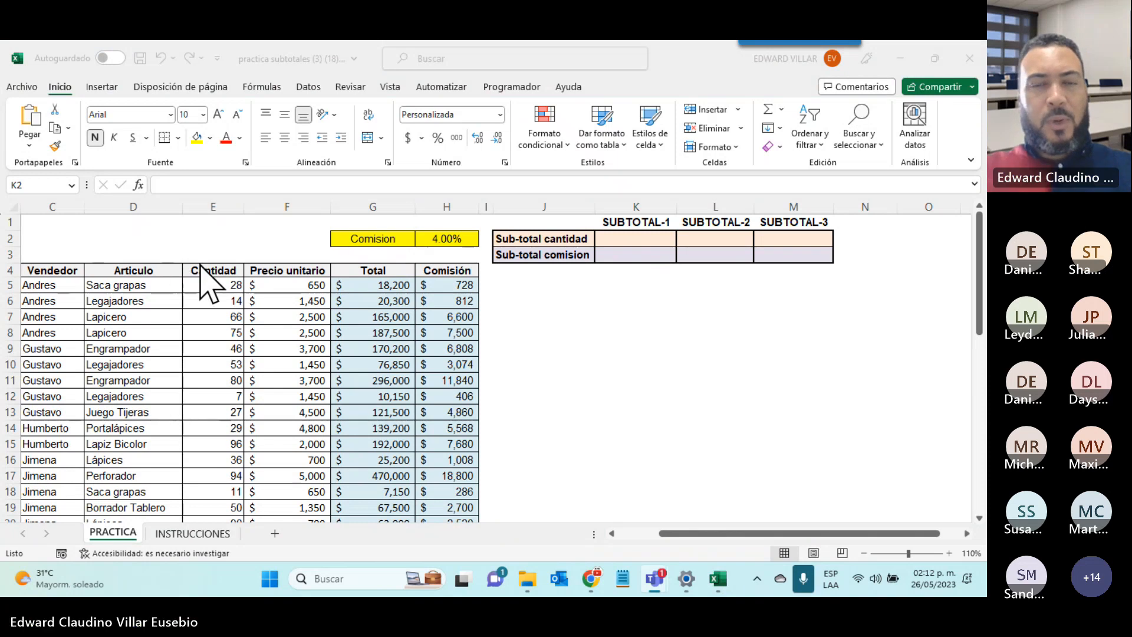
# - Set the commission rate in H2 back to 3%
pyautogui.click(429, 239)
pyautogui.write('3')
pyautogui.press('Return')
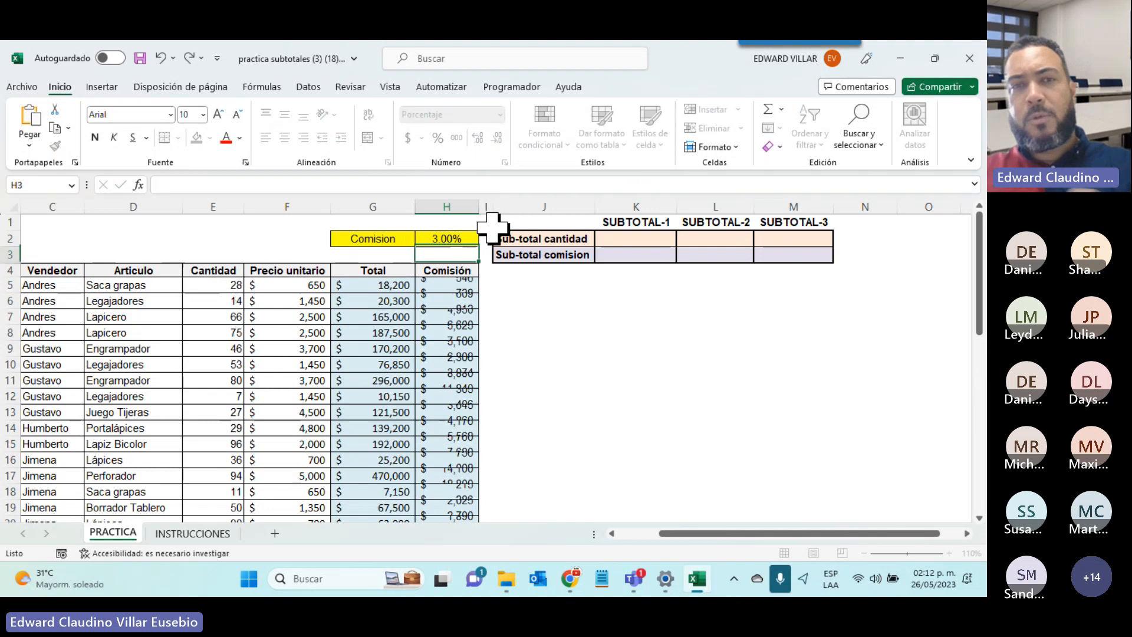
# - Calculate the SUBTOTAL-1 quantity in K2 with an AutoSum over the Cantidad column, =SUMA(E5:E47)
pyautogui.click(627, 238)
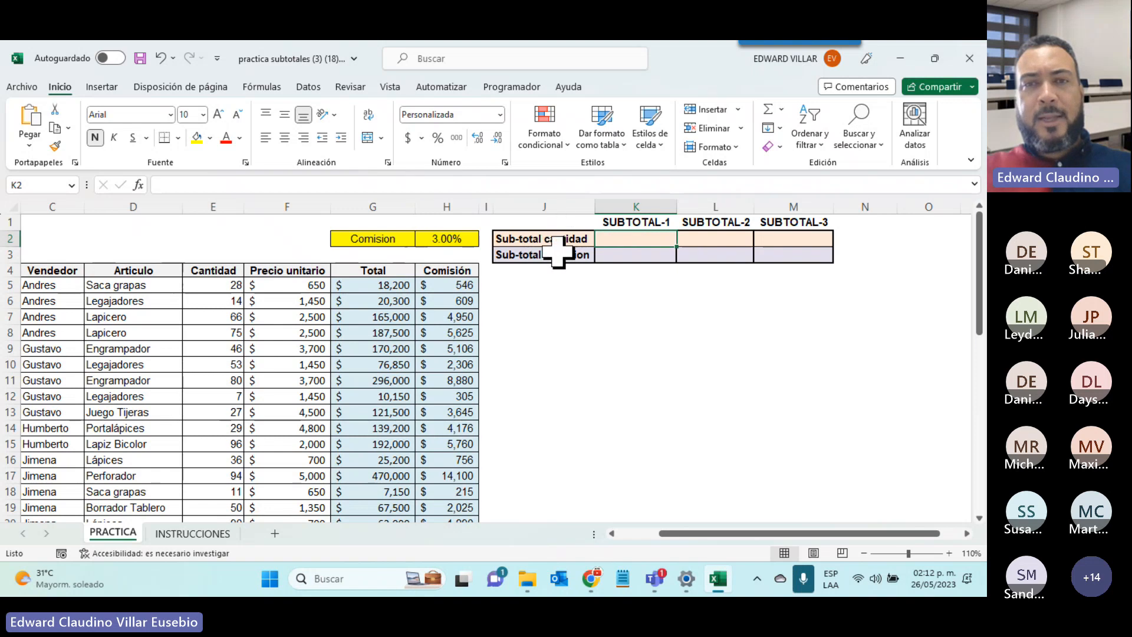
pyautogui.click(767, 110)
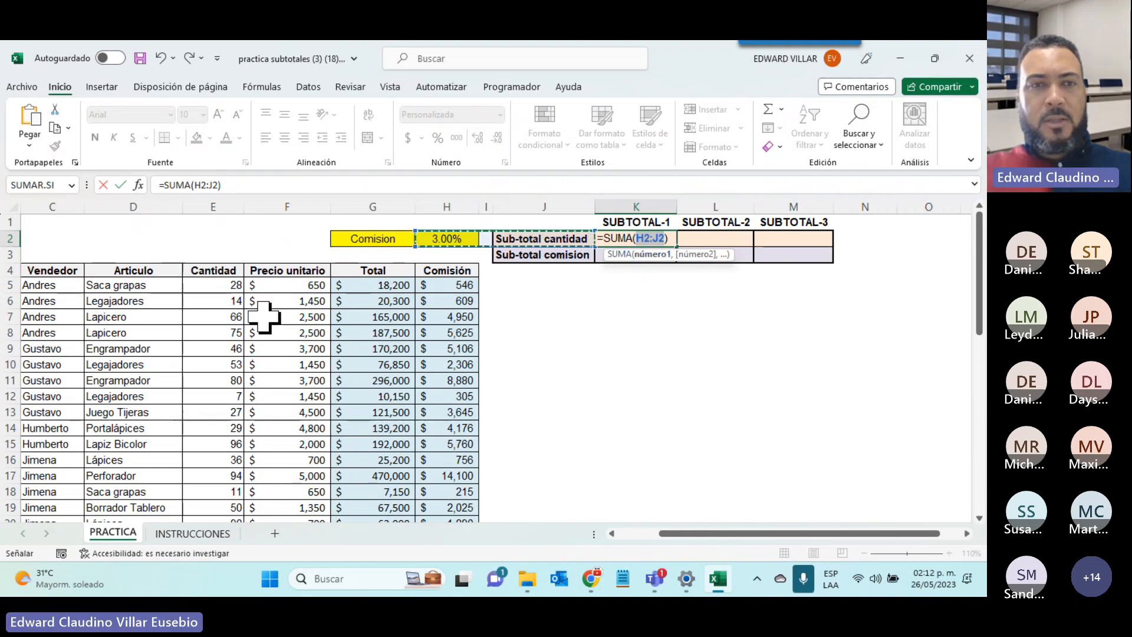
pyautogui.click(223, 285)
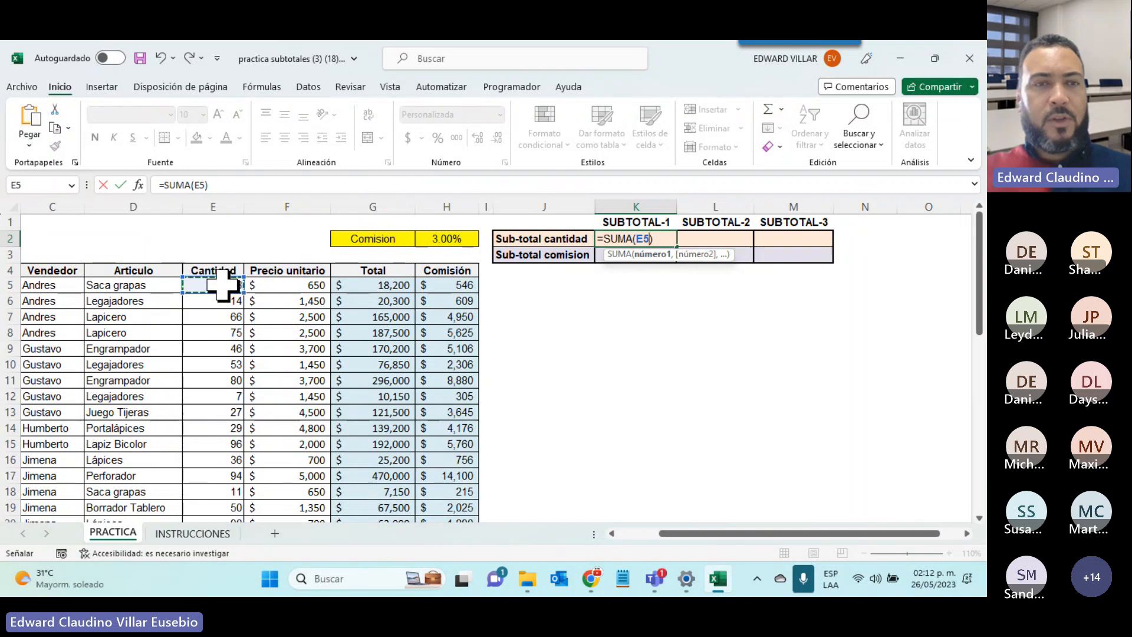
pyautogui.hotkey('ctrl', 'shift', 'Down')
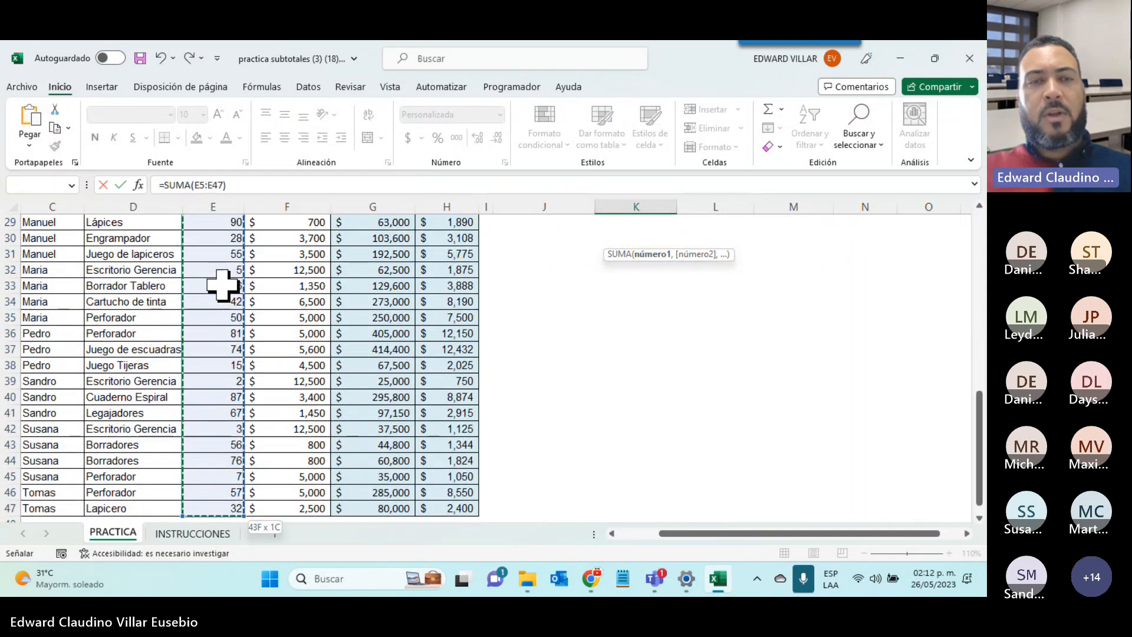
pyautogui.scroll(6, 372, 277)
pyautogui.scroll(4, 373, 277)
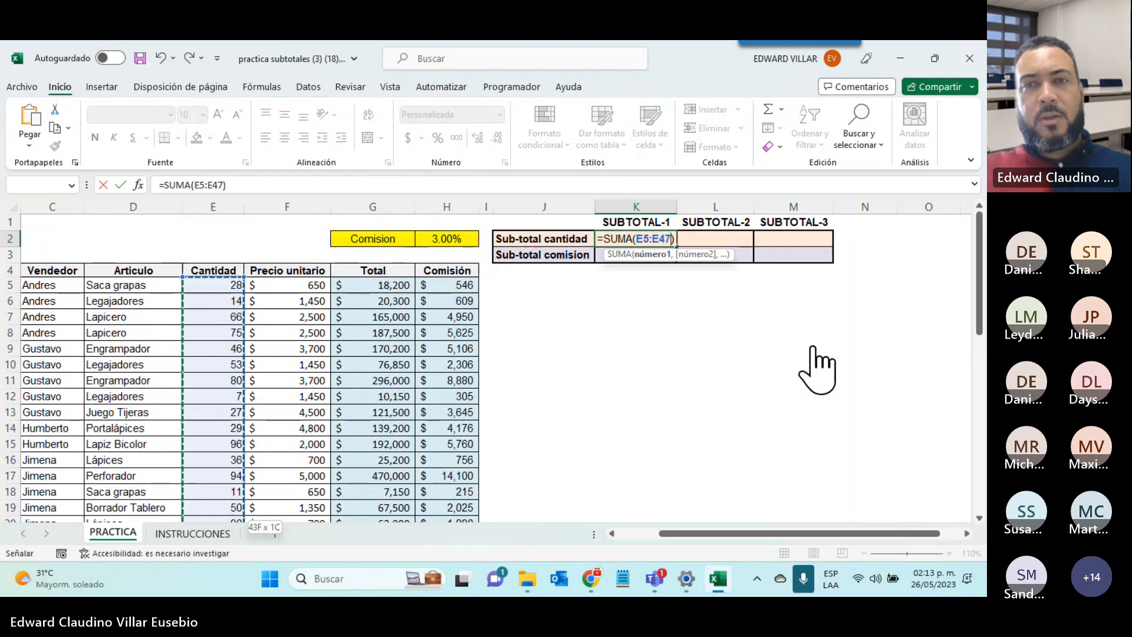
pyautogui.press('Return')
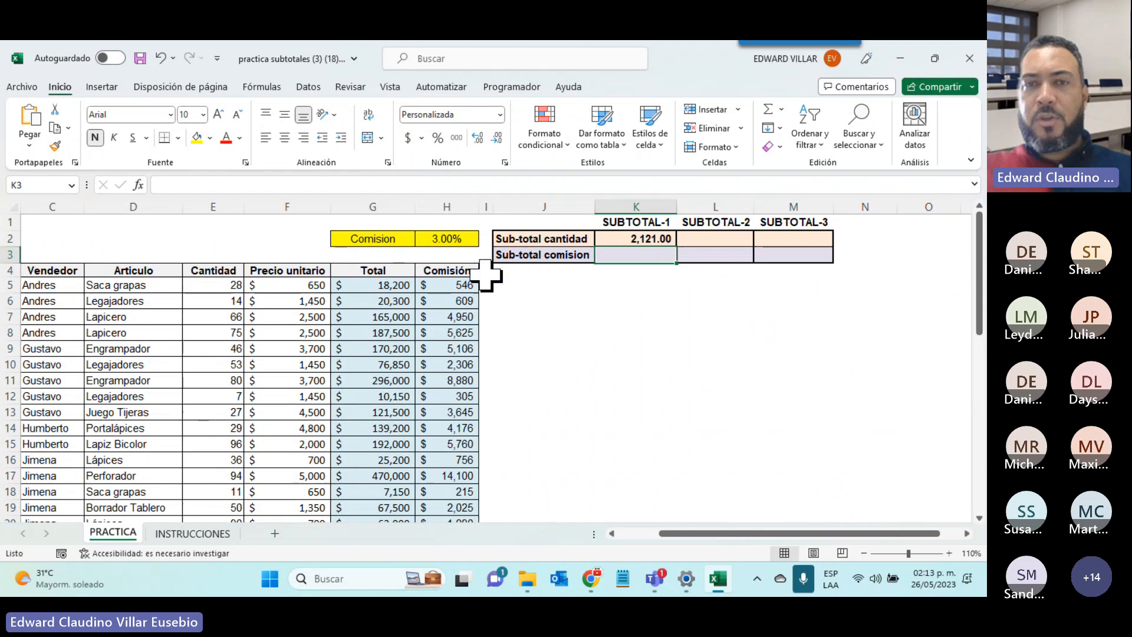
# - Calculate the SUBTOTAL-1 commission in K3 with an AutoSum over the Comisión column, =SUMA(H5:H47)
pyautogui.click(767, 109)
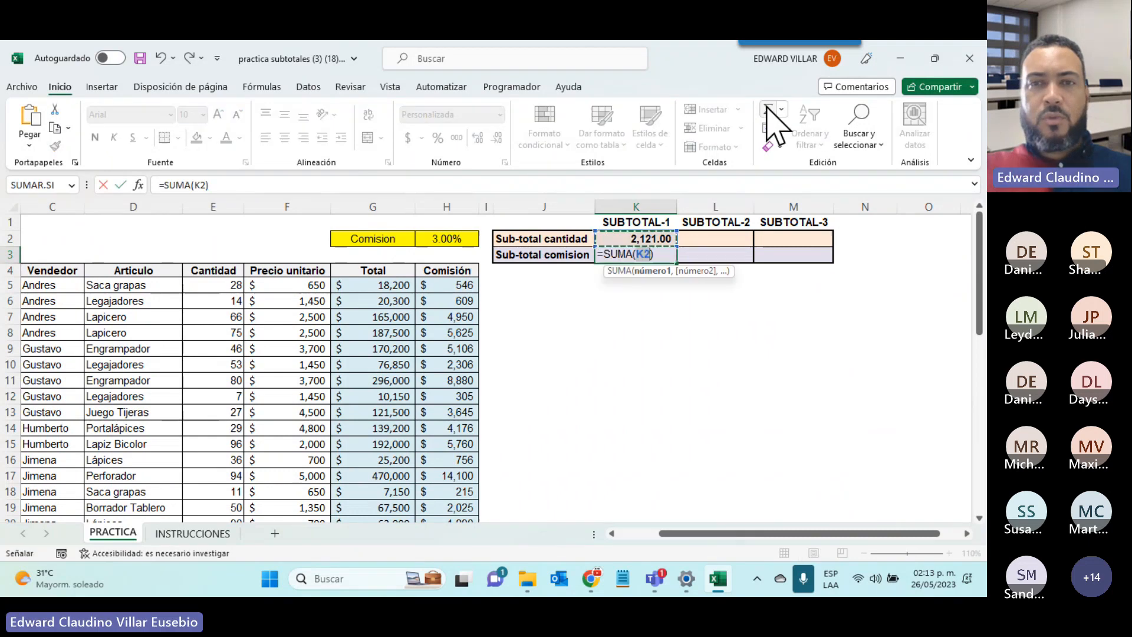
pyautogui.click(450, 285)
pyautogui.hotkey('ctrl', 'shift', 'Down')
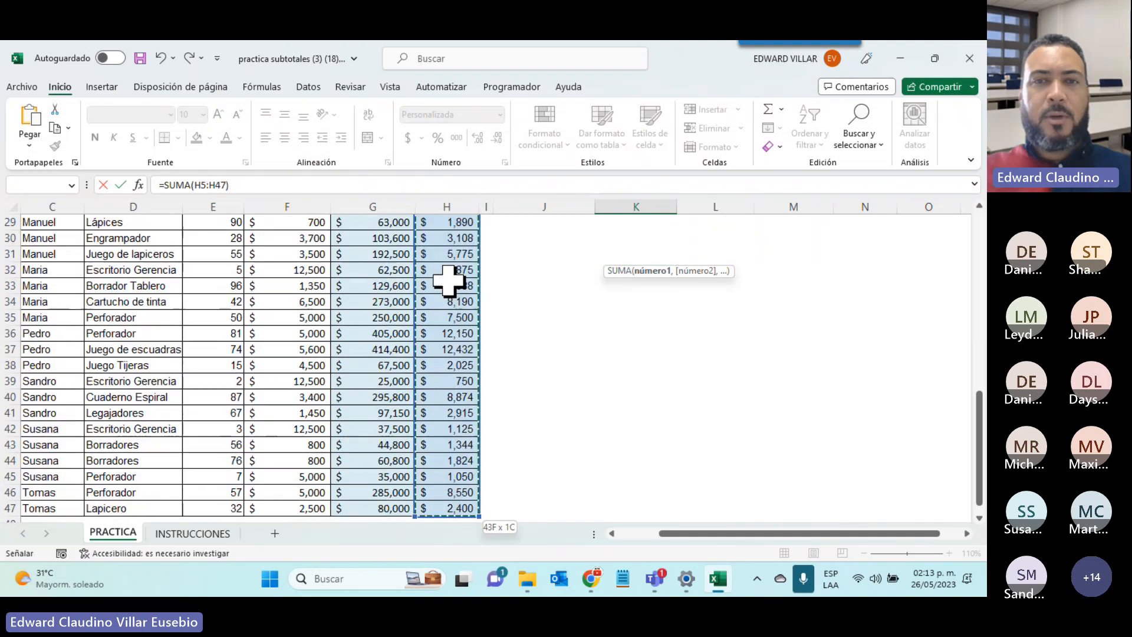
pyautogui.press('Return')
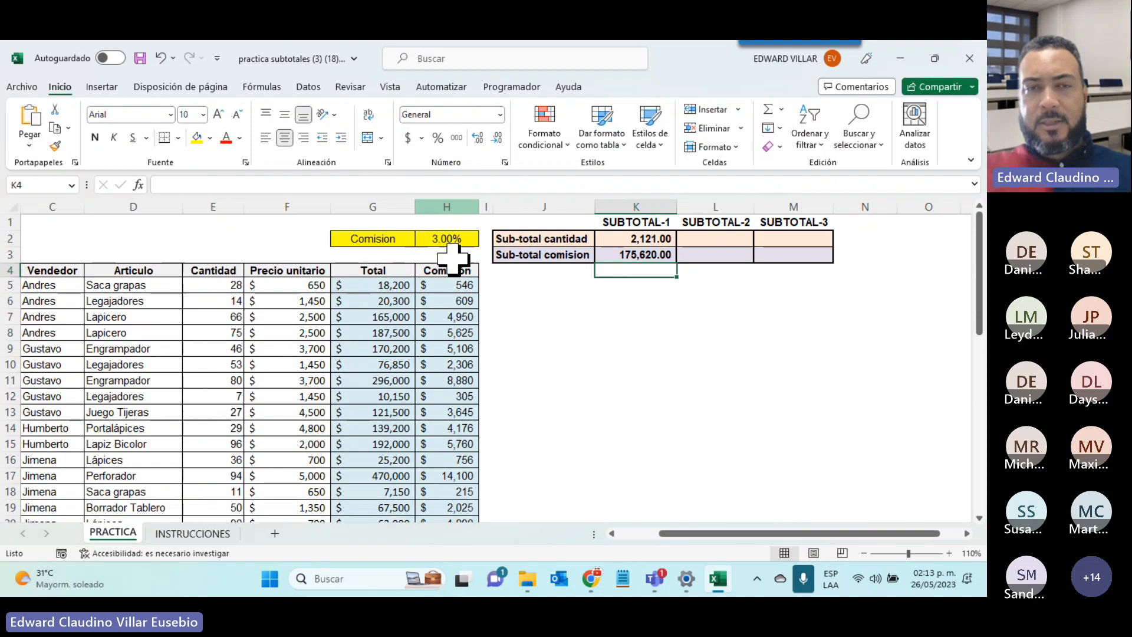
# - Add filters to the header cells C4:H4, from Vendedor to Comisión
pyautogui.click(859, 417)
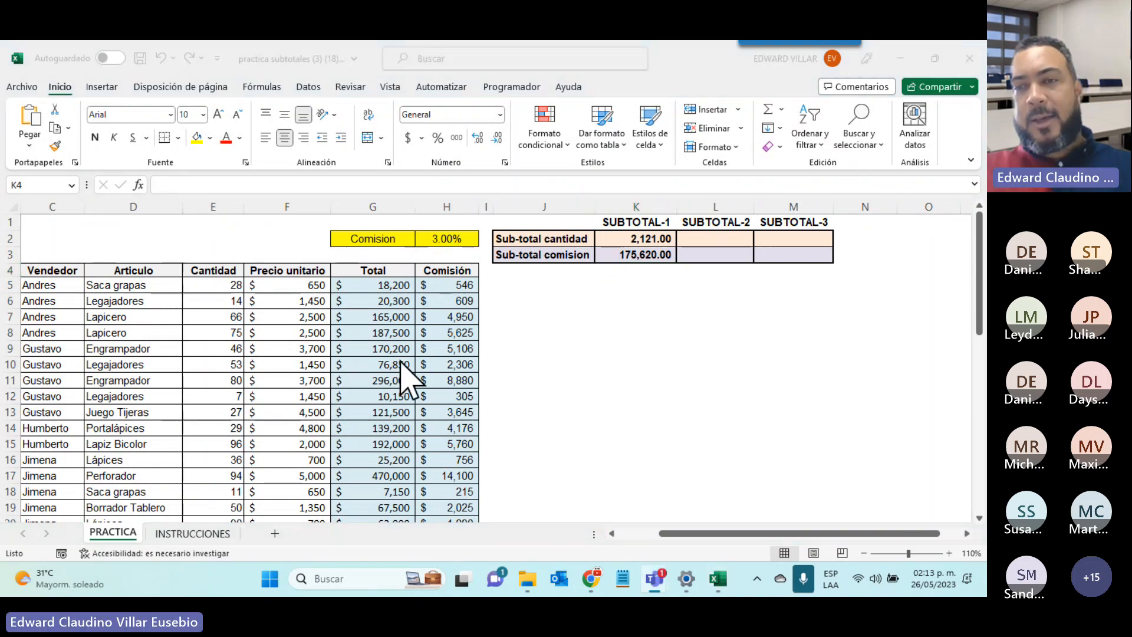
pyautogui.click(20, 268)
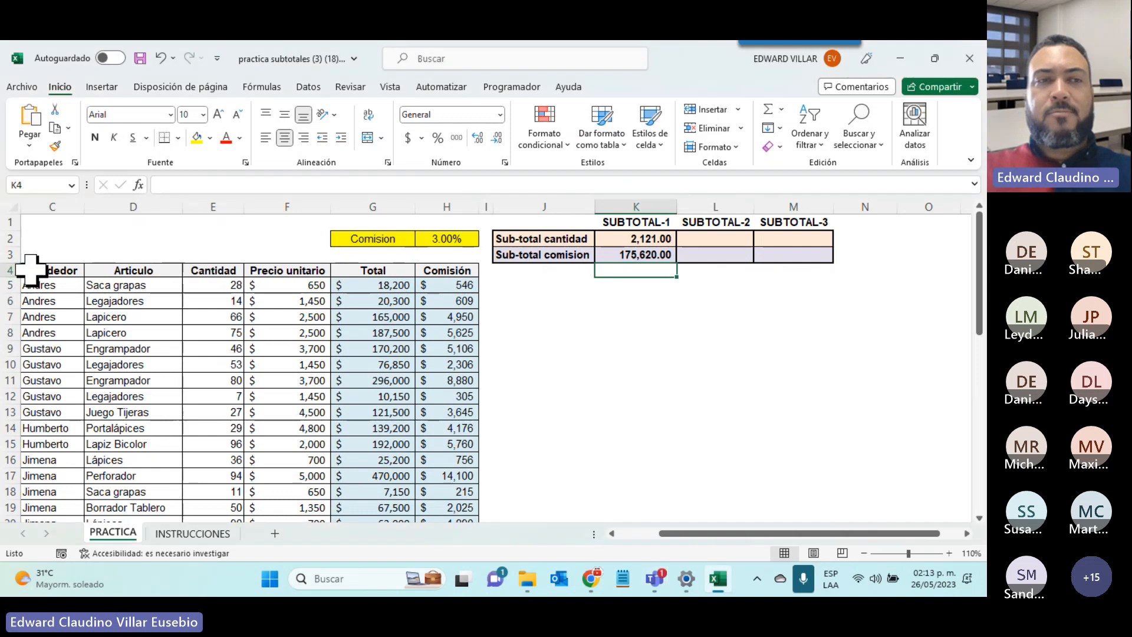
pyautogui.click(46, 267)
pyautogui.moveTo(46, 267); pyautogui.dragTo(442, 271)
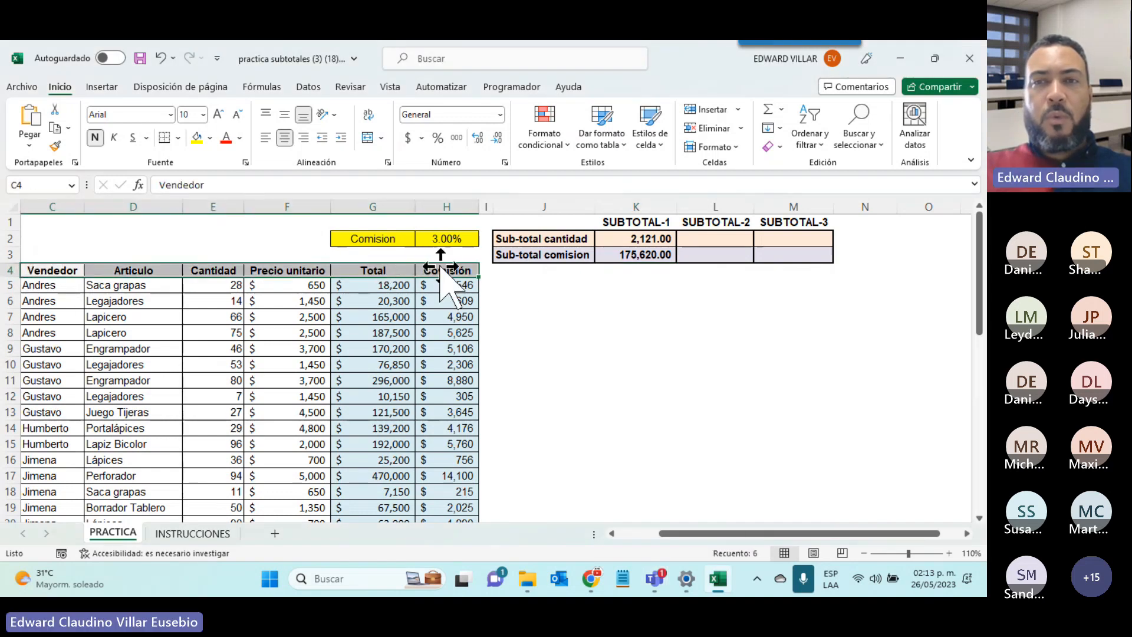
pyautogui.click(812, 141)
pyautogui.click(823, 229)
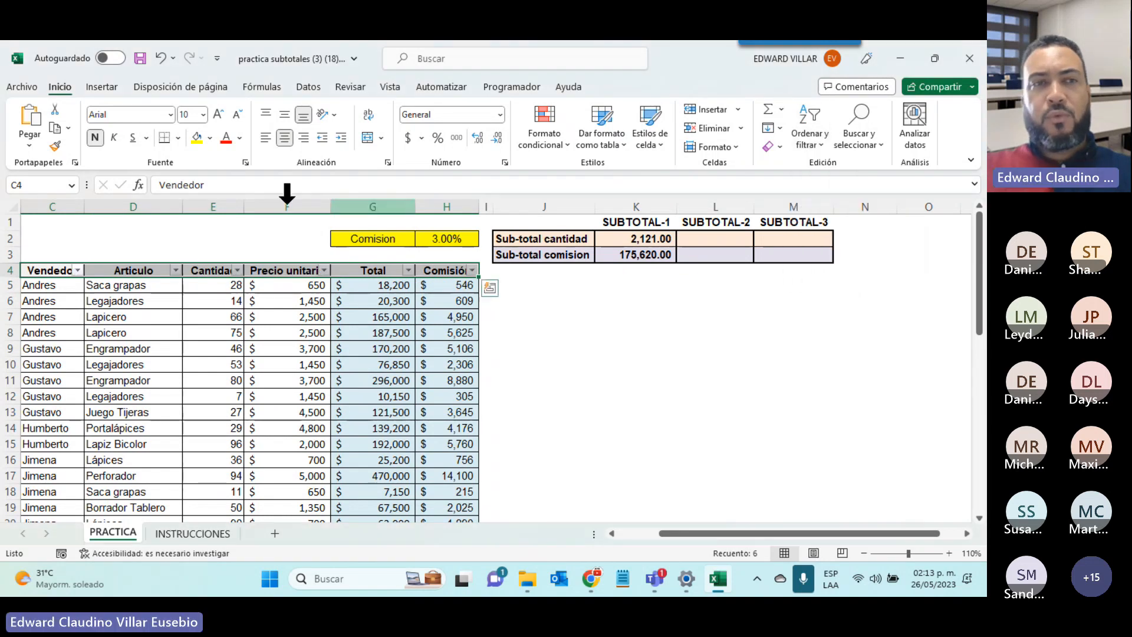
pyautogui.click(299, 319)
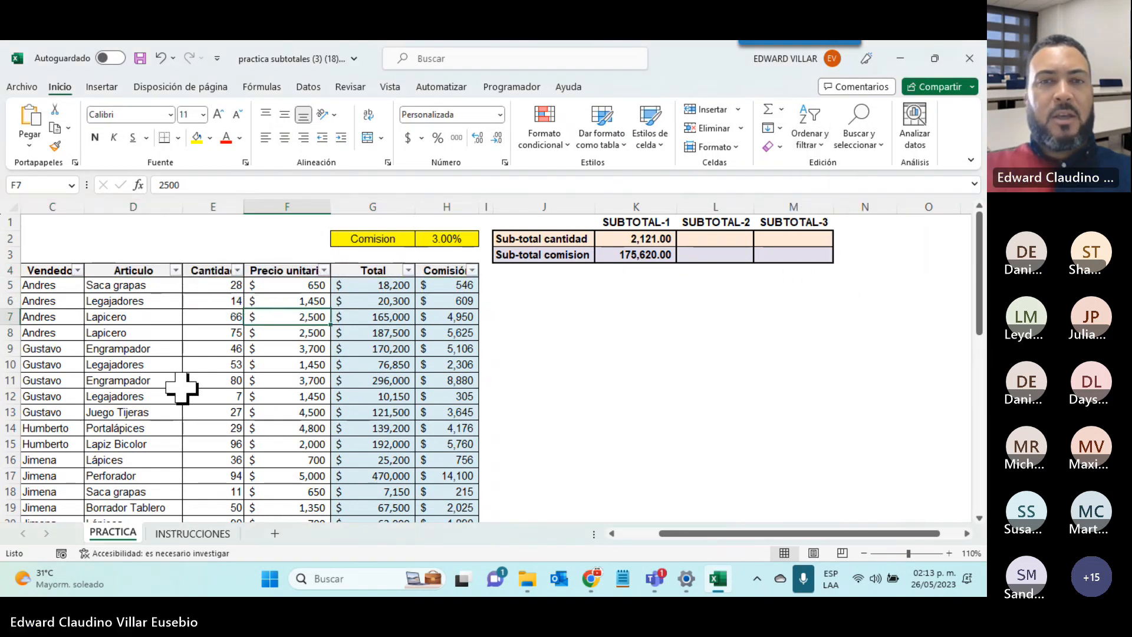
# - Filter the Vendedor column to show only the first salesperson's records
pyautogui.scroll(-3, 173, 391)
pyautogui.scroll(3, 173, 391)
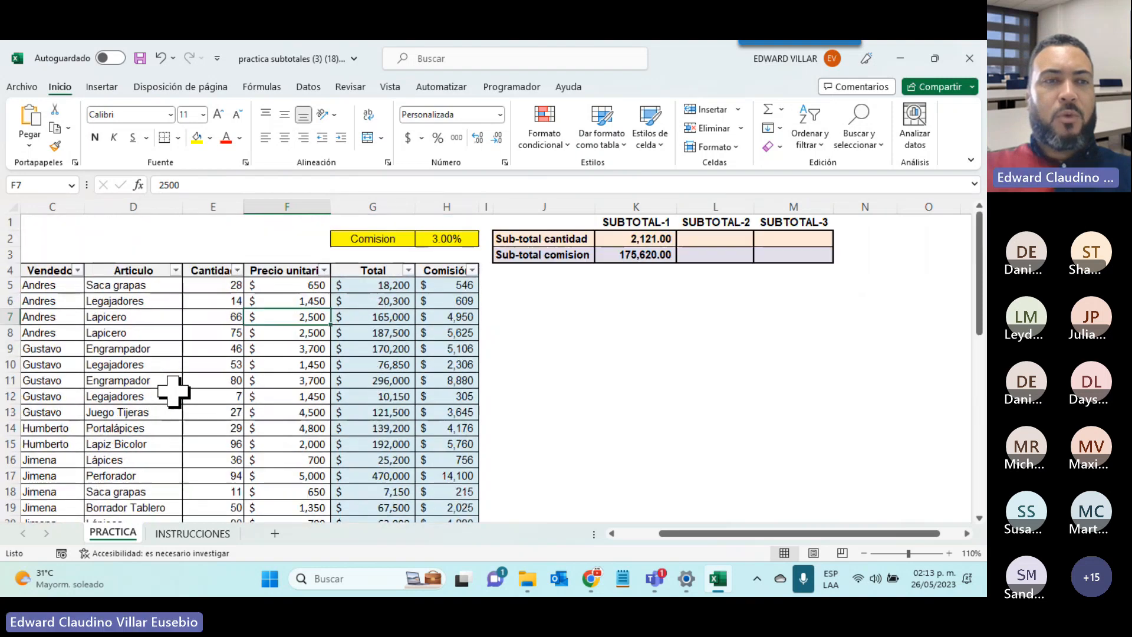
pyautogui.click(647, 535)
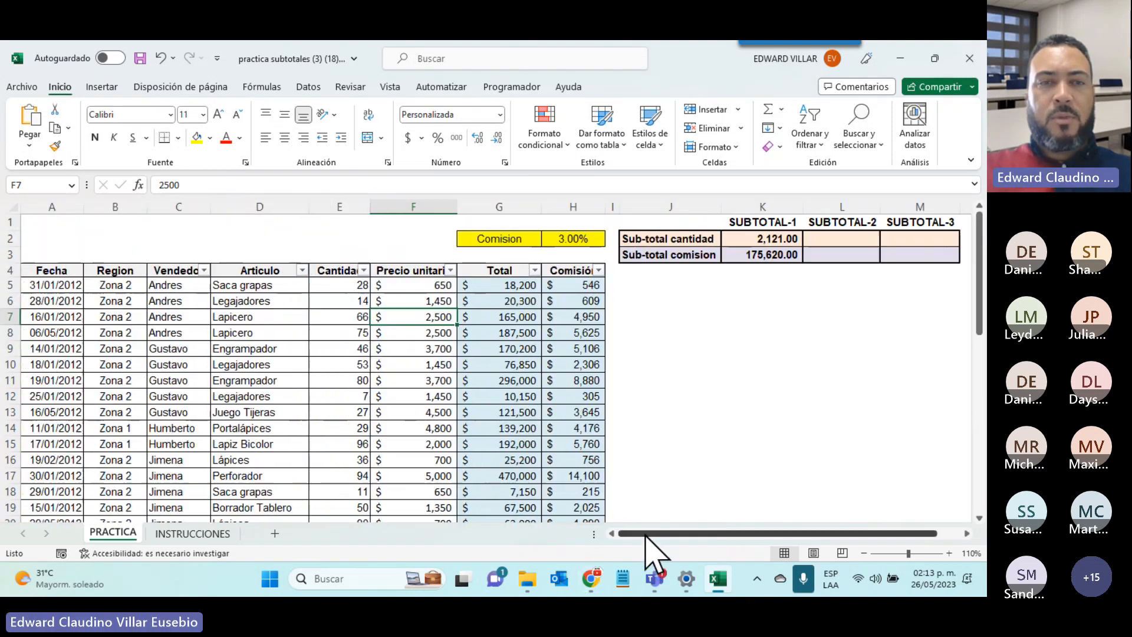
pyautogui.click(158, 285)
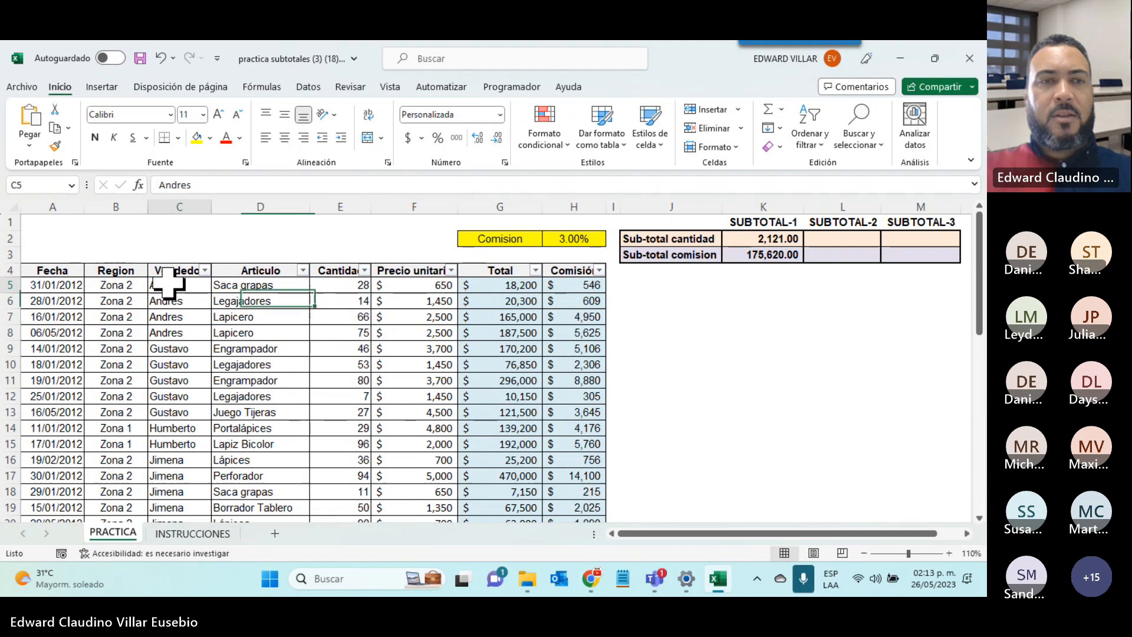
pyautogui.click(206, 270)
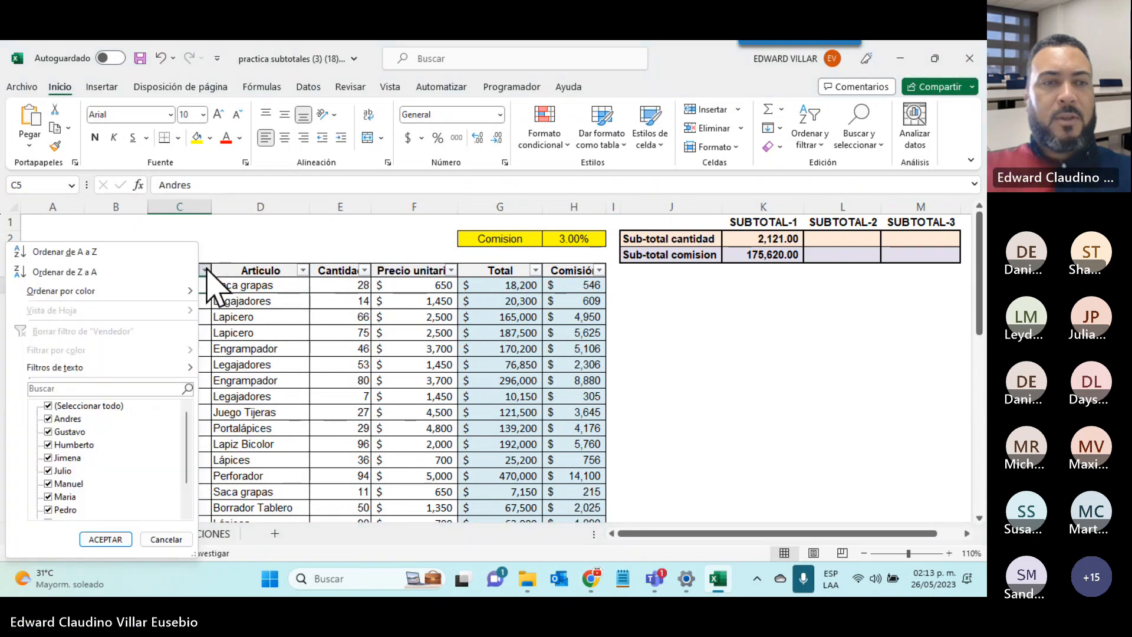
pyautogui.click(66, 406)
pyautogui.click(65, 419)
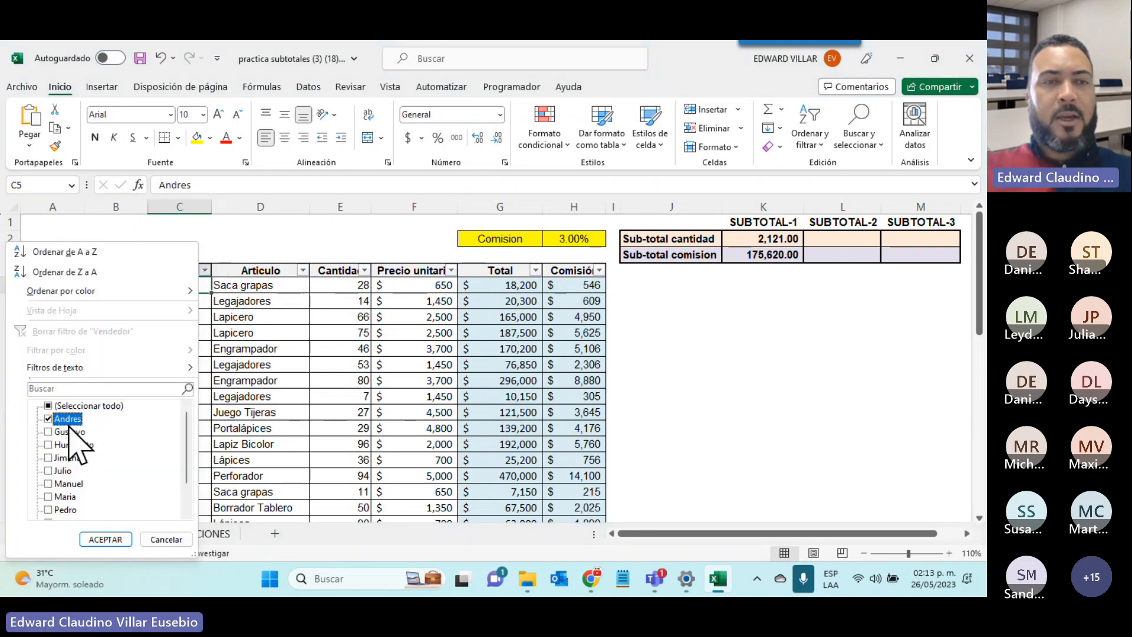
pyautogui.click(105, 539)
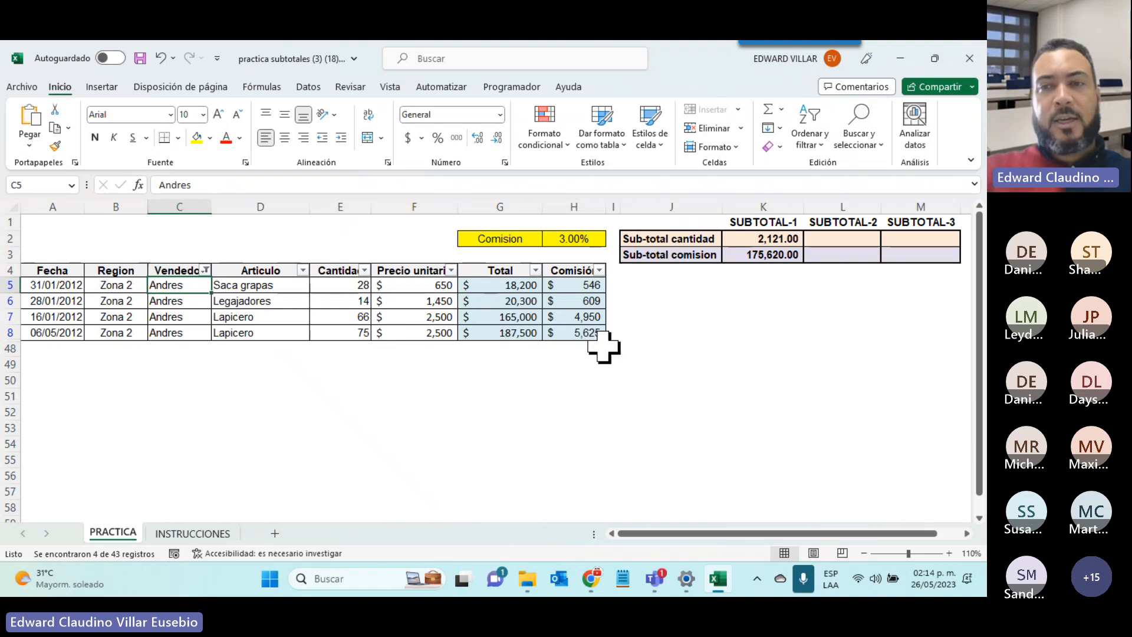
# - Clear the filter from the Vendedor column
pyautogui.click(830, 416)
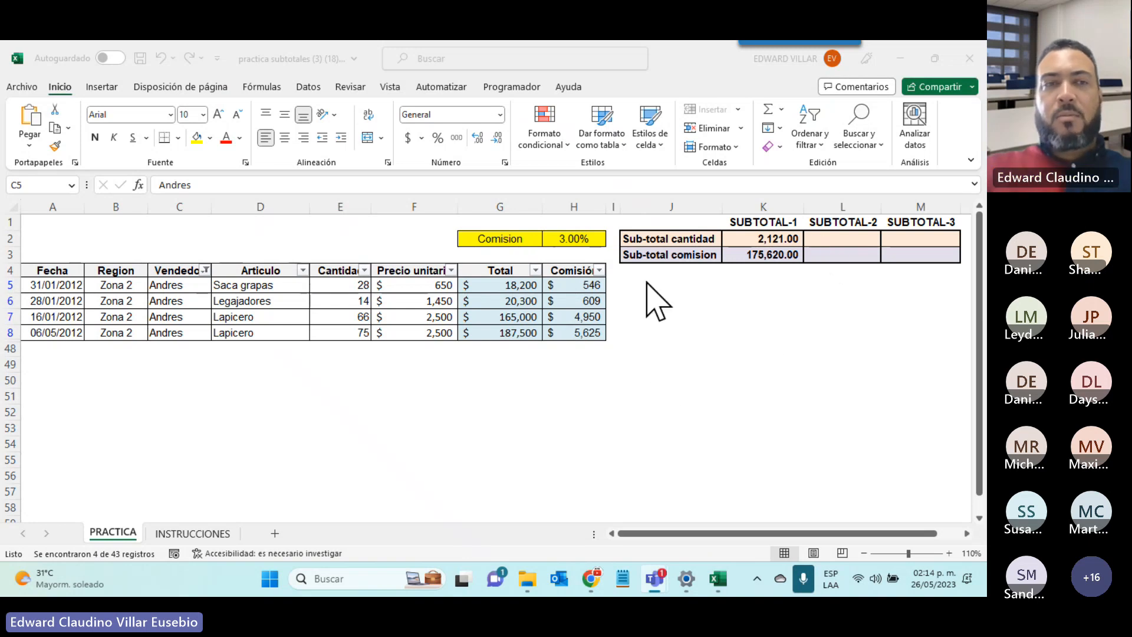
pyautogui.click(200, 282)
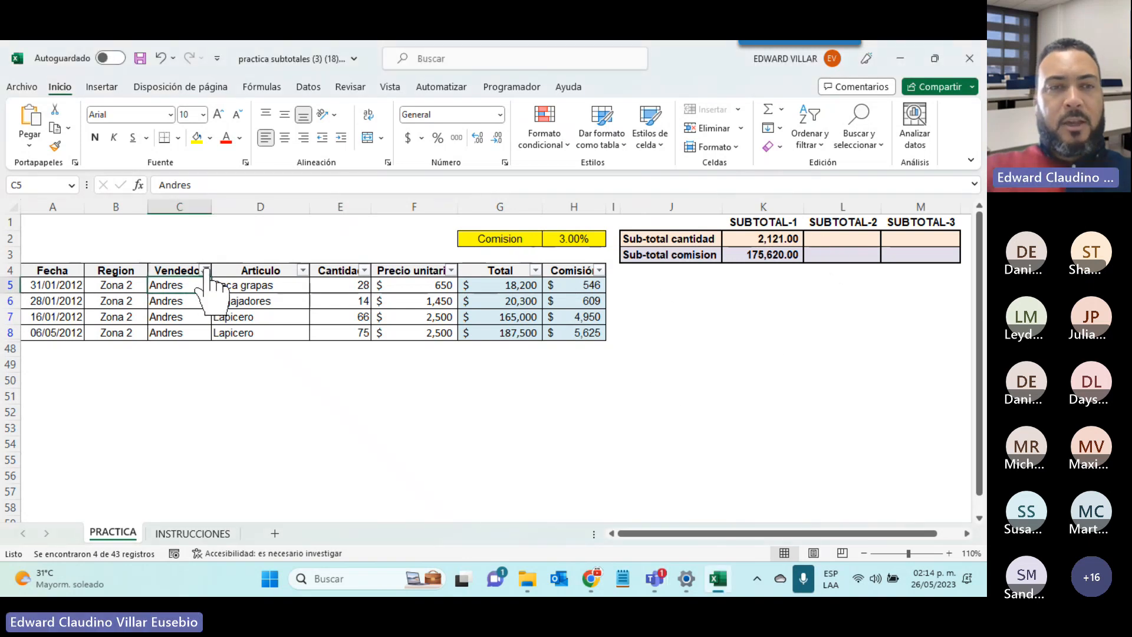
pyautogui.click(205, 270)
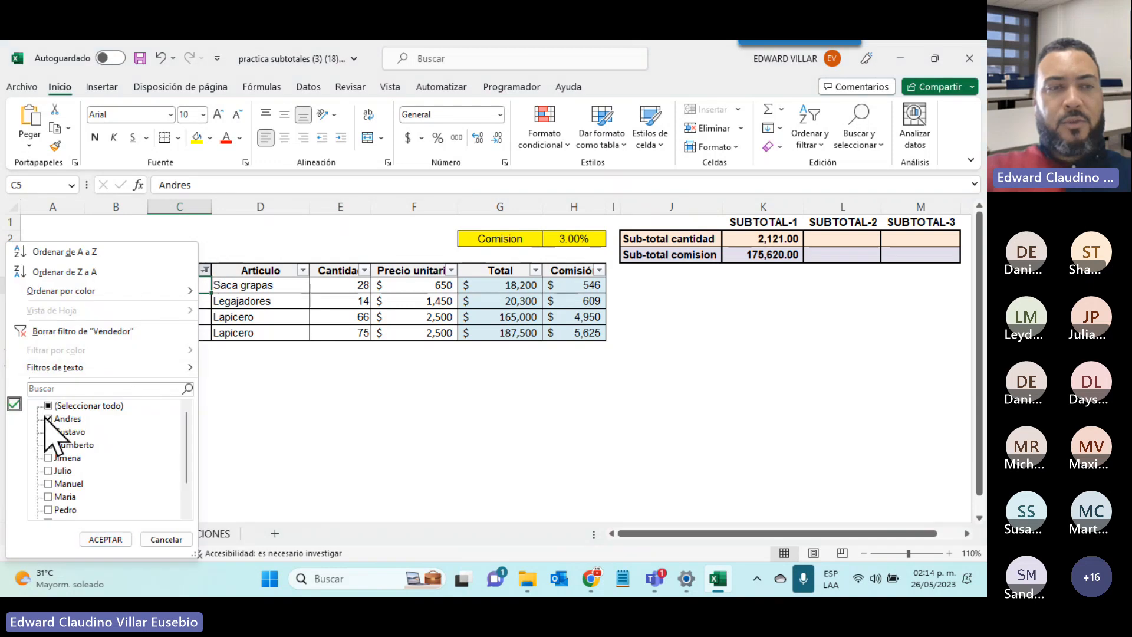
pyautogui.click(33, 330)
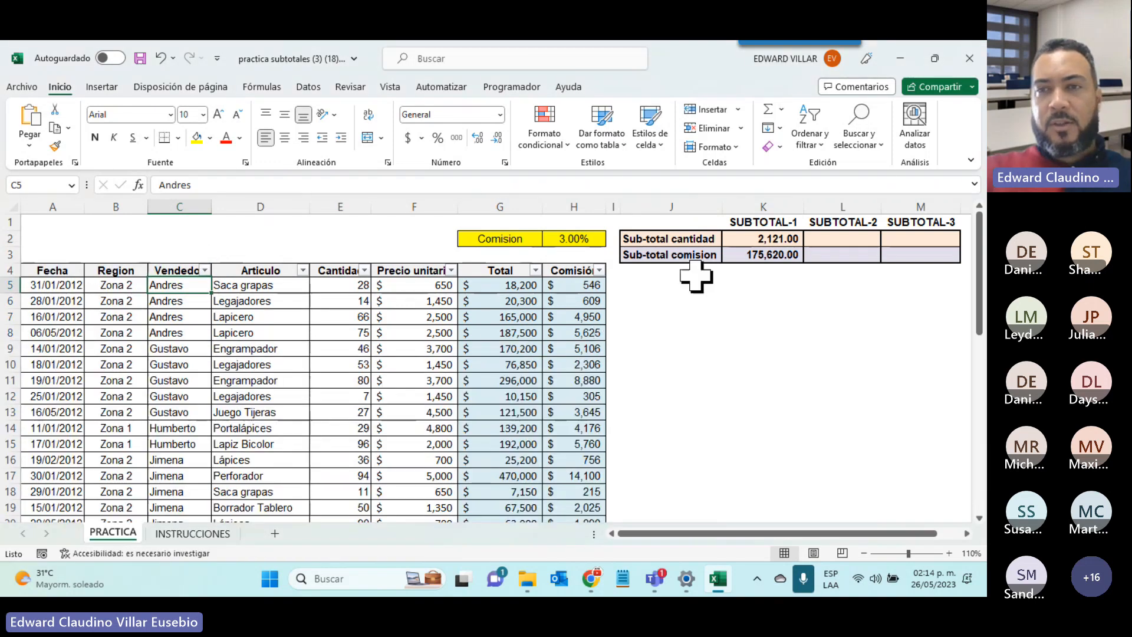
# - Start a SUBTOTALES formula in the SUBTOTAL-2 quantity cell L2, reviewing the function options and choosing 9 - SUMA
pyautogui.click(837, 238)
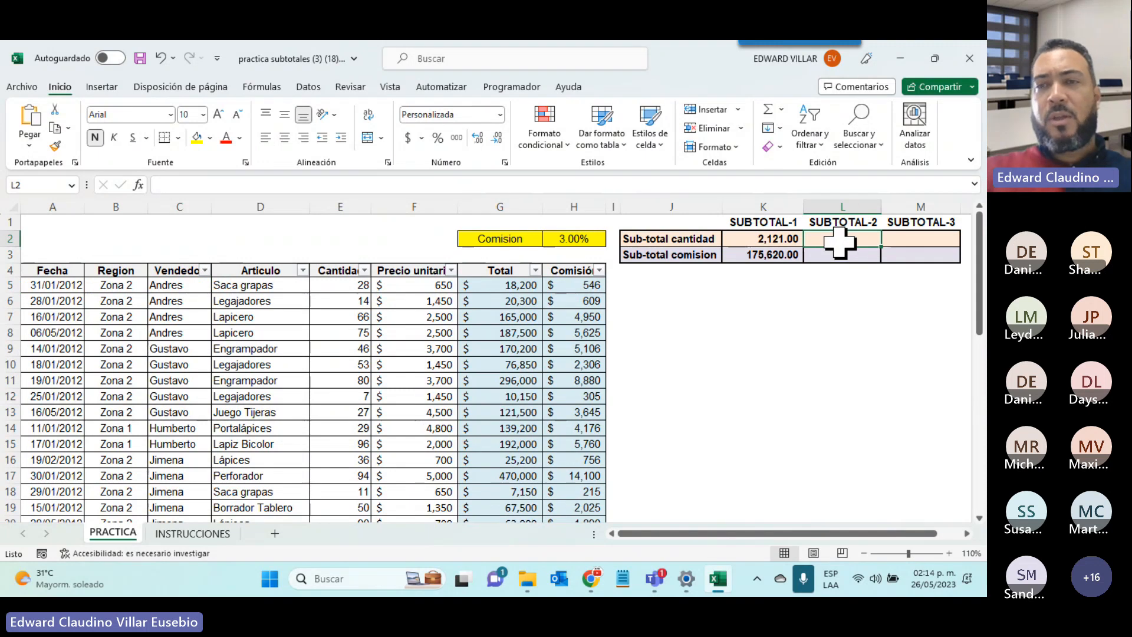
pyautogui.write('=')
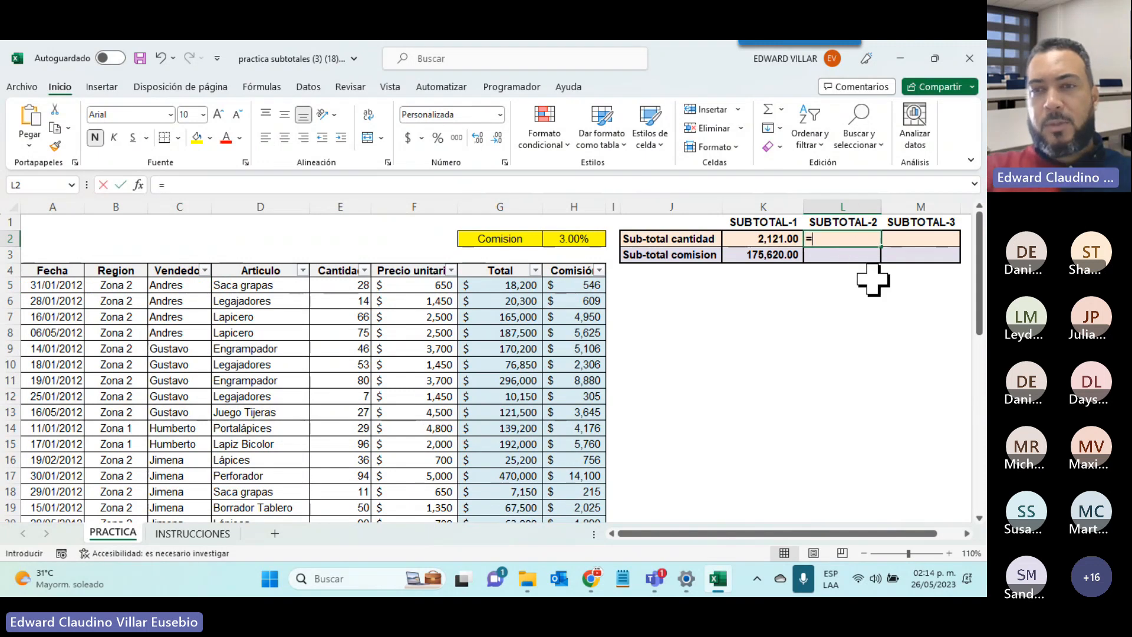
pyautogui.write('sub')
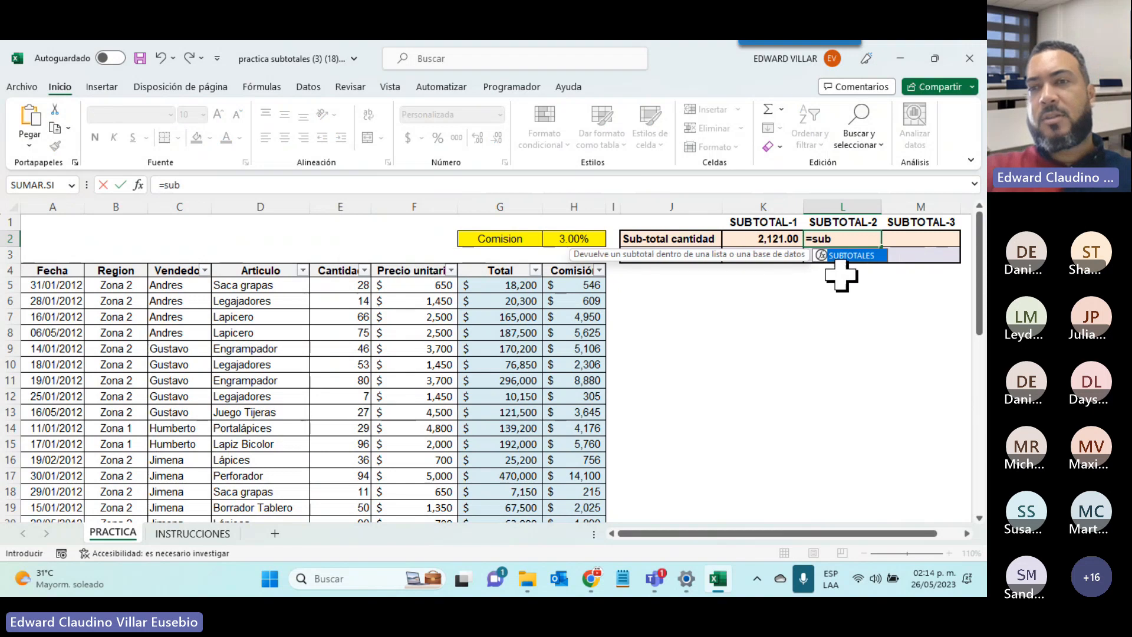
pyautogui.doubleClick(845, 255)
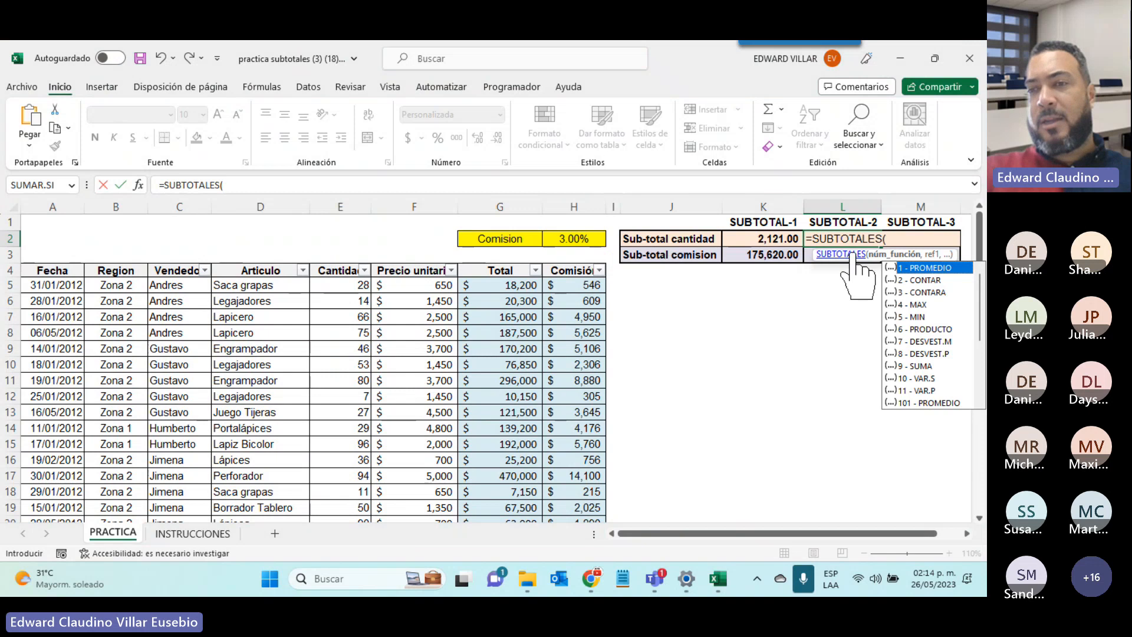
pyautogui.scroll(-2, 937, 407)
pyautogui.scroll(2, 937, 407)
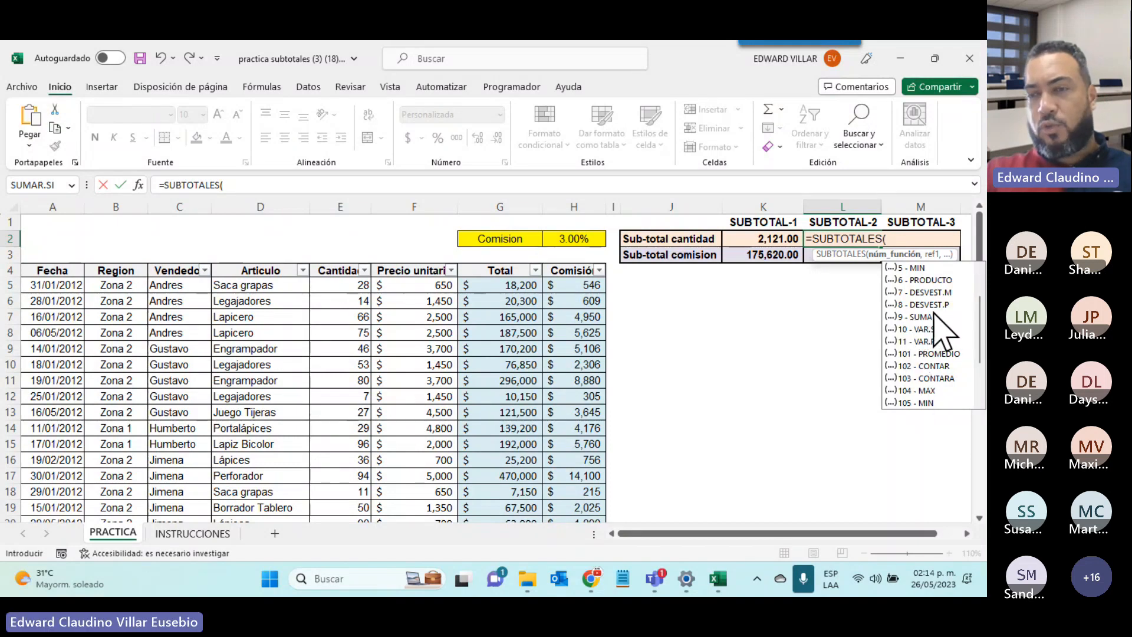
pyautogui.scroll(-1, 940, 312)
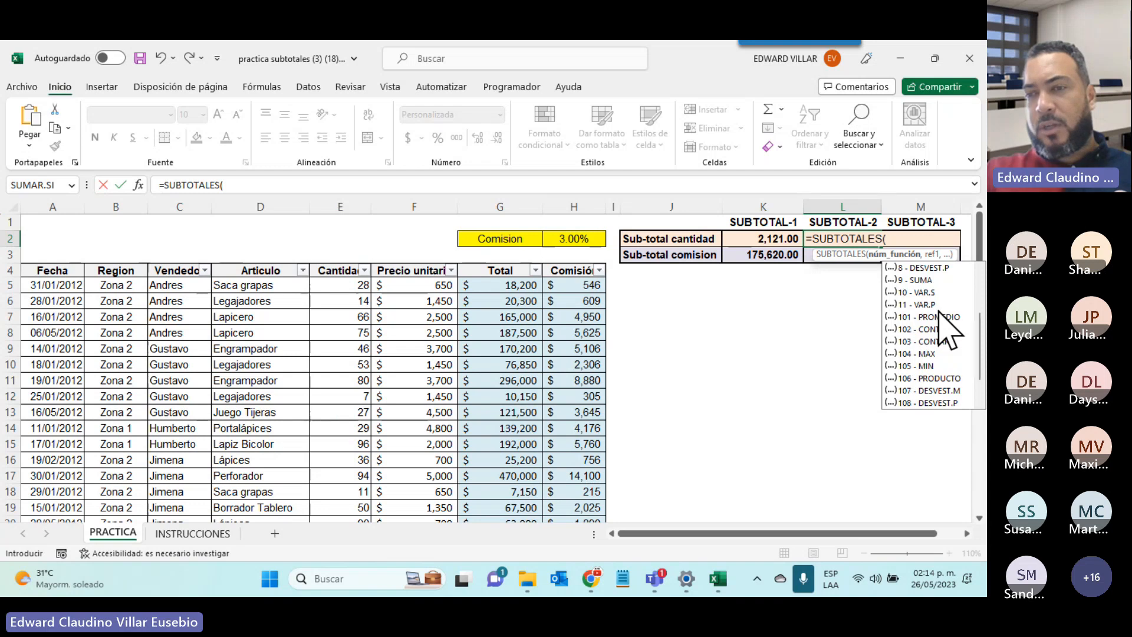
pyautogui.scroll(-1, 946, 330)
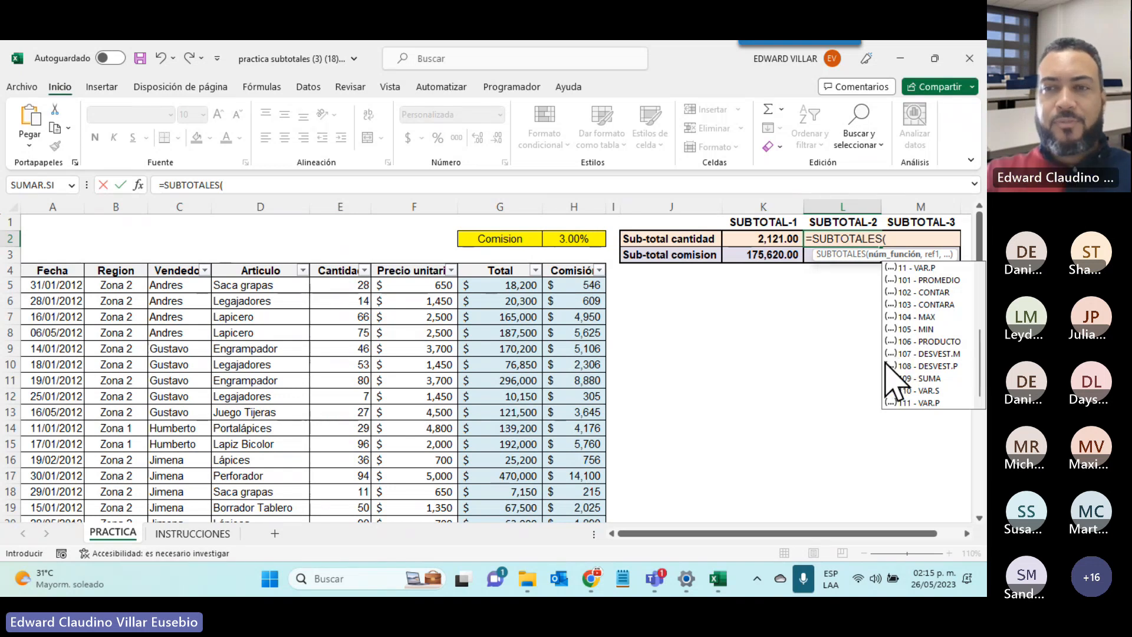
pyautogui.scroll(3, 968, 379)
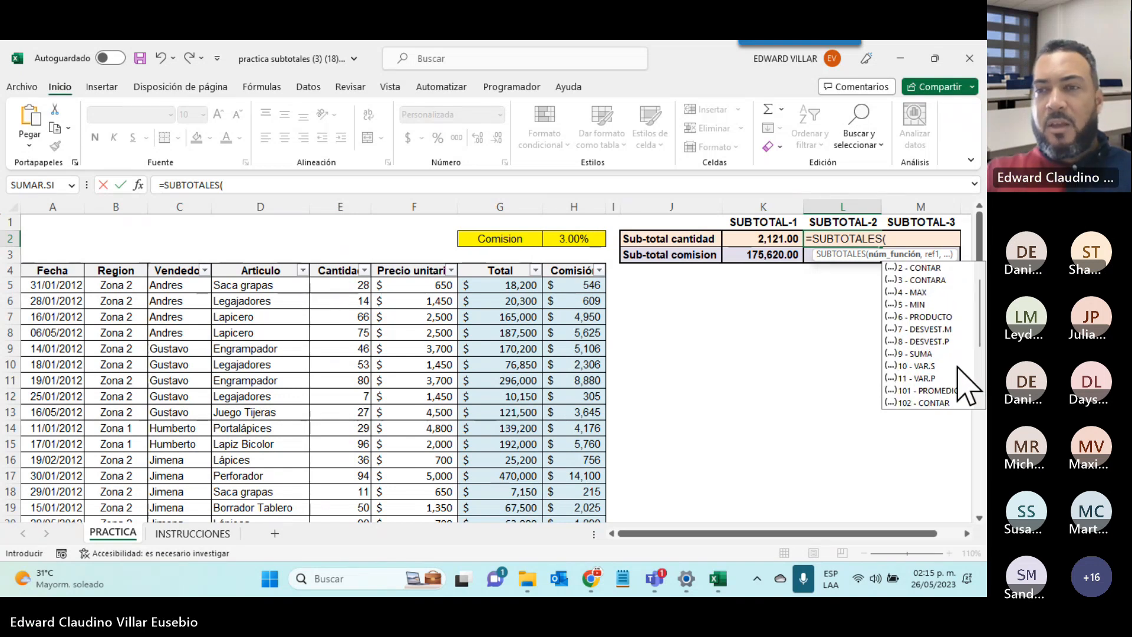
pyautogui.doubleClick(916, 353)
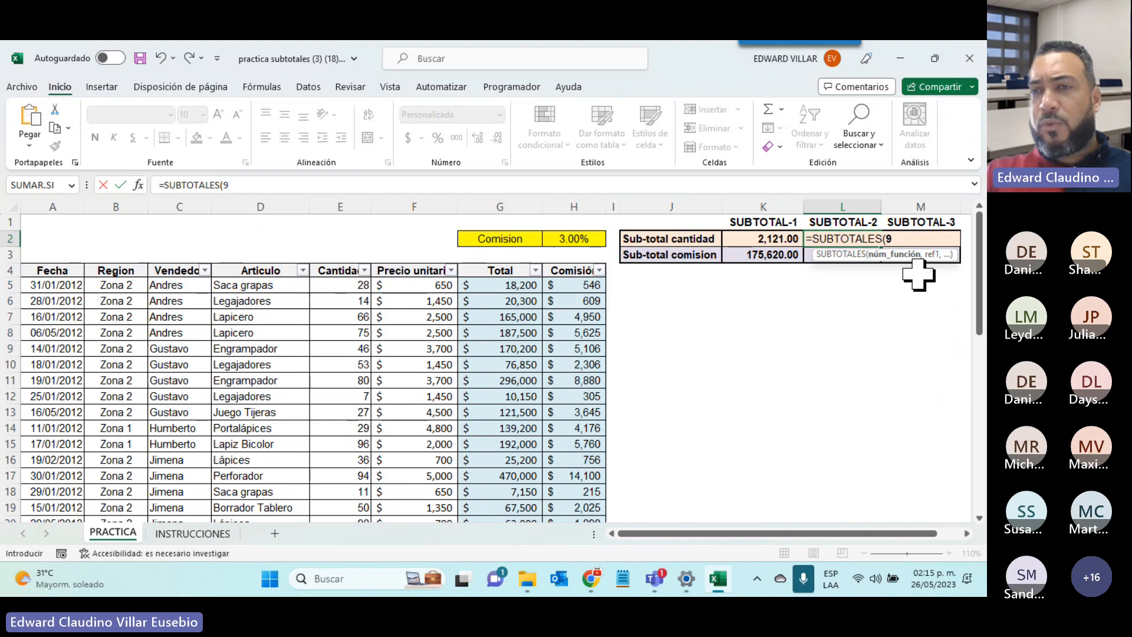
pyautogui.write(',')
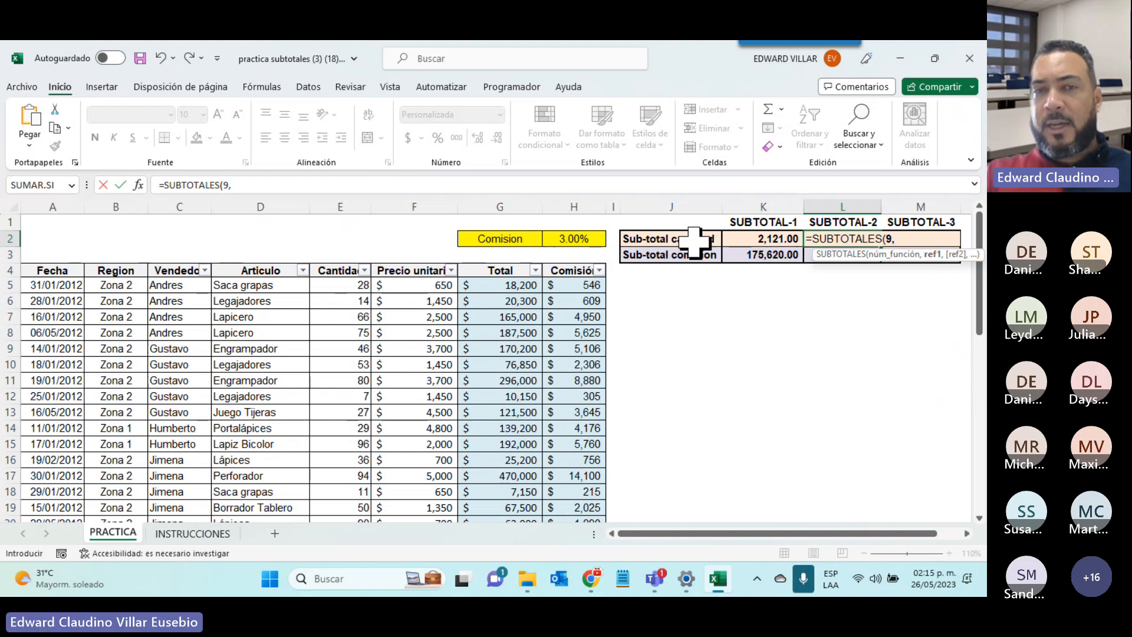
# - Complete the L2 formula with the Cantidad range as =SUBTOTALES(9,E5:E47)
pyautogui.click(328, 290)
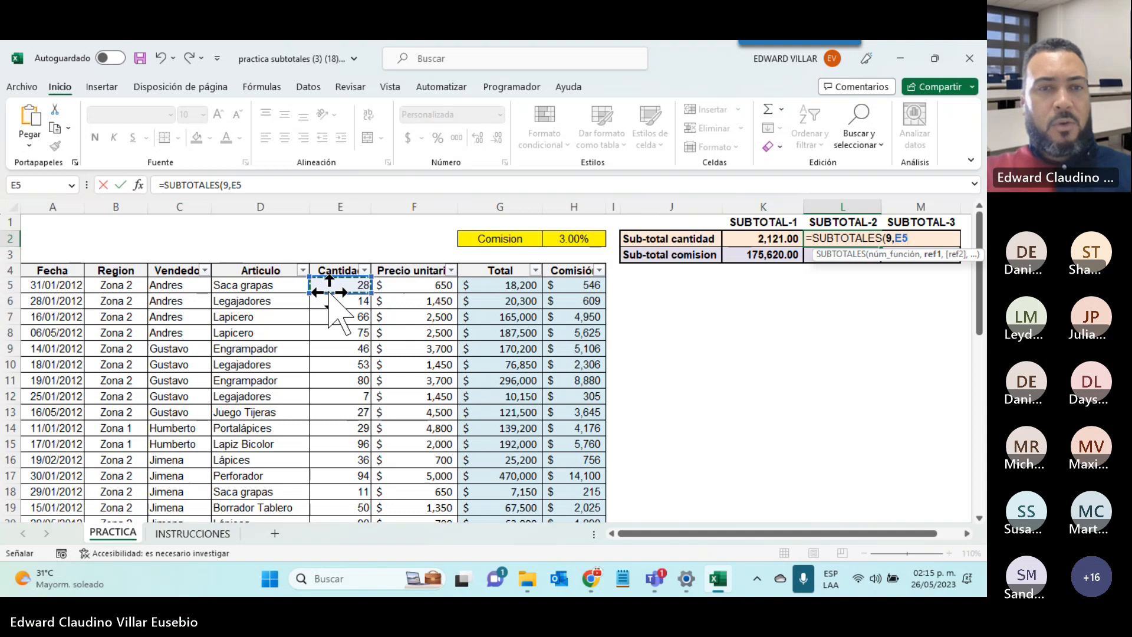
pyautogui.hotkey('ctrl', 'shift', 'Down')
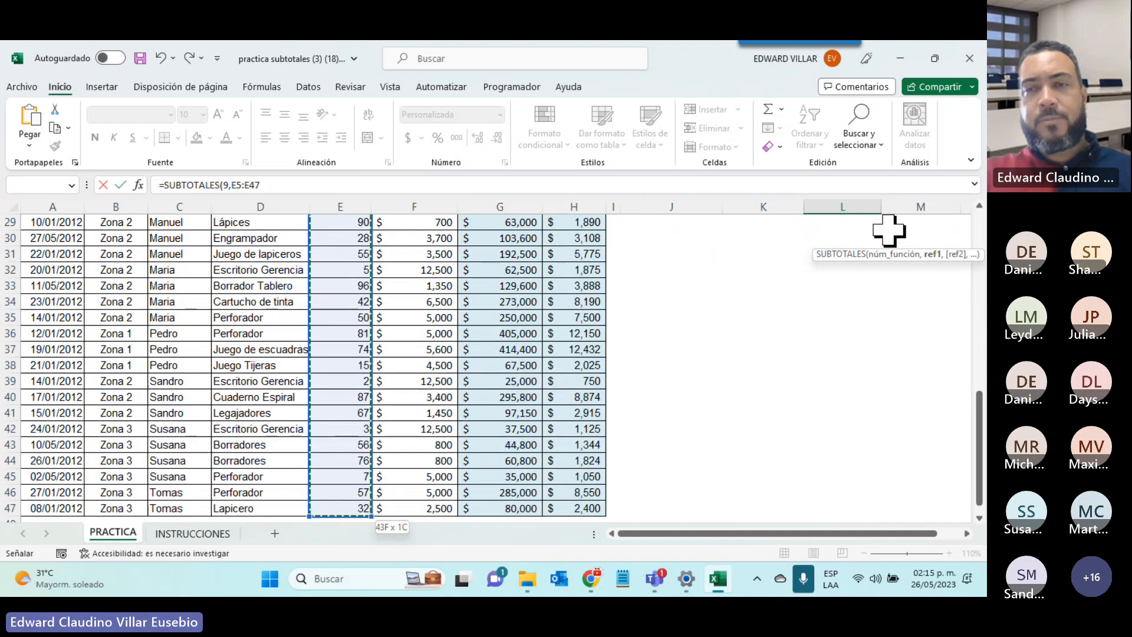
pyautogui.scroll(4, 897, 274)
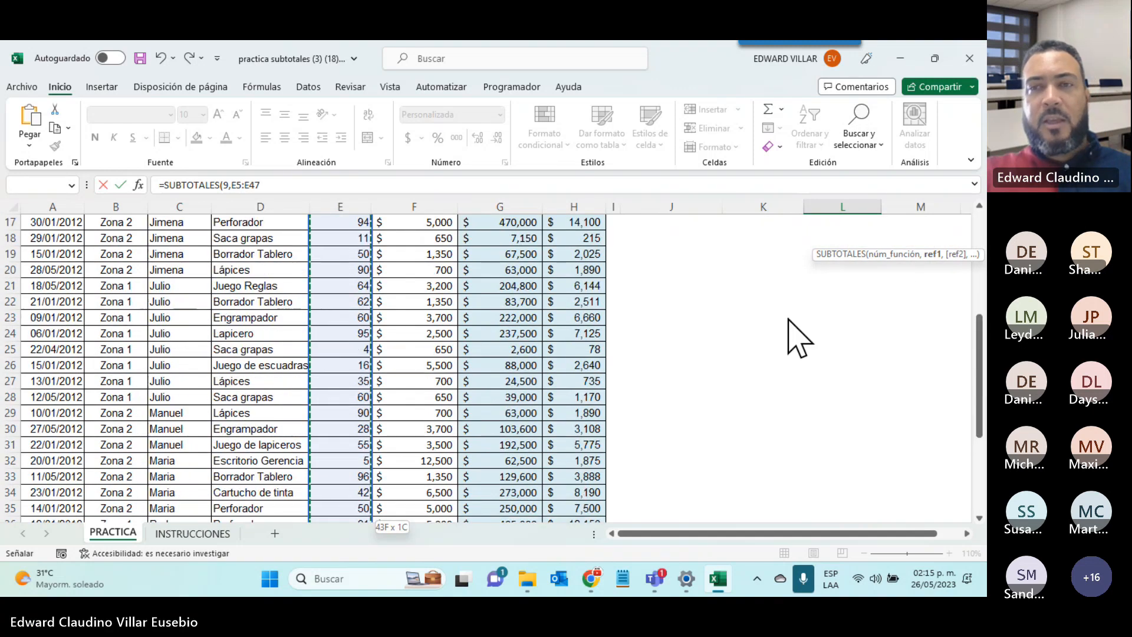
pyautogui.scroll(5, 771, 258)
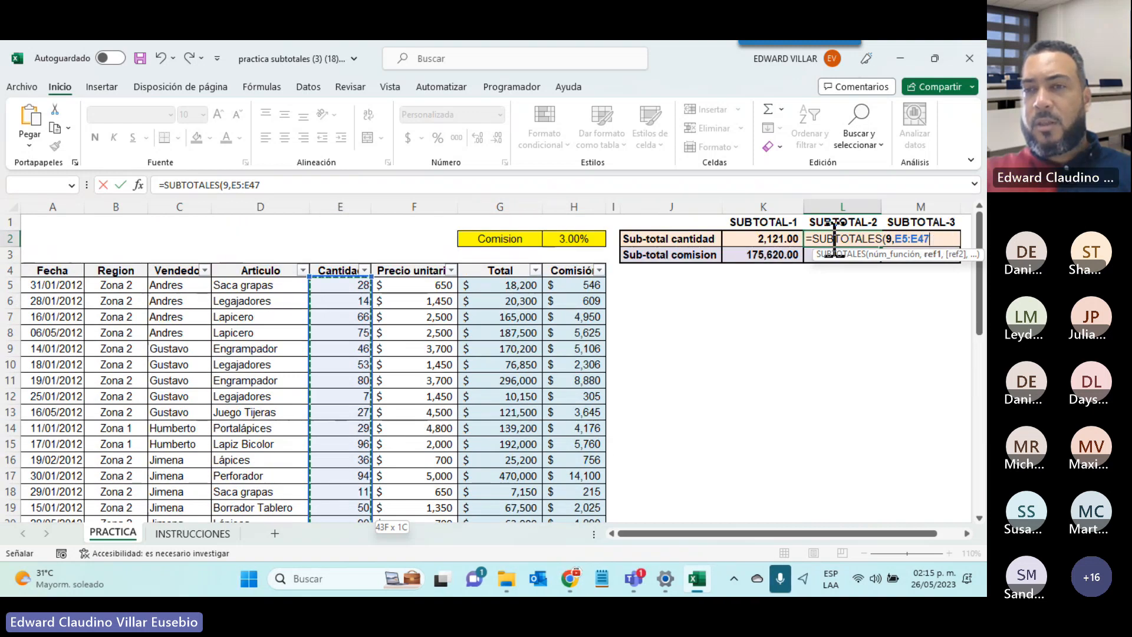
pyautogui.write(')')
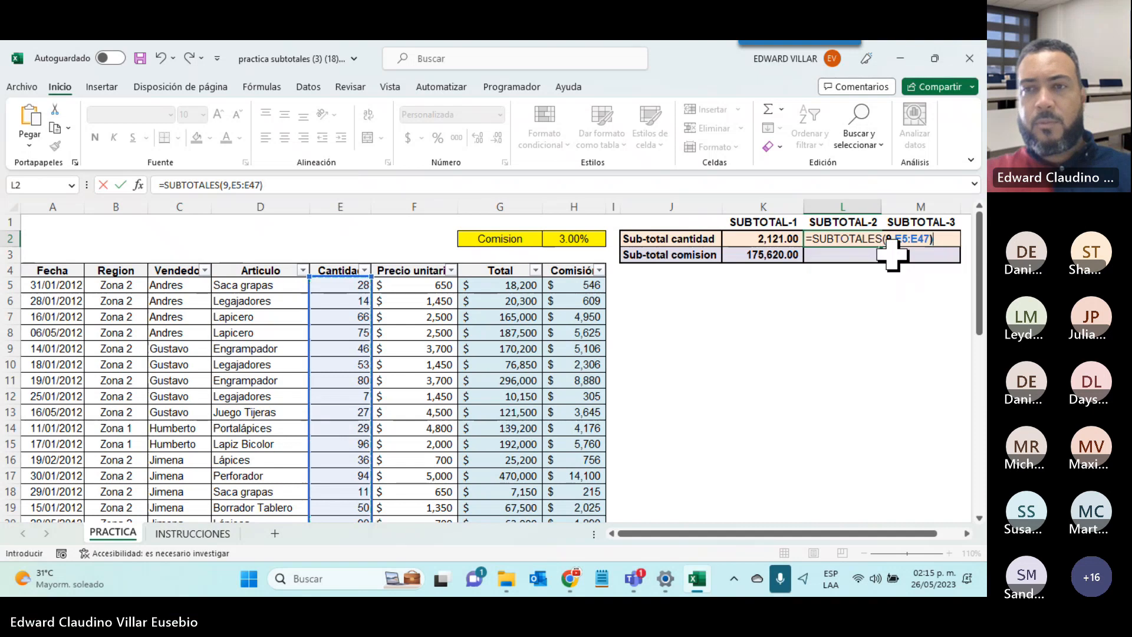
pyautogui.press('Return')
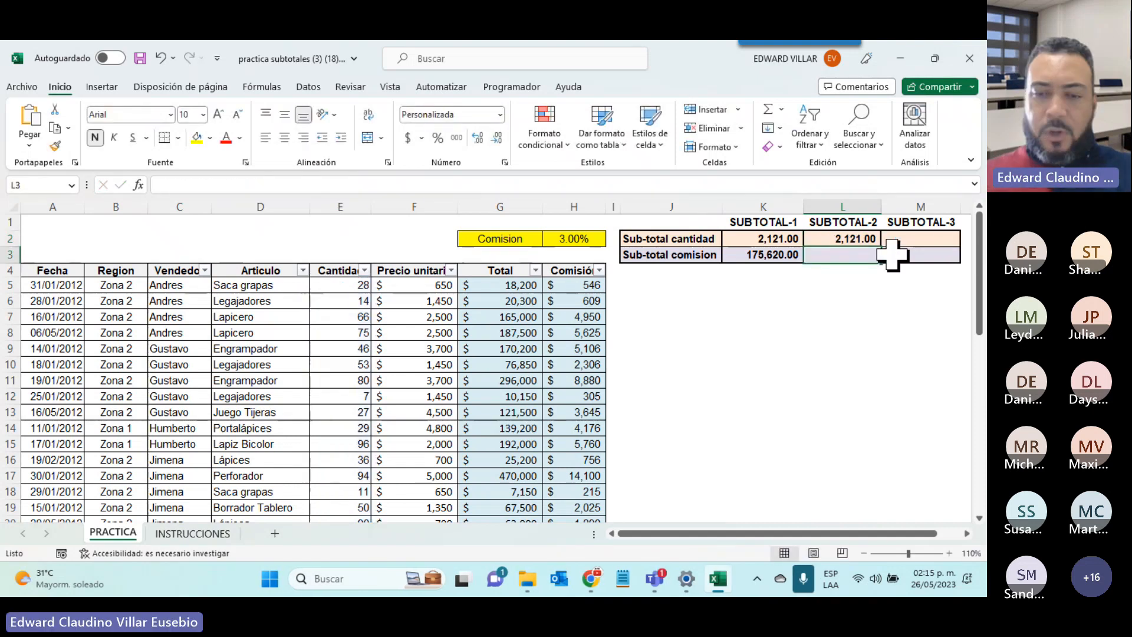
# - Enter =SUBTOTALES(9,H5:H47) in the SUBTOTAL-2 commission cell L3, using option 9 - SUMA and the Comisión range
pyautogui.write('=sub')
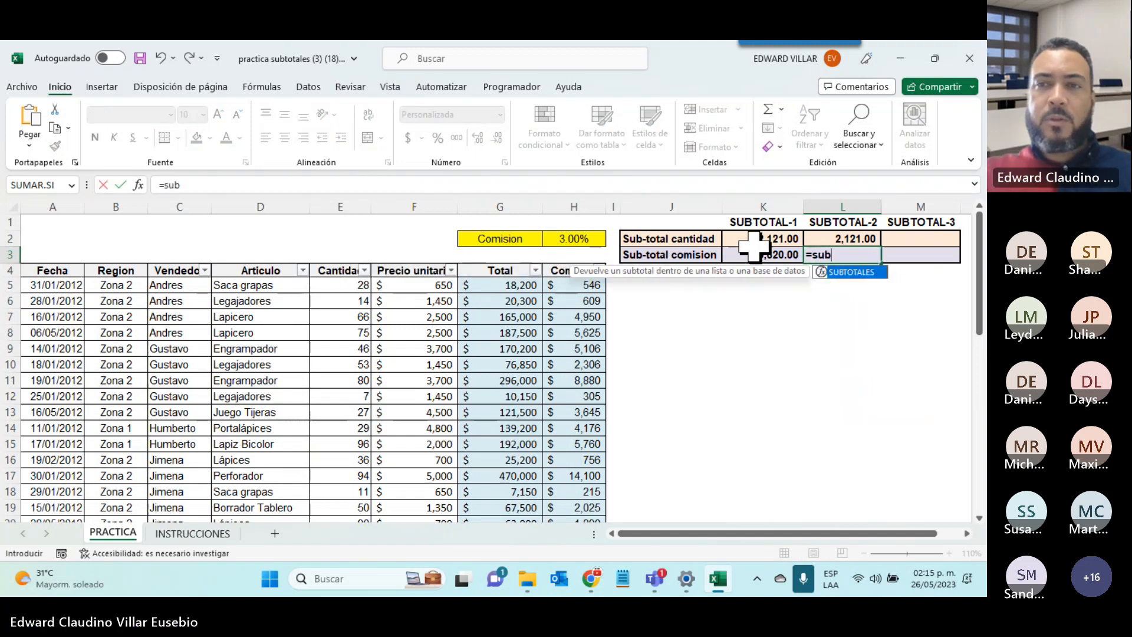
pyautogui.doubleClick(849, 272)
pyautogui.click(925, 384)
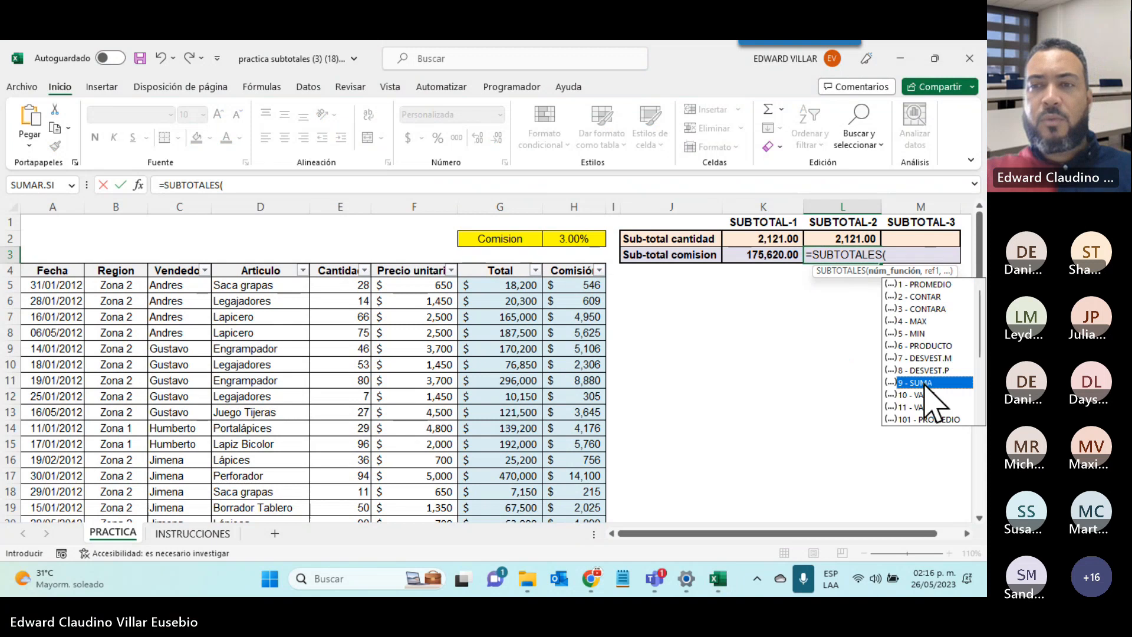
pyautogui.doubleClick(924, 384)
pyautogui.write(',')
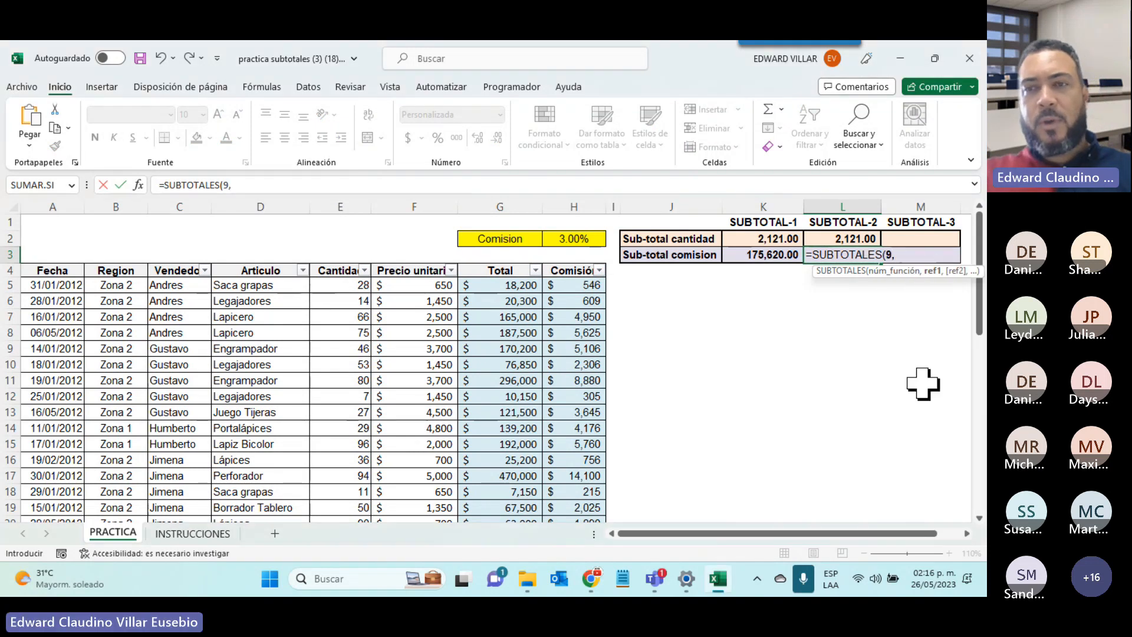
pyautogui.click(577, 286)
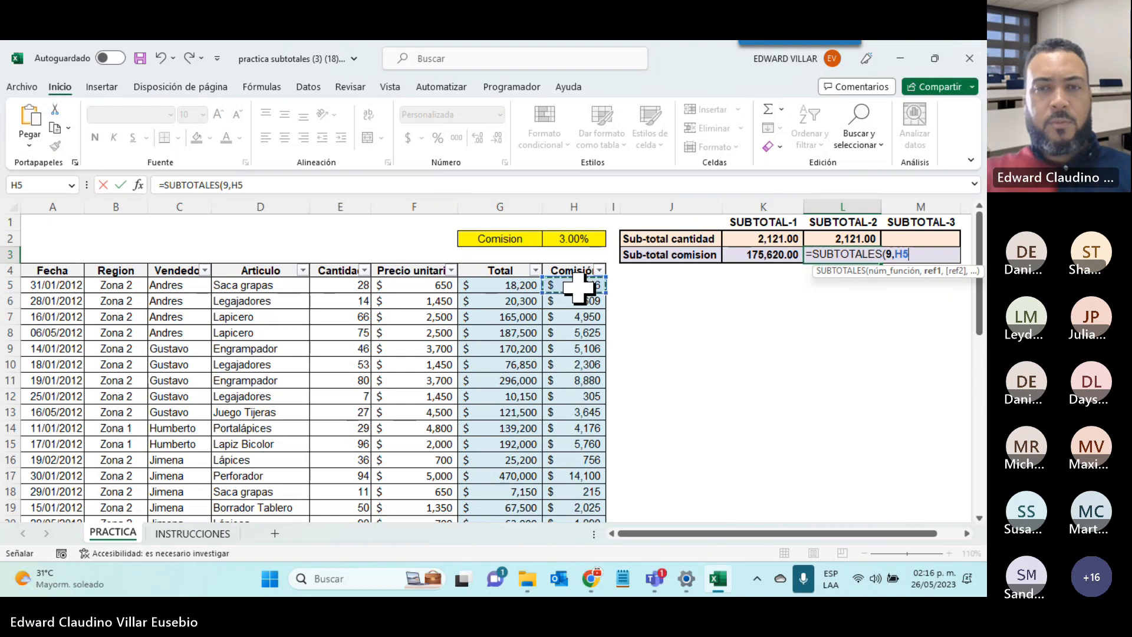
pyautogui.hotkey('ctrl', 'shift', 'Down')
pyautogui.scroll(4, 915, 339)
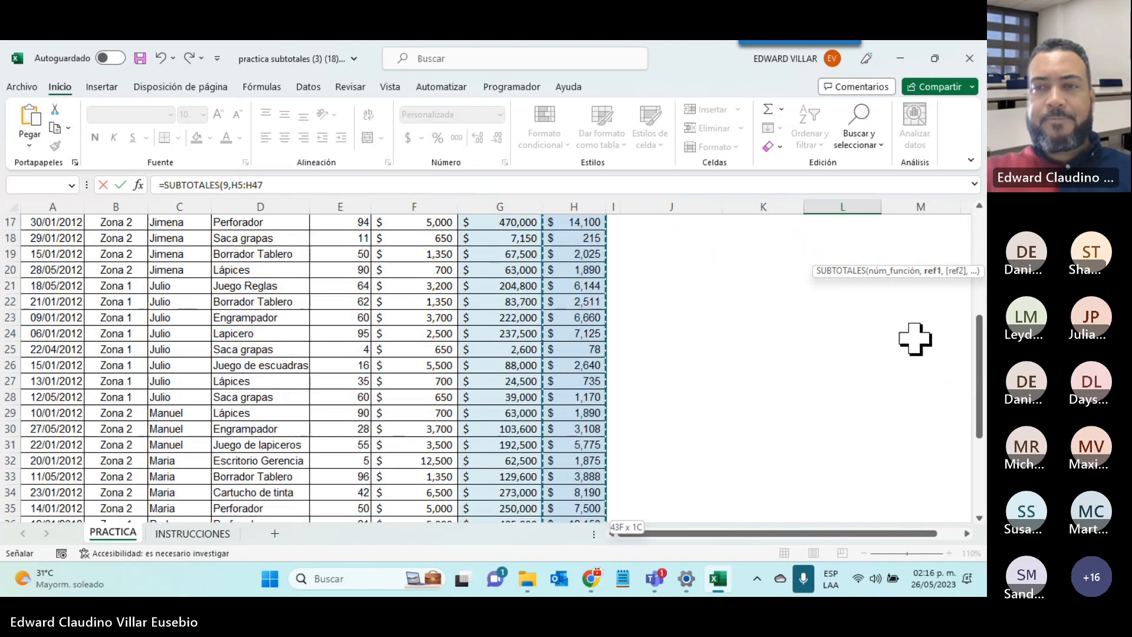
pyautogui.scroll(5, 915, 339)
pyautogui.write(')')
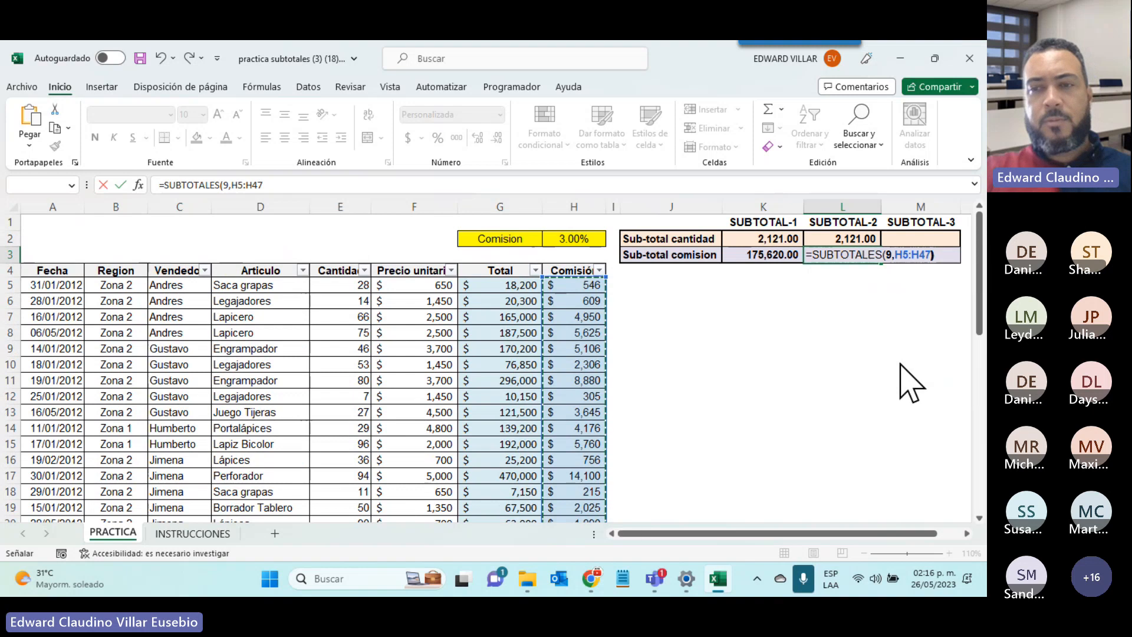
pyautogui.press('Return')
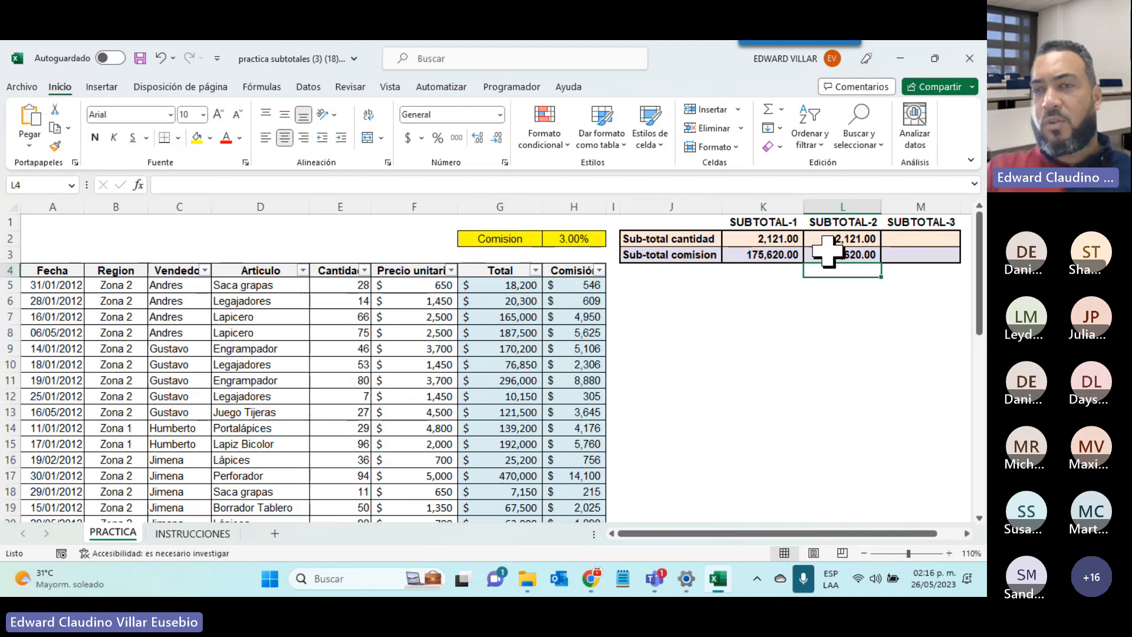
# - Compare the SUMA formula in K3 with the SUBTOTALES formula in L3, leaving both unchanged
pyautogui.click(781, 241)
pyautogui.click(766, 255)
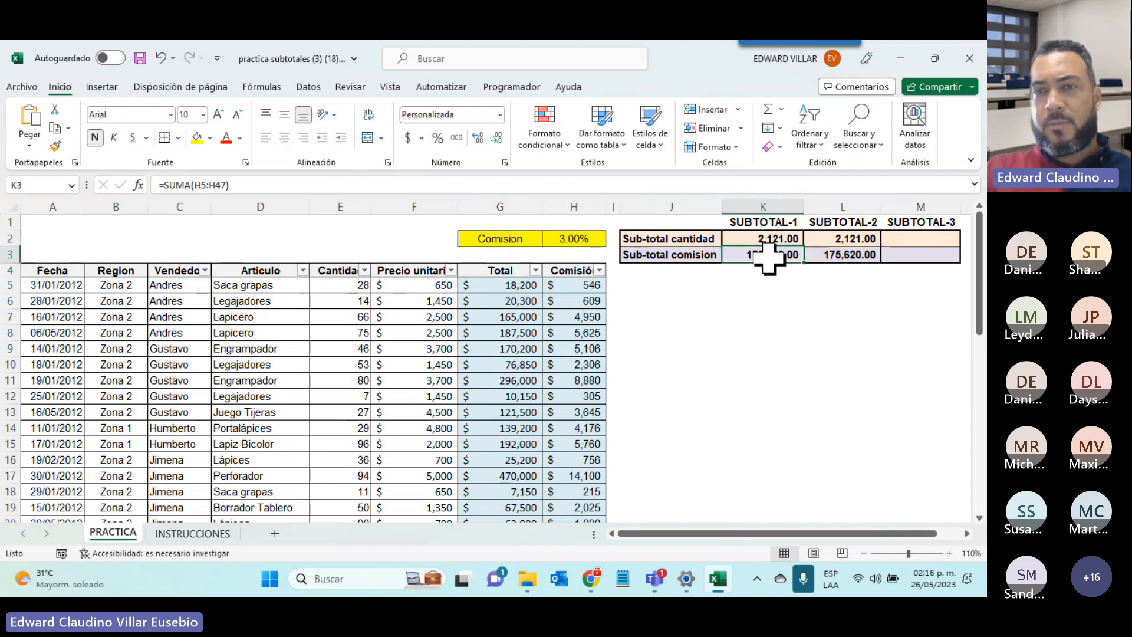
pyautogui.doubleClick(779, 259)
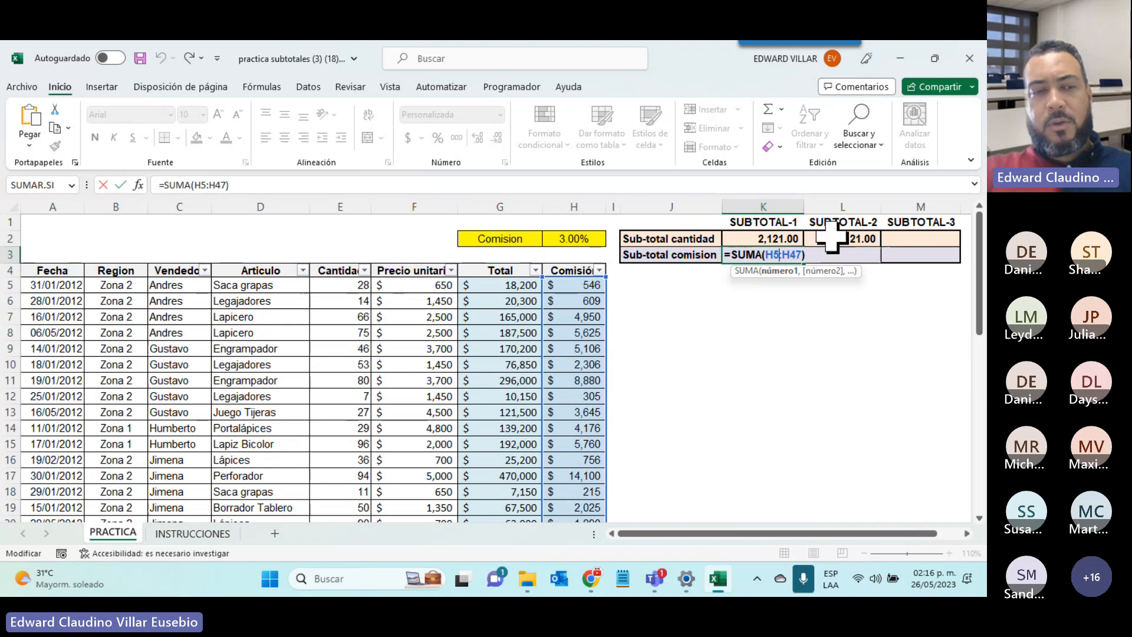
pyautogui.doubleClick(849, 256)
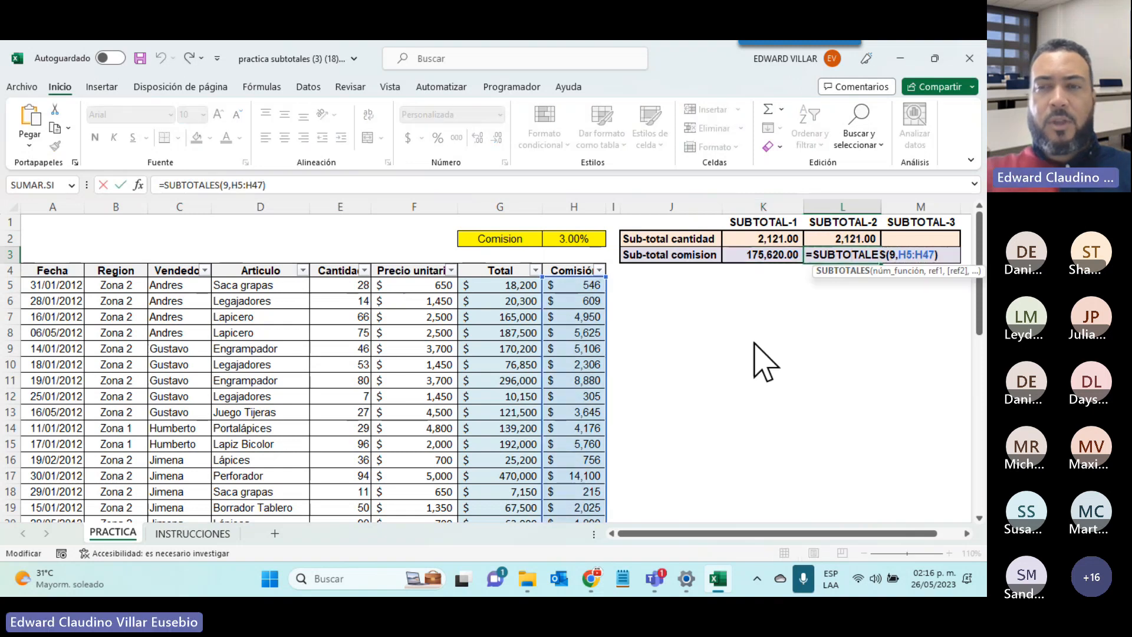
pyautogui.hotkey('ctrl', 'Return')
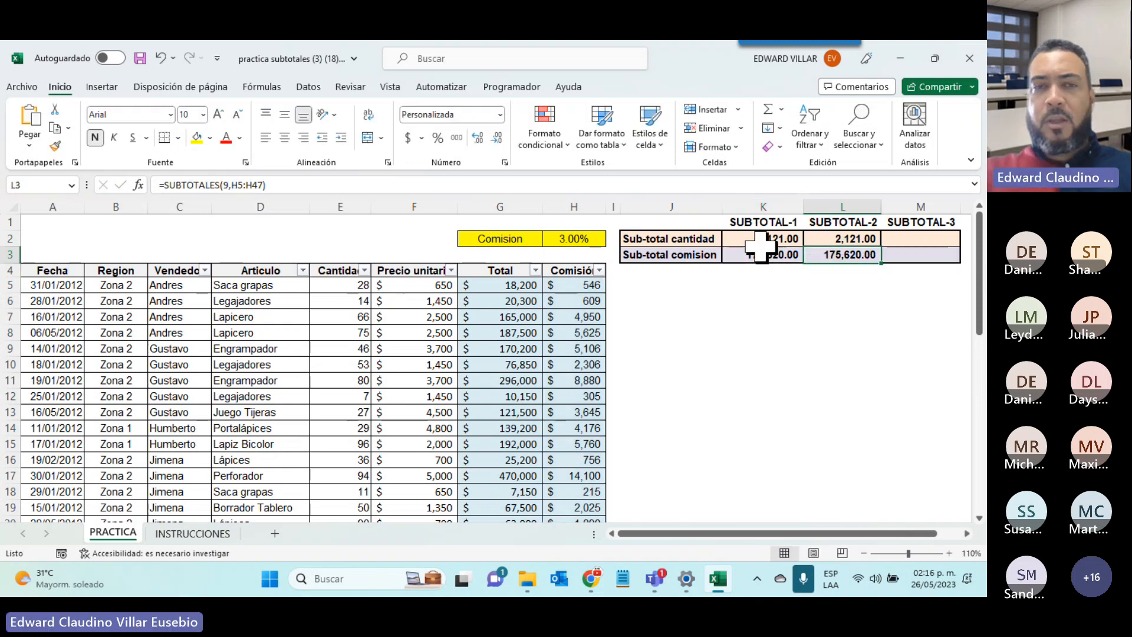
# - Filter the Vendedor column to the first salesperson only to check how both commission subtotals respond
pyautogui.click(206, 271)
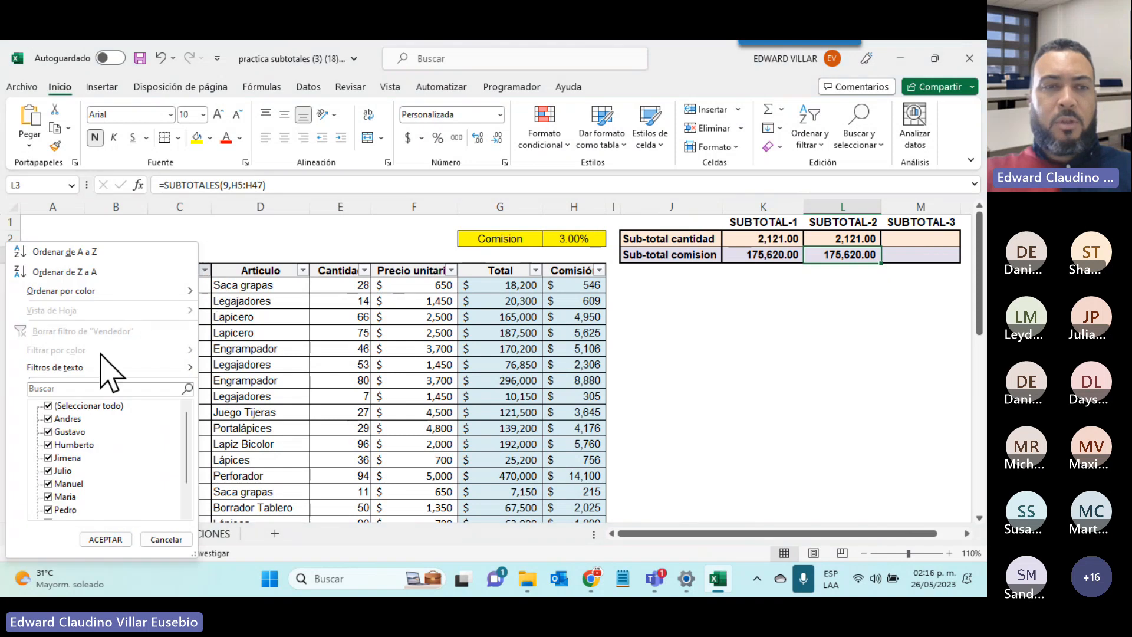
pyautogui.click(71, 406)
pyautogui.click(63, 419)
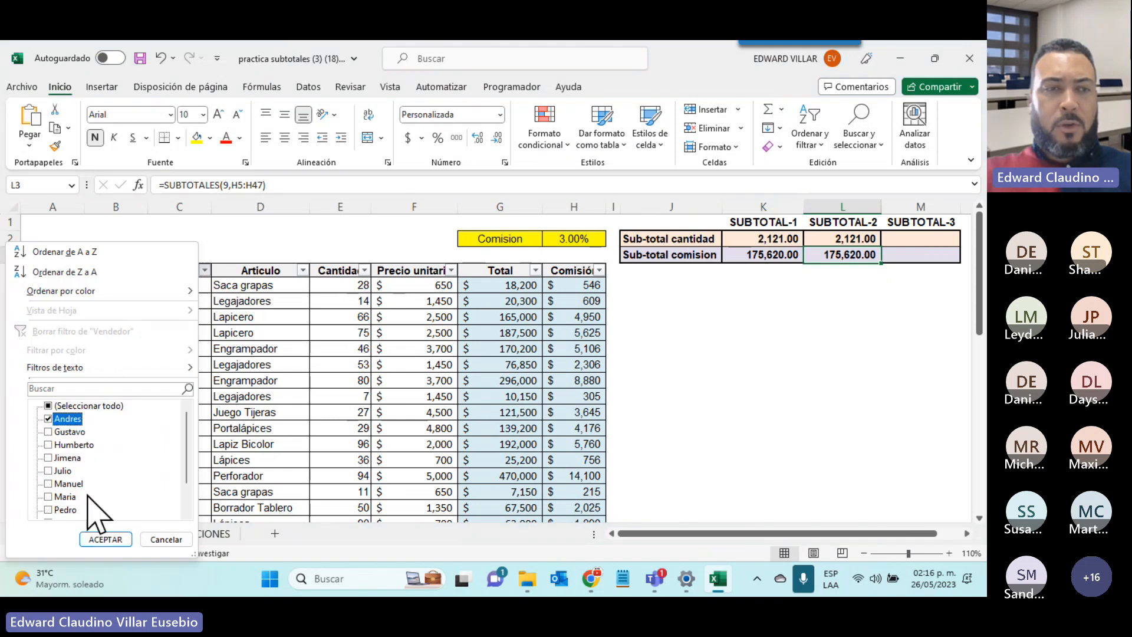
pyautogui.click(99, 539)
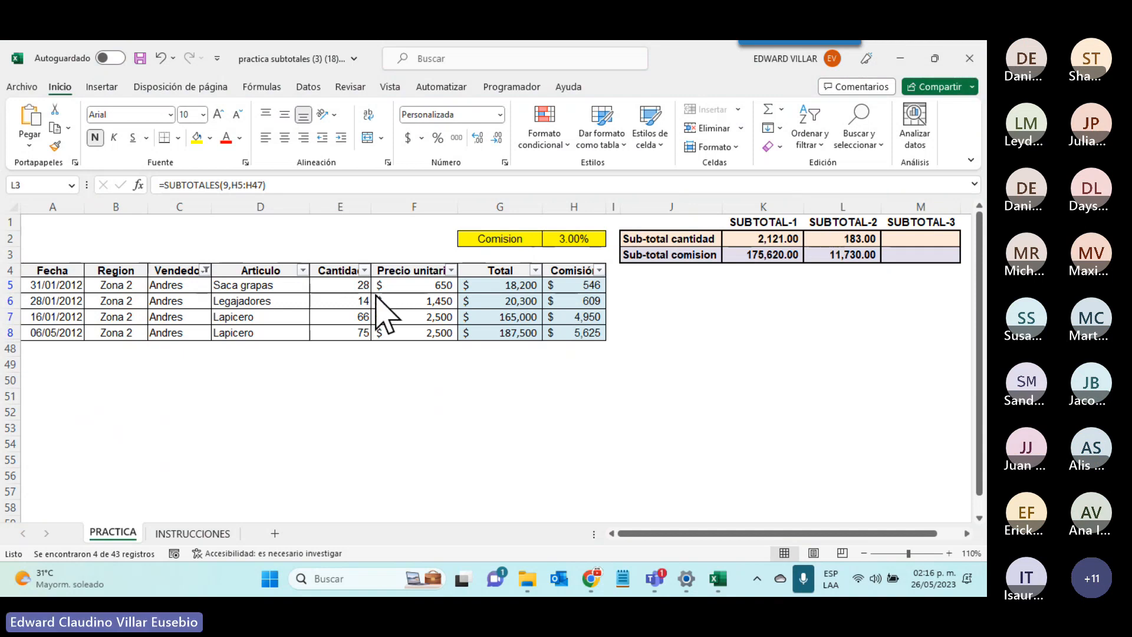
# - Extend the Vendedor filter to include the second salesperson's records, followed by the third's
pyautogui.click(206, 269)
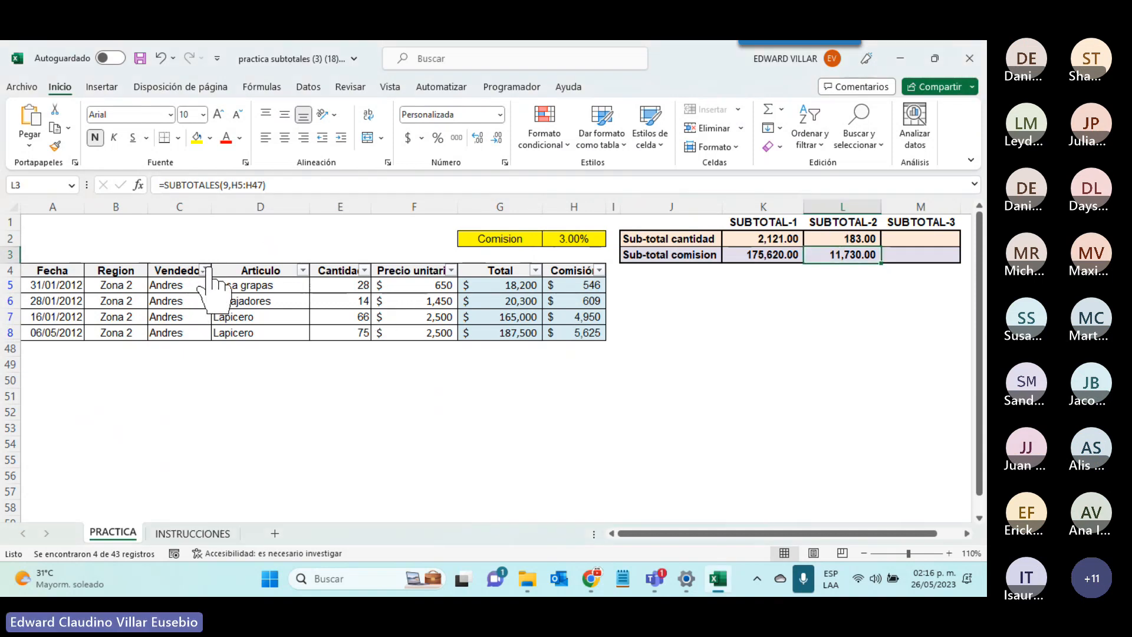
pyautogui.click(205, 270)
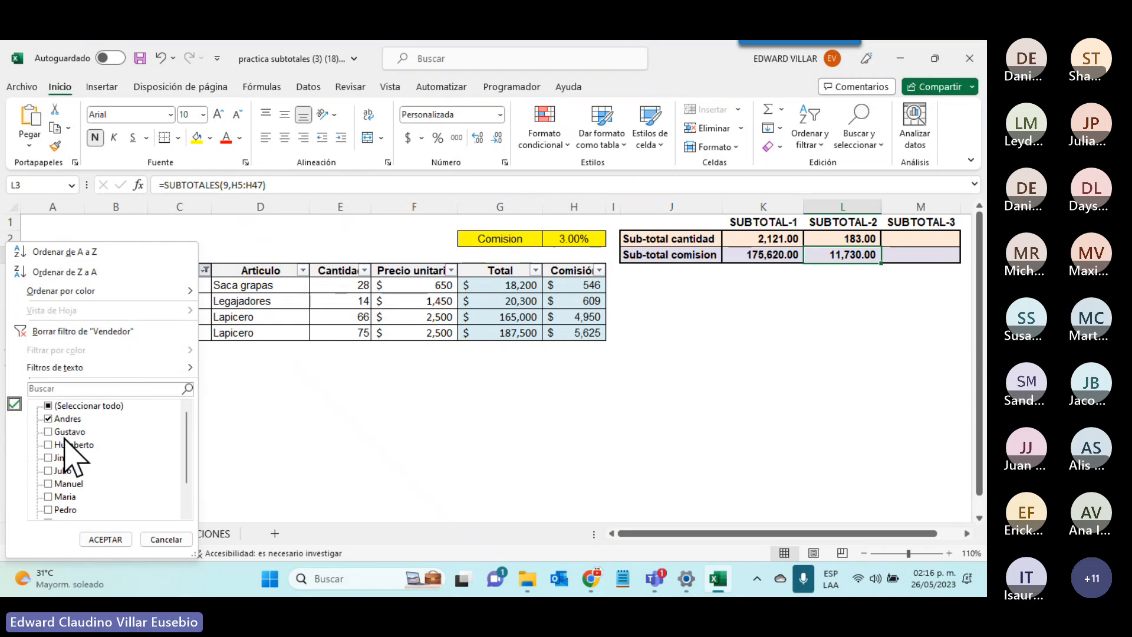
pyautogui.click(102, 539)
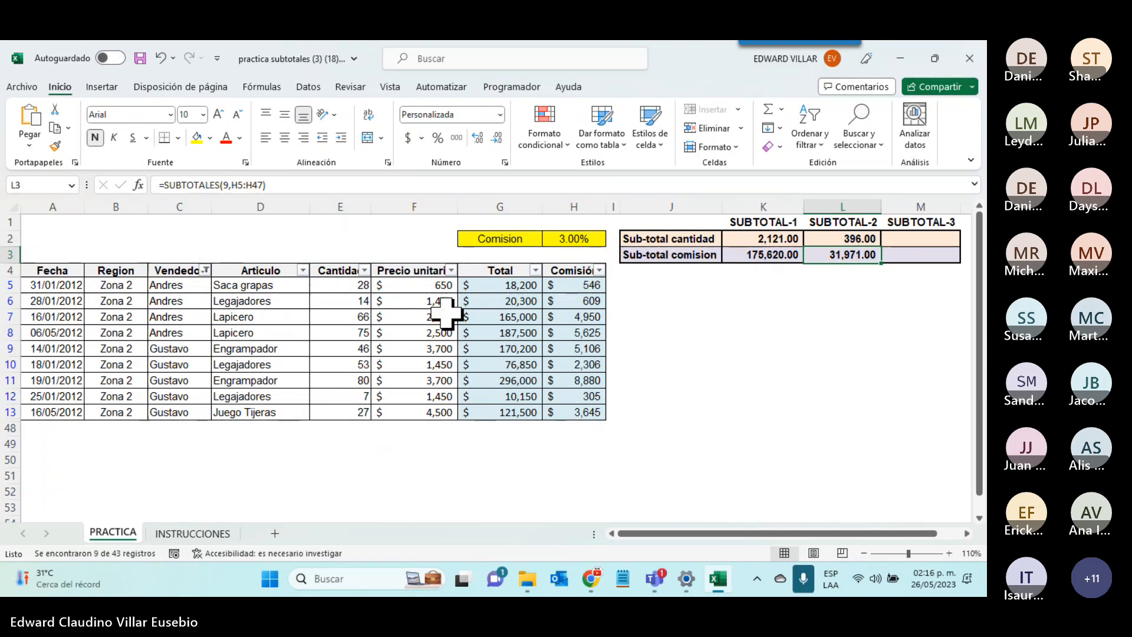
pyautogui.click(204, 270)
pyautogui.click(50, 445)
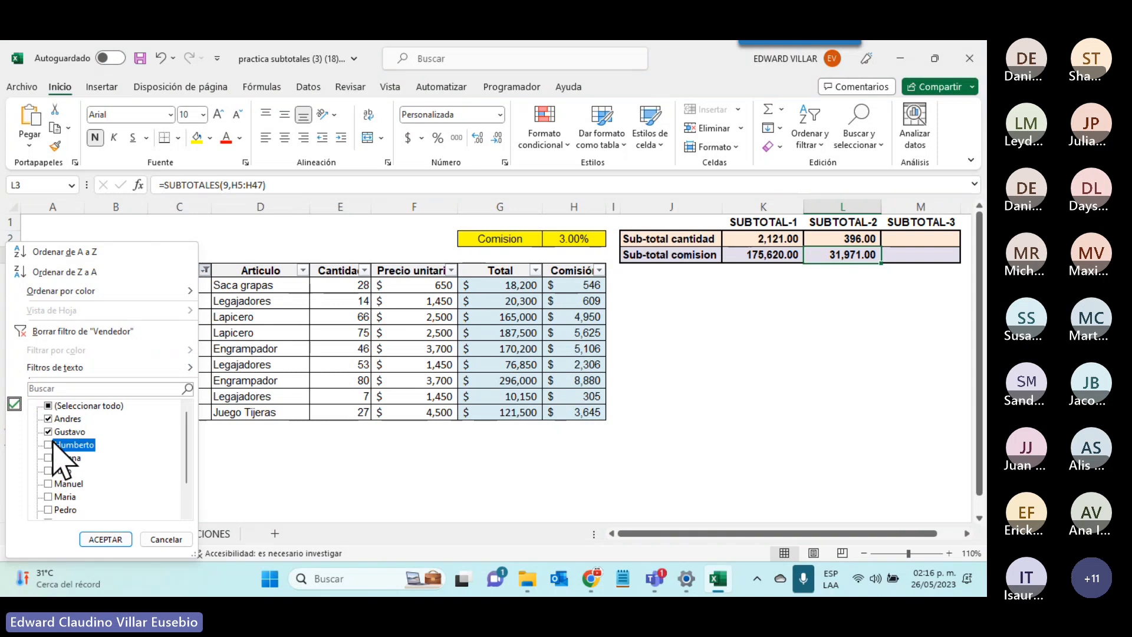
pyautogui.click(105, 539)
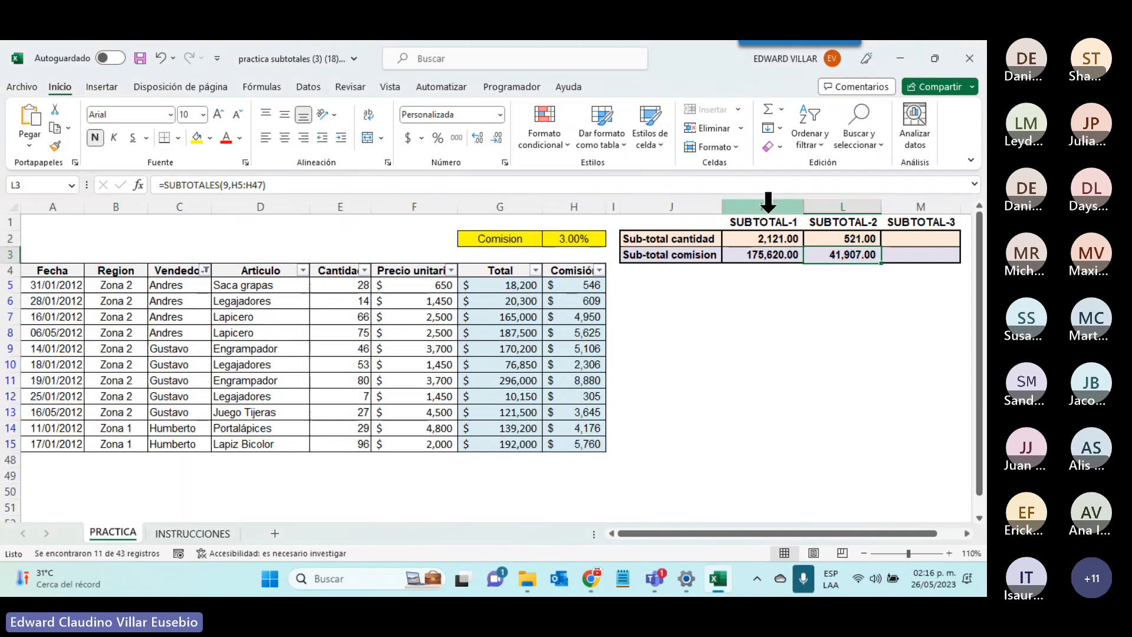
# - Remove the Vendedor filter to show all salespeople's records again
pyautogui.click(204, 270)
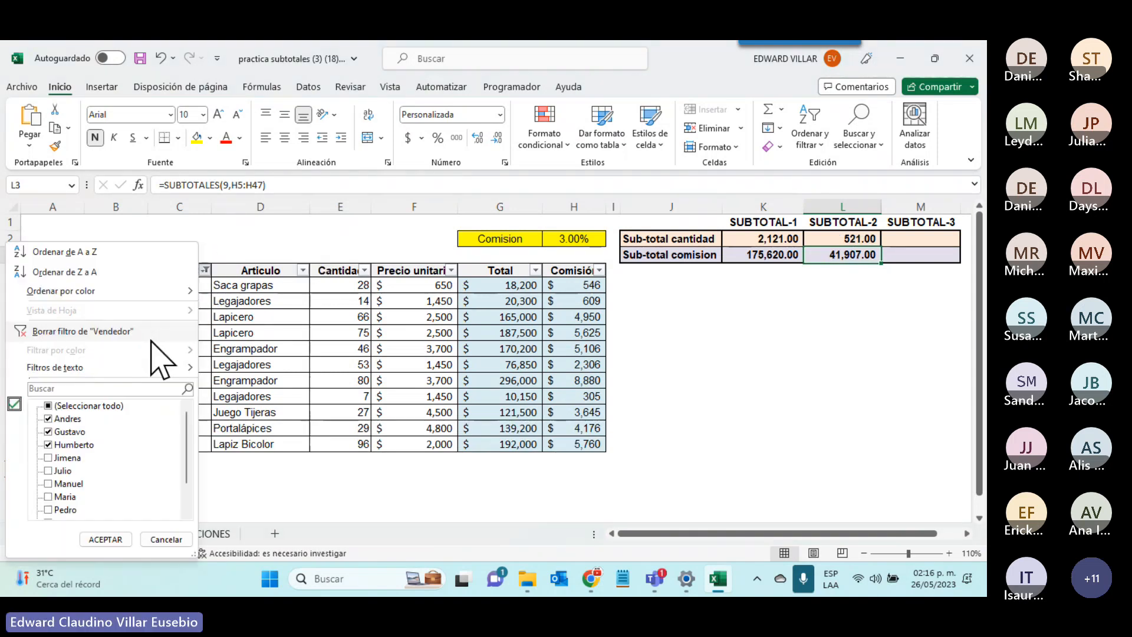
pyautogui.click(76, 331)
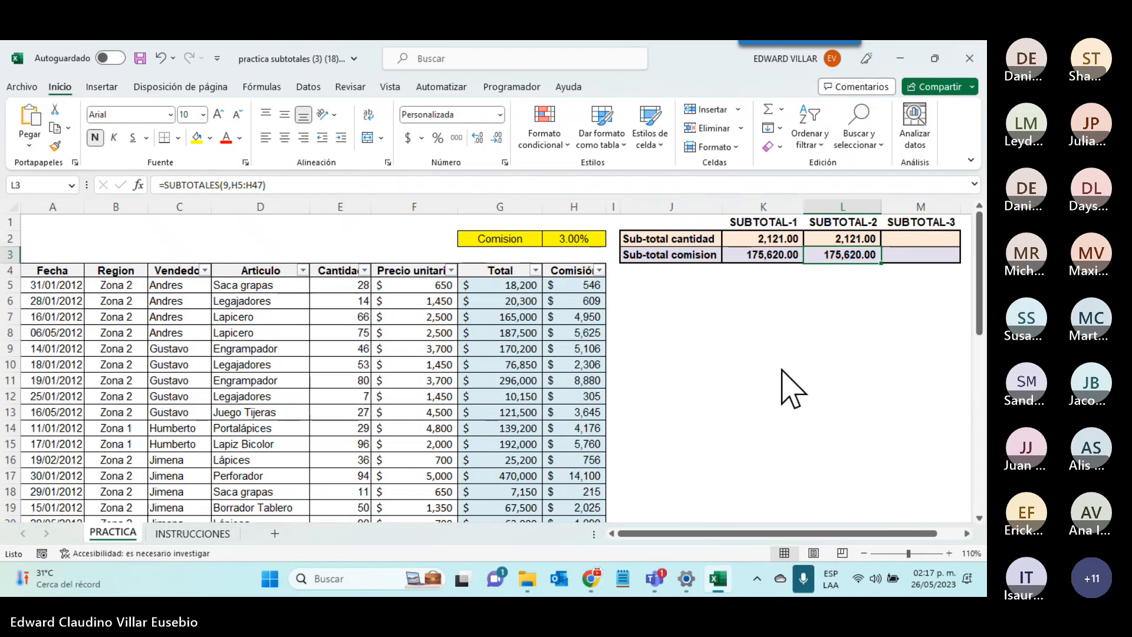
pyautogui.click(814, 355)
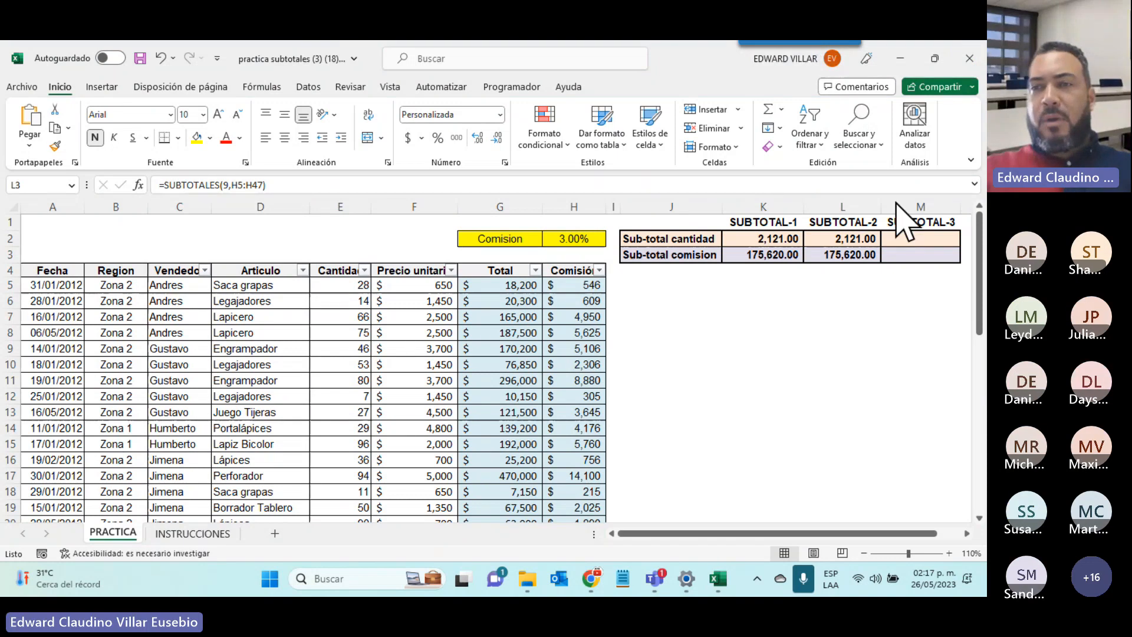
# - Start a SUBTOTALES formula in the SUBTOTAL-3 quantity cell M2 with function option 109 - SUMA
pyautogui.click(909, 239)
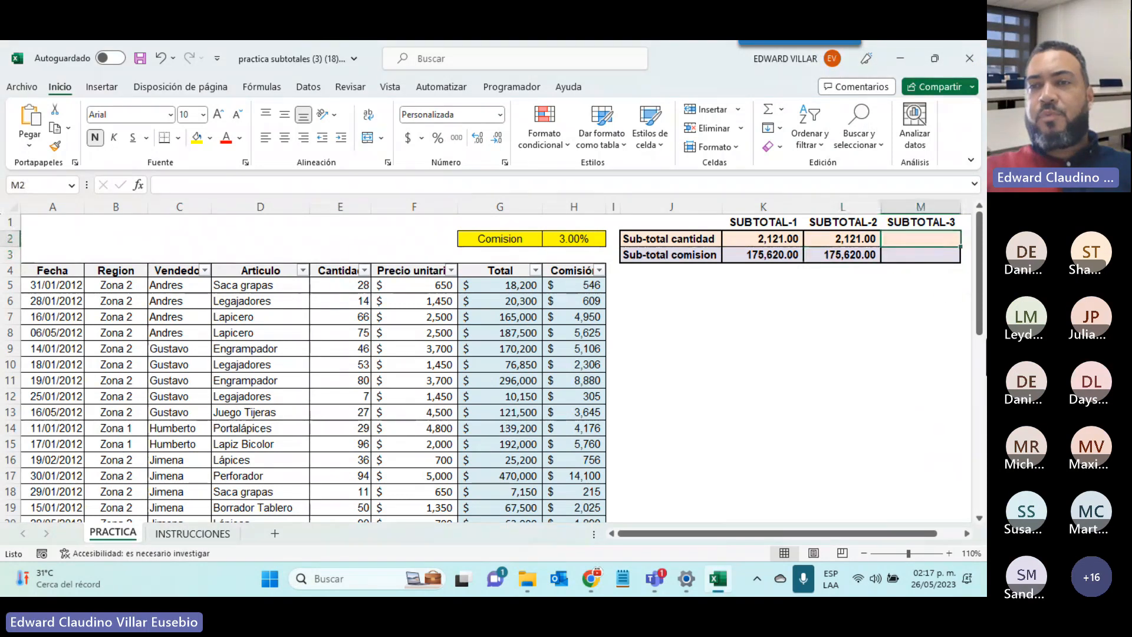
pyautogui.write('=')
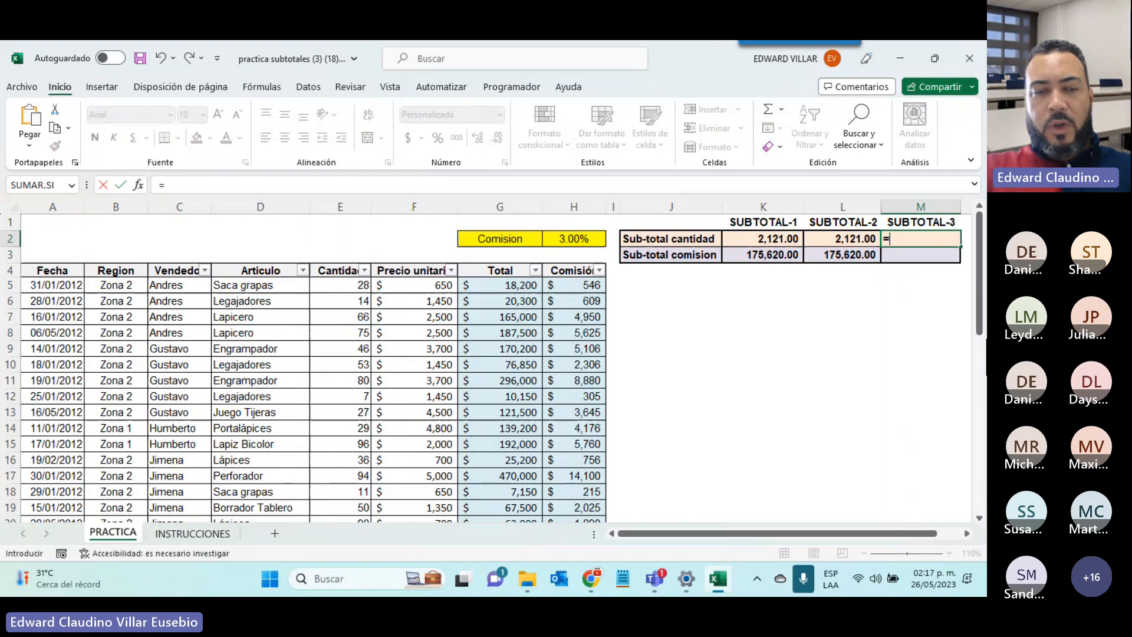
pyautogui.write('s')
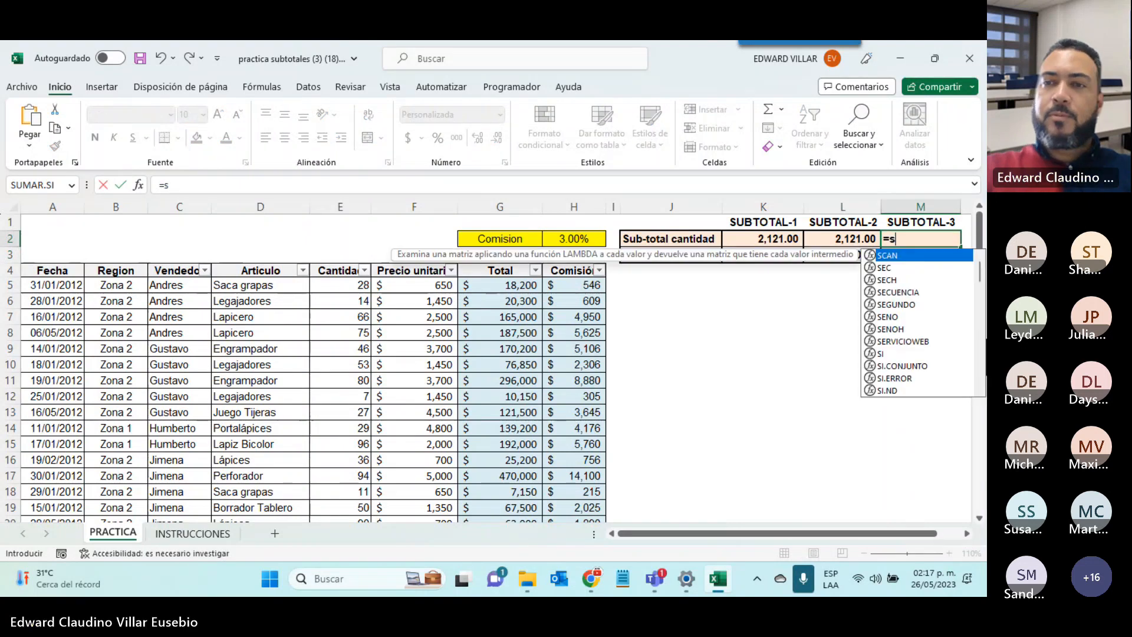
pyautogui.write('ub')
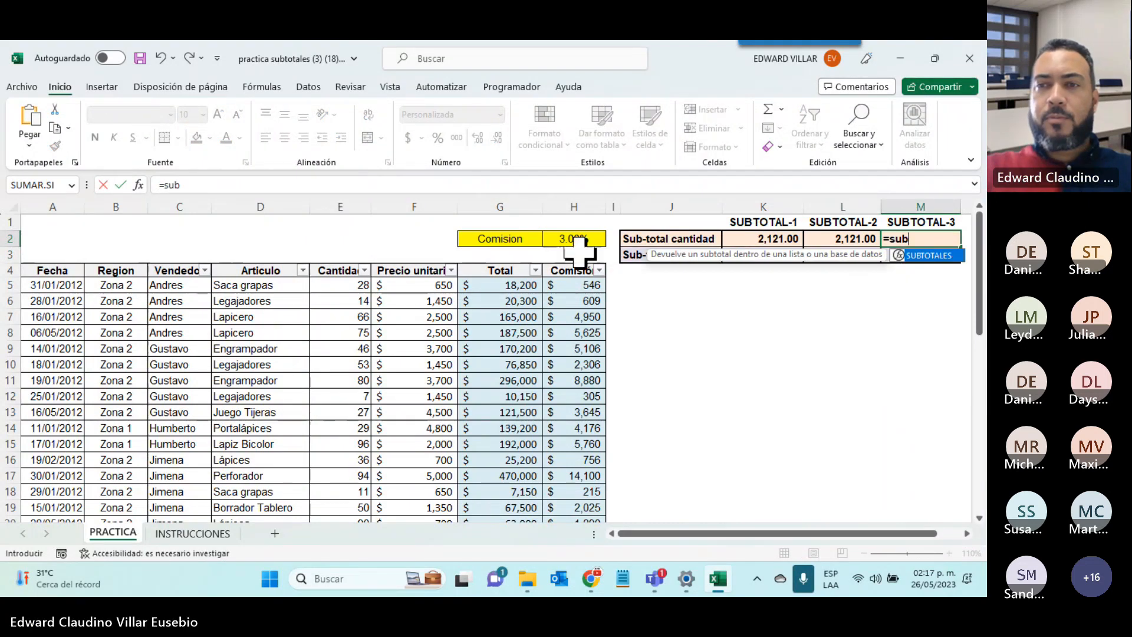
pyautogui.doubleClick(944, 259)
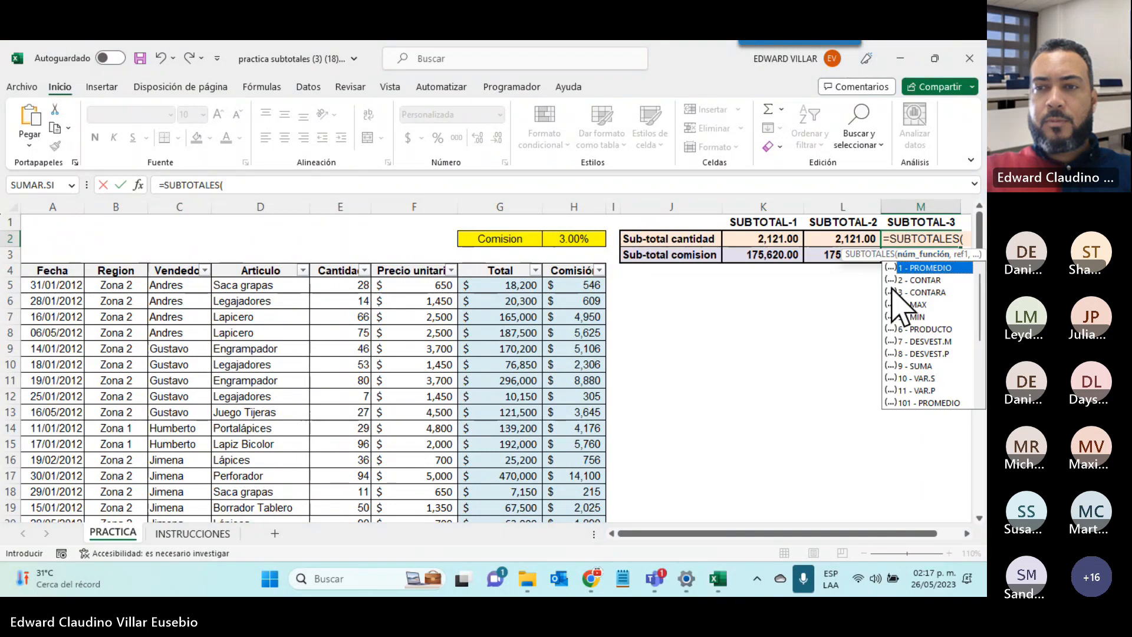
pyautogui.scroll(-3, 935, 391)
pyautogui.click(921, 390)
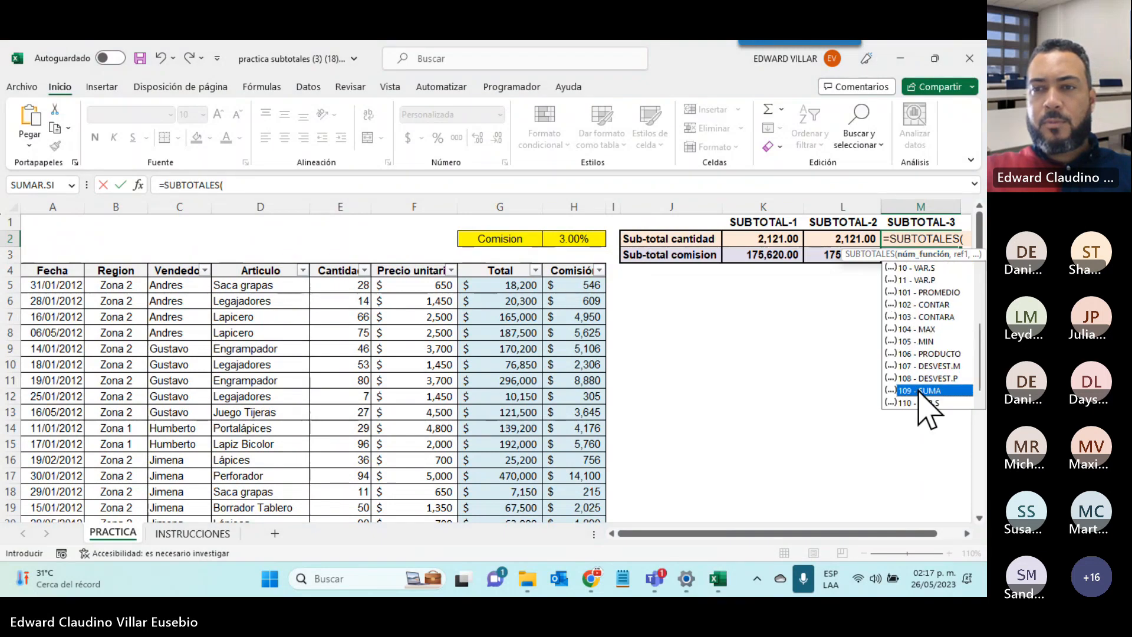
pyautogui.doubleClick(920, 391)
pyautogui.press('Return')
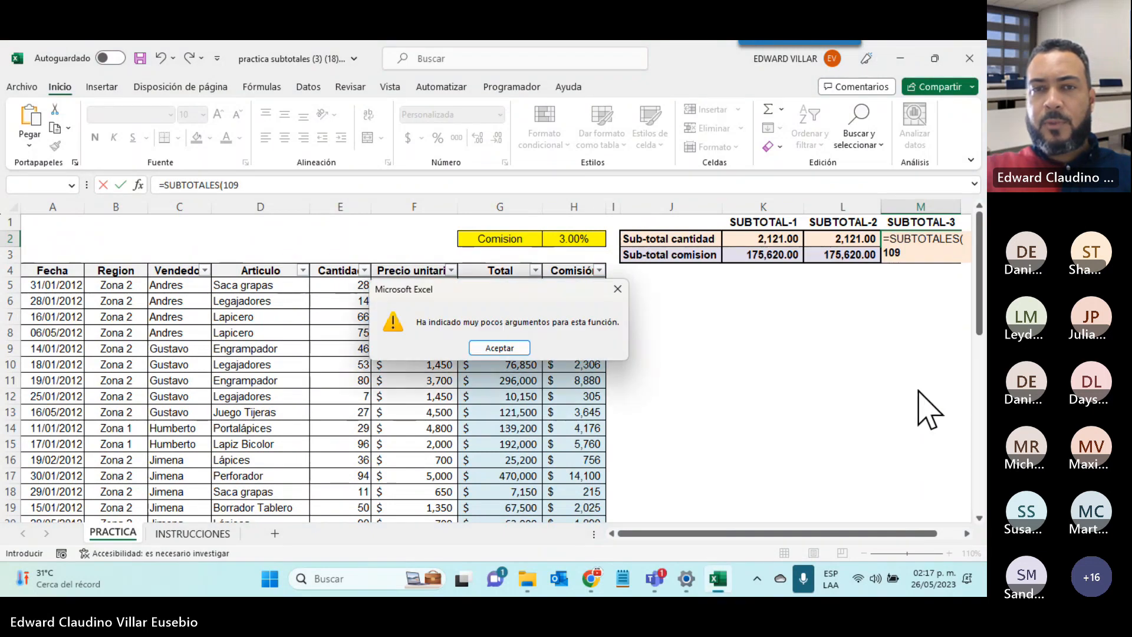
pyautogui.click(522, 353)
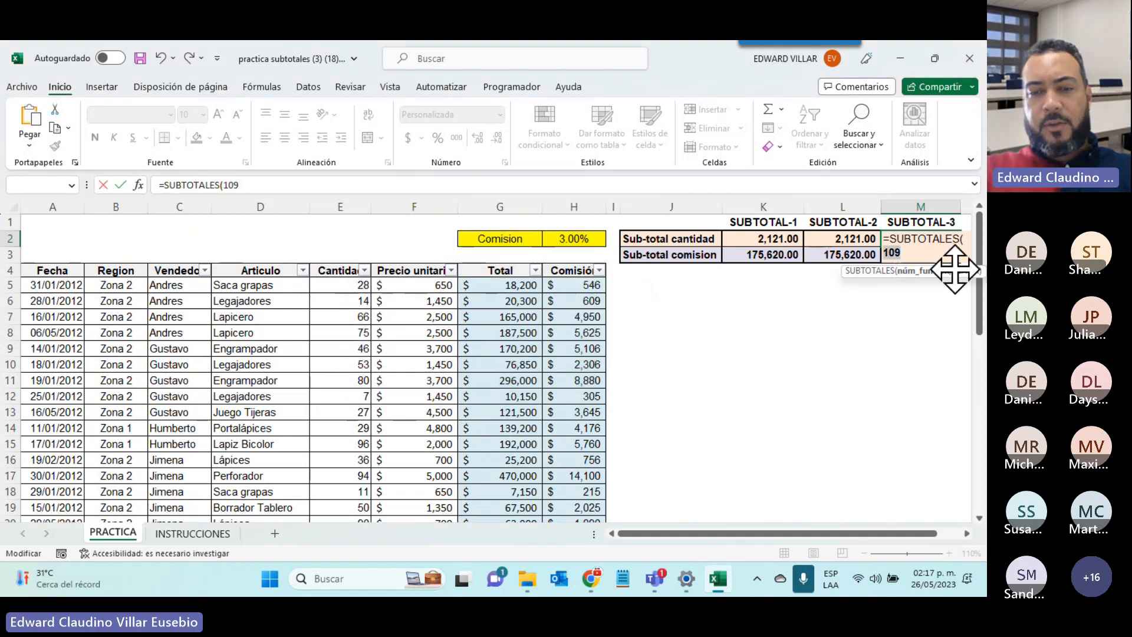
# - Add the Cantidad range E5:E47 as the reference of the SUBTOTALES formula in M2 and enter the formula
pyautogui.write(',')
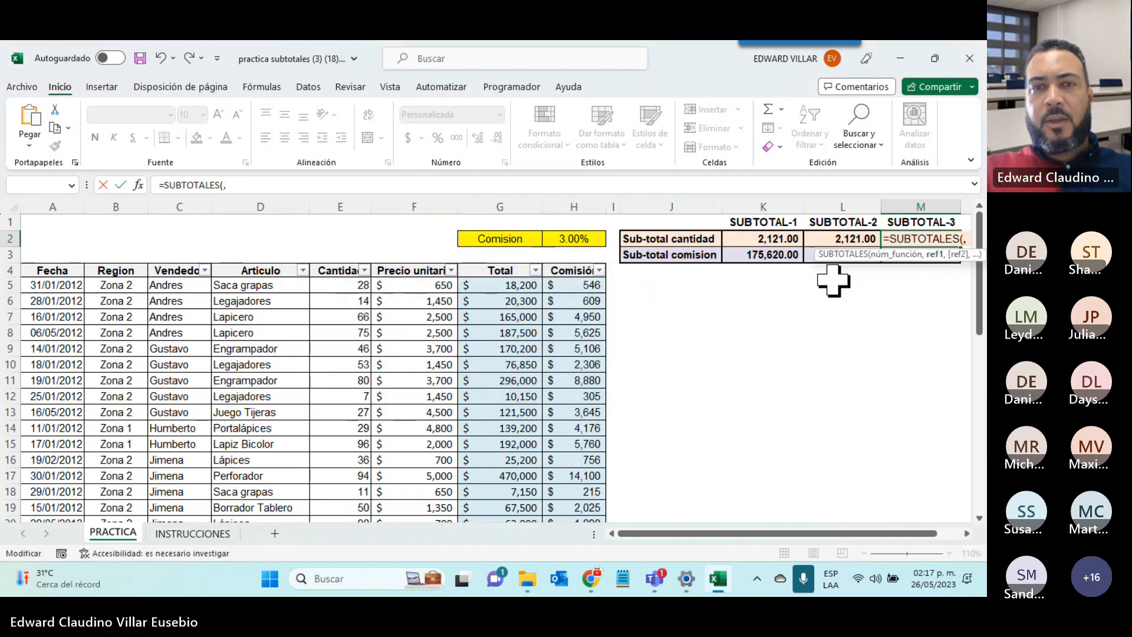
pyautogui.click(343, 285)
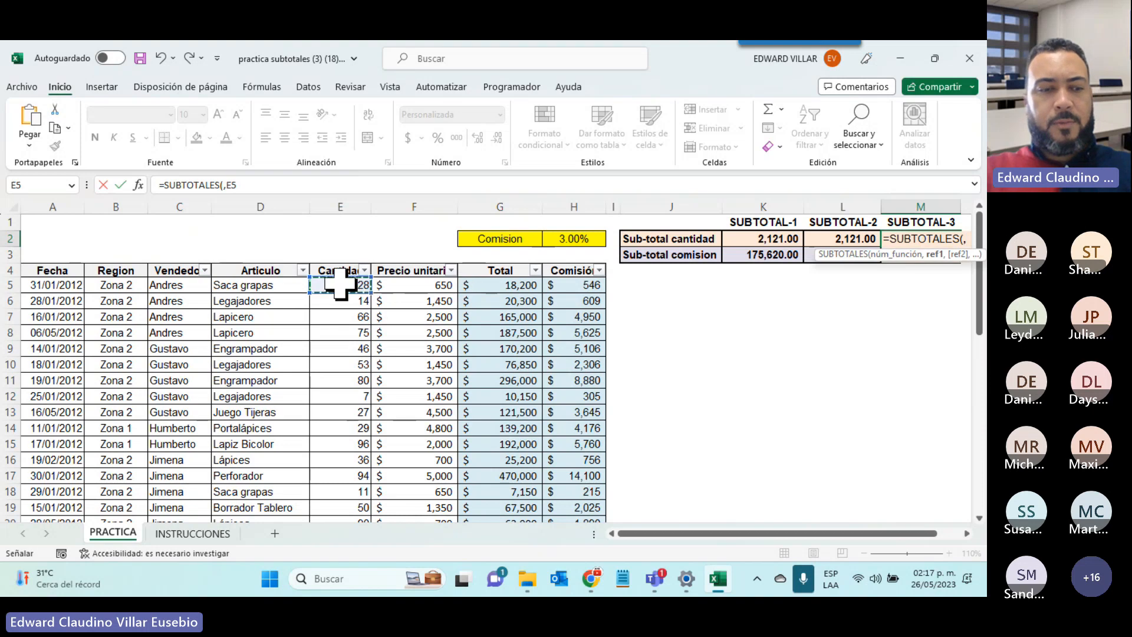
pyautogui.hotkey('ctrl', 'shift', 'Down')
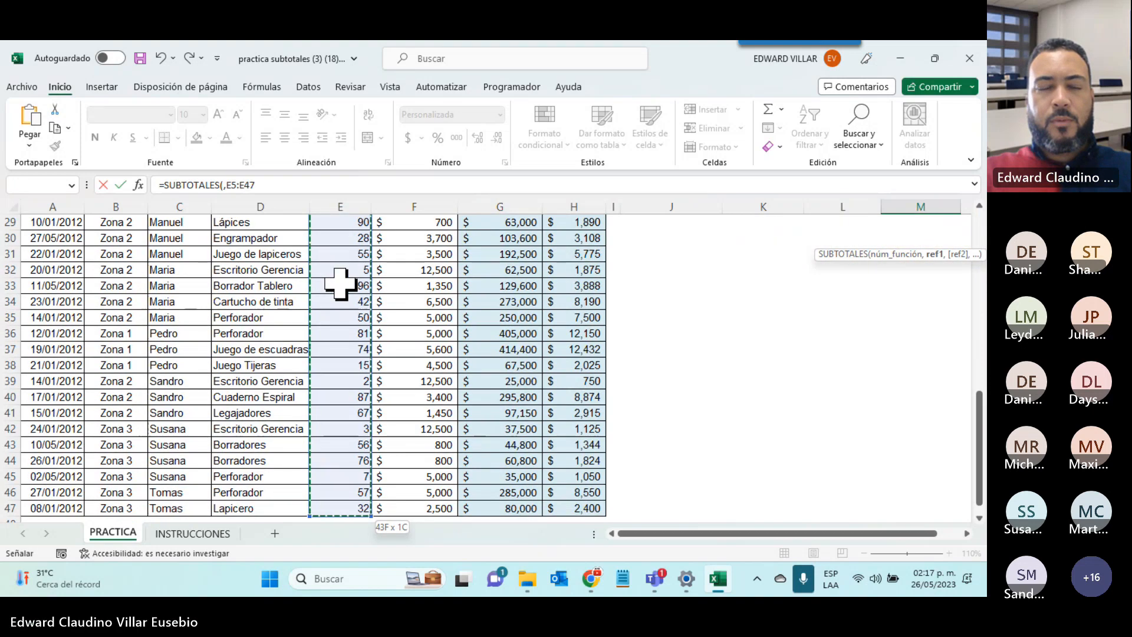
pyautogui.scroll(4, 590, 387)
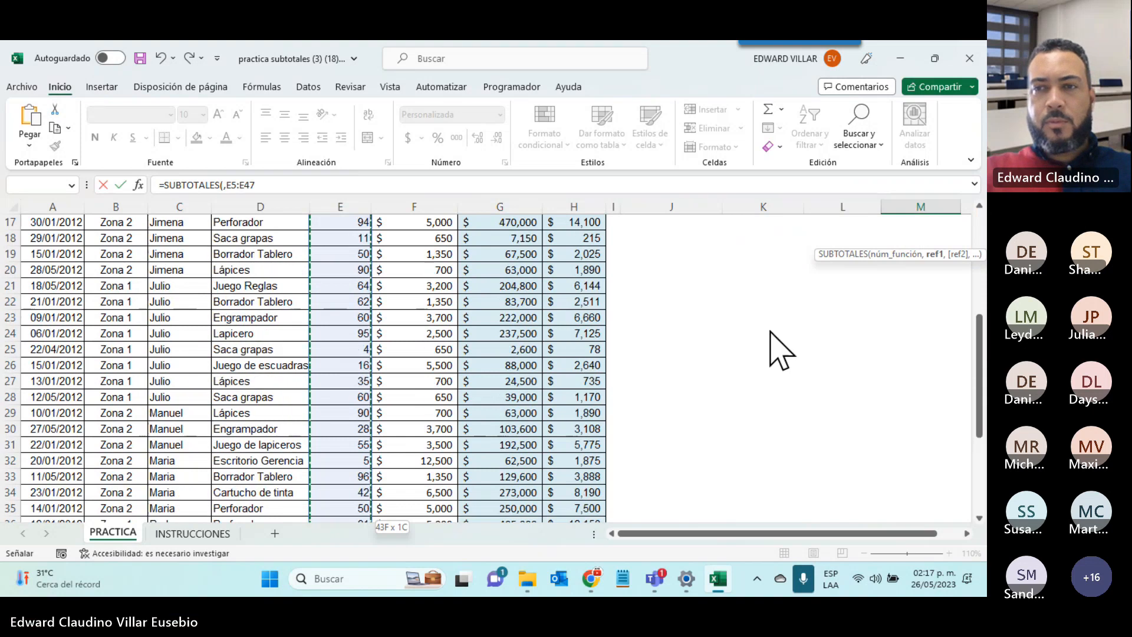
pyautogui.scroll(5, 771, 288)
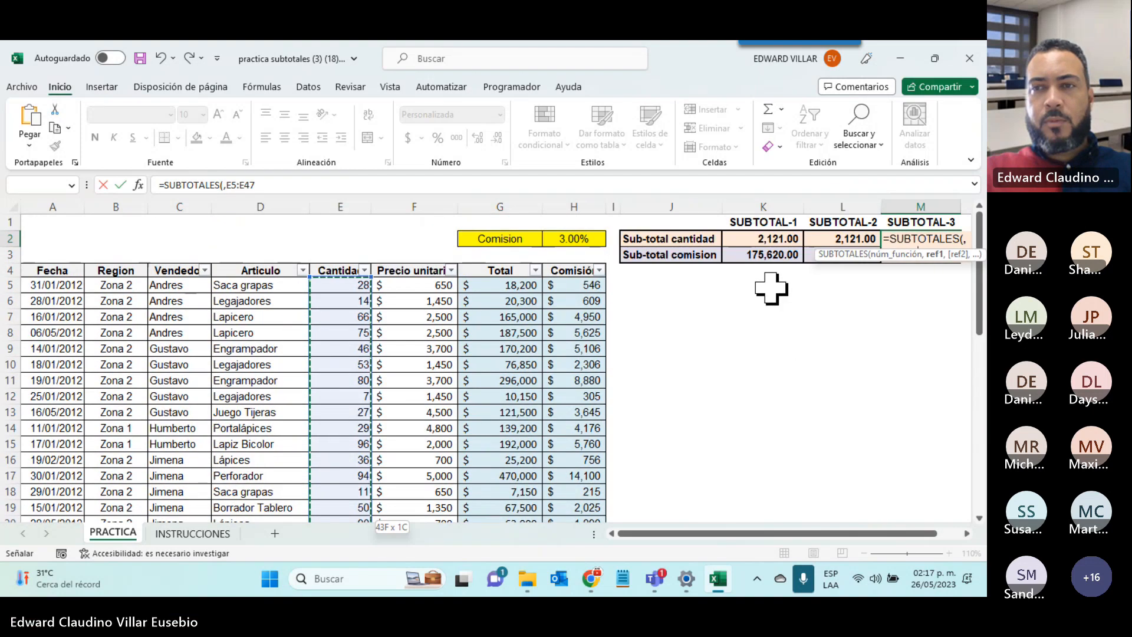
pyautogui.press('Return')
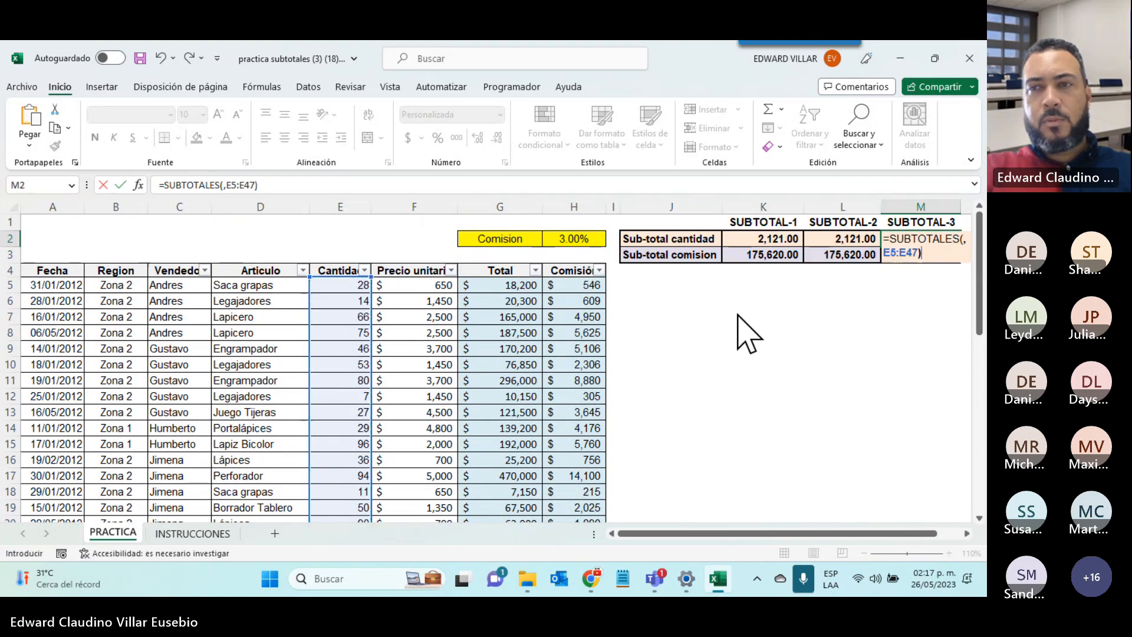
pyautogui.press('Up')
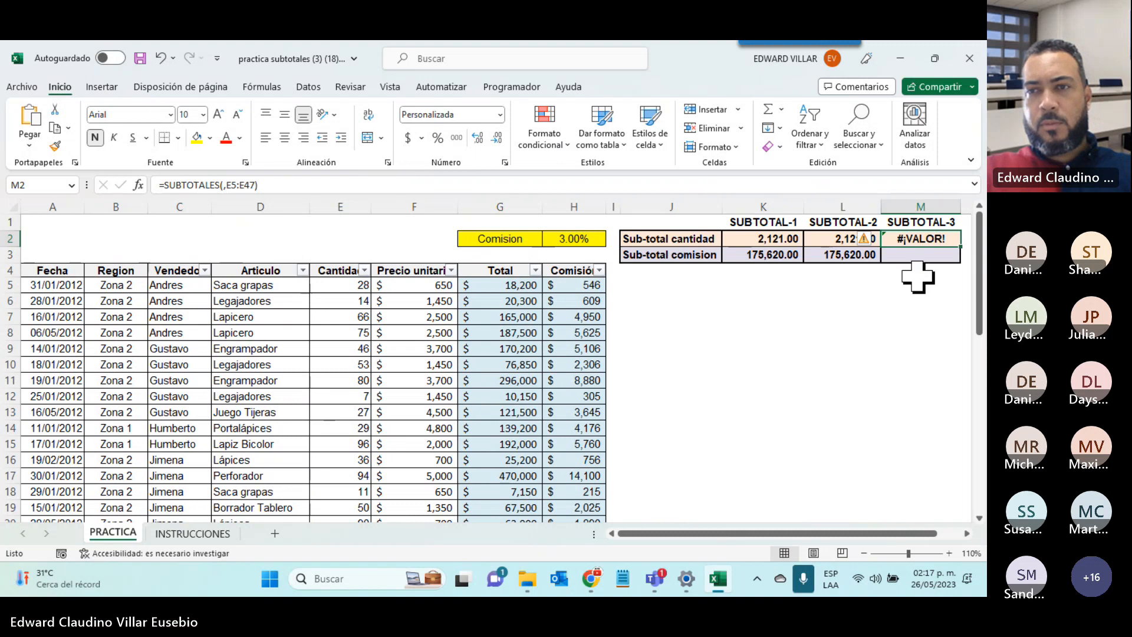
# - Edit the M2 formula to supply the missing function number 109, giving =SUBTOTALES(109,E5:E47)
pyautogui.doubleClick(916, 236)
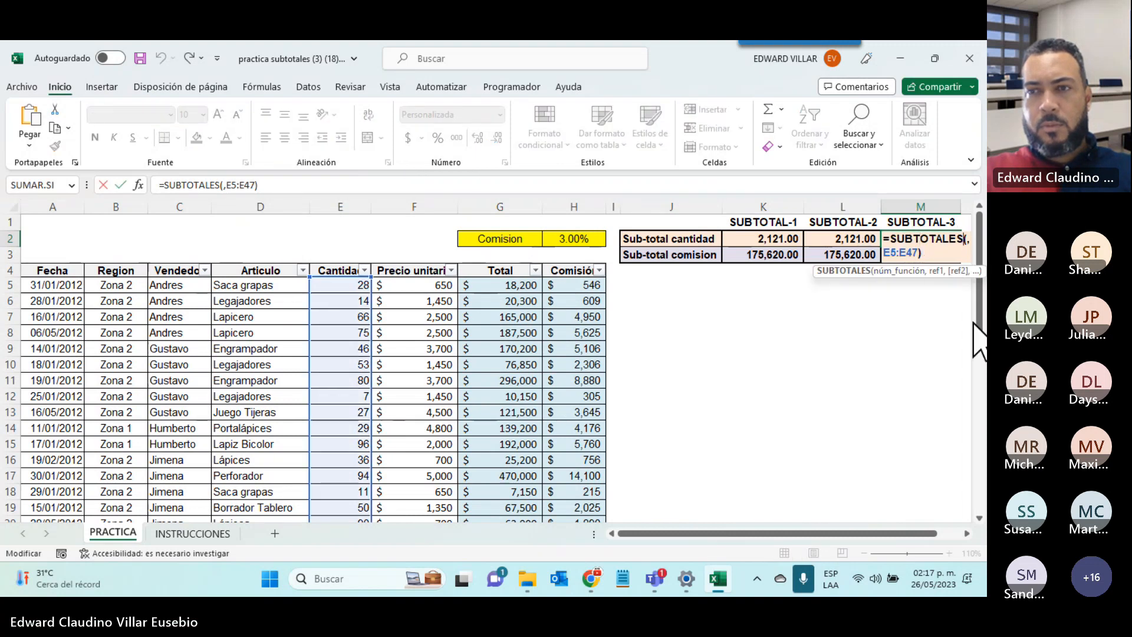
pyautogui.write('1')
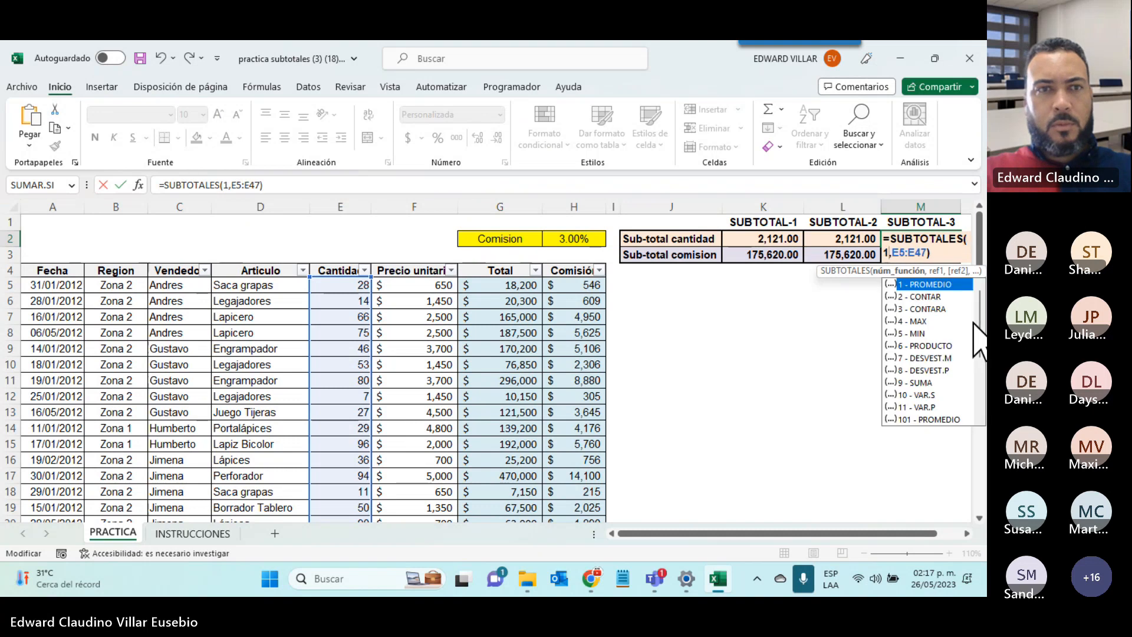
pyautogui.write('09')
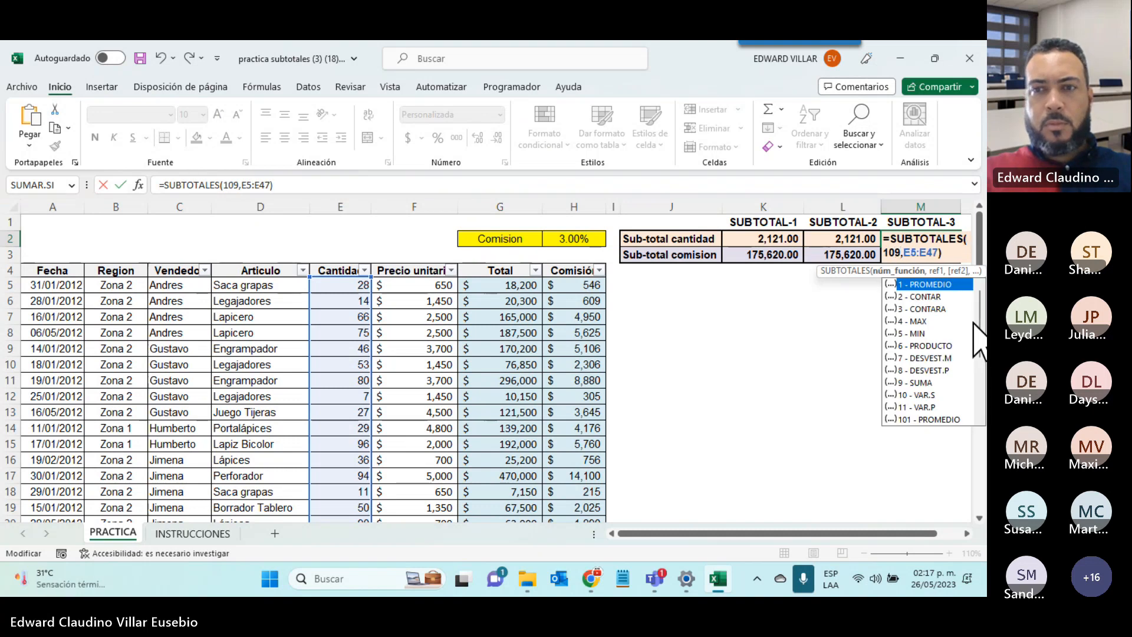
pyautogui.press('Return')
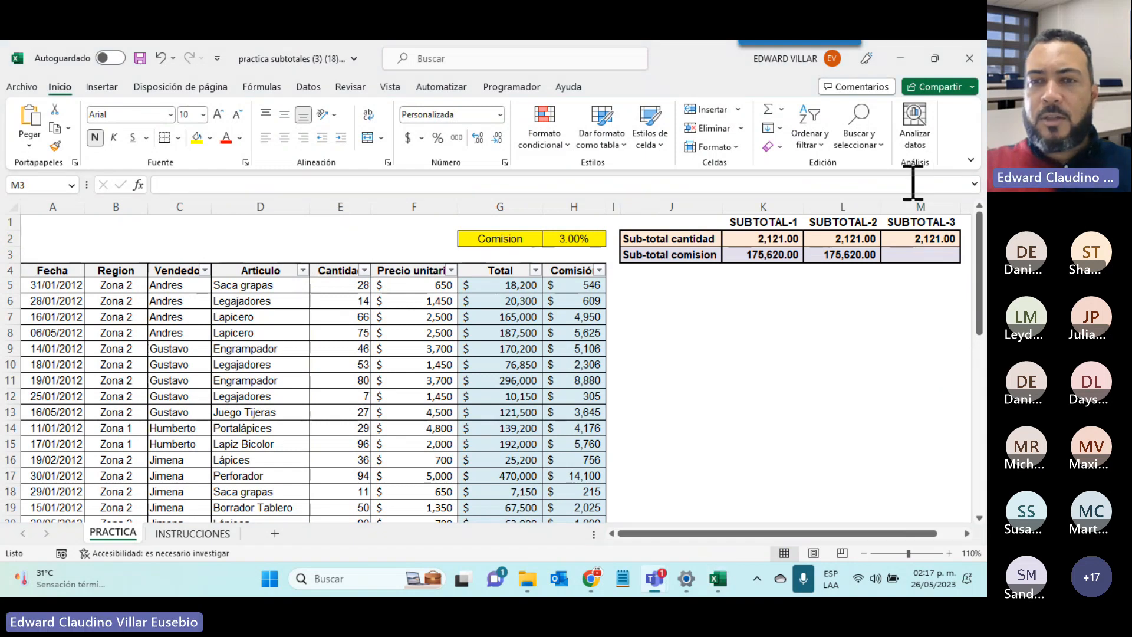
# - Start a SUBTOTALES formula in the SUBTOTAL-3 commission cell M3 with function option 109 - SUMA
pyautogui.click(916, 255)
pyautogui.write('=')
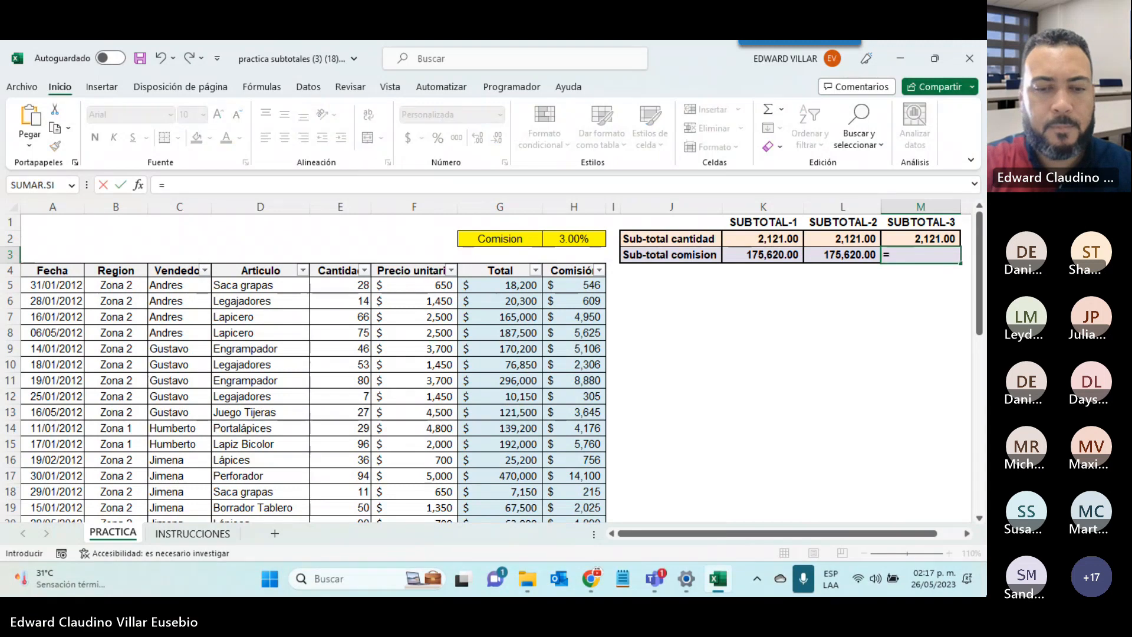
pyautogui.write('sub')
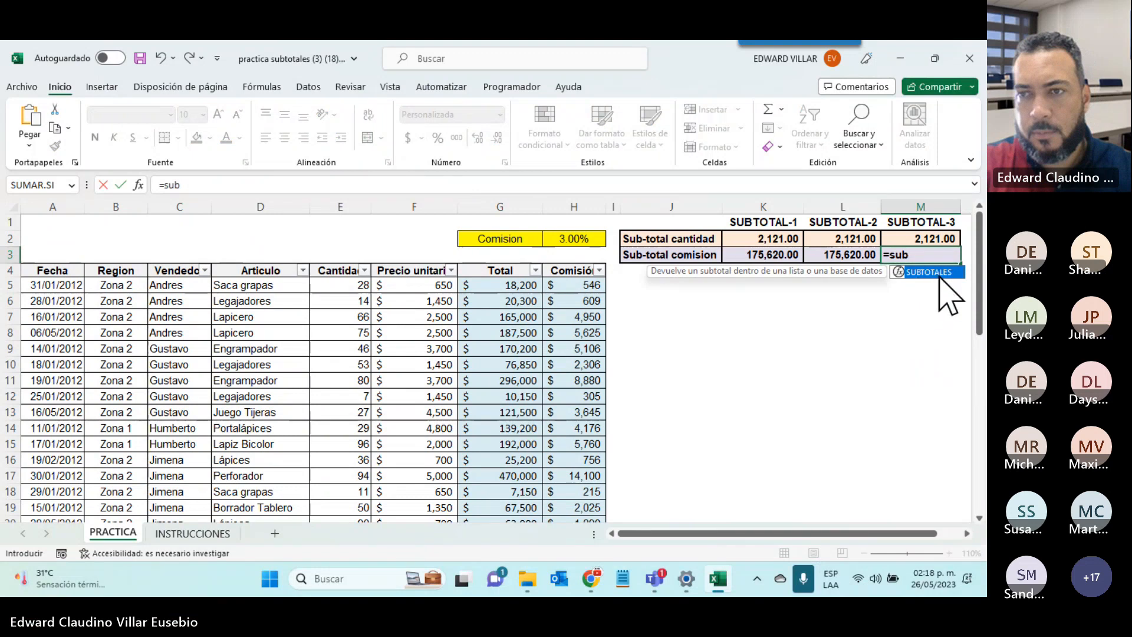
pyautogui.press('Tab')
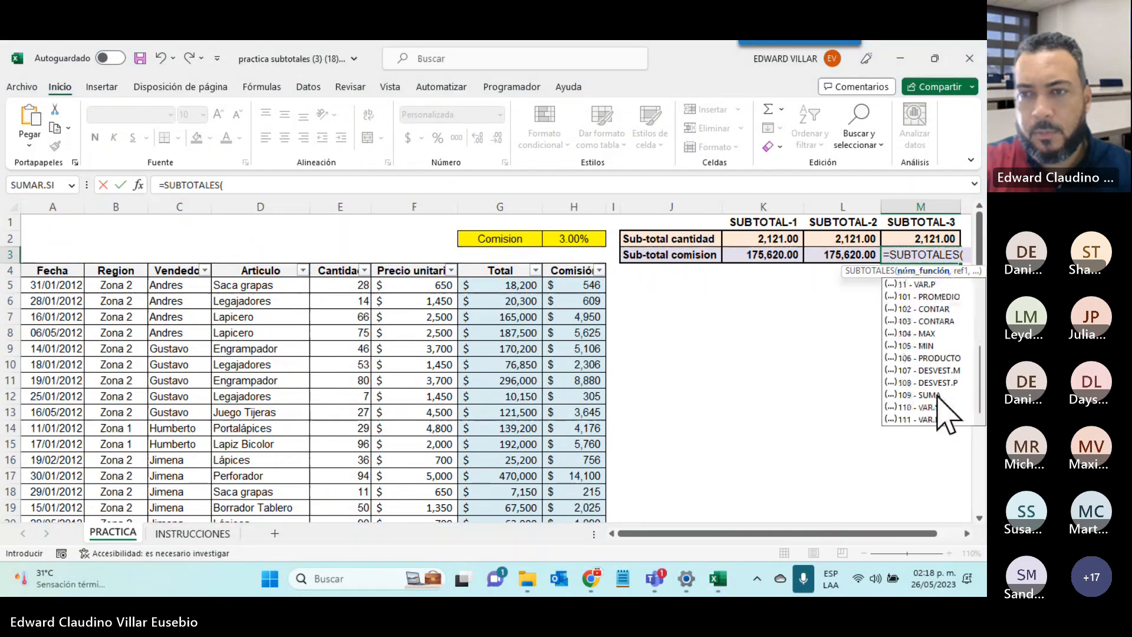
pyautogui.doubleClick(939, 395)
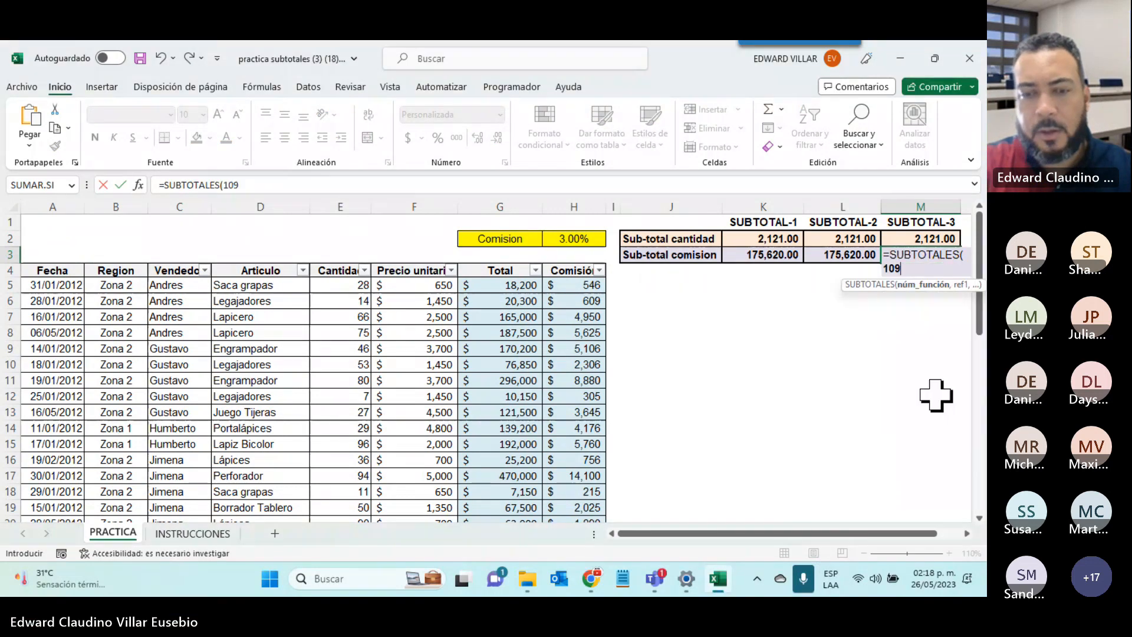
pyautogui.write(',')
pyautogui.click(565, 287)
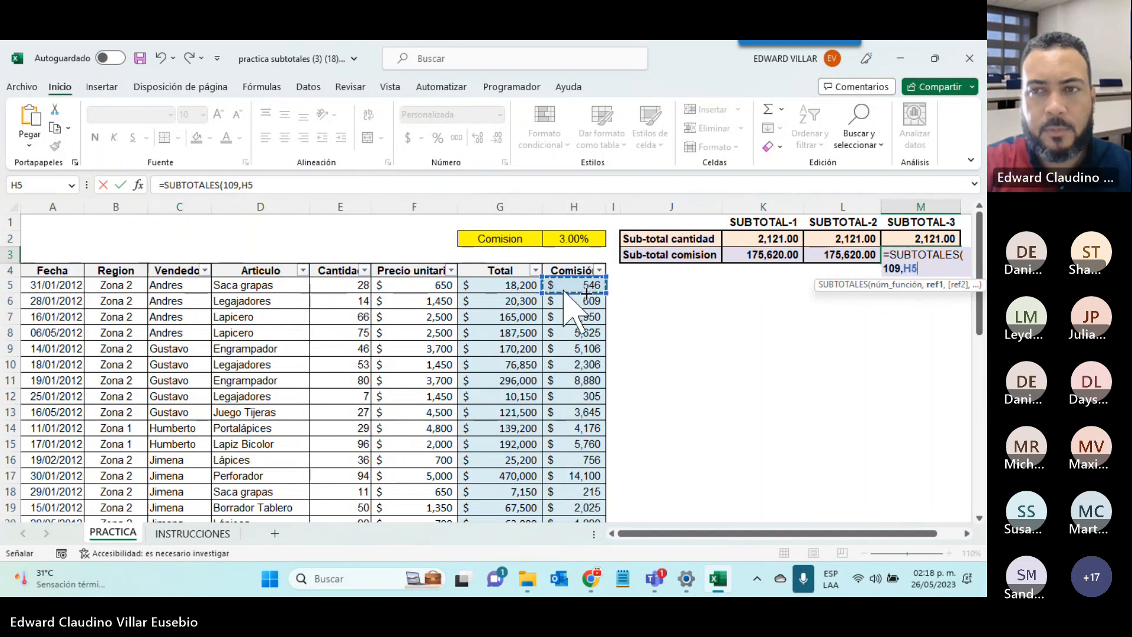
pyautogui.hotkey('ctrl', 'shift', 'Down')
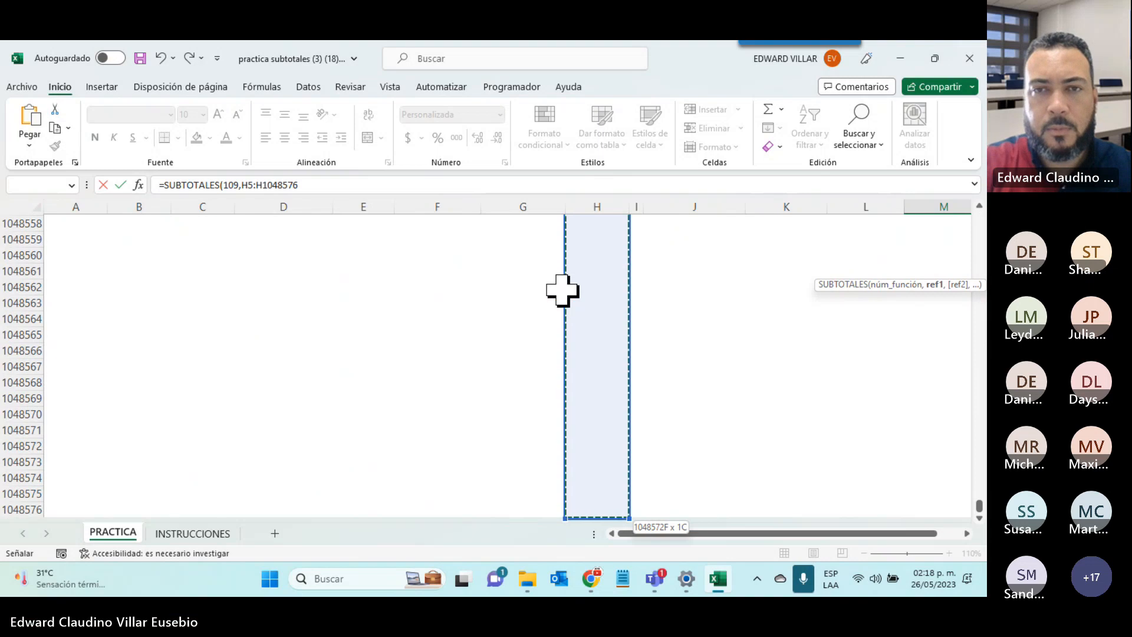
pyautogui.scroll(17, 565, 295)
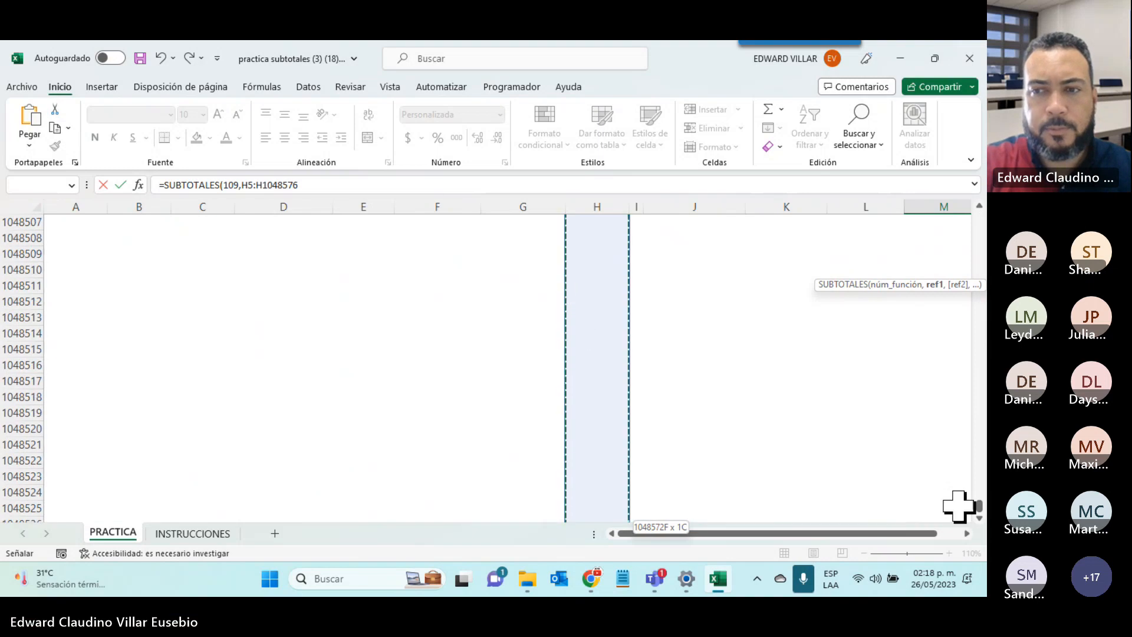
pyautogui.moveTo(979, 506); pyautogui.dragTo(979, 215)
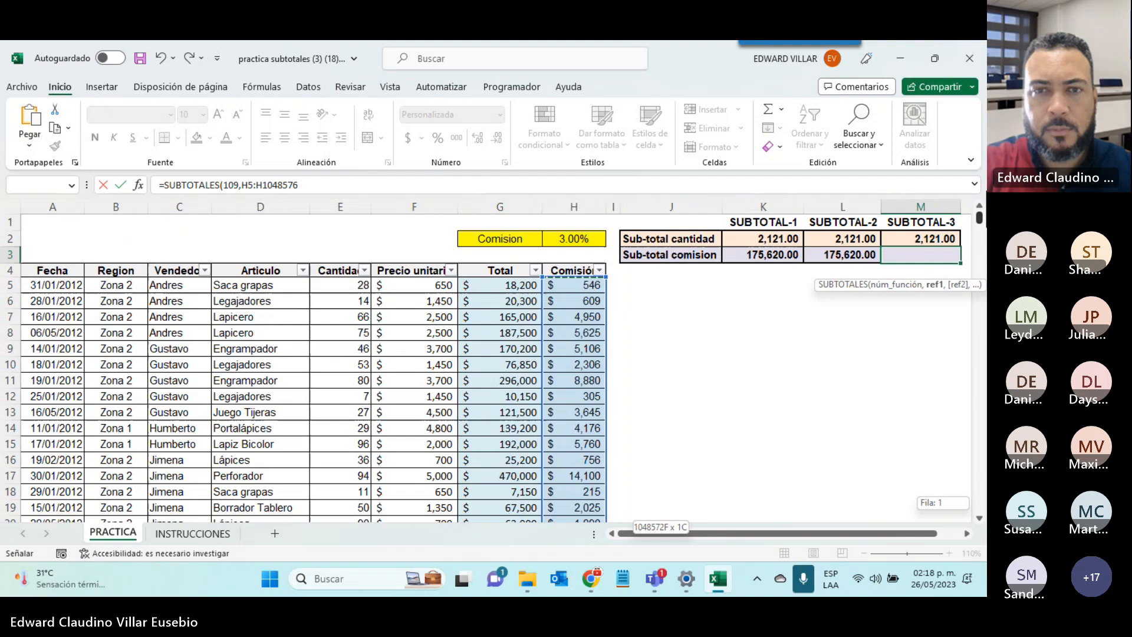
# - Set the M3 formula's reference to the Comisión range H5:H47 and enter the formula
pyautogui.click(578, 286)
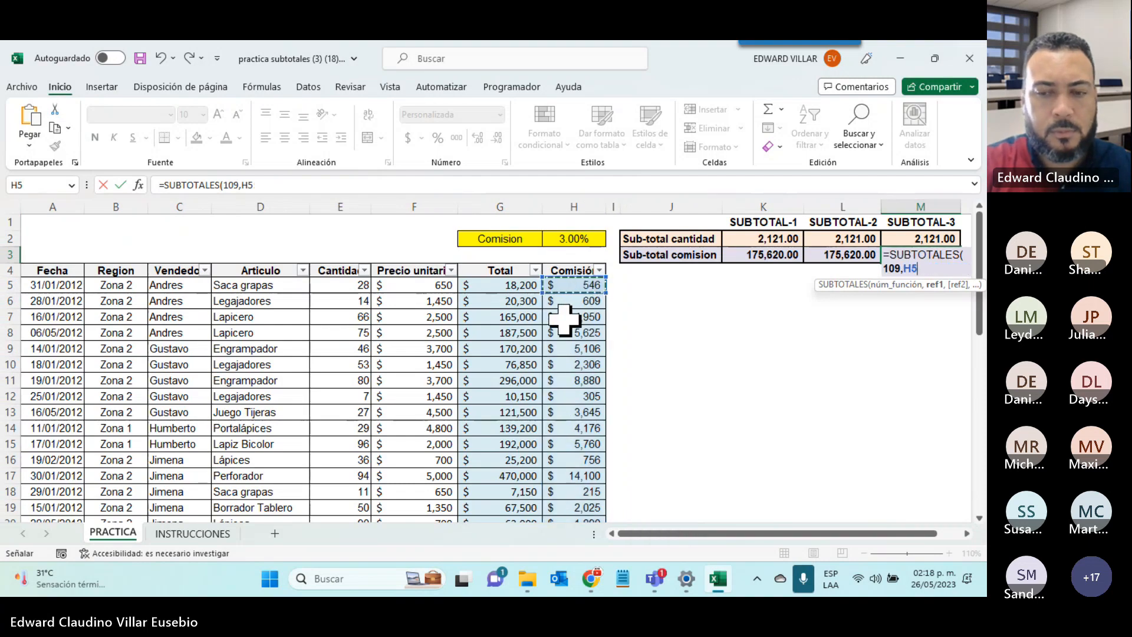
pyautogui.moveTo(565, 319); pyautogui.dragTo(781, 289)
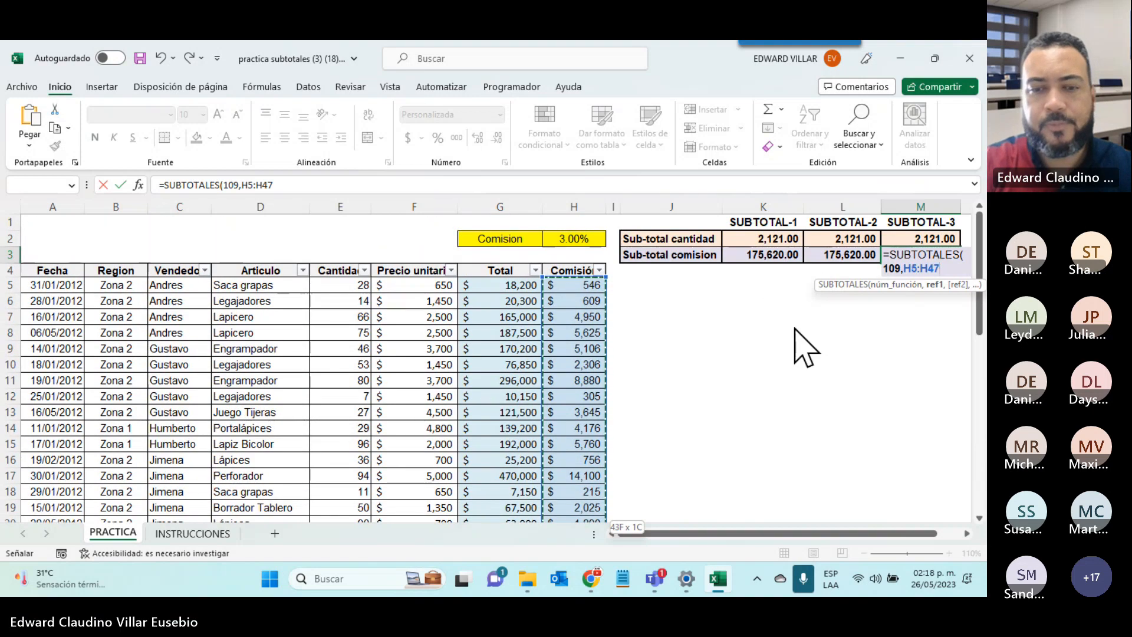
pyautogui.write(')')
pyautogui.press('Return')
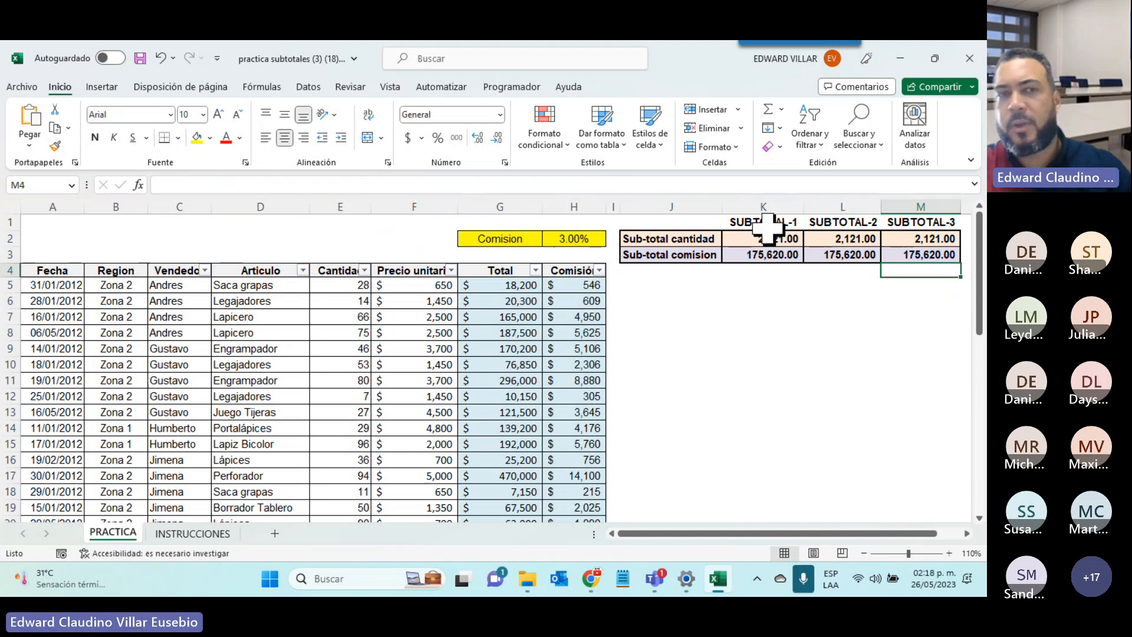
# - Filter the Vendedor column to the first salesperson only to compare the three quantity and commission subtotals
pyautogui.click(205, 270)
pyautogui.click(122, 407)
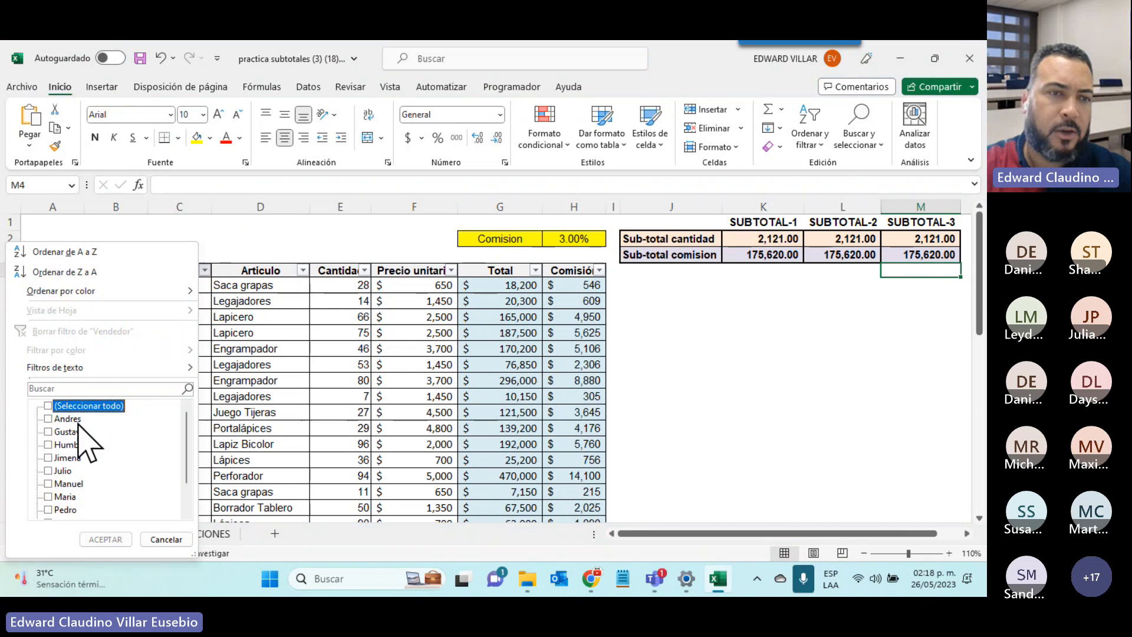
pyautogui.click(68, 418)
pyautogui.click(105, 540)
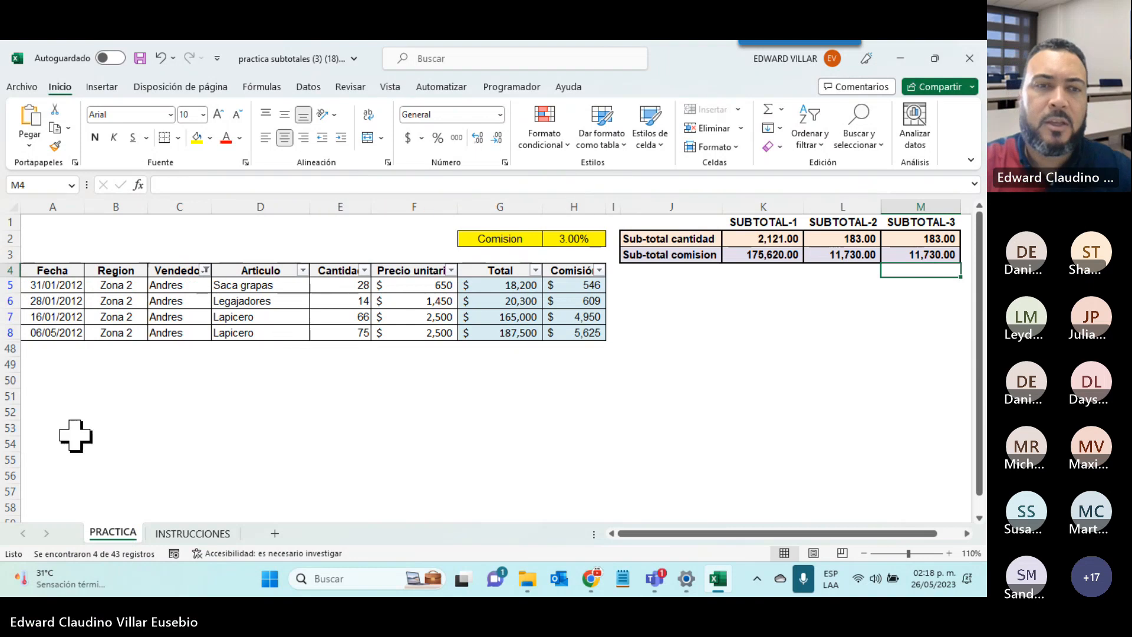
# - Review the numbered tasks on the INSTRUCCIONES sheet, including subtotalling the table at each change in VENDEDOR
pyautogui.click(192, 533)
pyautogui.scroll(-1, 346, 348)
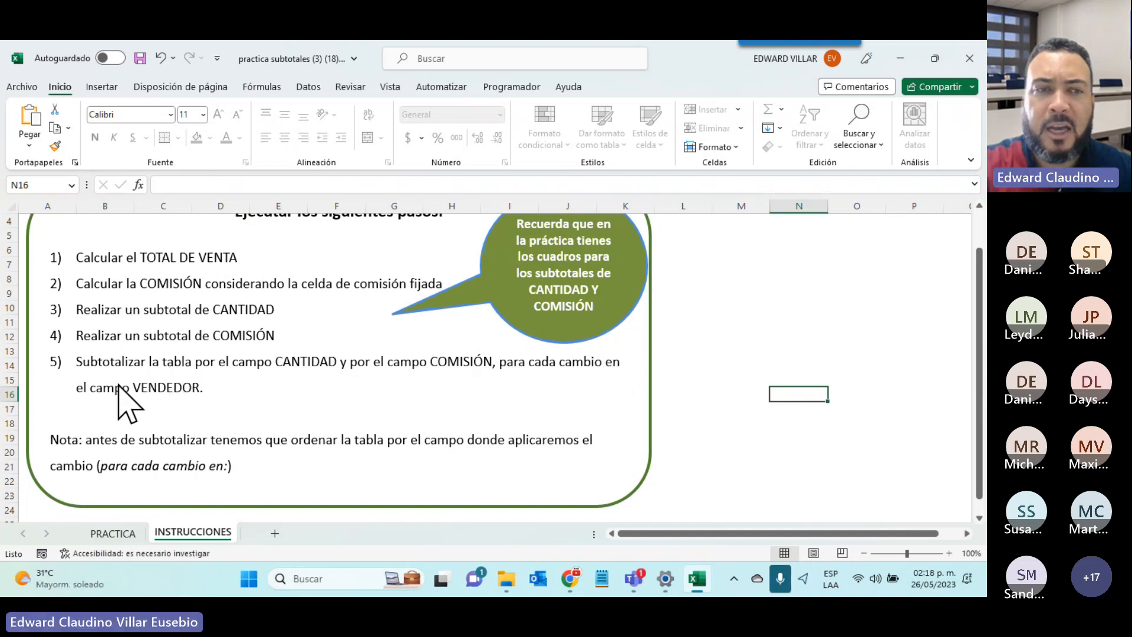
pyautogui.click(901, 58)
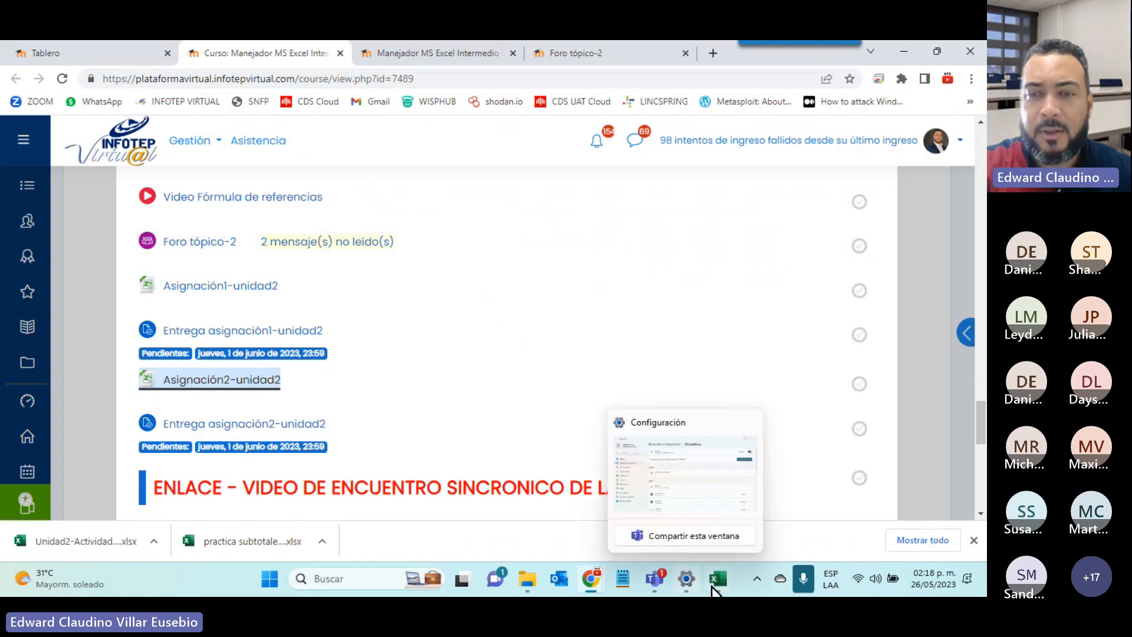
pyautogui.click(715, 584)
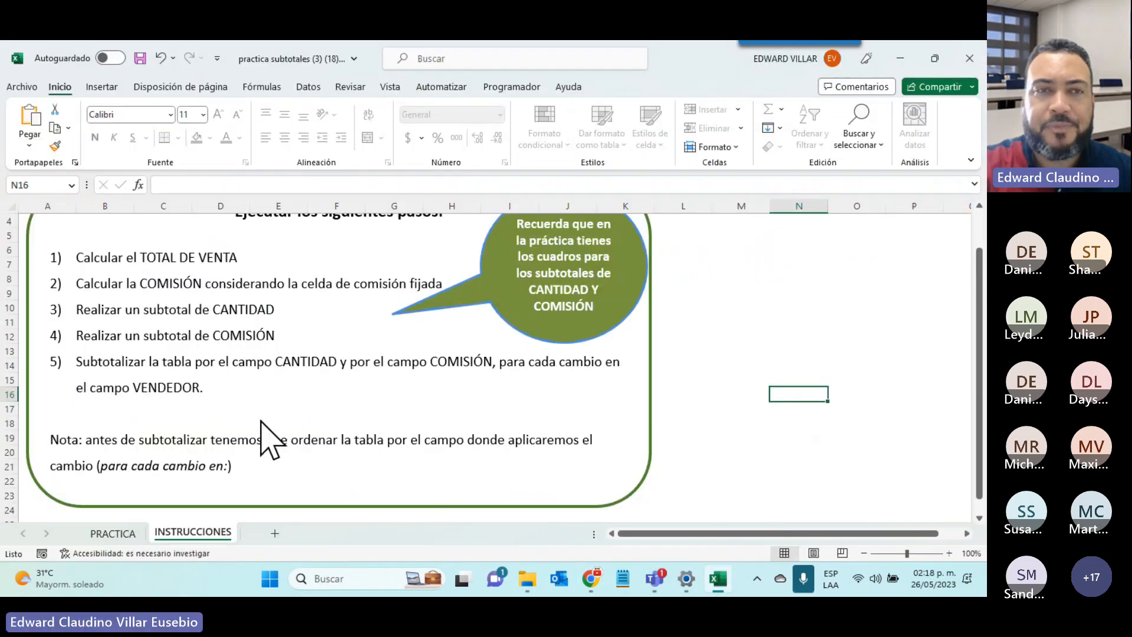
# - Return to the PRACTICA sheet and clear the Vendedor filter
pyautogui.click(121, 534)
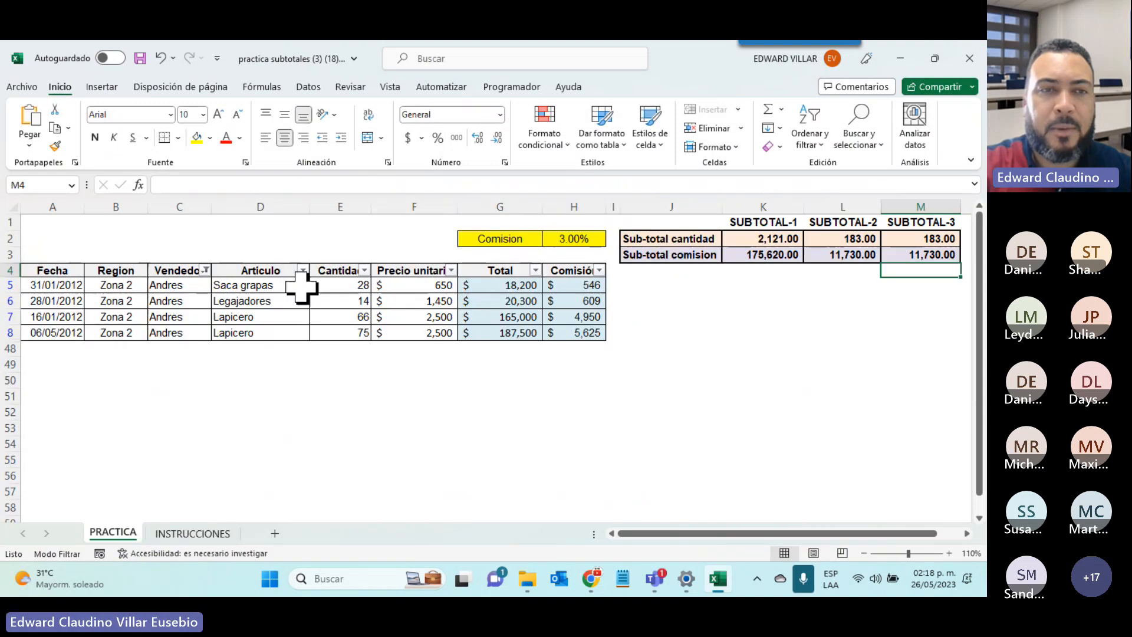
pyautogui.click(204, 270)
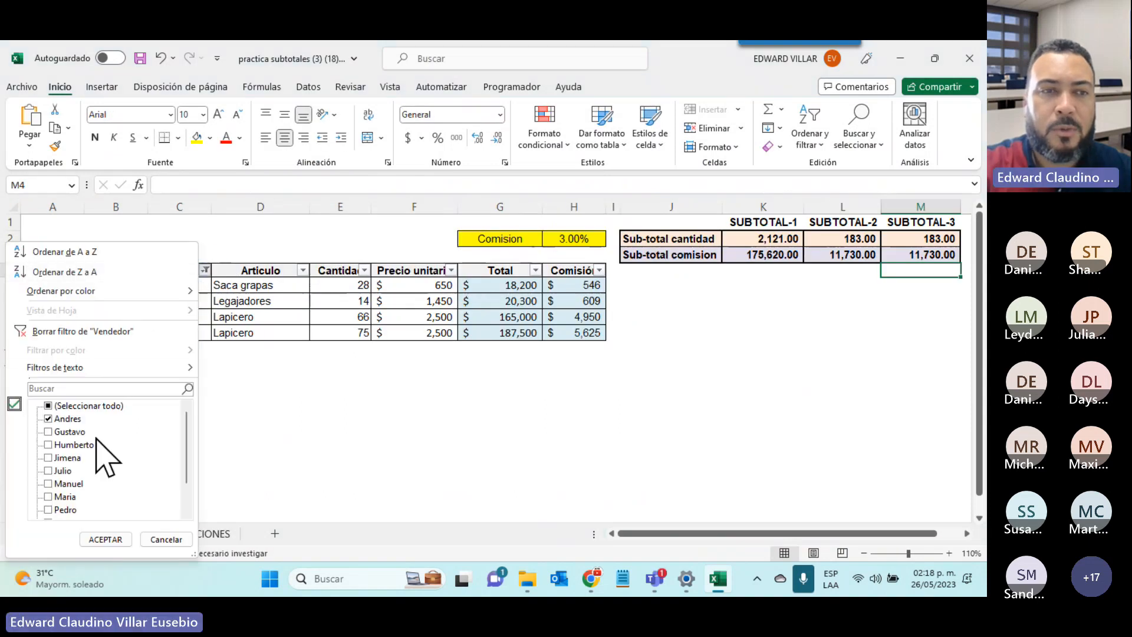
pyautogui.click(91, 331)
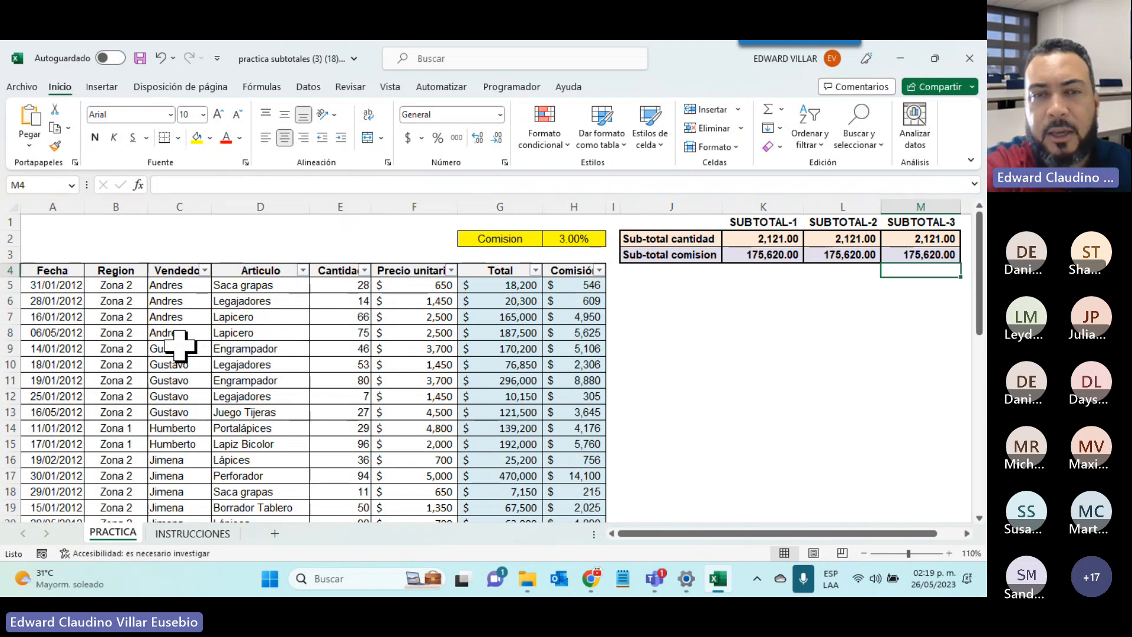
# - Subtotal the sales table at each change in Vendedor, using Suma on Cantidad and Comisión with the summary below the data
pyautogui.click(309, 89)
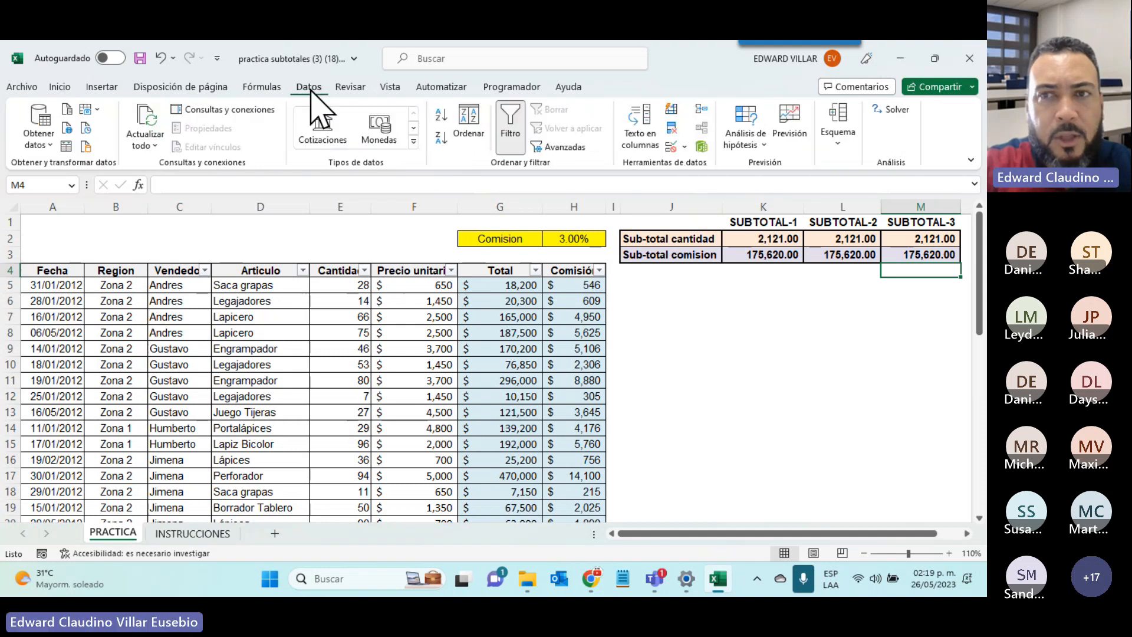
pyautogui.click(838, 142)
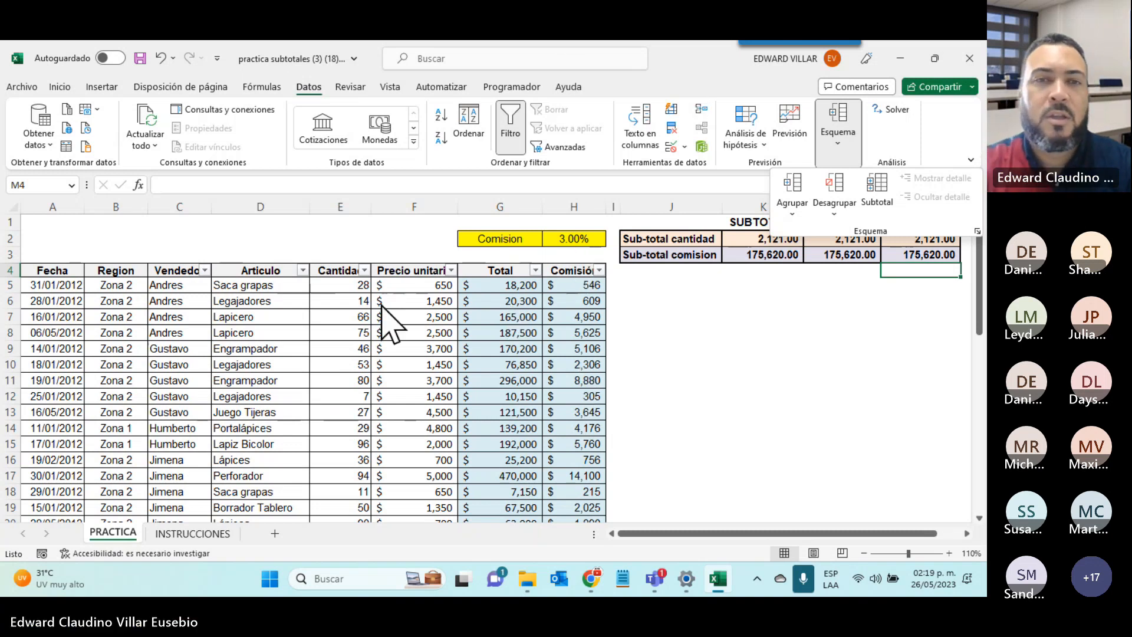
pyautogui.click(358, 342)
pyautogui.click(180, 308)
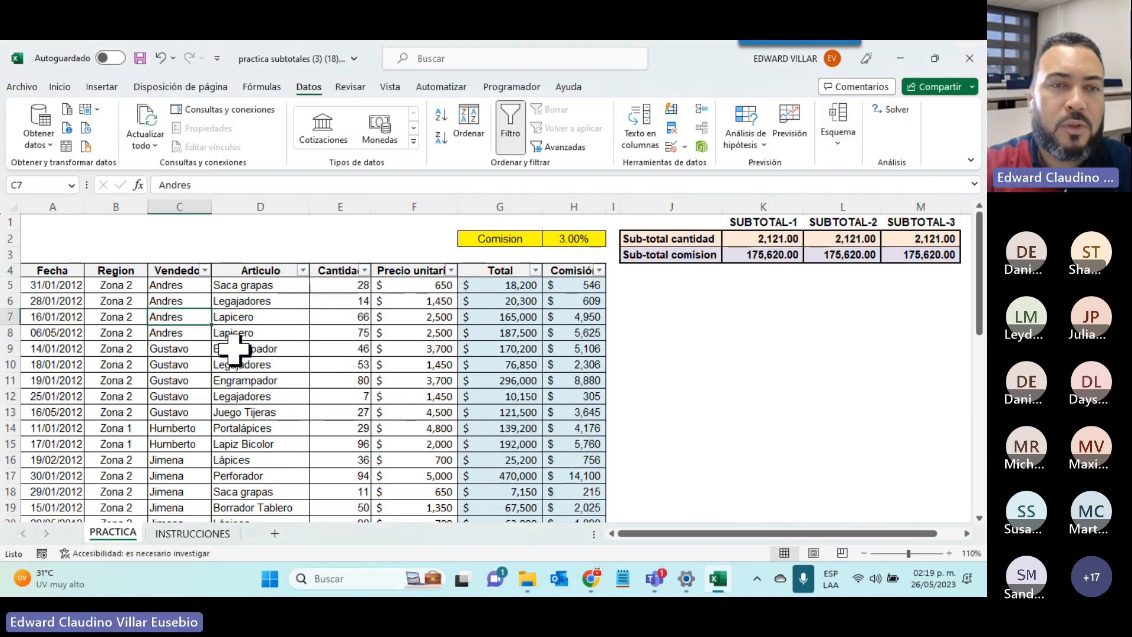
pyautogui.click(316, 353)
pyautogui.click(270, 336)
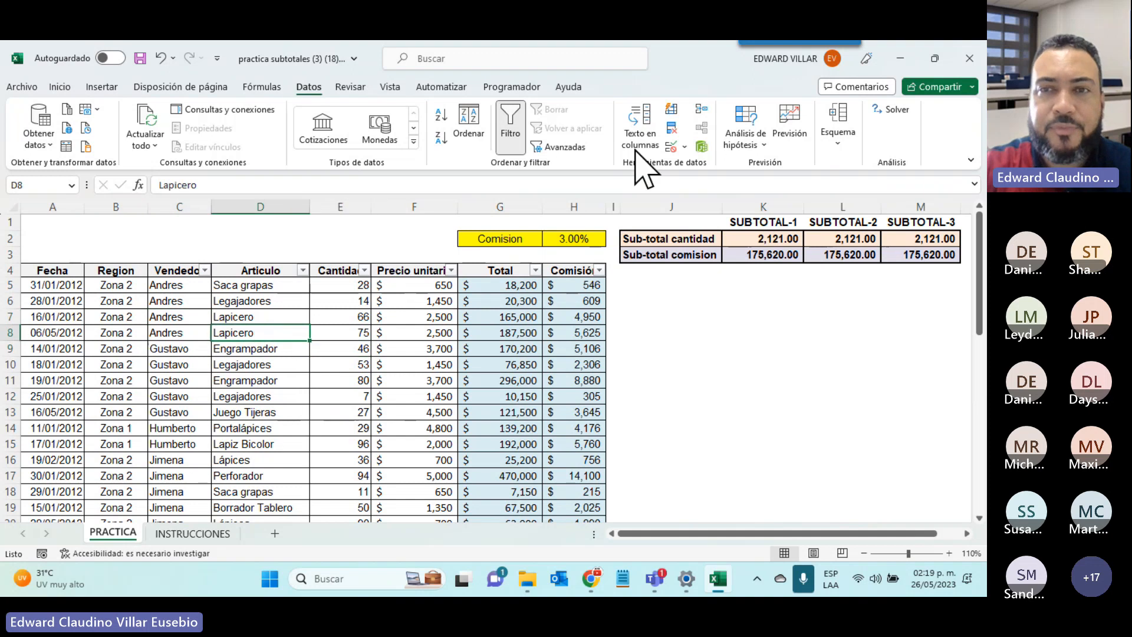
pyautogui.click(840, 140)
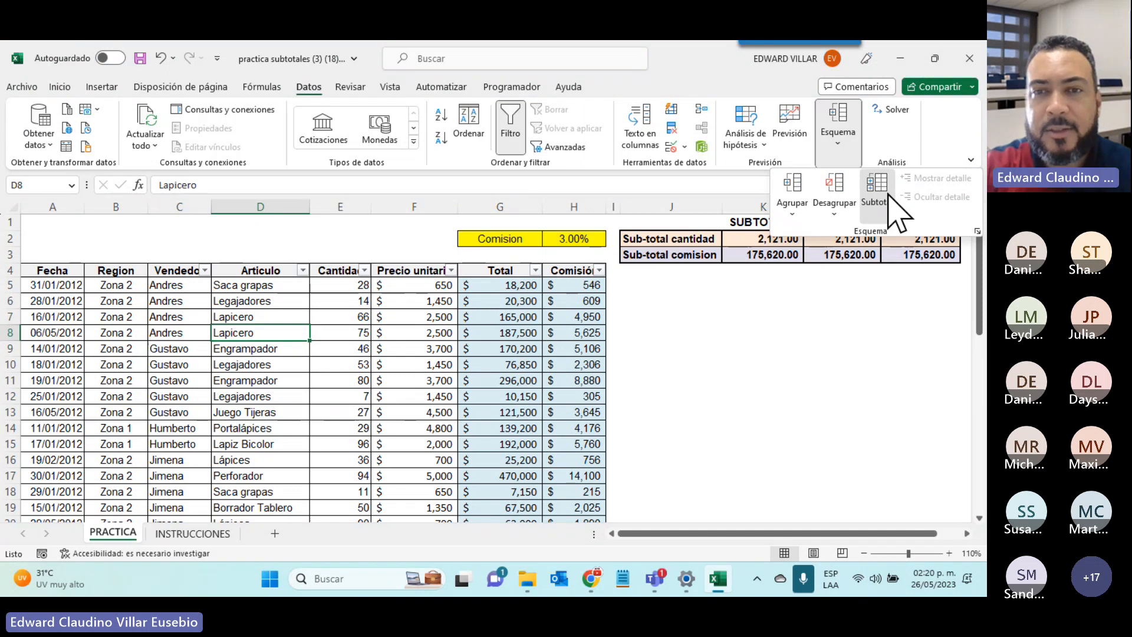
pyautogui.click(876, 192)
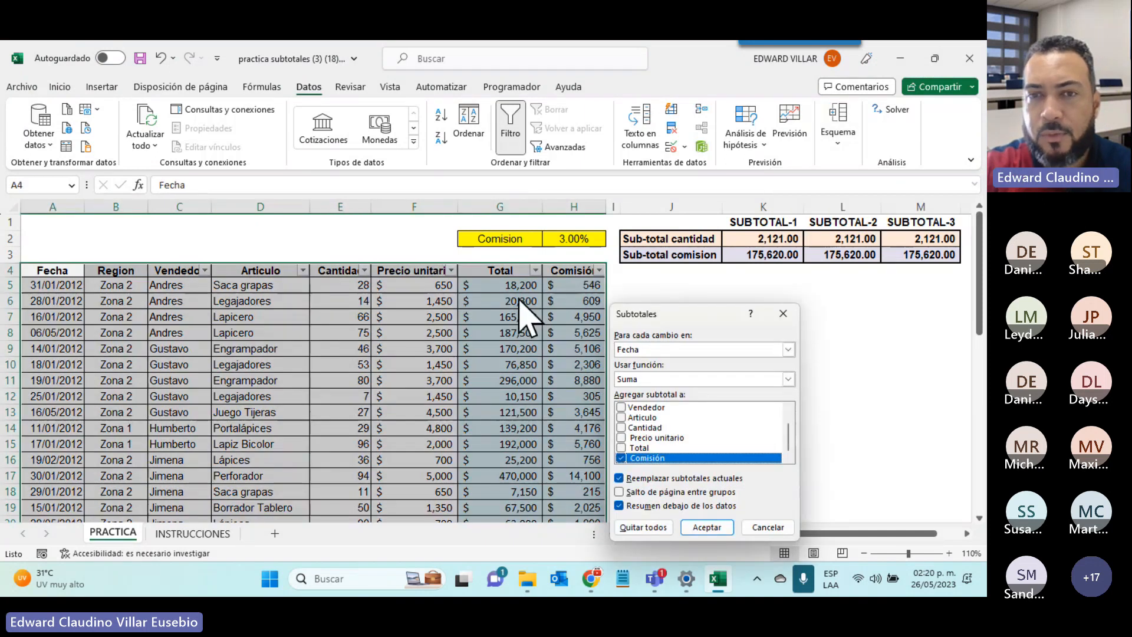
pyautogui.moveTo(666, 310); pyautogui.dragTo(668, 74)
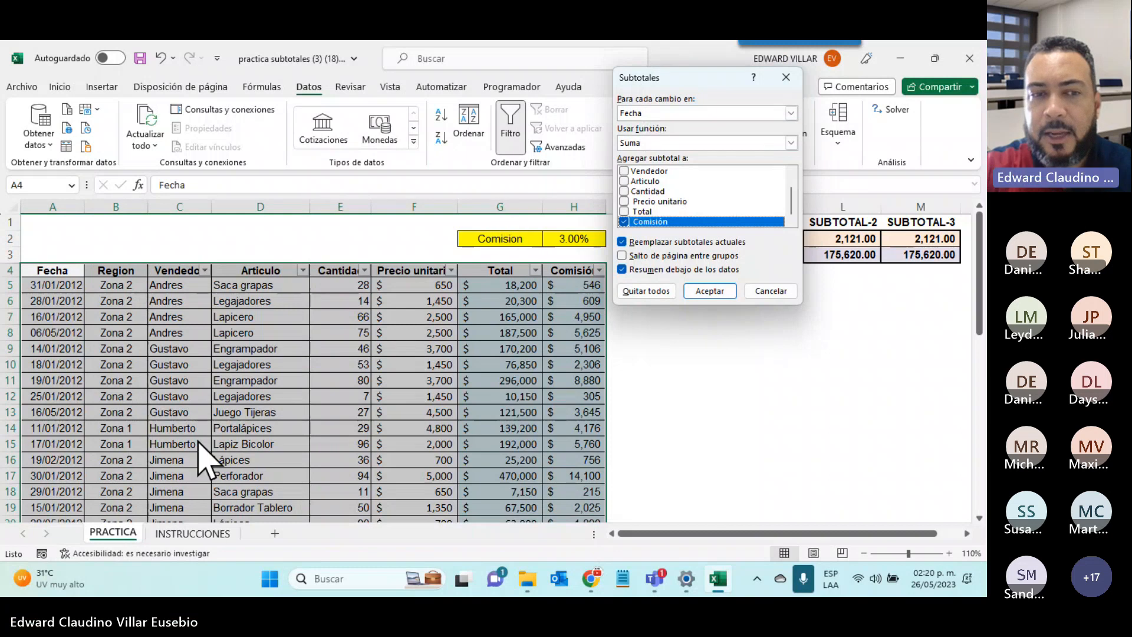
pyautogui.click(702, 113)
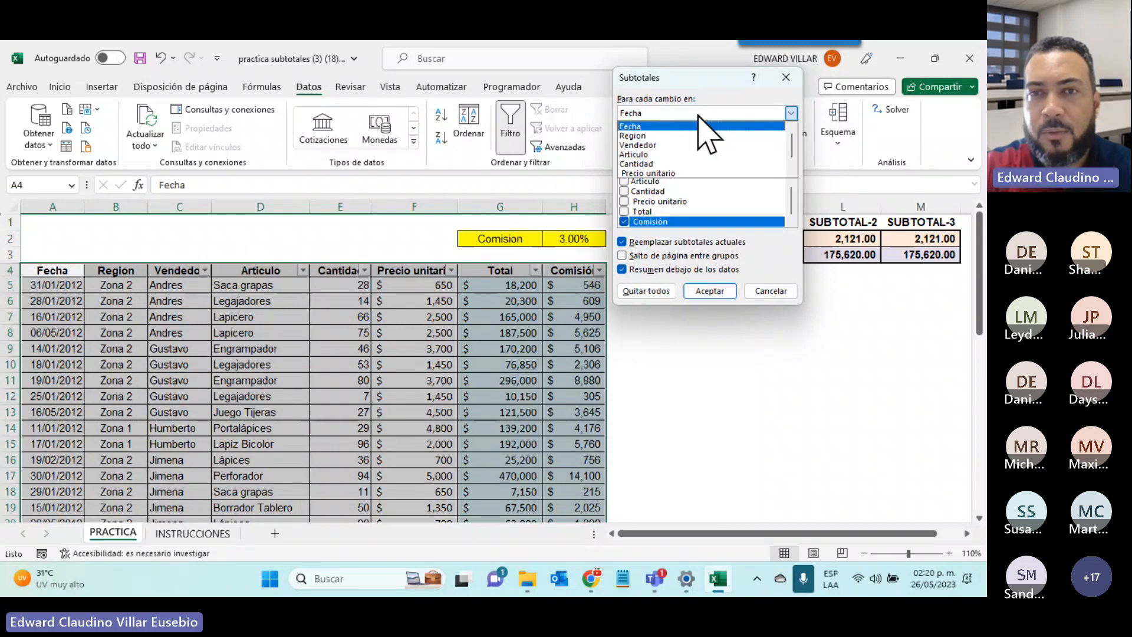
pyautogui.click(678, 145)
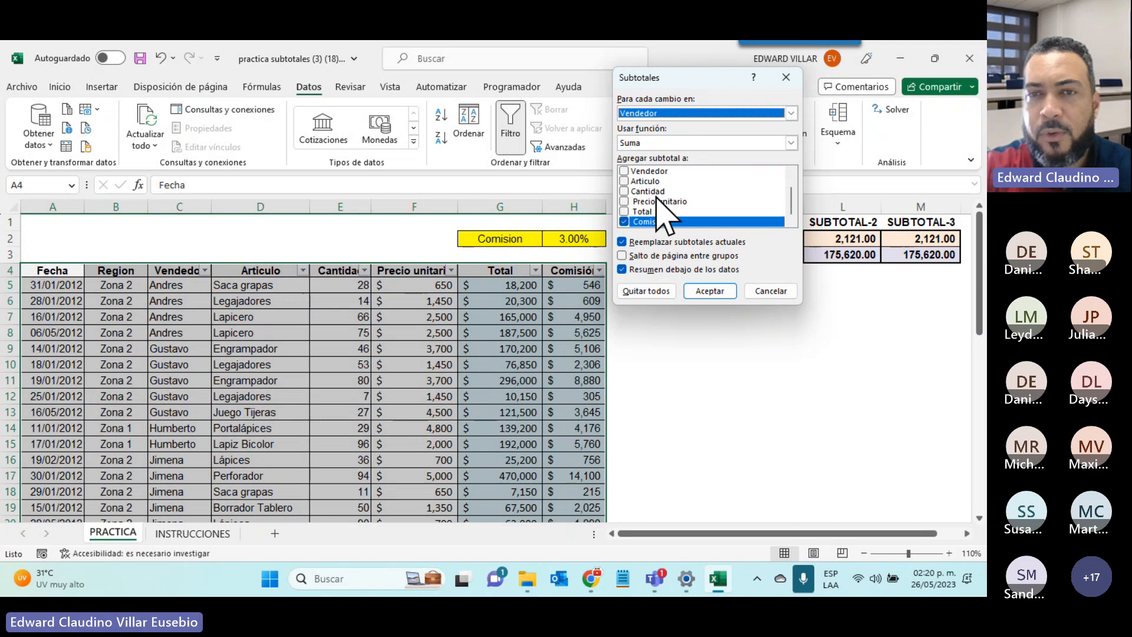
pyautogui.click(626, 191)
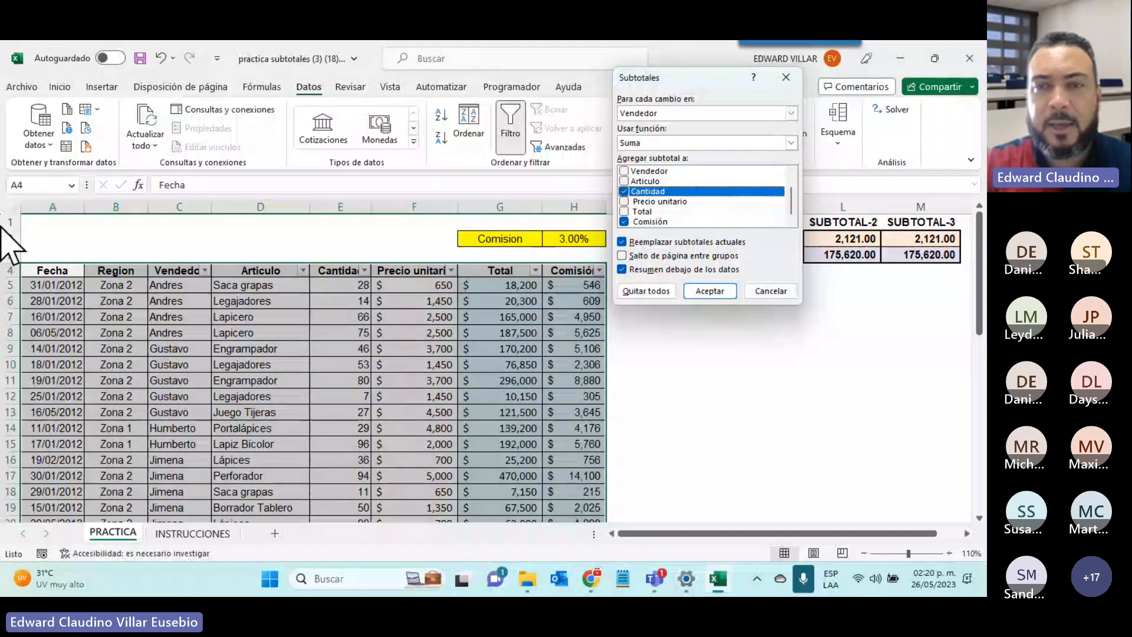
pyautogui.click(710, 291)
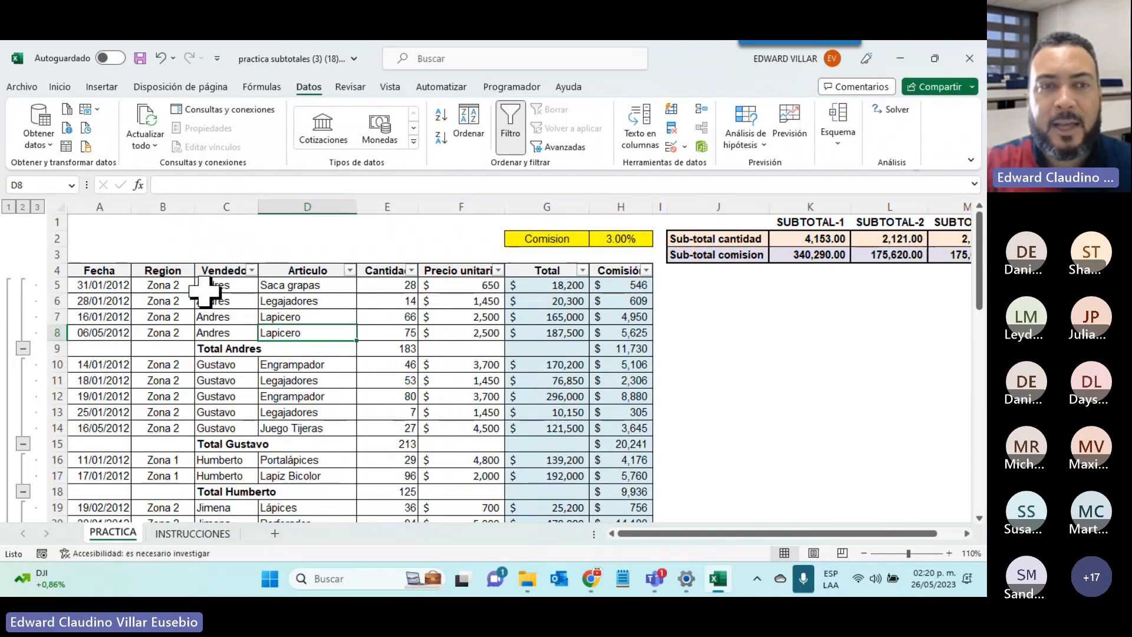
# - Examine the first salesperson's total row, its SUBTOTALES formulas in Cantidad and Comisión, and the records it groups
pyautogui.click(206, 347)
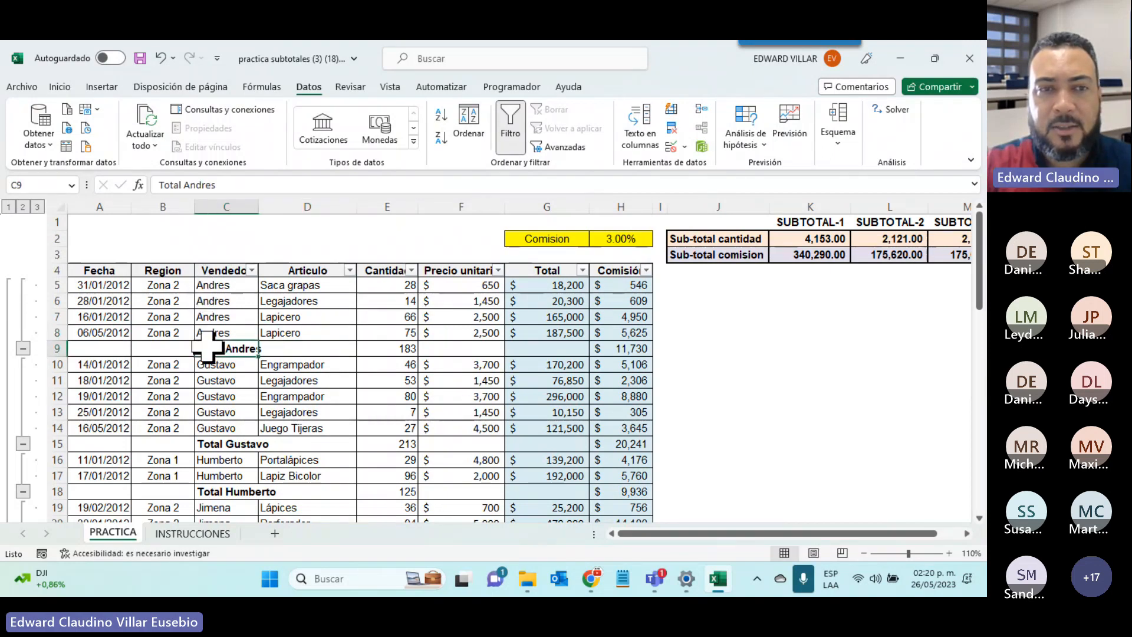
pyautogui.click(386, 348)
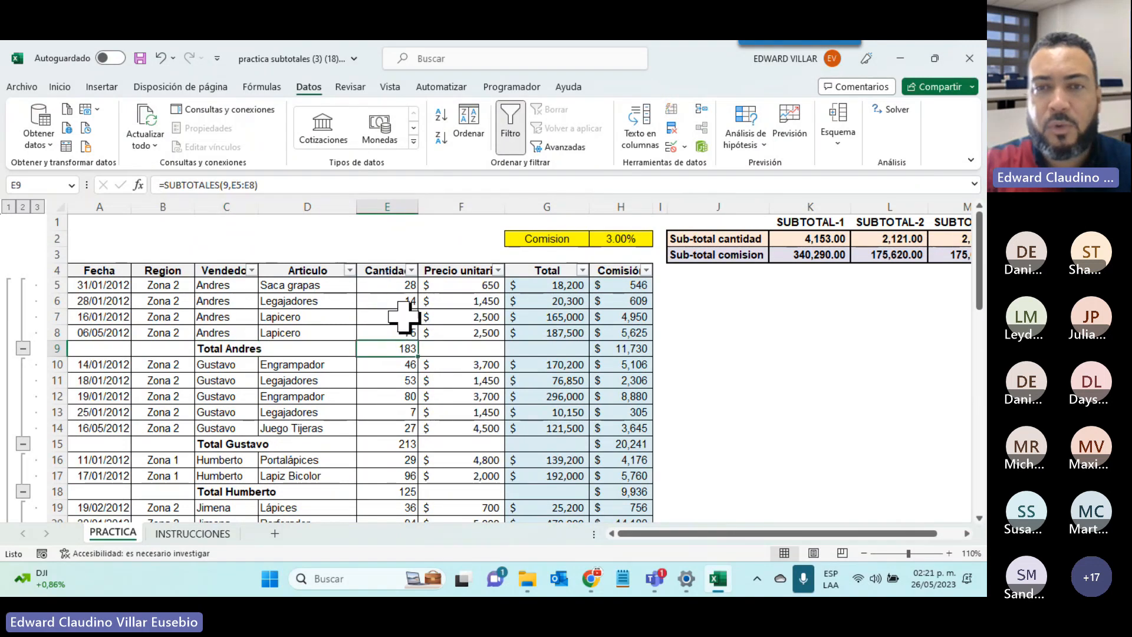
pyautogui.click(612, 350)
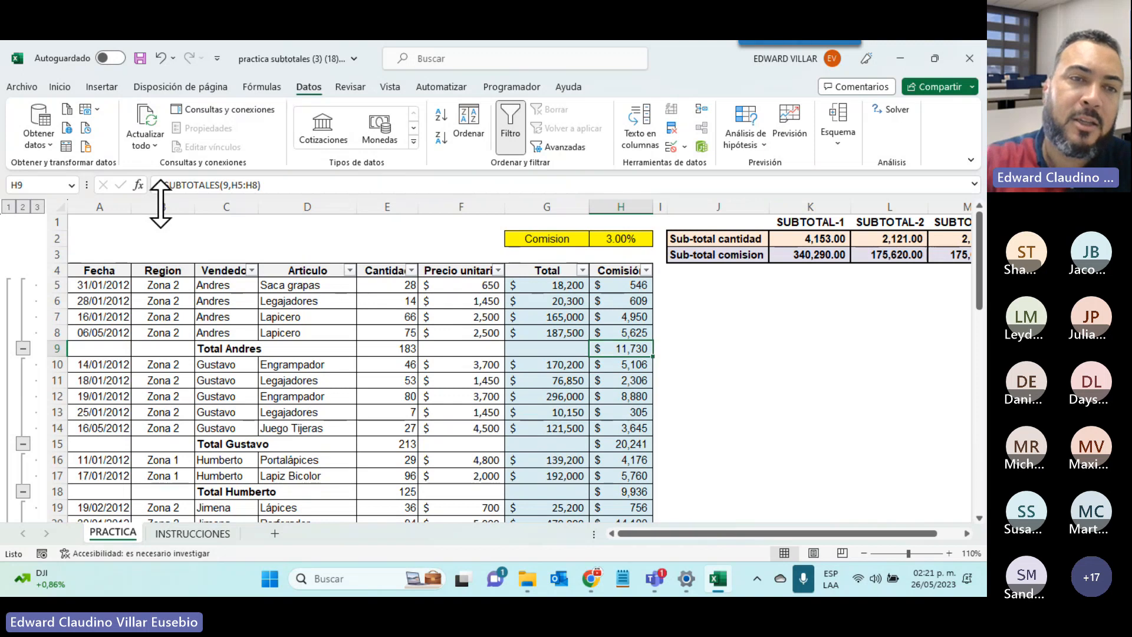
pyautogui.click(206, 287)
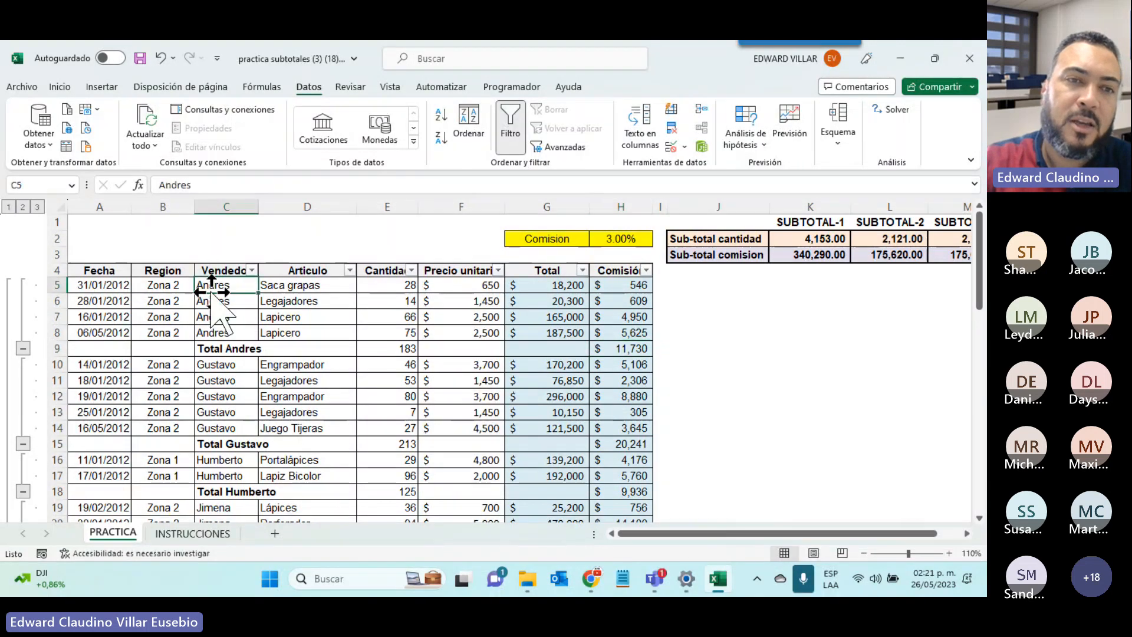
pyautogui.click(226, 302)
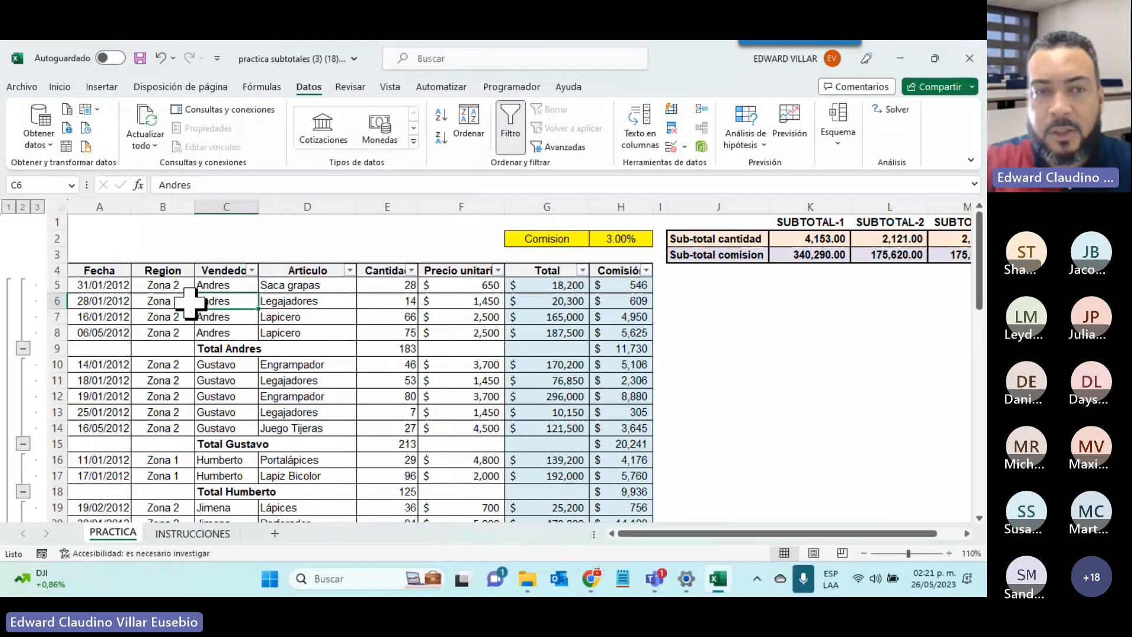
pyautogui.click(220, 318)
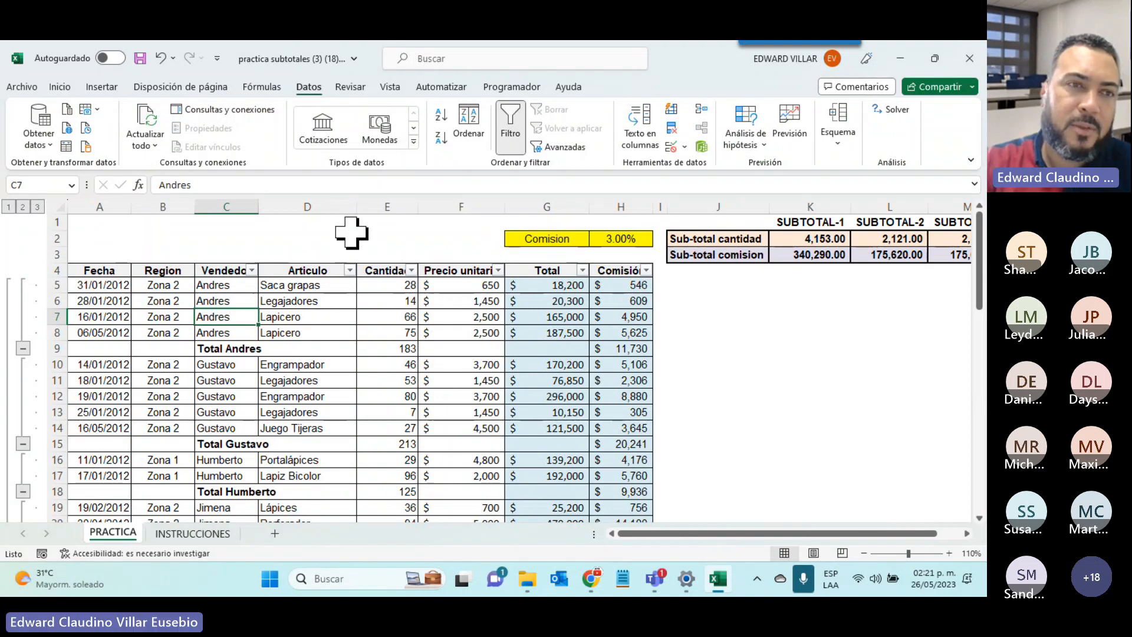
# - Collapse the outline to level 2 and expand the detail rows of the first two salespeople only
pyautogui.click(23, 207)
pyautogui.moveTo(731, 534); pyautogui.dragTo(778, 537)
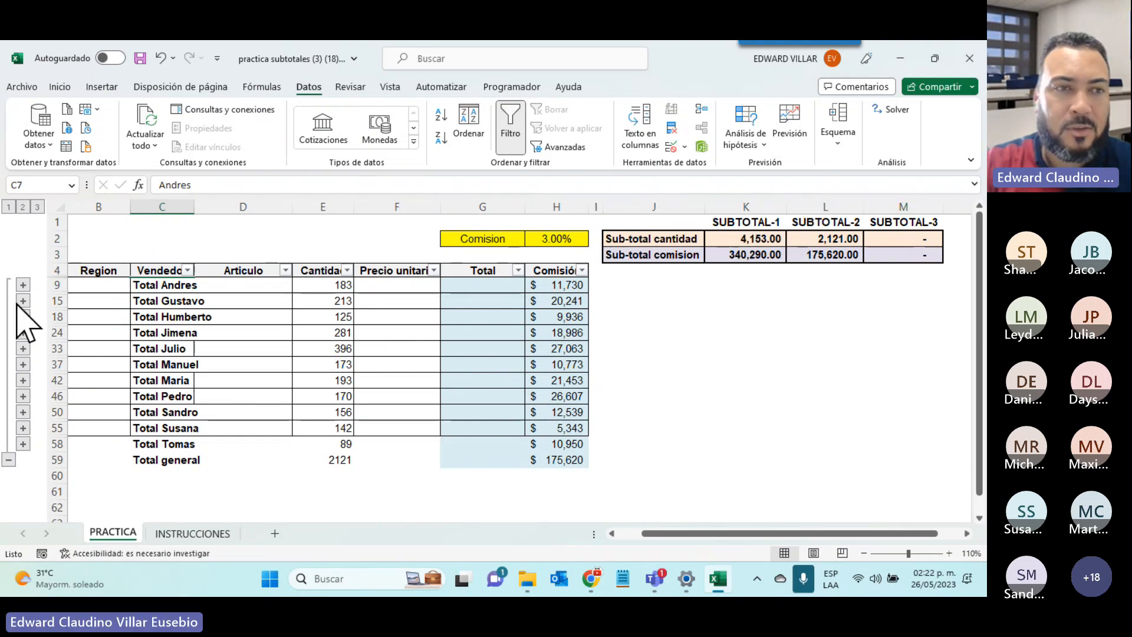
pyautogui.click(23, 286)
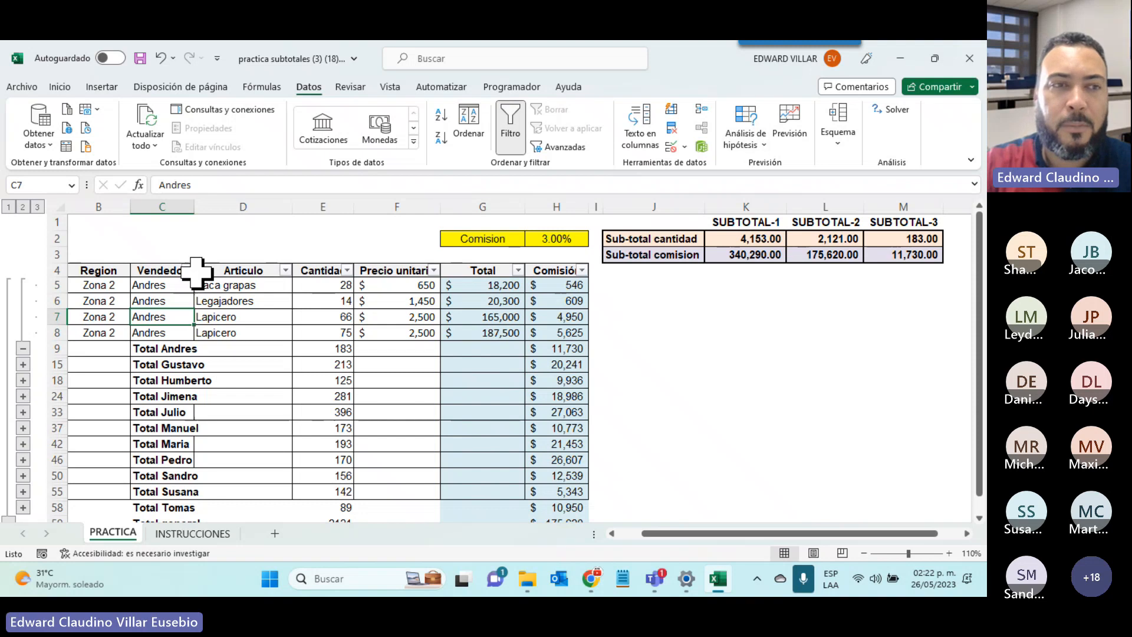
pyautogui.click(23, 365)
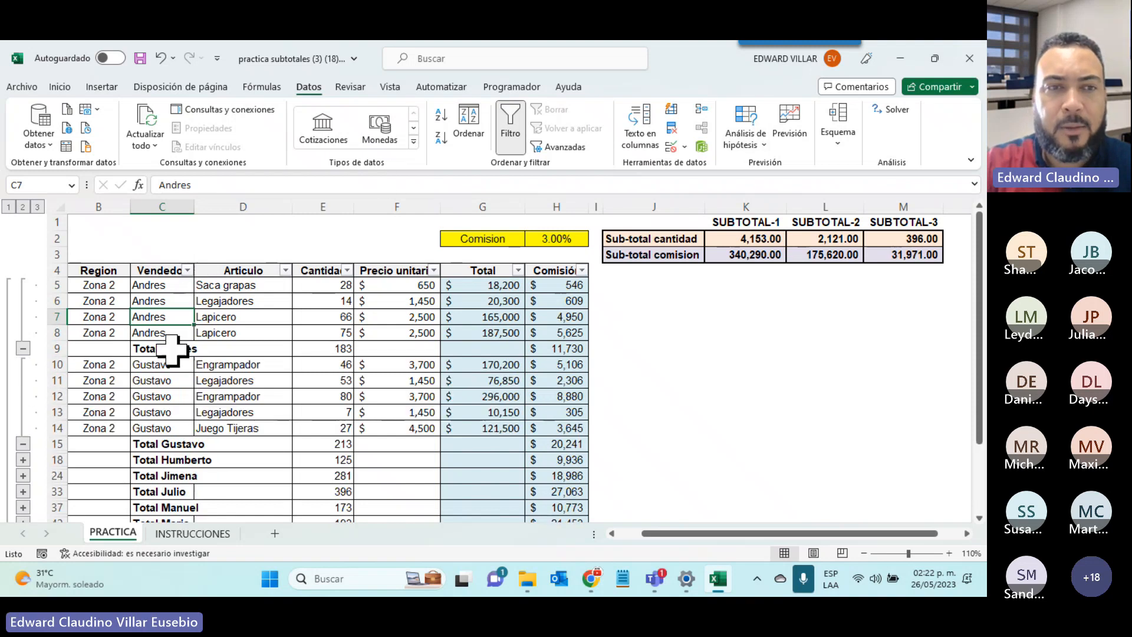
# - Compare the two expanded salespeople's total rows with the SUBTOTAL-3 results, and examine the Total general row
pyautogui.moveTo(152, 349); pyautogui.dragTo(560, 349)
pyautogui.moveTo(188, 448); pyautogui.dragTo(559, 453)
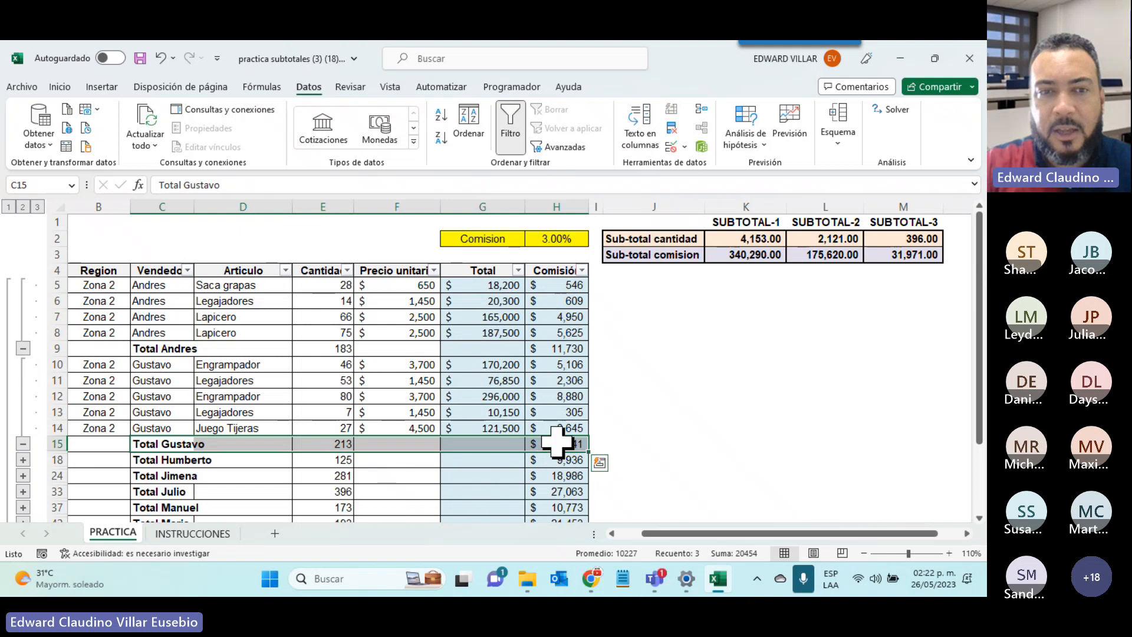
pyautogui.moveTo(906, 244); pyautogui.dragTo(898, 261)
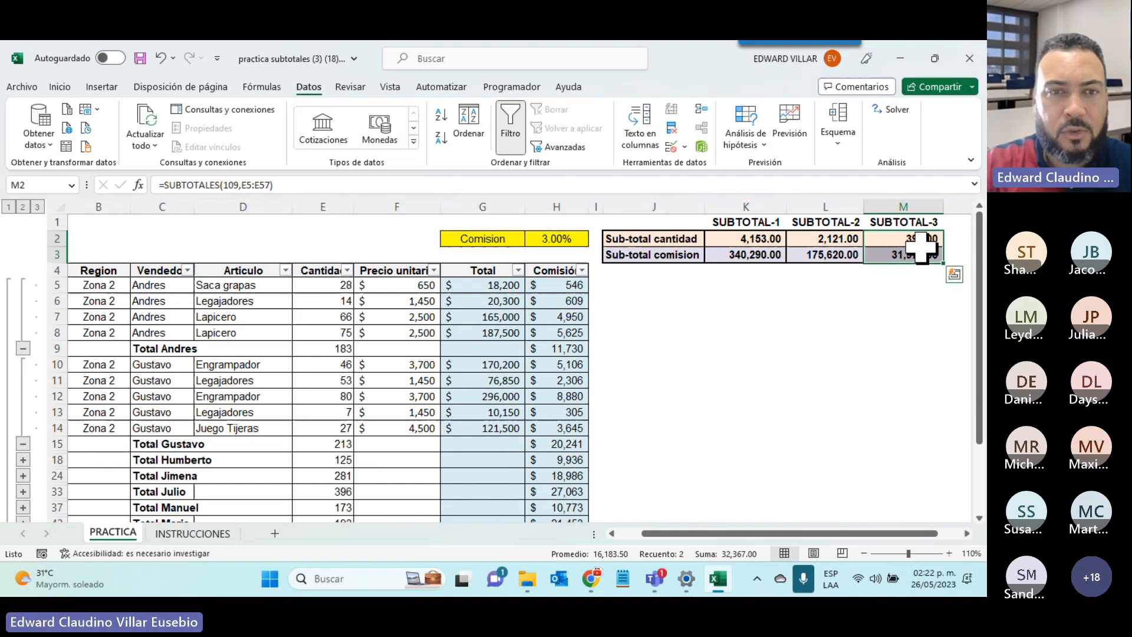
pyautogui.click(322, 348)
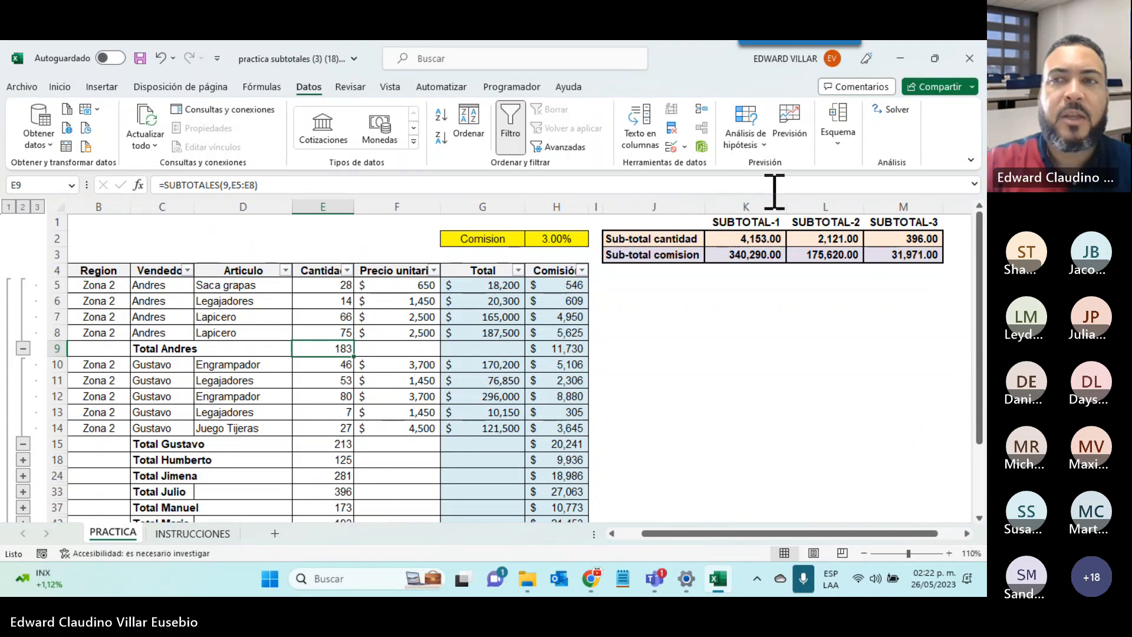
pyautogui.scroll(-1, 619, 197)
pyautogui.scroll(-2, 536, 279)
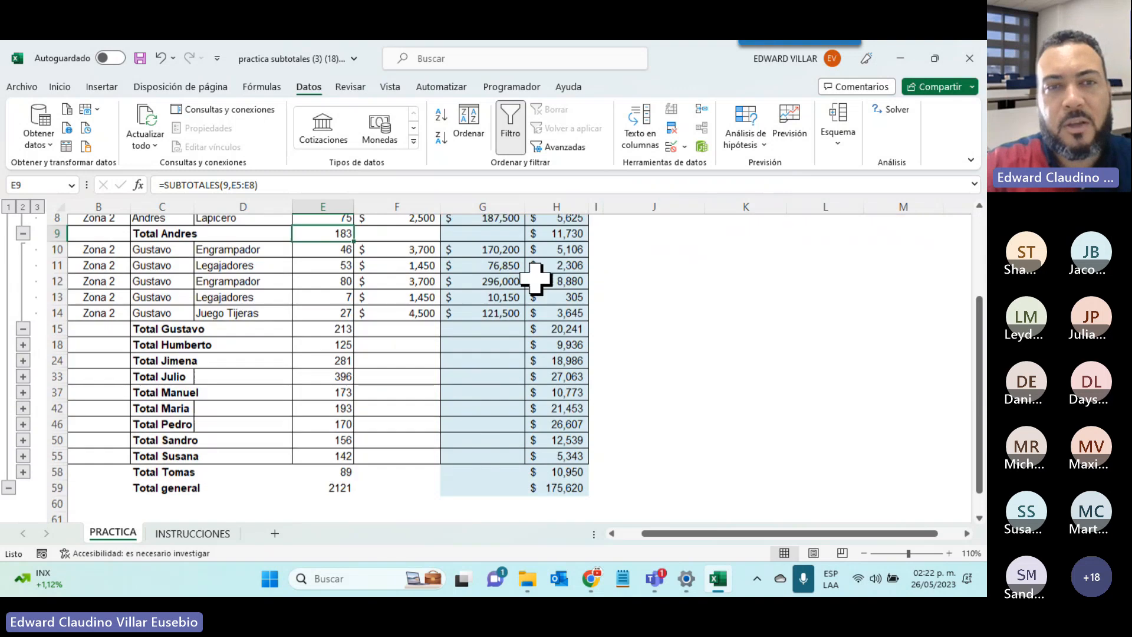
pyautogui.scroll(-3, 535, 279)
pyautogui.scroll(2, 525, 299)
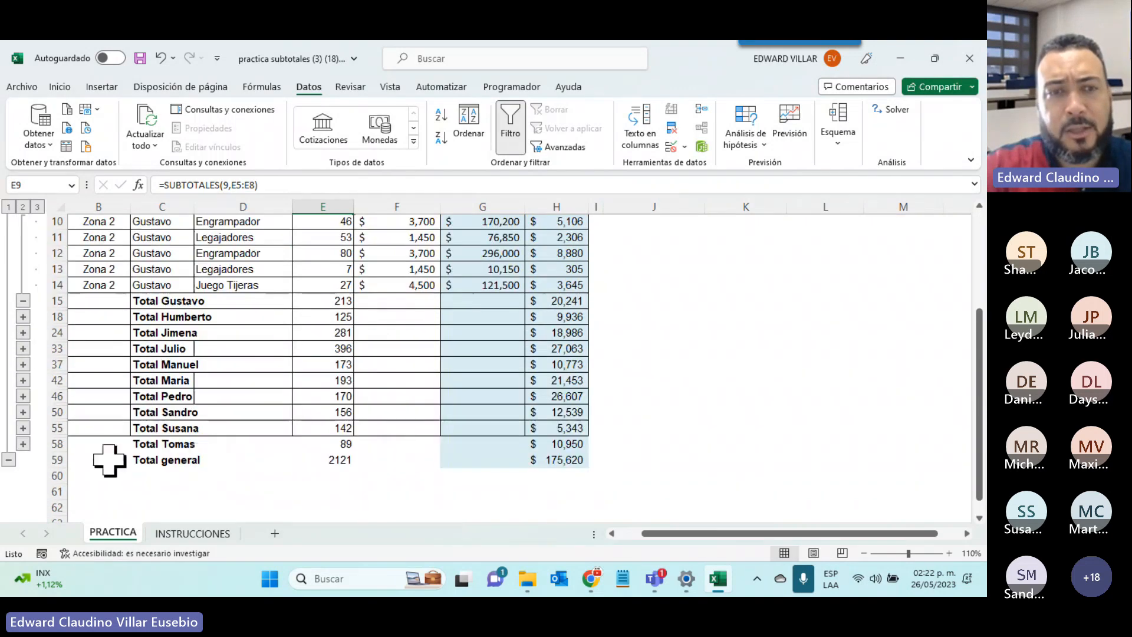
pyautogui.moveTo(132, 458); pyautogui.dragTo(568, 458)
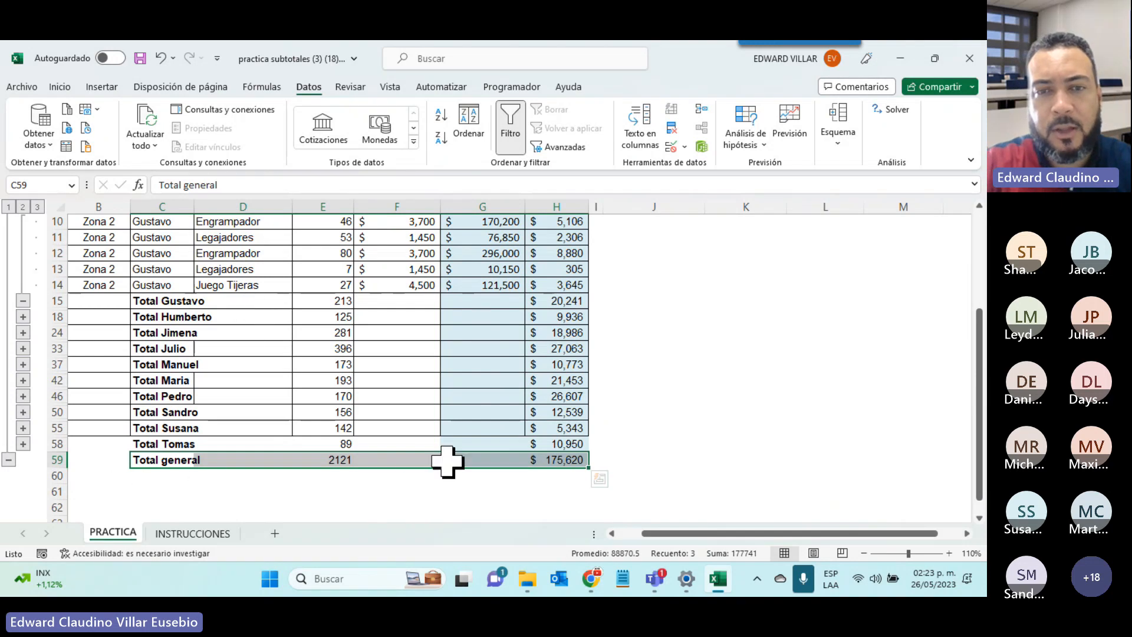
# - Check the SUBTOTAL-1 formulas in K2 and K3 against the first salesperson's total row
pyautogui.scroll(3, 539, 455)
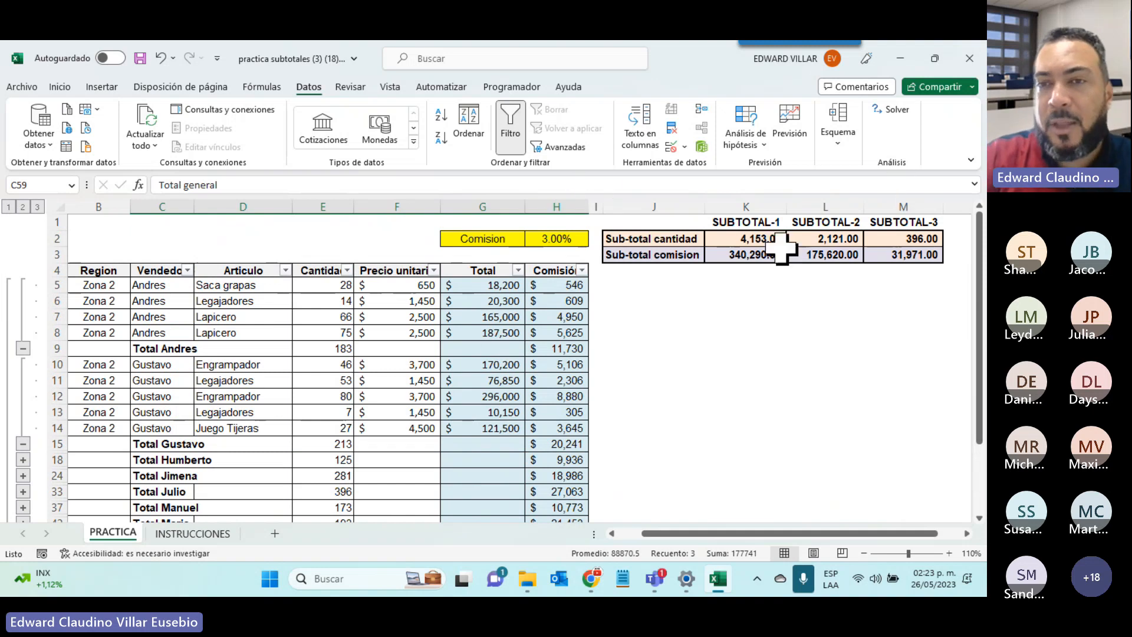
pyautogui.click(744, 239)
pyautogui.click(736, 254)
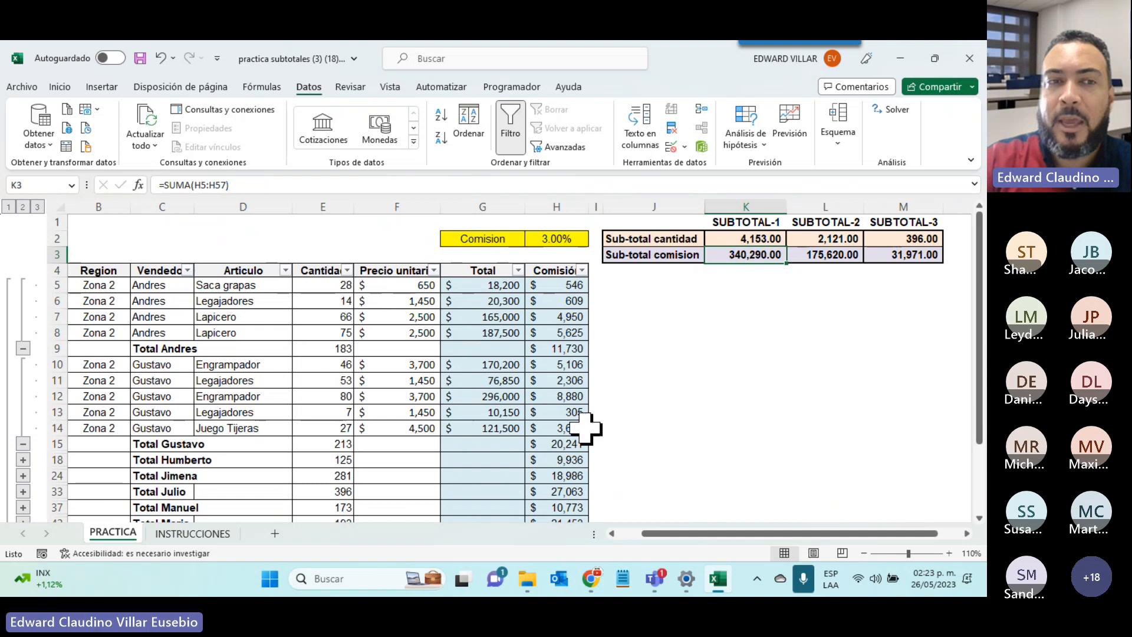
pyautogui.moveTo(162, 353); pyautogui.dragTo(566, 348)
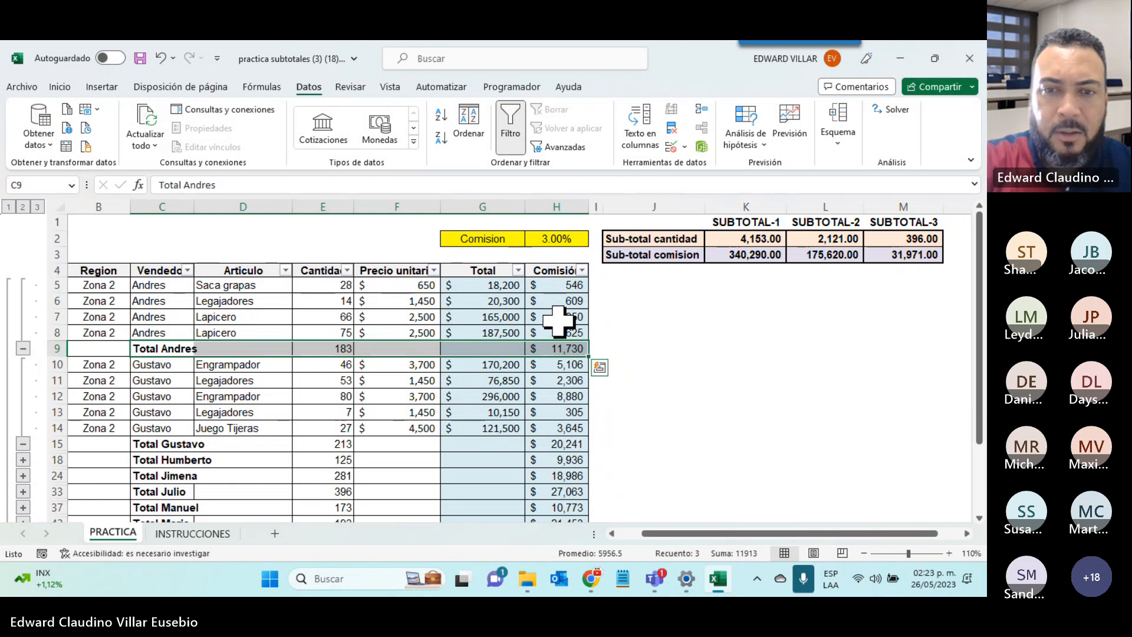
# - Switch to the Teams meeting window to check on the participants, and minimize it again
pyautogui.click(656, 580)
pyautogui.click(645, 466)
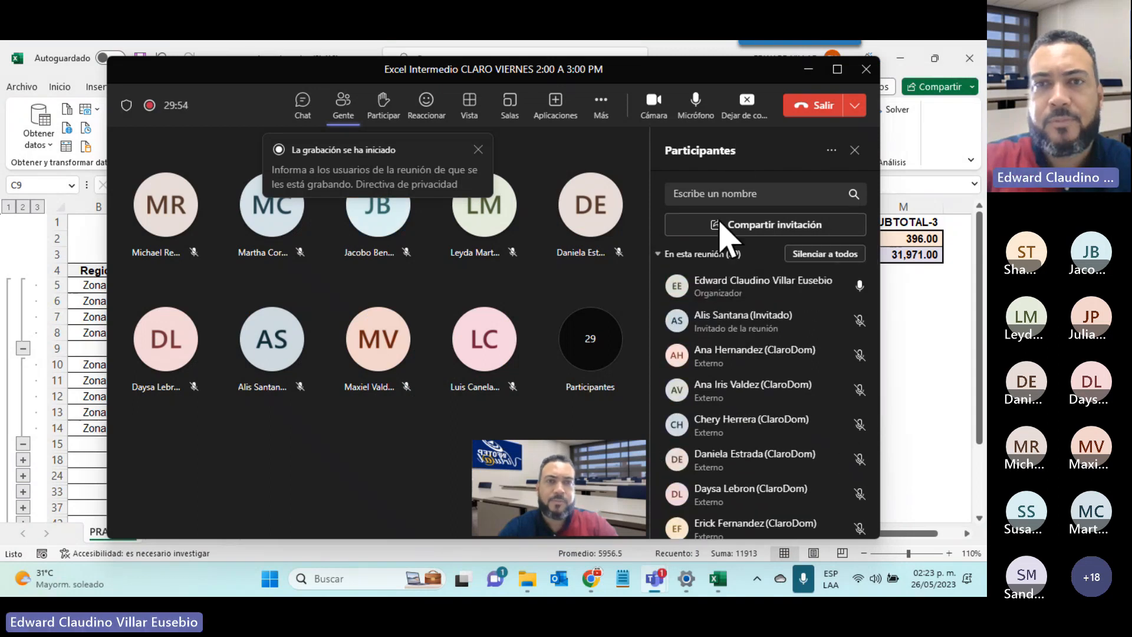
pyautogui.click(808, 69)
# - Open the downloaded Unidad2-Actividad2 workbook from Chrome and read through its Instrucciones sheet before going to the Datos sheet
pyautogui.click(907, 47)
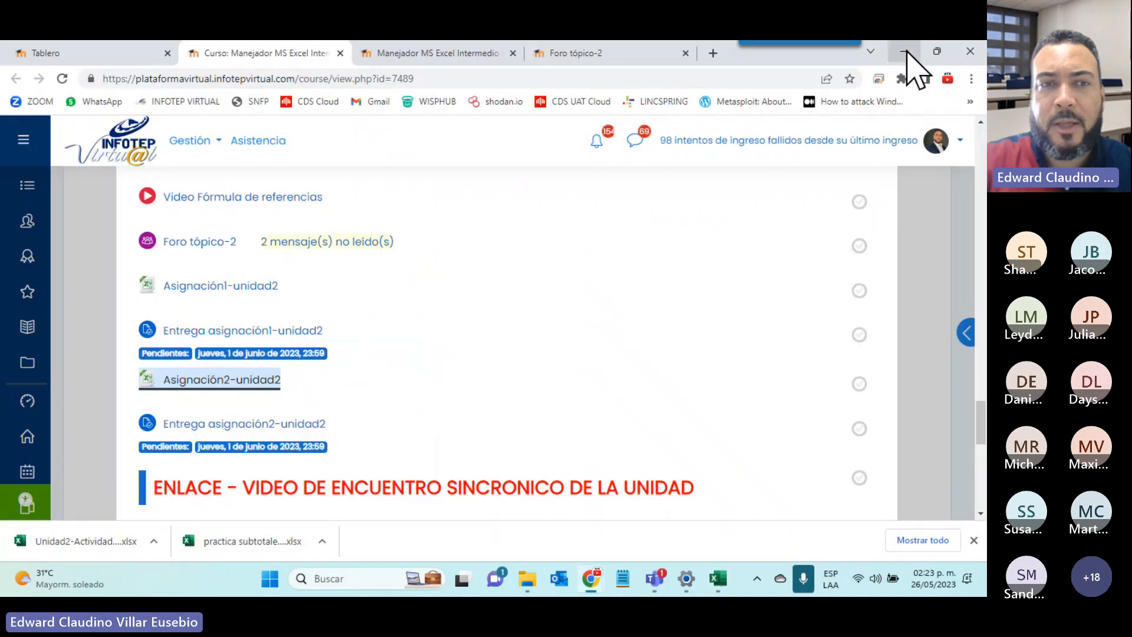
pyautogui.click(77, 541)
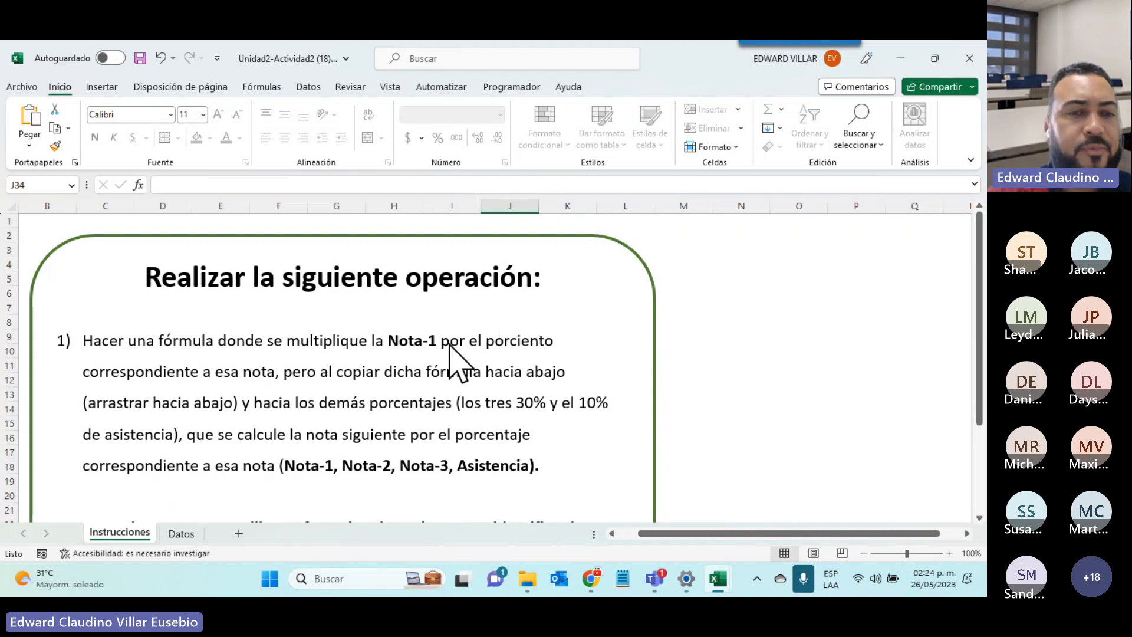
pyautogui.scroll(-3, 451, 360)
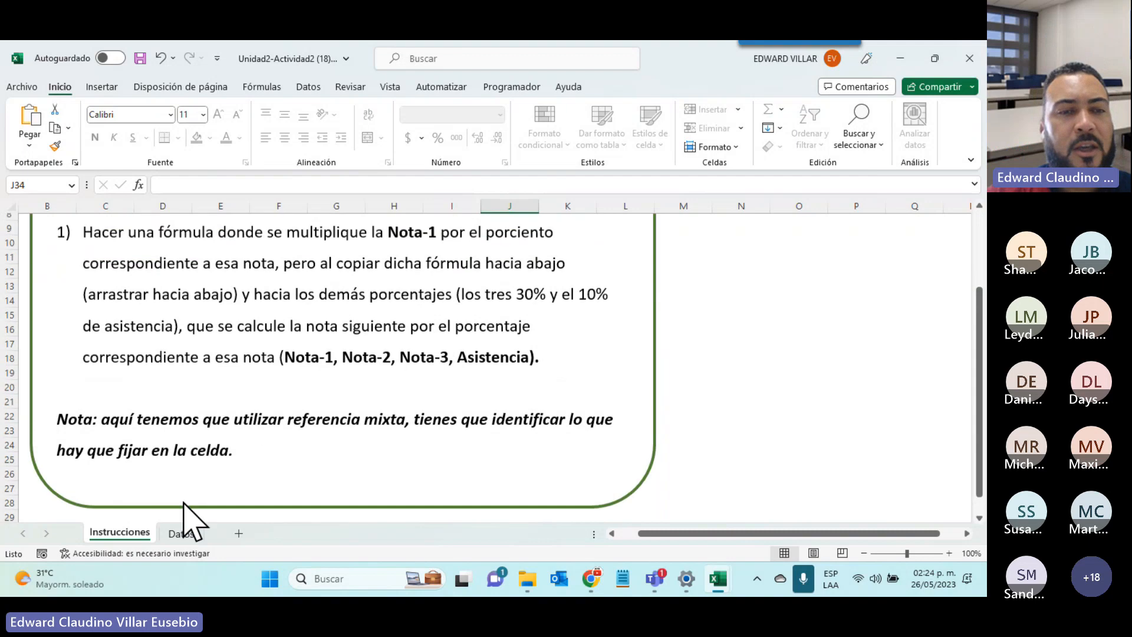
pyautogui.scroll(2, 187, 519)
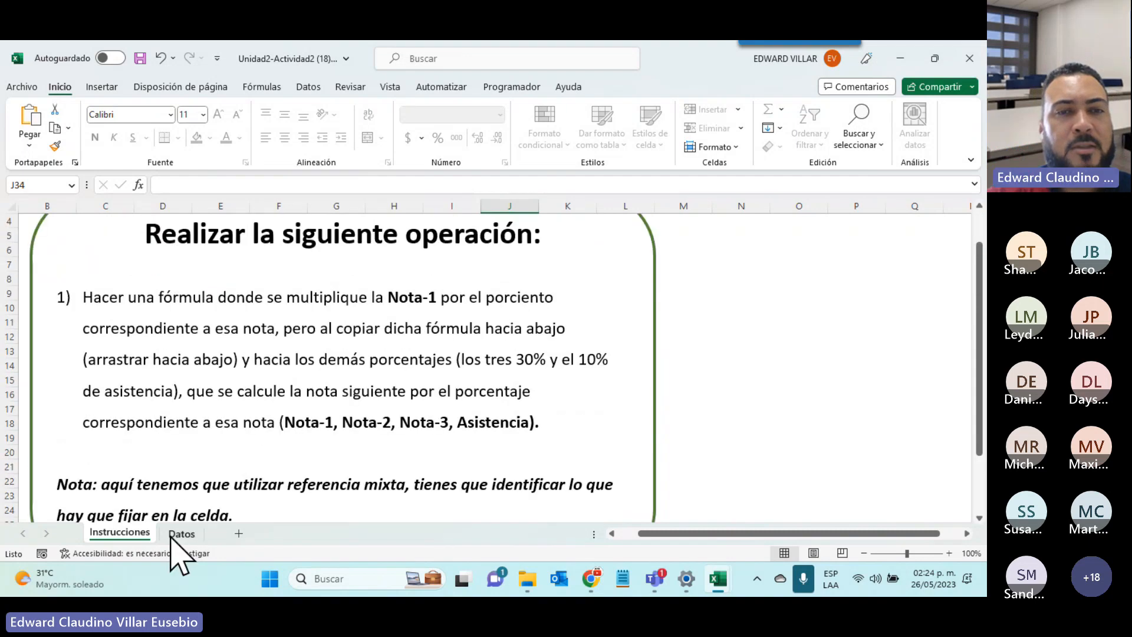
pyautogui.click(181, 533)
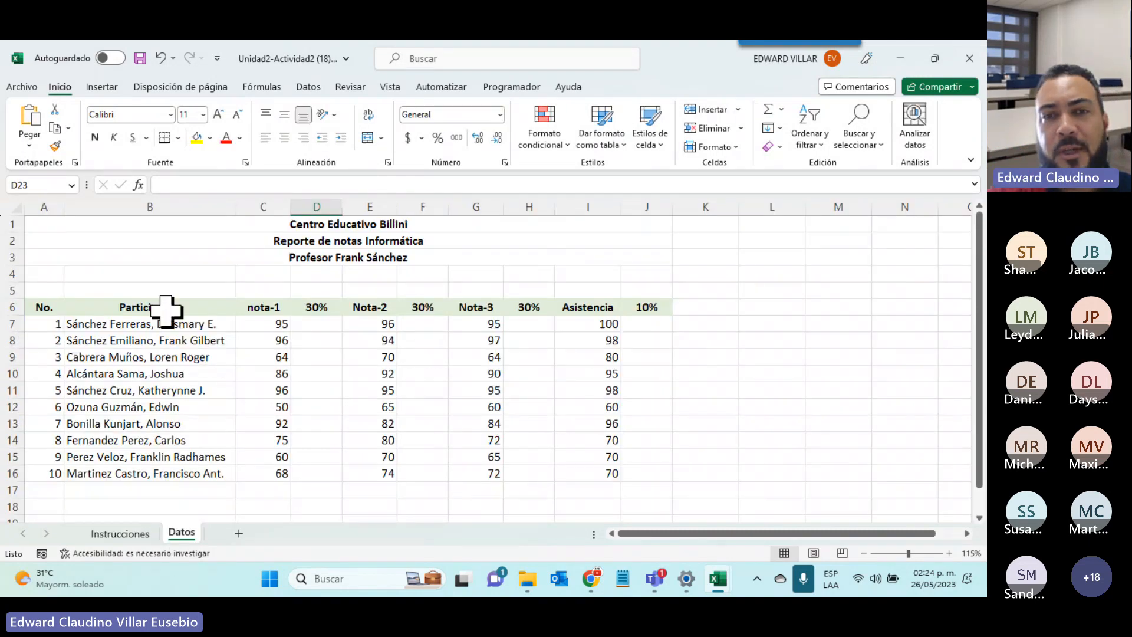
# - Examine the grade and percentage headers, the nota-1 grades and the empty 30% column beside them
pyautogui.moveTo(273, 307); pyautogui.dragTo(588, 238)
pyautogui.scroll(2, 356, 281)
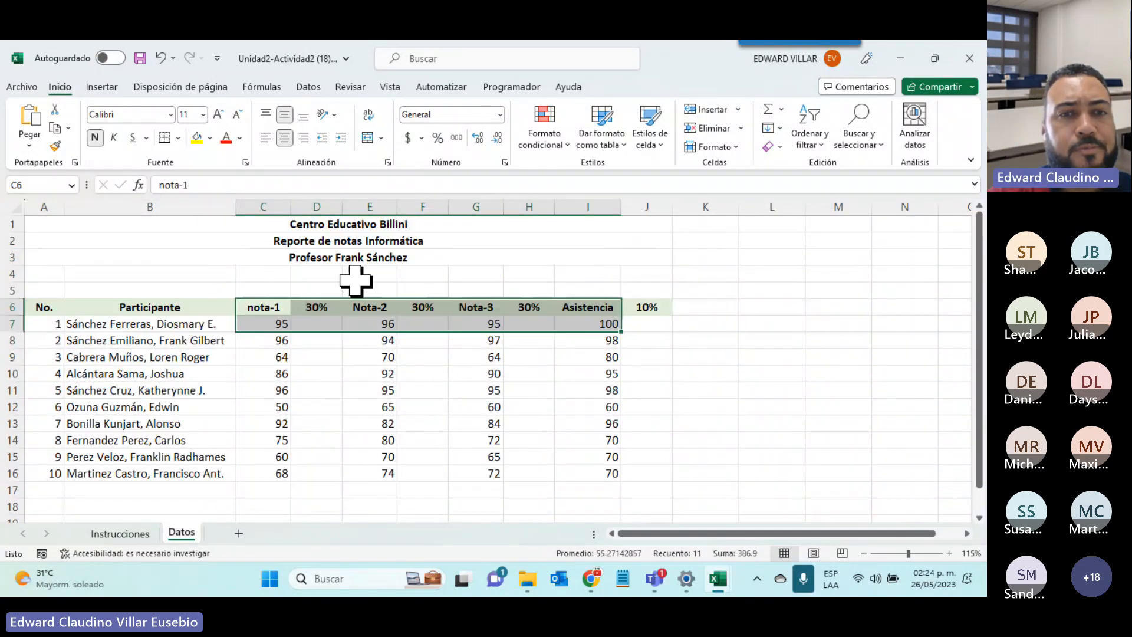
pyautogui.click(259, 323)
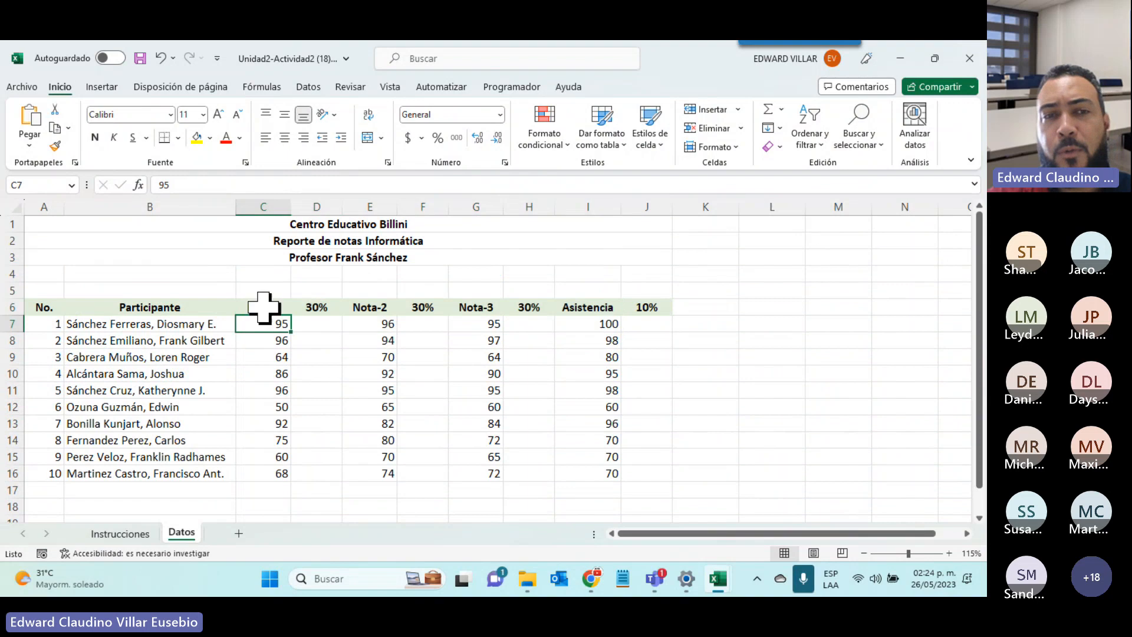
pyautogui.moveTo(260, 323); pyautogui.dragTo(259, 471)
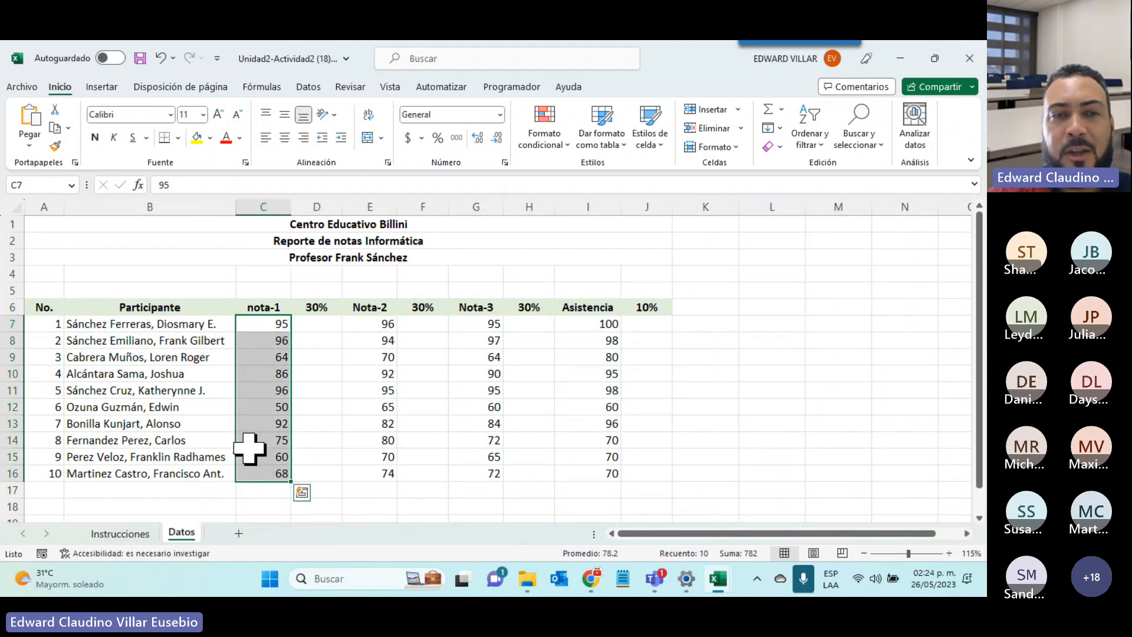
pyautogui.moveTo(322, 308); pyautogui.dragTo(341, 440)
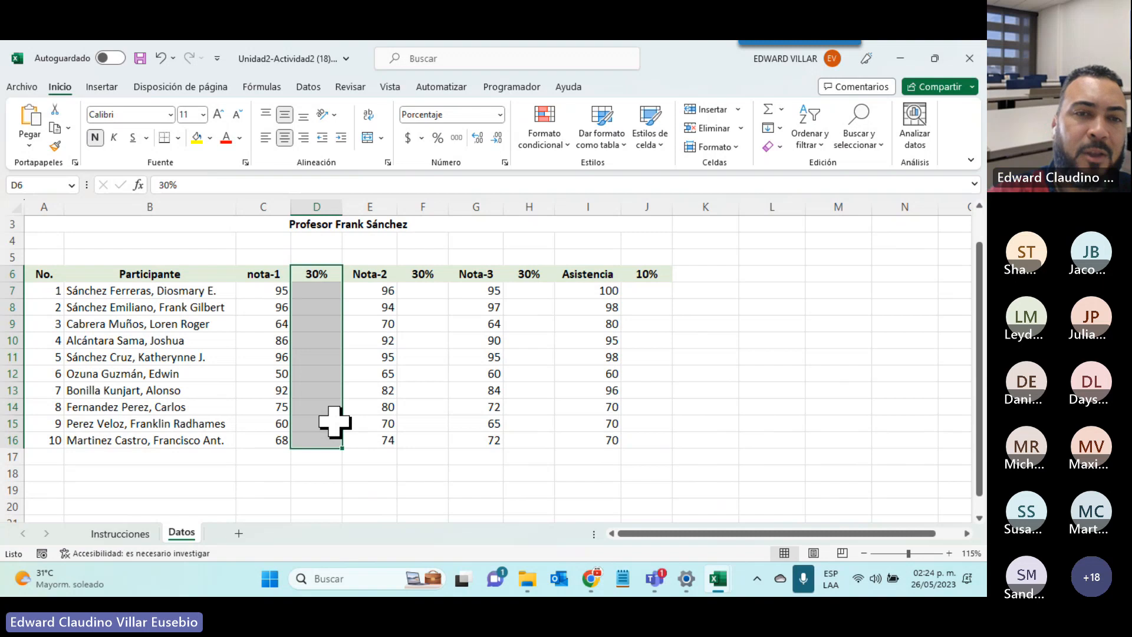
# - Enter the formula =C7*D$6 in D7 to weight the first nota-1 grade, fixing only the row of the percentage
pyautogui.click(306, 291)
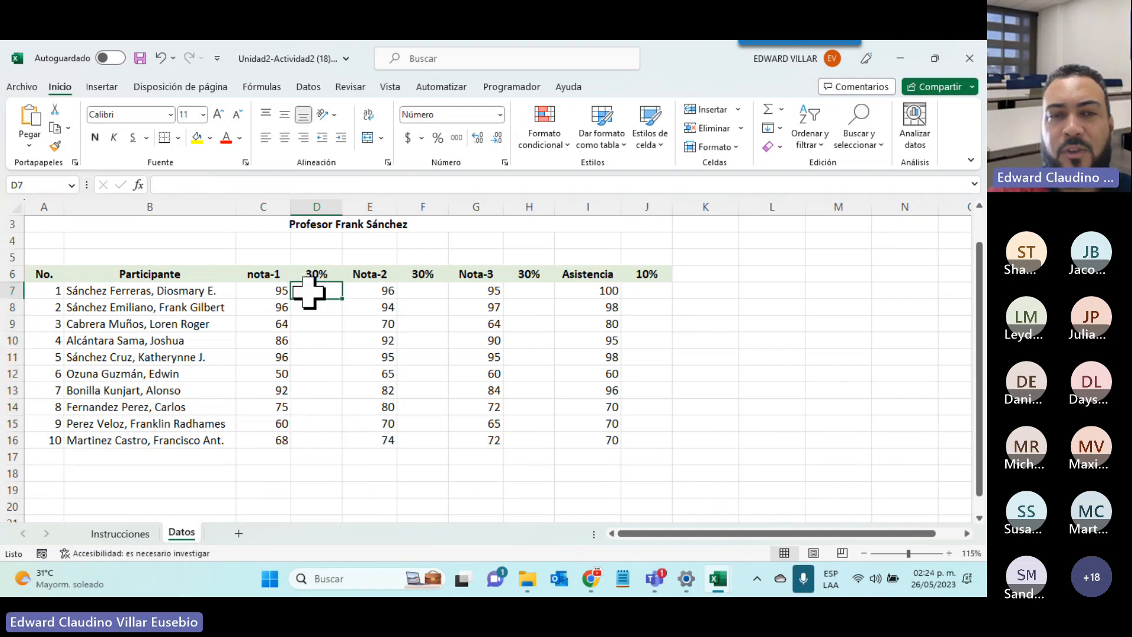
pyautogui.write('=')
pyautogui.click(260, 292)
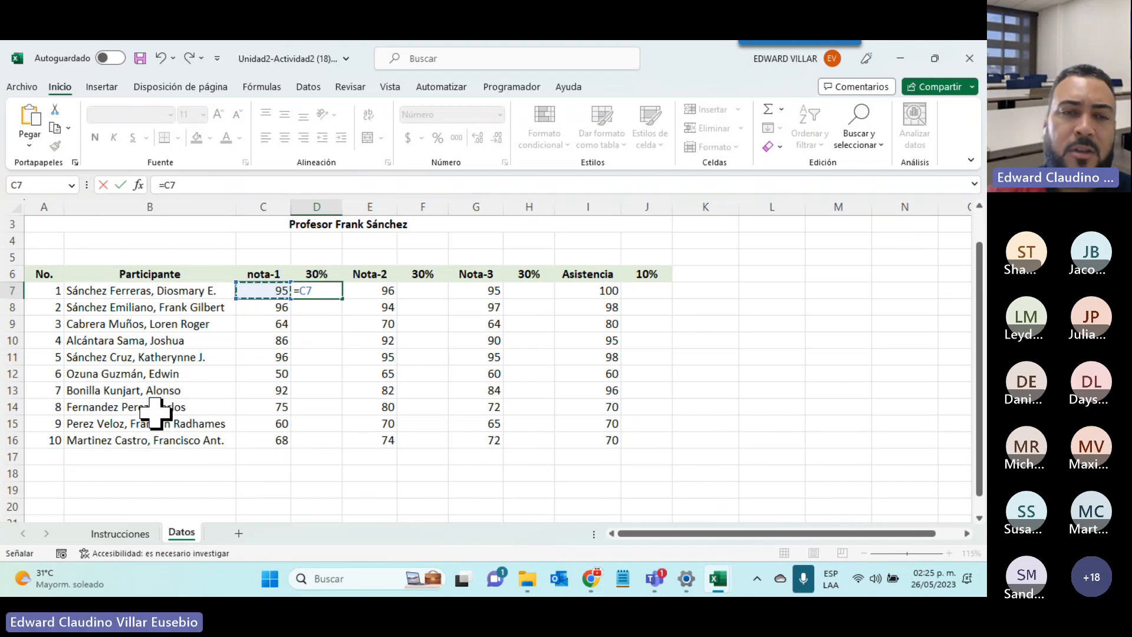
pyautogui.write('*')
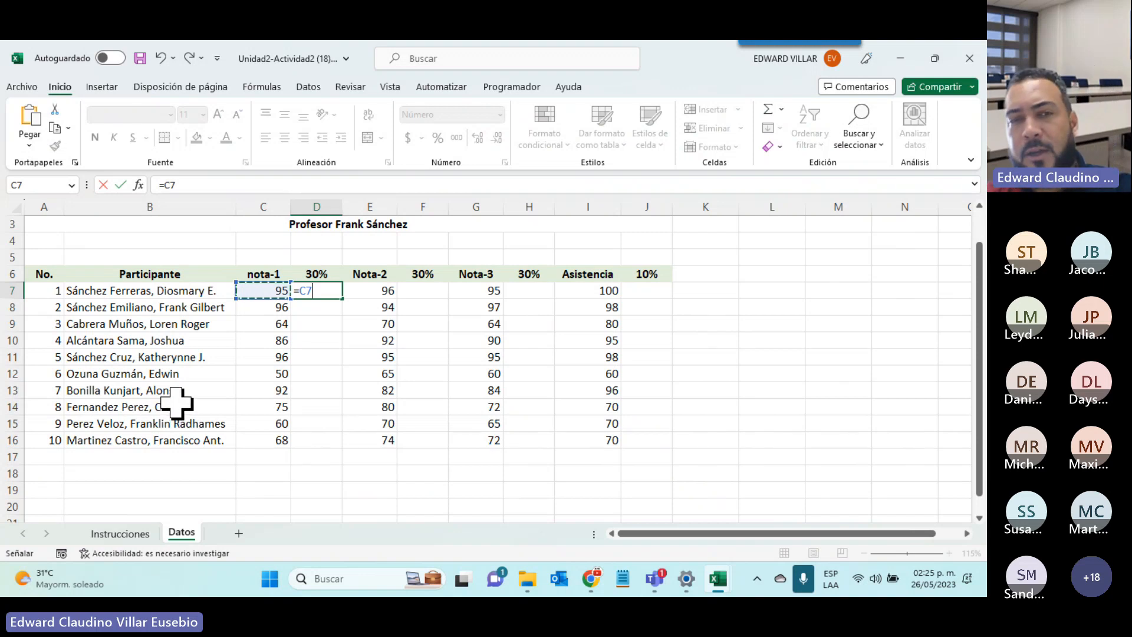
pyautogui.click(316, 274)
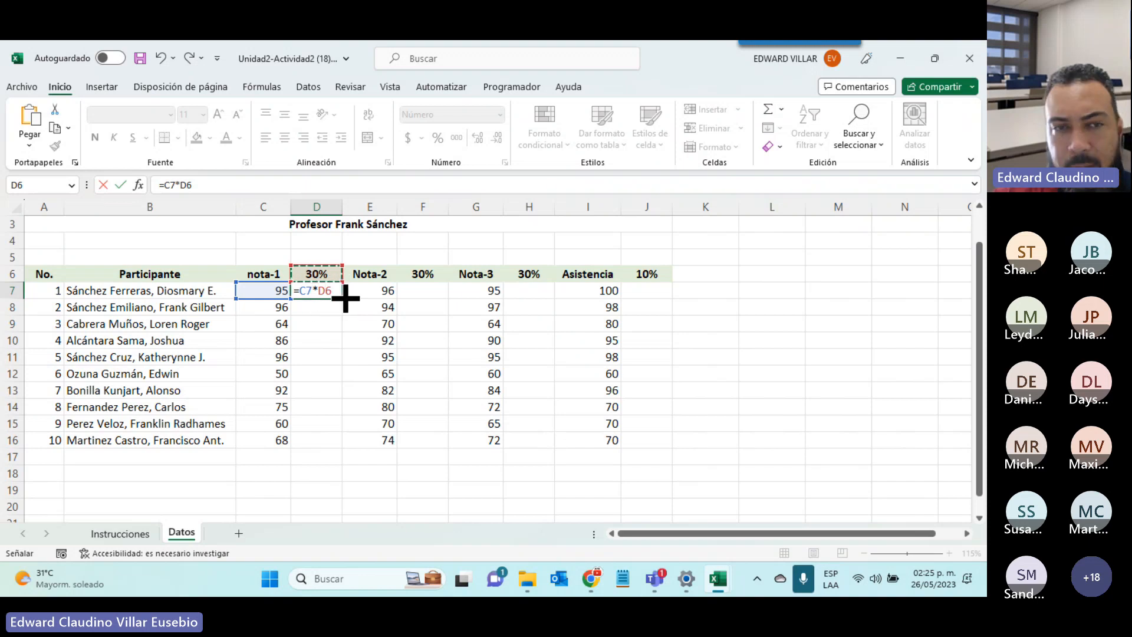
pyautogui.click(328, 290)
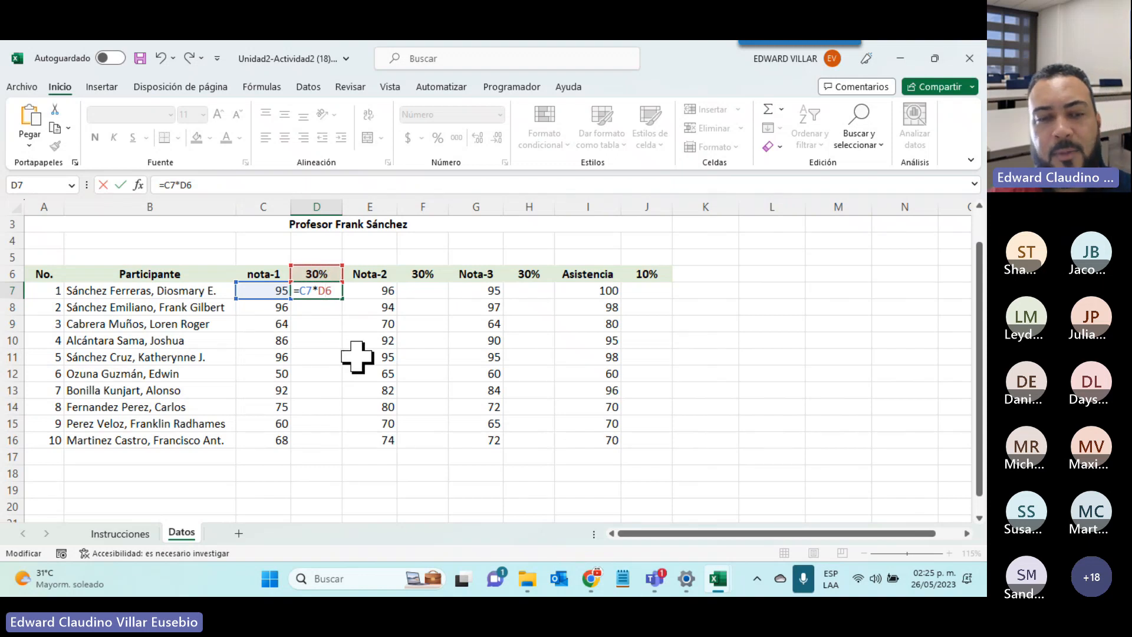
pyautogui.write('$')
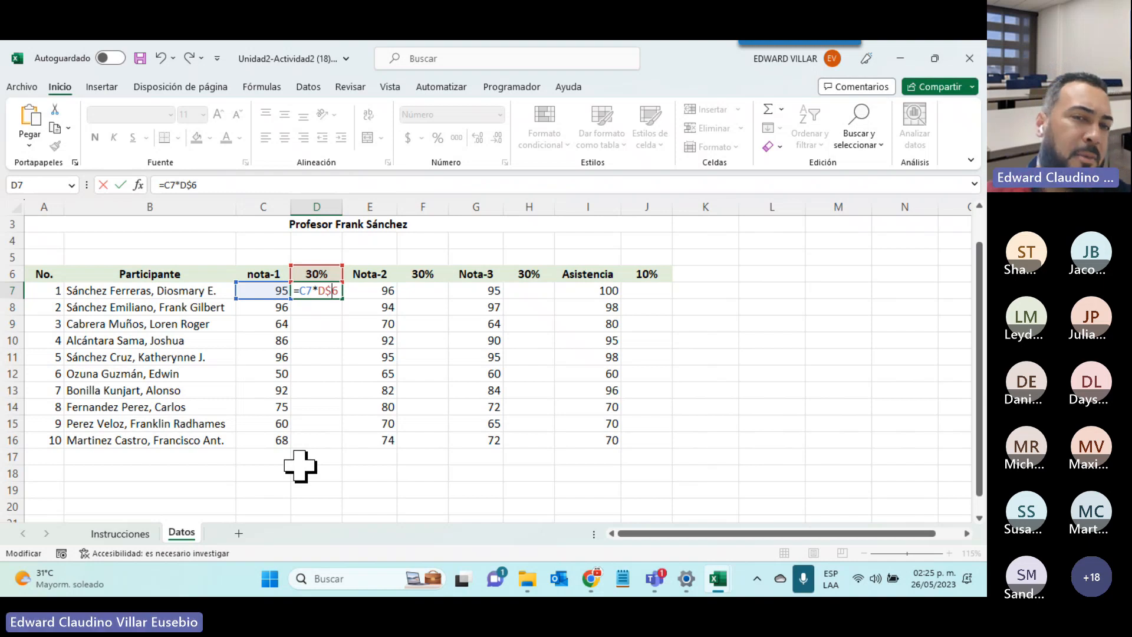
pyautogui.press('Return')
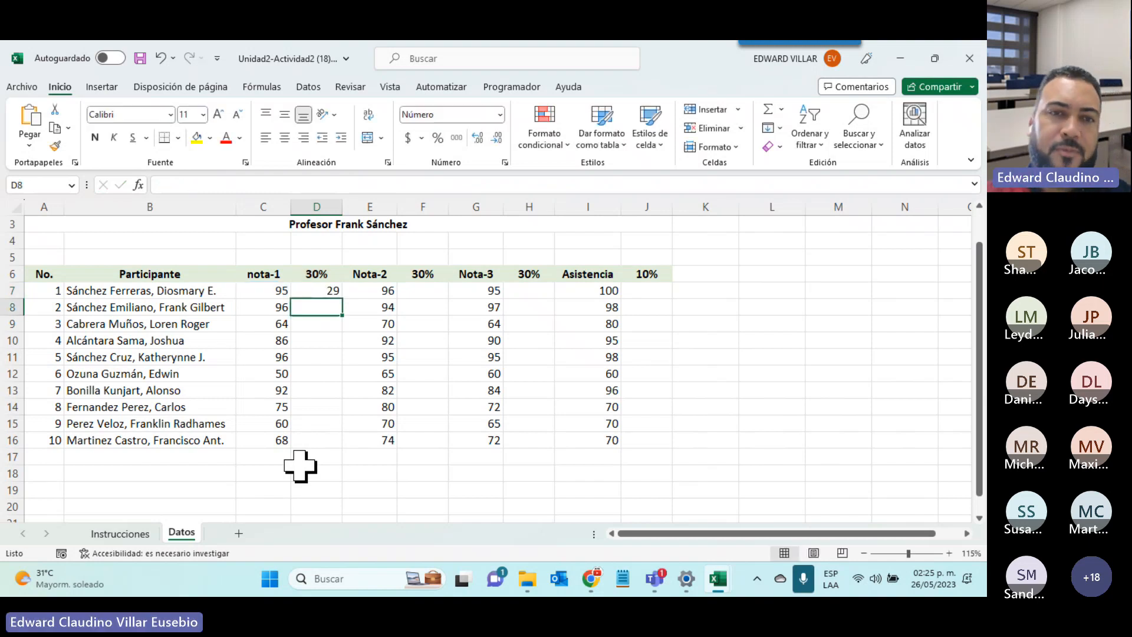
# - Fill the D7 formula down to D16 and check the references in the last row's formula
pyautogui.click(319, 288)
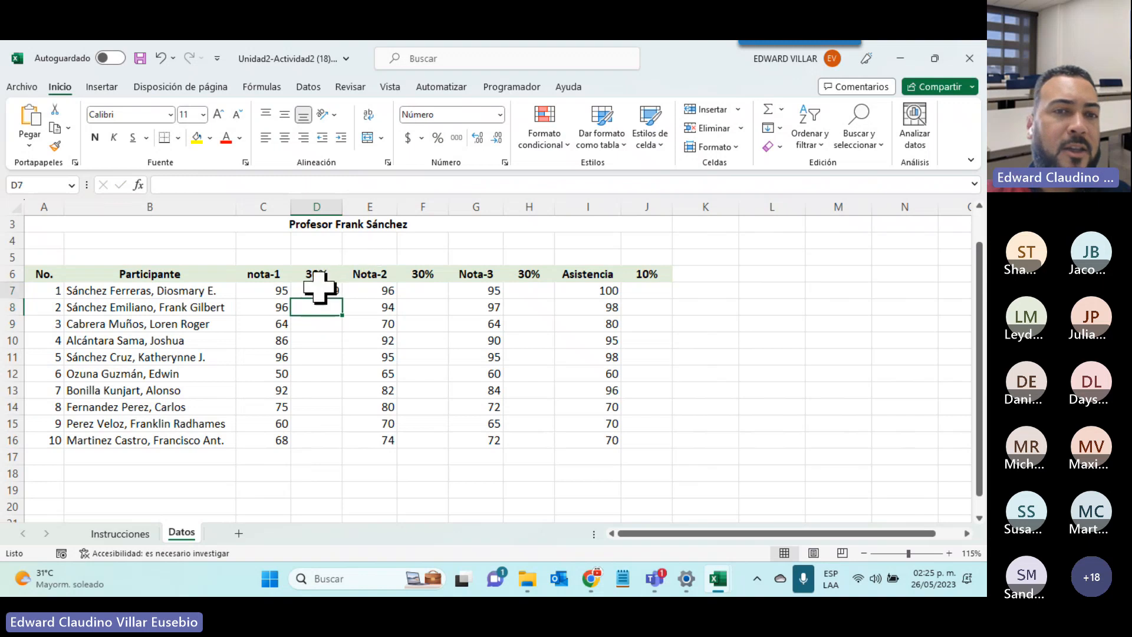
pyautogui.doubleClick(347, 300)
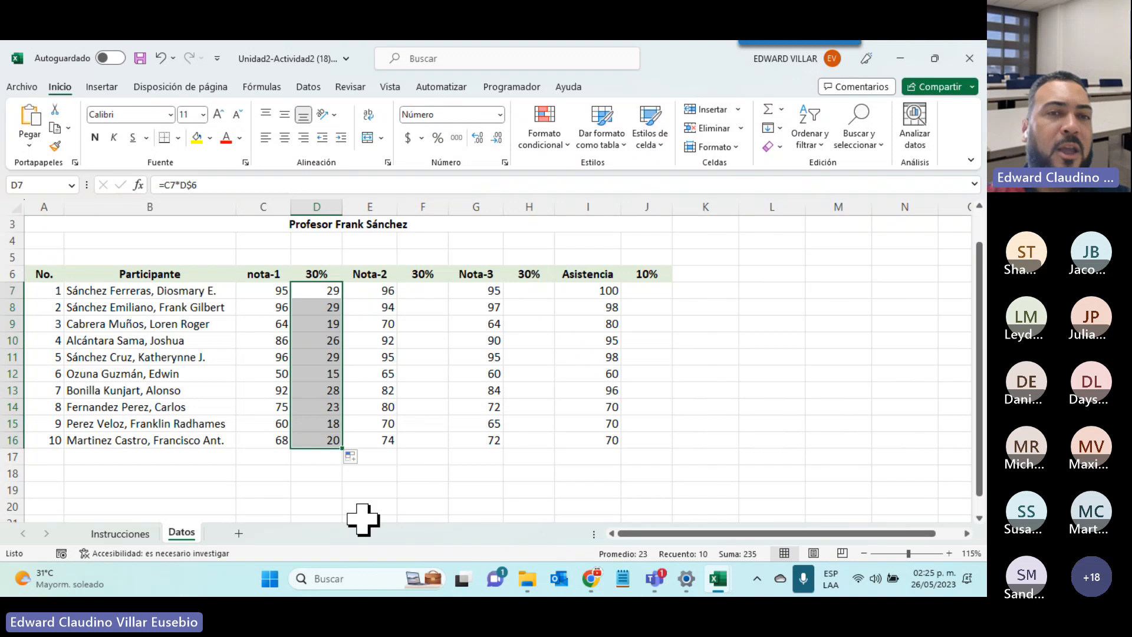
pyautogui.doubleClick(306, 442)
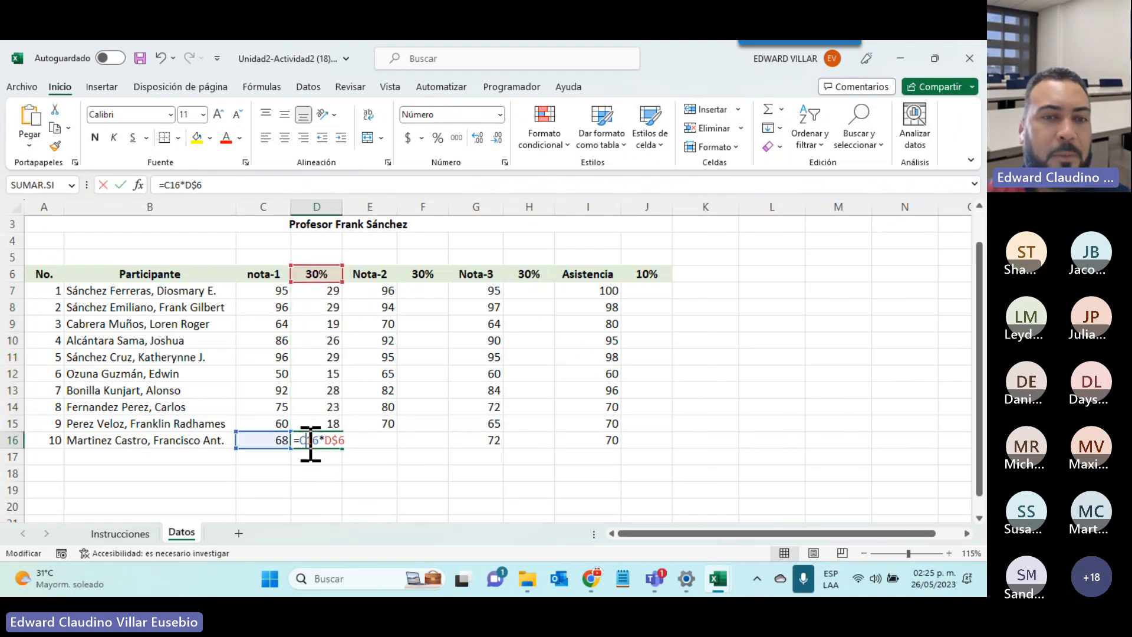
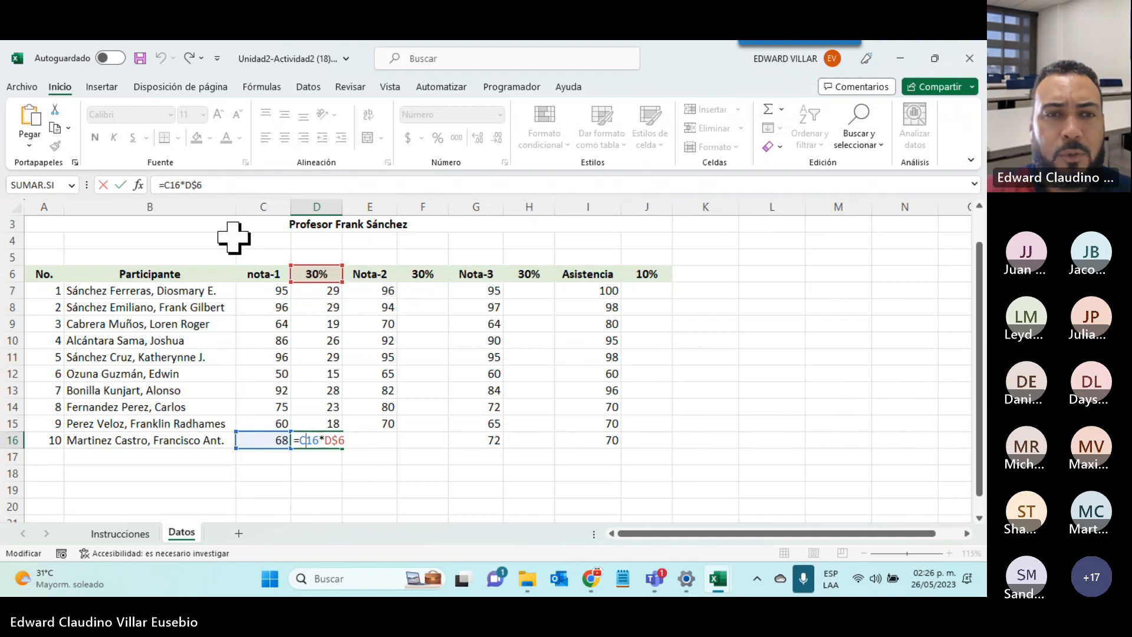
# - Copy the nota-1 and 30% columns, C6:D16, to a practice block starting at C21
pyautogui.moveTo(254, 273); pyautogui.dragTo(321, 432)
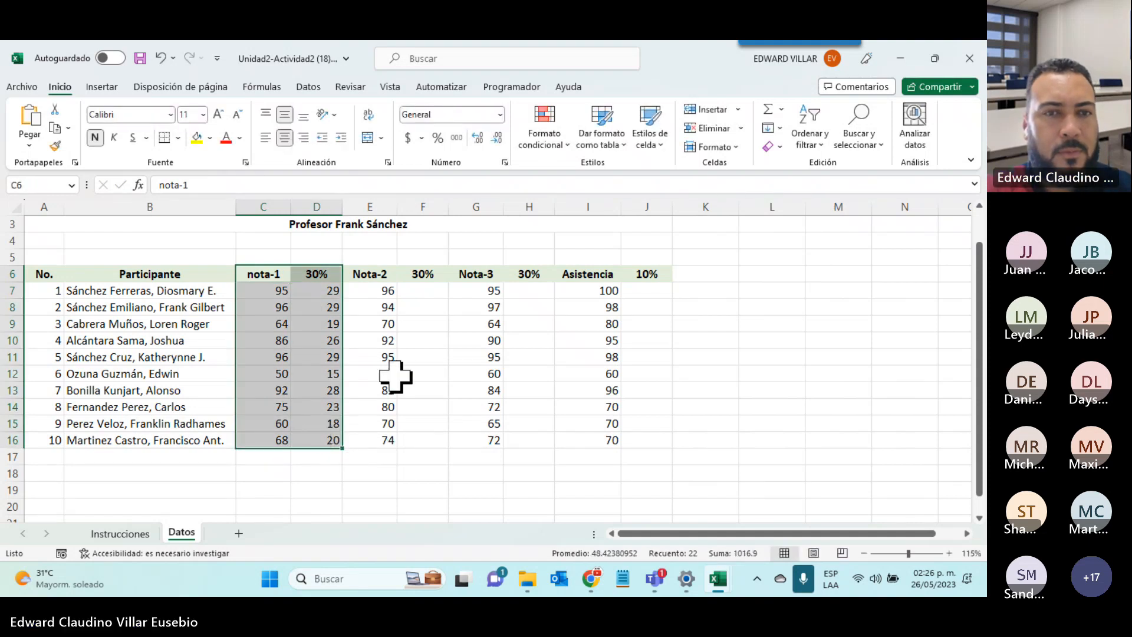
pyautogui.click(260, 274)
pyautogui.moveTo(259, 274); pyautogui.dragTo(314, 432)
pyautogui.hotkey('ctrl', 'c')
pyautogui.scroll(-3, 317, 429)
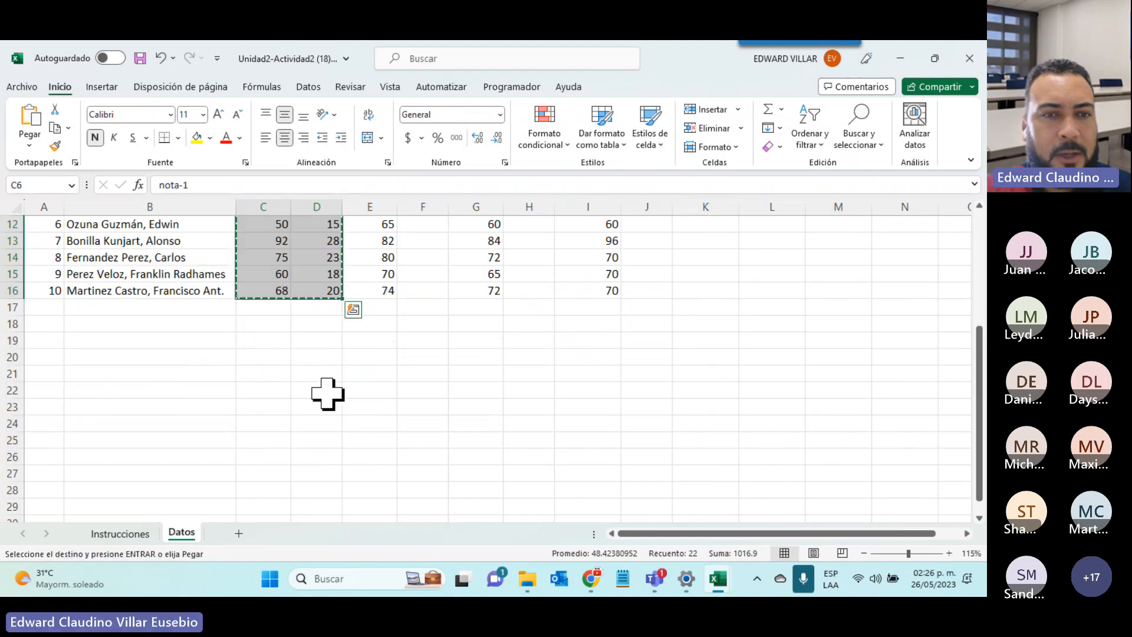
pyautogui.click(266, 374)
pyautogui.hotkey('ctrl', 'v')
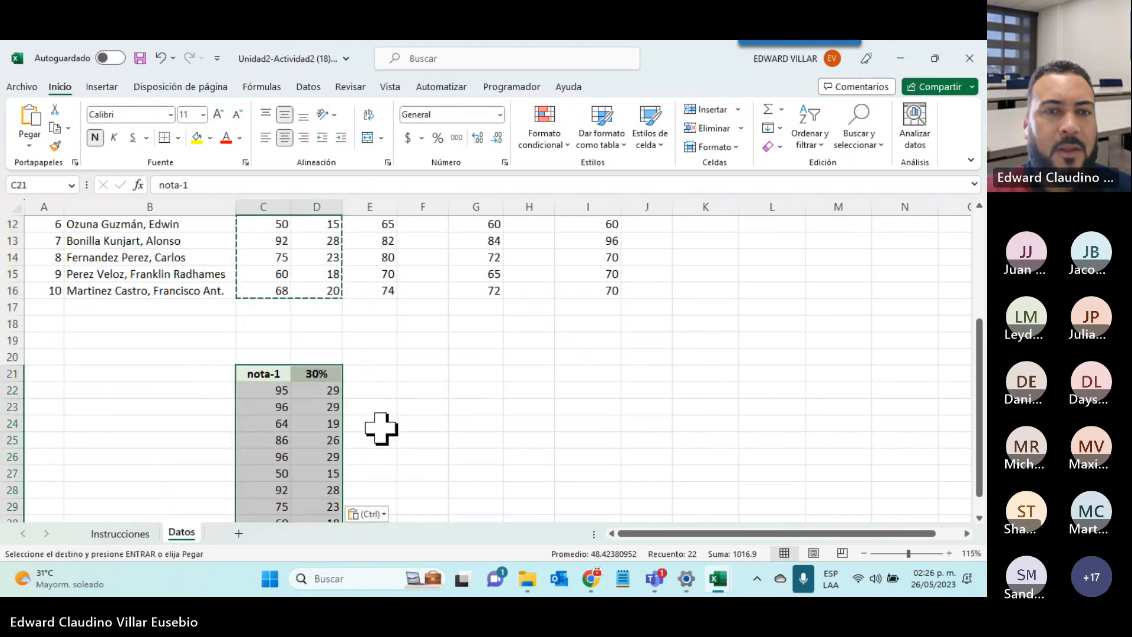
# - Check the copied formula in D22 against the original 30% header, and clear the copied results in D22:D31
pyautogui.doubleClick(335, 391)
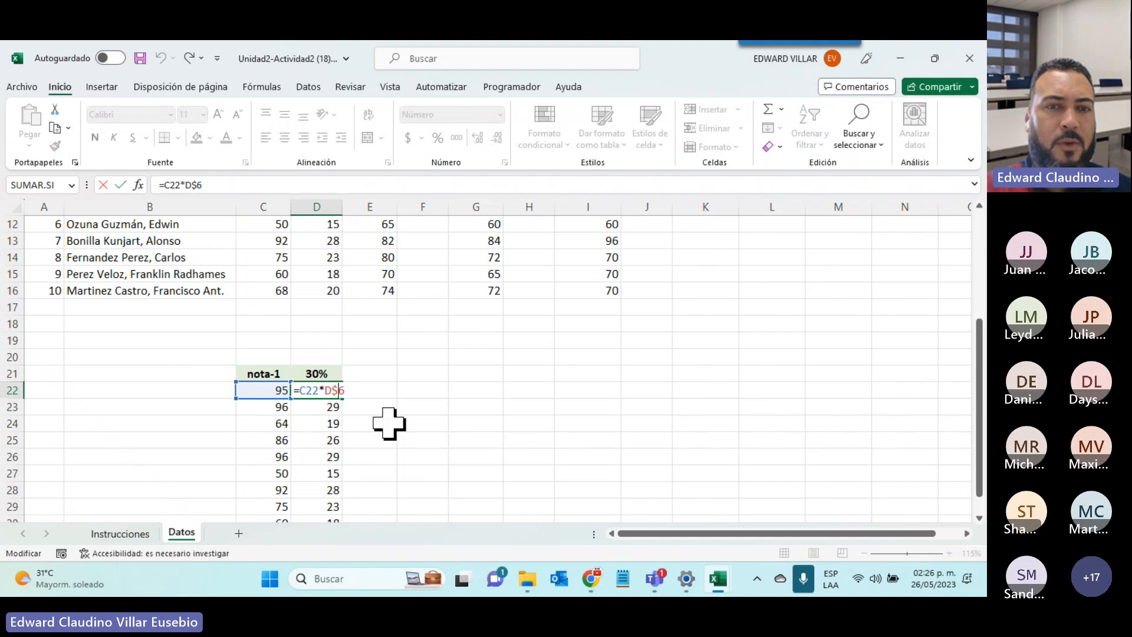
pyautogui.scroll(3, 341, 363)
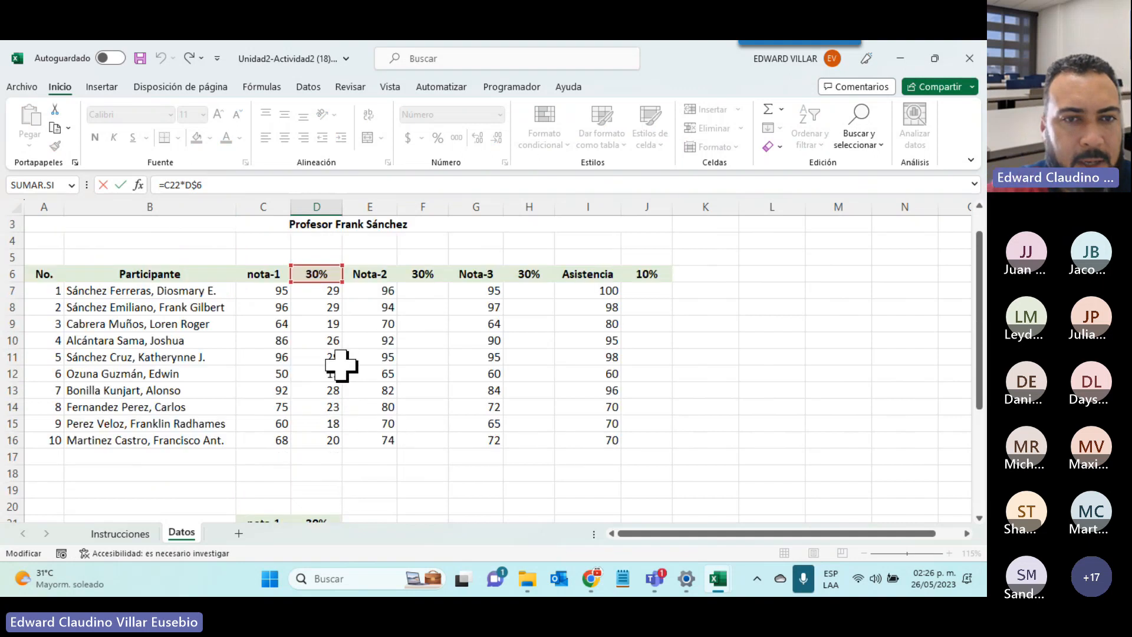
pyautogui.scroll(-3, 341, 367)
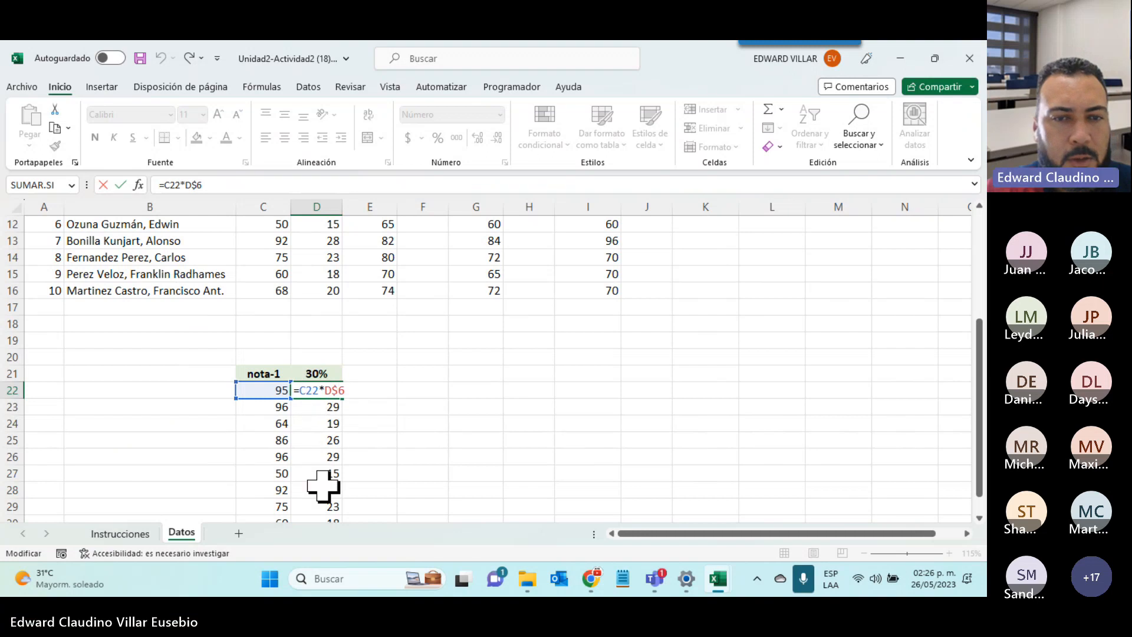
pyautogui.press('Return')
pyautogui.moveTo(316, 386); pyautogui.dragTo(321, 495)
pyautogui.press('Delete')
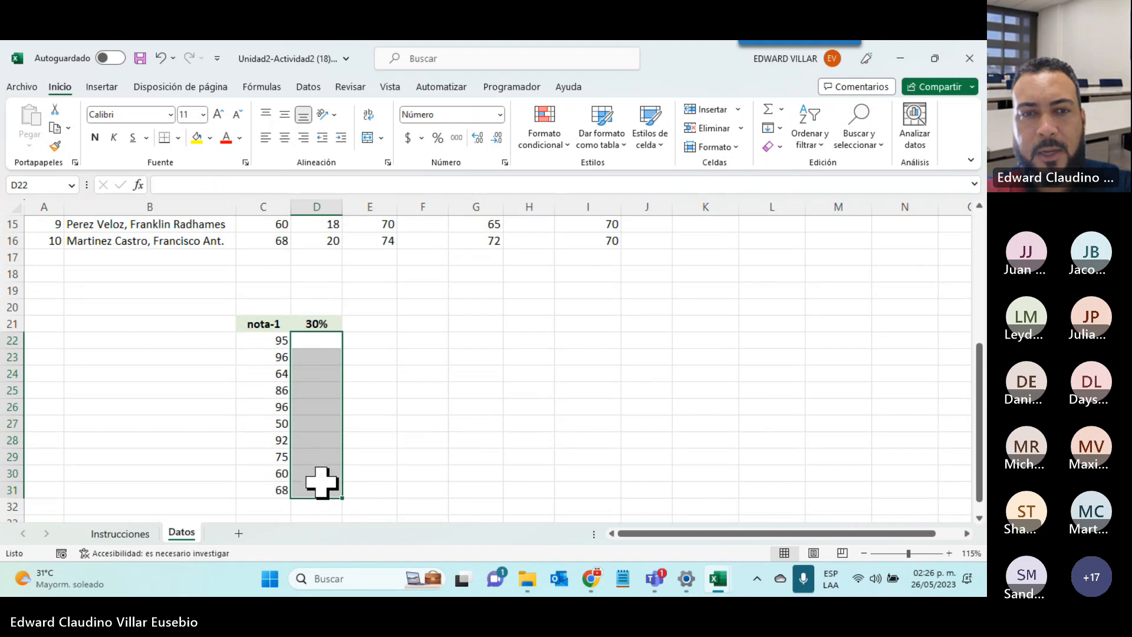
# - Copy the practice block's 30% header to E21, set it to 40%, and extend the percentage series through G21 to 60%
pyautogui.click(313, 326)
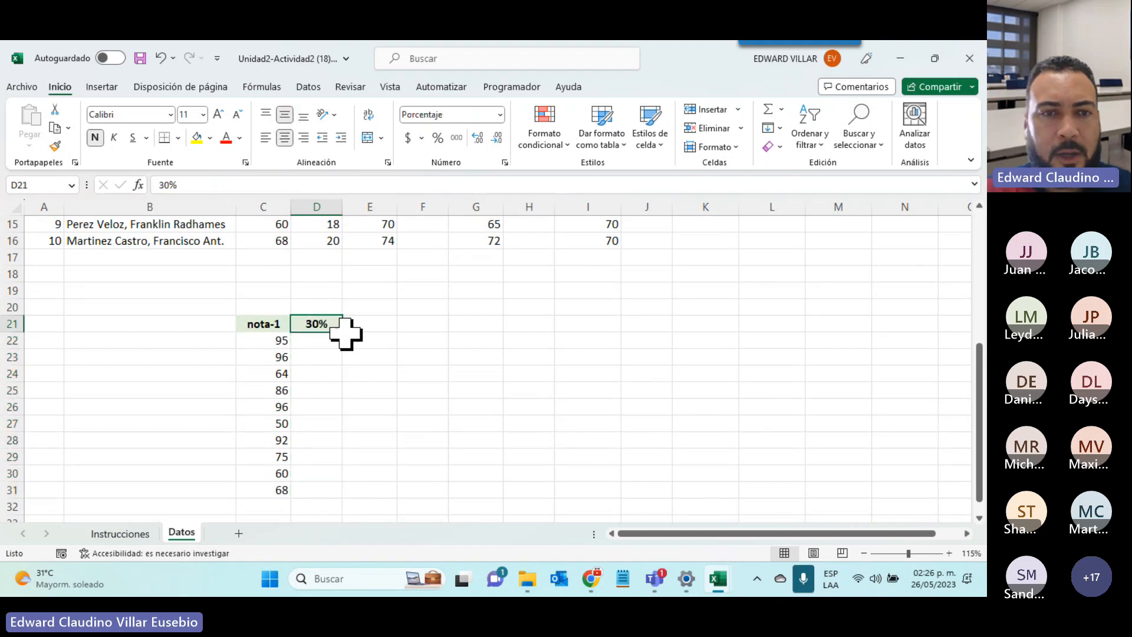
pyautogui.click(372, 326)
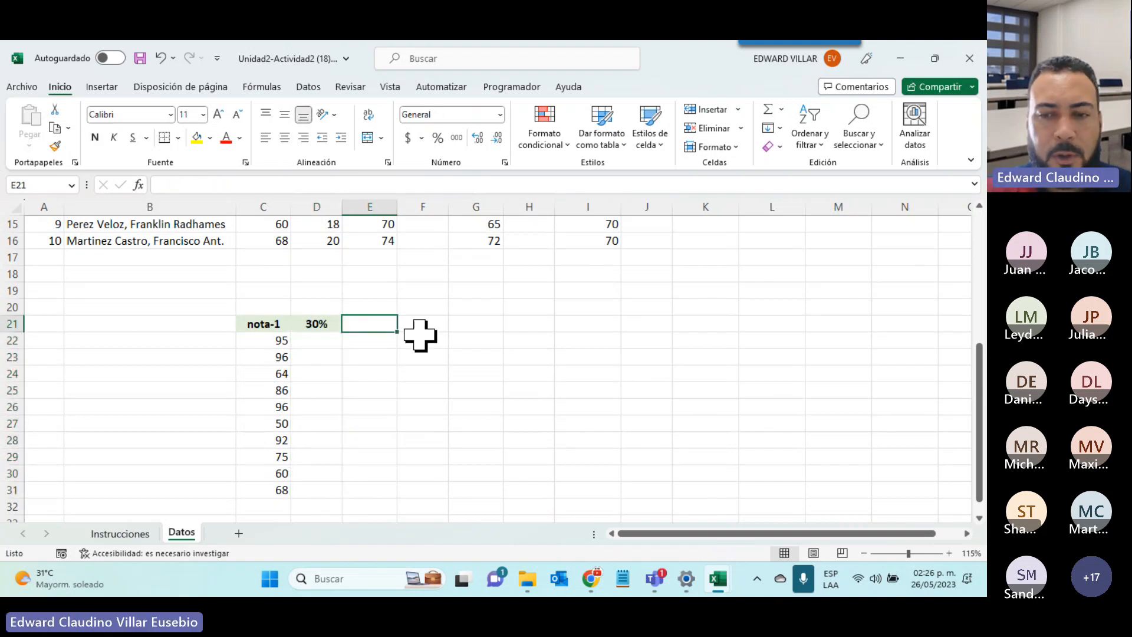
pyautogui.click(311, 326)
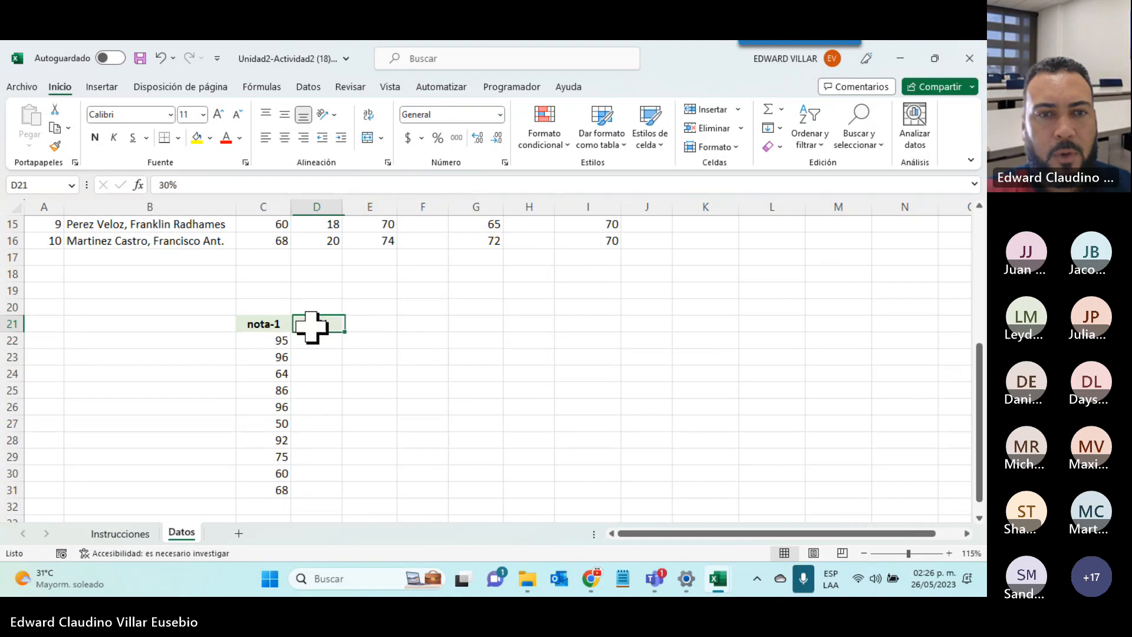
pyautogui.hotkey('ctrl', 'c')
pyautogui.click(374, 322)
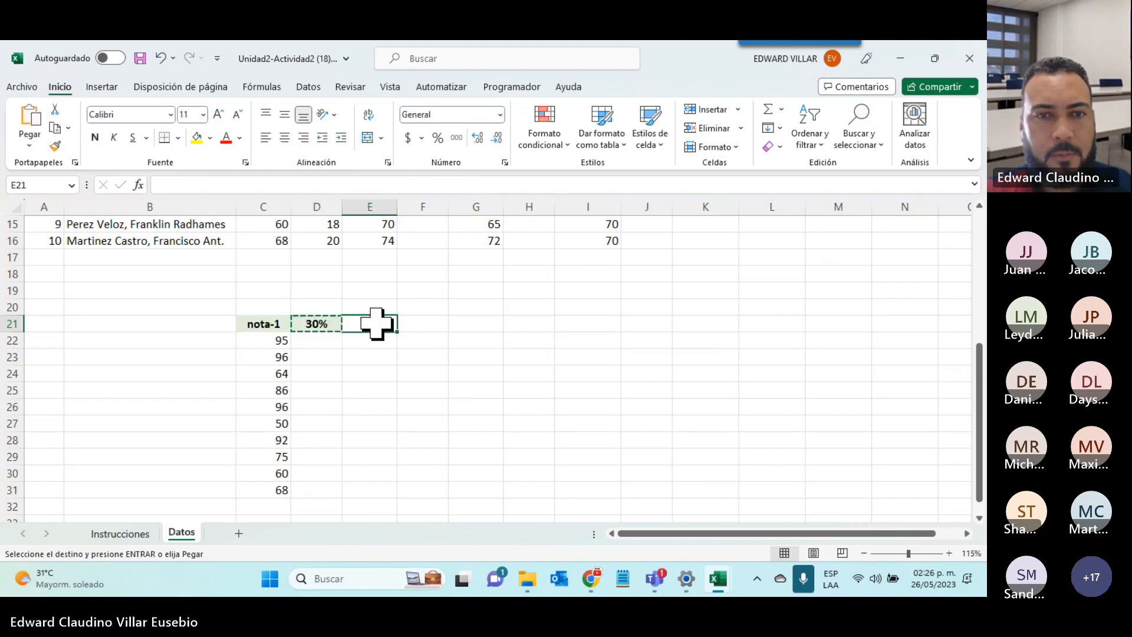
pyautogui.hotkey('ctrl', 'v')
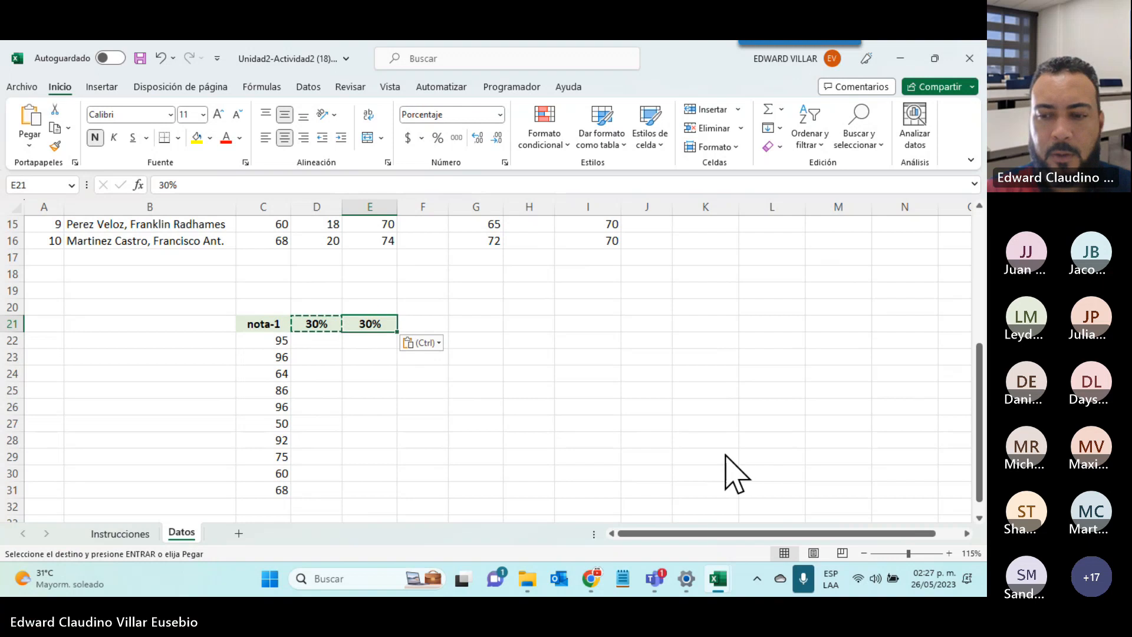
pyautogui.write('40')
pyautogui.press('Return')
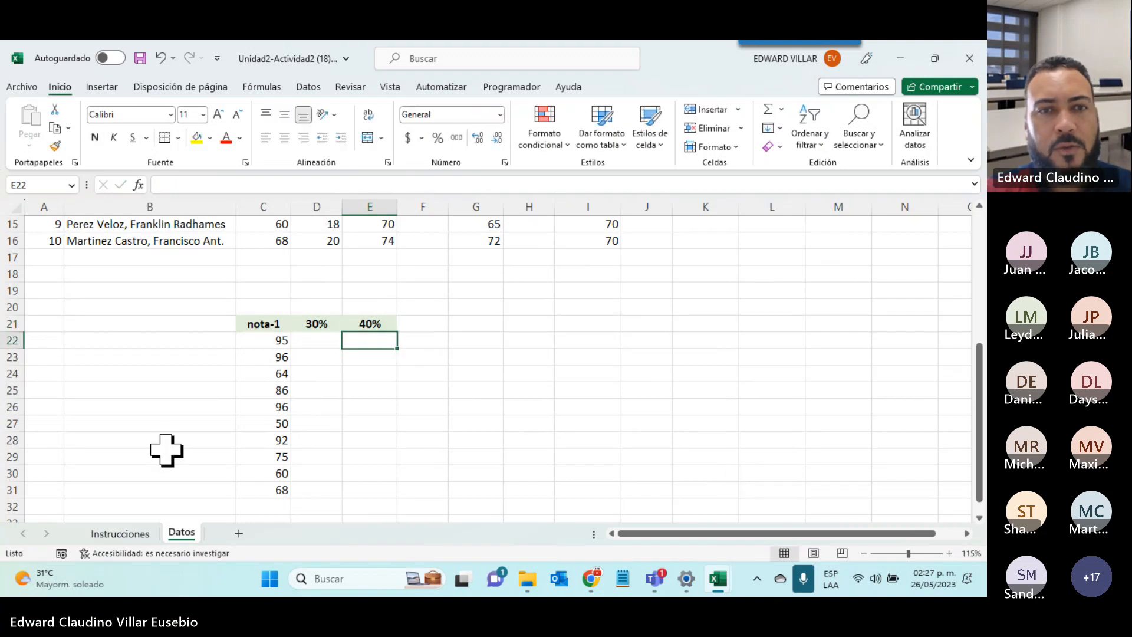
pyautogui.moveTo(322, 328); pyautogui.dragTo(369, 324)
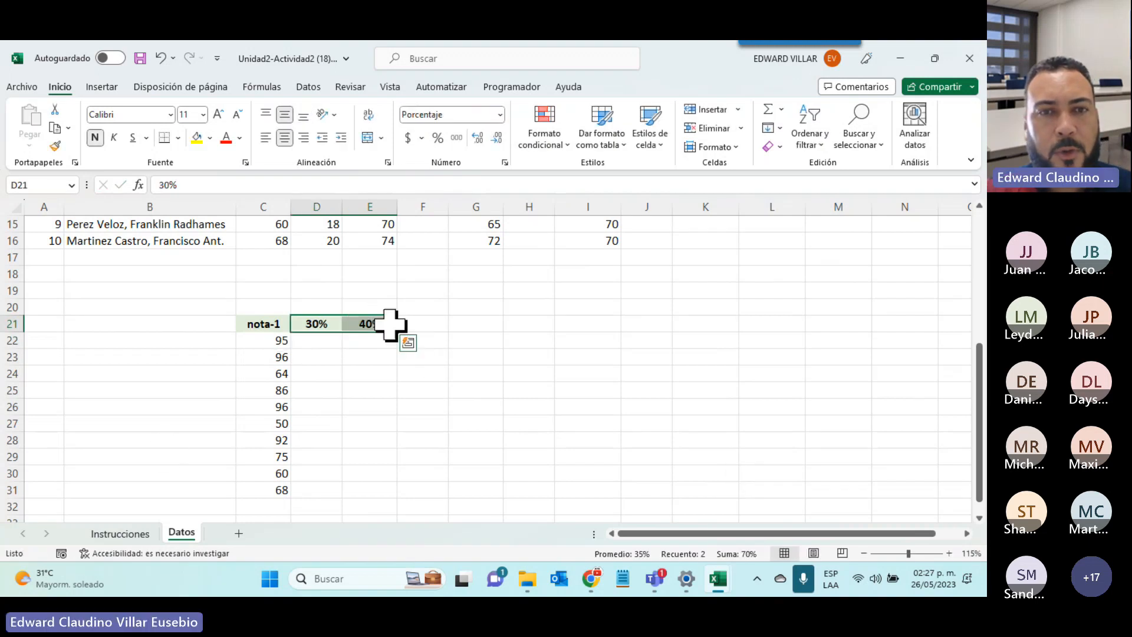
pyautogui.moveTo(397, 331); pyautogui.dragTo(503, 328)
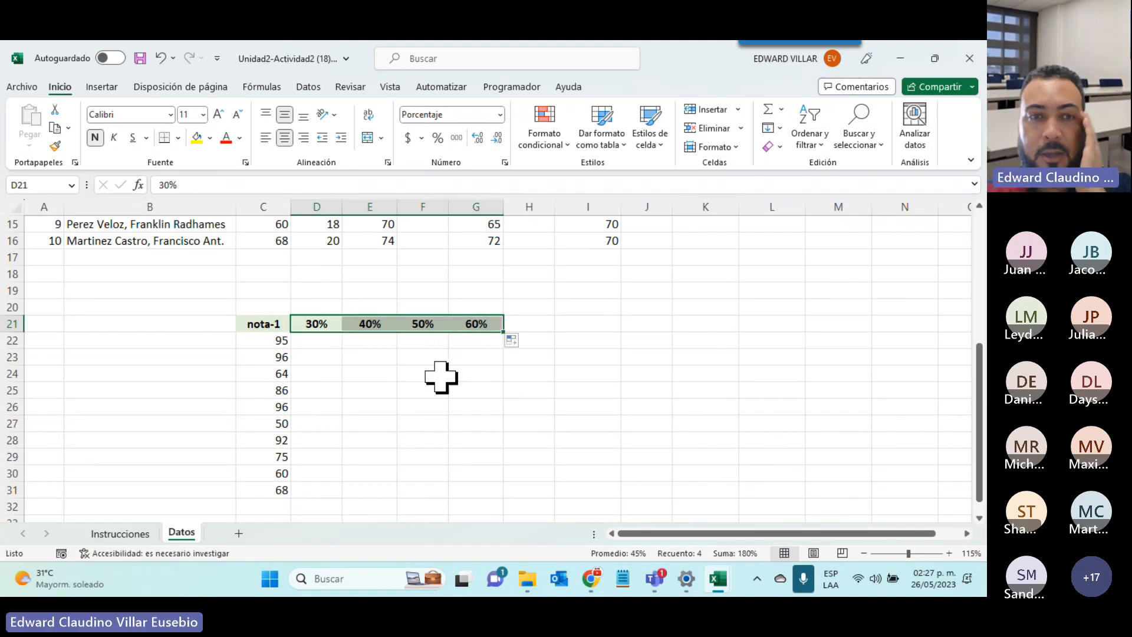
# - Enter =C22*$D$21 in D22 to weight the first grade by 30%, and fill the formula down to D31
pyautogui.click(307, 341)
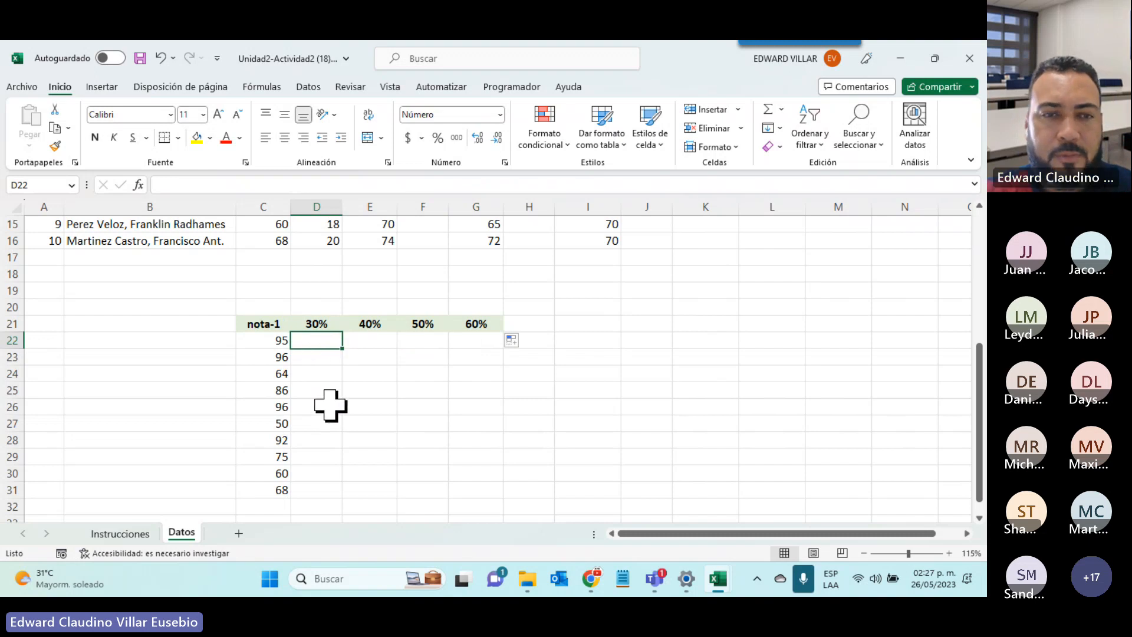
pyautogui.write('=')
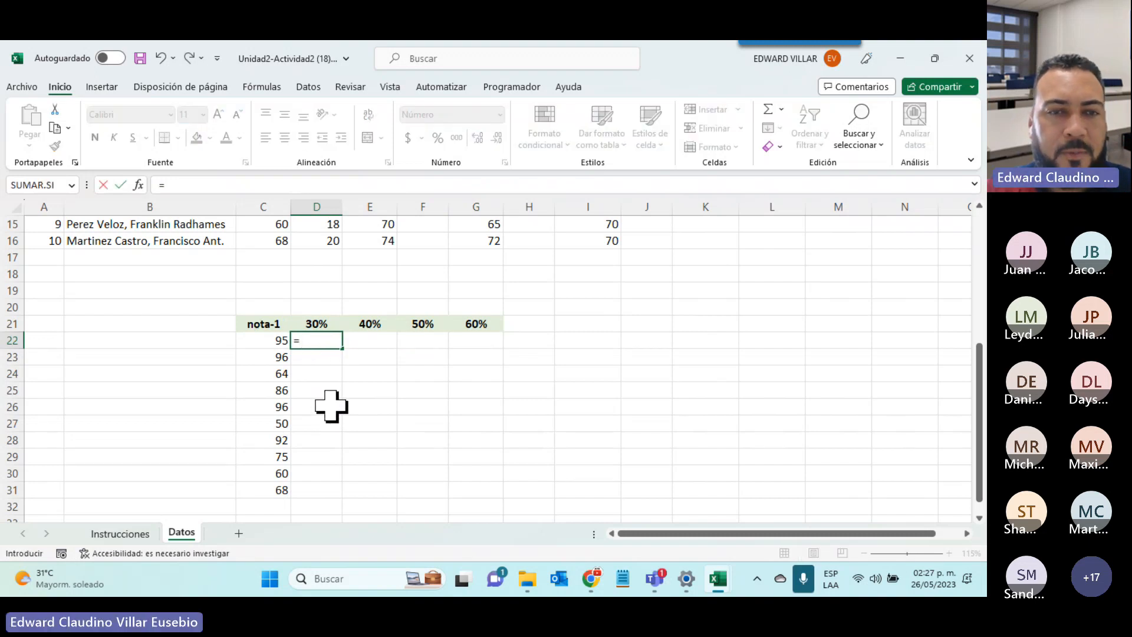
pyautogui.click(250, 345)
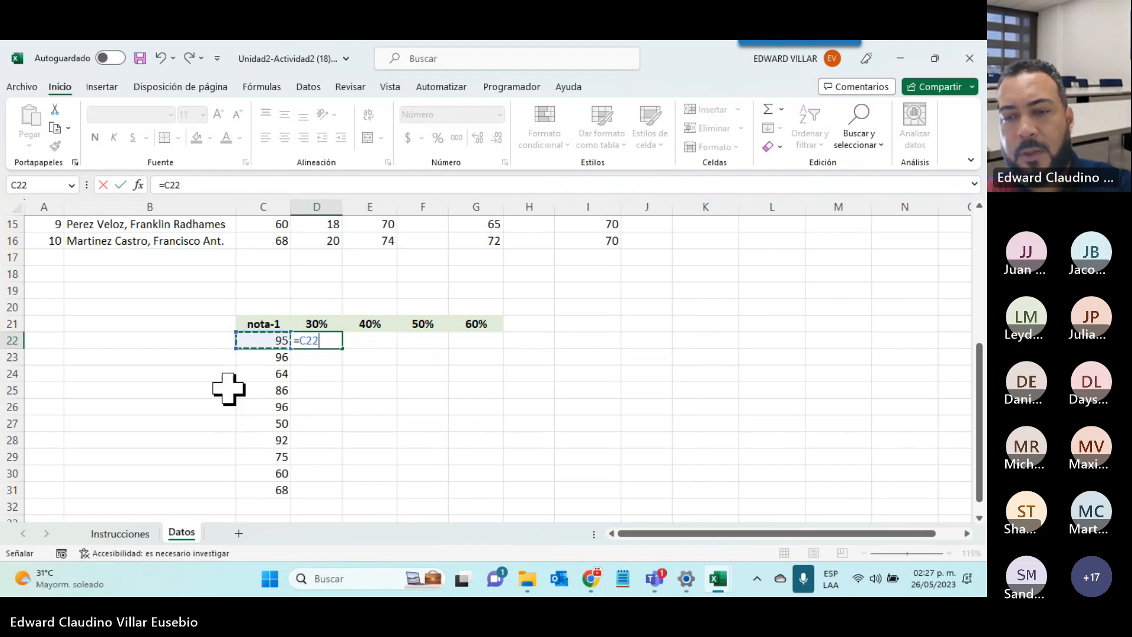
pyautogui.write('*')
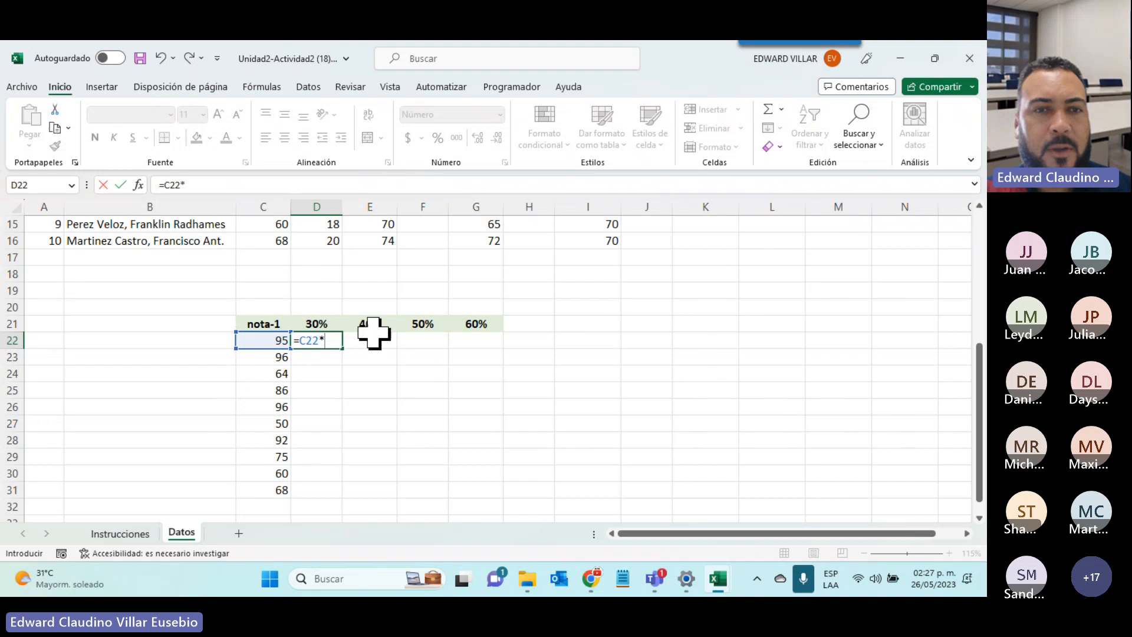
pyautogui.click(337, 325)
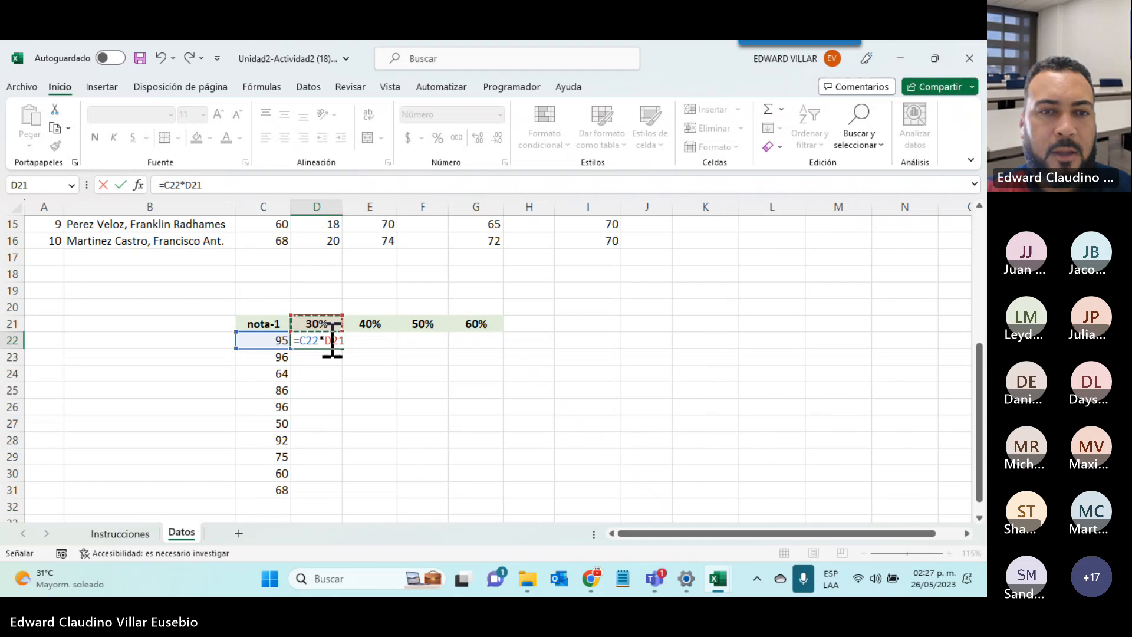
pyautogui.moveTo(326, 340); pyautogui.dragTo(342, 341)
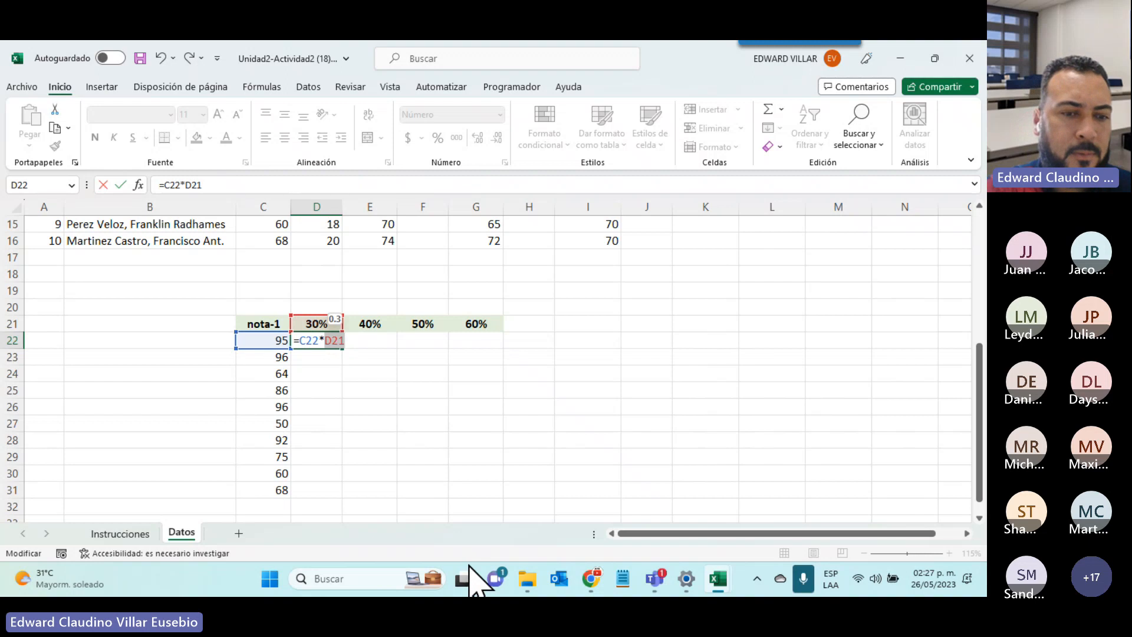
pyautogui.press('F4')
pyautogui.press('Return')
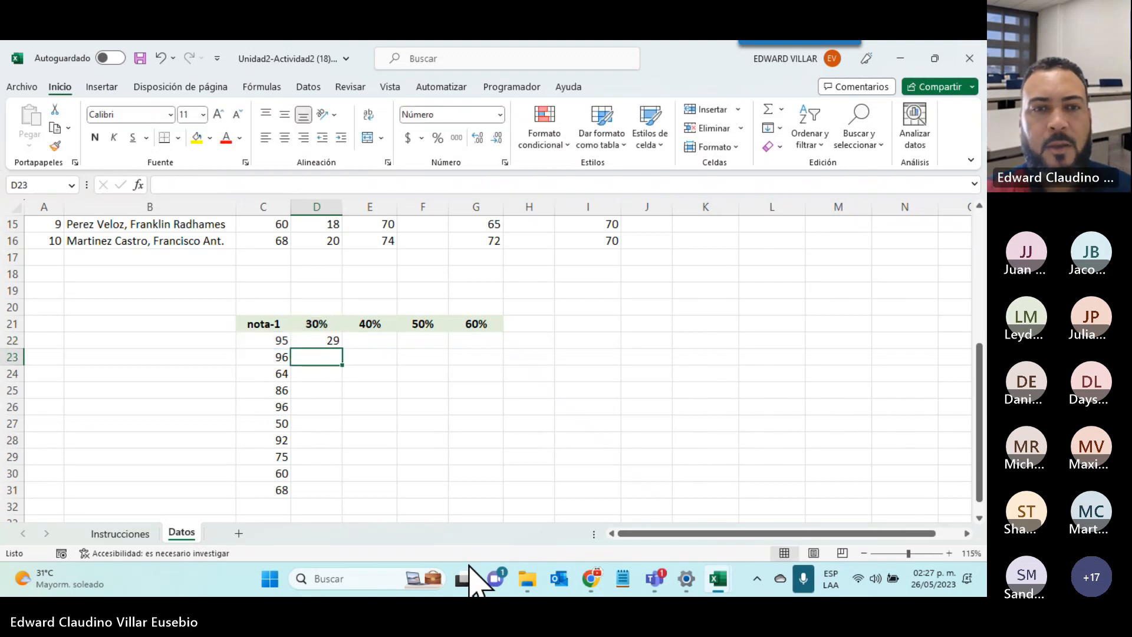
pyautogui.click(312, 340)
pyautogui.doubleClick(342, 348)
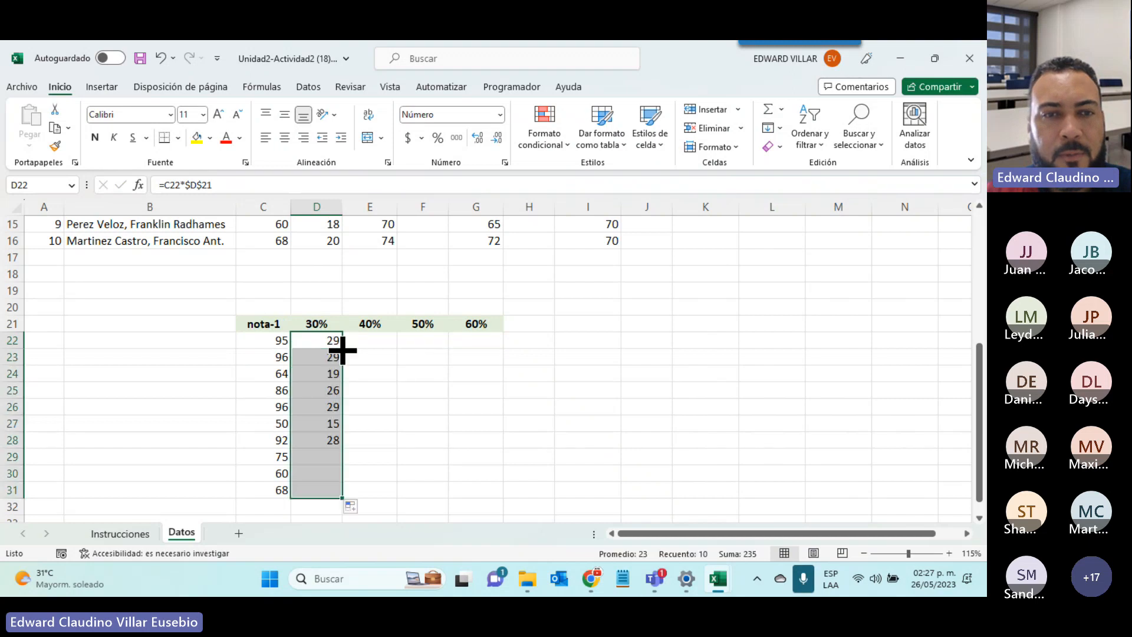
# - Try filling the D22 formula with its absolute reference across to G22, and check the copied references in E22
pyautogui.click(308, 345)
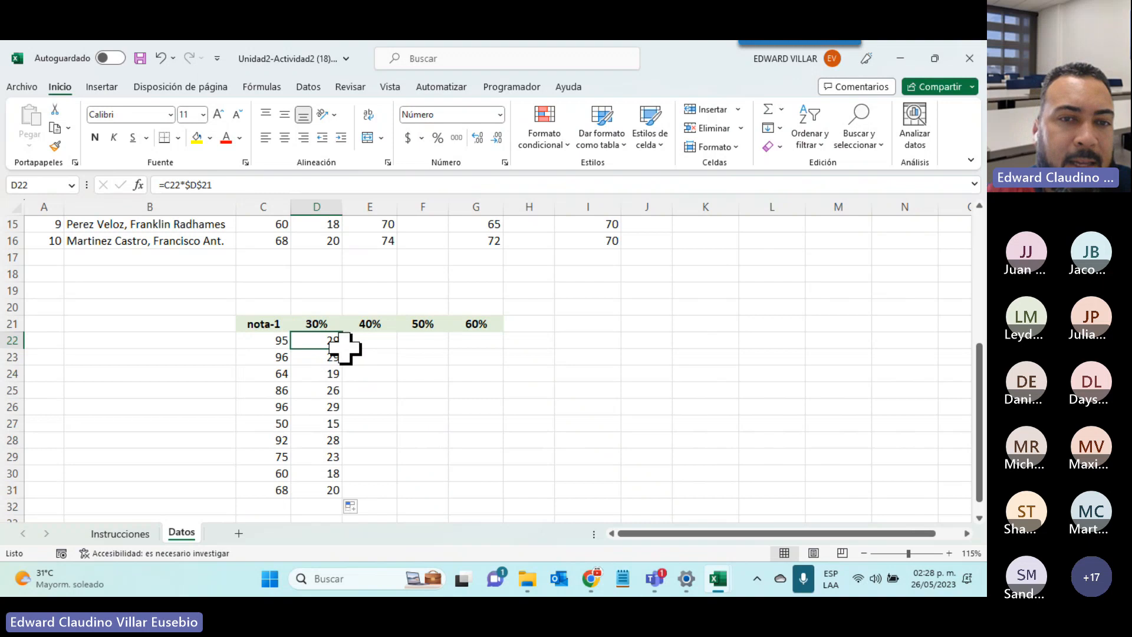
pyautogui.moveTo(344, 351); pyautogui.dragTo(519, 350)
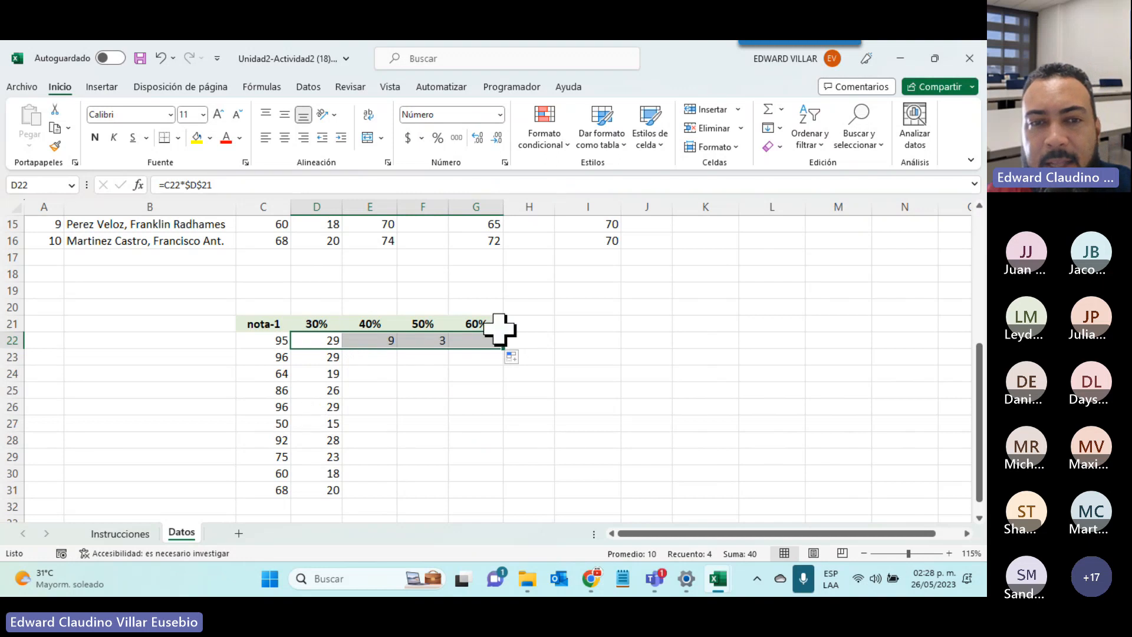
pyautogui.click(367, 323)
pyautogui.doubleClick(373, 342)
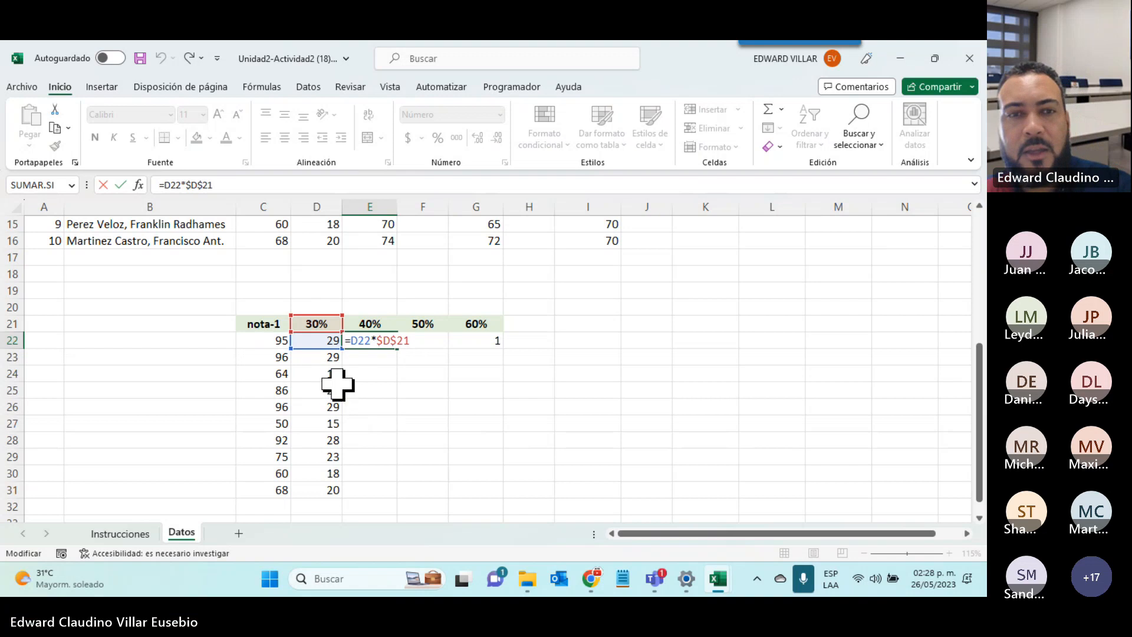
pyautogui.hotkey('ctrl', 'Return')
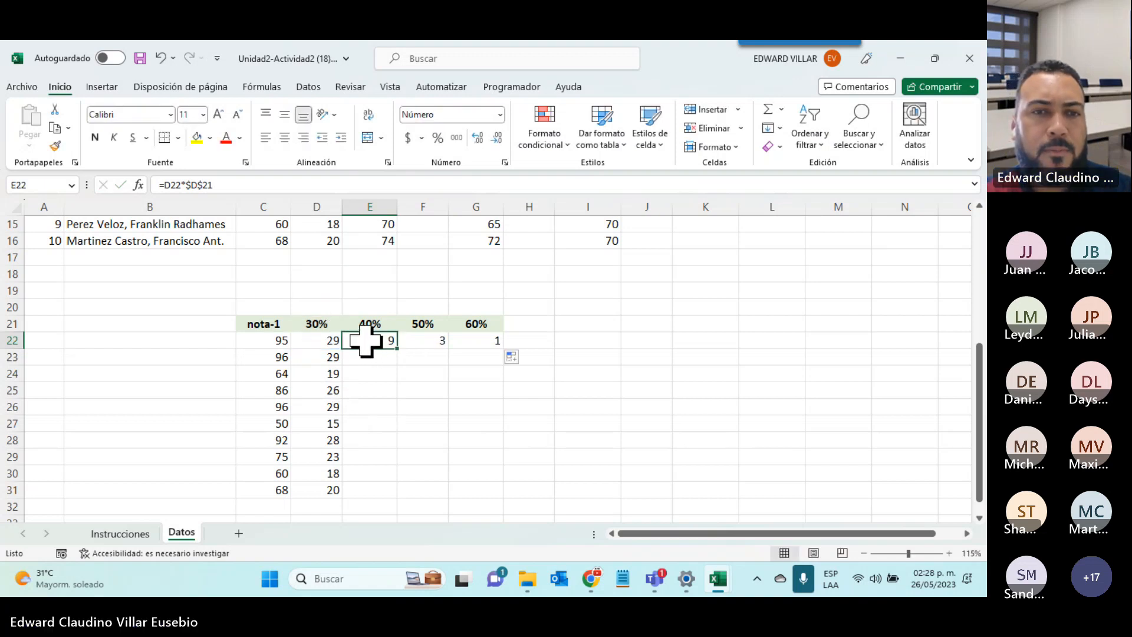
# - Clear the copied results in E22:G22
pyautogui.click(317, 341)
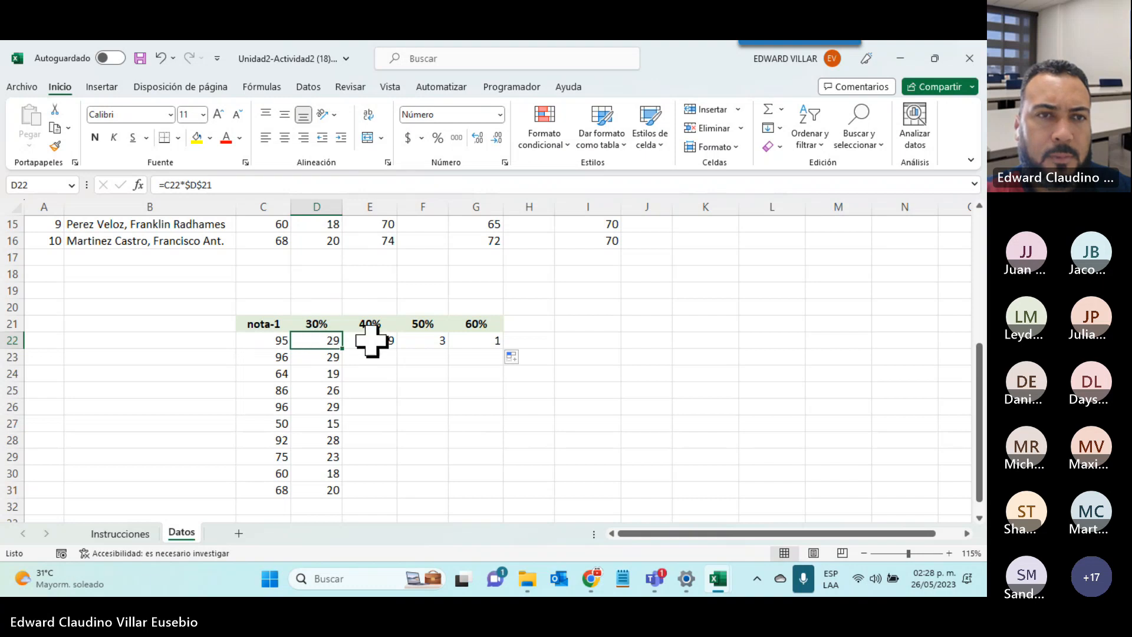
pyautogui.moveTo(372, 341); pyautogui.dragTo(489, 339)
pyautogui.press('Delete')
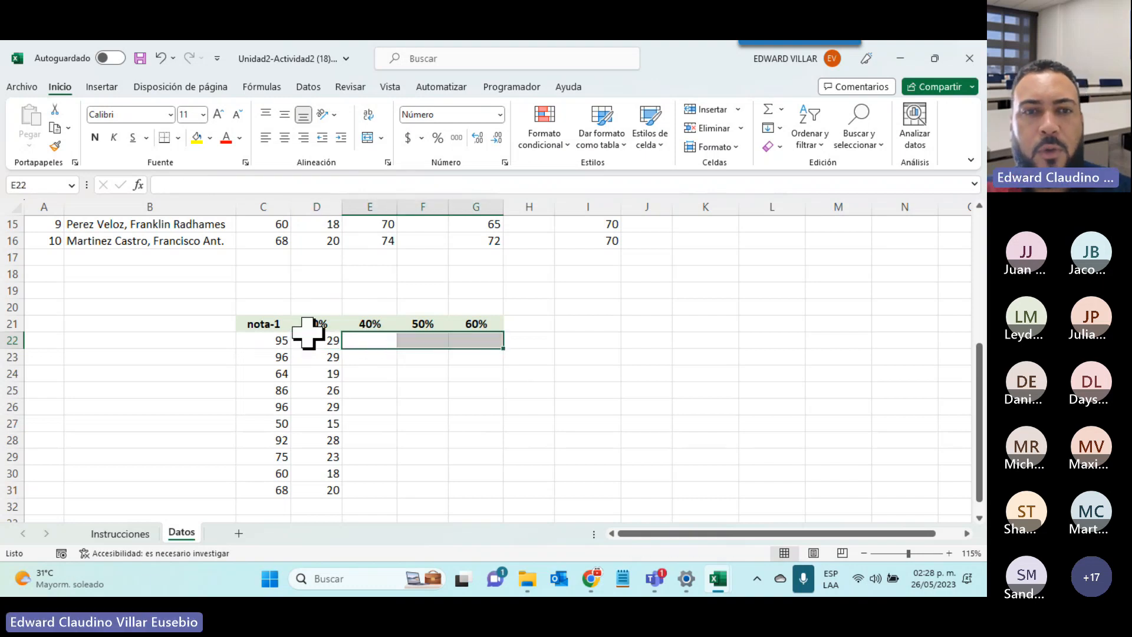
# - Change the percentage reference in the D22 formula to the mixed reference D$21, and fill the formula across to G22
pyautogui.click(316, 342)
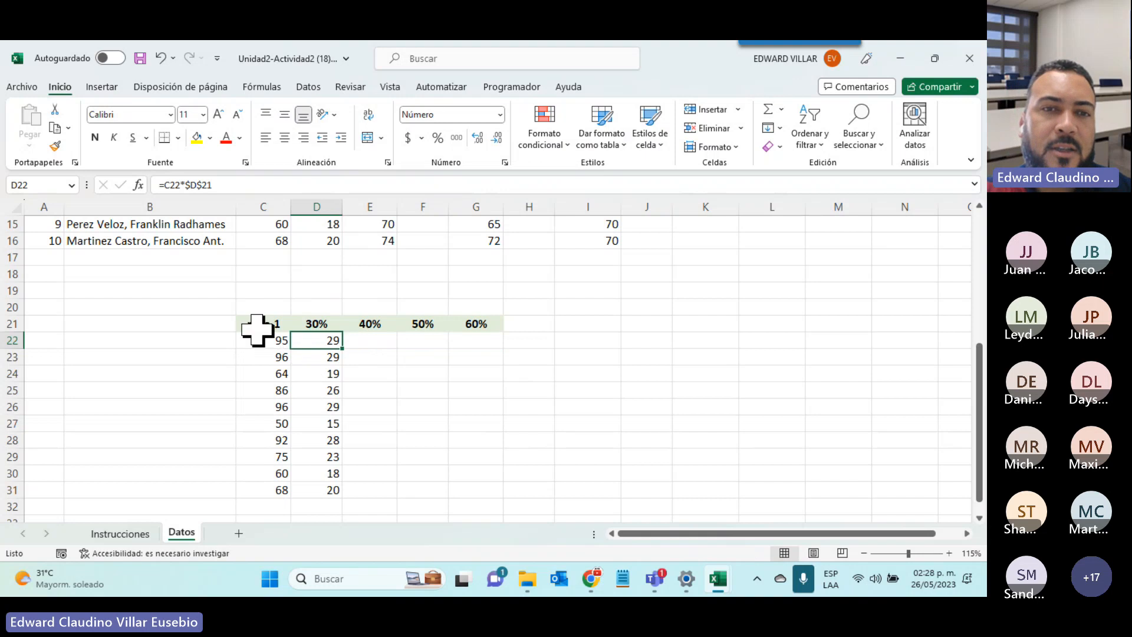
pyautogui.doubleClick(313, 348)
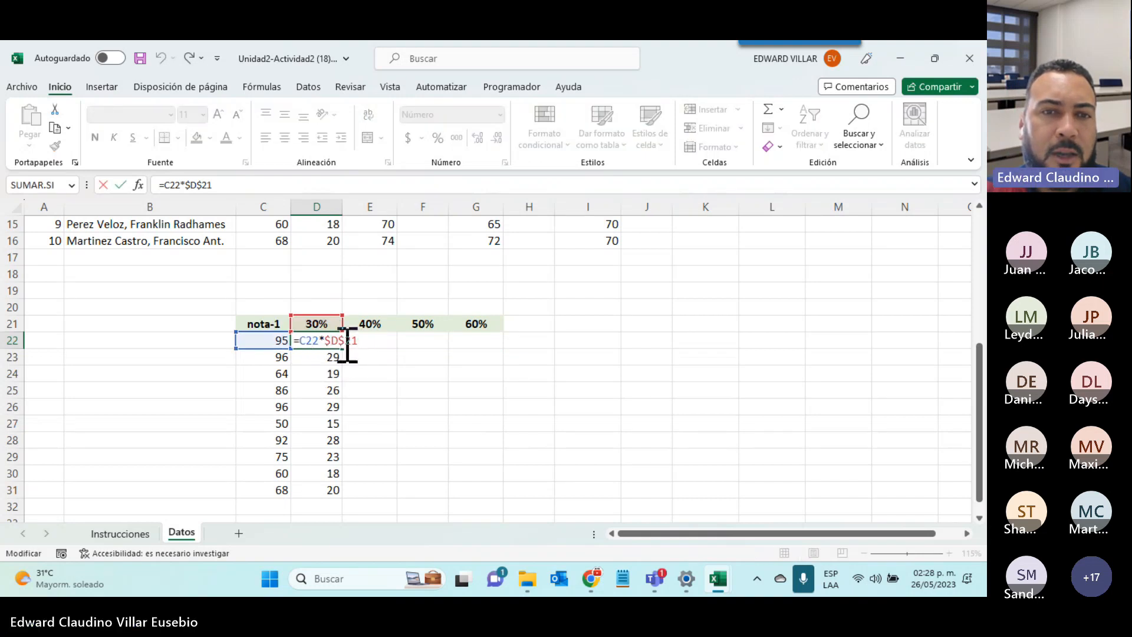
pyautogui.click(347, 345)
pyautogui.press('F4')
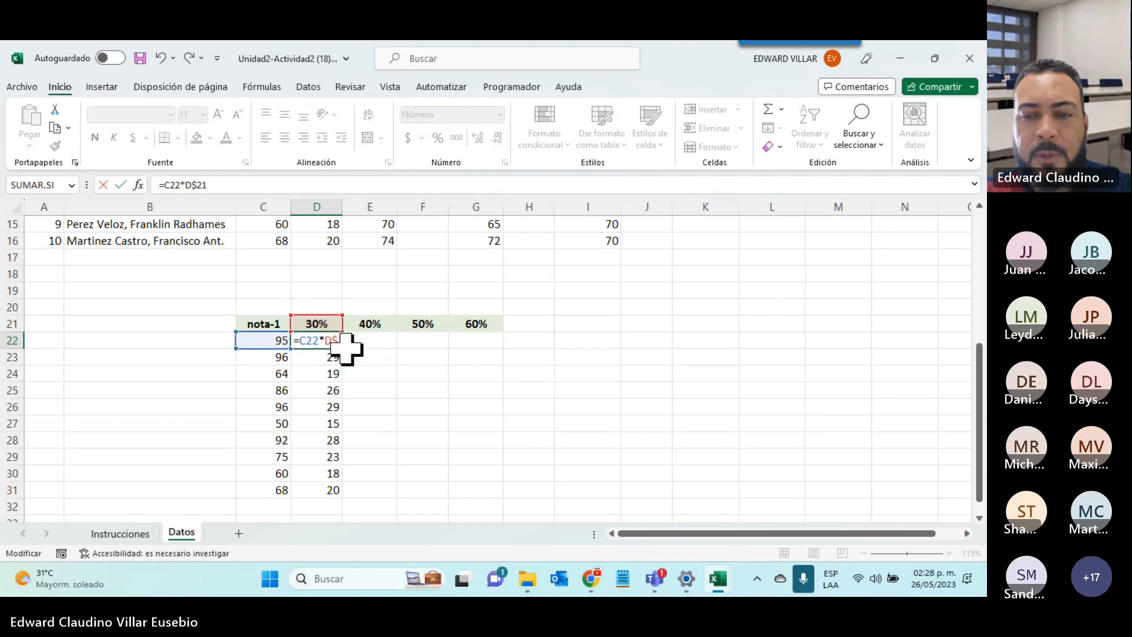
pyautogui.press('Return')
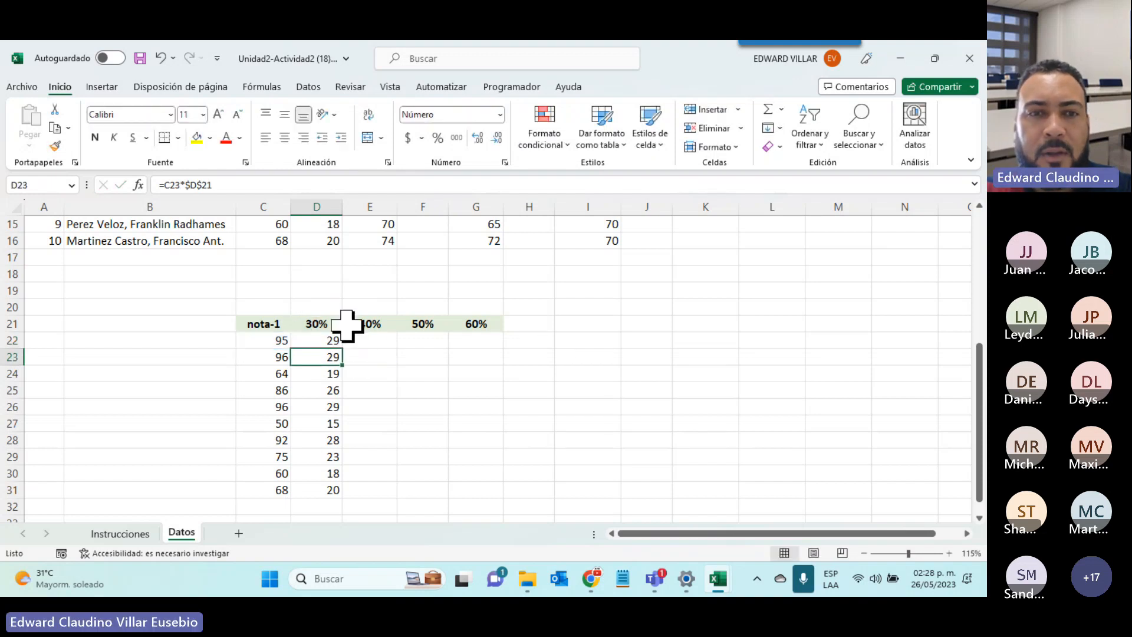
pyautogui.click(314, 342)
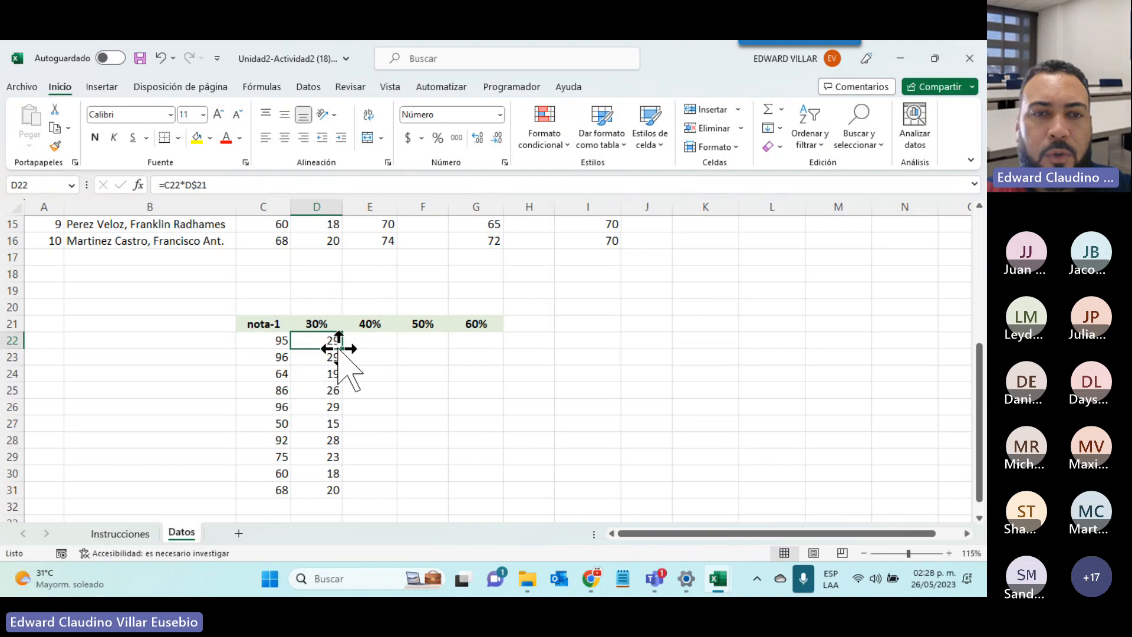
pyautogui.moveTo(342, 348); pyautogui.dragTo(494, 352)
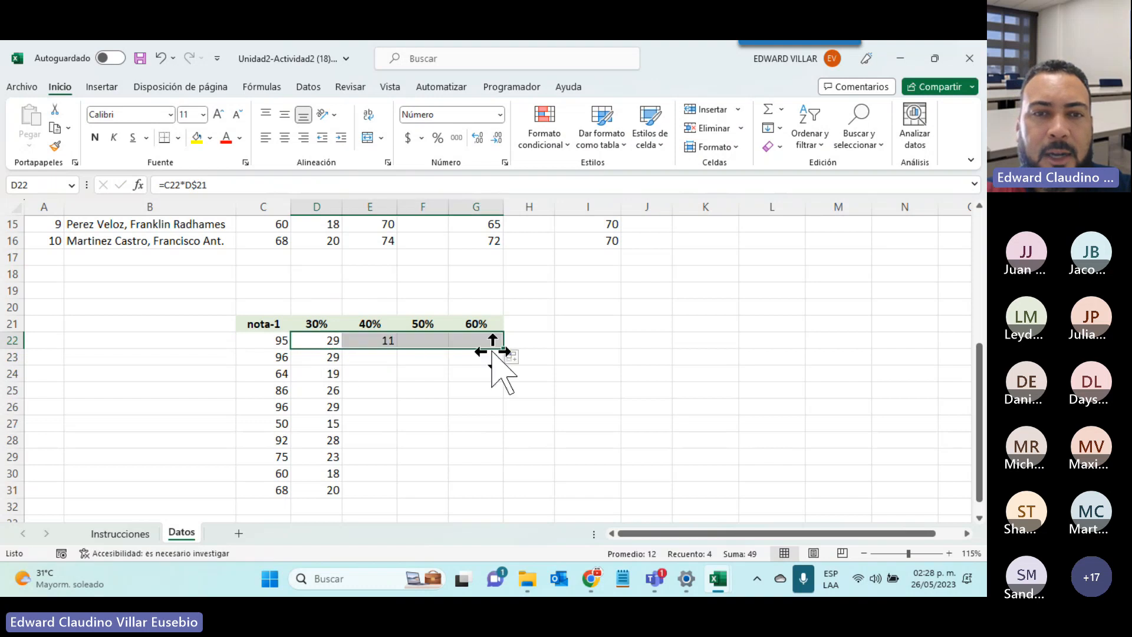
# - Examine the copied formulas in E22, F22 and G22 against the percentage headers in row 21
pyautogui.doubleClick(375, 342)
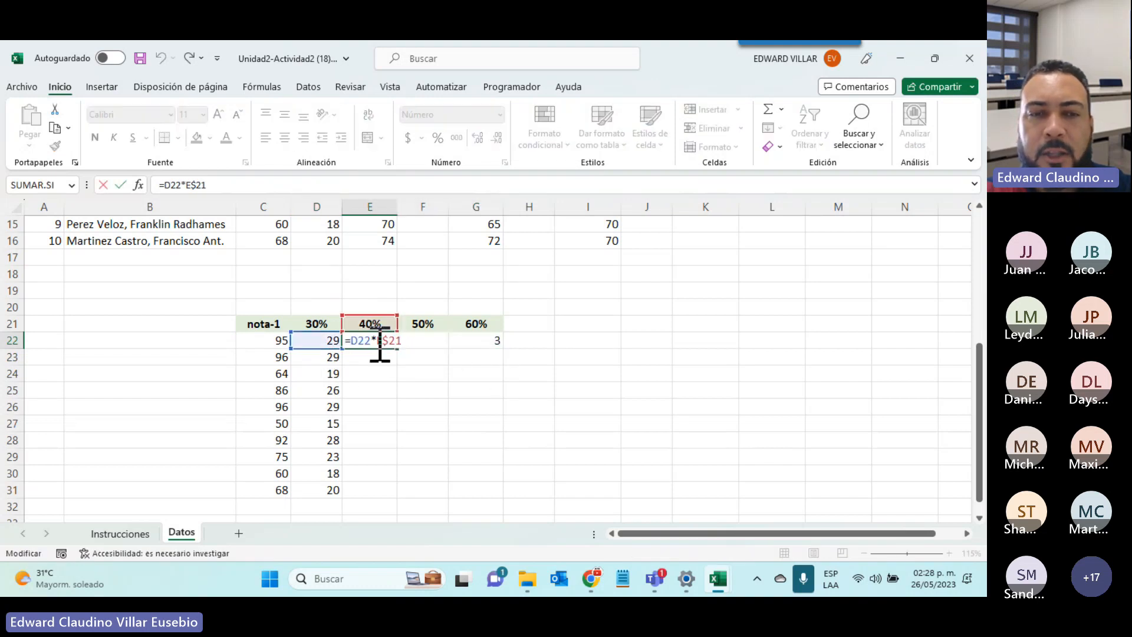
pyautogui.press('Escape')
pyautogui.doubleClick(425, 345)
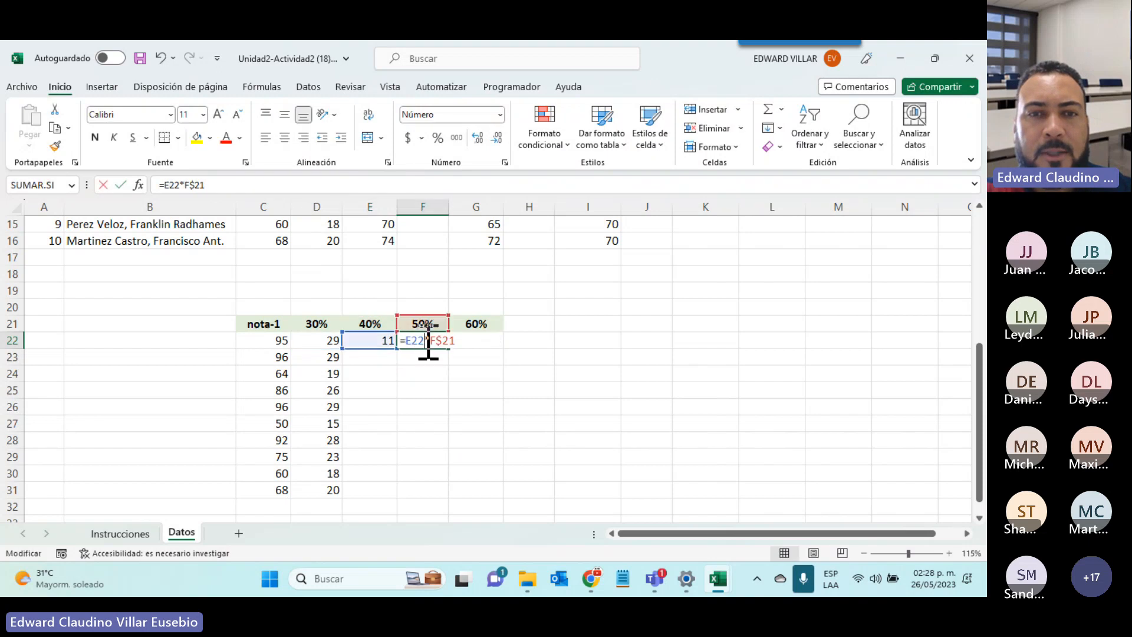
pyautogui.press('Escape')
pyautogui.click(487, 325)
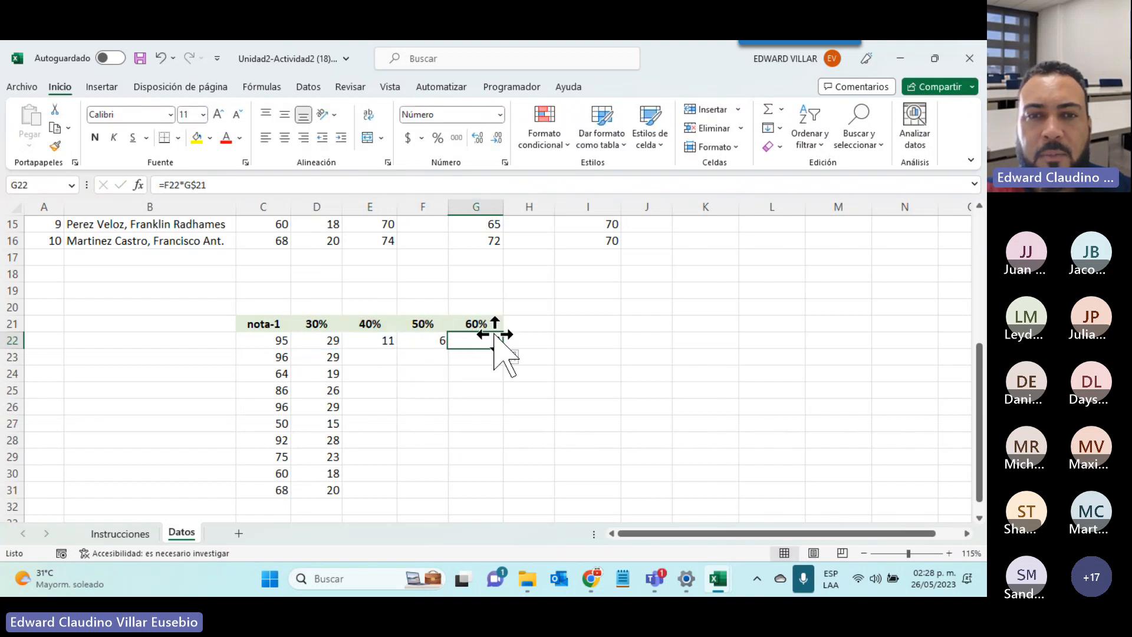
pyautogui.doubleClick(478, 343)
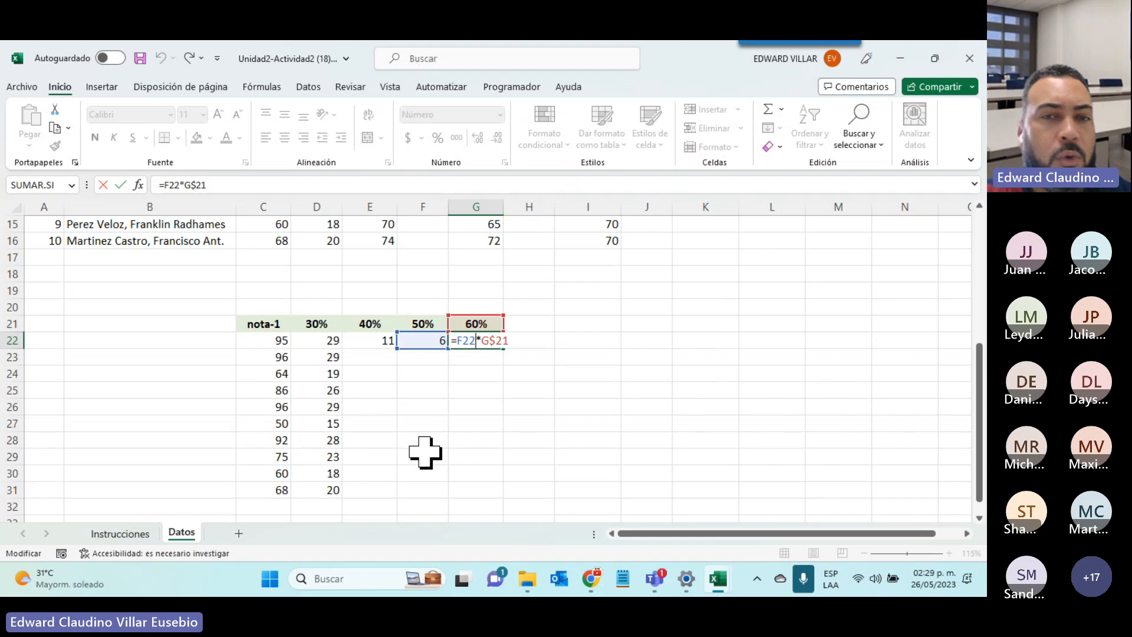
pyautogui.moveTo(298, 322); pyautogui.dragTo(510, 321)
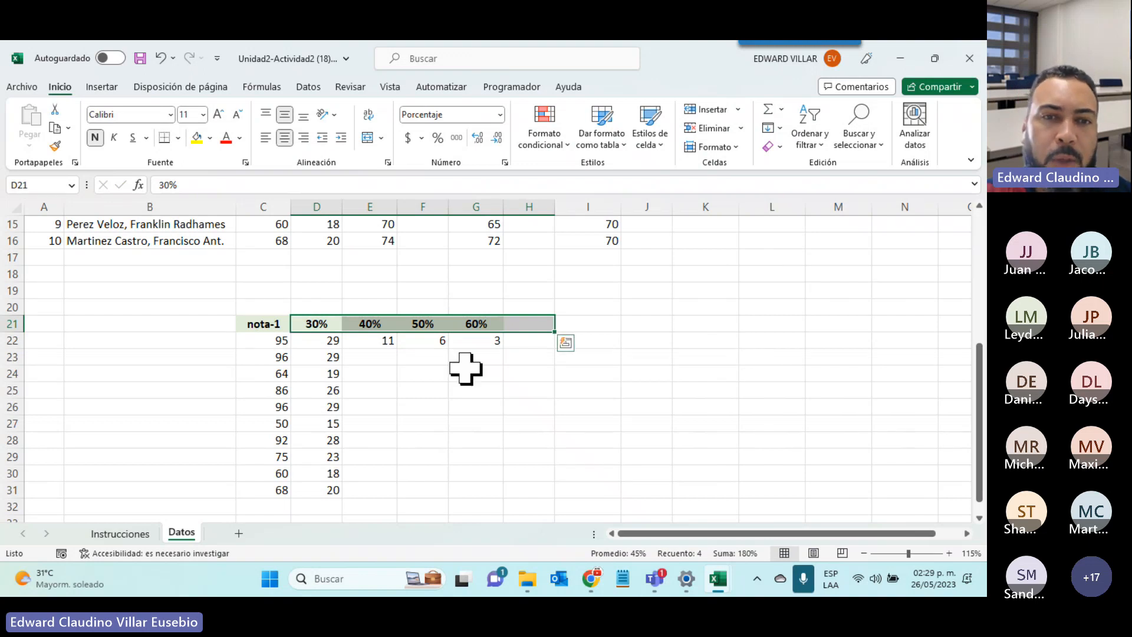
# - Compare the D22 formula with its copies through G22, checking which grade cell and percentage each one references
pyautogui.doubleClick(378, 345)
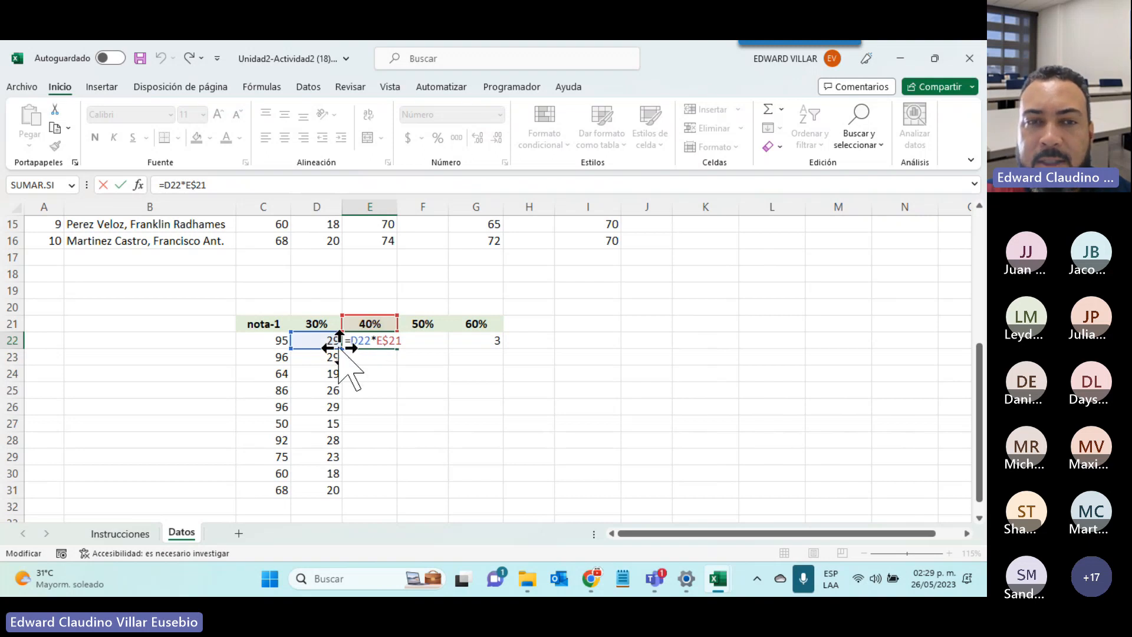
pyautogui.hotkey('ctrl', 'Return')
pyautogui.click(308, 341)
pyautogui.doubleClick(309, 343)
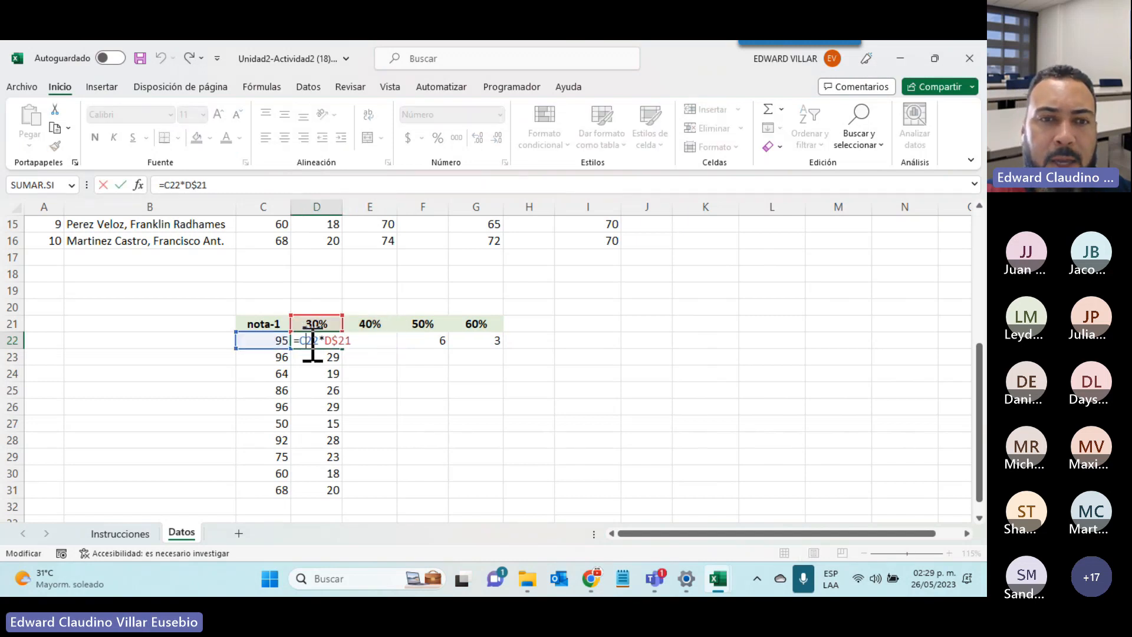
pyautogui.click(374, 344)
pyautogui.doubleClick(374, 344)
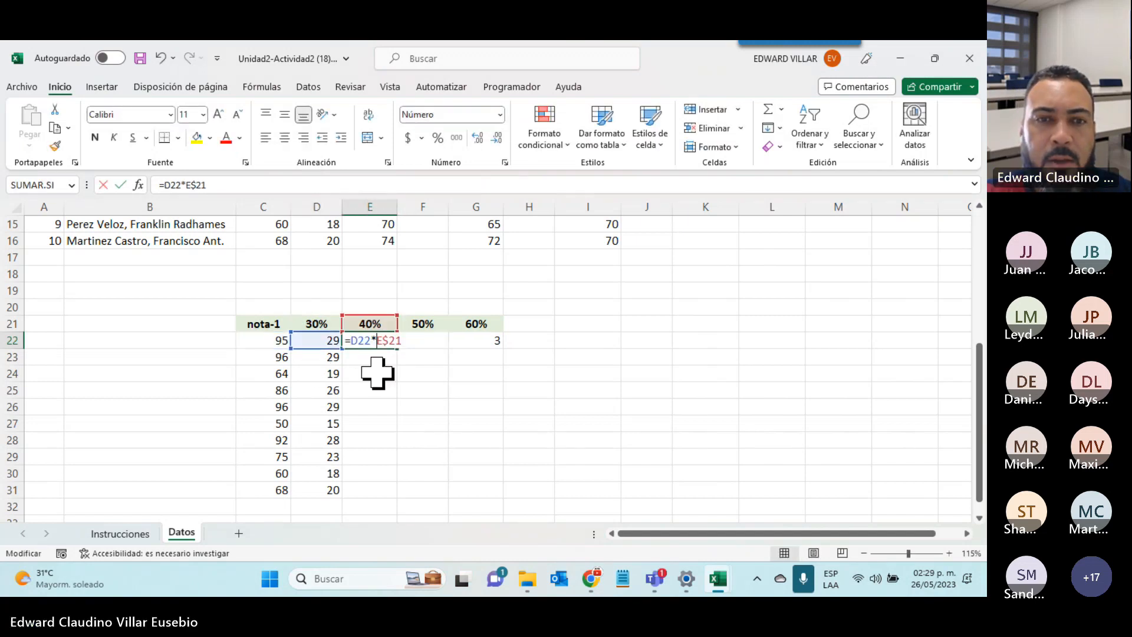
pyautogui.click(425, 341)
pyautogui.doubleClick(426, 342)
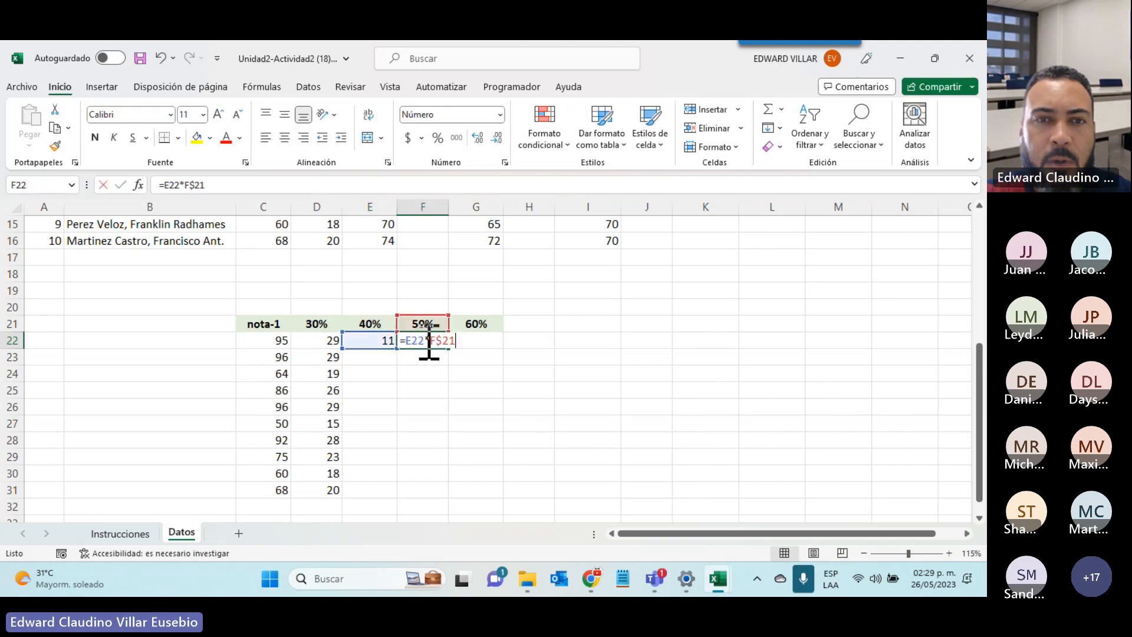
pyautogui.click(488, 349)
pyautogui.doubleClick(489, 348)
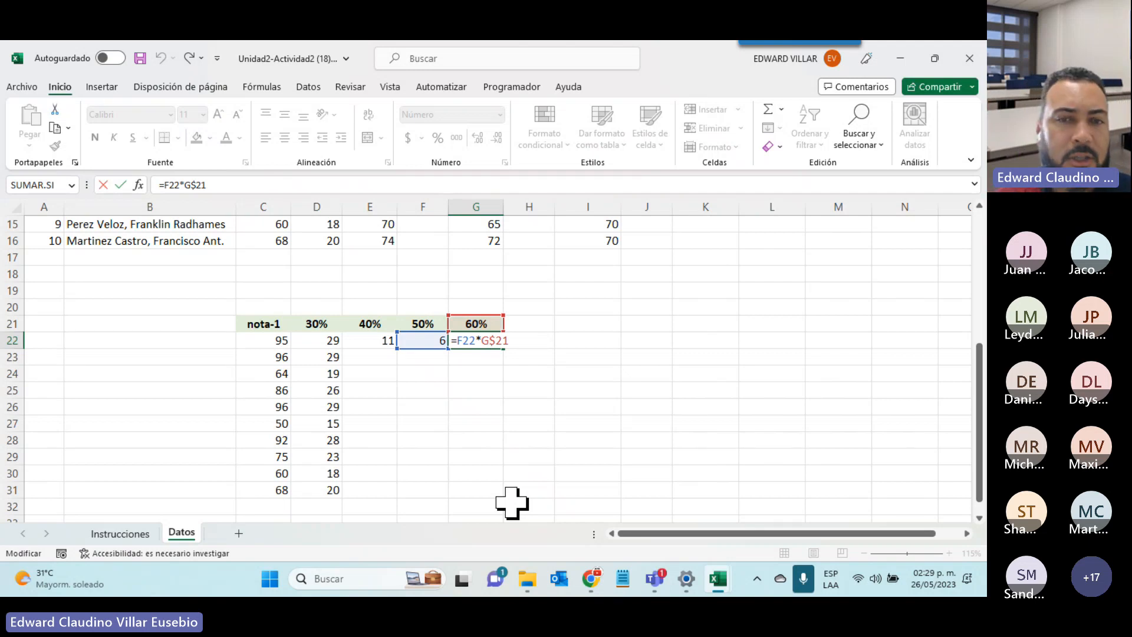
pyautogui.hotkey('ctrl', 'Return')
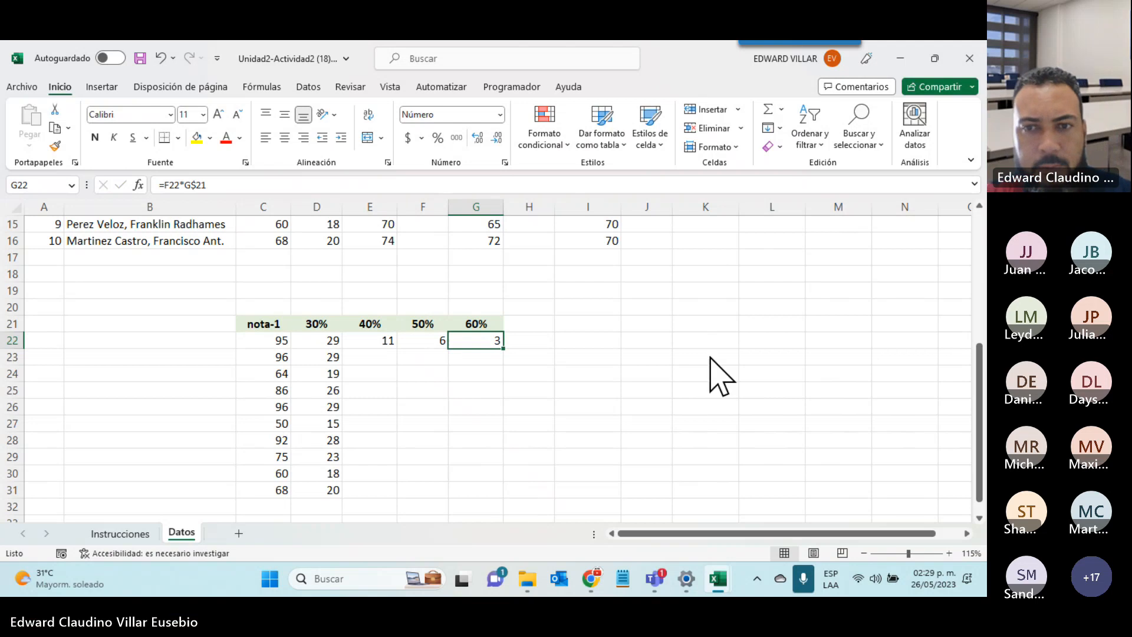
# - Look over the top of the Datos sheet and review the task text on the Instrucciones sheet
pyautogui.scroll(5, 563, 343)
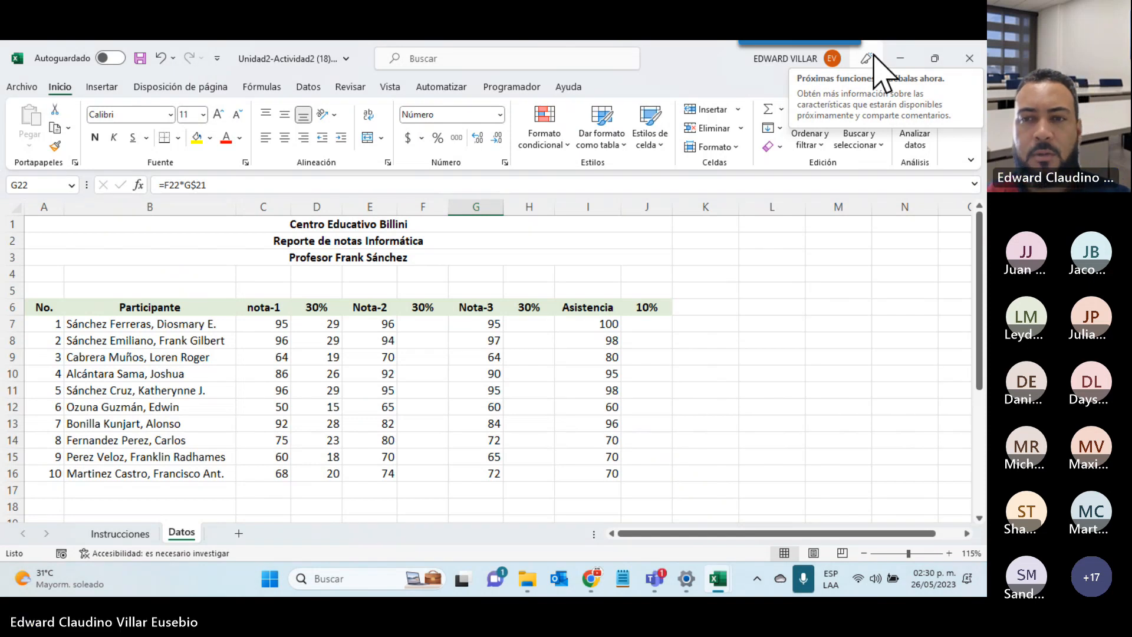
pyautogui.click(120, 534)
pyautogui.scroll(-3, 651, 348)
pyautogui.scroll(4, 671, 346)
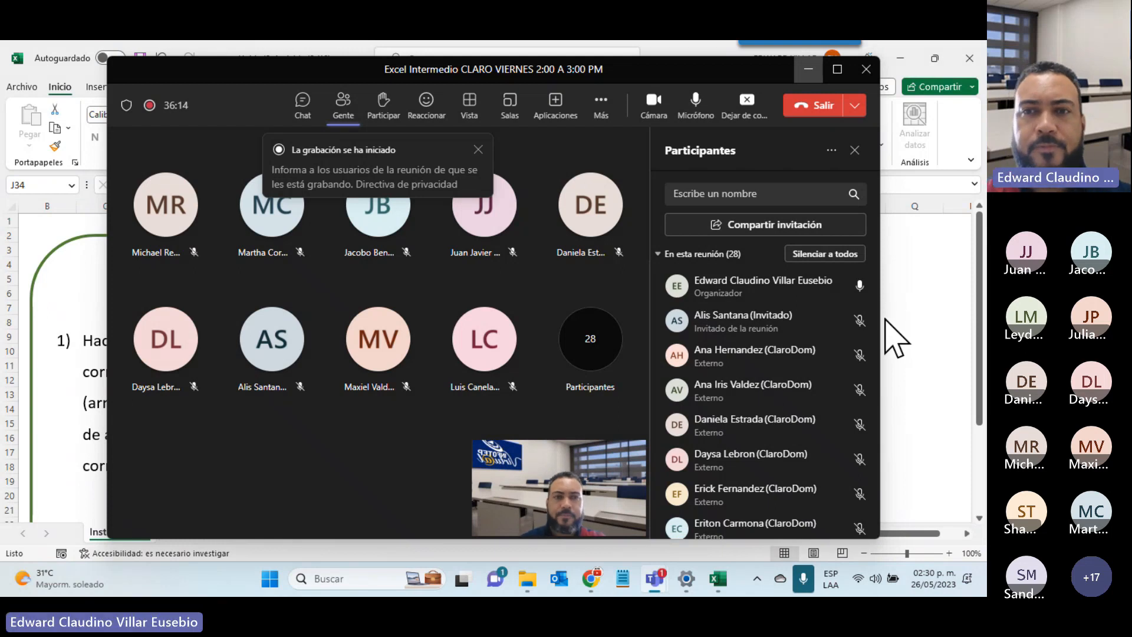
# - Minimize the Teams meeting window and the Unidad2-Actividad2 workbook
pyautogui.click(810, 69)
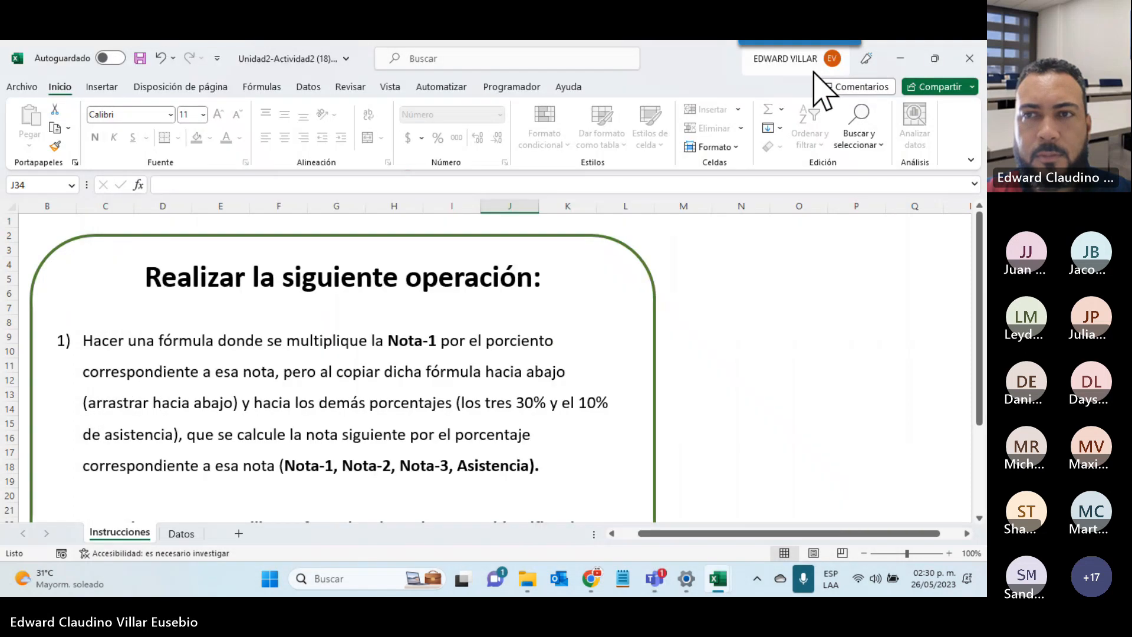
pyautogui.click(901, 59)
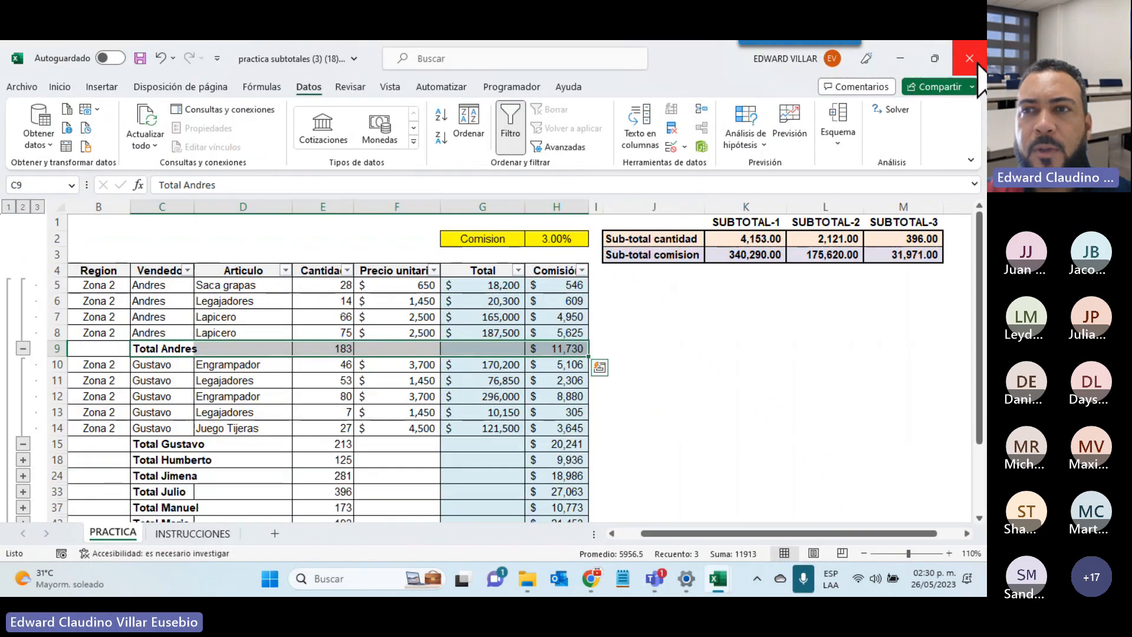
# - Close the practica subtotales (3) (18) workbook without saving its changes
pyautogui.click(970, 59)
pyautogui.click(507, 328)
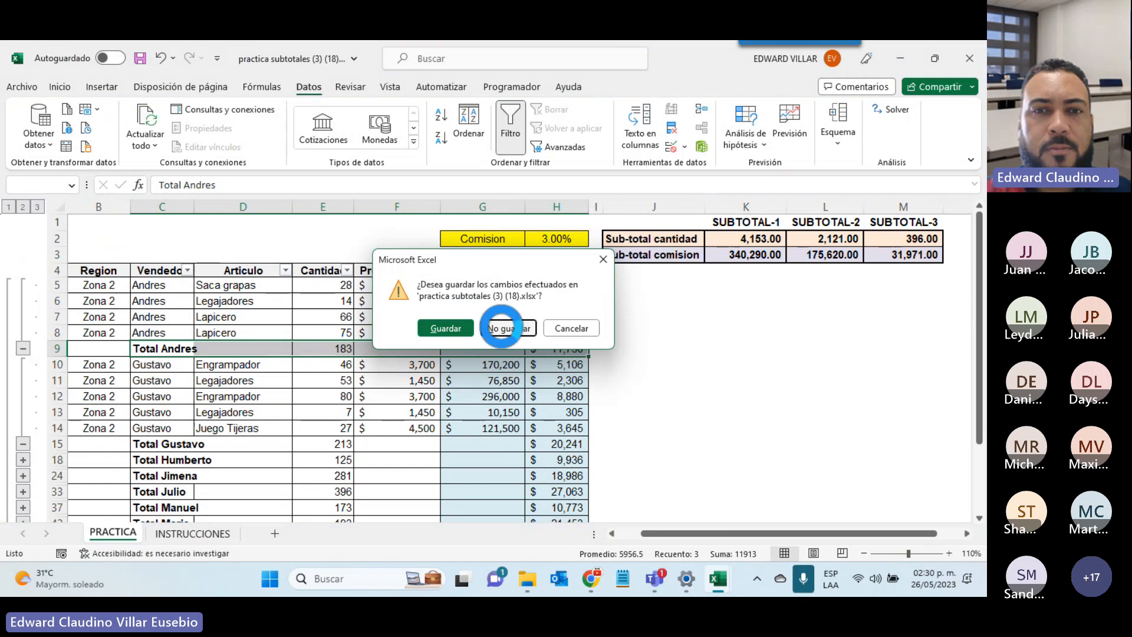
# - In the browser's course page, open section 3 and review the Objetivo y contenido tópico-3 text, closing it when done
pyautogui.scroll(10, 454, 428)
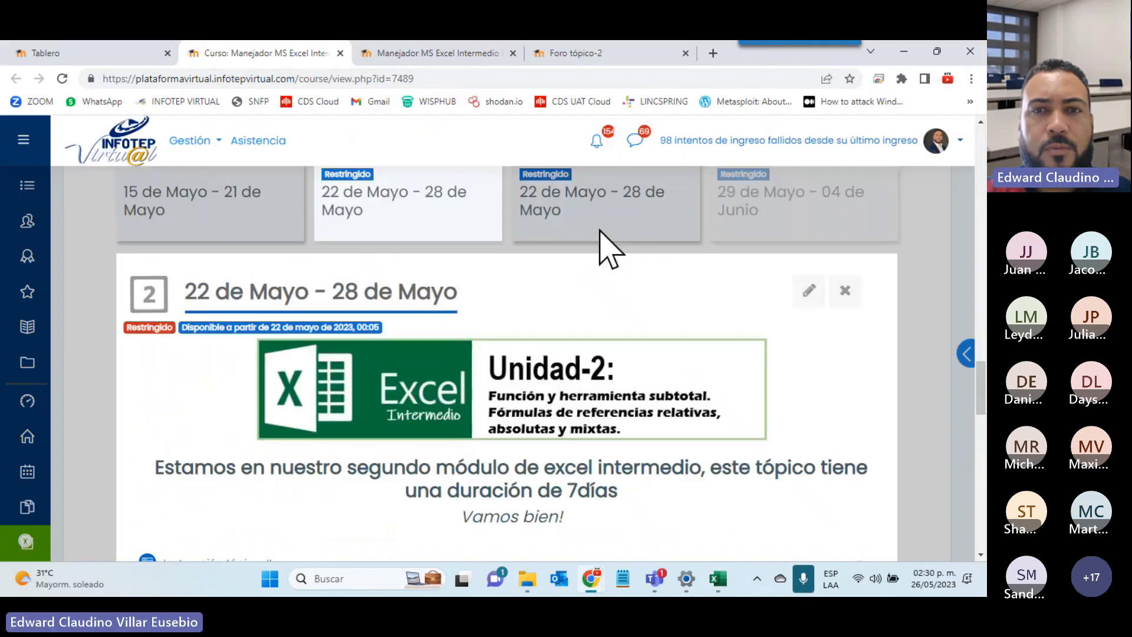
pyautogui.click(610, 207)
pyautogui.scroll(-2, 534, 487)
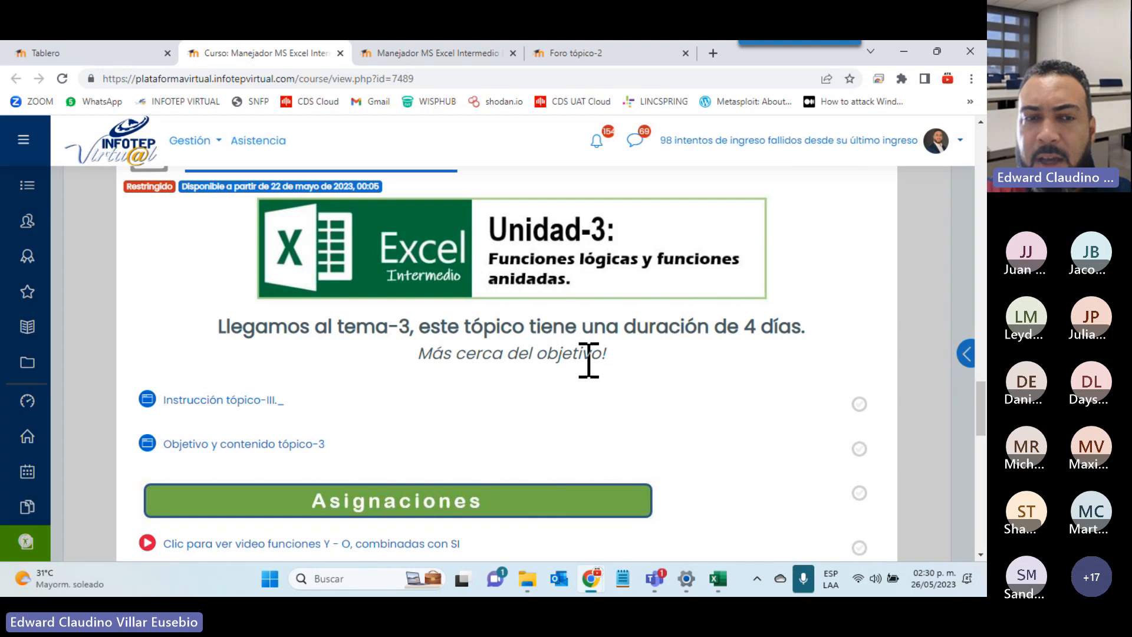
pyautogui.click(253, 446)
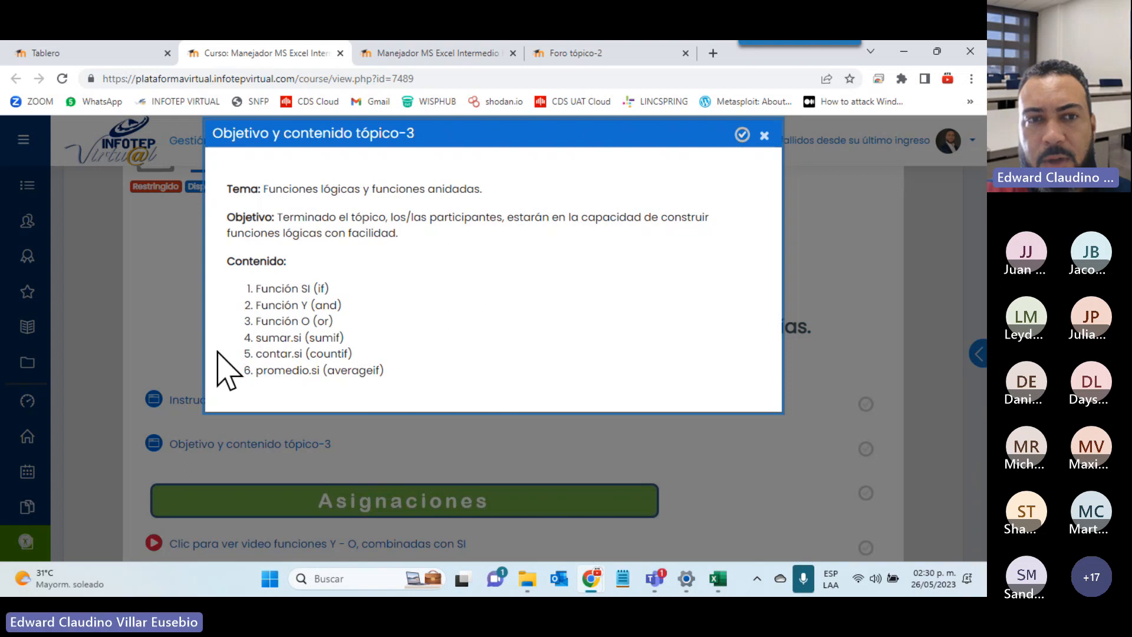
pyautogui.click(764, 135)
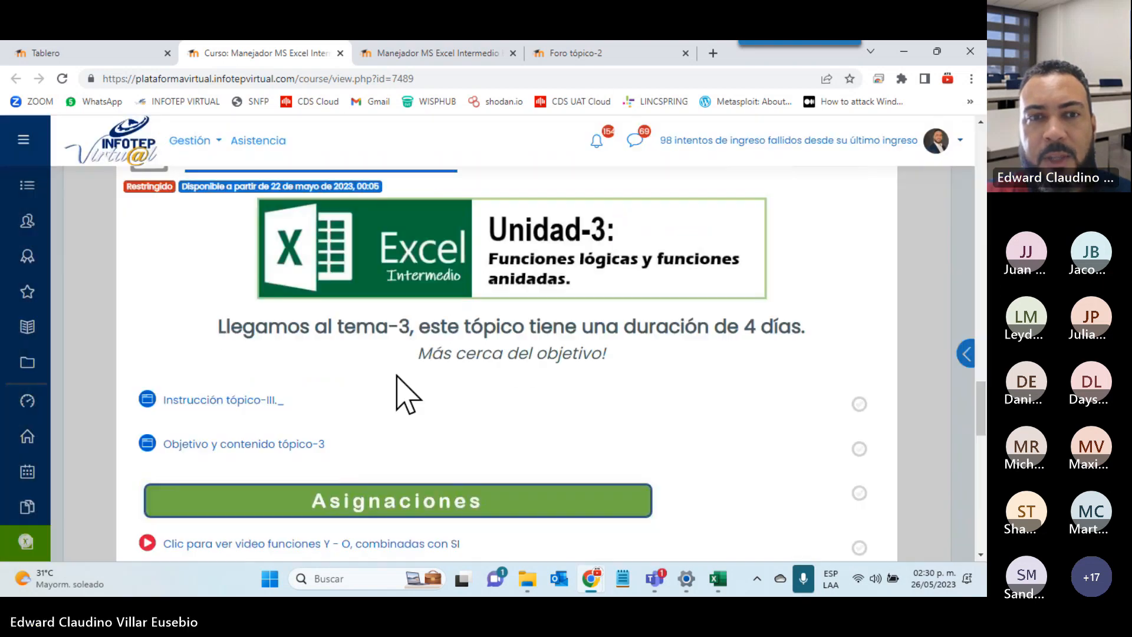
# - Open Manual excel intermedio from course section 1 in its own browser tab, and close its preview on the course page
pyautogui.scroll(6, 353, 455)
pyautogui.scroll(3, 344, 434)
pyautogui.scroll(-4, 338, 435)
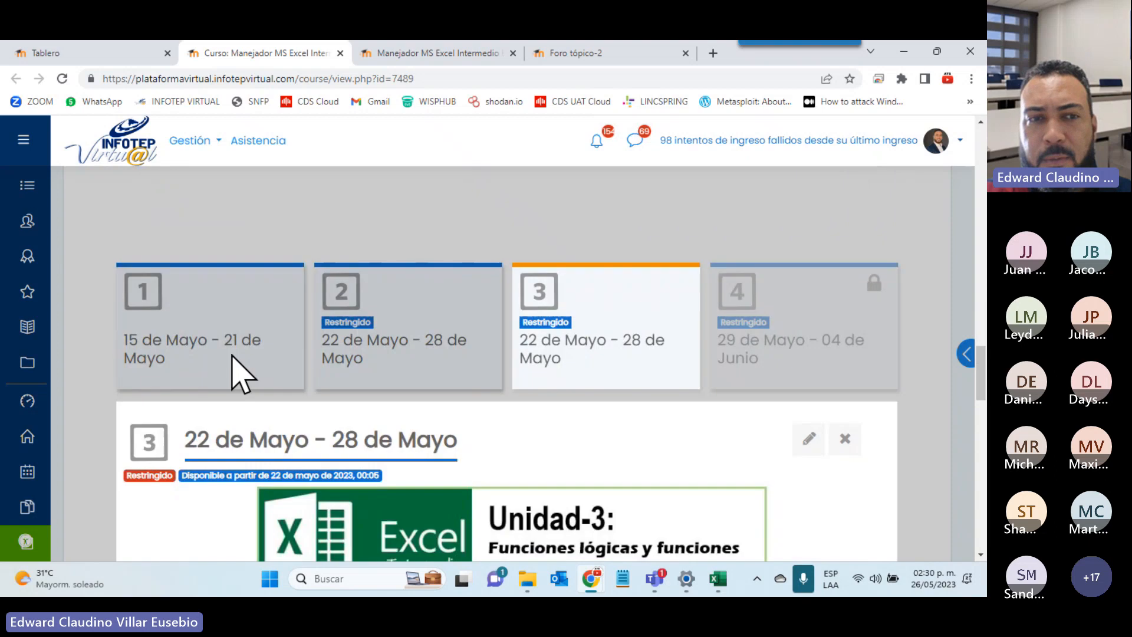
pyautogui.click(231, 355)
pyautogui.scroll(-5, 239, 367)
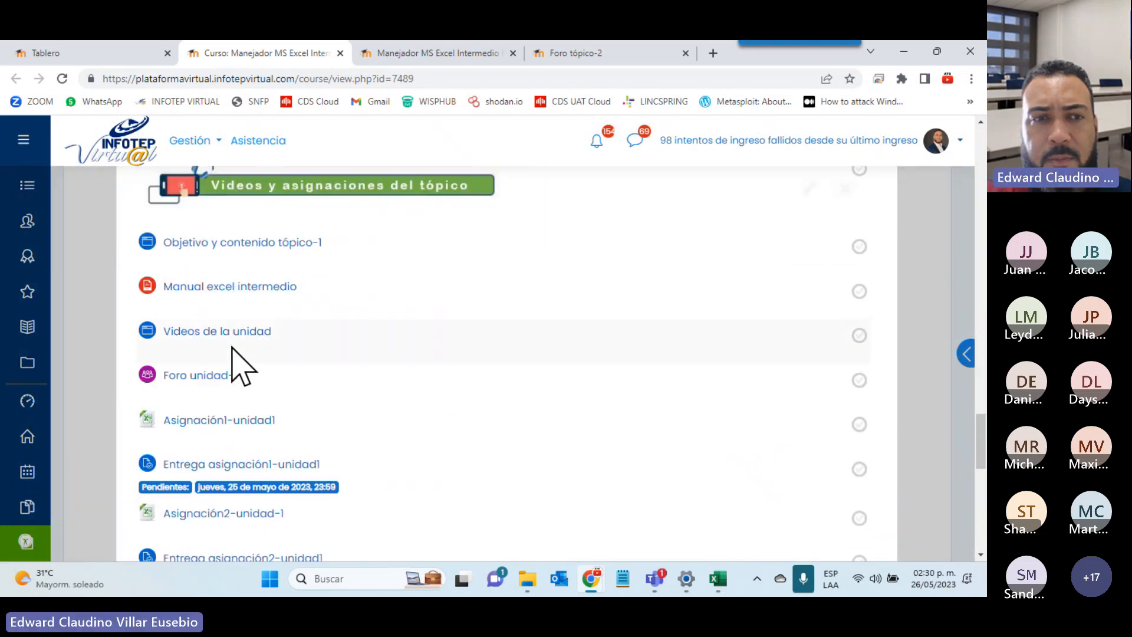
pyautogui.click(214, 289)
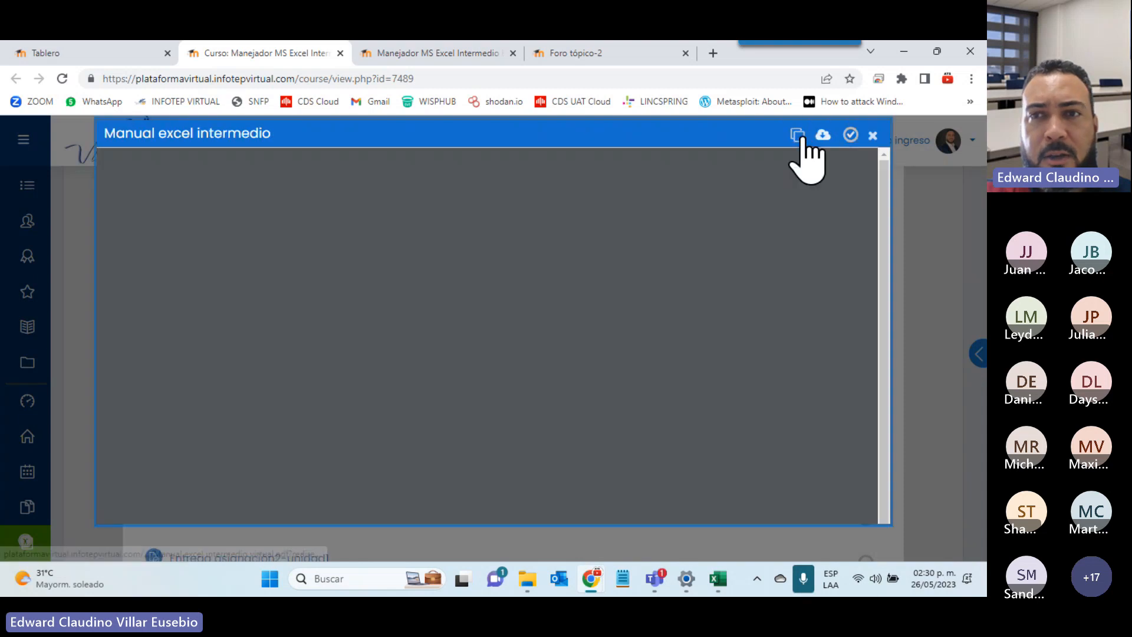
pyautogui.click(798, 136)
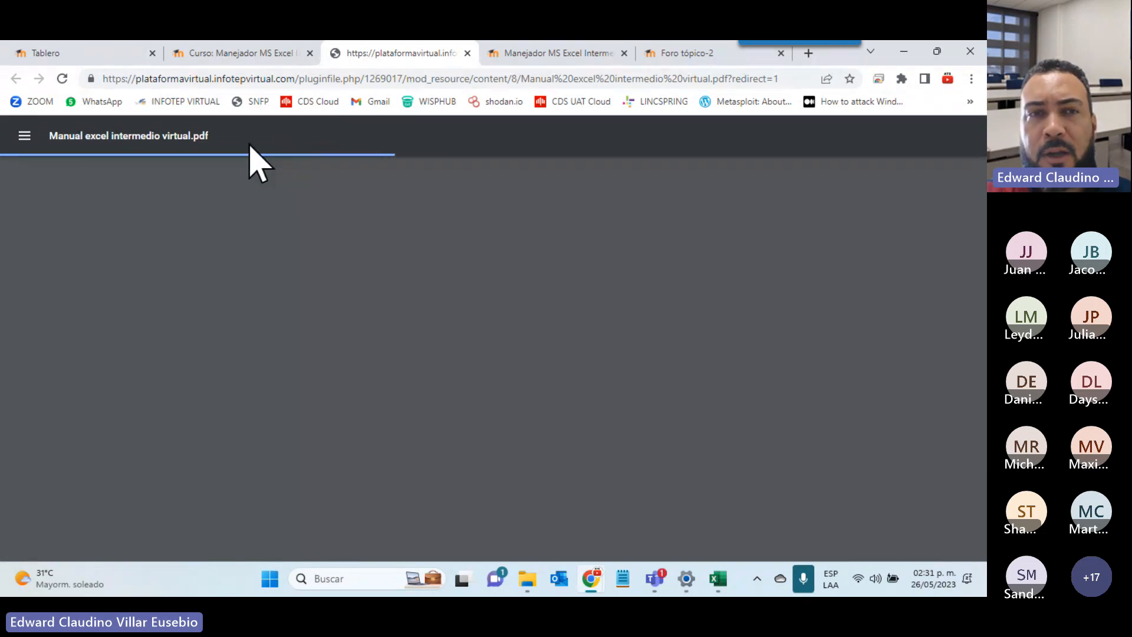
pyautogui.click(282, 56)
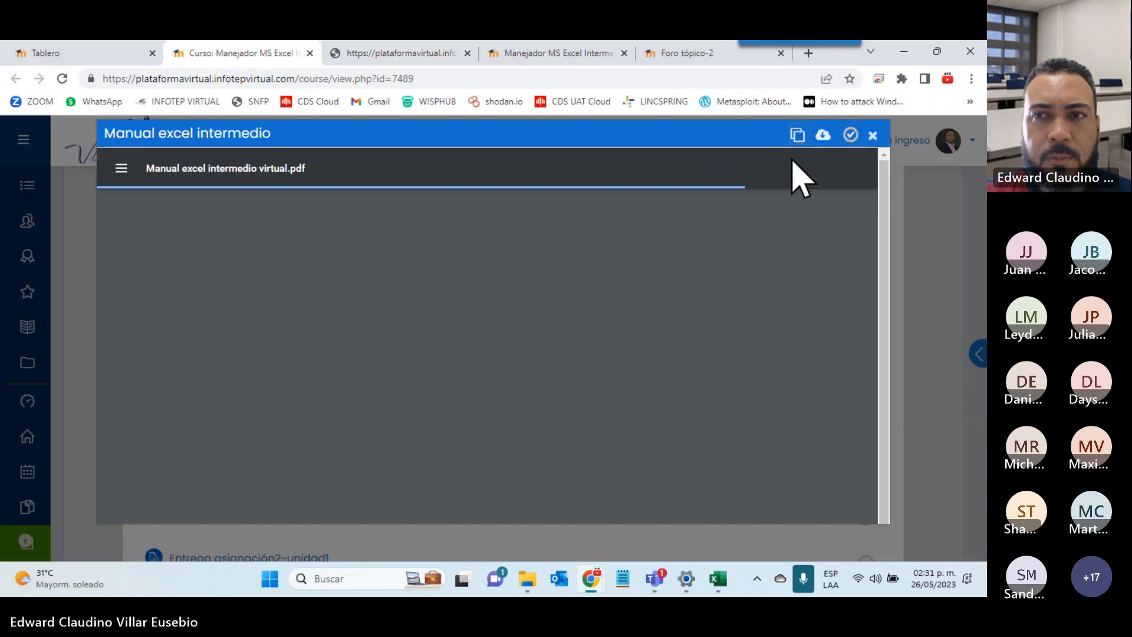
pyautogui.click(873, 136)
pyautogui.click(413, 53)
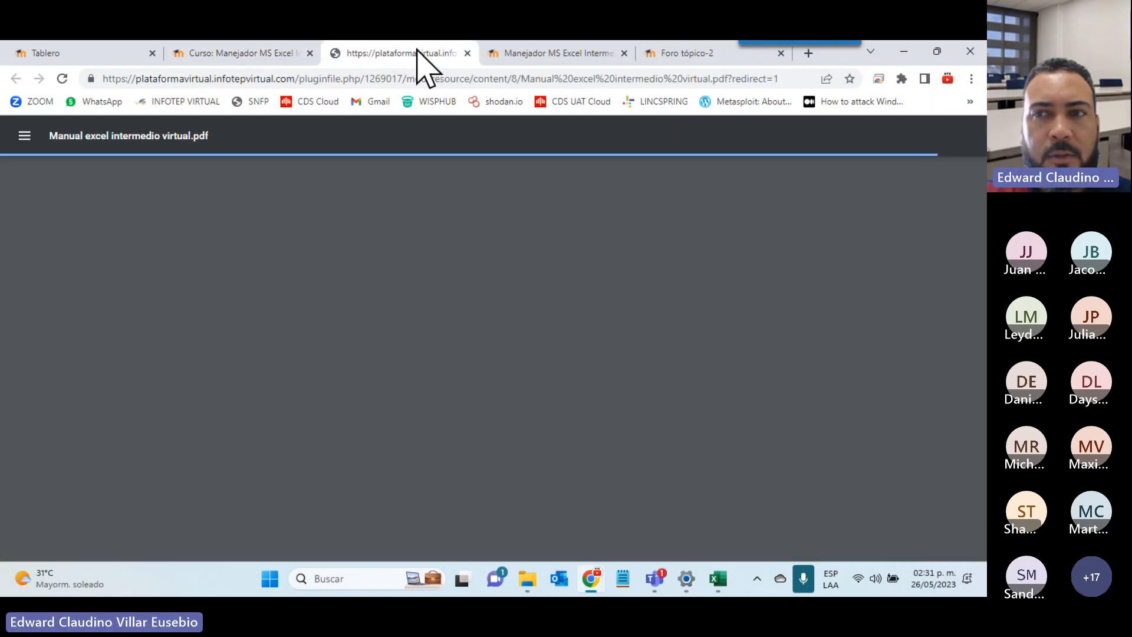
# - Skim the manual's opening chapters and locate the Referencias mixtas explanation
pyautogui.scroll(-5, 177, 307)
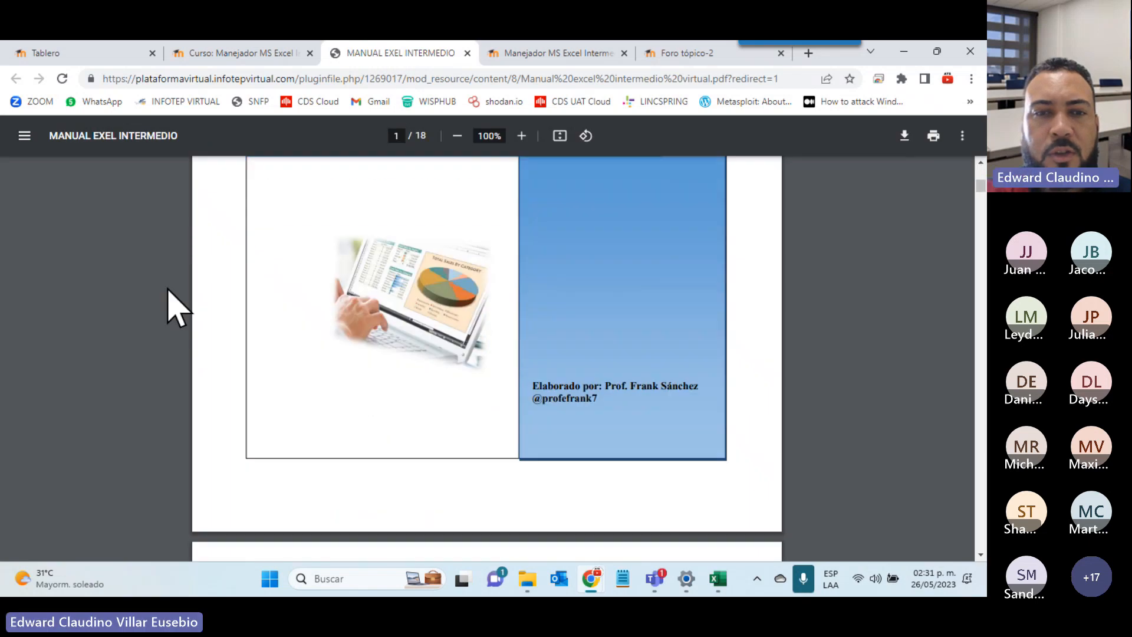
pyautogui.scroll(-20, 177, 307)
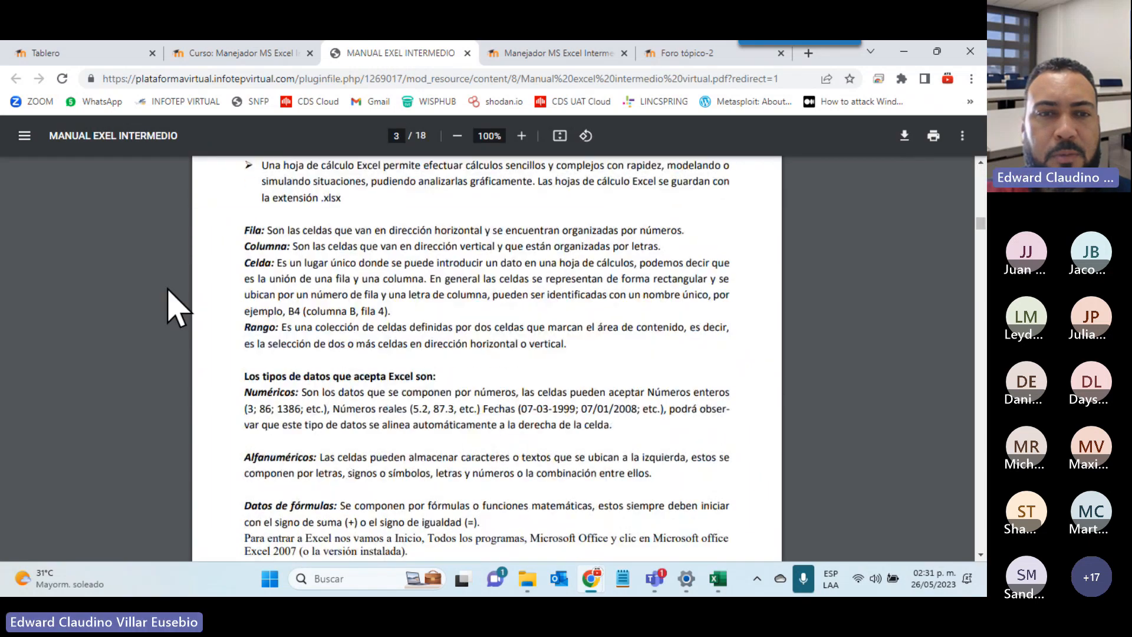
pyautogui.scroll(-20, 177, 307)
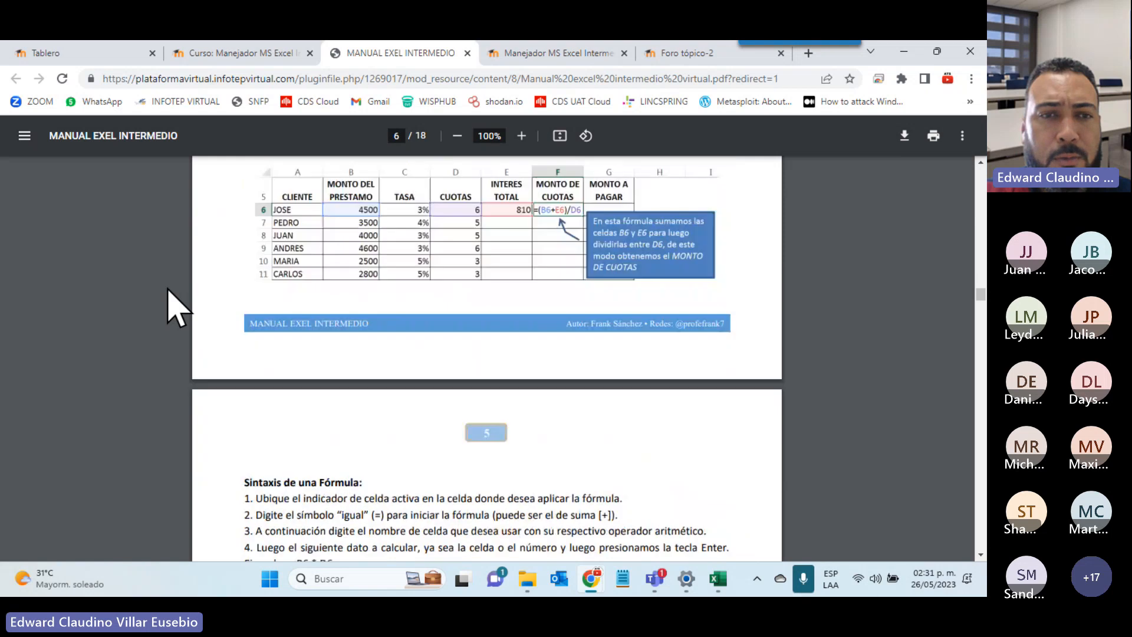
pyautogui.scroll(-20, 177, 307)
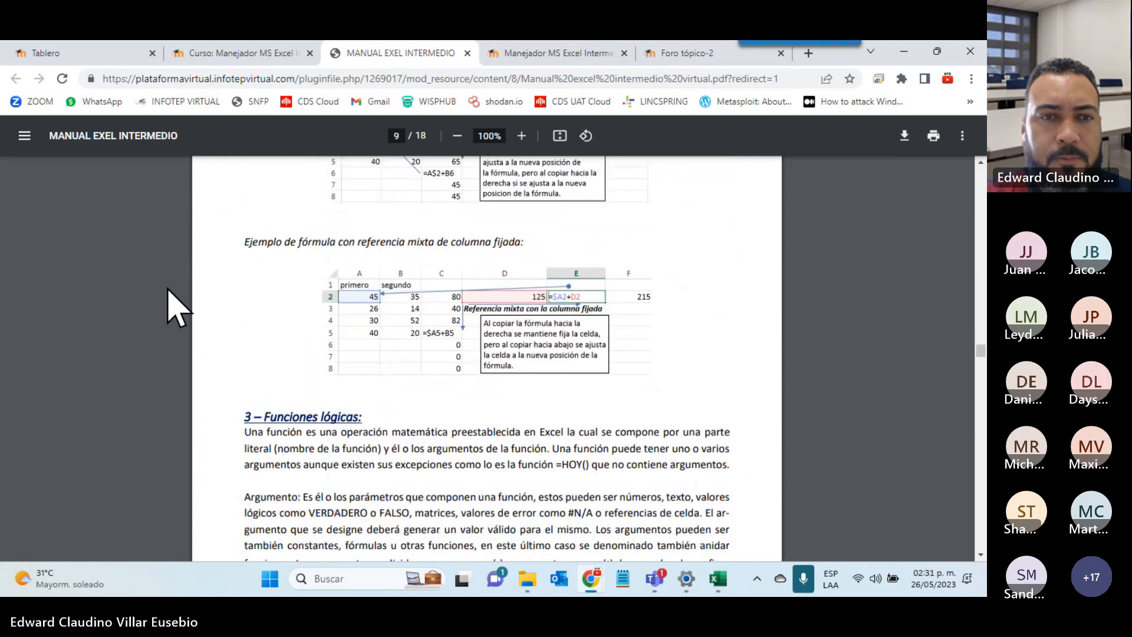
pyautogui.scroll(-10, 177, 307)
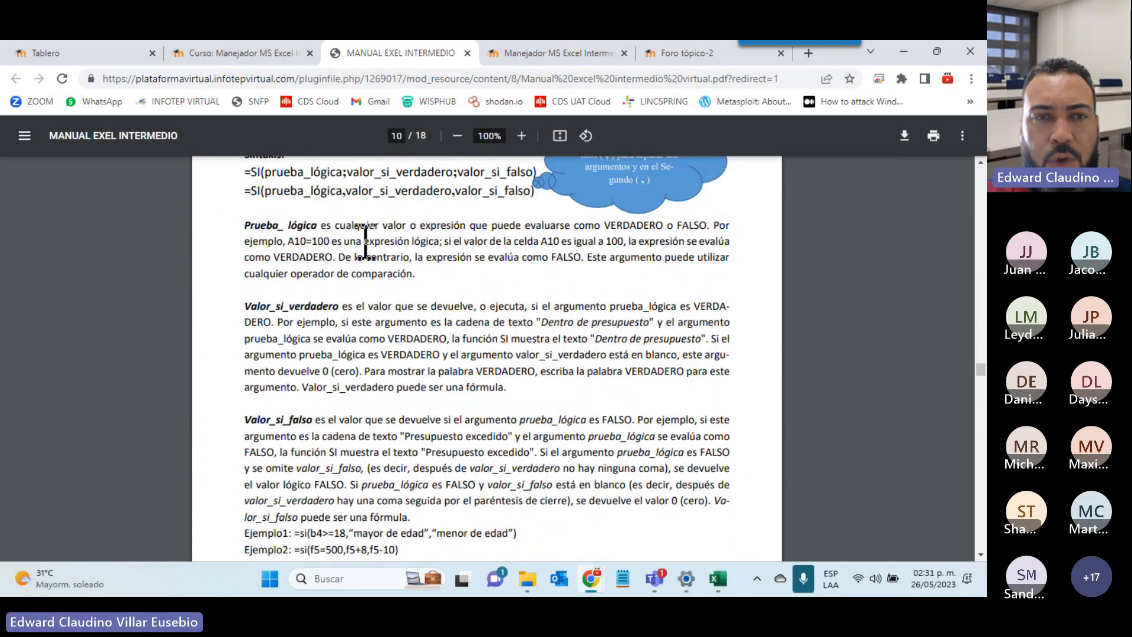
pyautogui.scroll(10, 365, 241)
pyautogui.scroll(6, 365, 242)
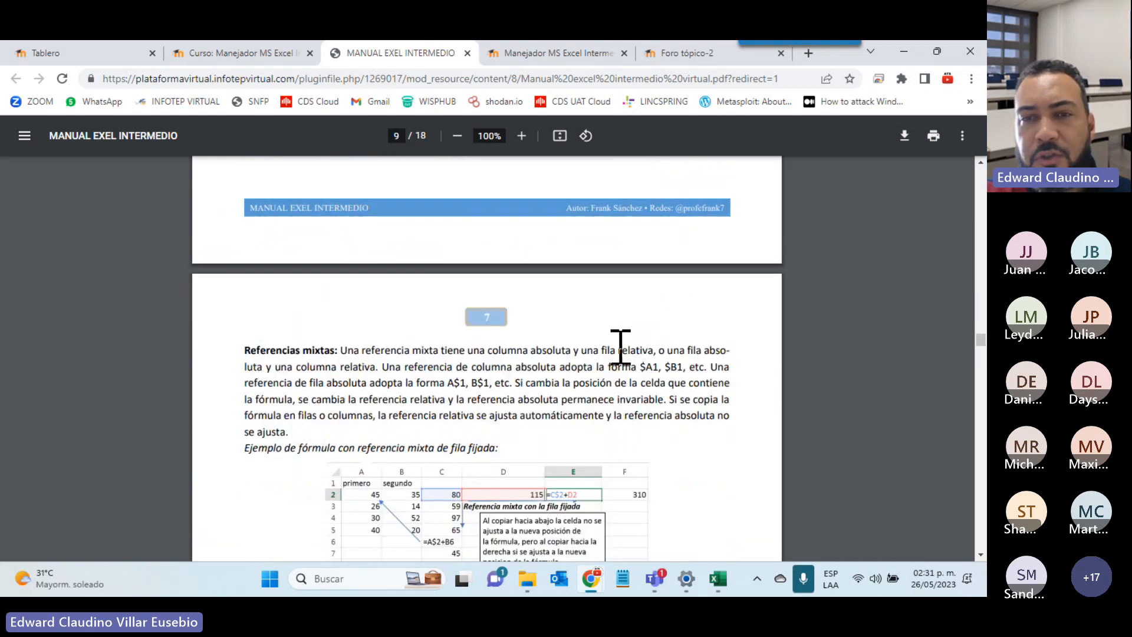
# - Read the Funciones lógicas introduction and the Función SI syntax, highlighting the prueba_lógica argument
pyautogui.scroll(-7, 615, 354)
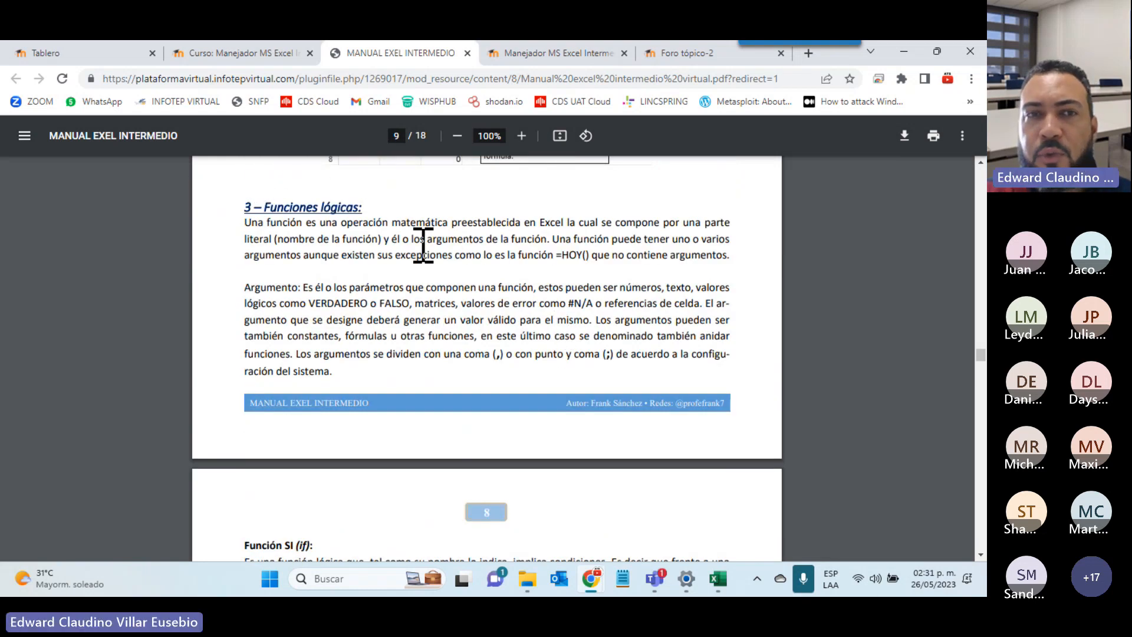
pyautogui.scroll(-5, 425, 244)
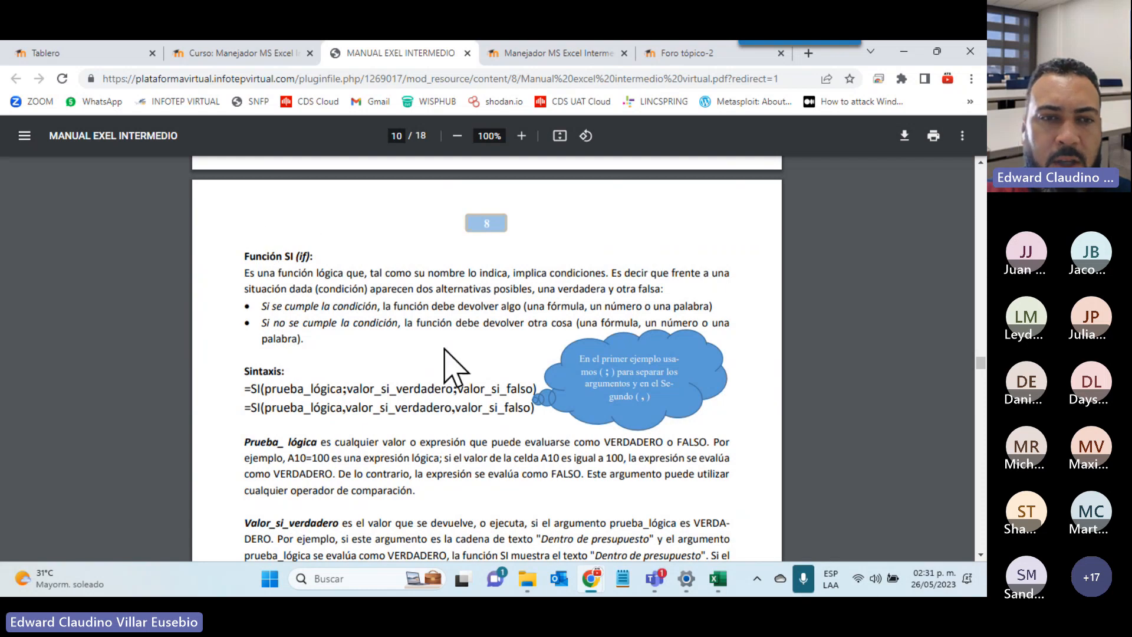
pyautogui.scroll(-1, 290, 283)
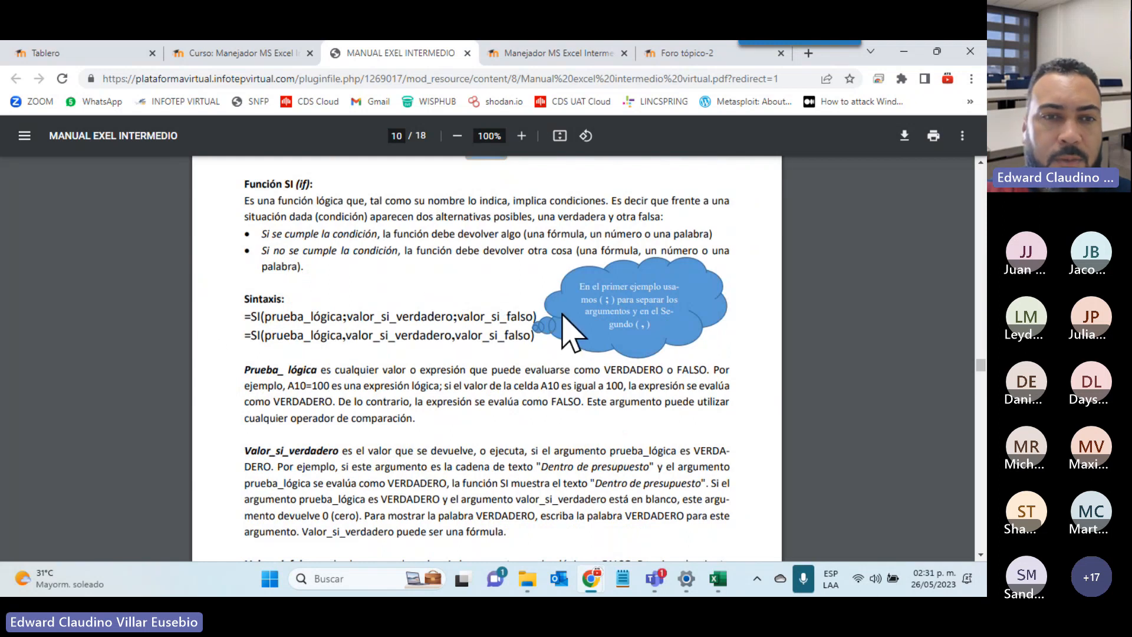
pyautogui.scroll(-1, 563, 321)
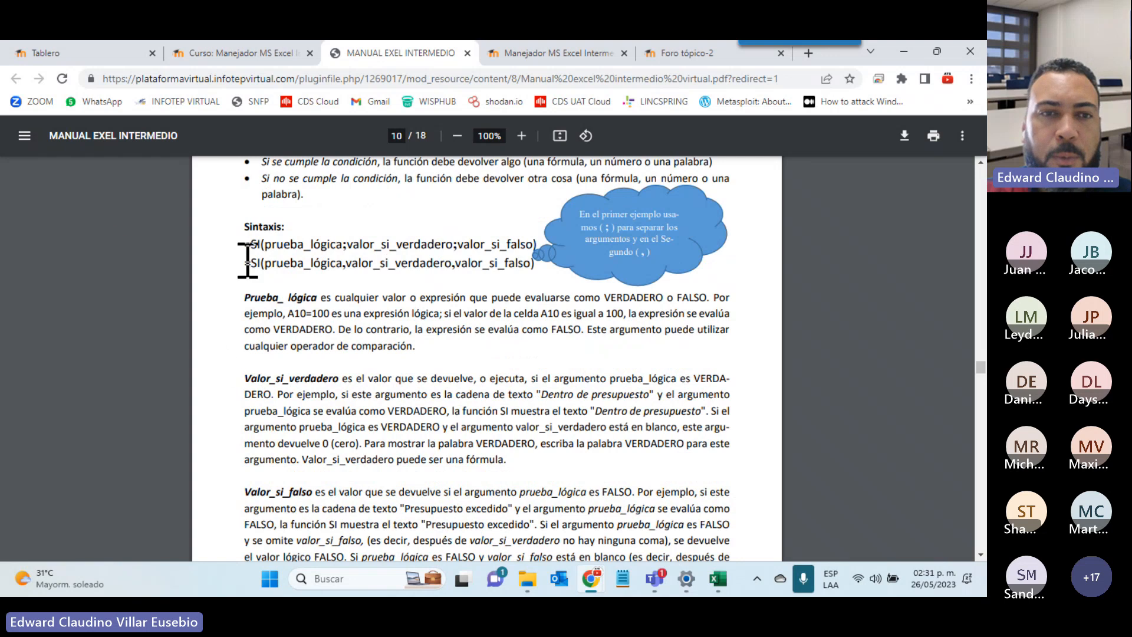
pyautogui.moveTo(268, 244); pyautogui.dragTo(338, 244)
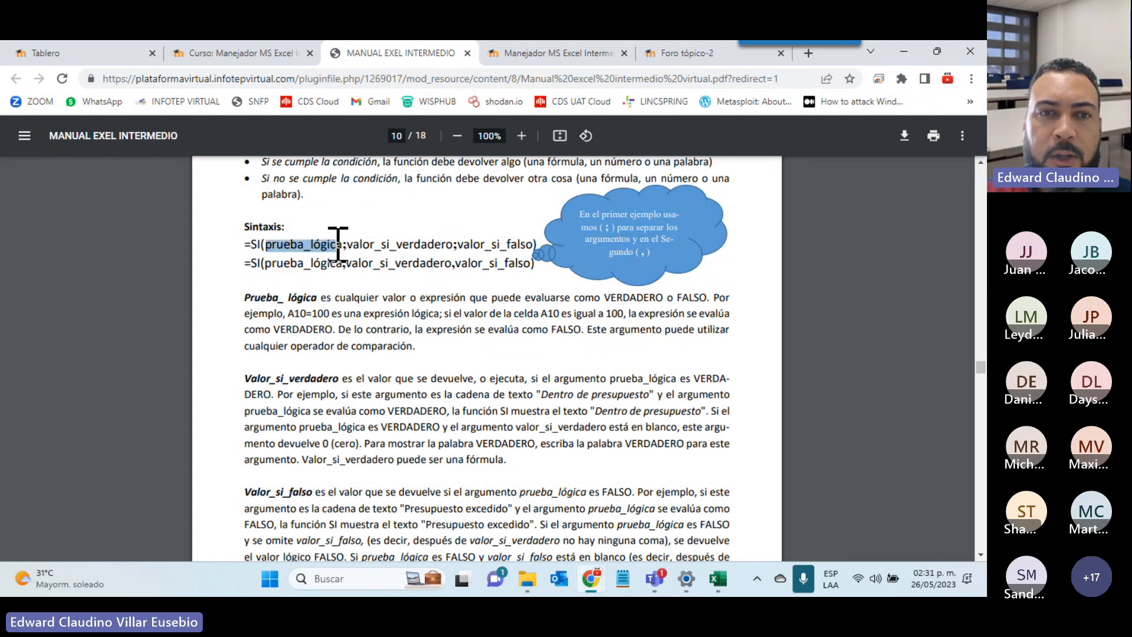
pyautogui.scroll(-1, 222, 397)
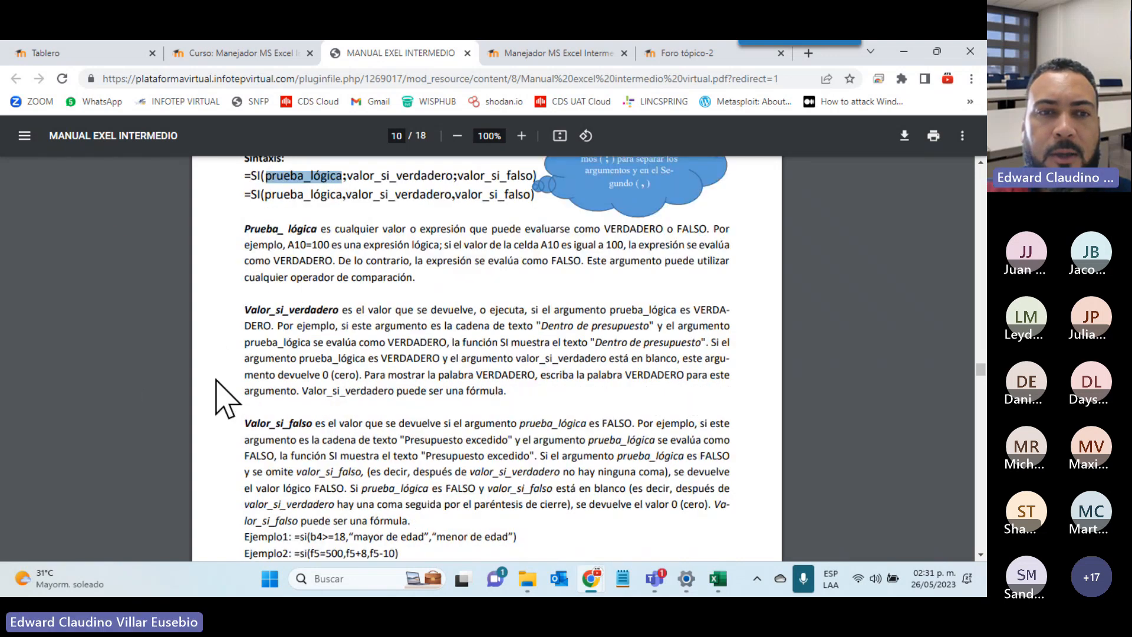
# - Study the Funciones anidadas example at 125% zoom and return to the Función SI syntax for comparison
pyautogui.scroll(-9, 324, 407)
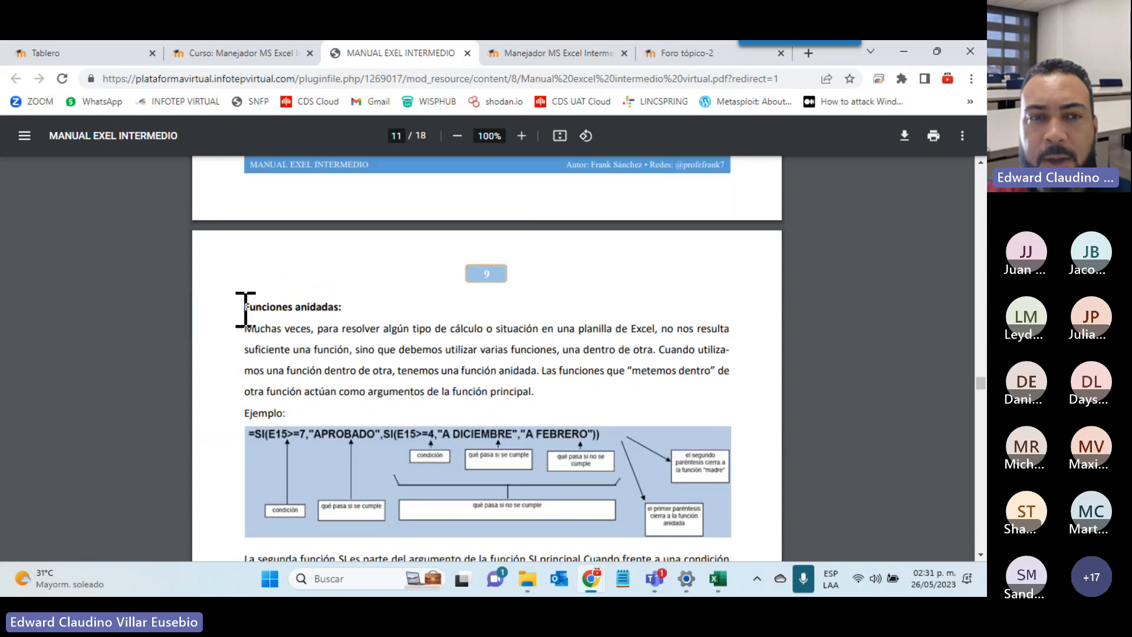
pyautogui.click(522, 136)
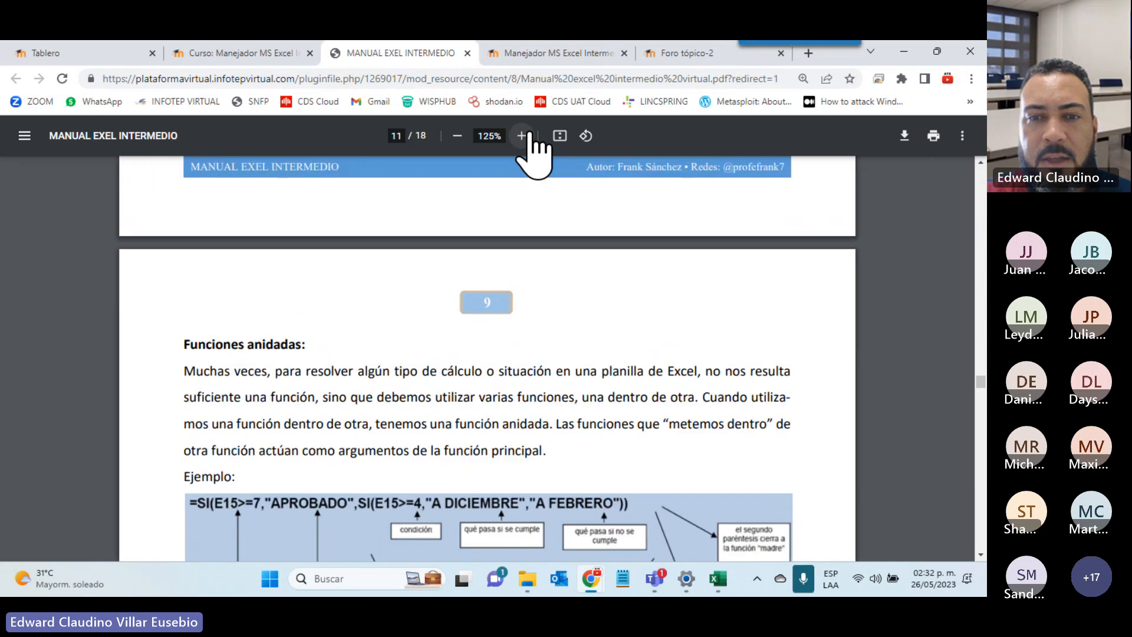
pyautogui.scroll(-3, 484, 245)
pyautogui.scroll(1, 448, 259)
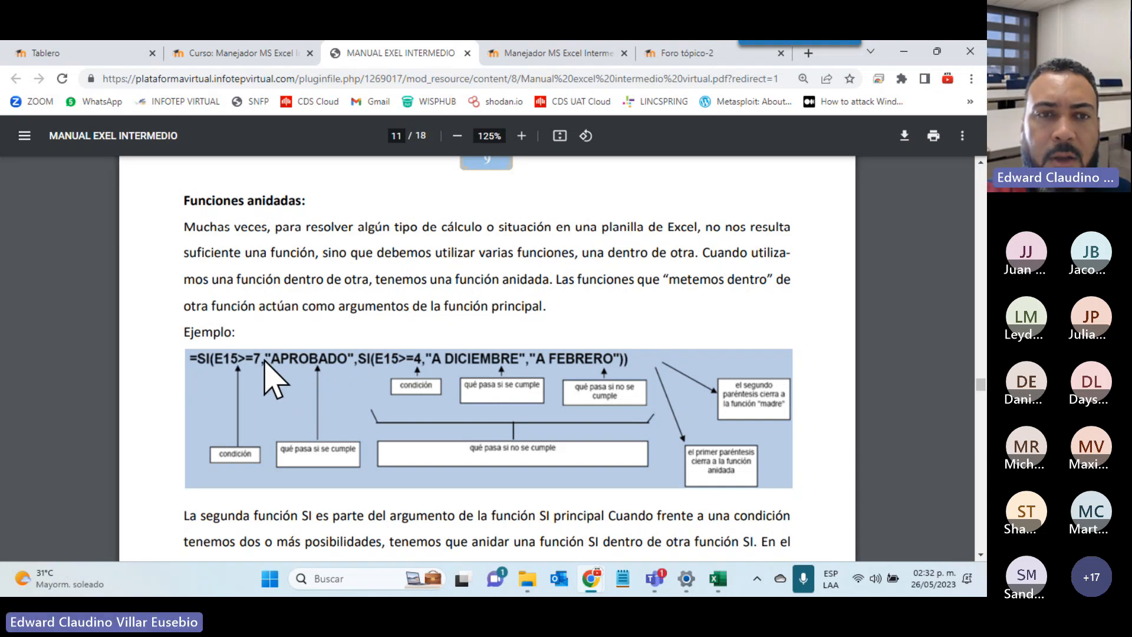
pyautogui.scroll(10, 266, 364)
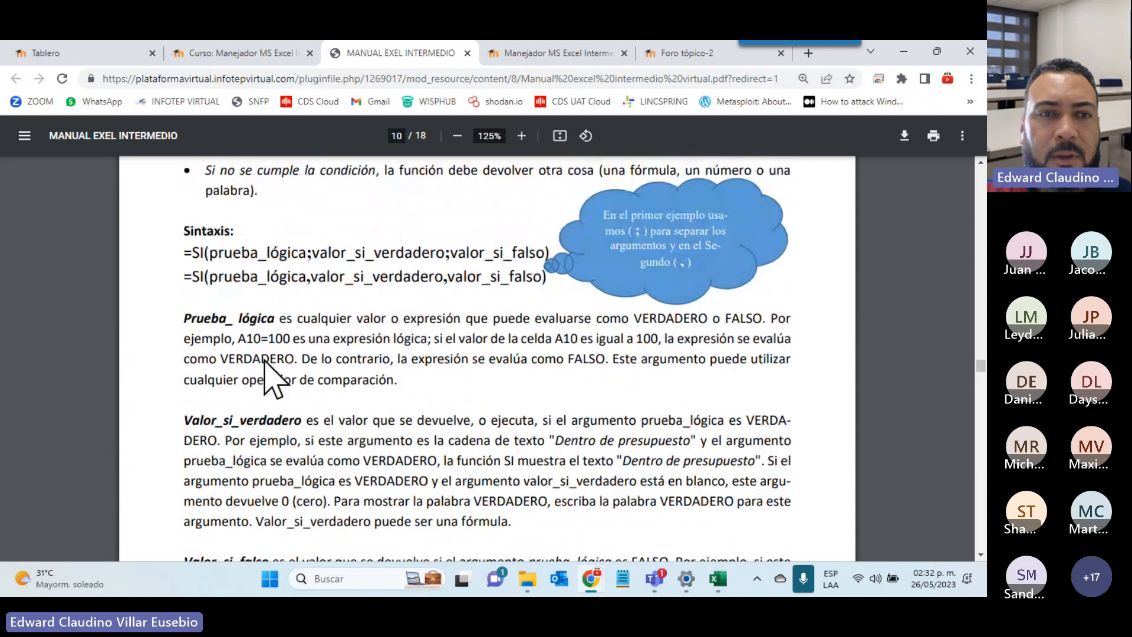
# - Read the manual's explanation of the SI function's arguments and examples, plus the section on nested functions
pyautogui.scroll(-3, 270, 372)
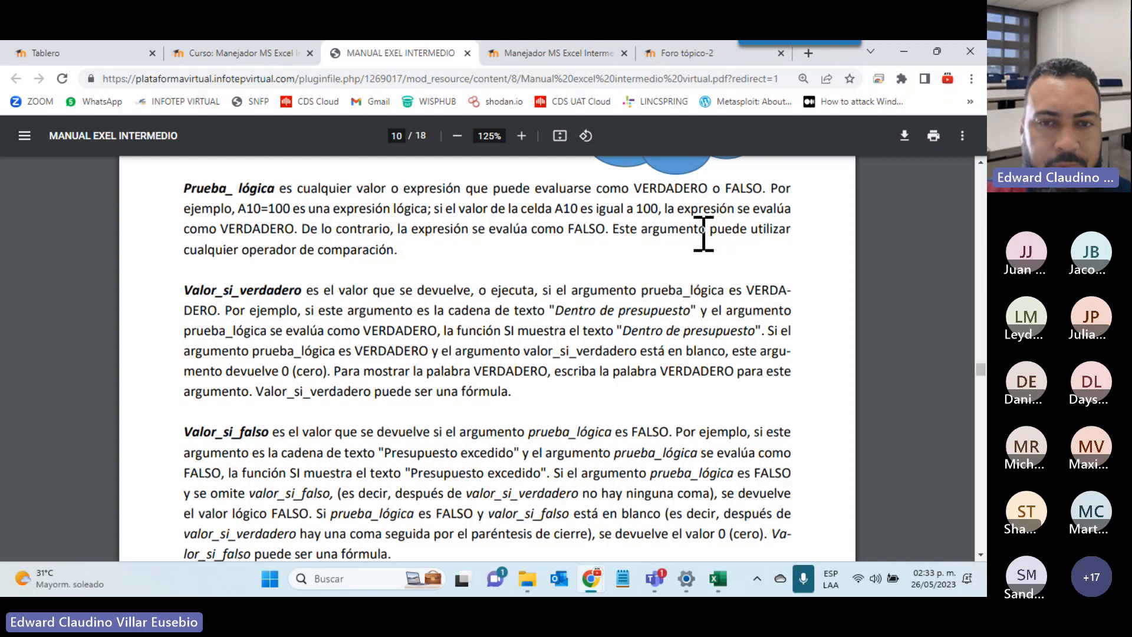
pyautogui.scroll(-1, 704, 233)
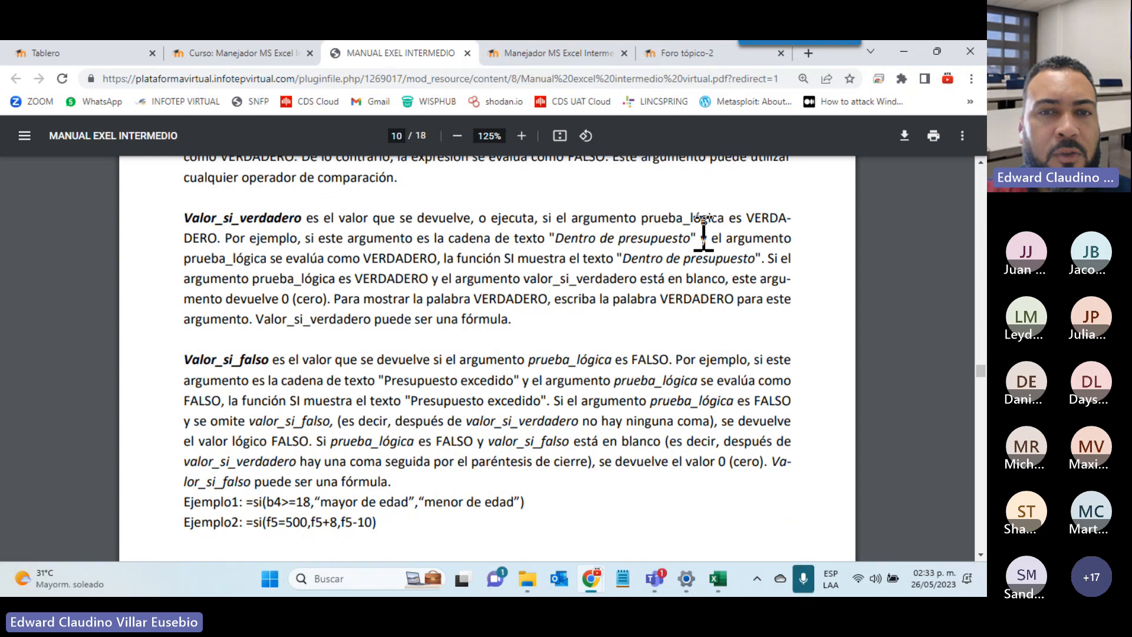
pyautogui.scroll(-10, 640, 241)
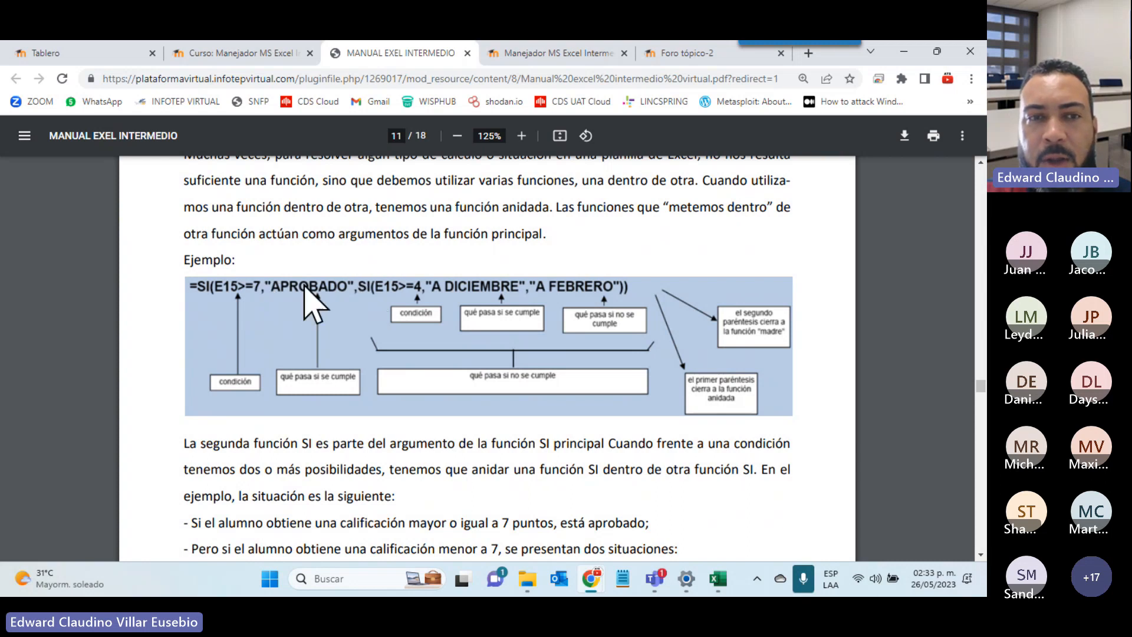
pyautogui.scroll(3, 312, 298)
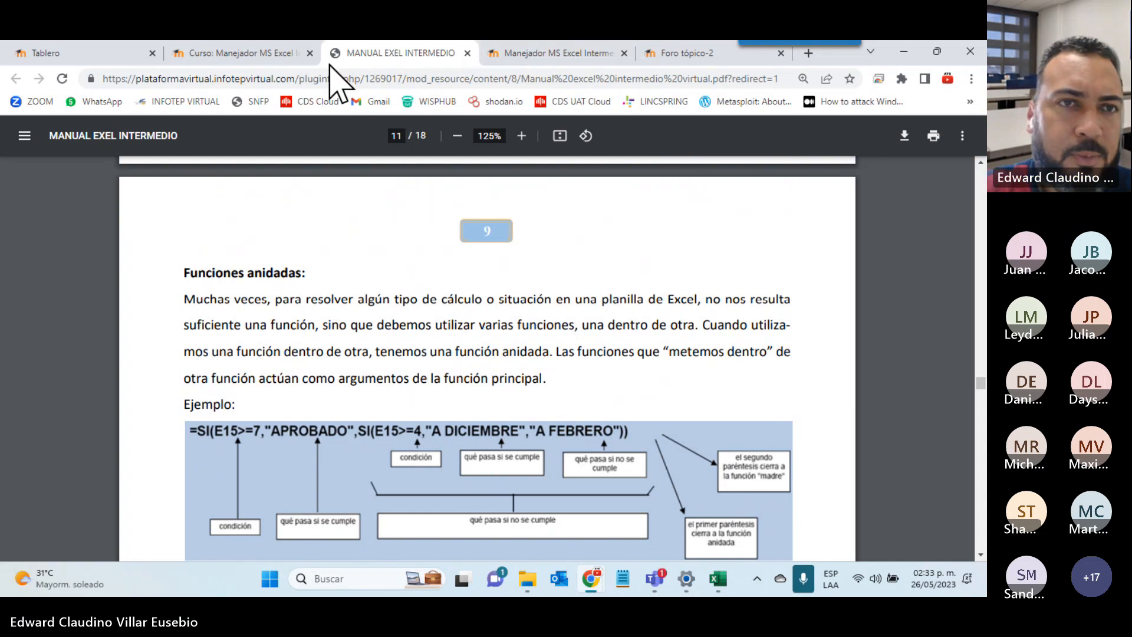
# - Look over the first unit's materials and assignments on the Excel Intermedio course page
pyautogui.click(239, 54)
pyautogui.scroll(-3, 399, 259)
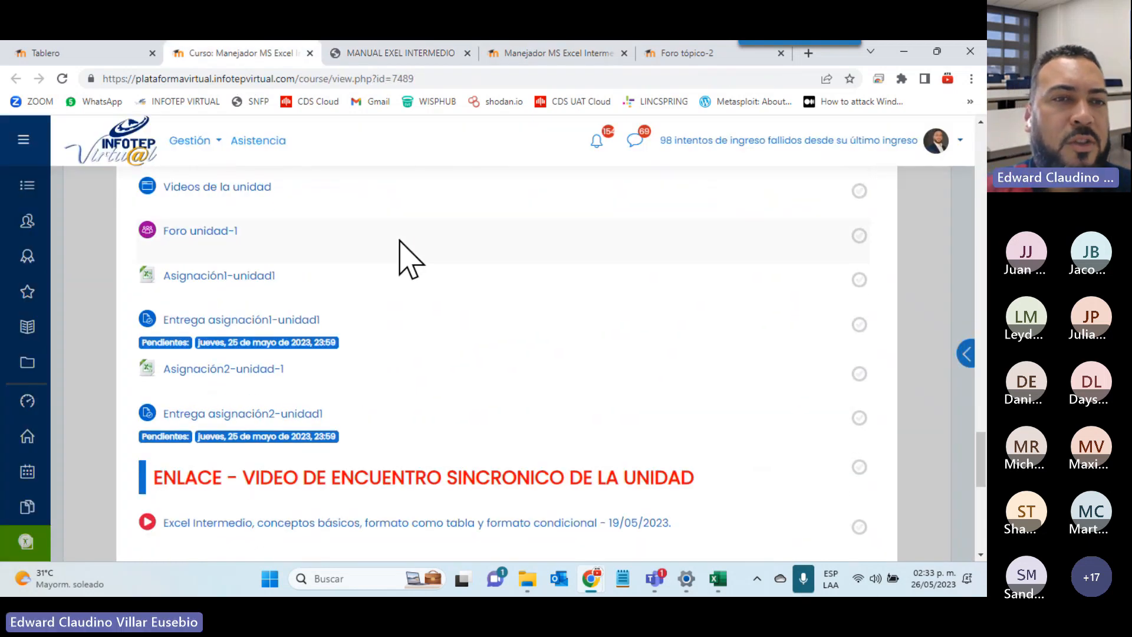
pyautogui.scroll(3, 397, 257)
pyautogui.scroll(-1, 392, 260)
pyautogui.scroll(2, 390, 262)
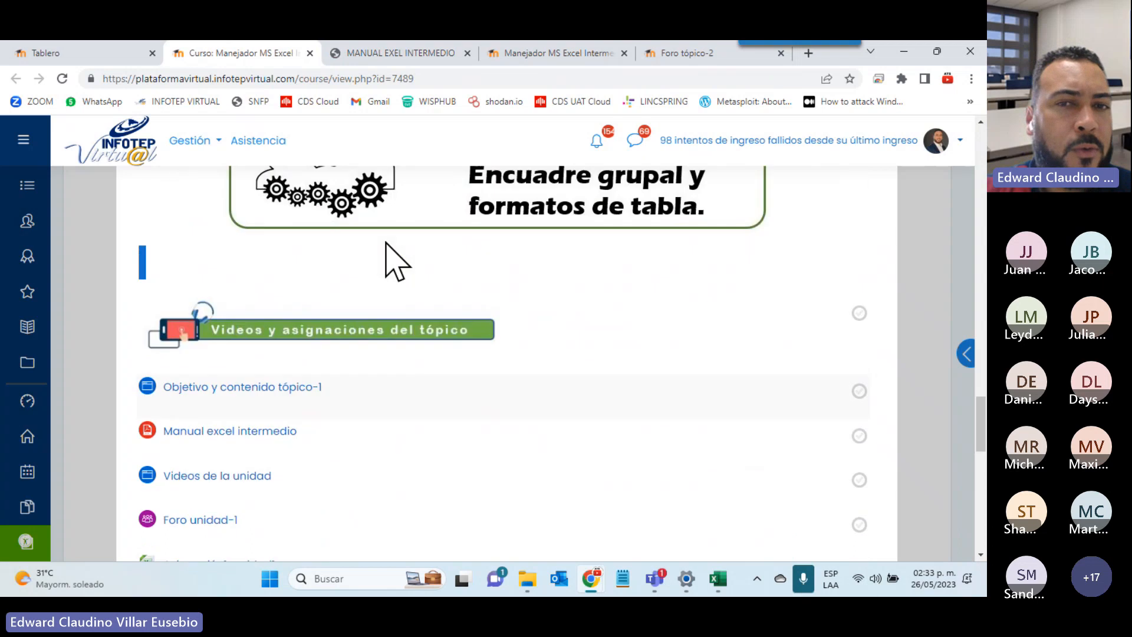
pyautogui.scroll(2, 396, 262)
pyautogui.scroll(-2, 389, 259)
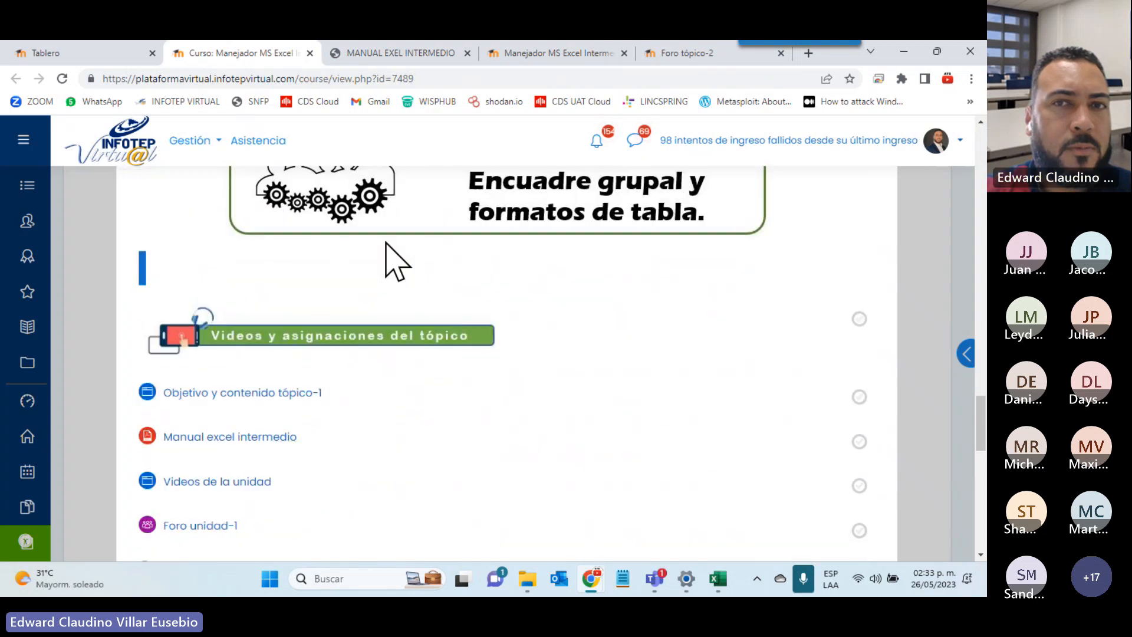
# - From the Objetivo y contenido tópico-2 page, return to the course overview and open section 3, 22 de Mayo - 28 de Mayo
pyautogui.click(616, 56)
pyautogui.scroll(5, 351, 189)
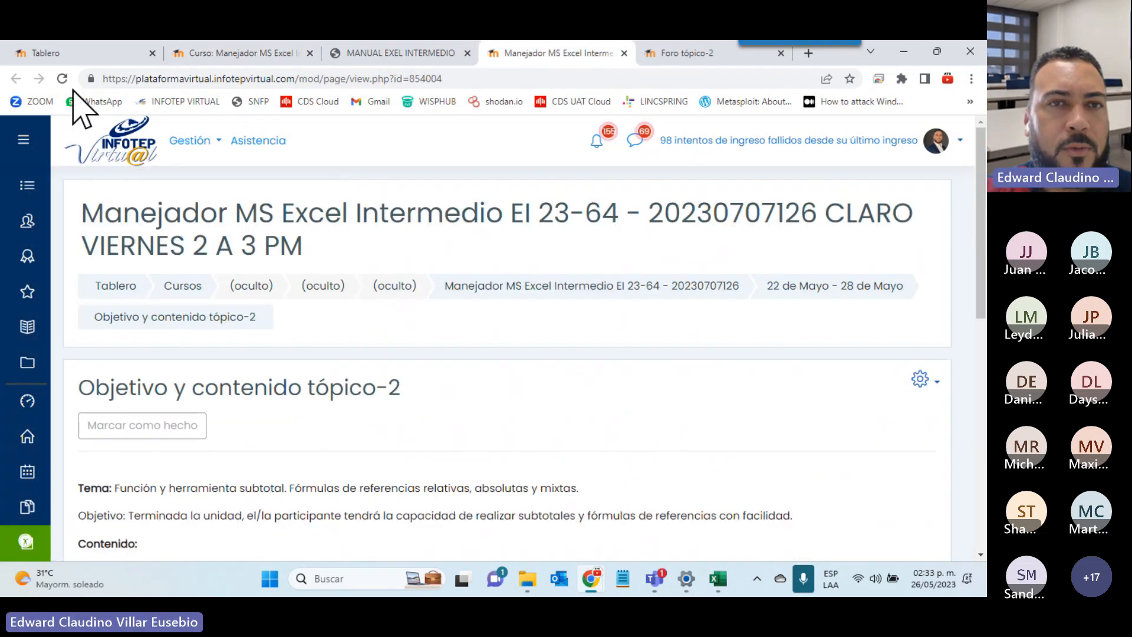
pyautogui.click(829, 288)
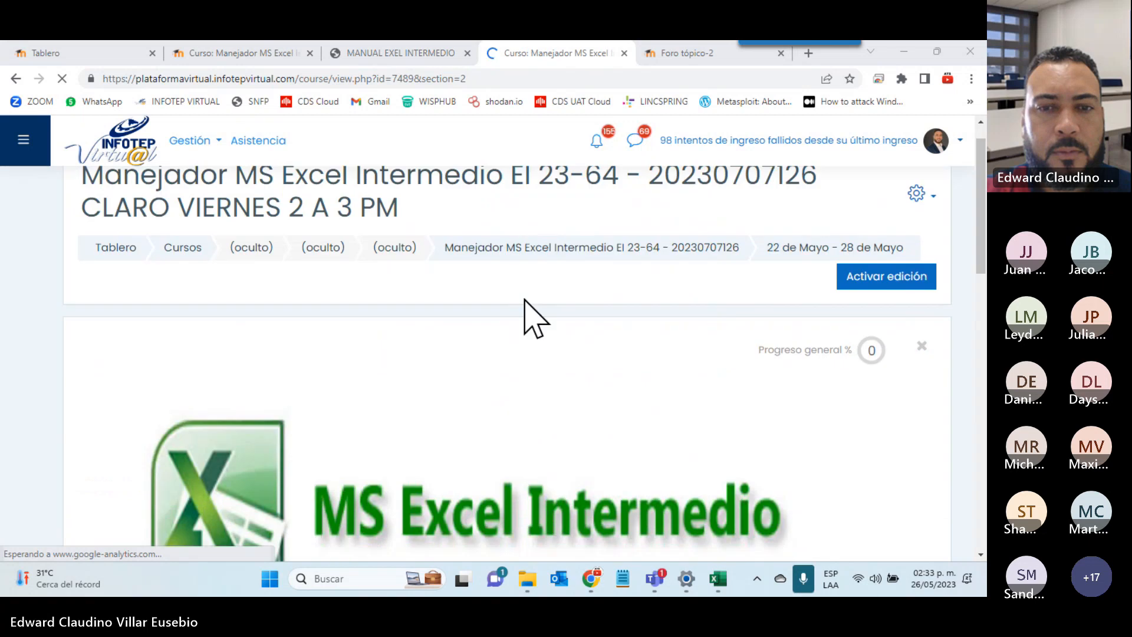
pyautogui.scroll(-6, 524, 312)
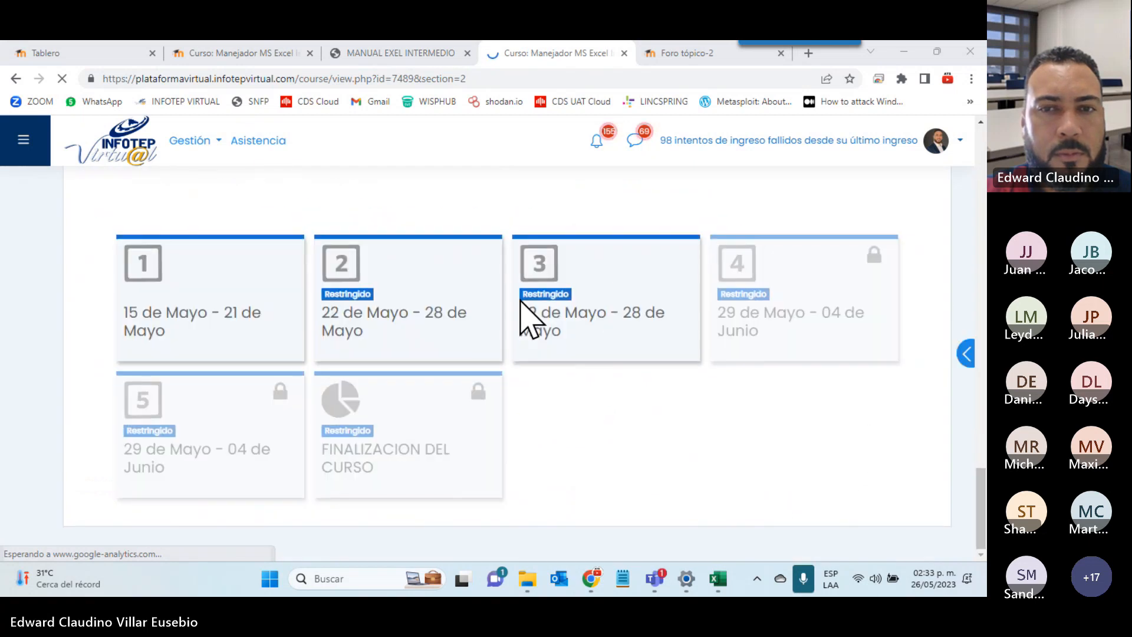
pyautogui.click(578, 297)
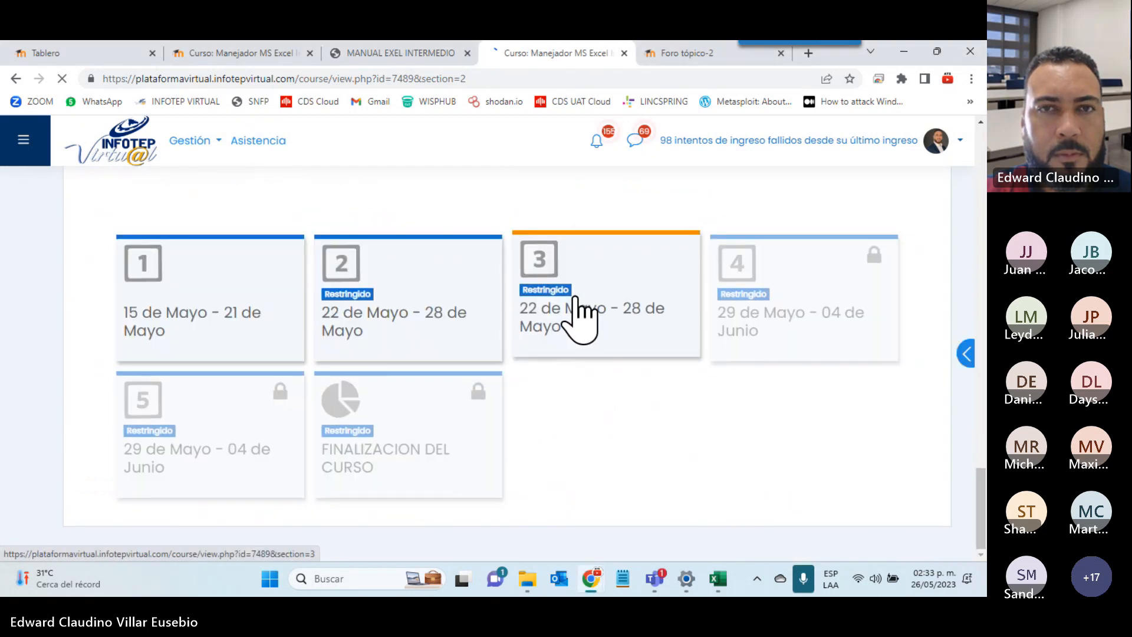
pyautogui.scroll(-15, 572, 299)
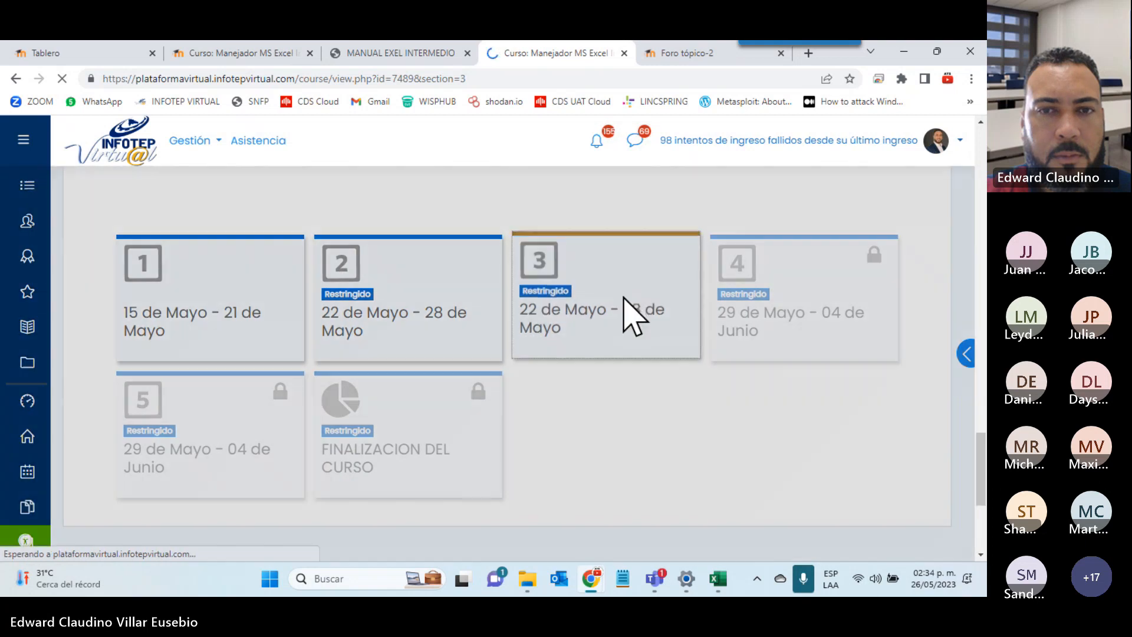
pyautogui.moveTo(624, 298)
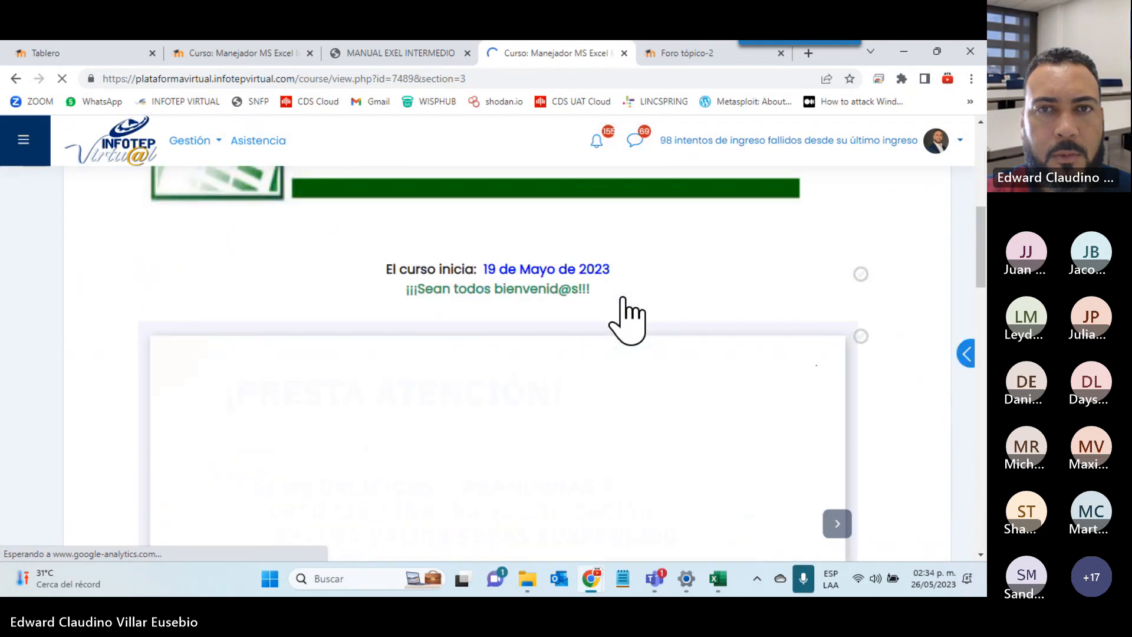
pyautogui.scroll(-15, 627, 319)
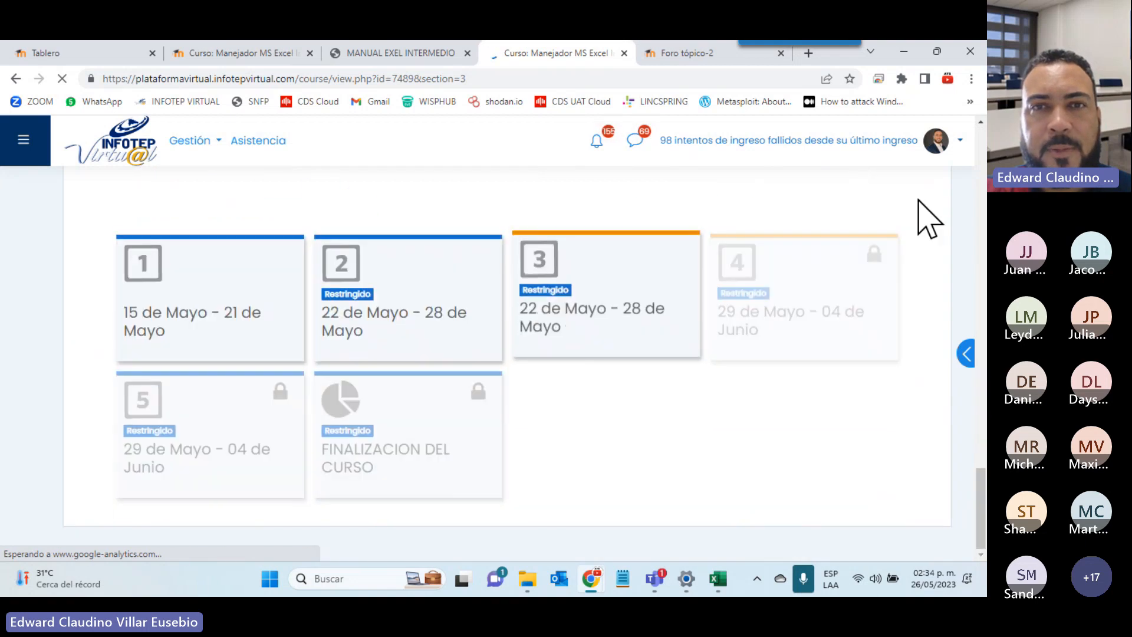
pyautogui.click(523, 295)
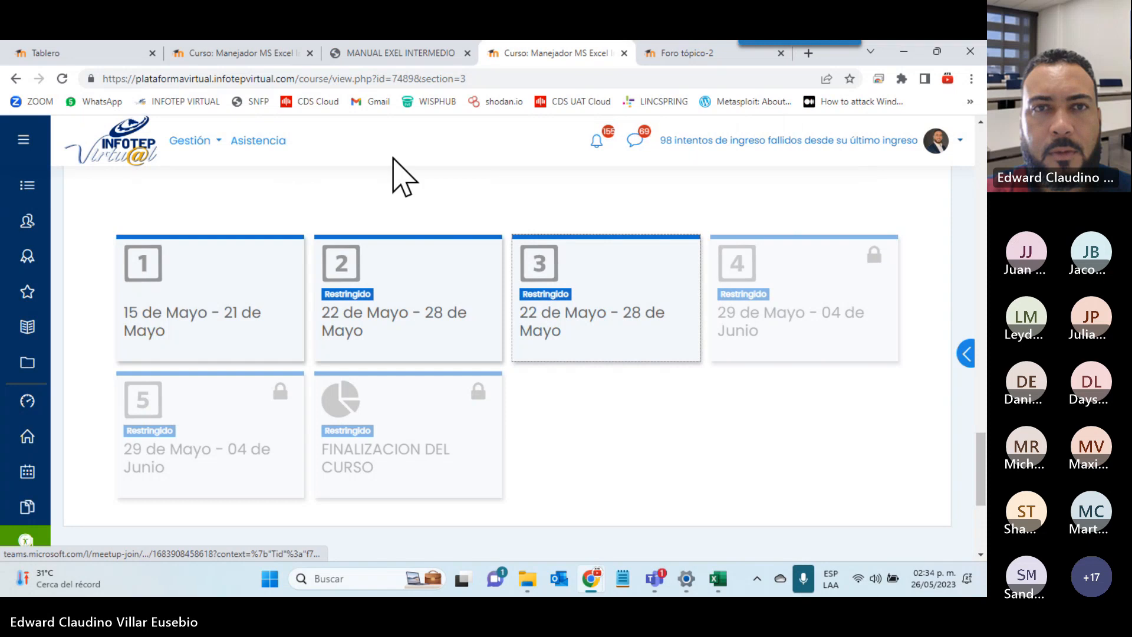
pyautogui.click(624, 299)
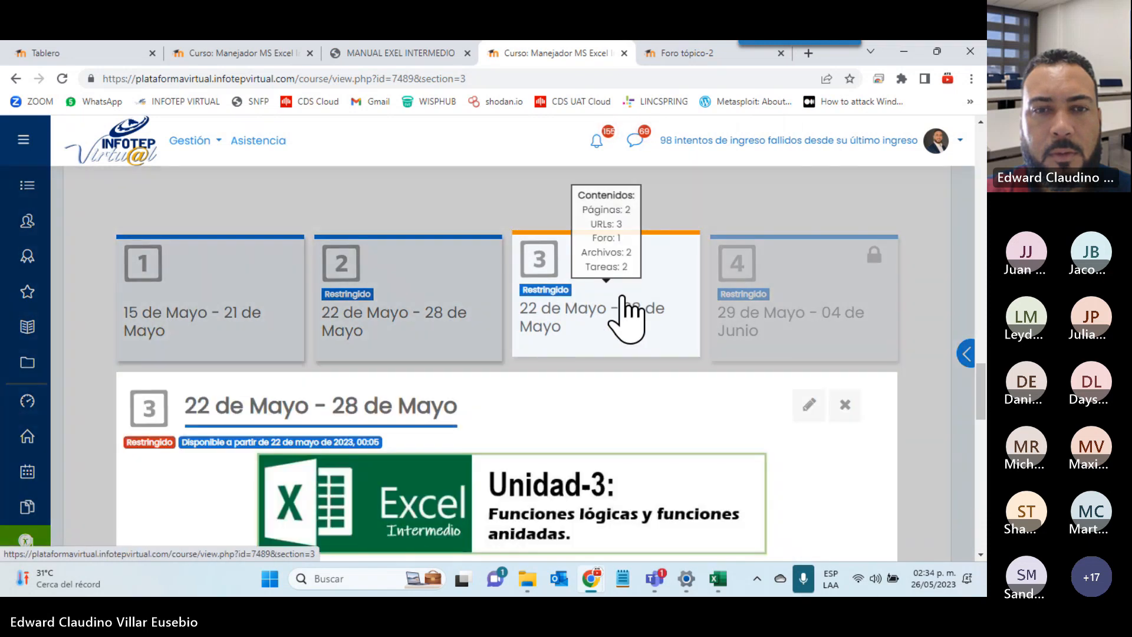
# - Download the Asignación1 - unidad3 and Asignación2 - unidad-3 files from the Unidad-3 section
pyautogui.scroll(-7, 551, 331)
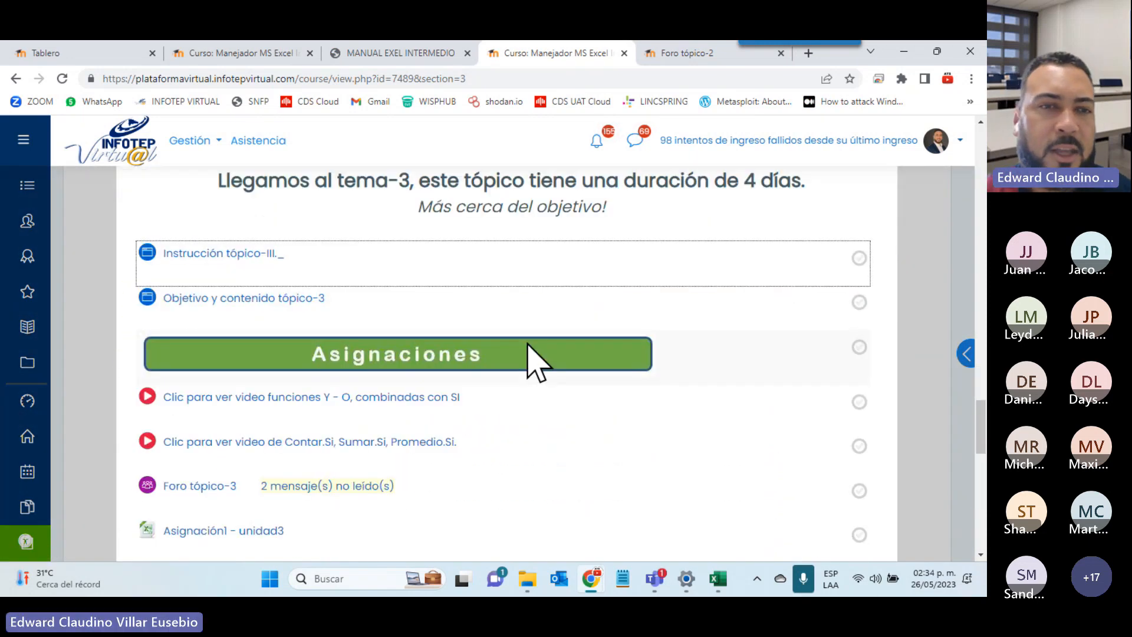
pyautogui.scroll(-1, 525, 342)
pyautogui.scroll(1, 354, 321)
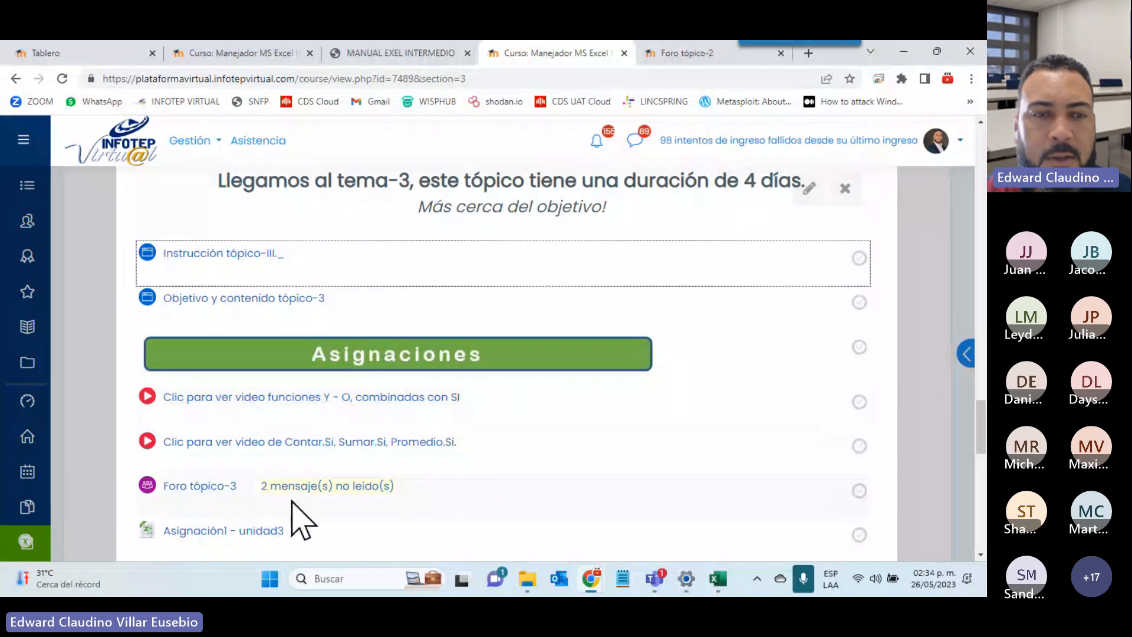
pyautogui.scroll(-3, 291, 430)
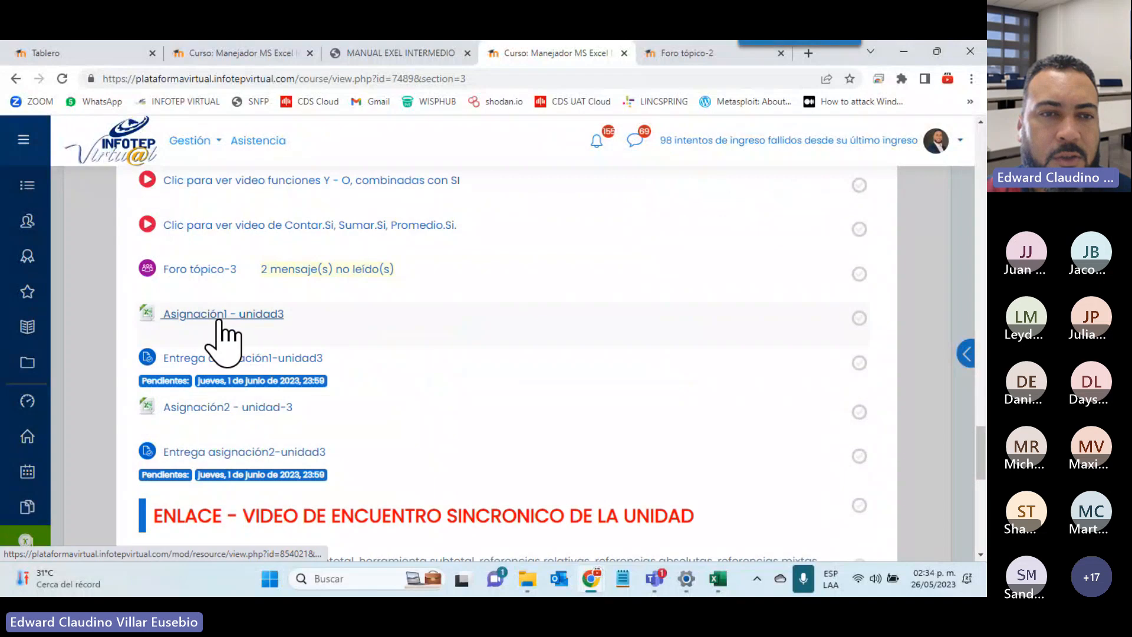
pyautogui.click(220, 319)
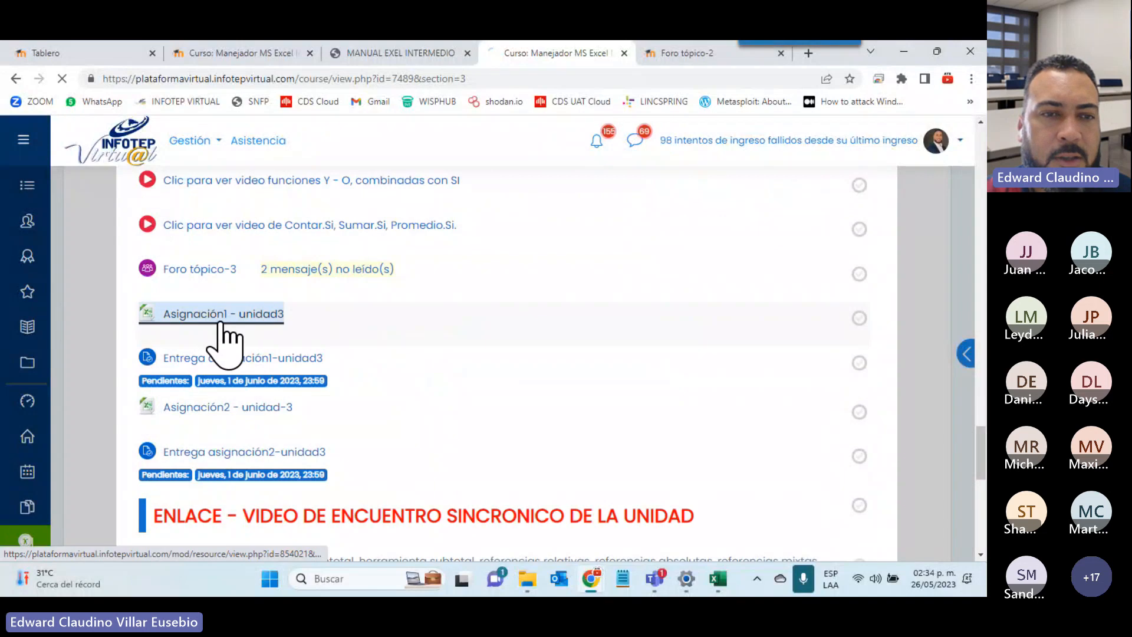
pyautogui.click(236, 416)
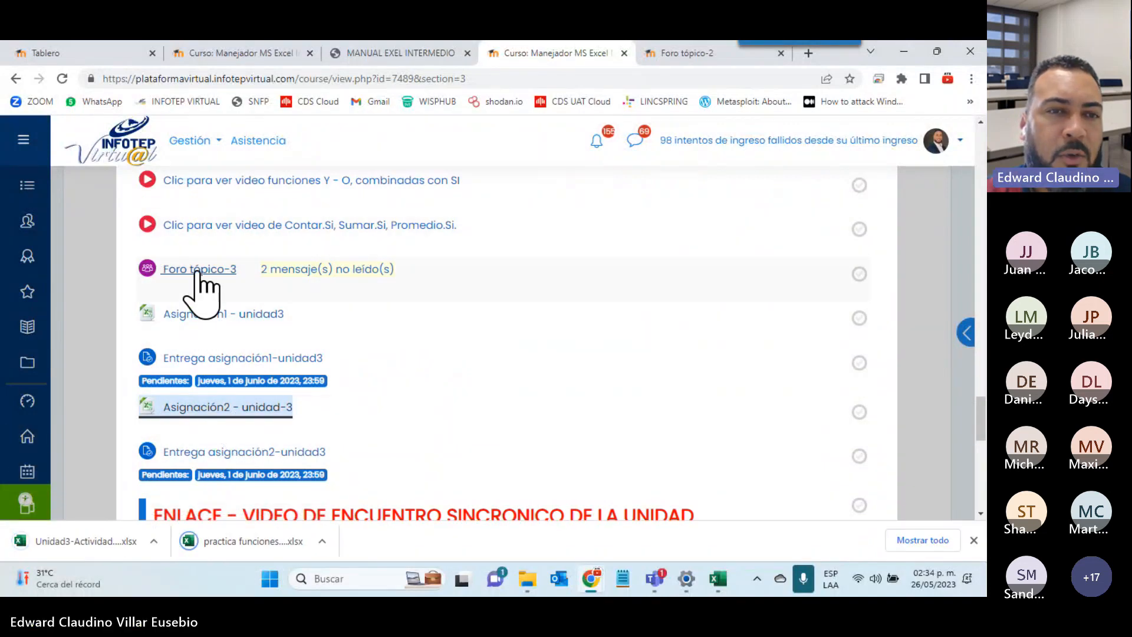
# - Open Foro tópico-3 in a new tab, read the exercise prompt and participants' replies, and close the forum
pyautogui.rightClick(218, 277)
pyautogui.click(245, 287)
pyautogui.click(581, 53)
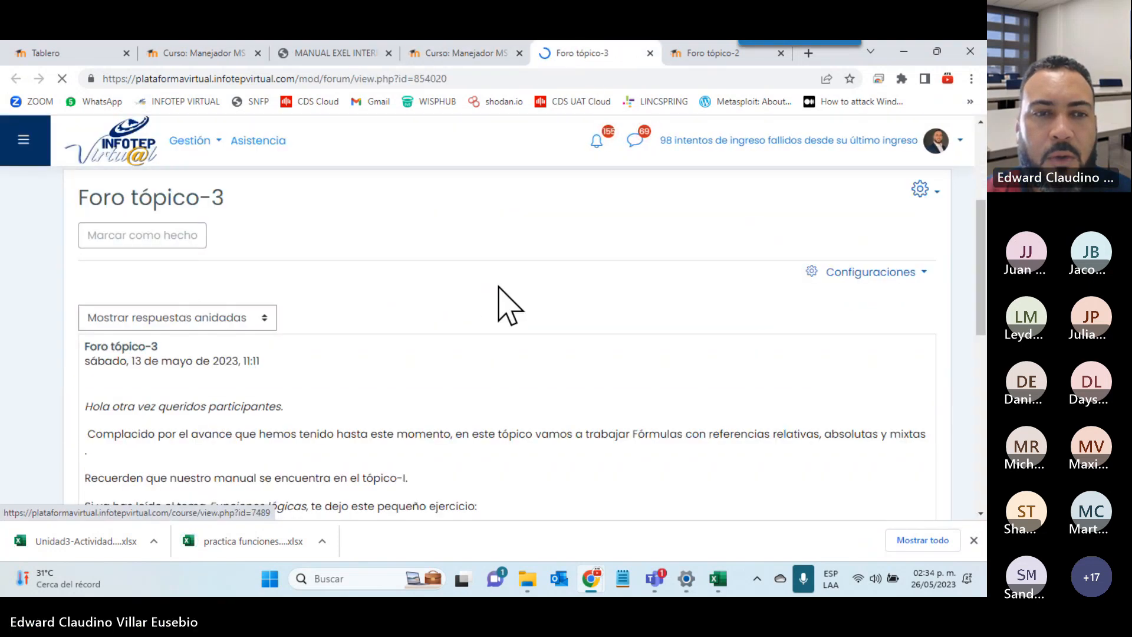
pyautogui.scroll(-2, 499, 287)
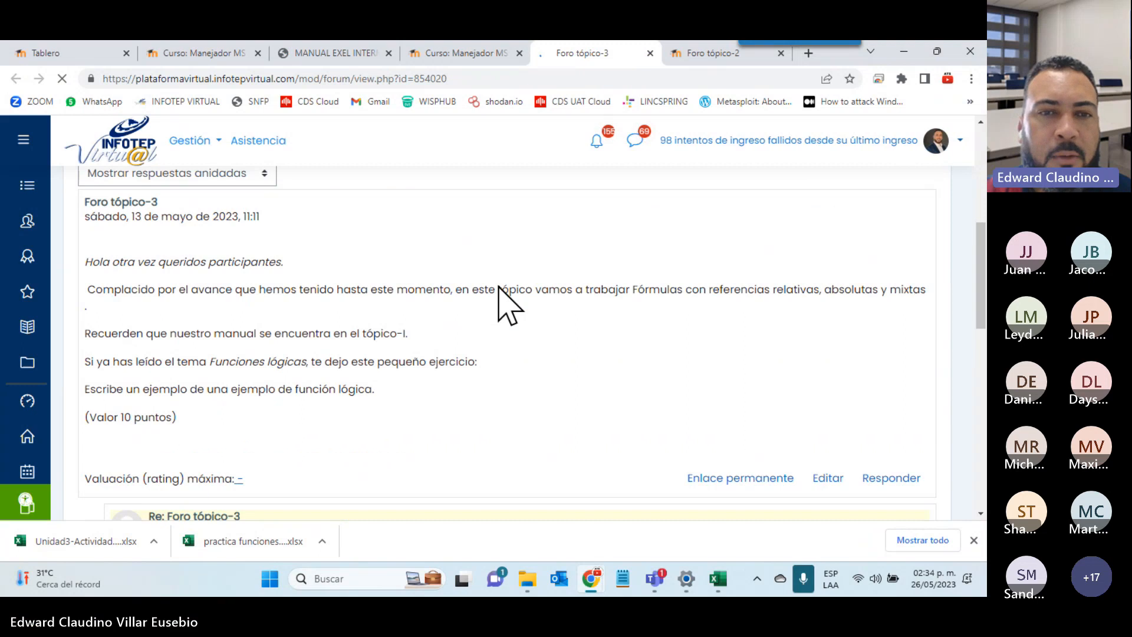
pyautogui.scroll(-1, 499, 287)
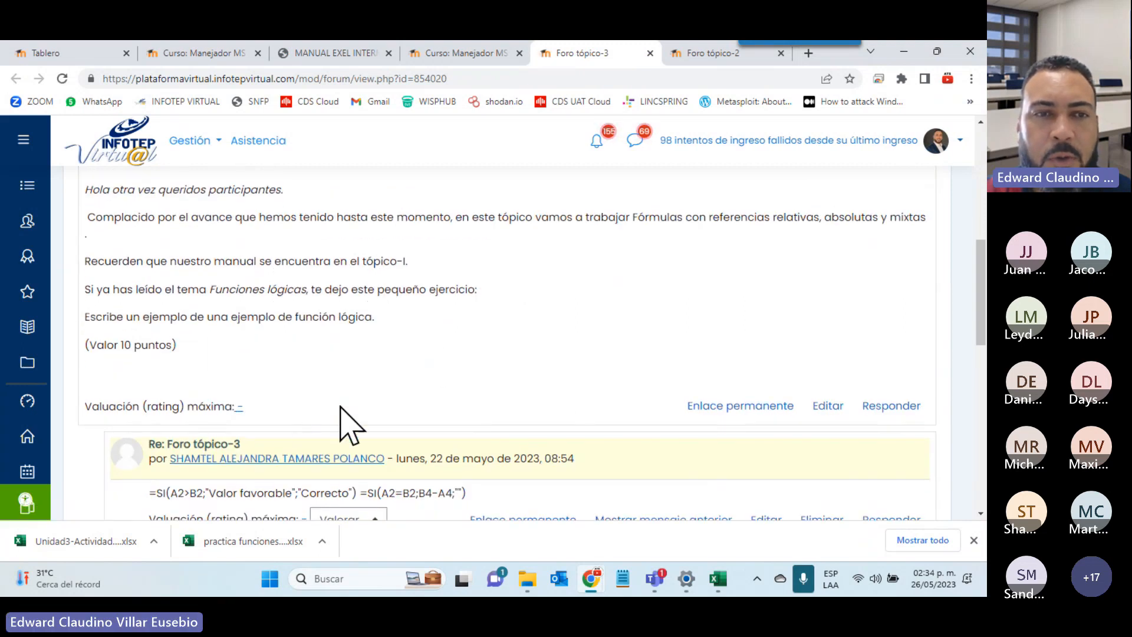
pyautogui.scroll(-4, 352, 420)
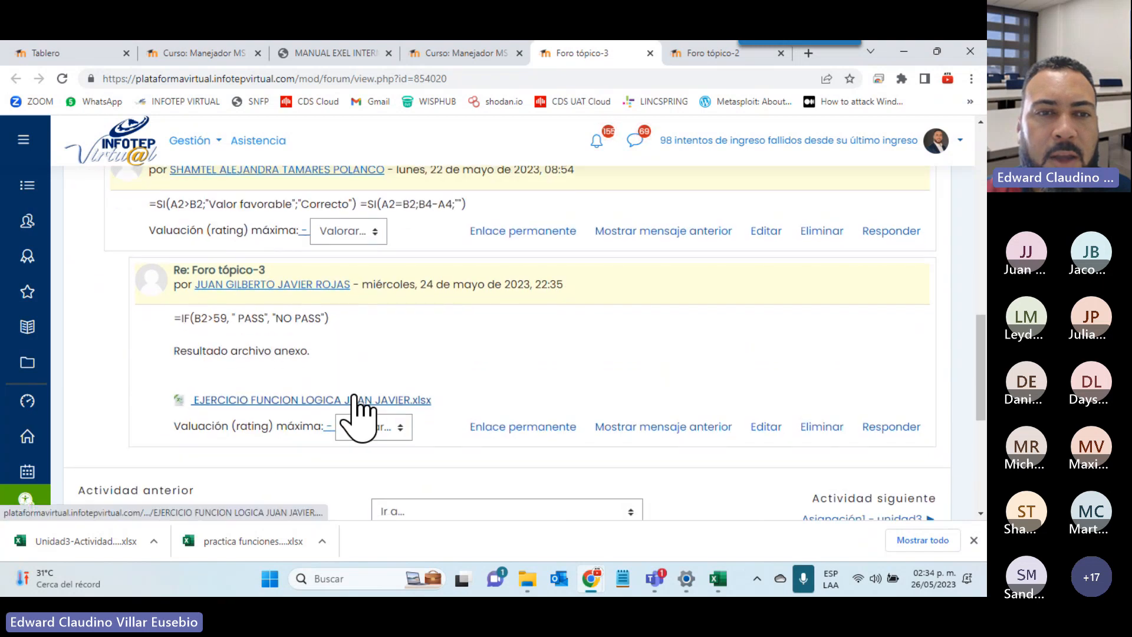
pyautogui.scroll(5, 358, 407)
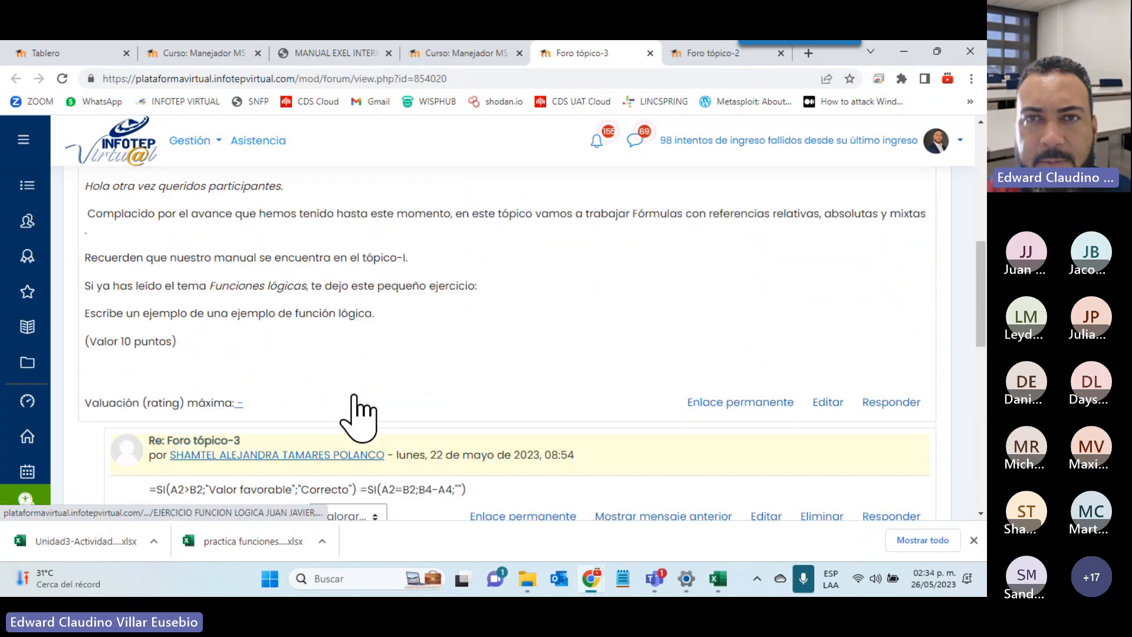
pyautogui.click(651, 53)
# - Open the downloaded practica funciones workbook in Excel, check its INSTRUCCIONES sheet and return to NOTAS
pyautogui.click(239, 542)
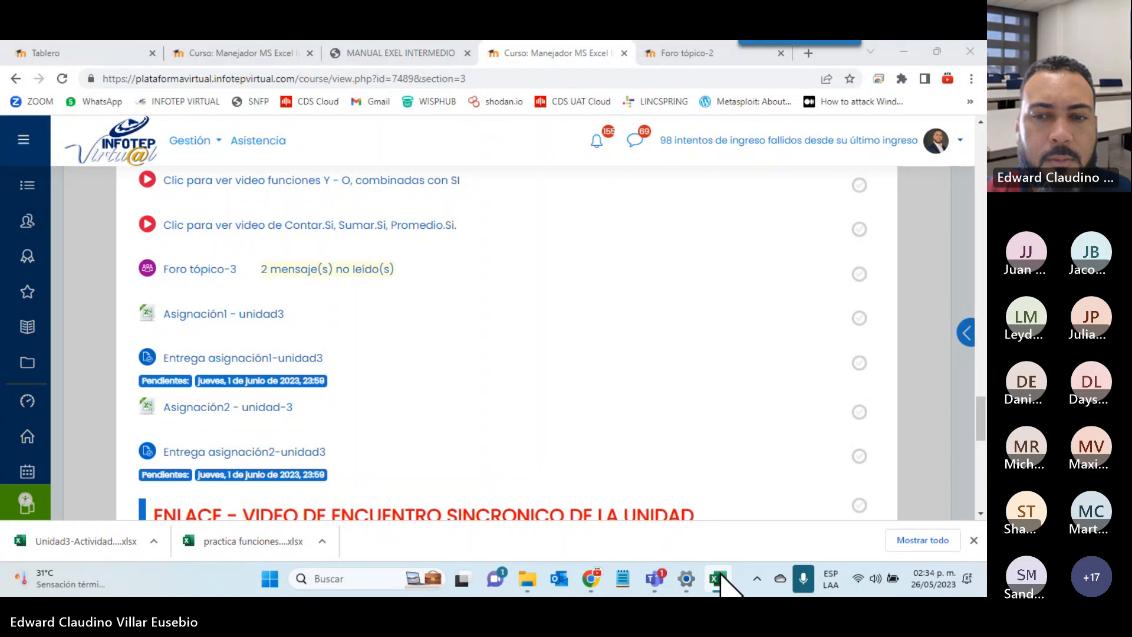
pyautogui.click(717, 579)
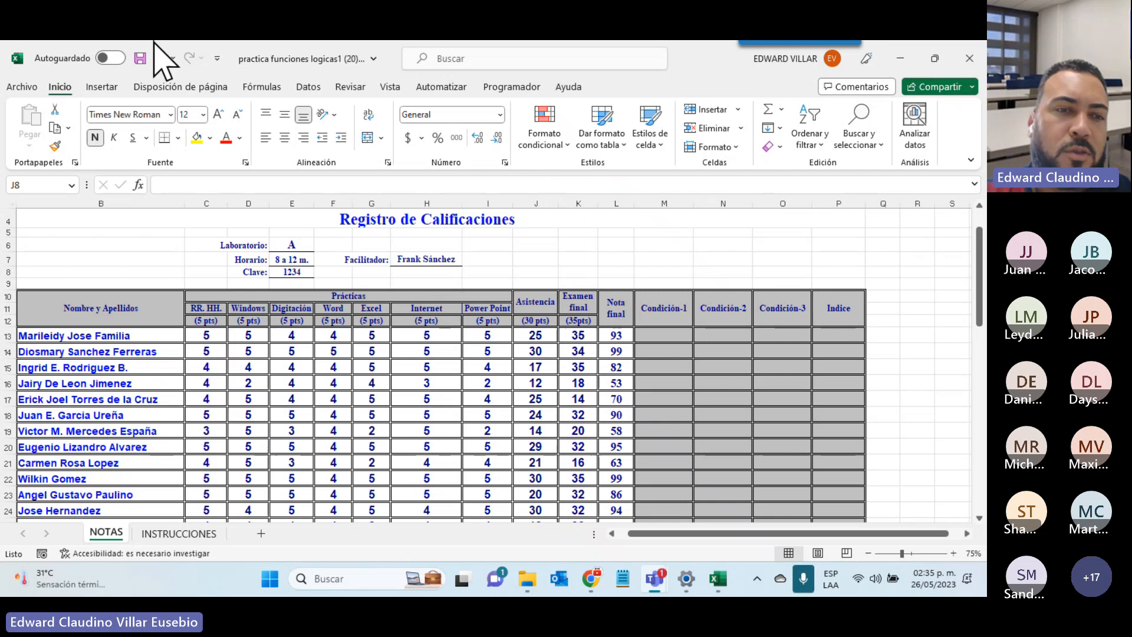
pyautogui.click(159, 534)
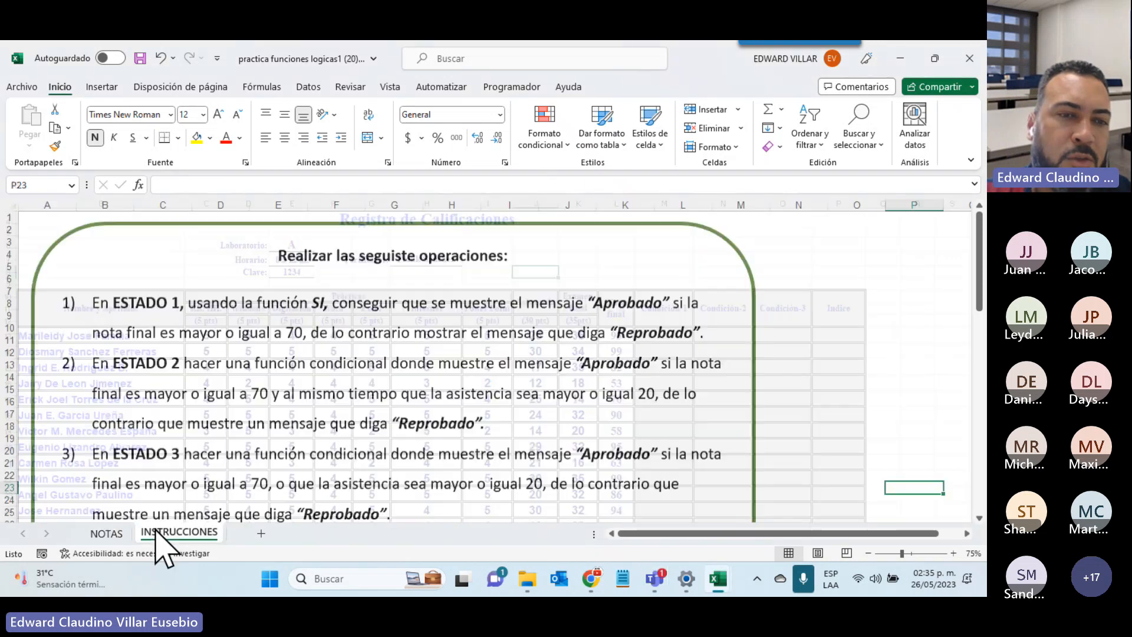
pyautogui.click(106, 534)
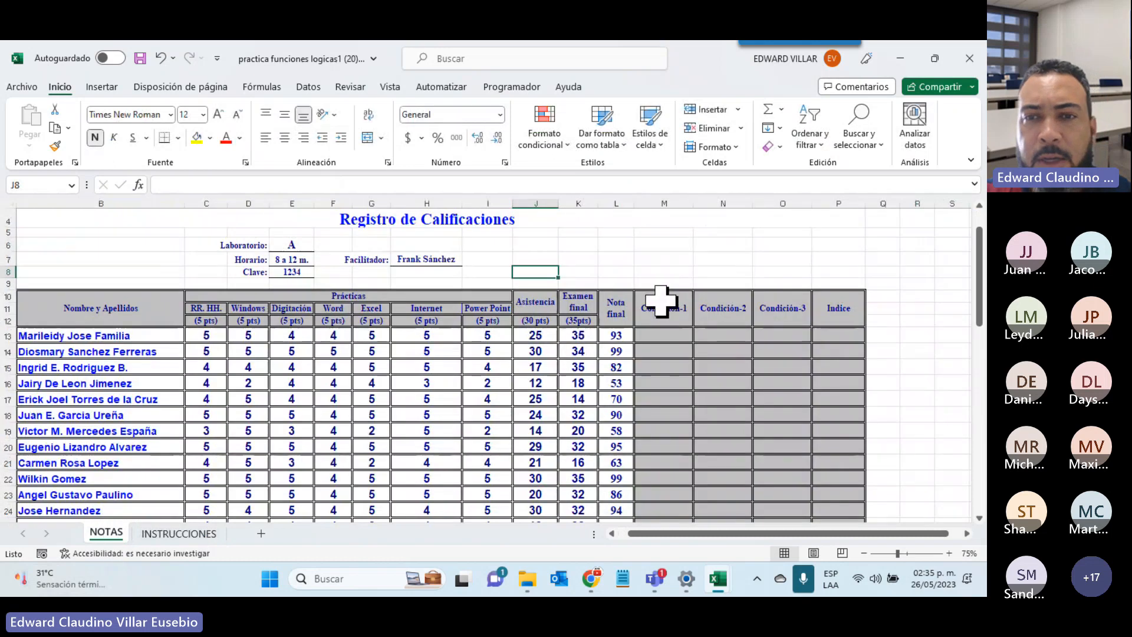
# - Inspect the Condición-2 and Condición-3 columns on the NOTAS sheet and reread the exercise instructions
pyautogui.click(726, 304)
pyautogui.click(784, 307)
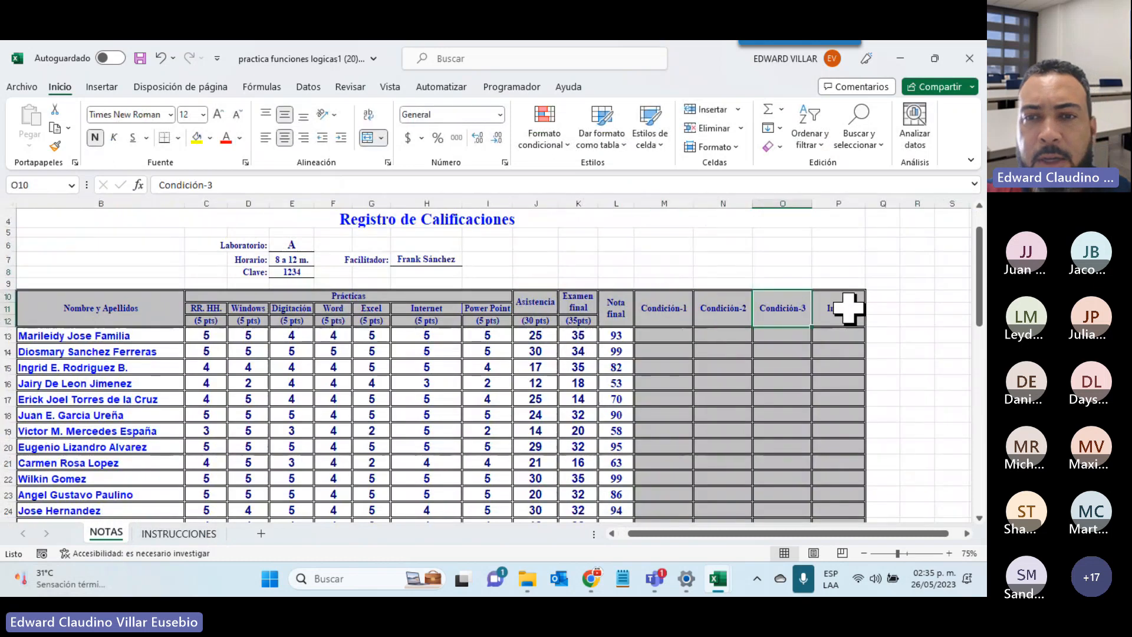
pyautogui.click(168, 534)
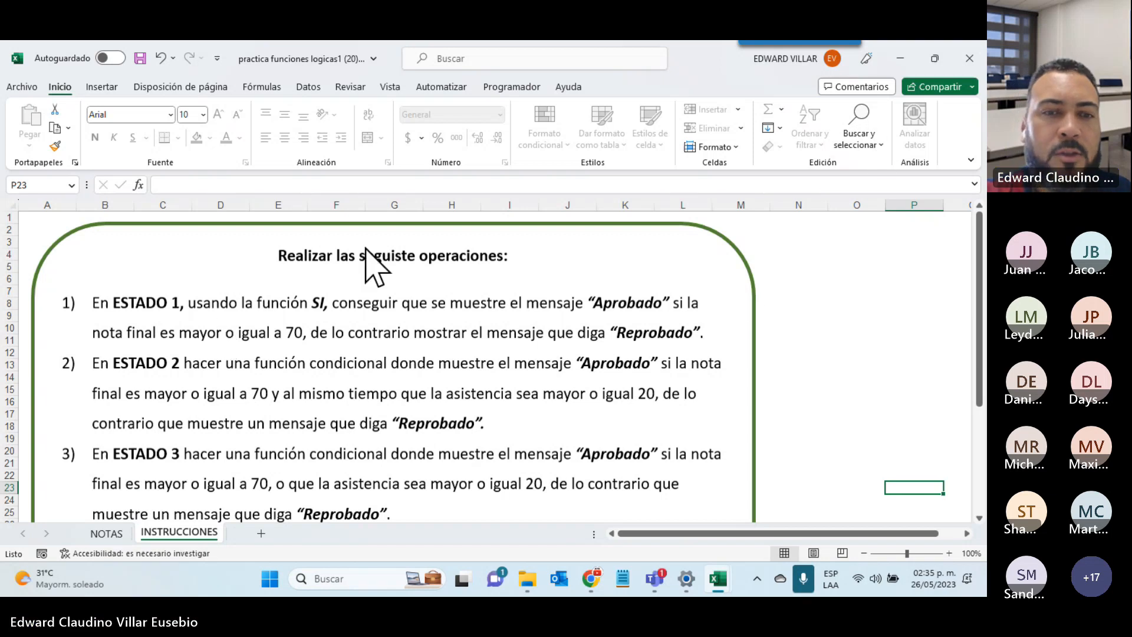
# - Insert the SI function in cell M13, the first student's Condición-1 cell on the NOTAS sheet
pyautogui.click(102, 534)
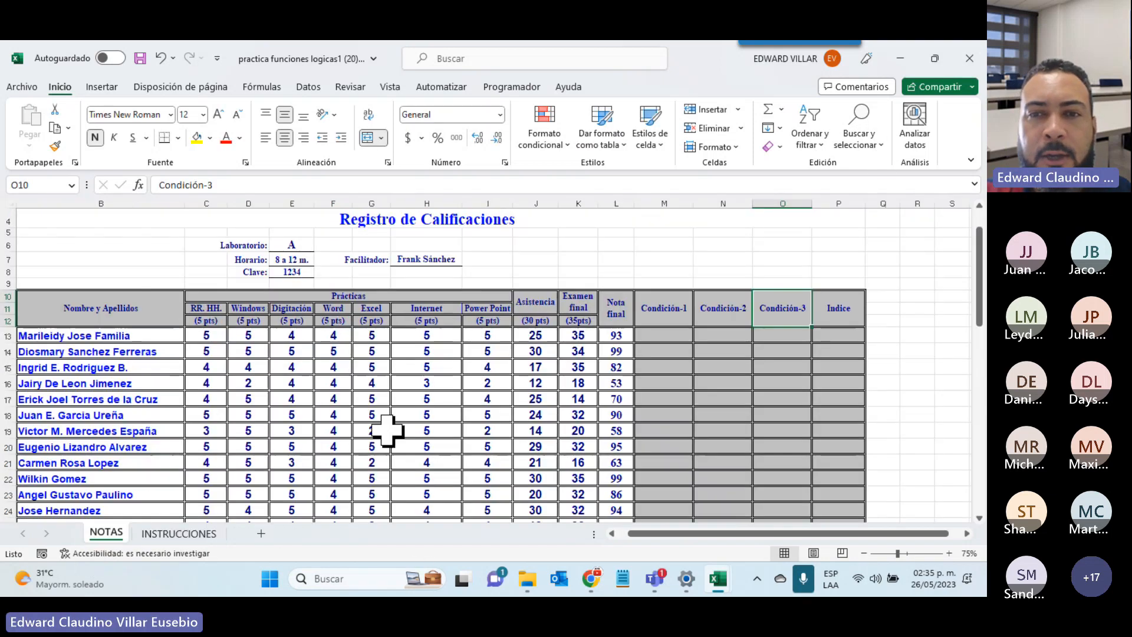
pyautogui.click(654, 331)
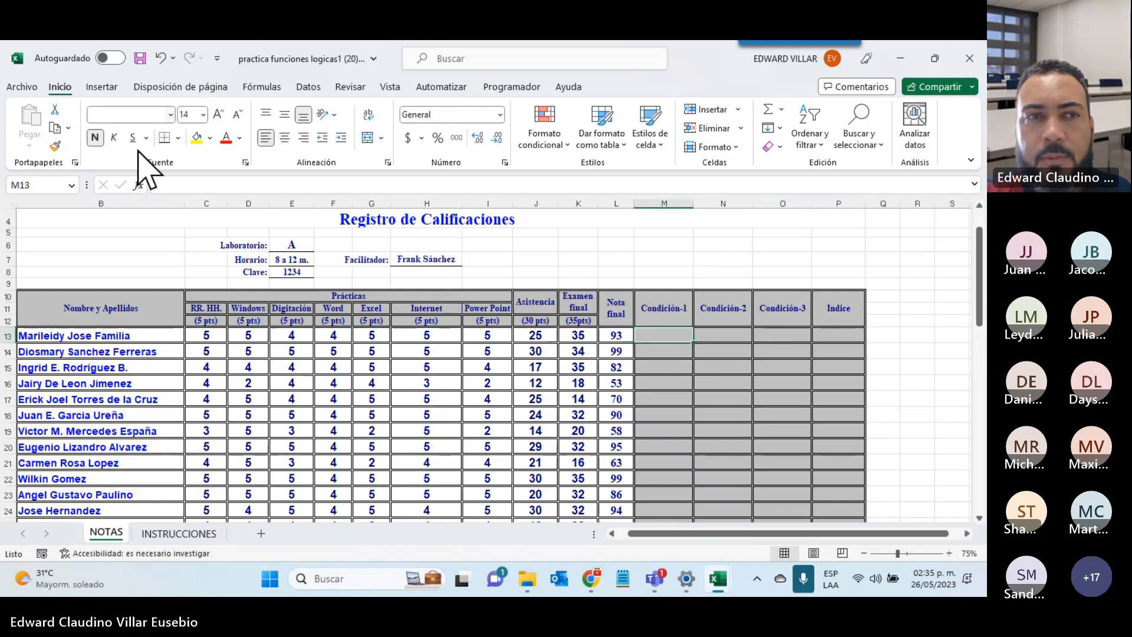
pyautogui.click(138, 185)
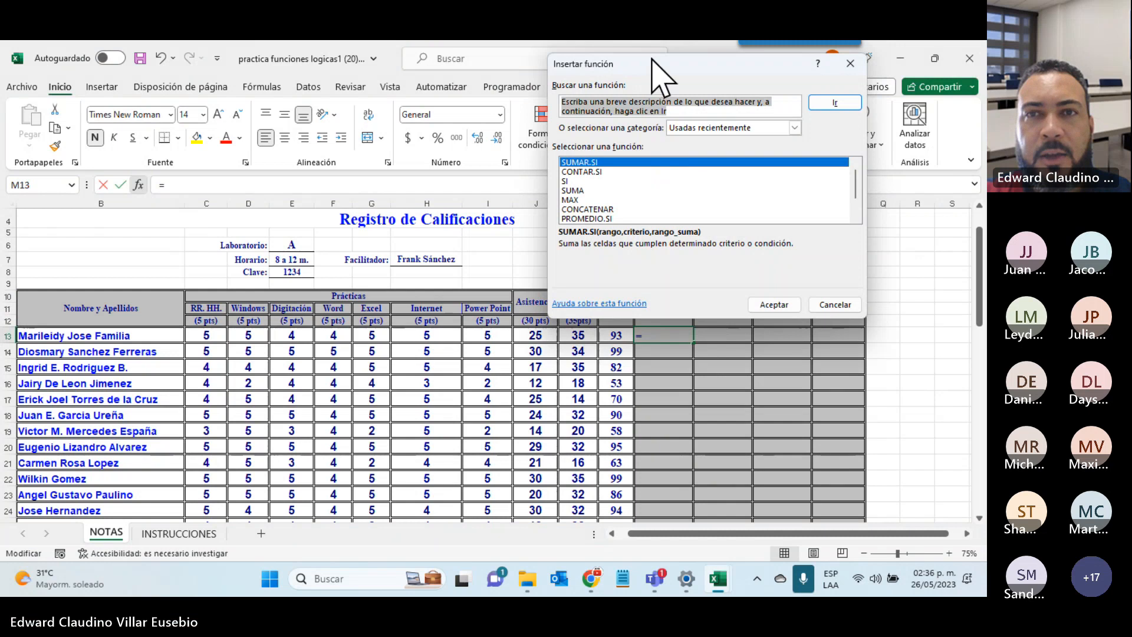
pyautogui.moveTo(652, 62); pyautogui.dragTo(512, 82)
pyautogui.click(427, 202)
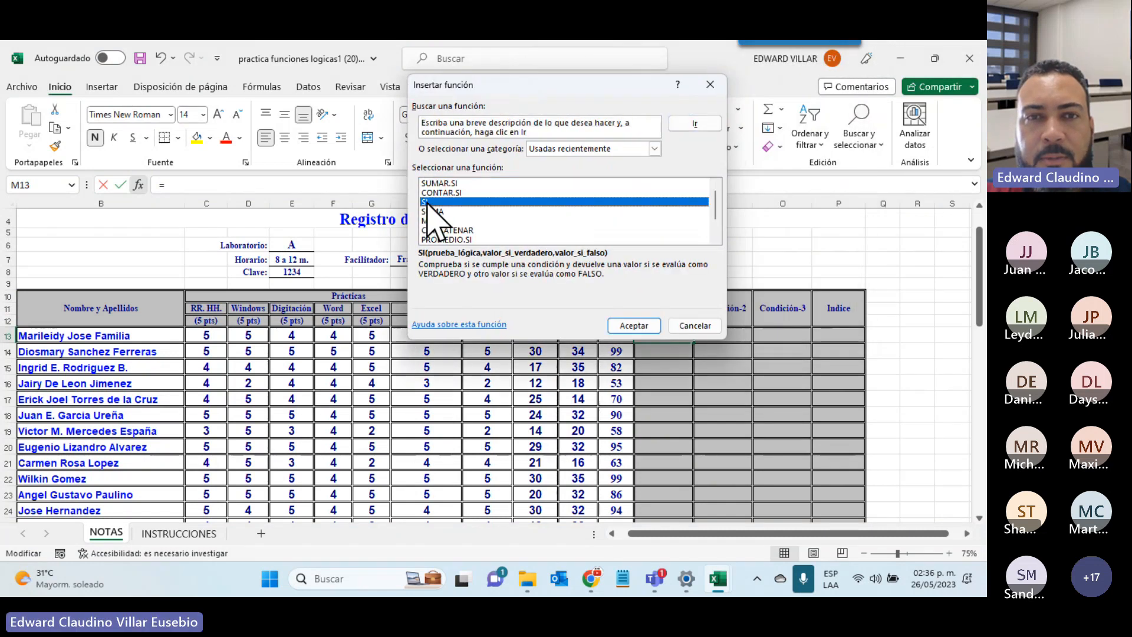
pyautogui.click(655, 148)
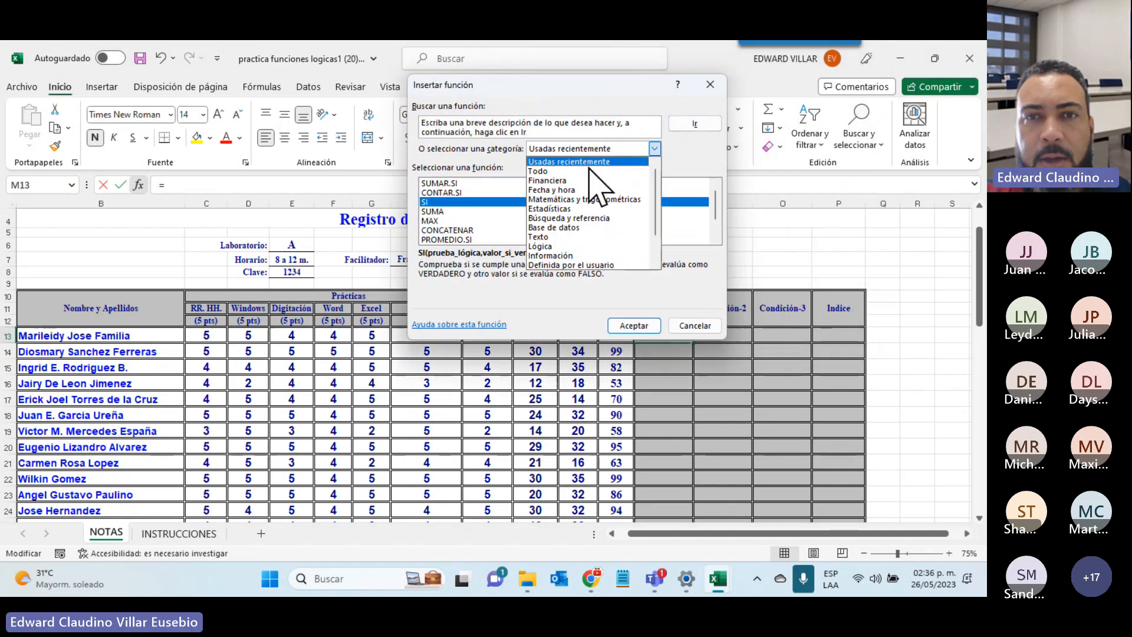
pyautogui.click(667, 156)
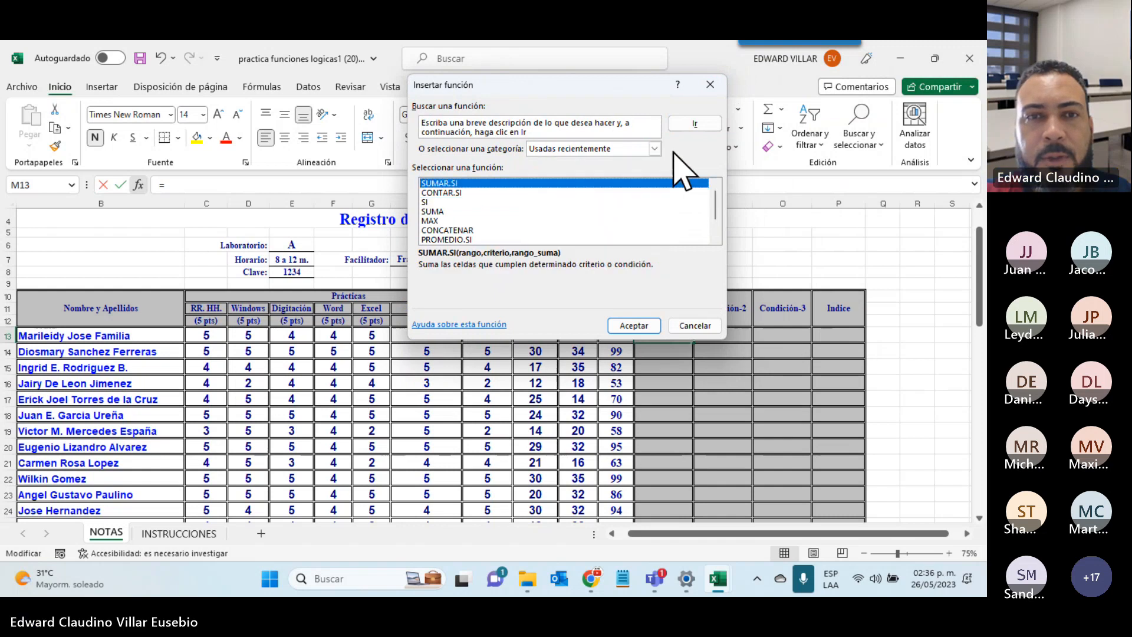
pyautogui.click(430, 202)
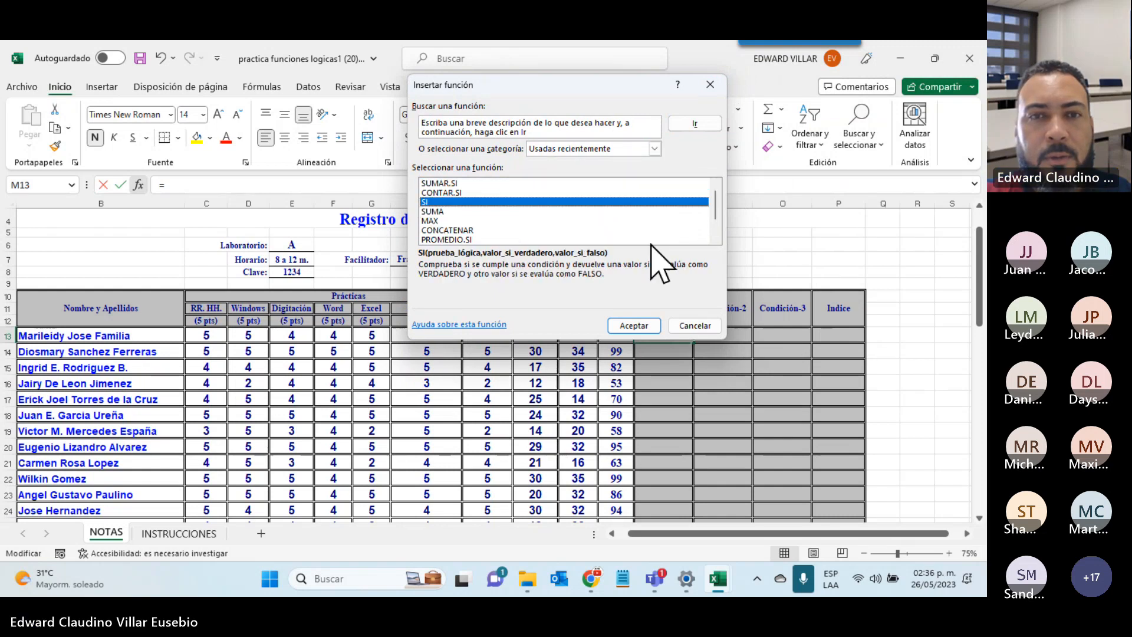
pyautogui.click(636, 326)
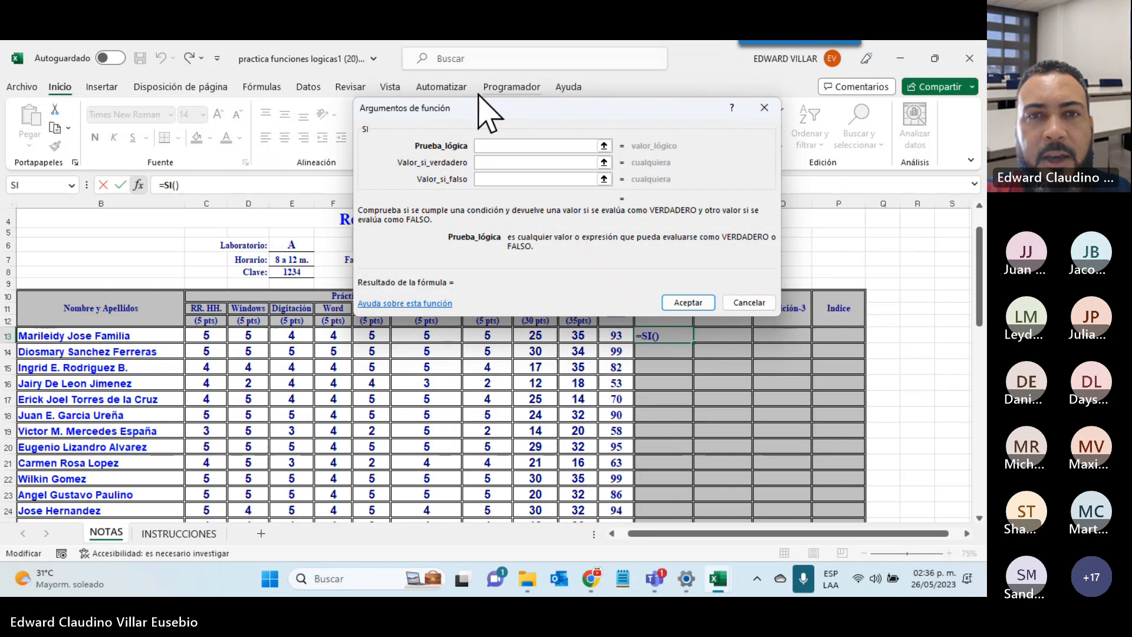
pyautogui.moveTo(479, 104); pyautogui.dragTo(340, 65)
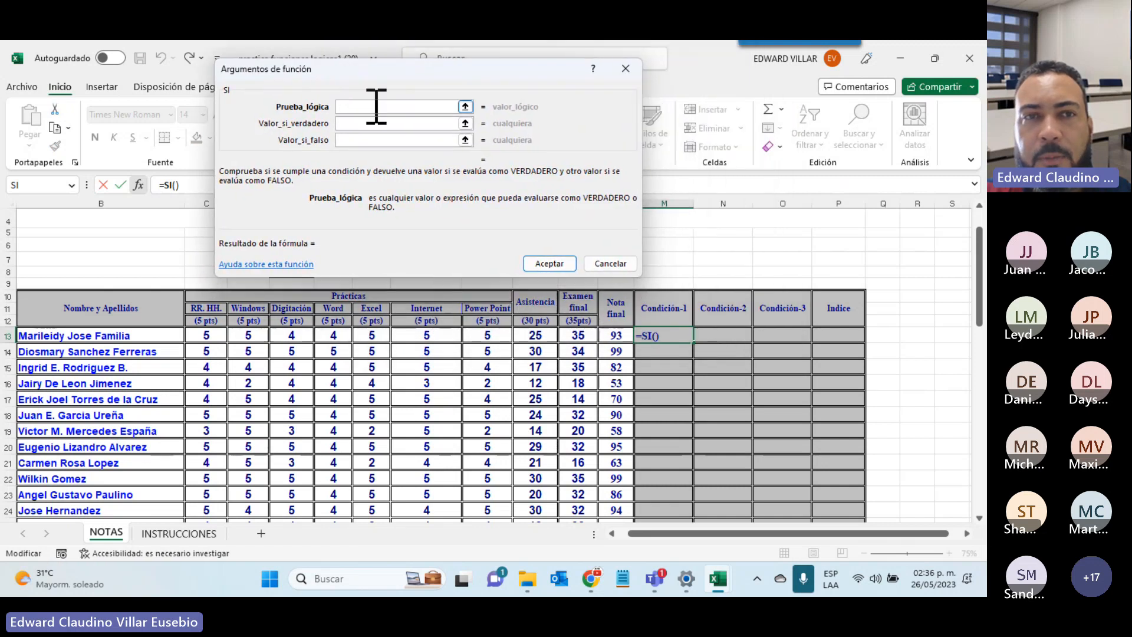
# - Set the SI function's logical test to L13>=70, using the first student's Nota final
pyautogui.click(612, 335)
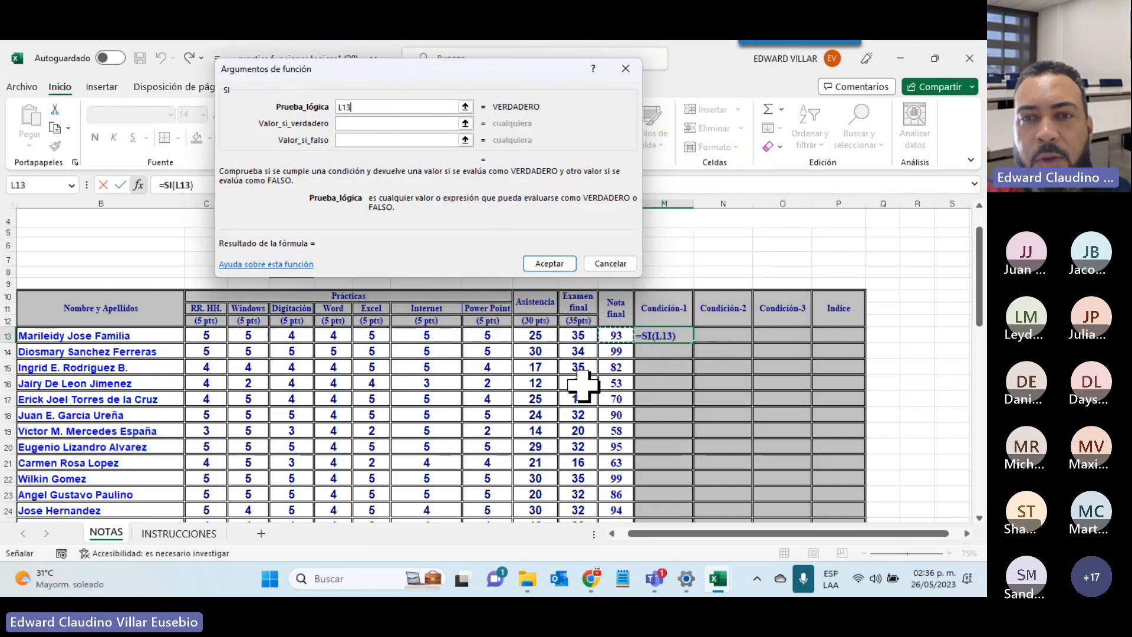
pyautogui.write('>')
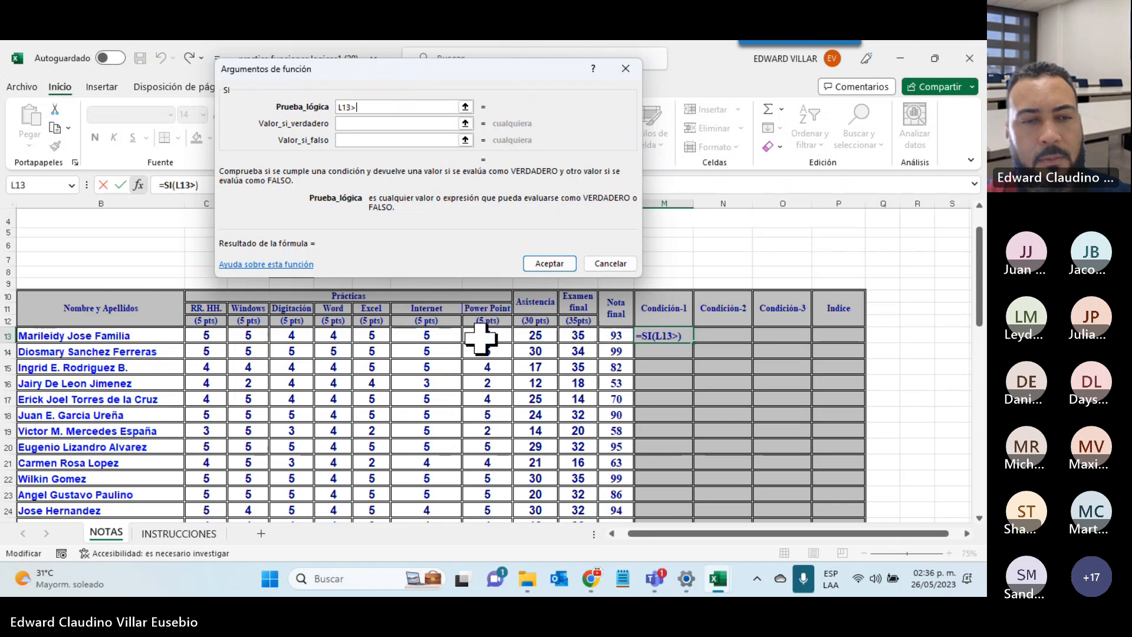
pyautogui.write('=')
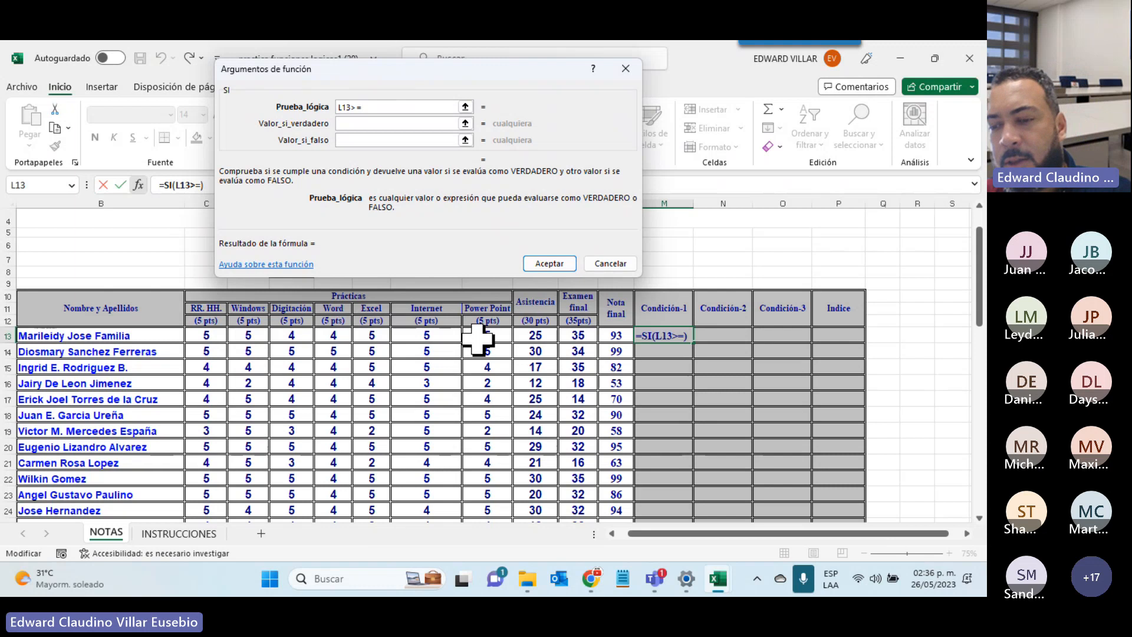
pyautogui.write('70')
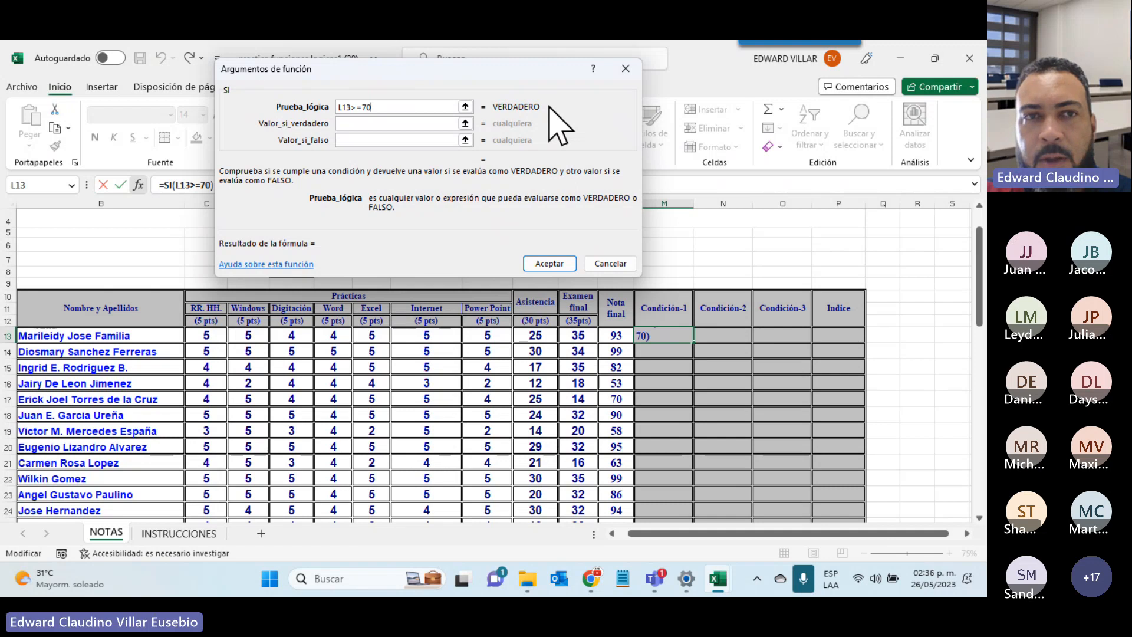
# - Set the SI function to return "Aprobado" if true and "Reprobado" if false, and accept the formula
pyautogui.click(380, 123)
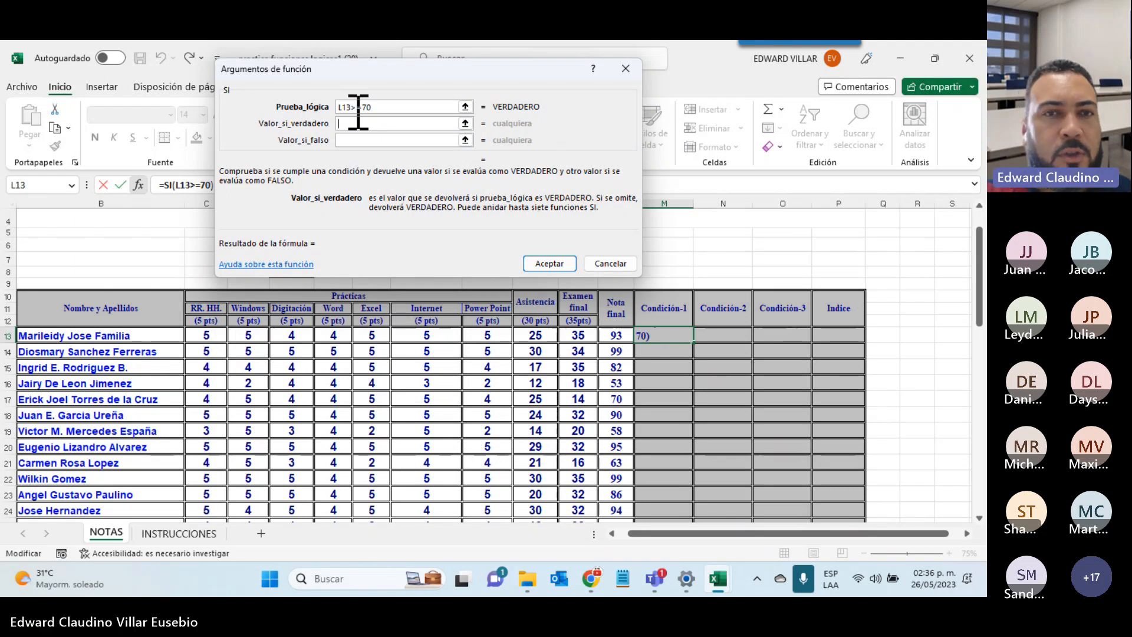
pyautogui.write('"Apr')
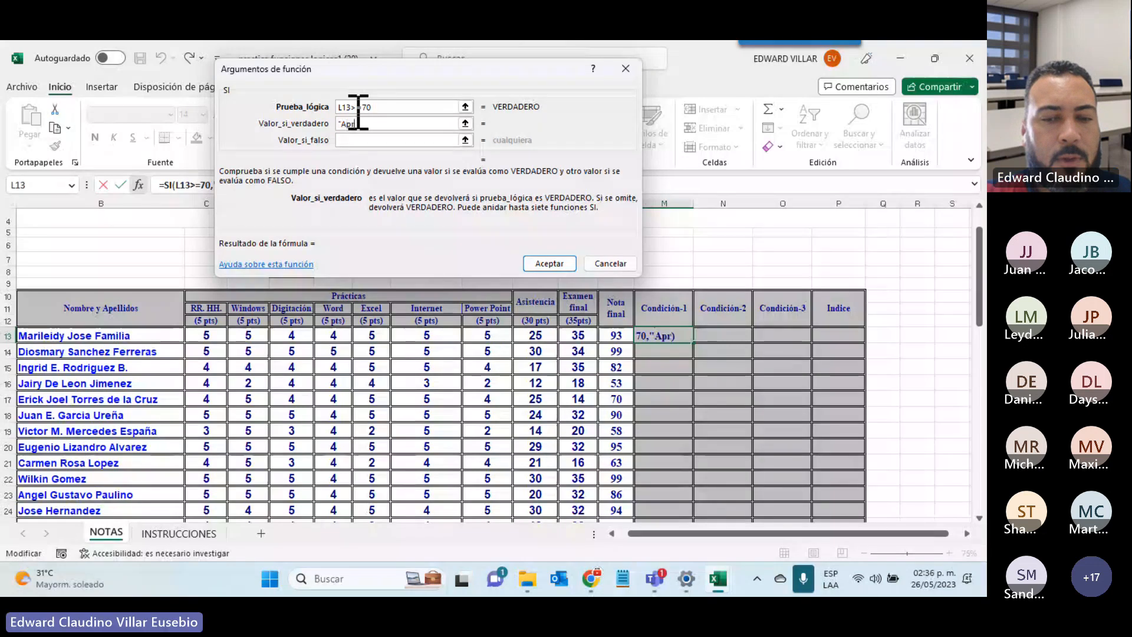
pyautogui.write('obado"')
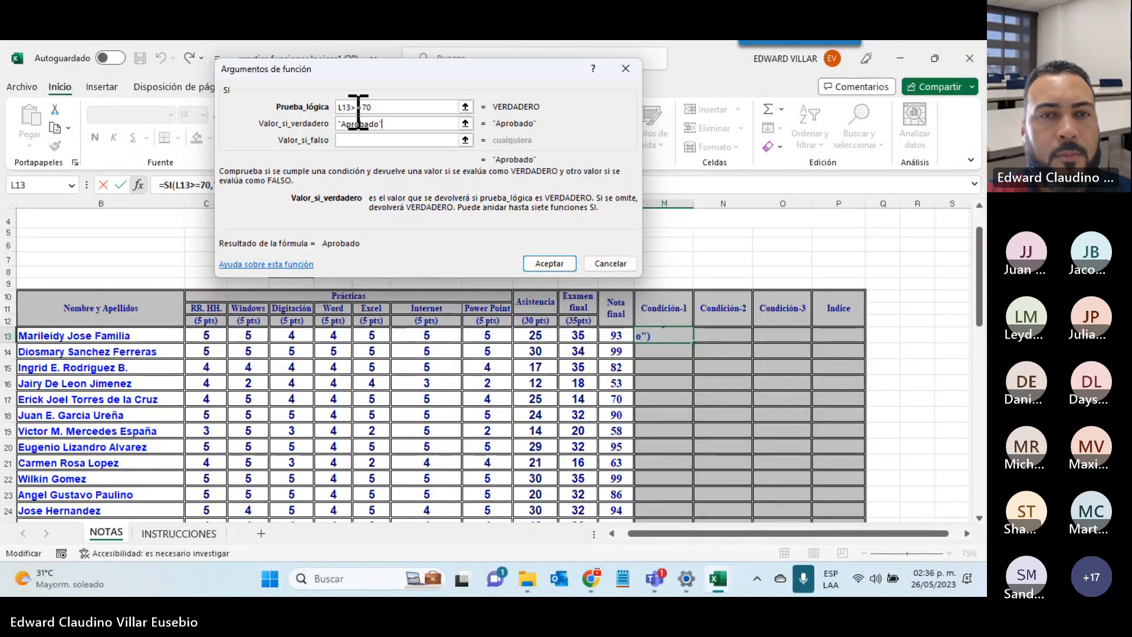
pyautogui.press('Tab')
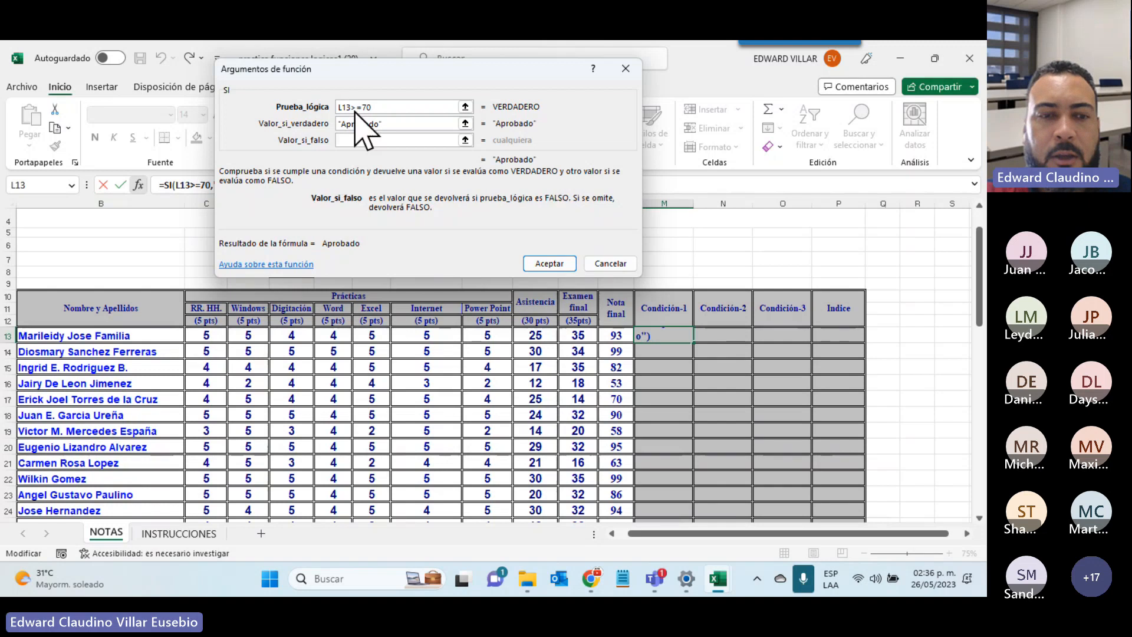
pyautogui.write('"')
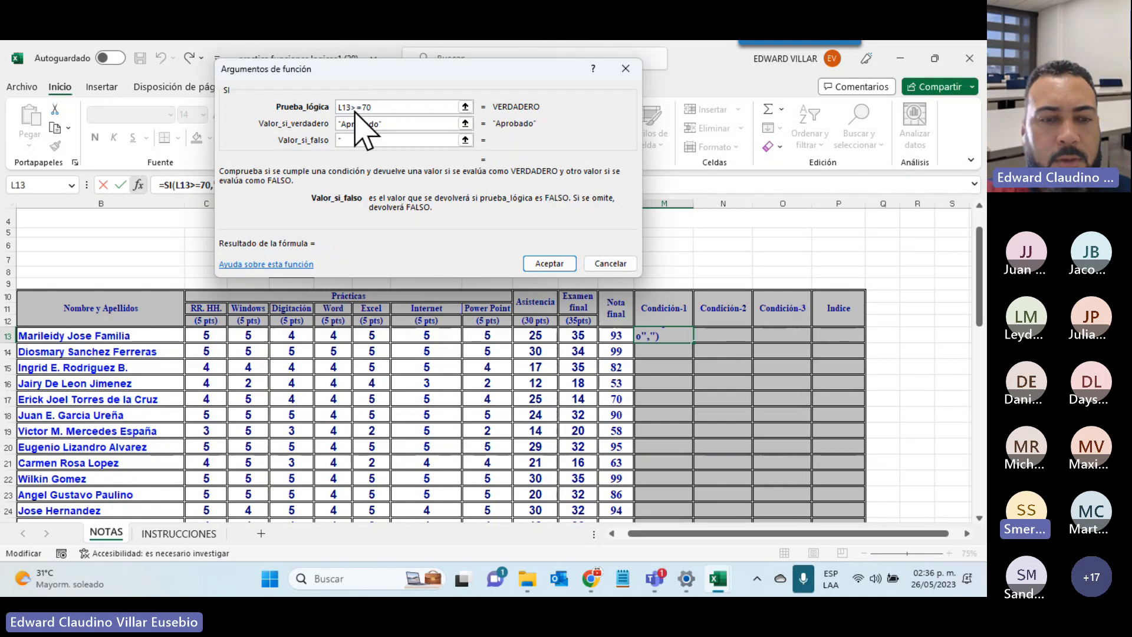
pyautogui.write('Repro')
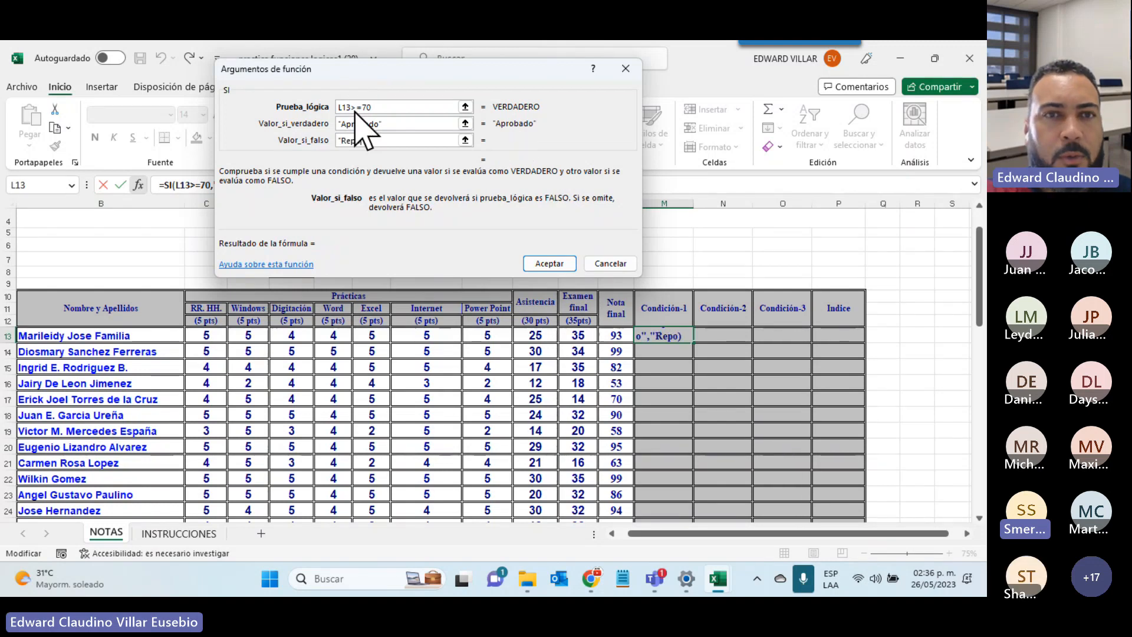
pyautogui.write('bado')
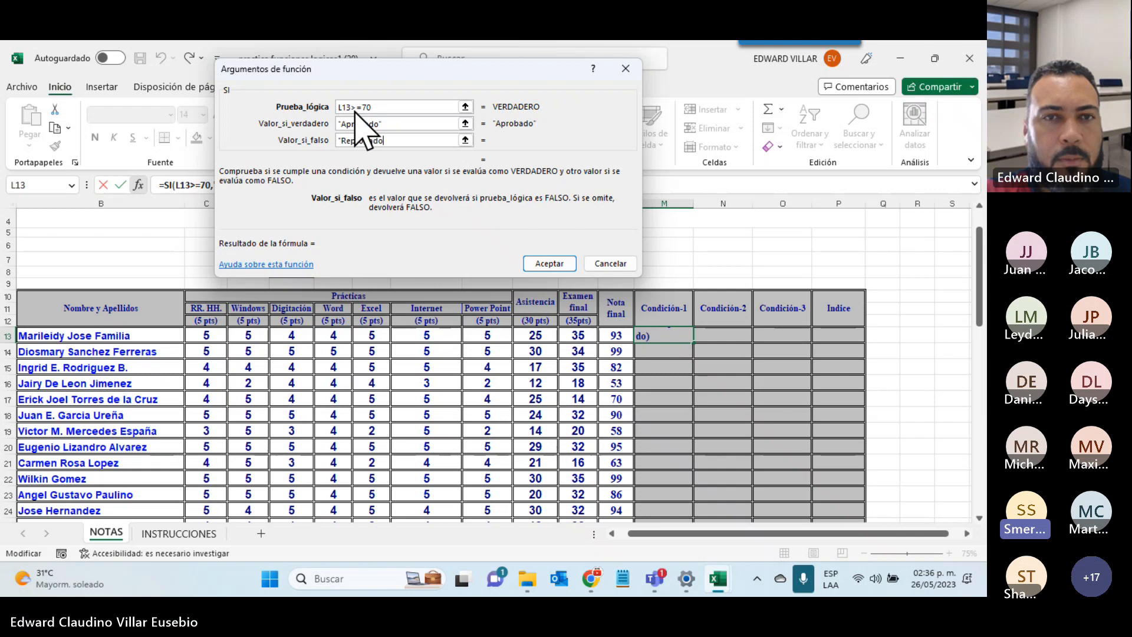
pyautogui.write('"')
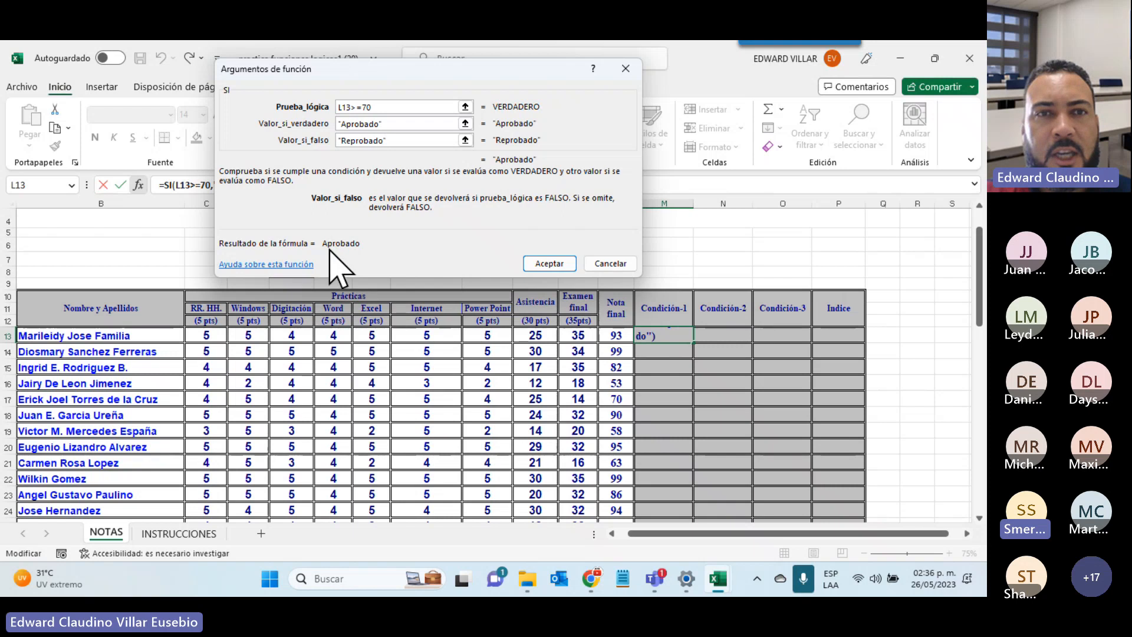
pyautogui.click(560, 261)
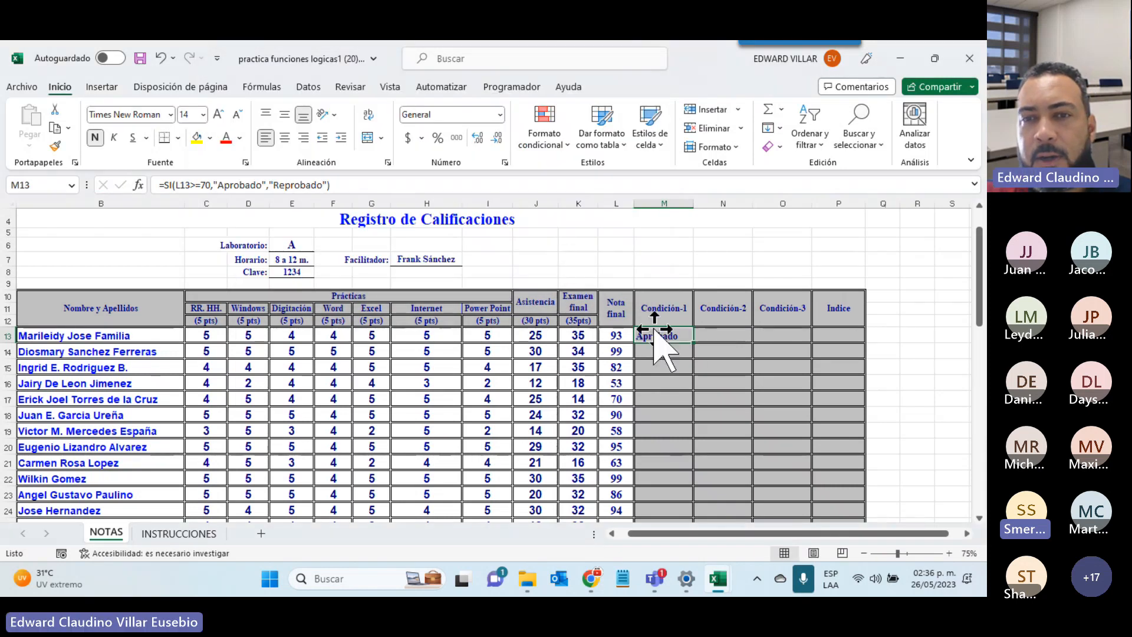
# - Fill the Condición-1 formula down to all students and inspect the copied formulas in M16 and M19
pyautogui.doubleClick(694, 344)
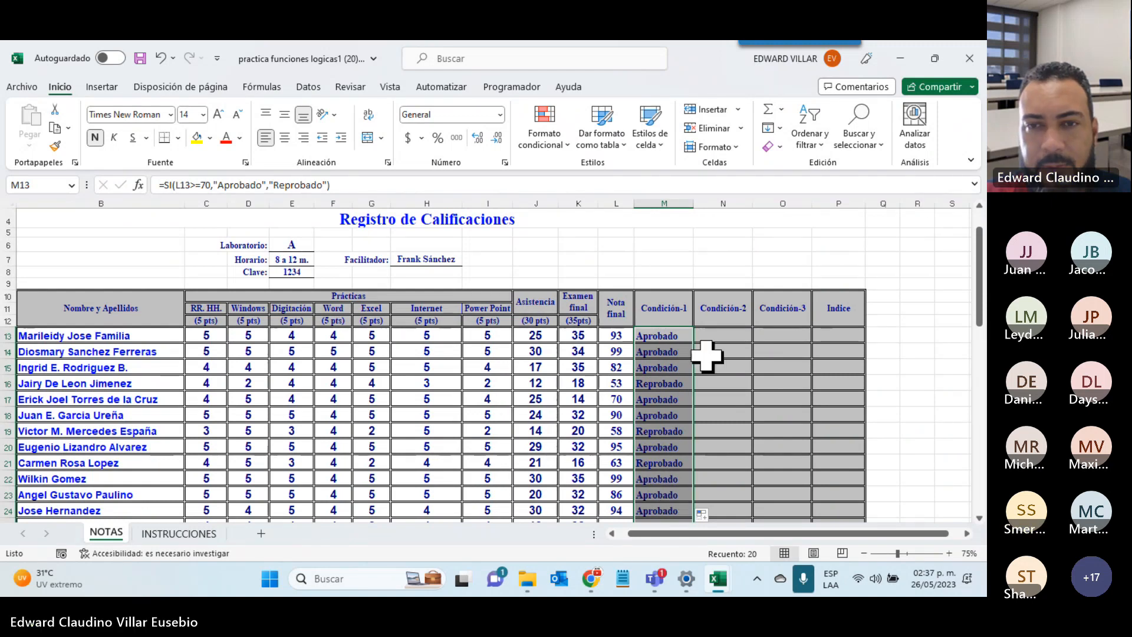
pyautogui.click(652, 386)
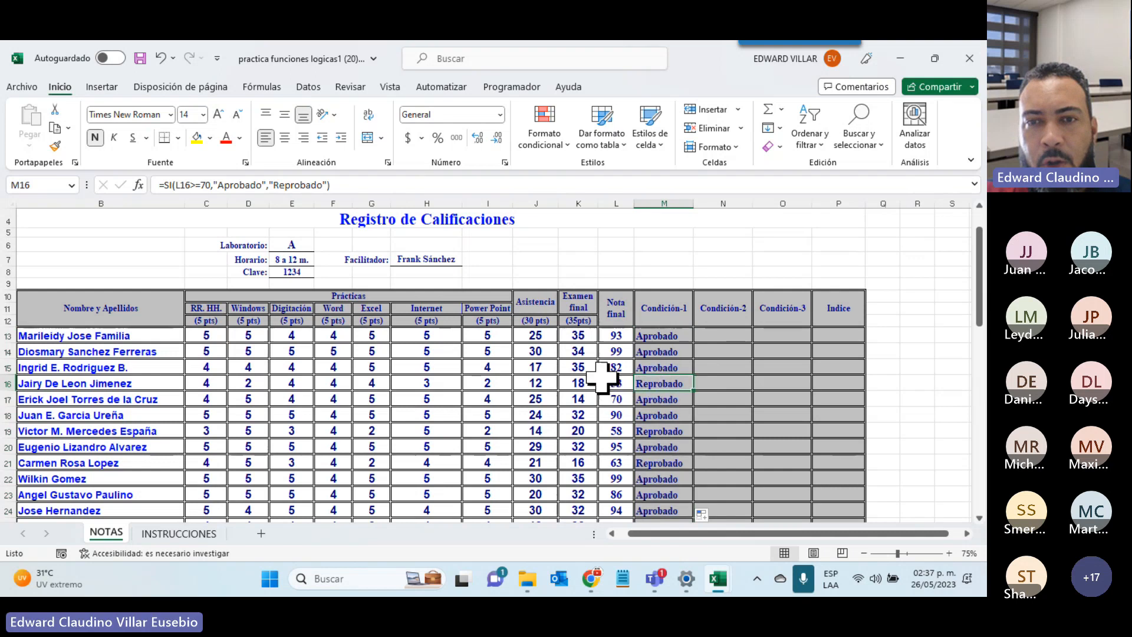
pyautogui.doubleClick(655, 383)
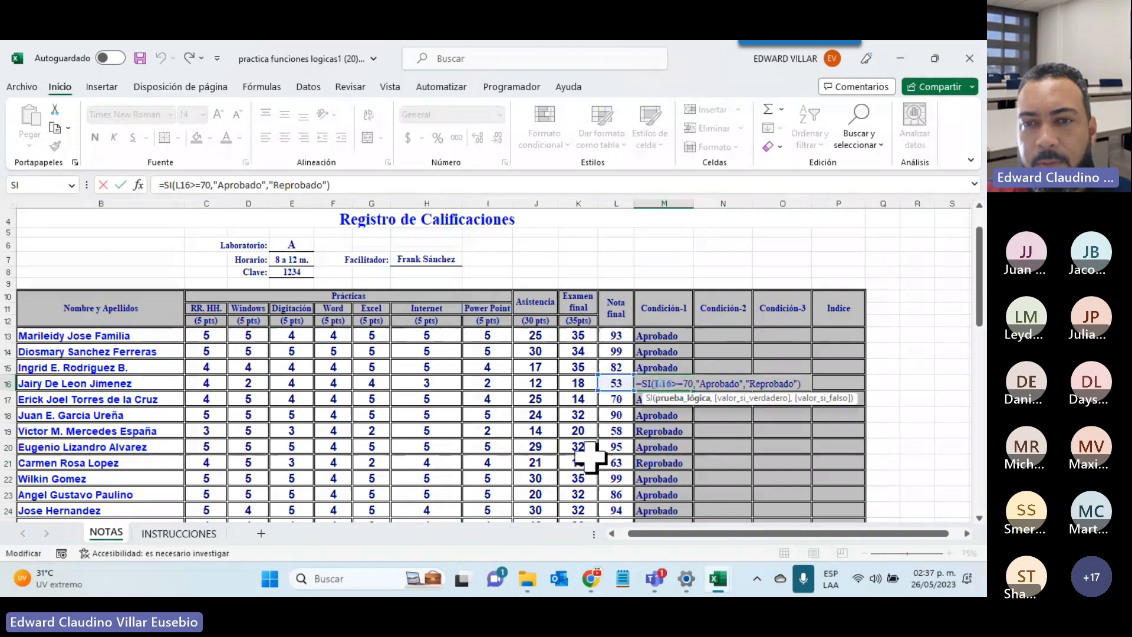
pyautogui.press('Escape')
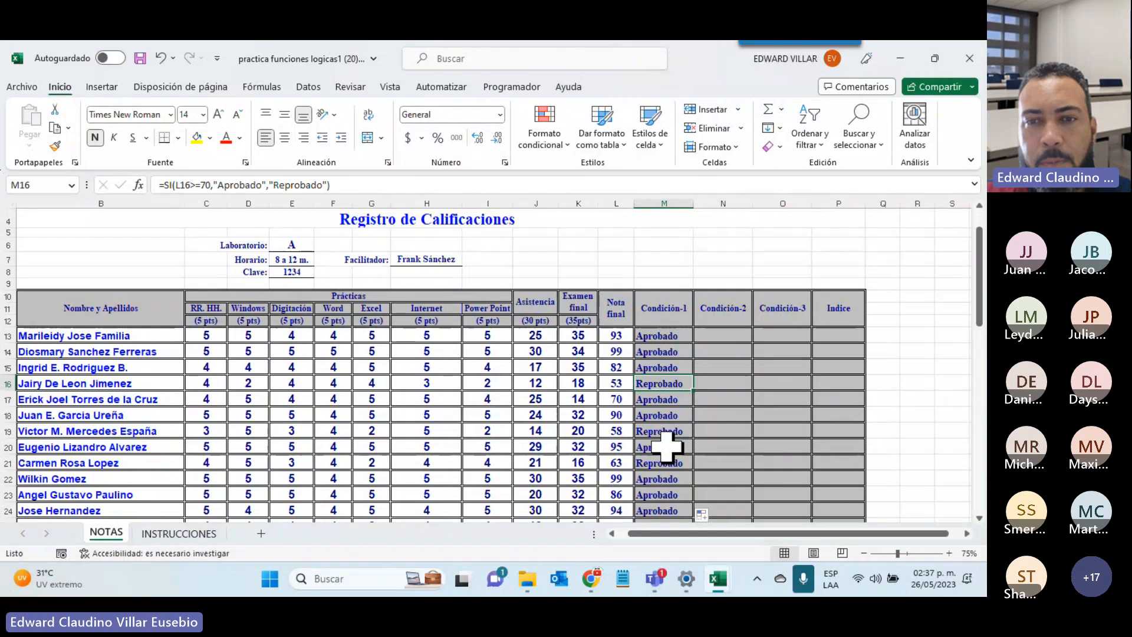
pyautogui.doubleClick(660, 431)
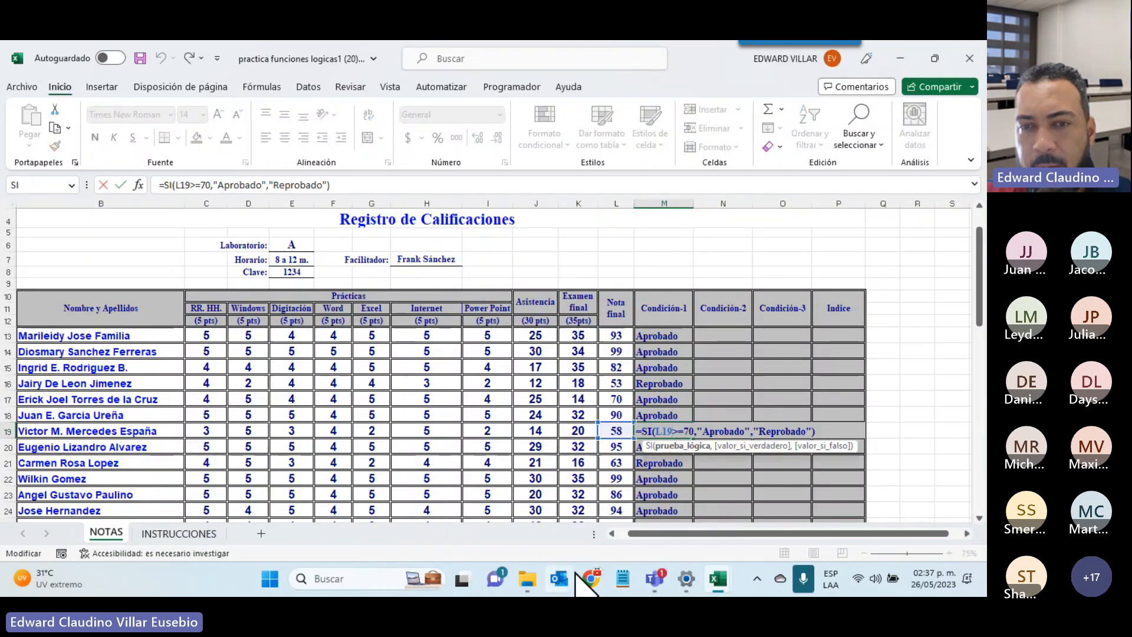
pyautogui.press('Escape')
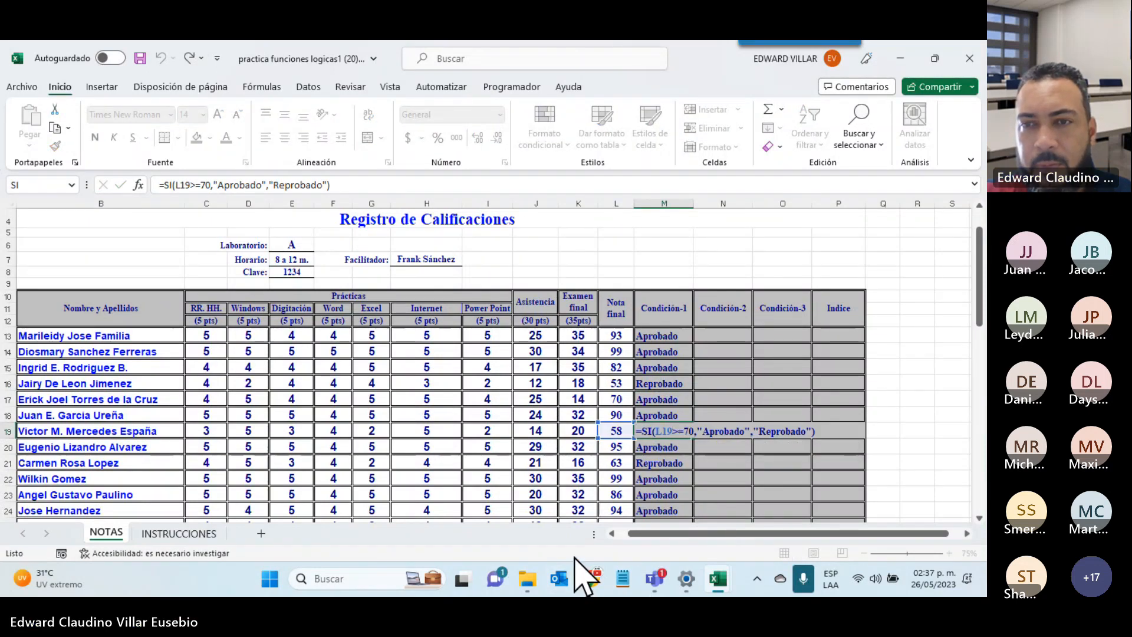
# - Switch to the Teams meeting, silence all participants, and return to the Excel workbook
pyautogui.hotkey('alt', 'Tab')
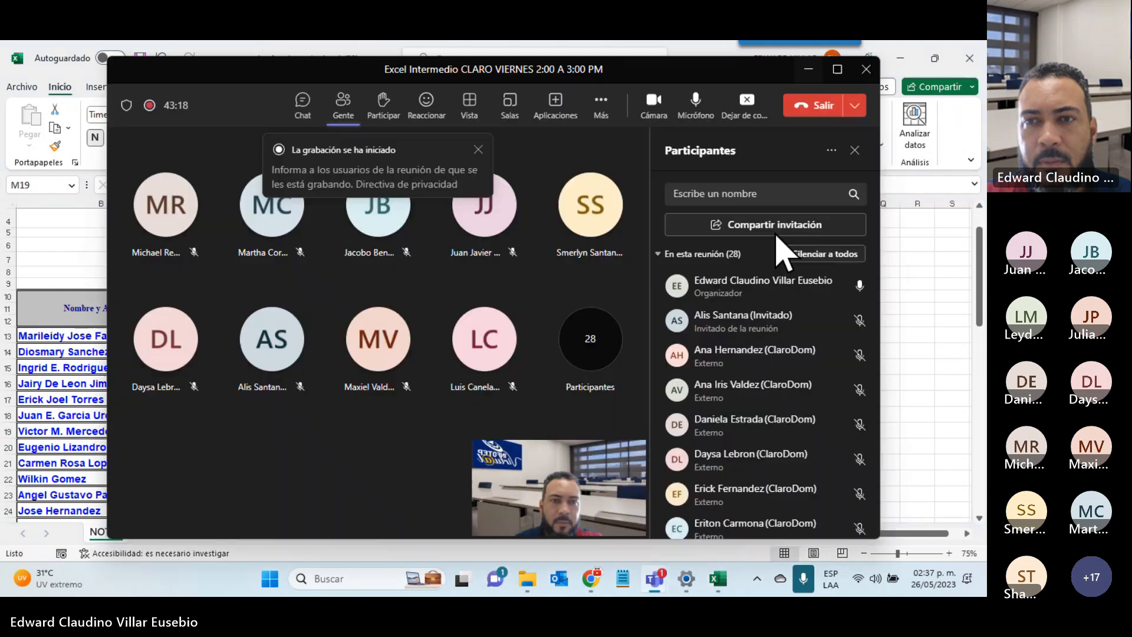
pyautogui.click(808, 254)
pyautogui.click(569, 328)
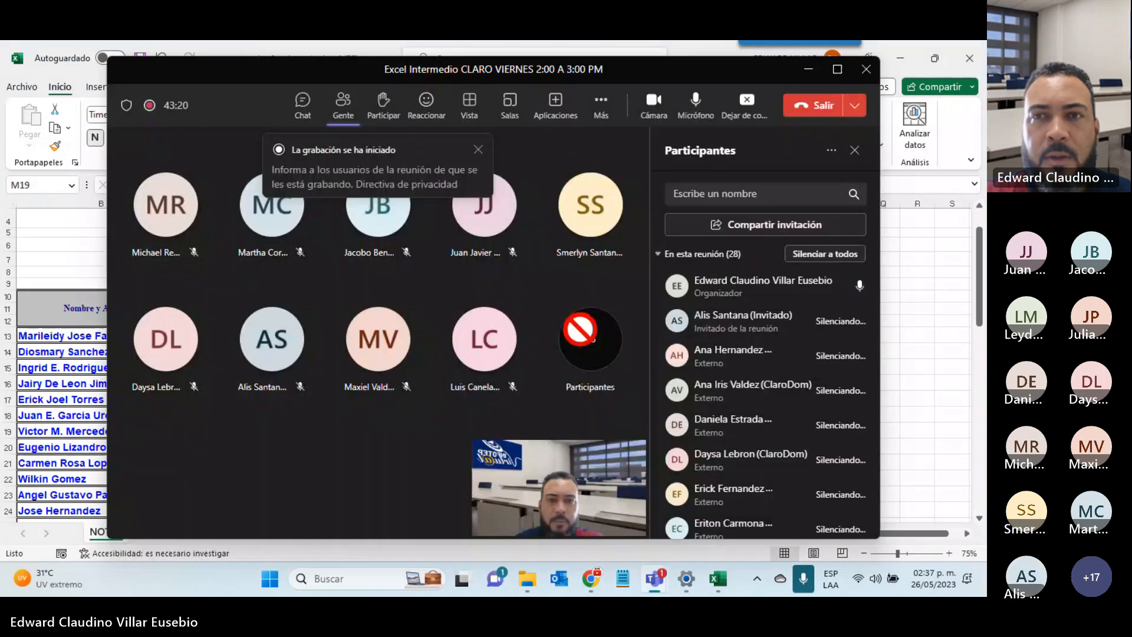
pyautogui.click(821, 74)
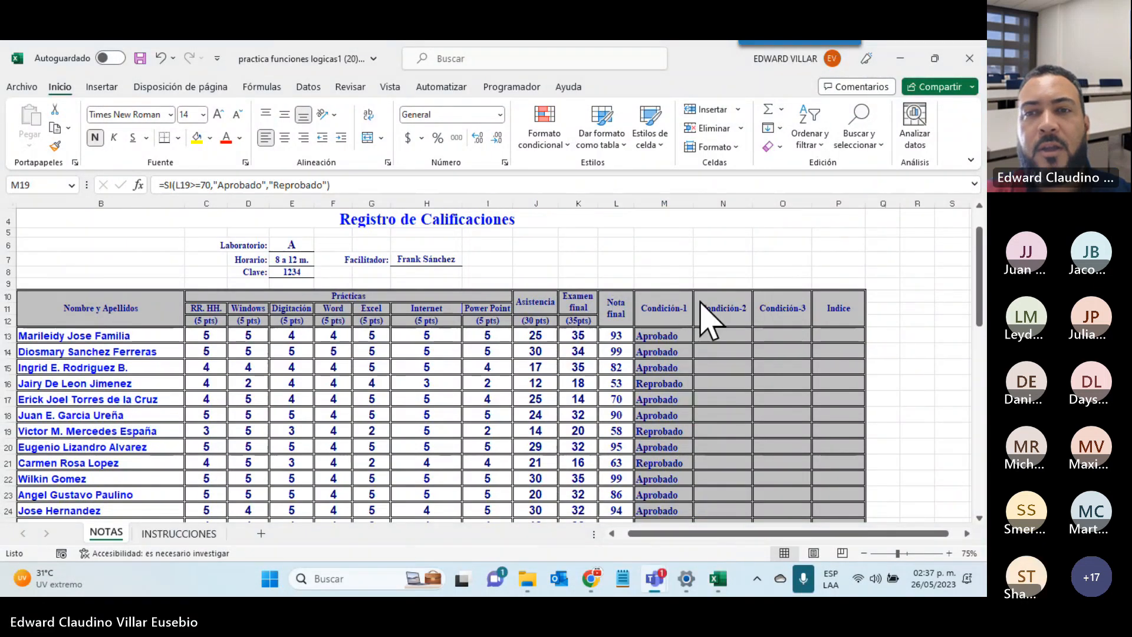
# - Review the ESTADO 2 instruction and start an SI formula with a nested Y function in the first student's Condición-2 cell, N13
pyautogui.click(188, 535)
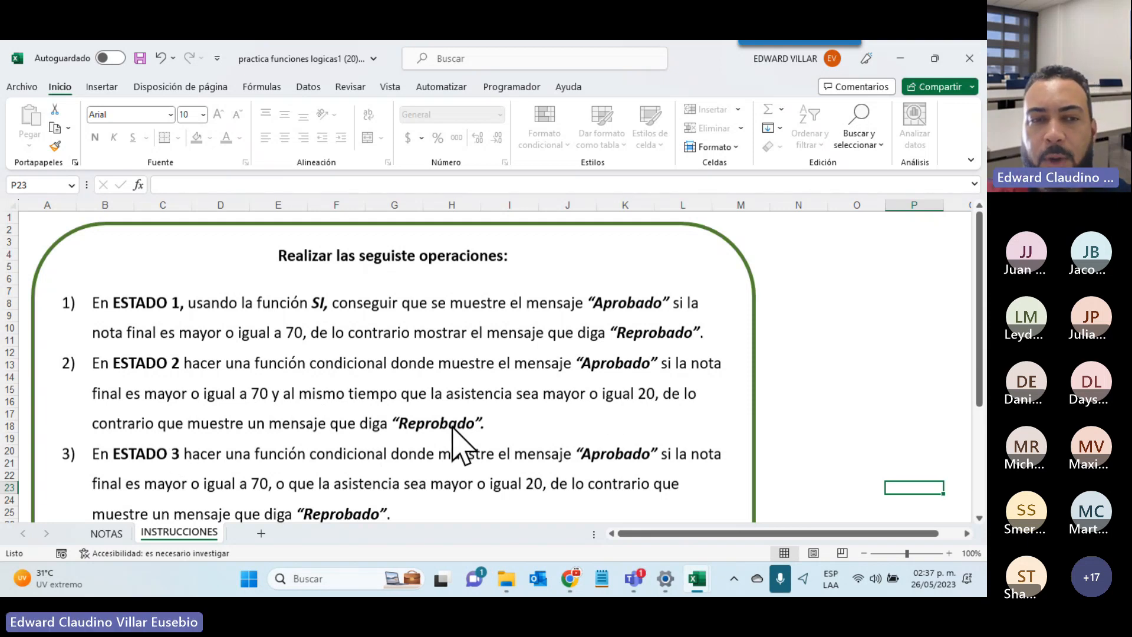
pyautogui.click(106, 534)
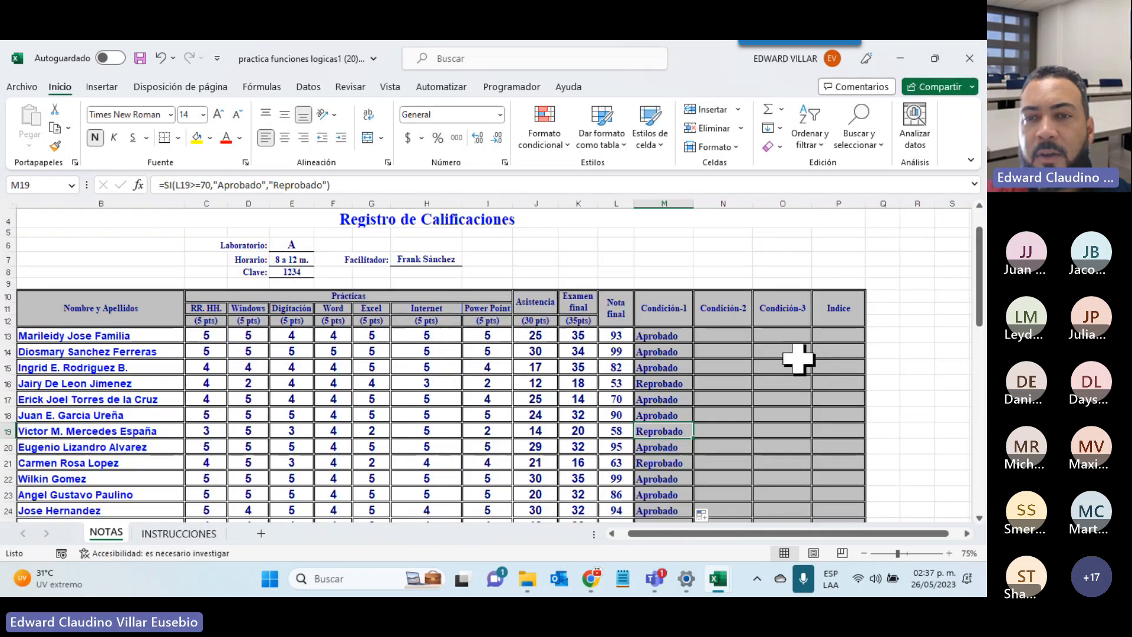
pyautogui.click(718, 335)
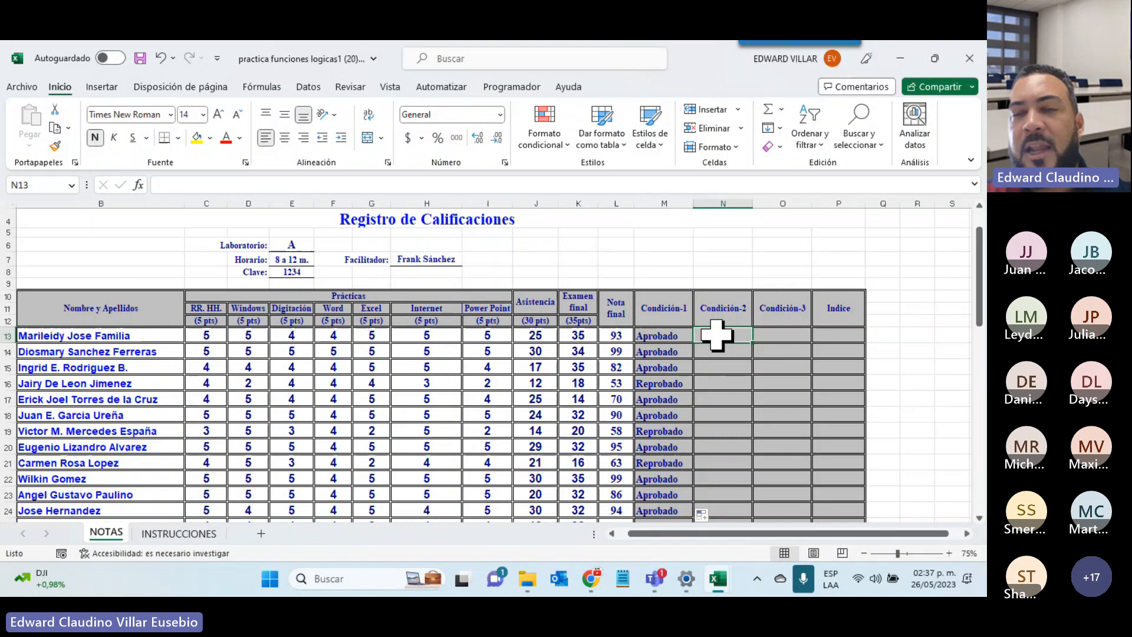
pyautogui.write('=')
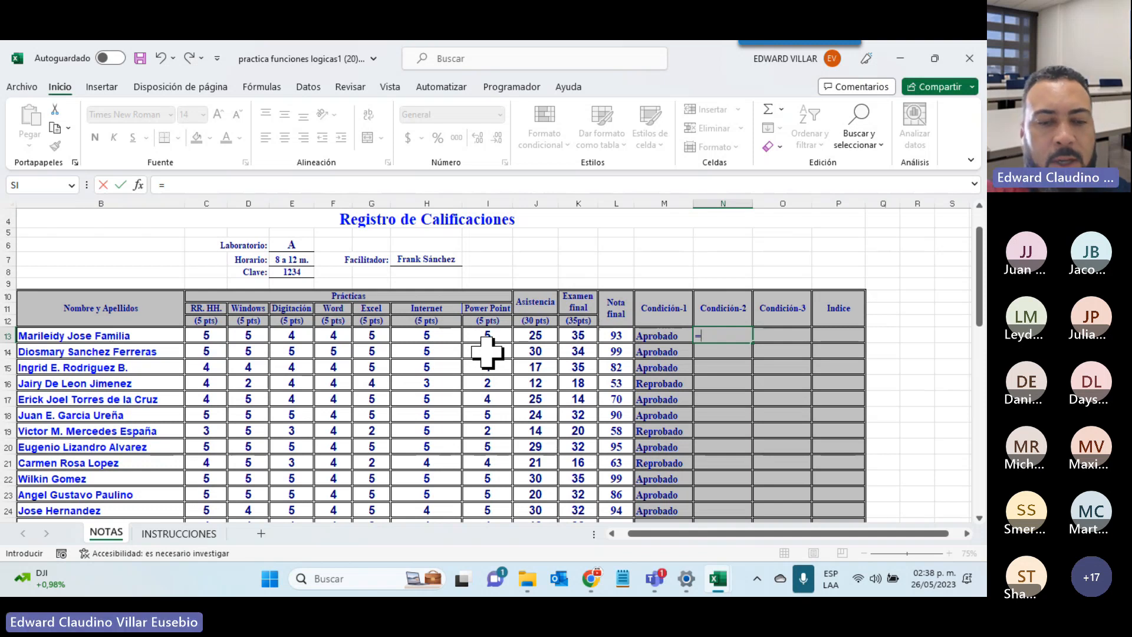
pyautogui.write('si')
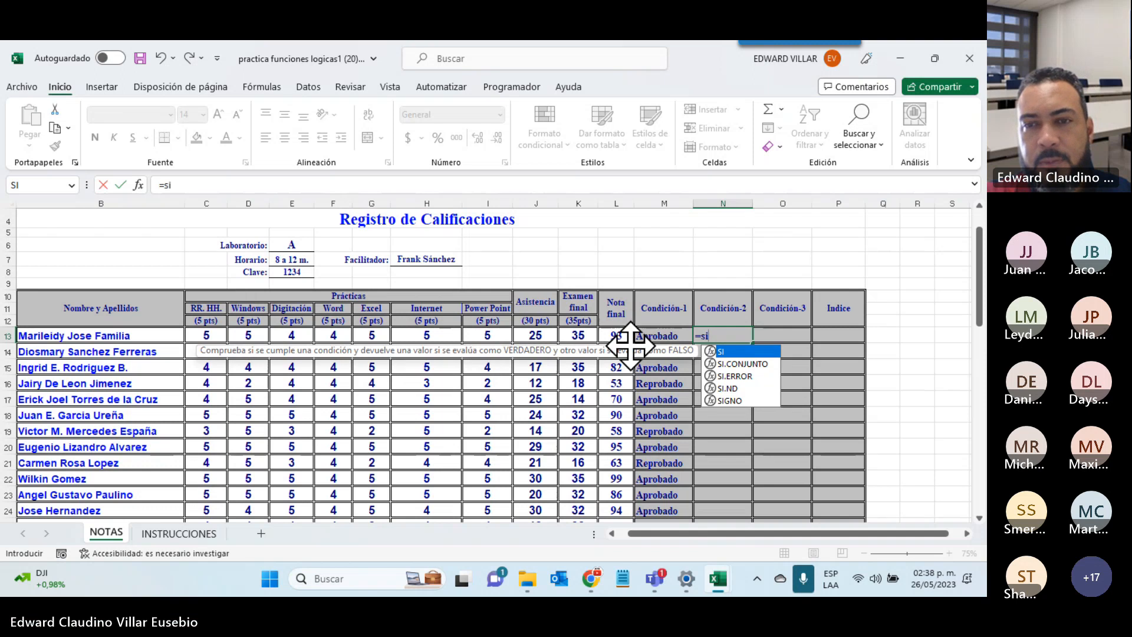
pyautogui.press('Tab')
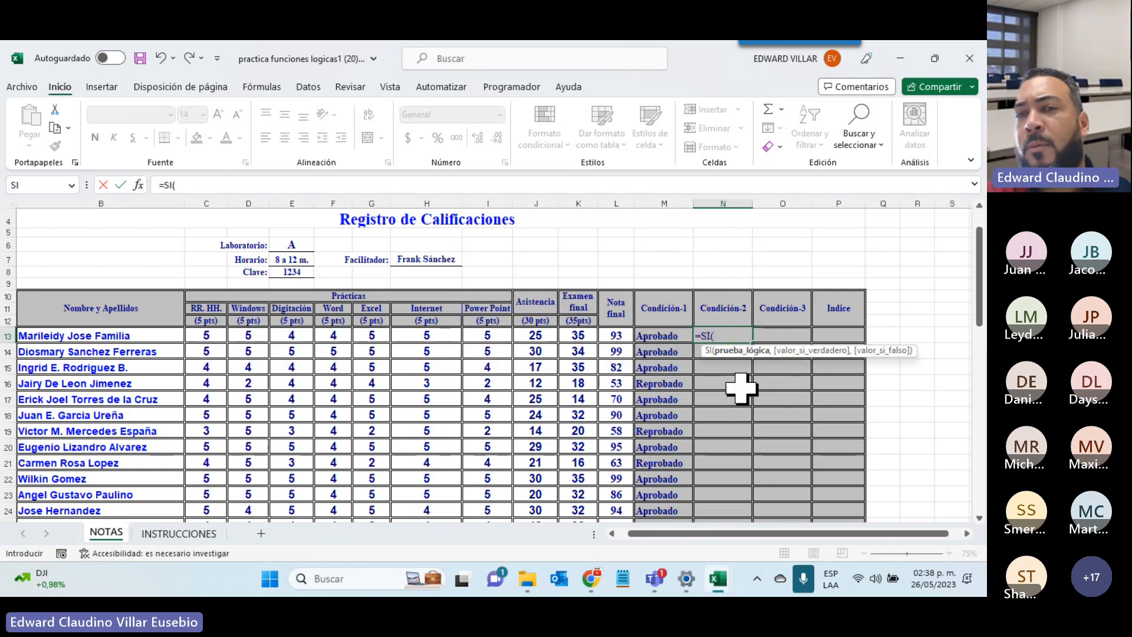
pyautogui.write('y')
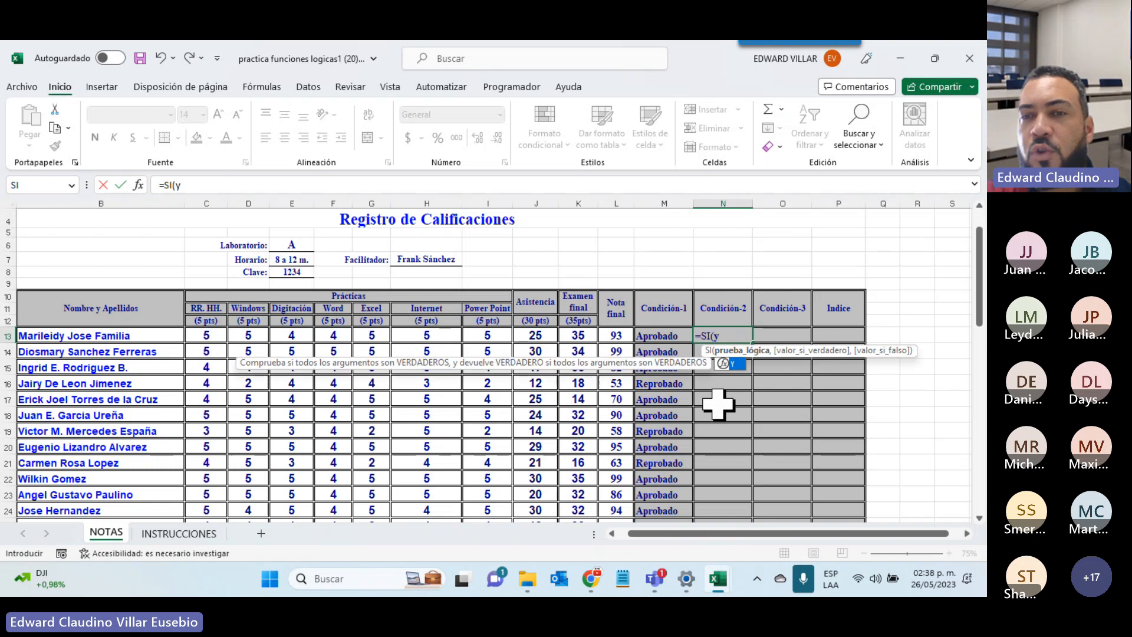
pyautogui.doubleClick(734, 364)
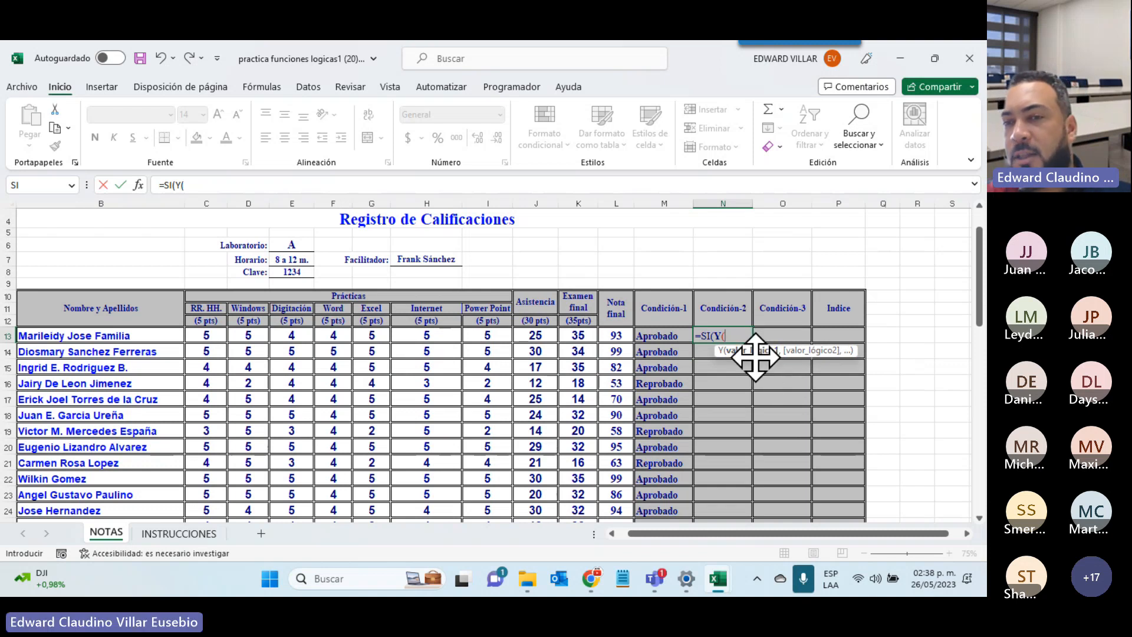
# - Give the Y function the conditions L13>=70 for Nota final and J13>=20 for Asistencia, and close it
pyautogui.click(615, 334)
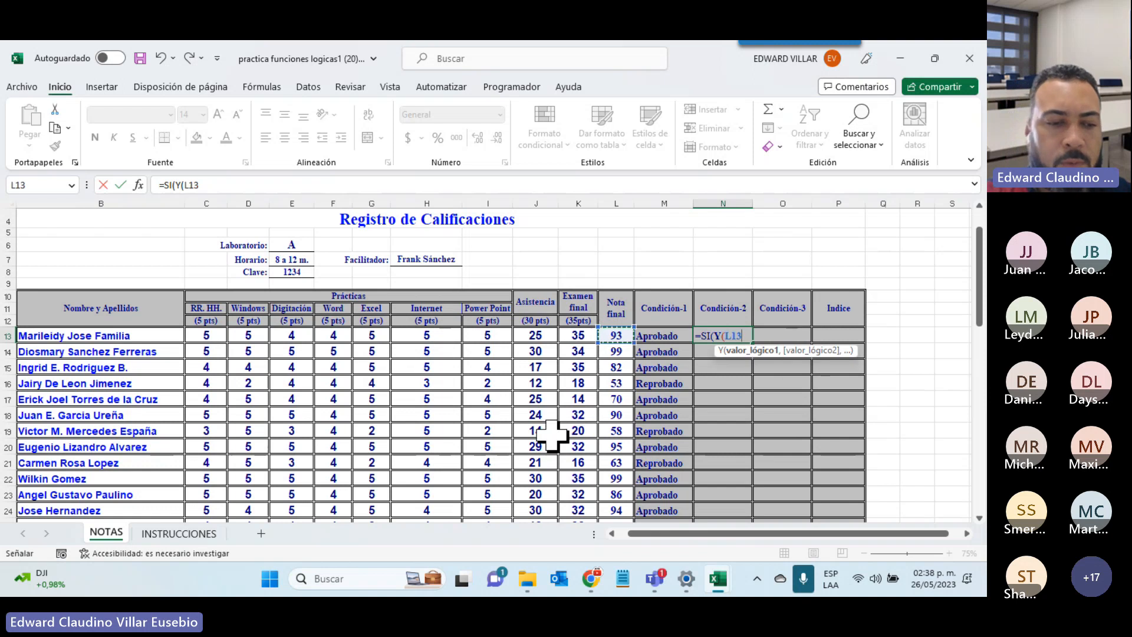
pyautogui.write('>=')
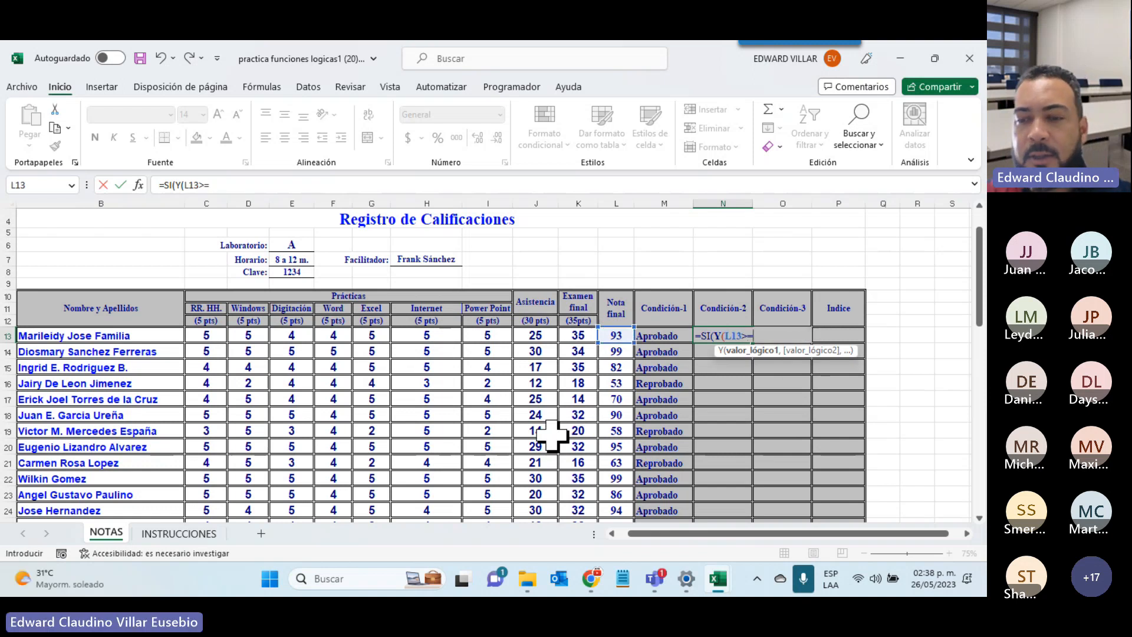
pyautogui.write('70')
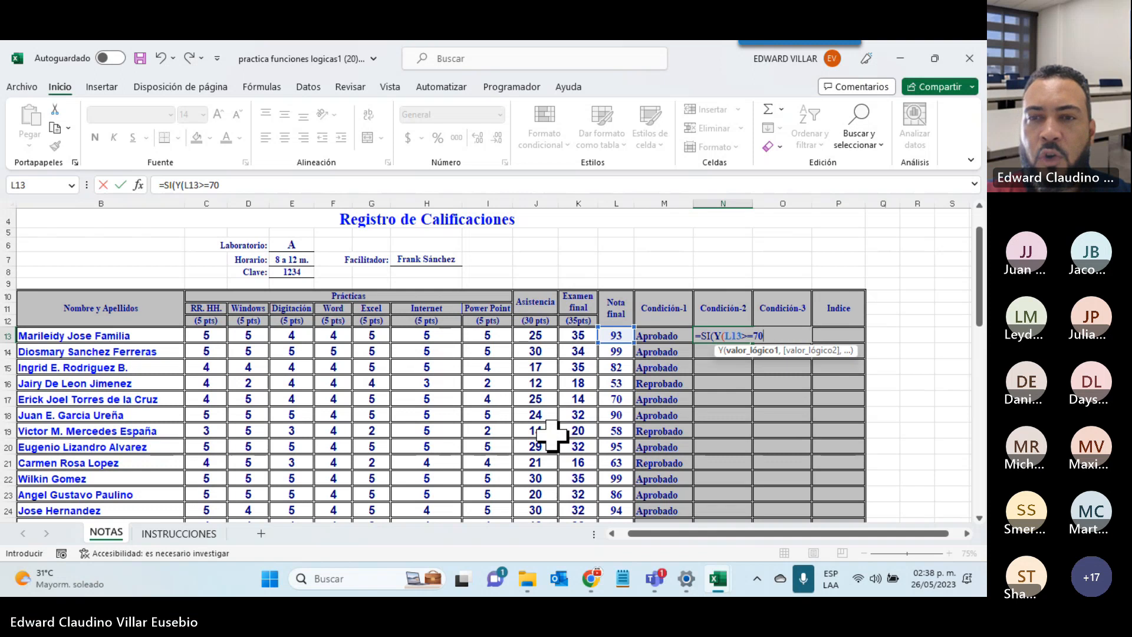
pyautogui.write(',')
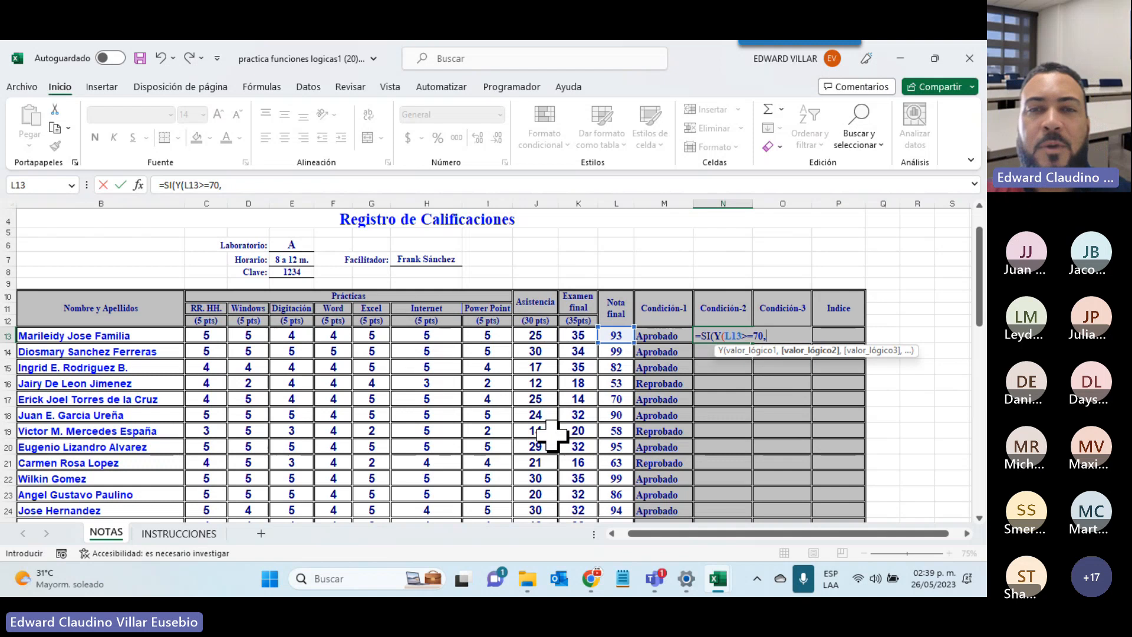
pyautogui.click(535, 337)
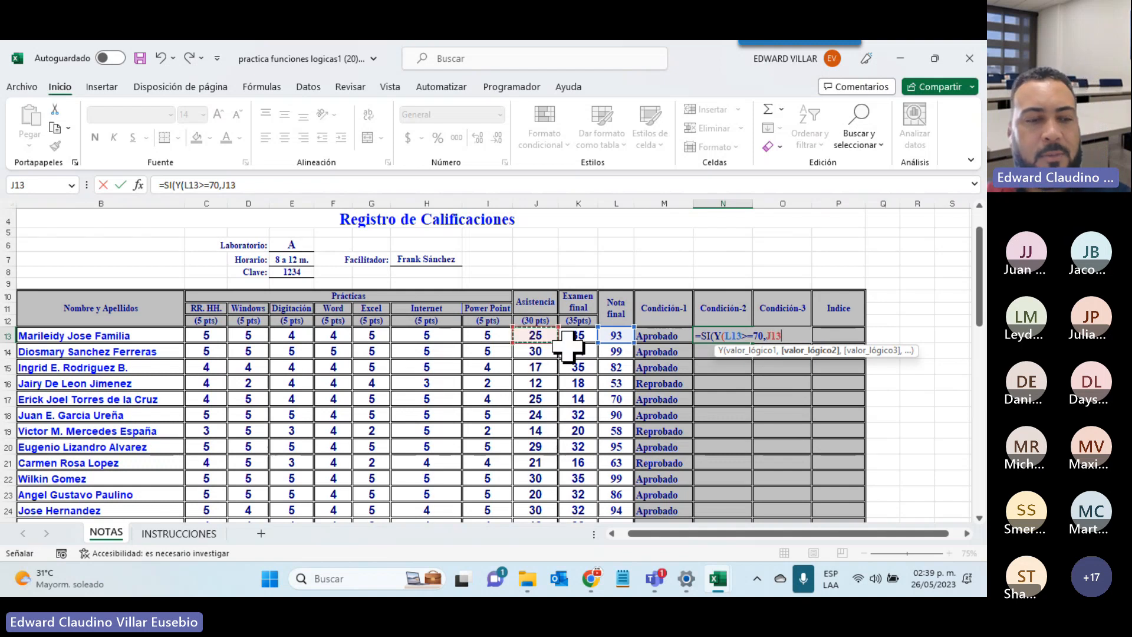
pyautogui.write('>=20')
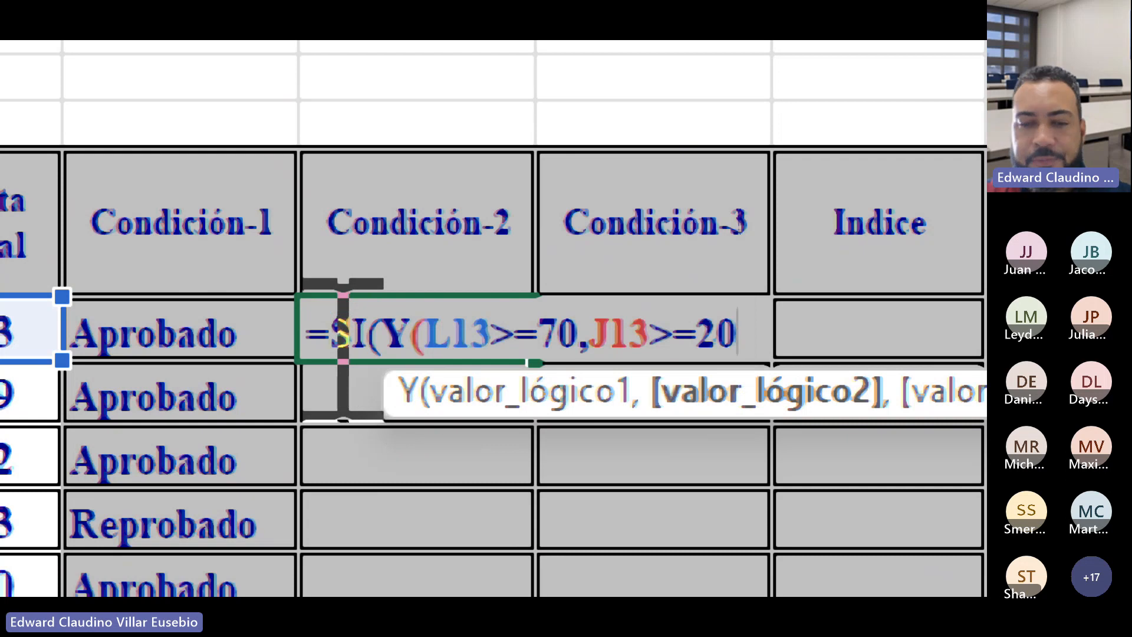
pyautogui.write(')')
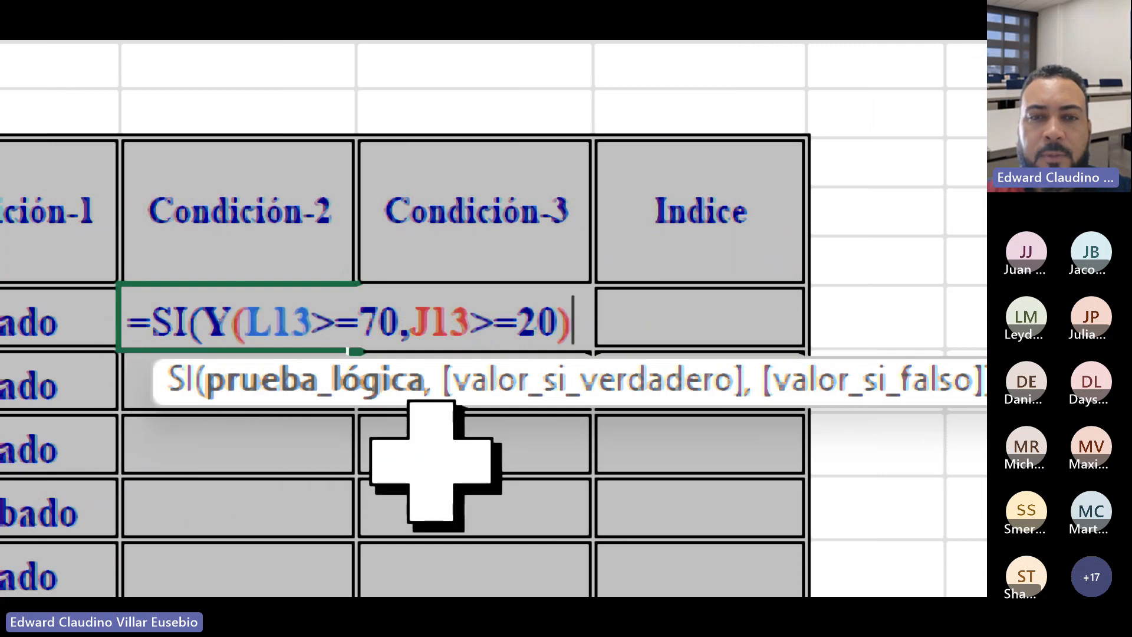
# - Set the SI function to return "Aprobado" if both conditions hold and "Reprobado" otherwise, and accept the Condición-2 formula
pyautogui.write(',')
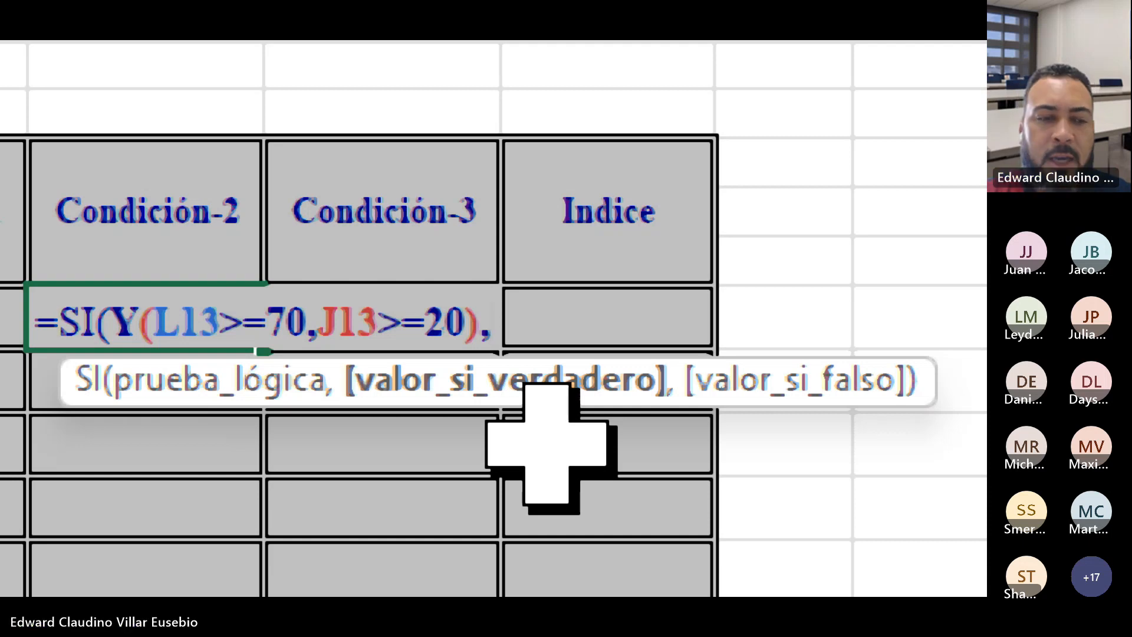
pyautogui.write('"A')
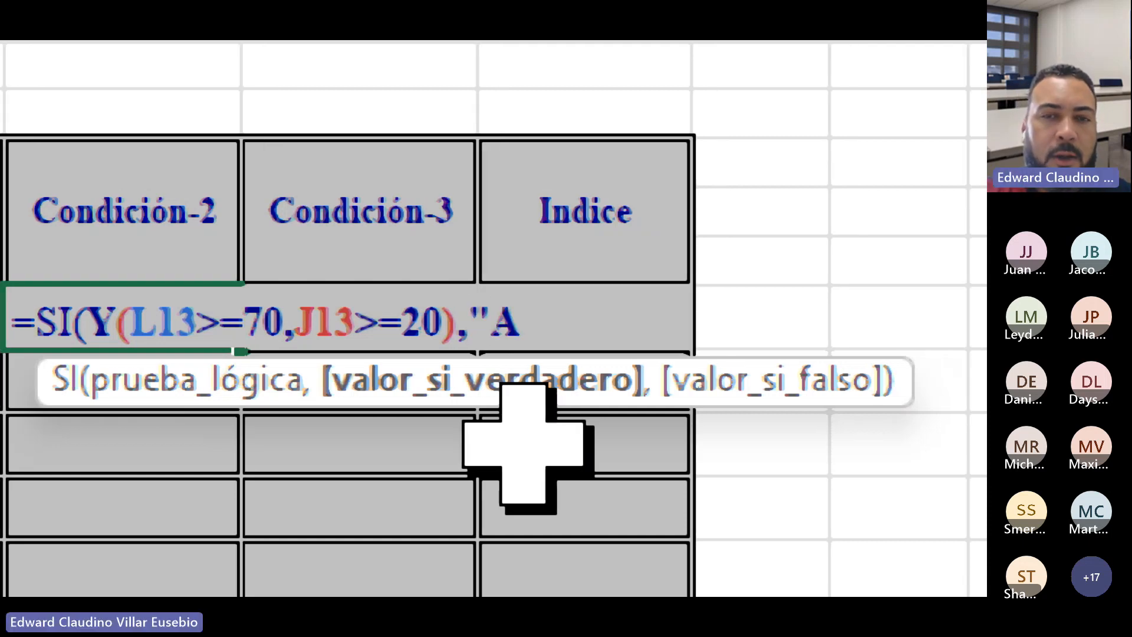
pyautogui.write('probado')
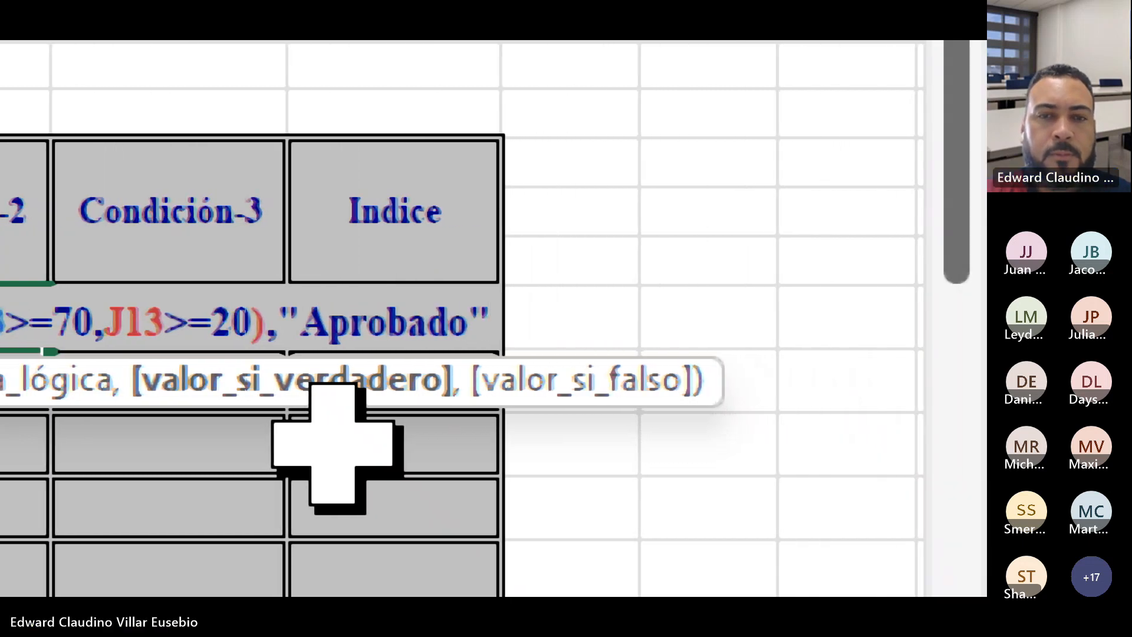
pyautogui.write('",')
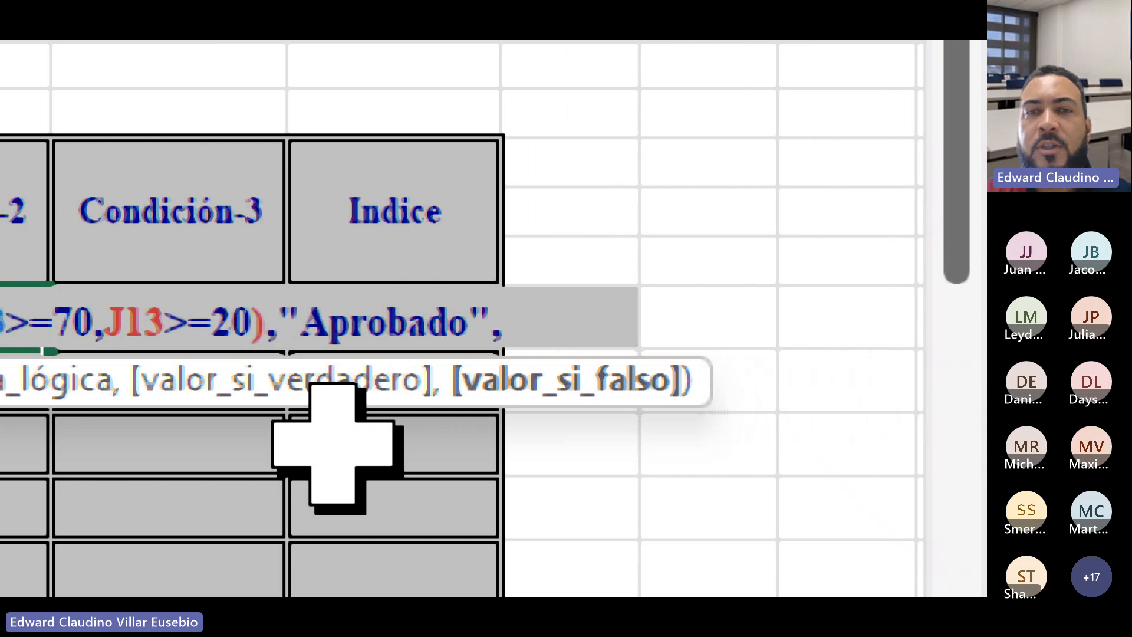
pyautogui.write('"')
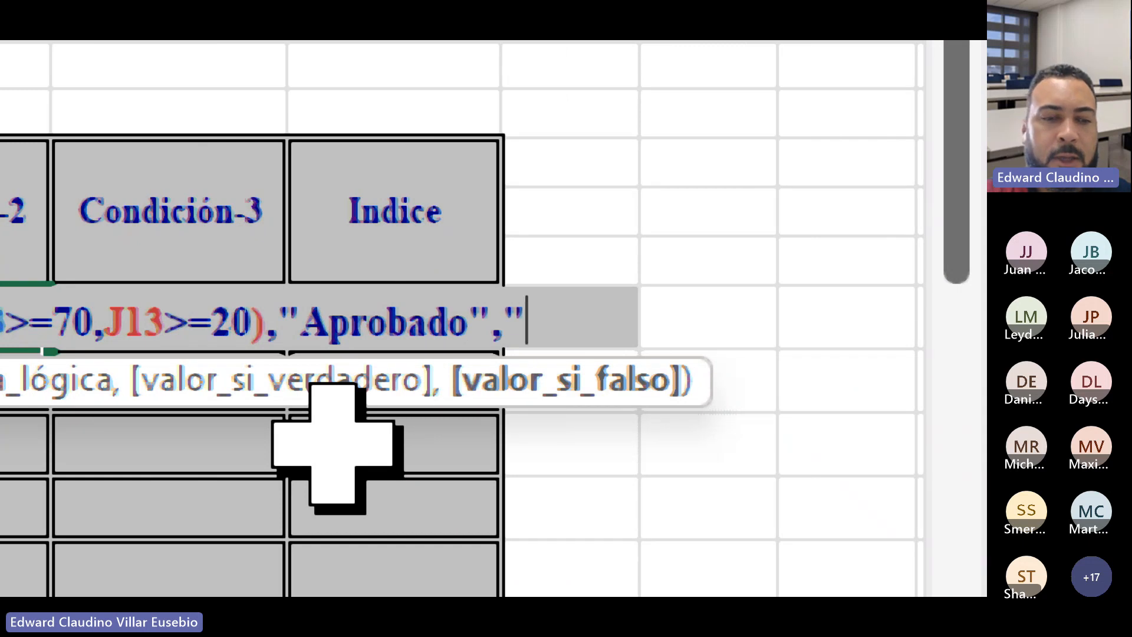
pyautogui.write('Resp')
pyautogui.press('BackSpace')
pyautogui.press('BackSpace')
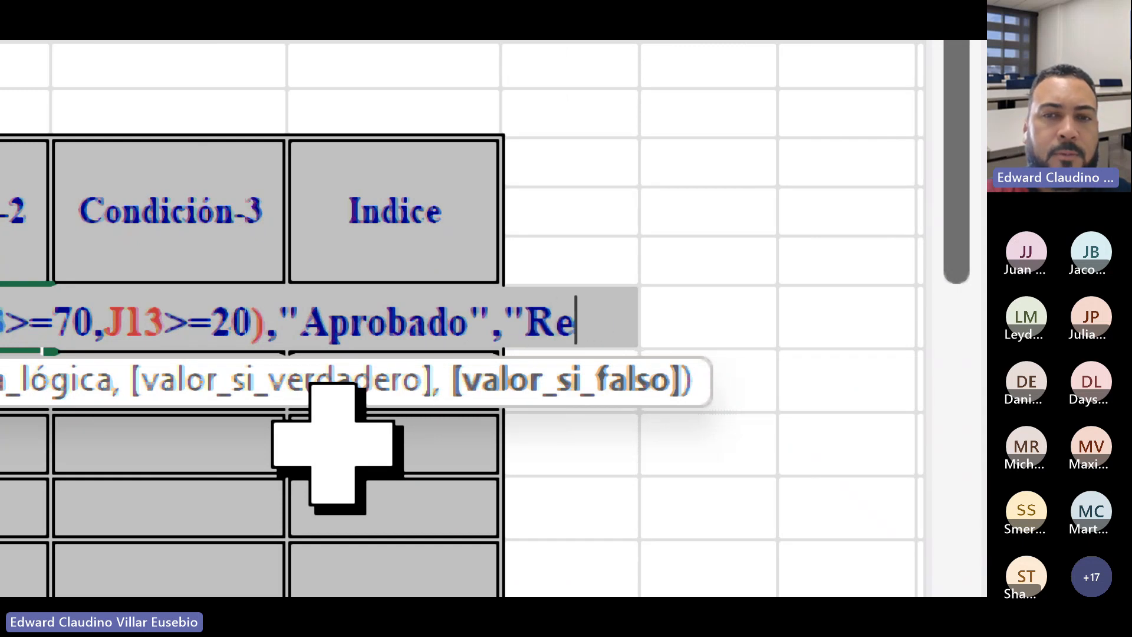
pyautogui.write('probado')
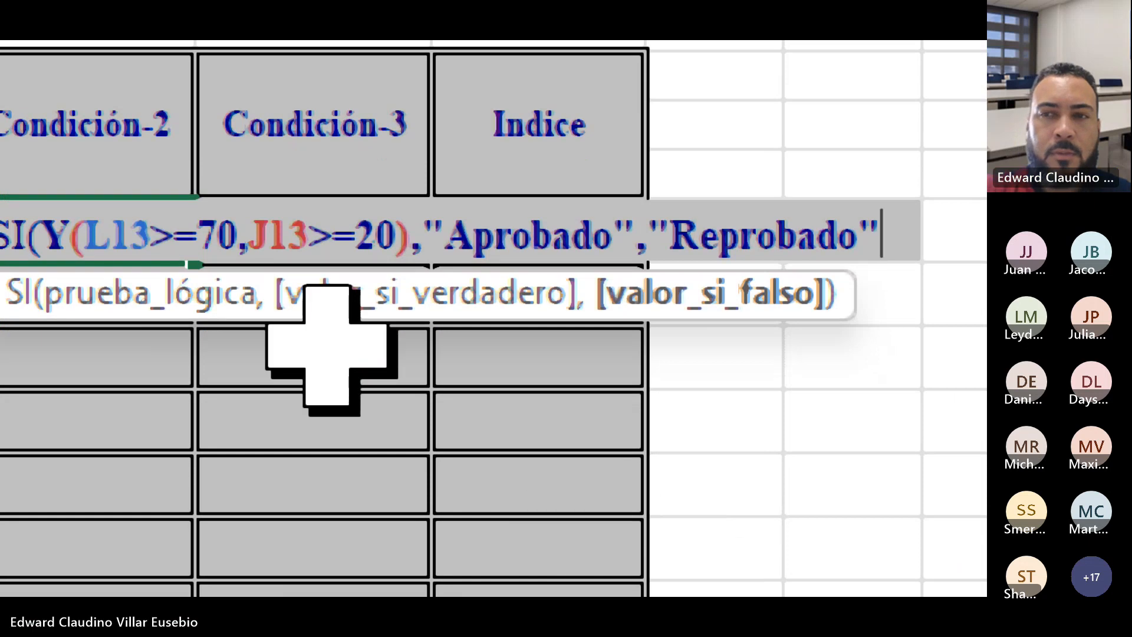
pyautogui.write(')')
pyautogui.press('Return')
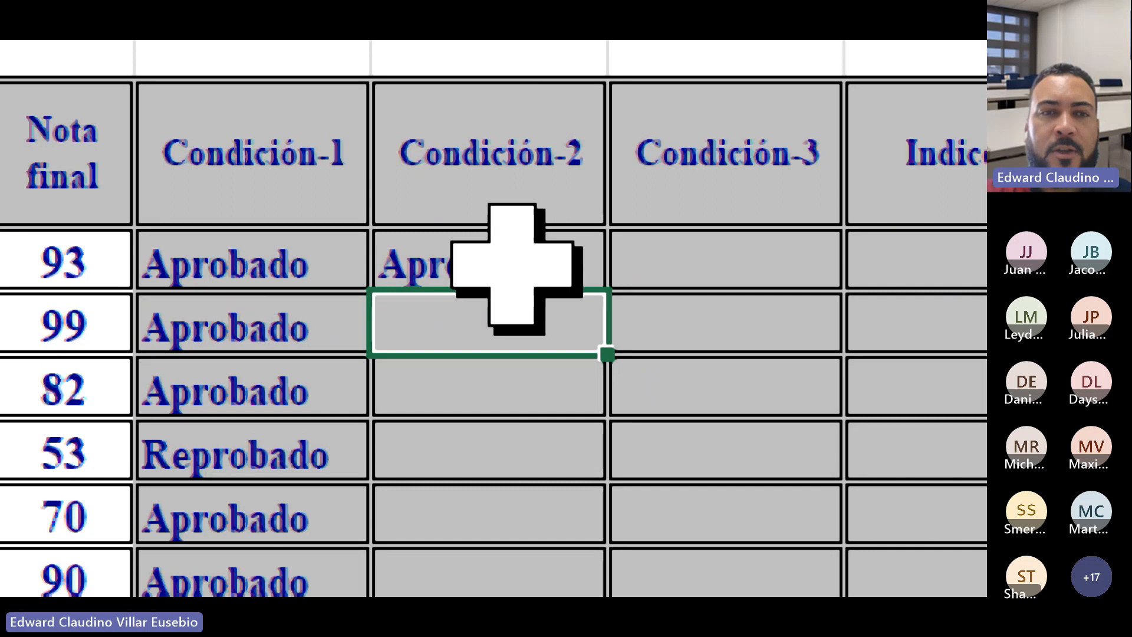
# - Fill the Condición-2 formula from N13 down to all students
pyautogui.click(514, 263)
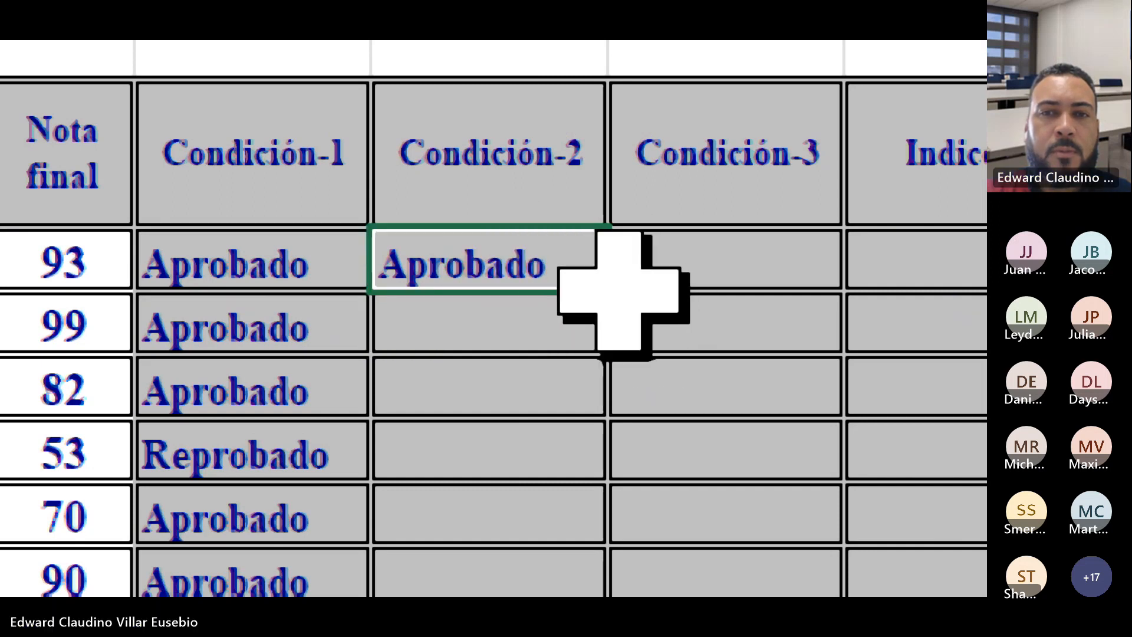
pyautogui.doubleClick(625, 291)
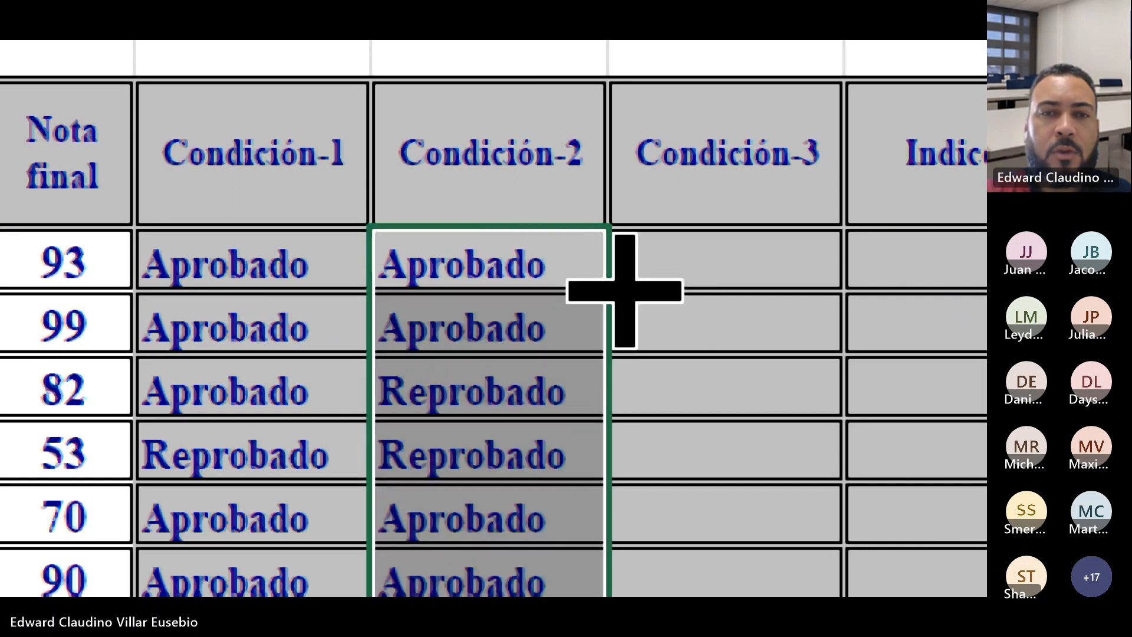
pyautogui.press('super+minus')
pyautogui.press('super+minus')
pyautogui.press('super+minus')
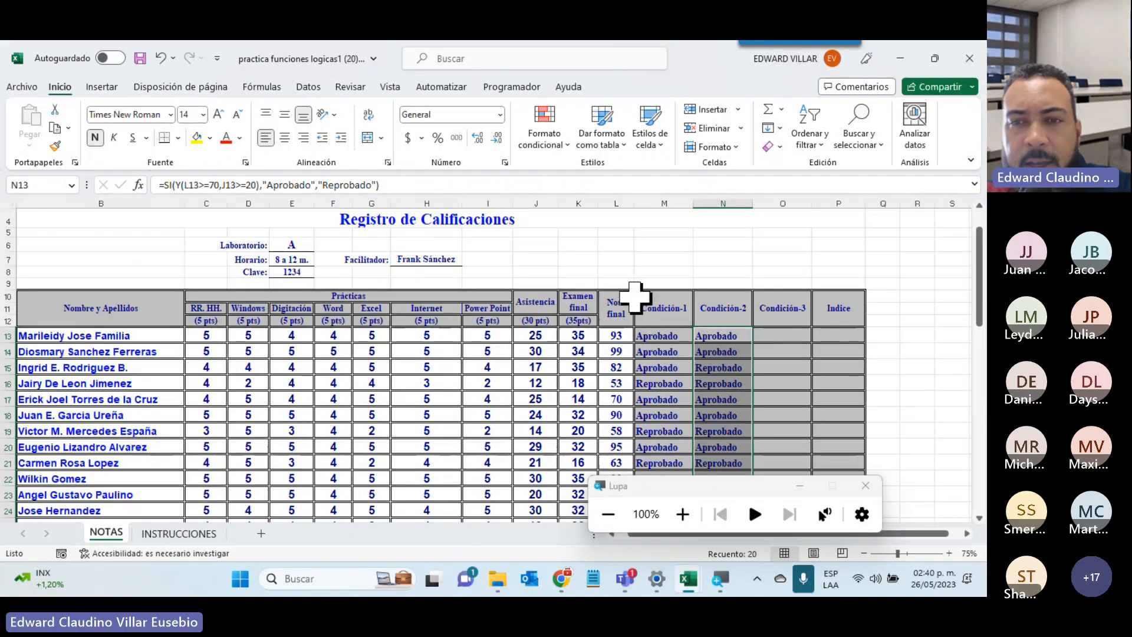
# - Examine the Condición-2 formulas in N13 and N15 and compare the students' results with their Asistencia and Nota final
pyautogui.click(700, 328)
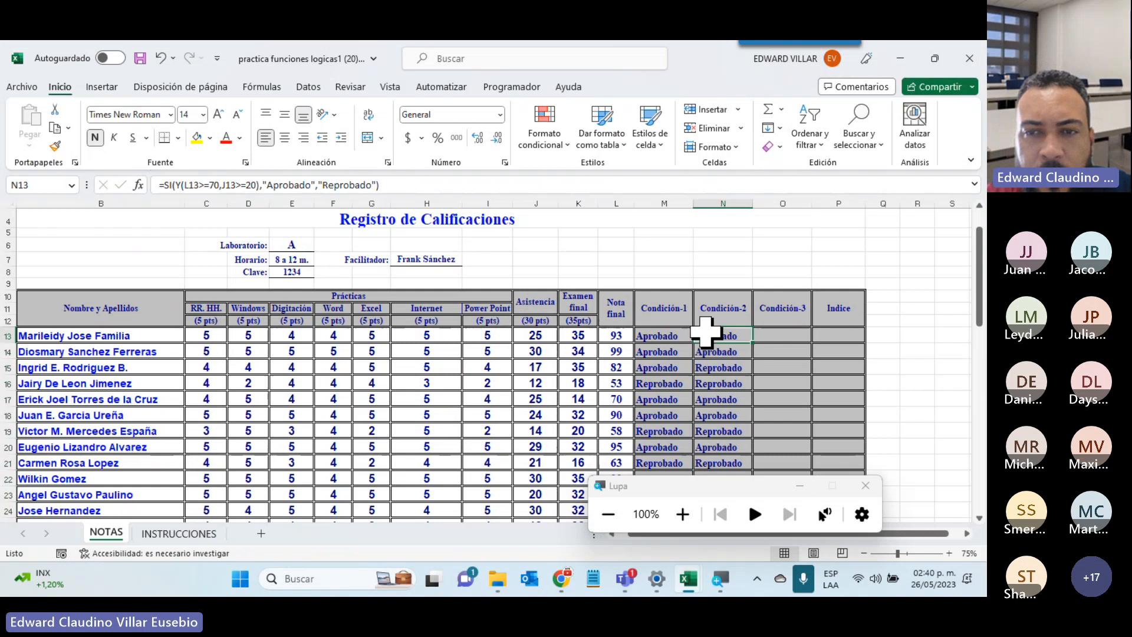
pyautogui.click(525, 333)
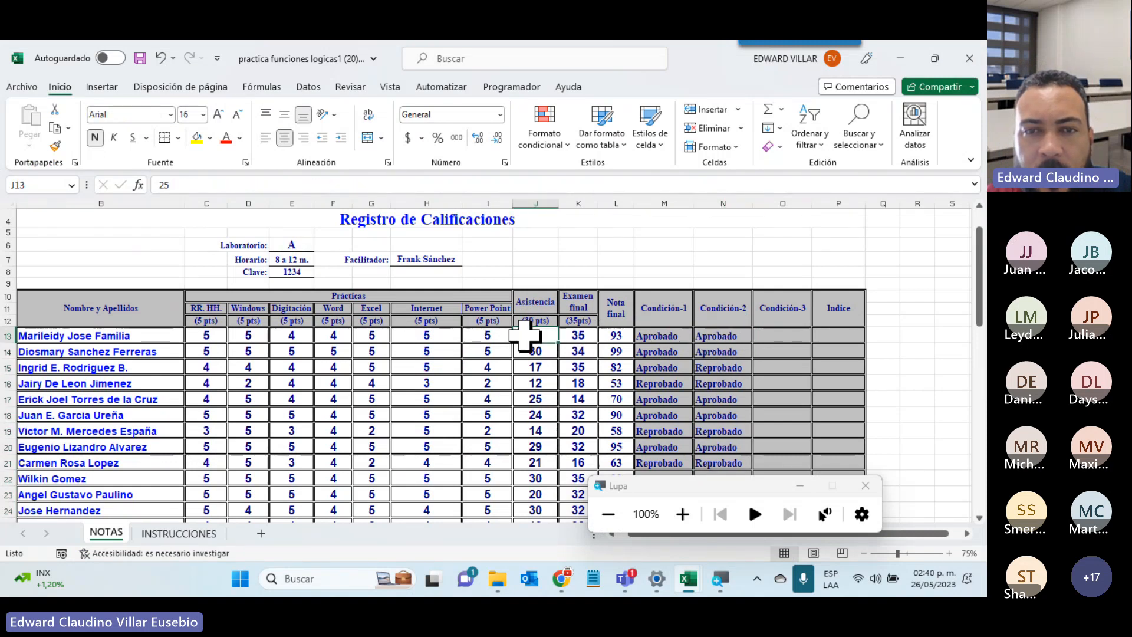
pyautogui.click(619, 335)
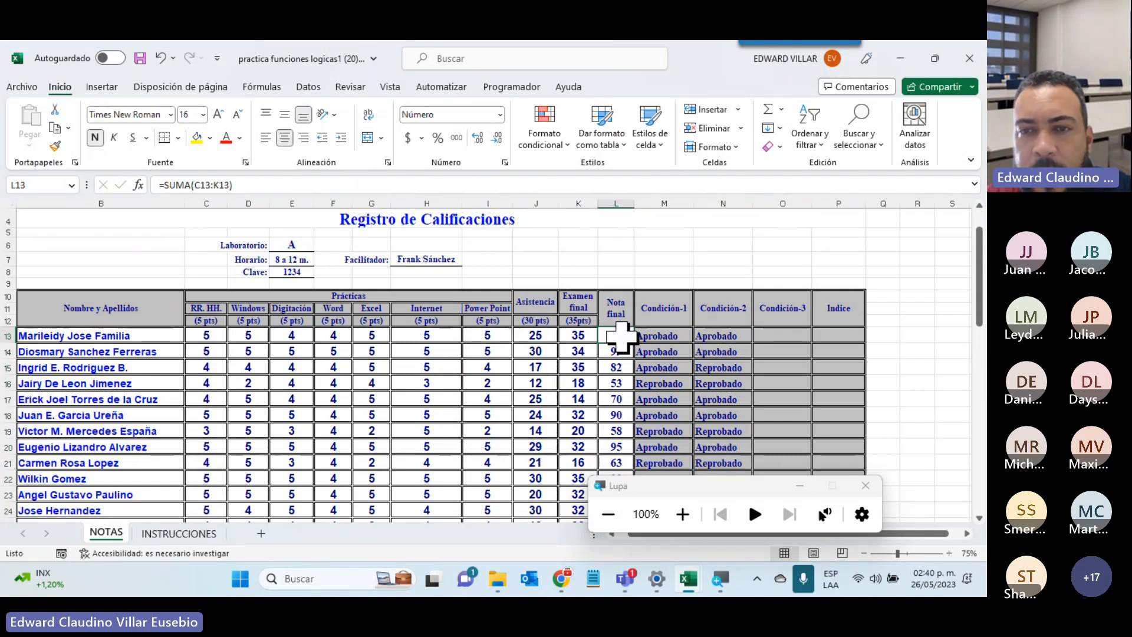
pyautogui.click(740, 367)
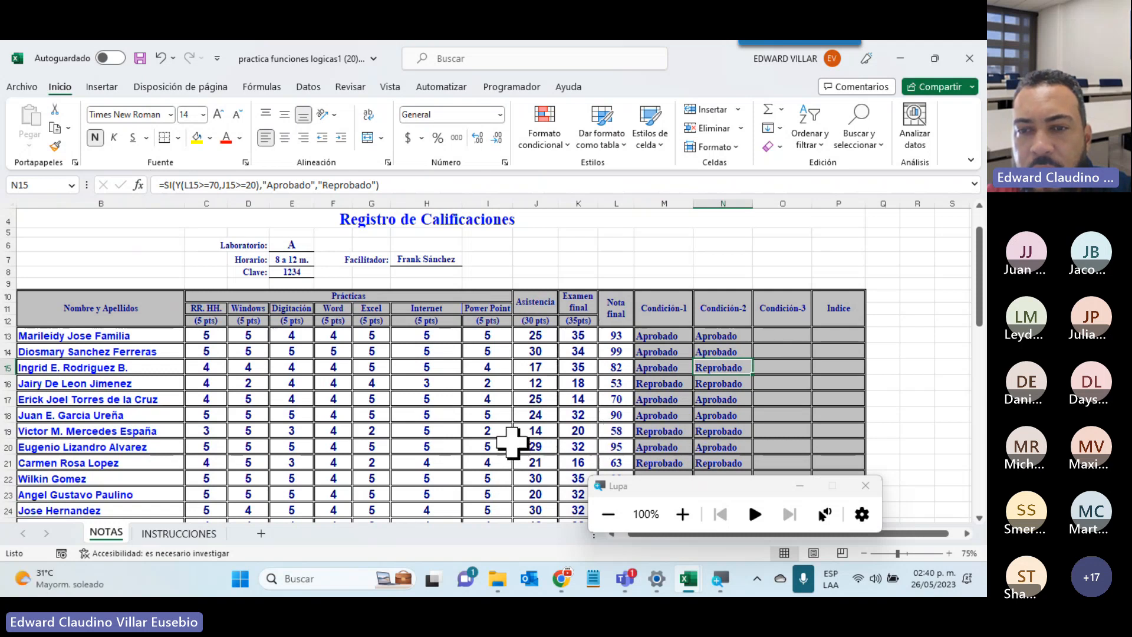
pyautogui.scroll(-2, 513, 435)
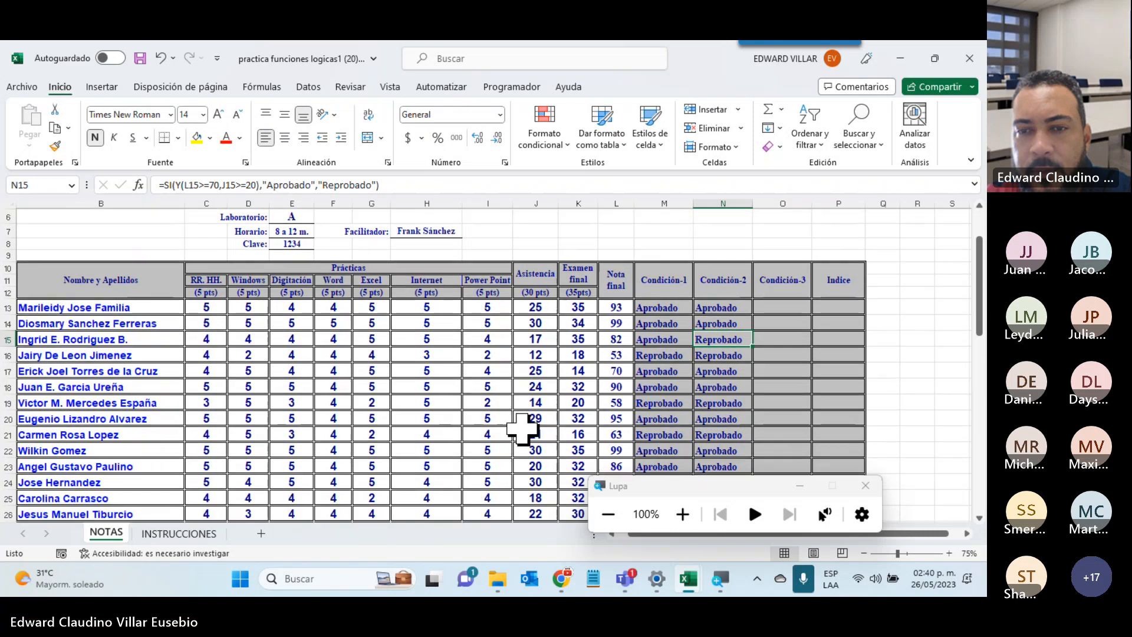
pyautogui.scroll(-1, 522, 428)
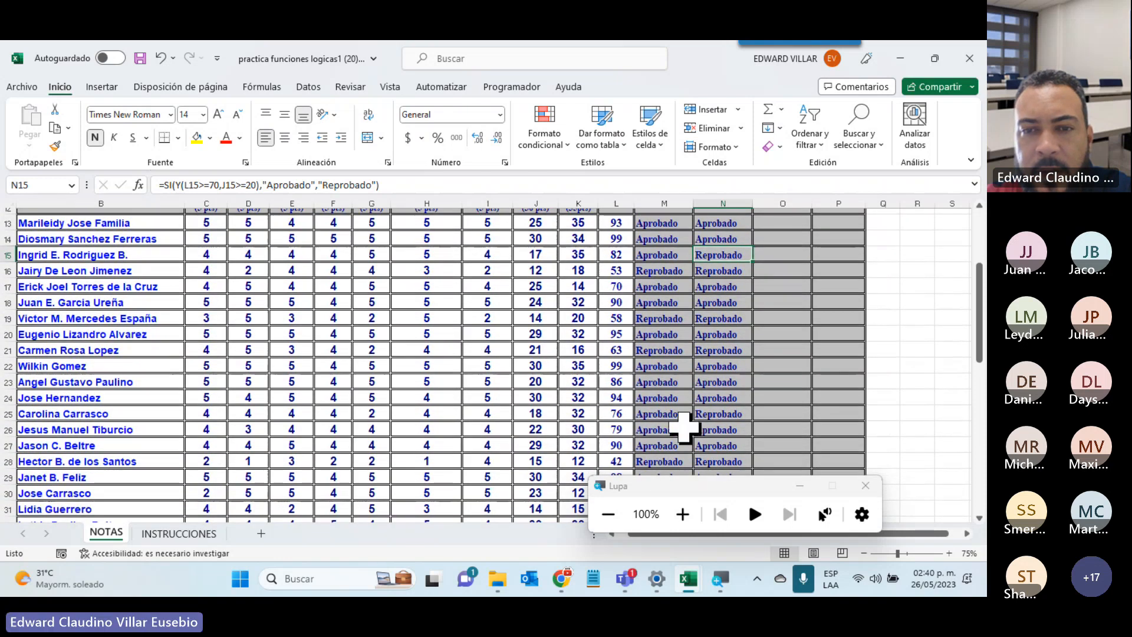
pyautogui.scroll(-1, 685, 427)
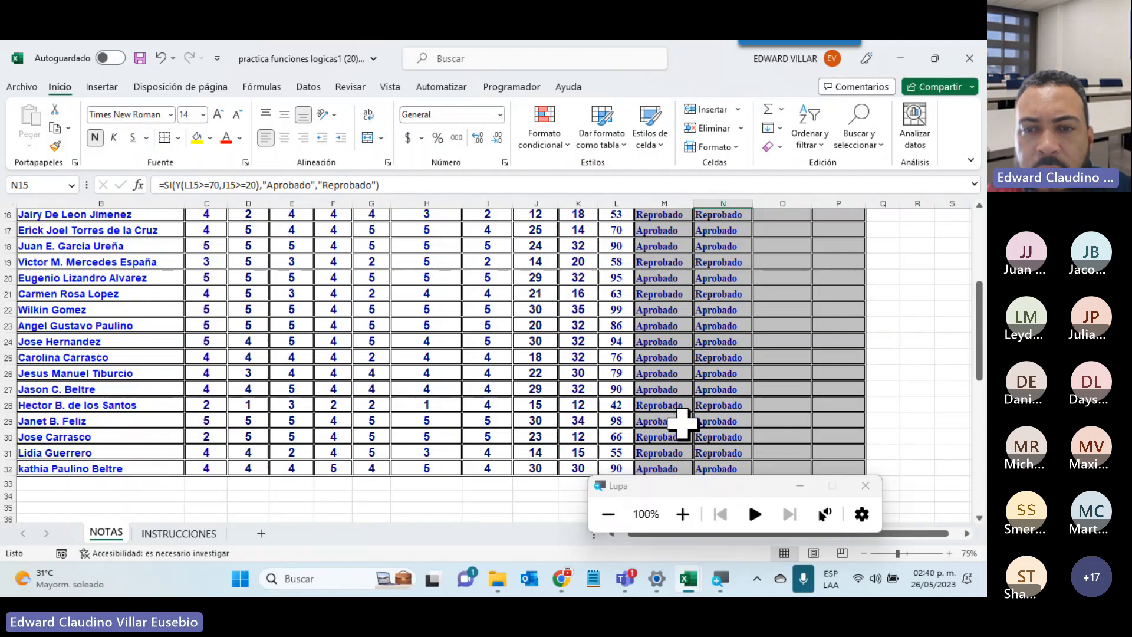
pyautogui.scroll(2, 721, 457)
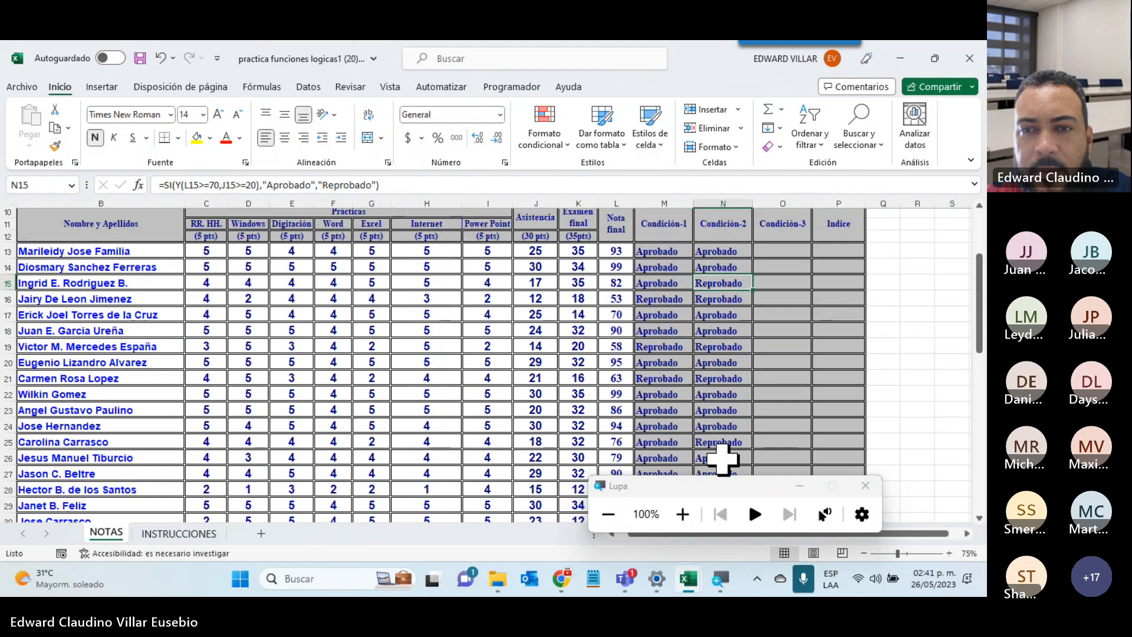
pyautogui.scroll(3, 723, 459)
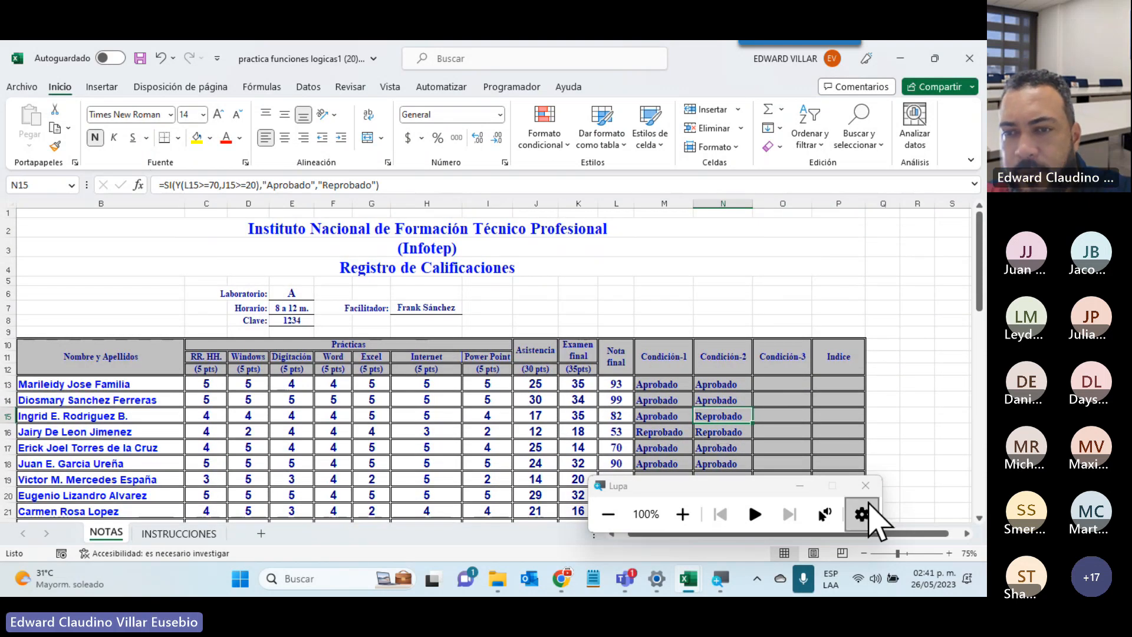
# - Close the magnifier and read the ESTADO 3 task on the INSTRUCCIONES sheet, then return to NOTAS
pyautogui.click(866, 486)
pyautogui.click(770, 382)
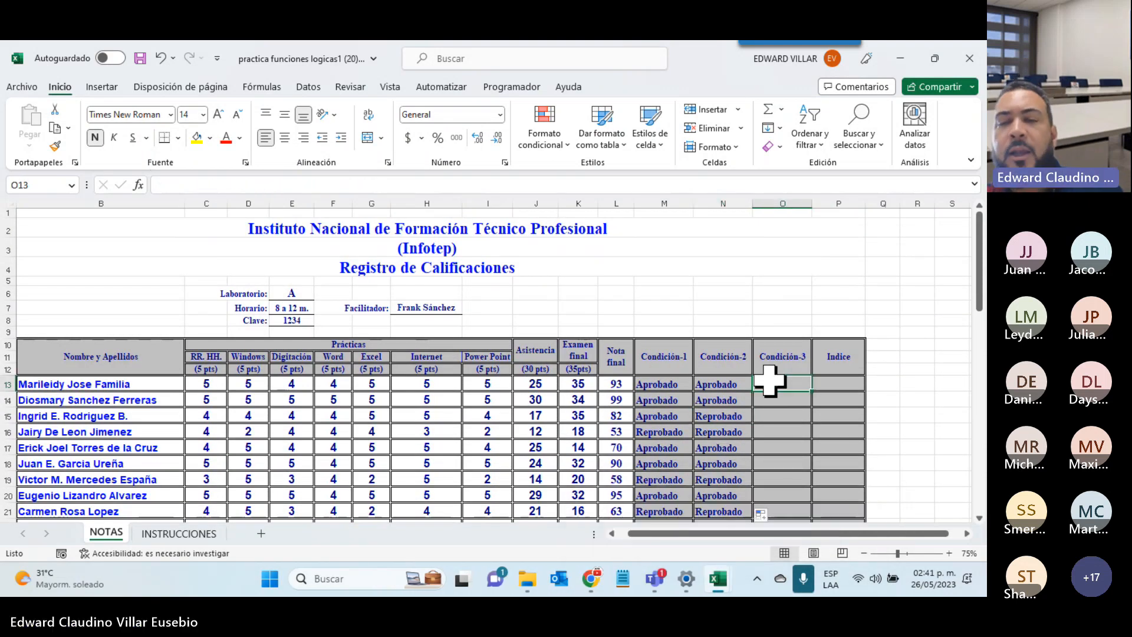
pyautogui.click(209, 537)
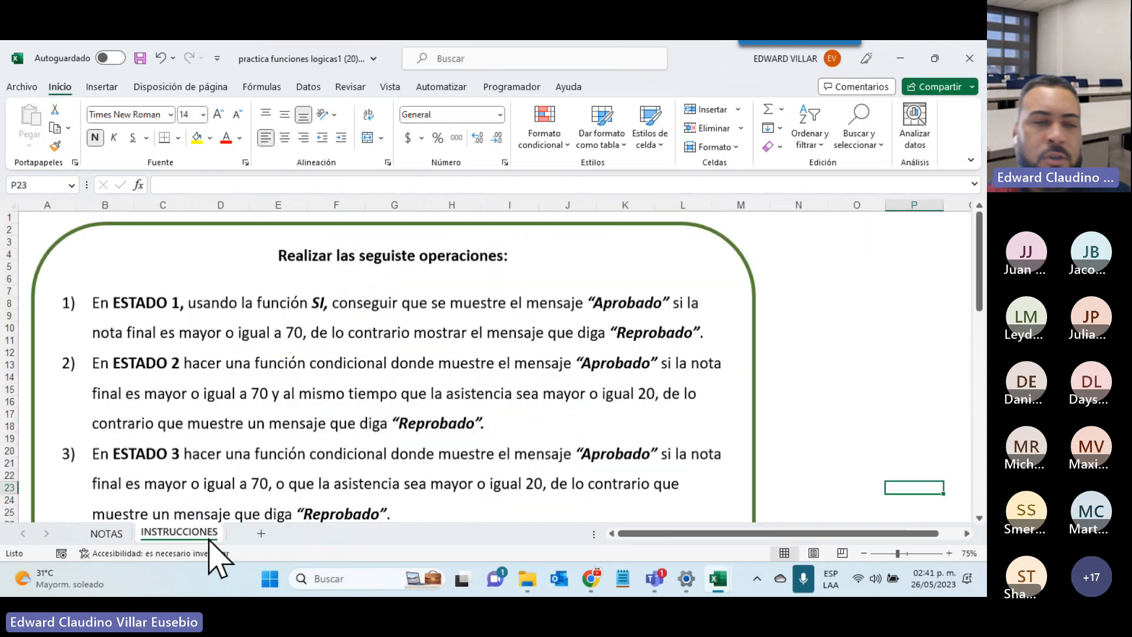
pyautogui.scroll(-2, 190, 507)
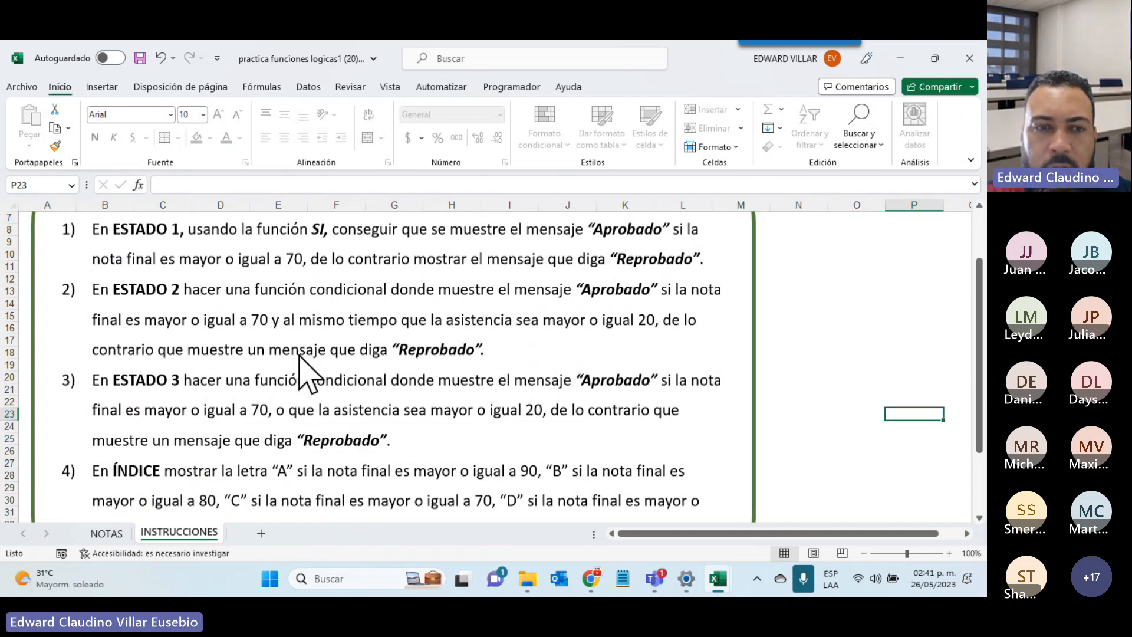
pyautogui.click(119, 530)
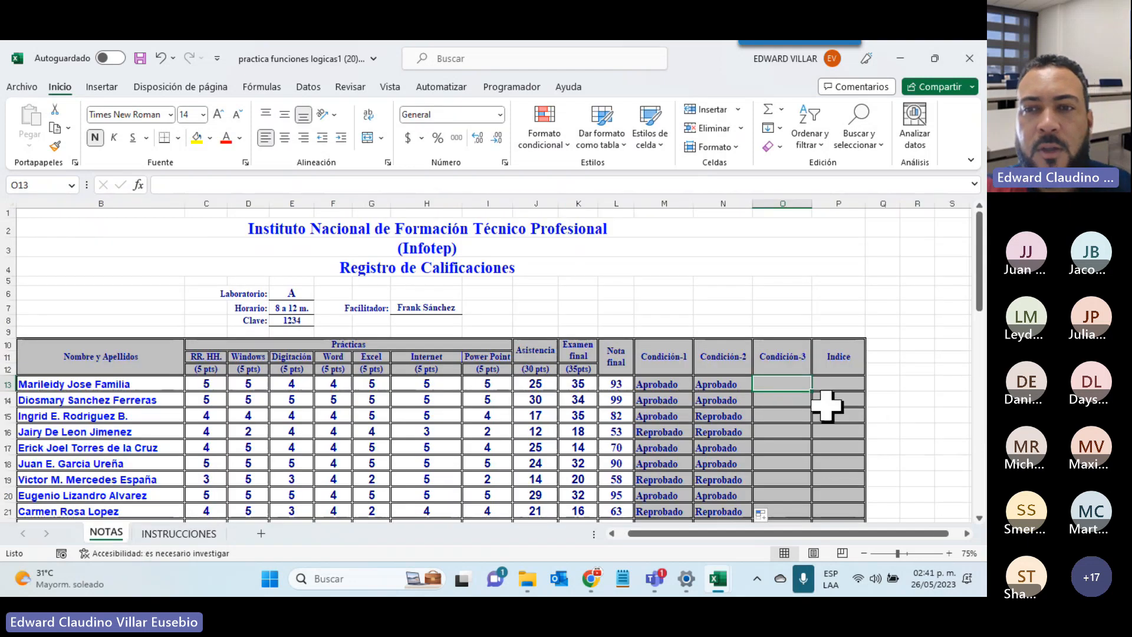
# - Copy the text of the Condición-2 formula in N13 into the Condición-3 cell O13, keeping its references to L13 and J13
pyautogui.click(727, 385)
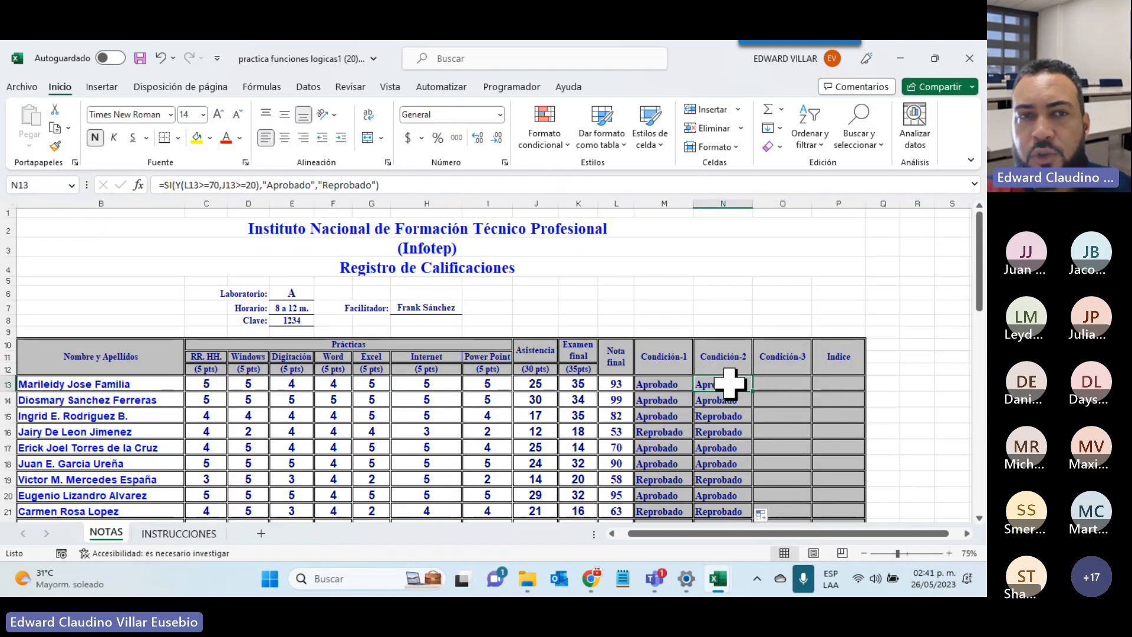
pyautogui.moveTo(411, 178); pyautogui.dragTo(158, 168)
pyautogui.hotkey('ctrl', 'c')
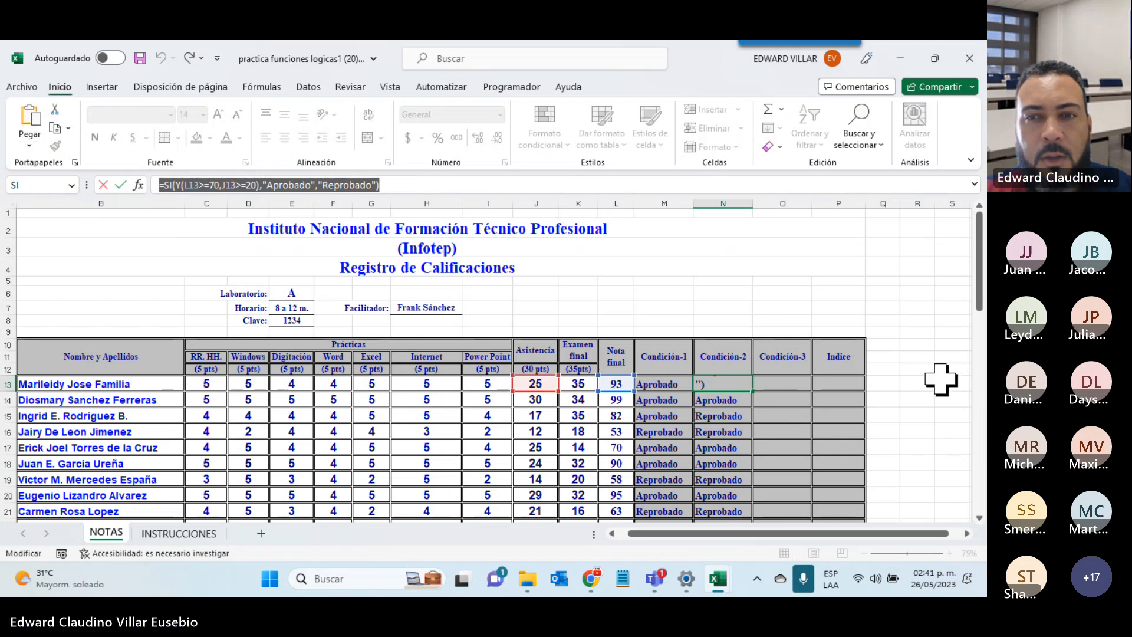
pyautogui.click(803, 391)
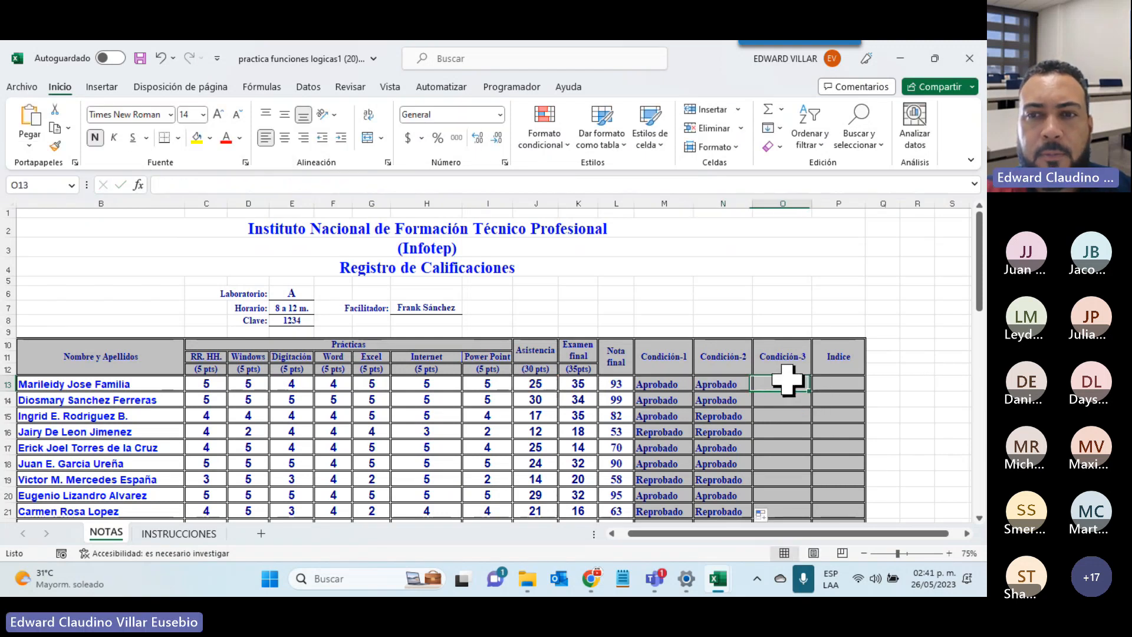
pyautogui.click(581, 184)
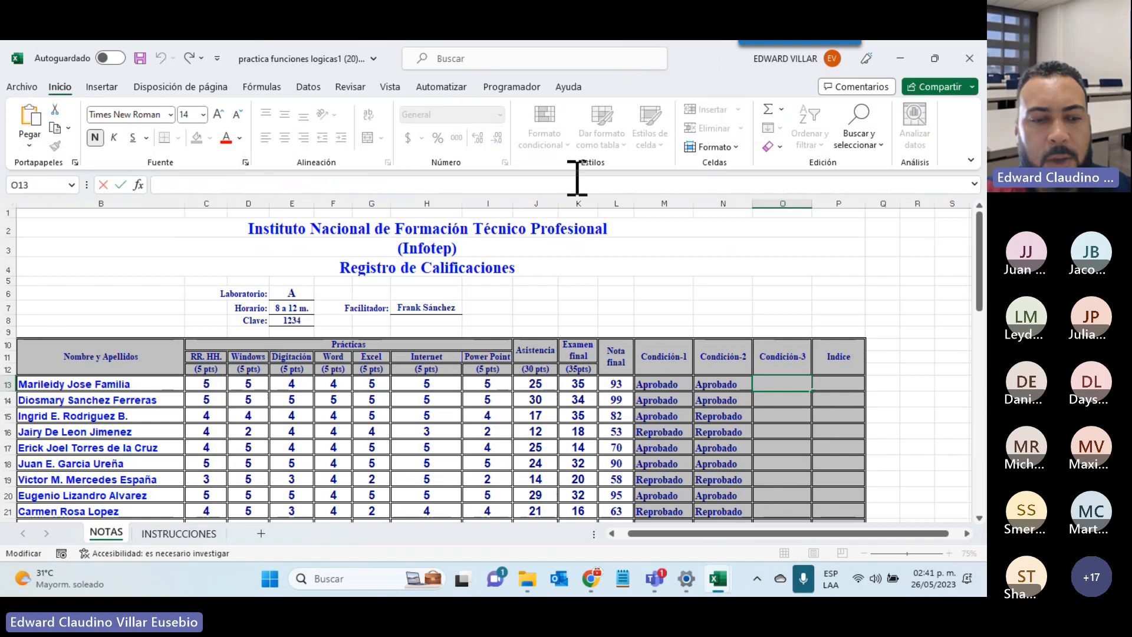
pyautogui.hotkey('ctrl', 'v')
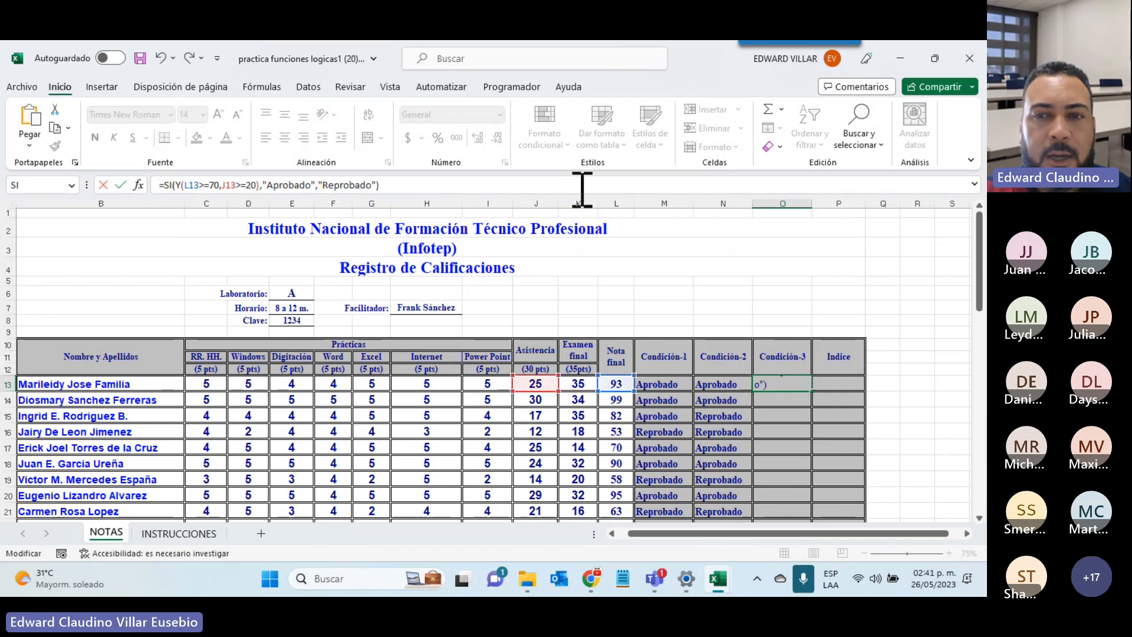
# - Replace the Y function with O in the Condición-3 formula of O13, accept it and fill it down to all students
pyautogui.click(789, 384)
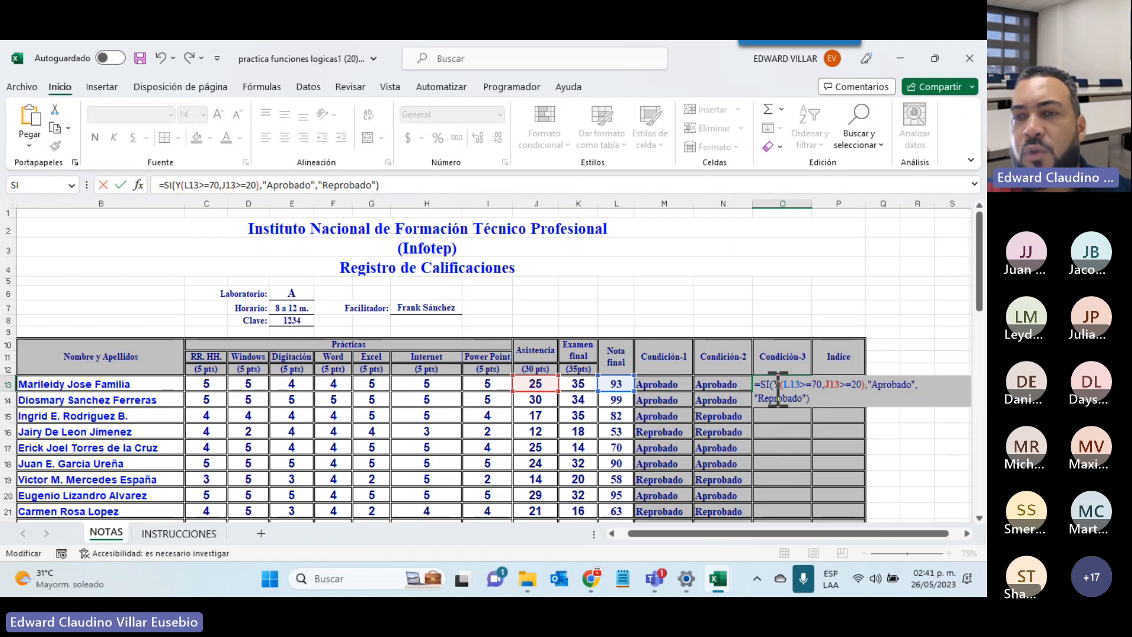
pyautogui.click(779, 389)
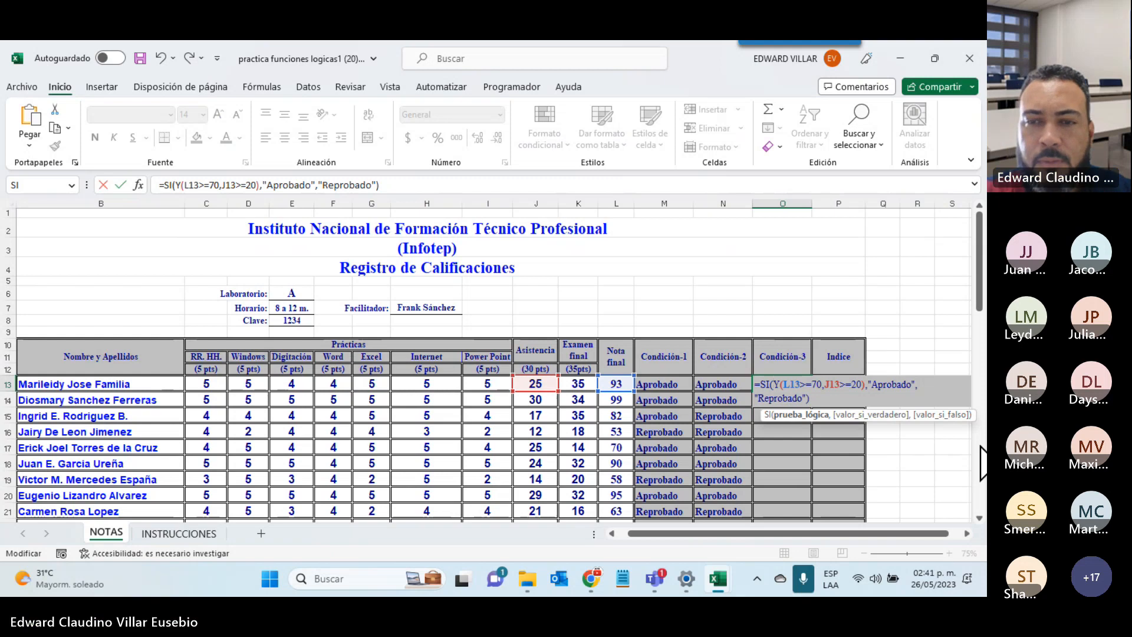
pyautogui.press('Delete')
pyautogui.write('o')
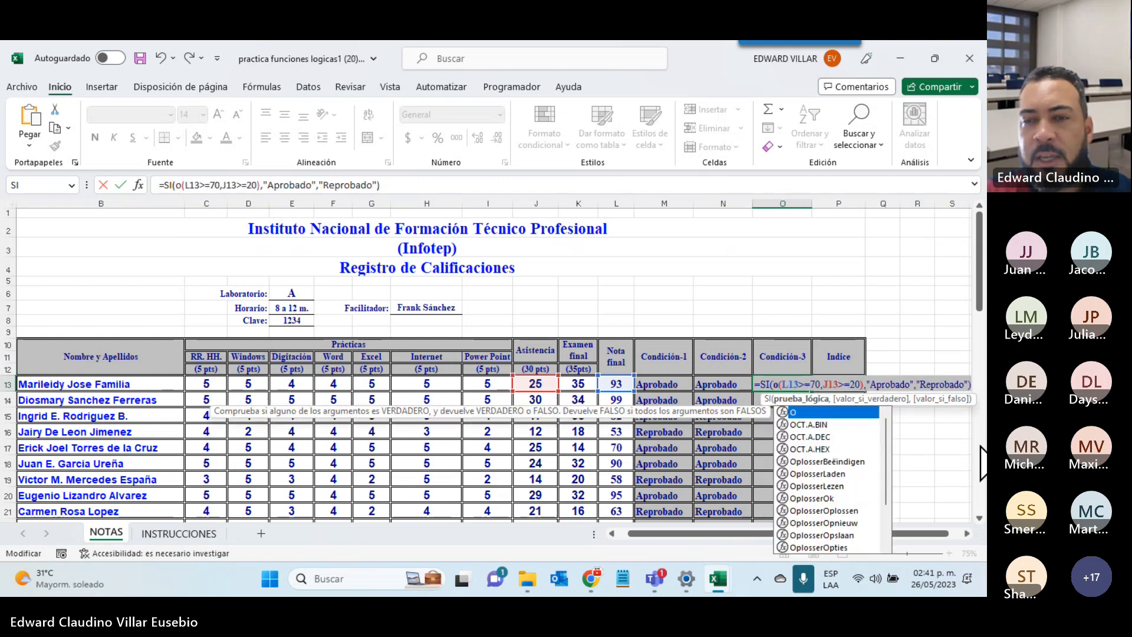
pyautogui.doubleClick(829, 412)
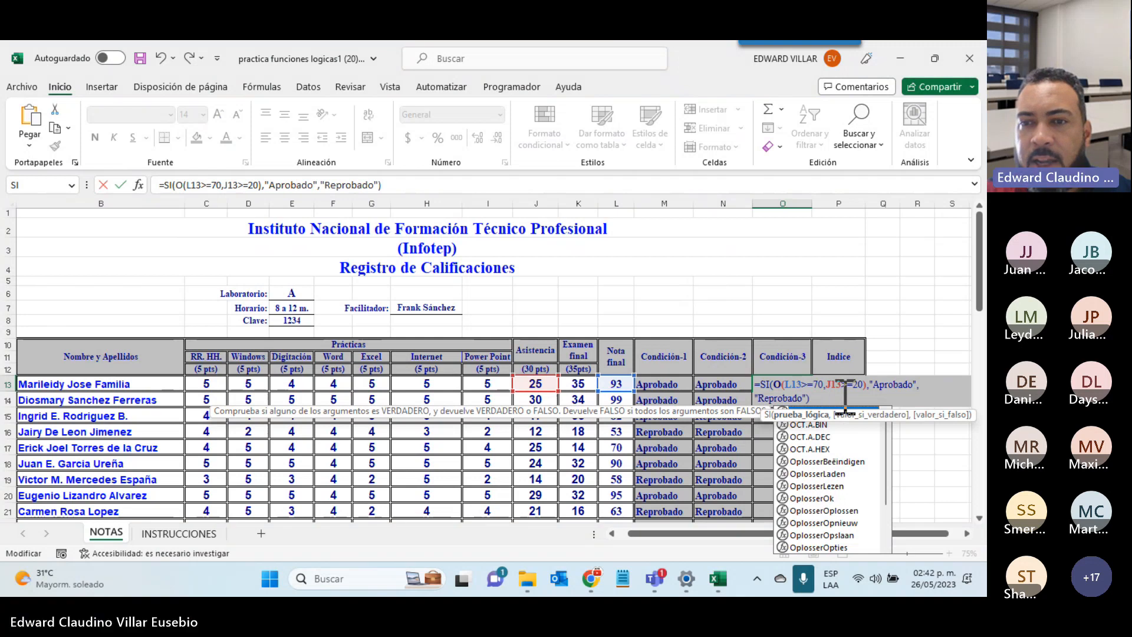
pyautogui.press('Escape')
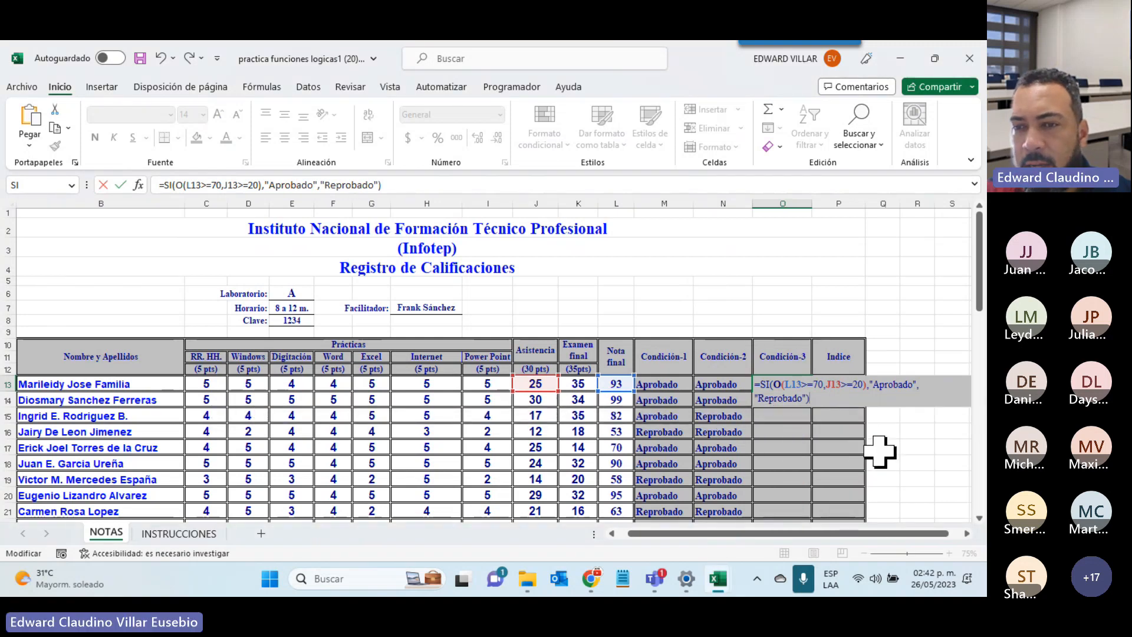
pyautogui.press('Return')
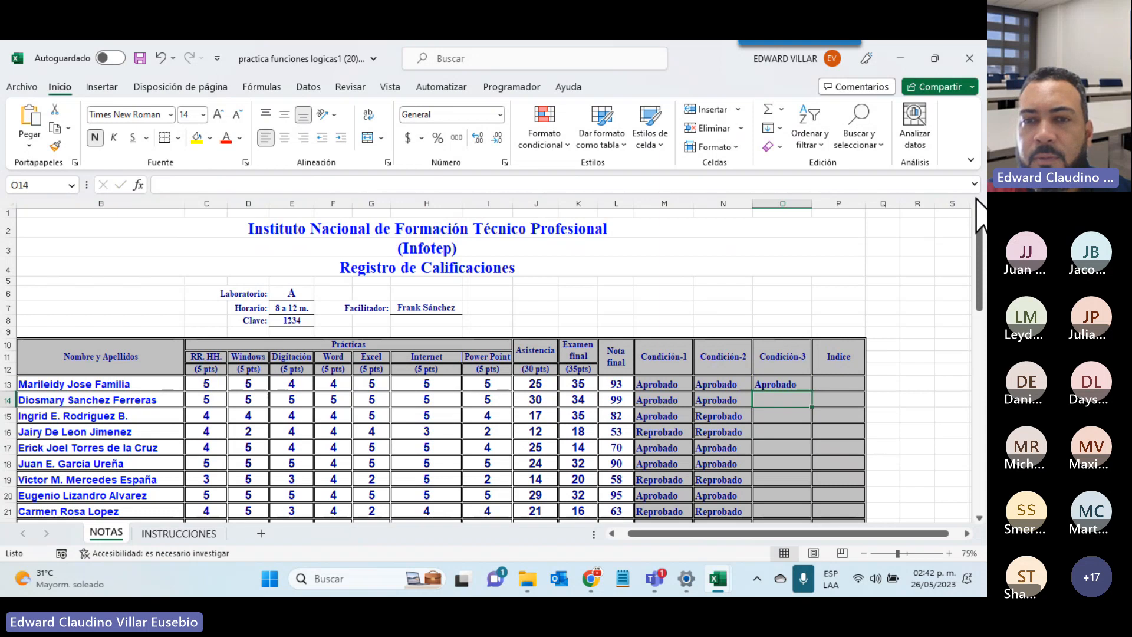
pyautogui.click(781, 384)
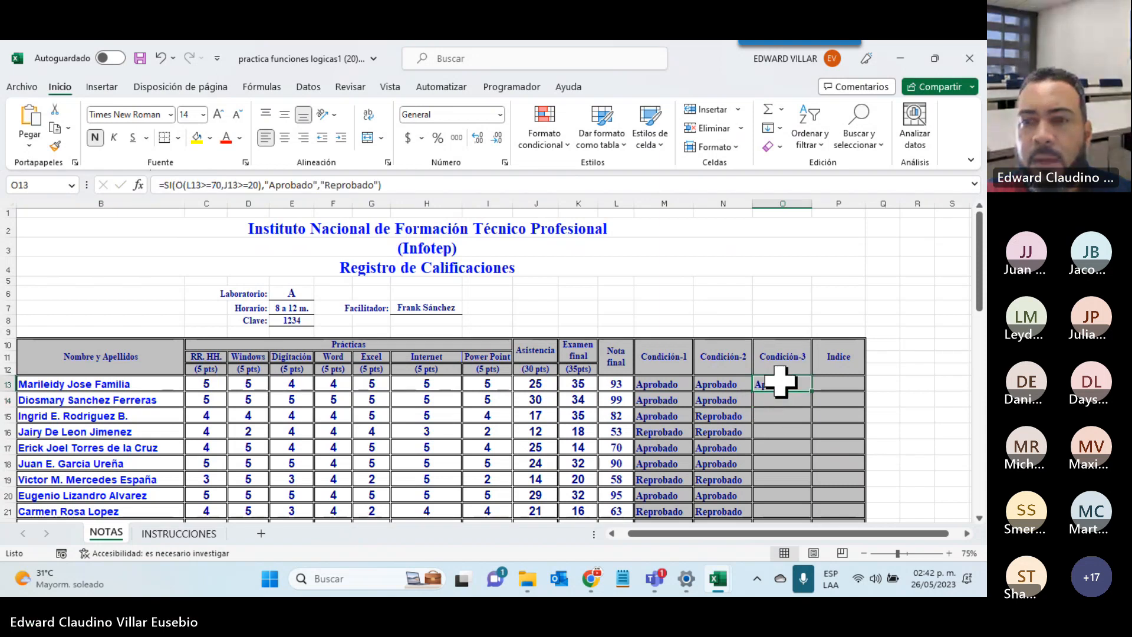
pyautogui.doubleClick(812, 391)
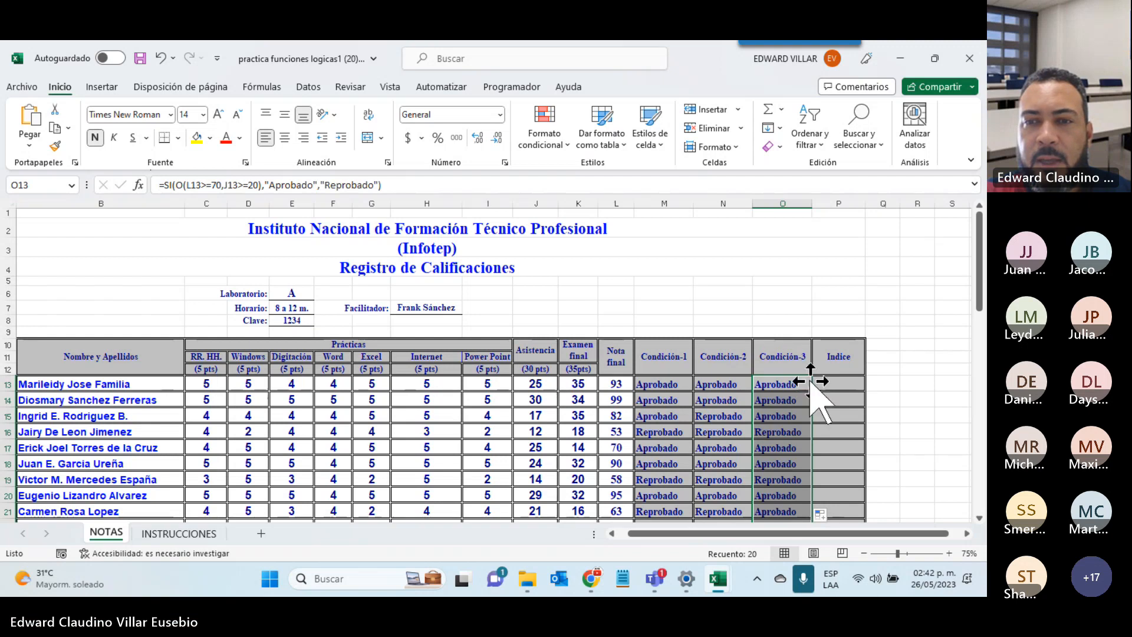
# - Compare the Condición-2 and Condición-3 formulas in row 15 with the Nota final, and check the Asistencia in row 21
pyautogui.click(718, 416)
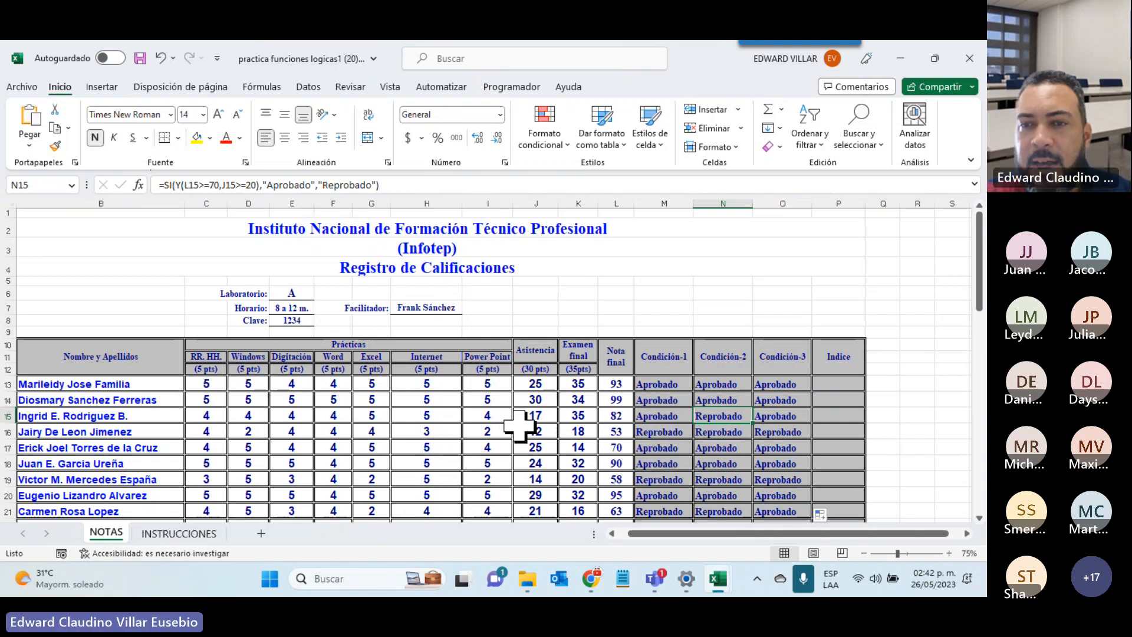
pyautogui.click(778, 417)
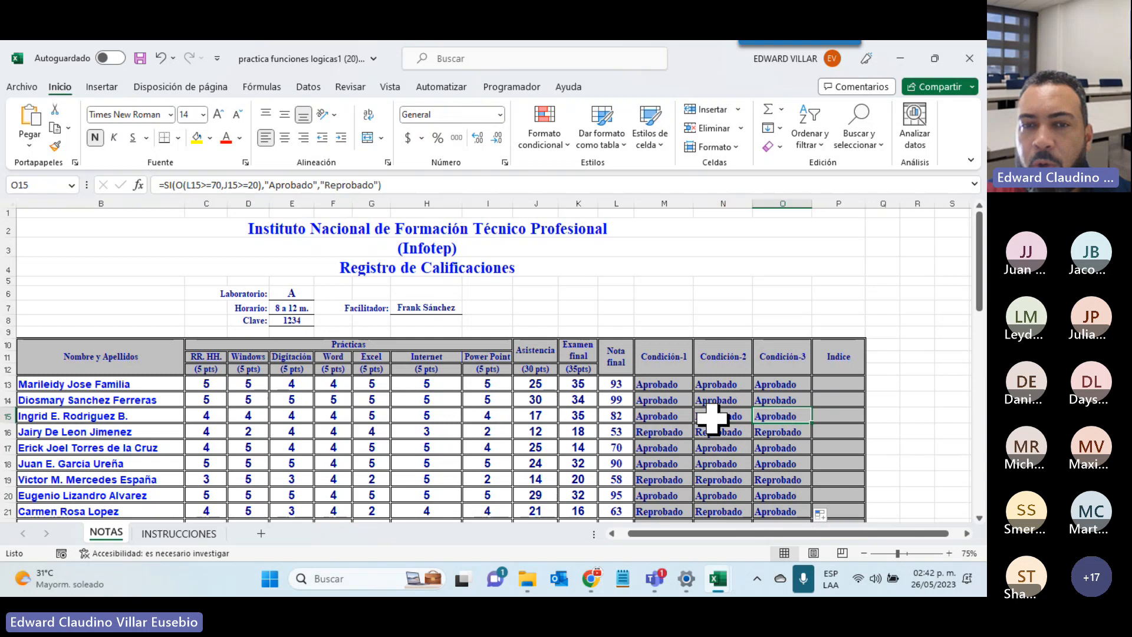
pyautogui.click(600, 419)
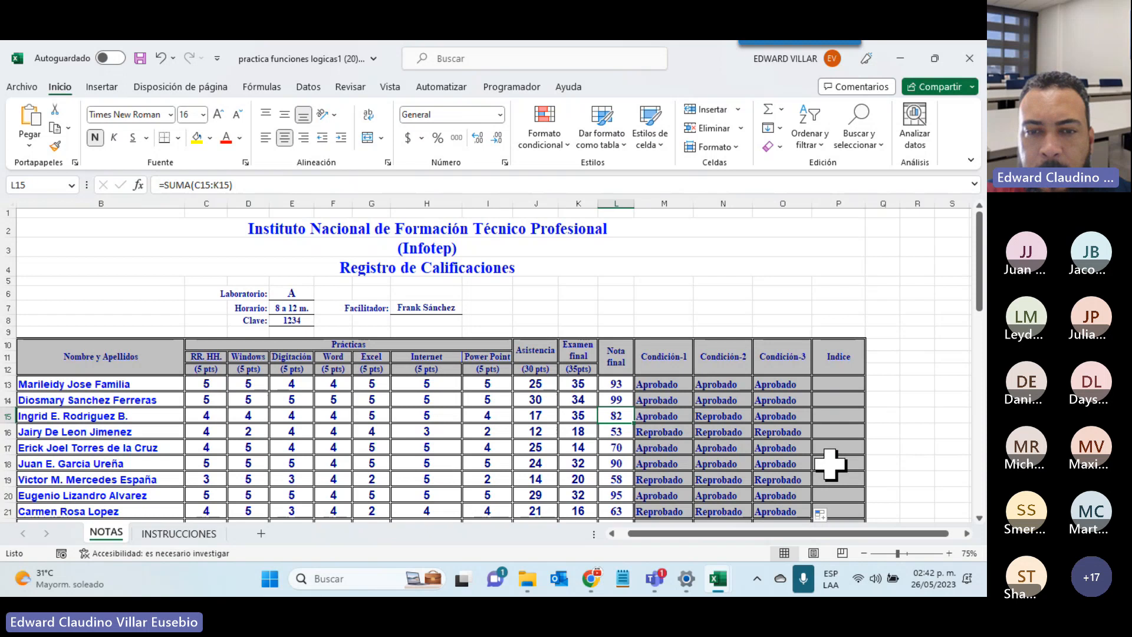
pyautogui.click(521, 513)
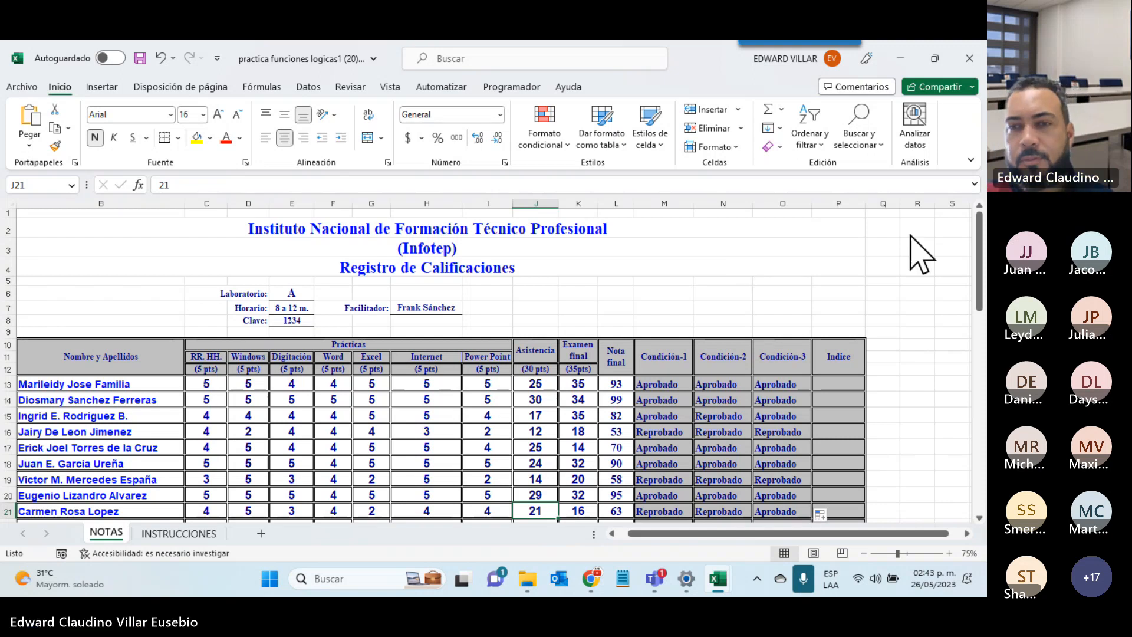
# - Read the ÍNDICE task on the INSTRUCCIONES sheet for the letters and their Nota final thresholds
pyautogui.click(823, 385)
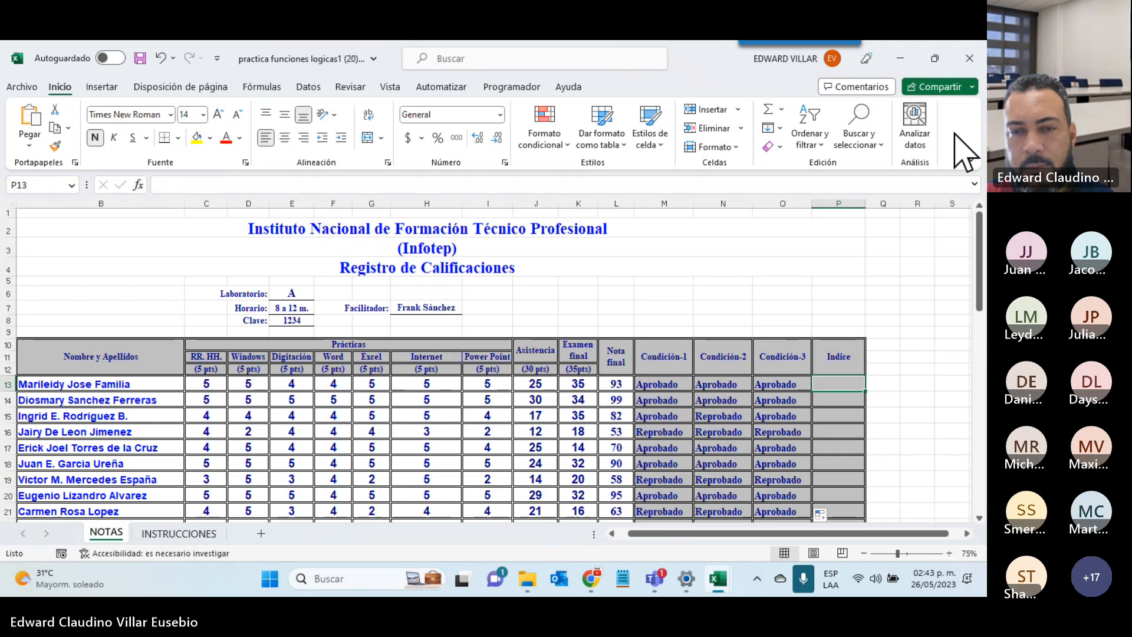
pyautogui.click(176, 533)
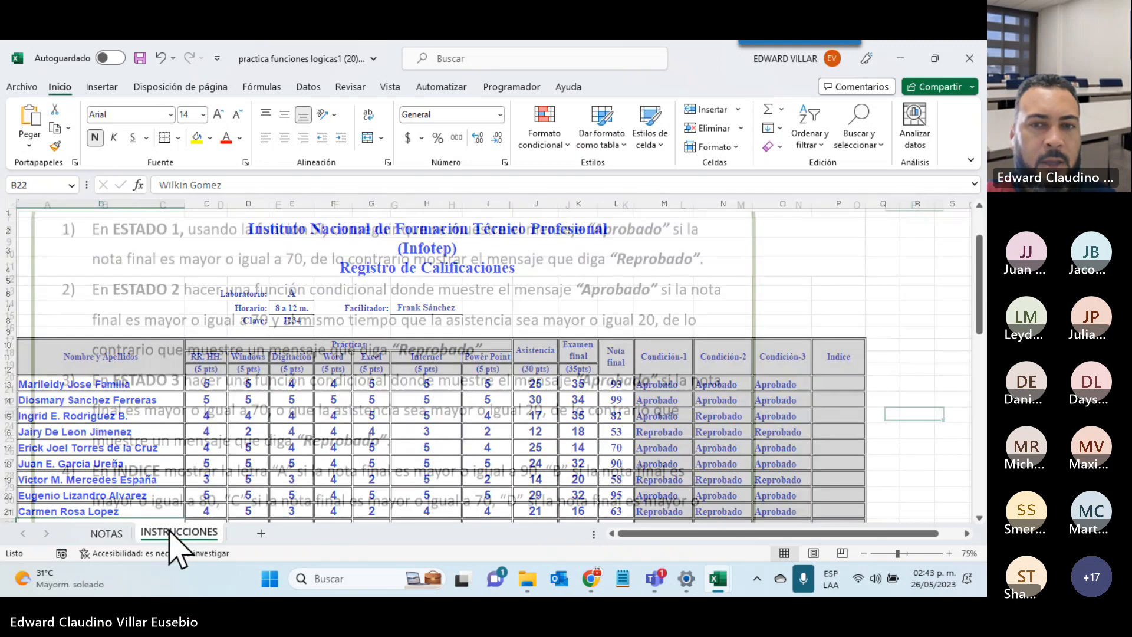
pyautogui.scroll(-5, 354, 366)
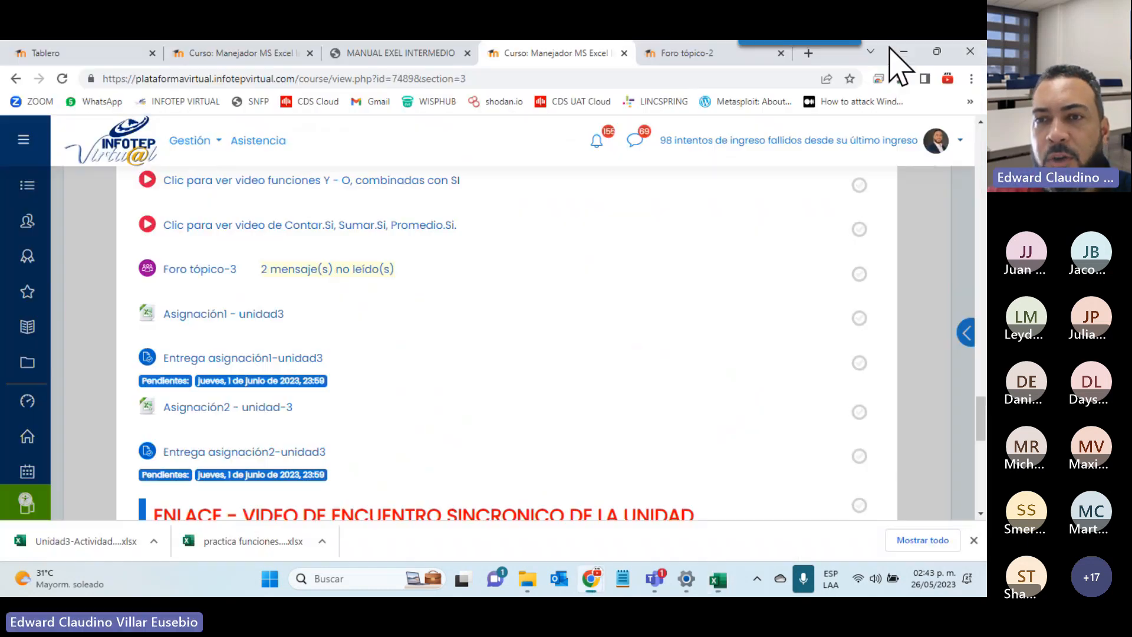
# - Switch from the course page in the browser back to the practica funciones logicas1 workbook in Excel and show the NOTAS sheet
pyautogui.click(901, 59)
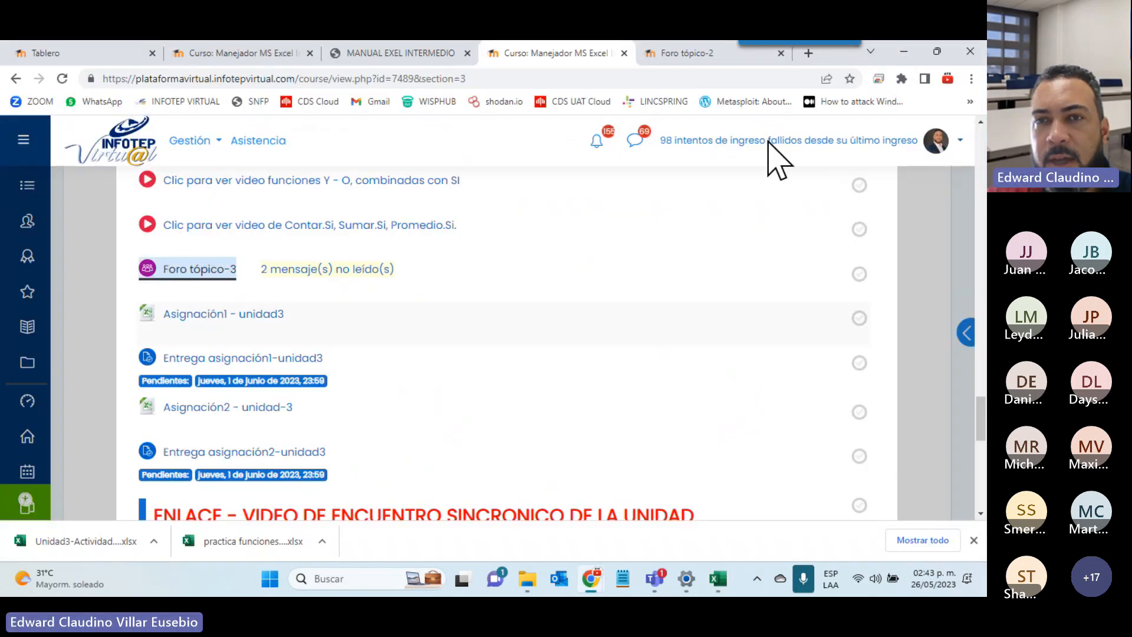
pyautogui.click(718, 578)
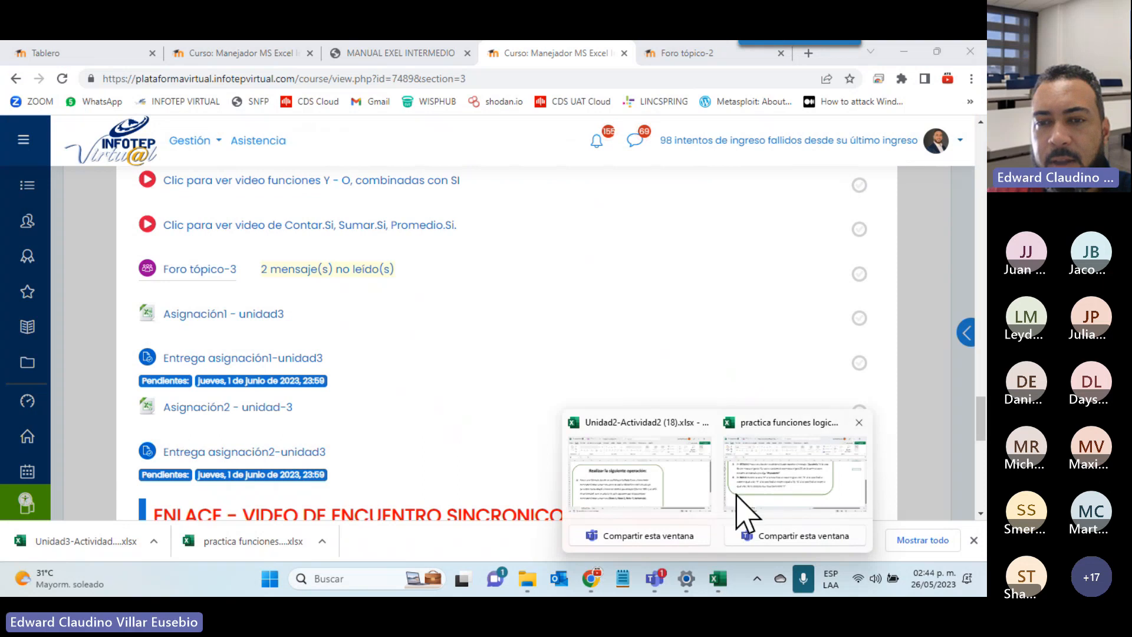
pyautogui.click(765, 495)
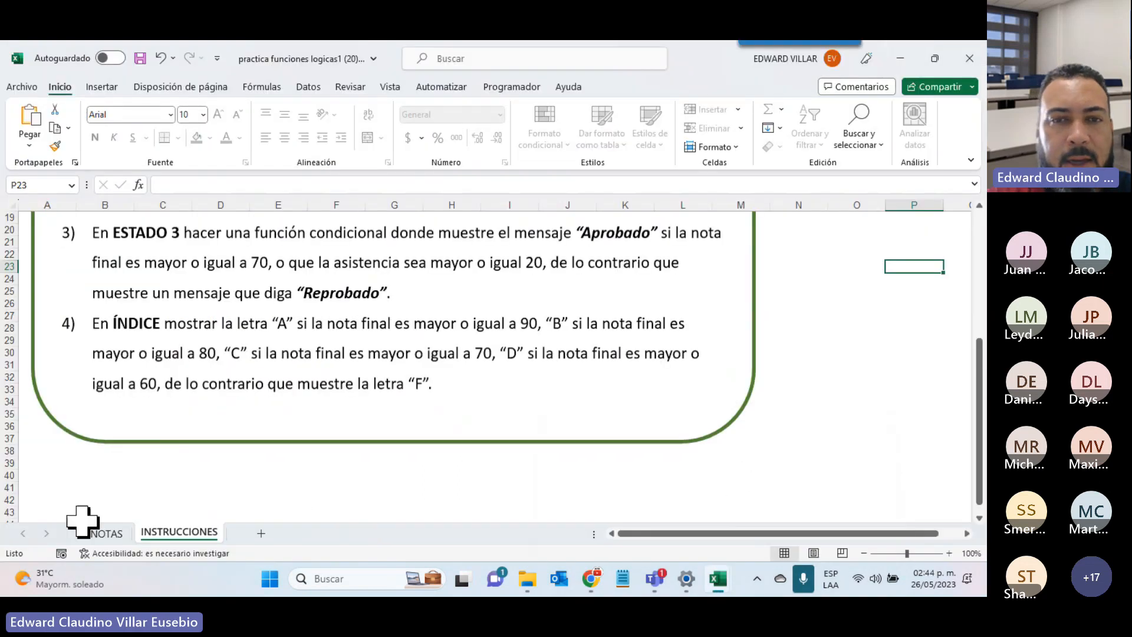
pyautogui.click(104, 533)
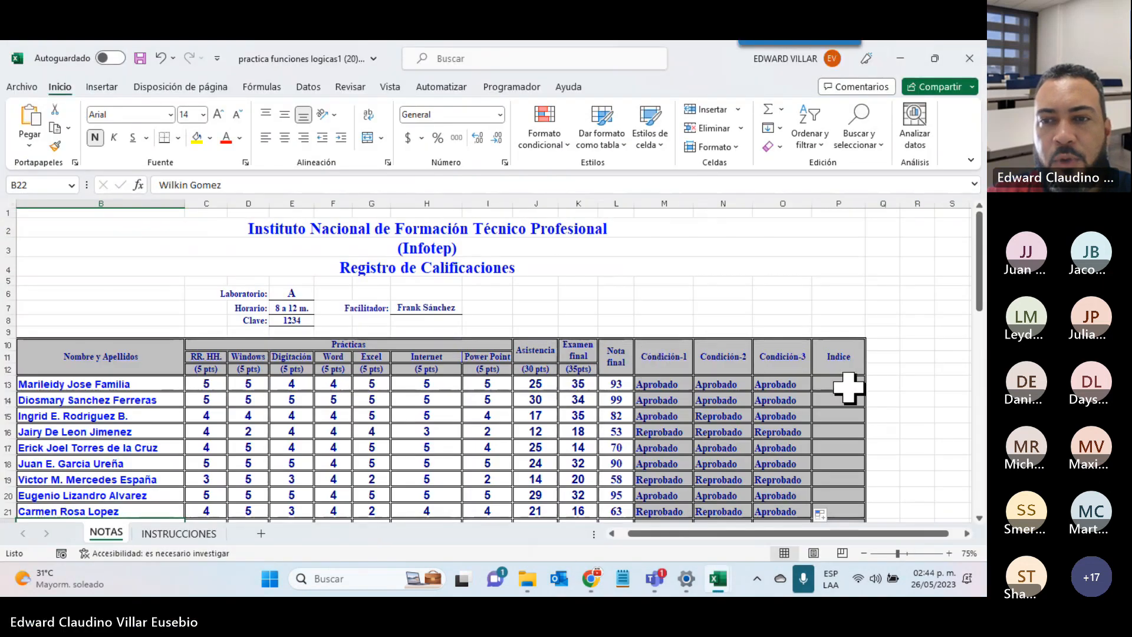
# - Start an SI function in P13 of the Indice column with the logical test L13>=90
pyautogui.click(848, 387)
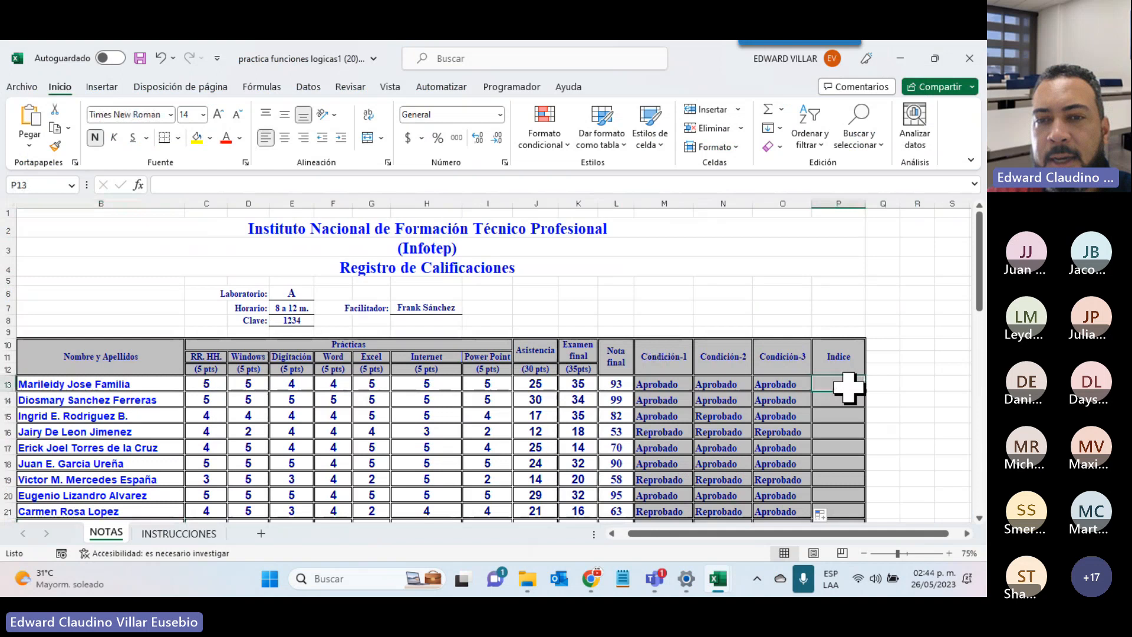
pyautogui.click(140, 184)
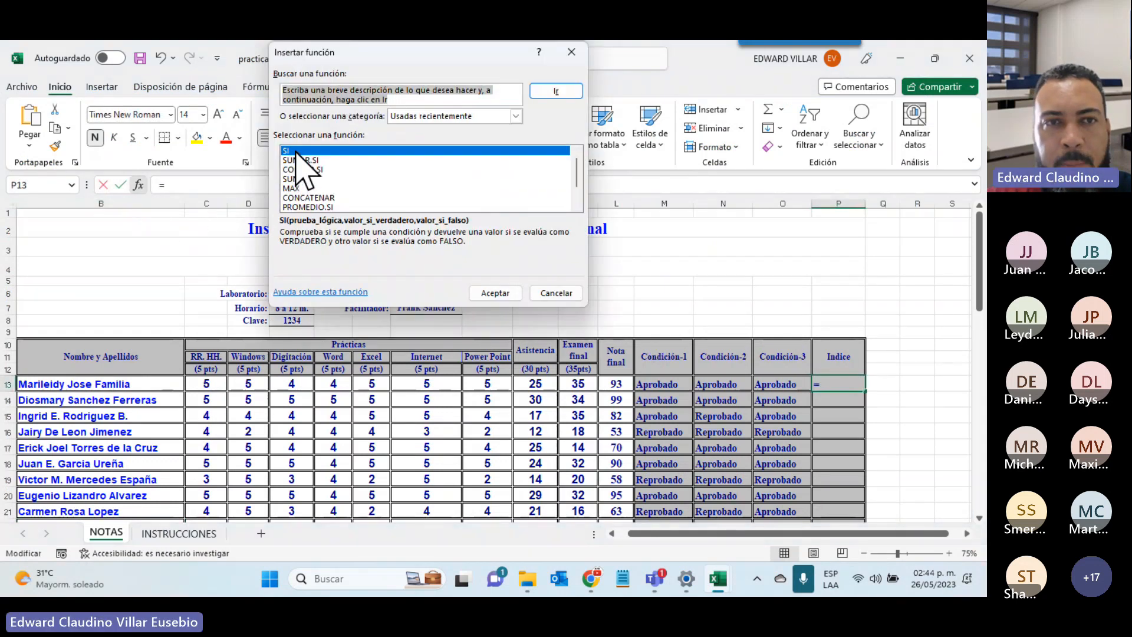
pyautogui.doubleClick(296, 152)
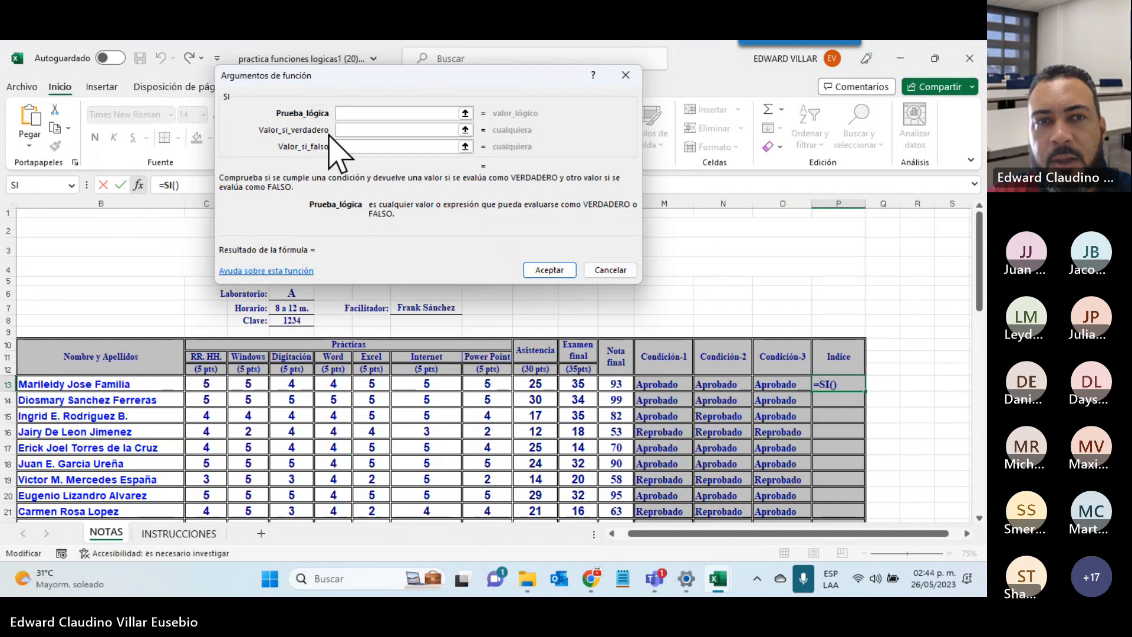
pyautogui.click(613, 385)
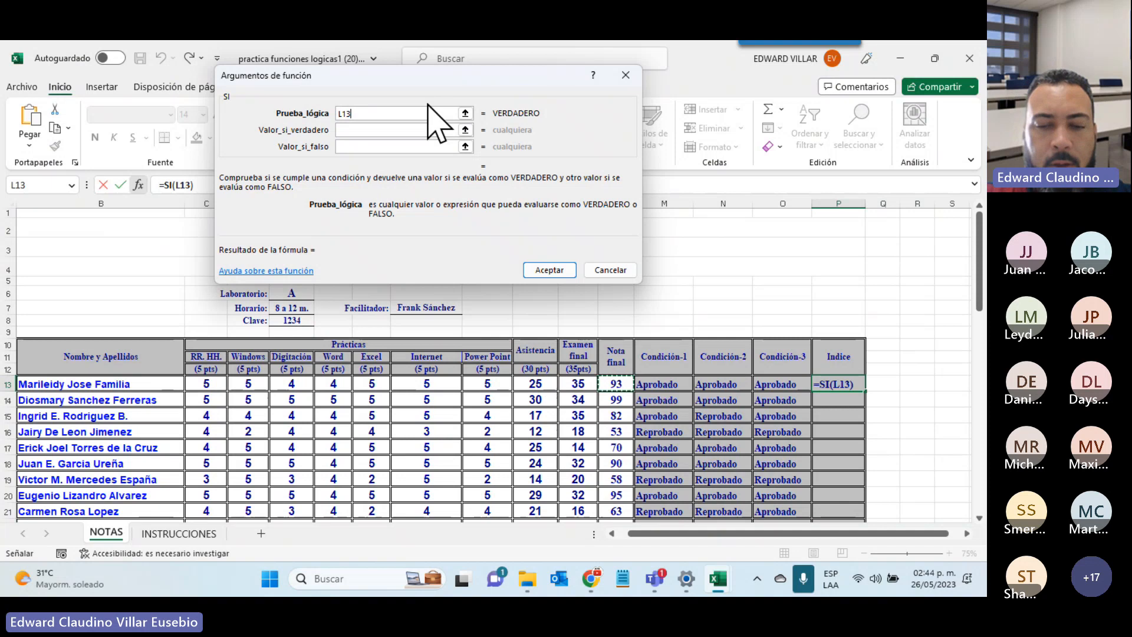
pyautogui.write('>')
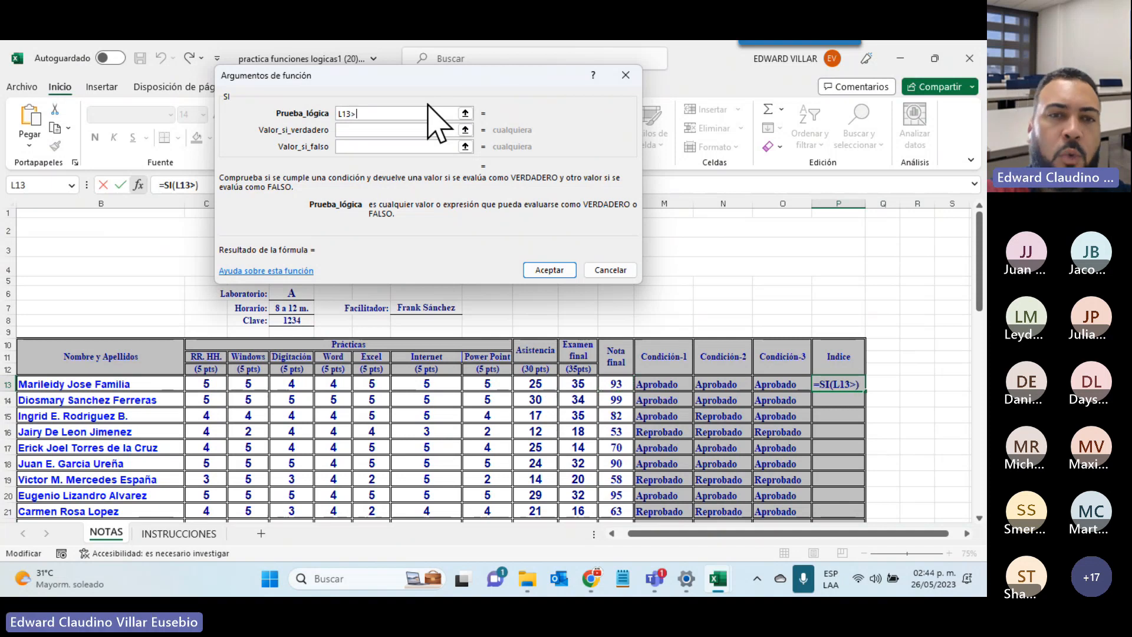
pyautogui.write('=90')
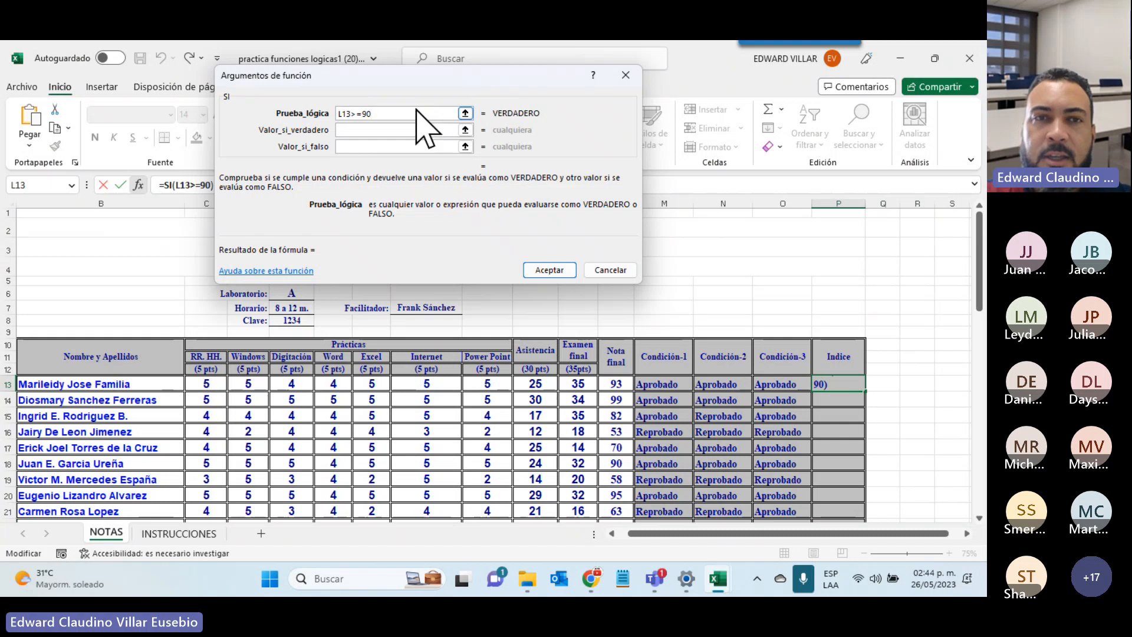
# - Set the SI function to return "A" when true and "B" when false, and accept the formula
pyautogui.click(391, 130)
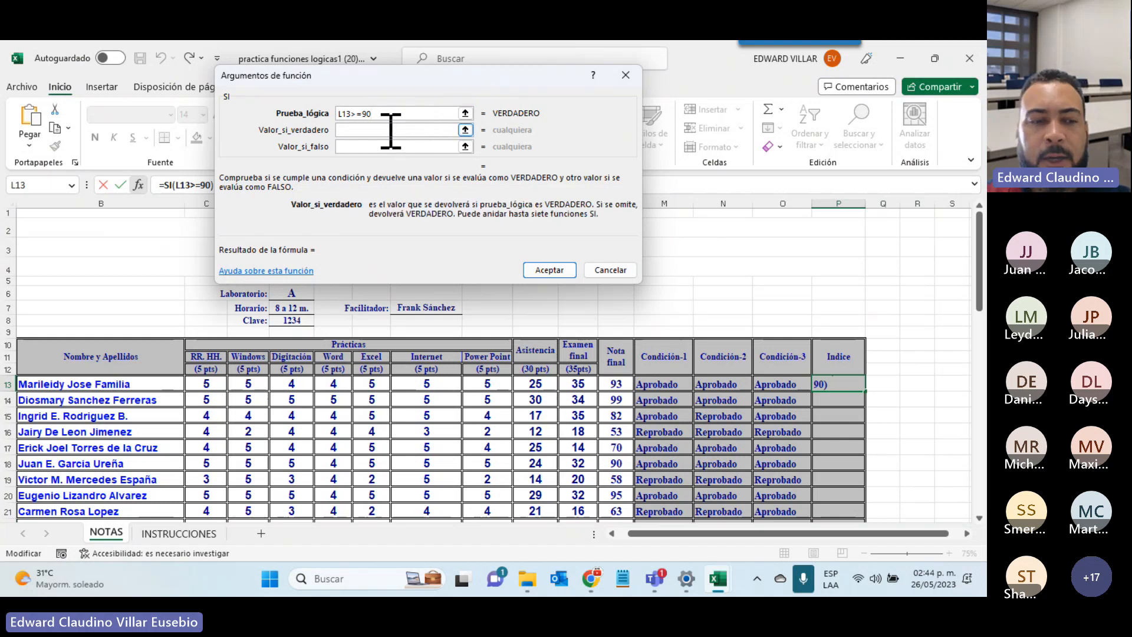
pyautogui.write('"')
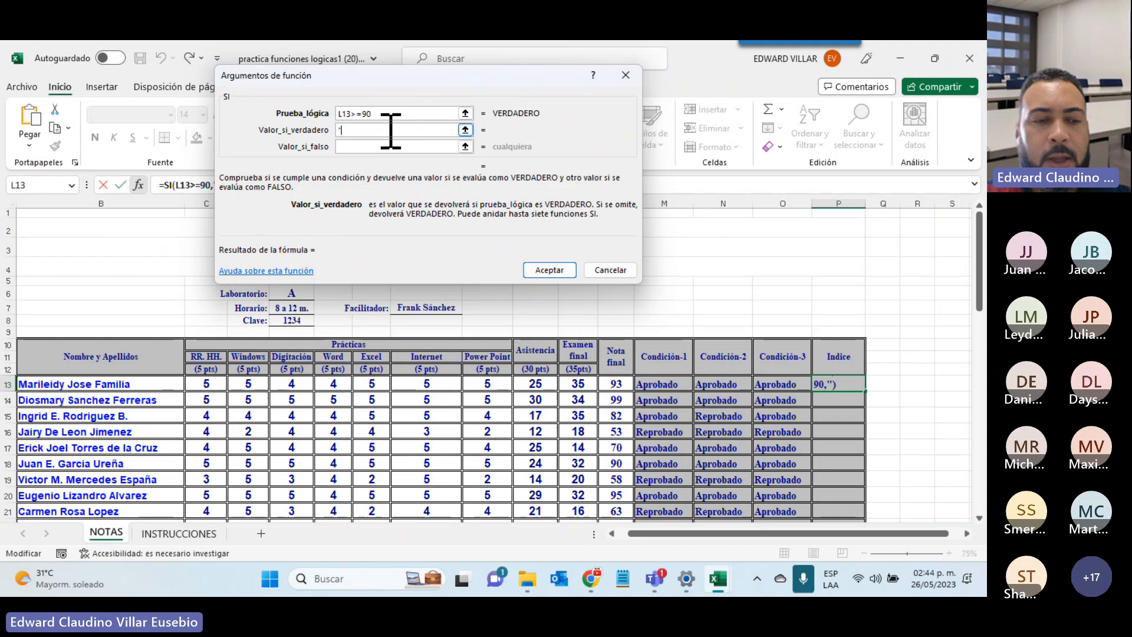
pyautogui.write('A"')
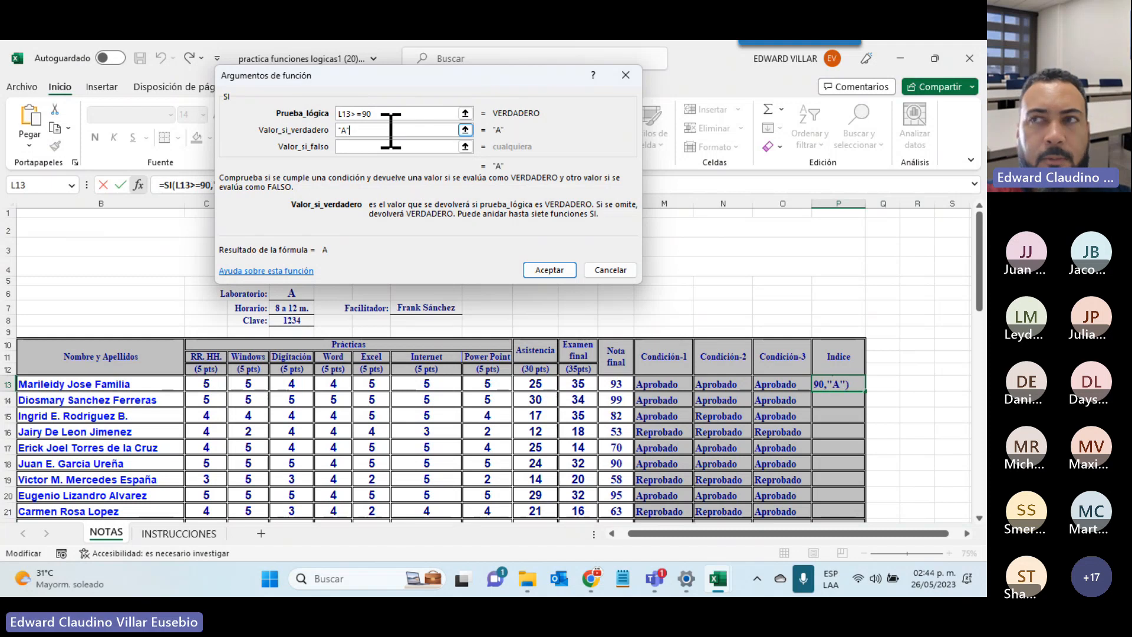
pyautogui.press('Tab')
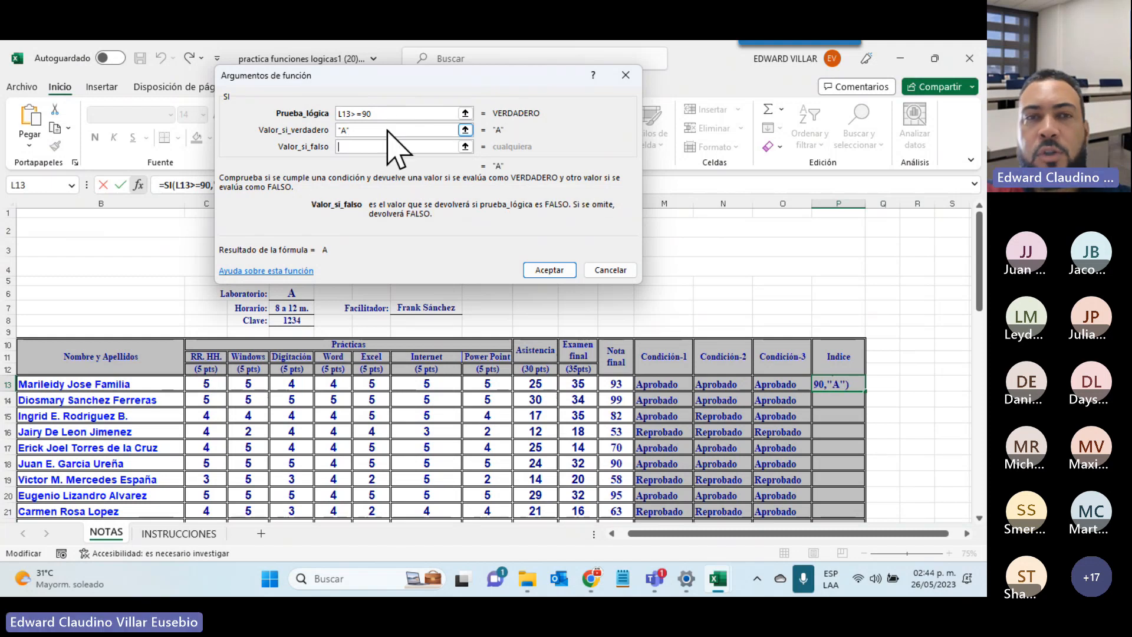
pyautogui.write('"B')
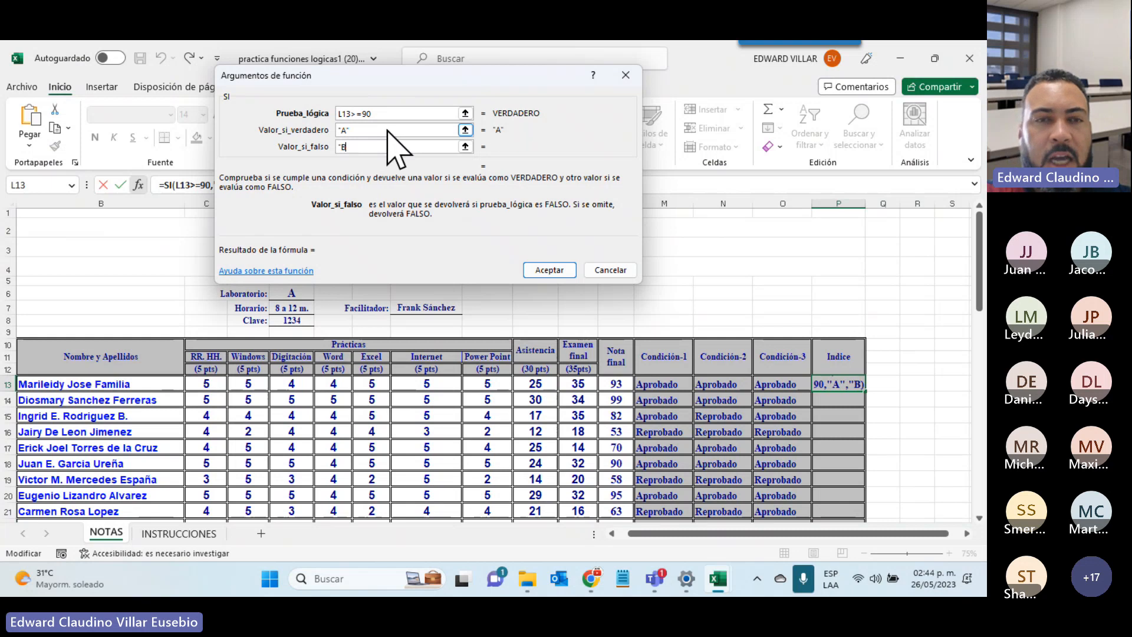
pyautogui.write('"')
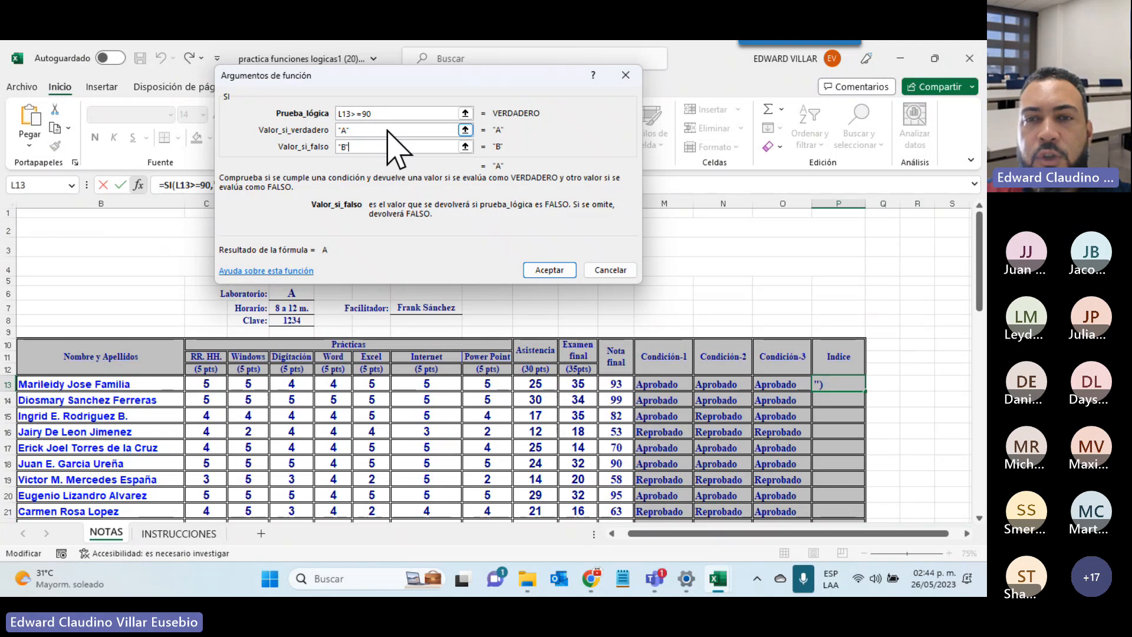
pyautogui.press('Return')
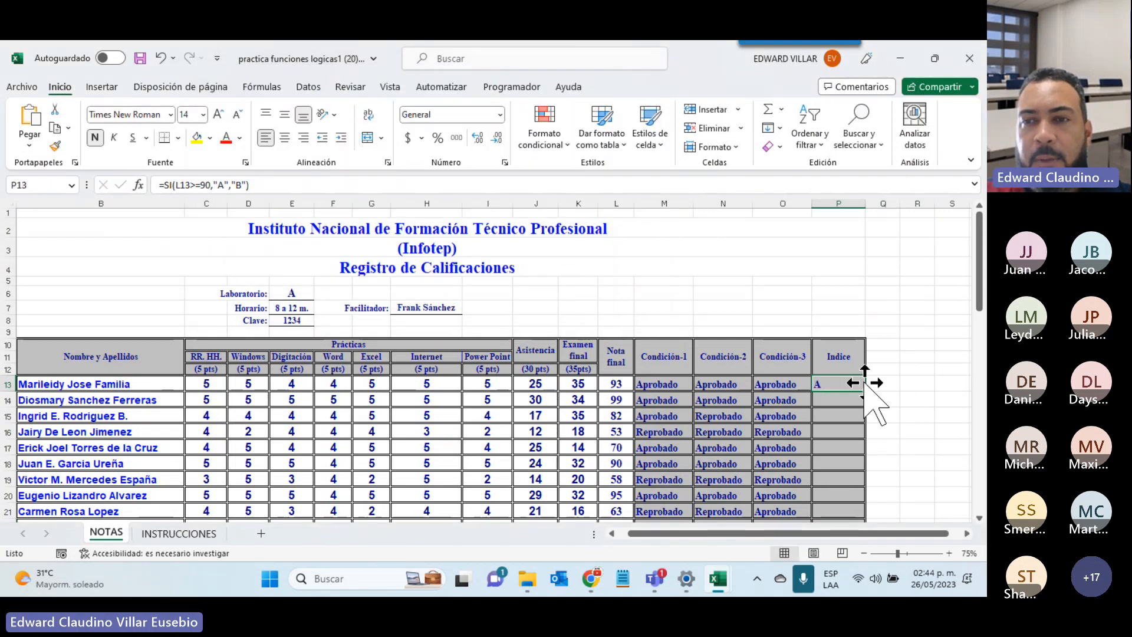
# - Try filling the two-letter Indice formula down to row 21, compare it with the Nota final in row 16, and undo the fill
pyautogui.moveTo(864, 392); pyautogui.dragTo(834, 511)
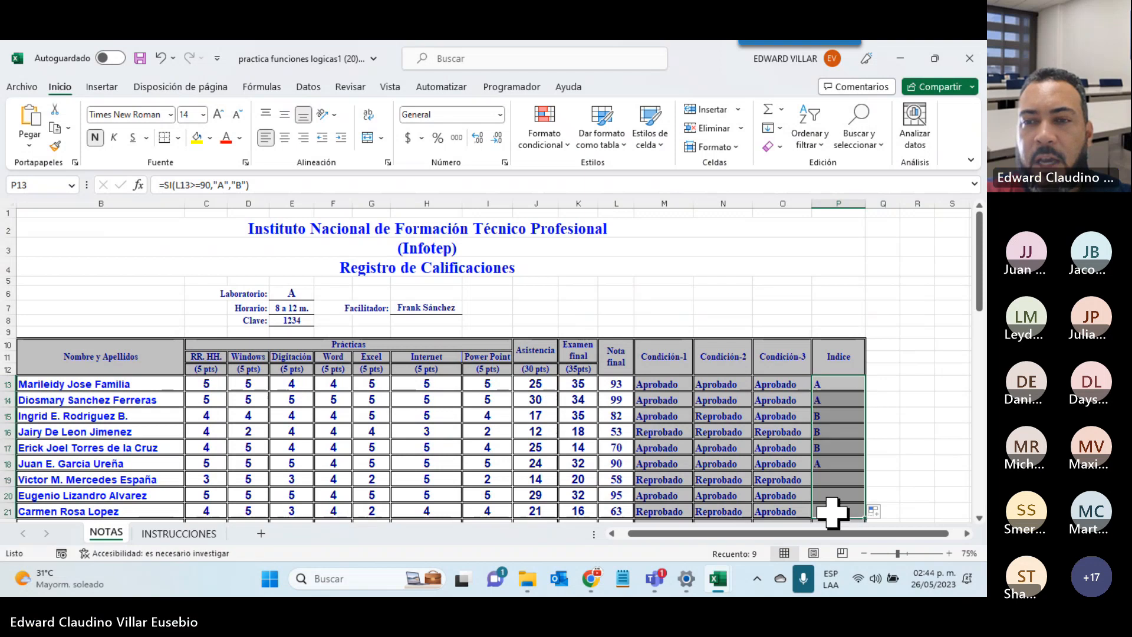
pyautogui.click(610, 434)
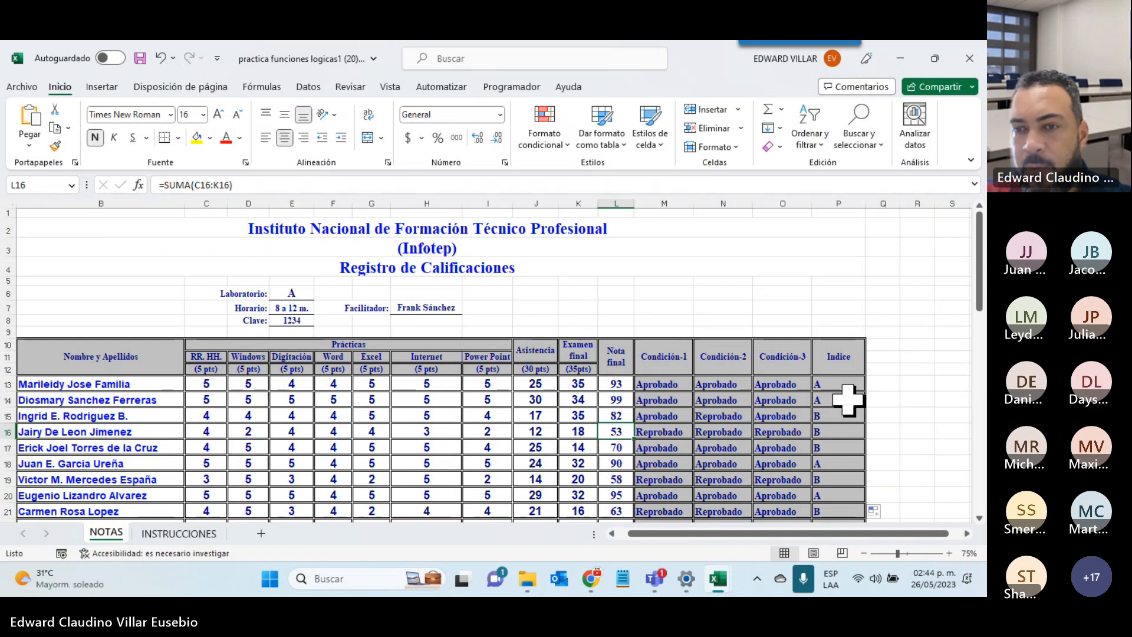
pyautogui.moveTo(848, 400); pyautogui.dragTo(840, 511)
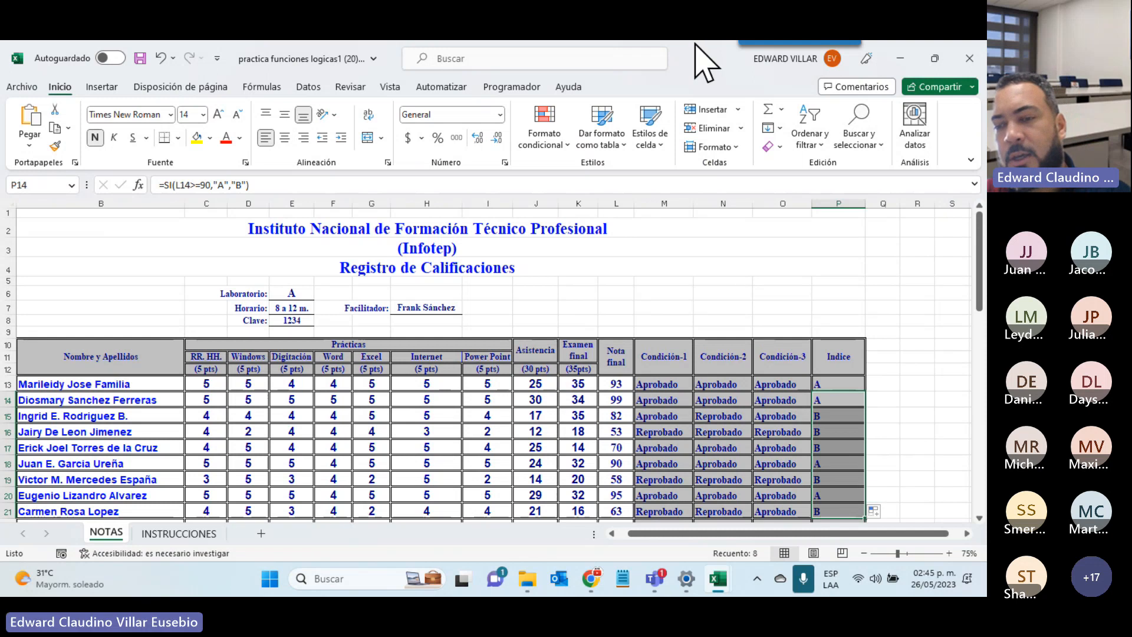
pyautogui.hotkey('ctrl', 'z')
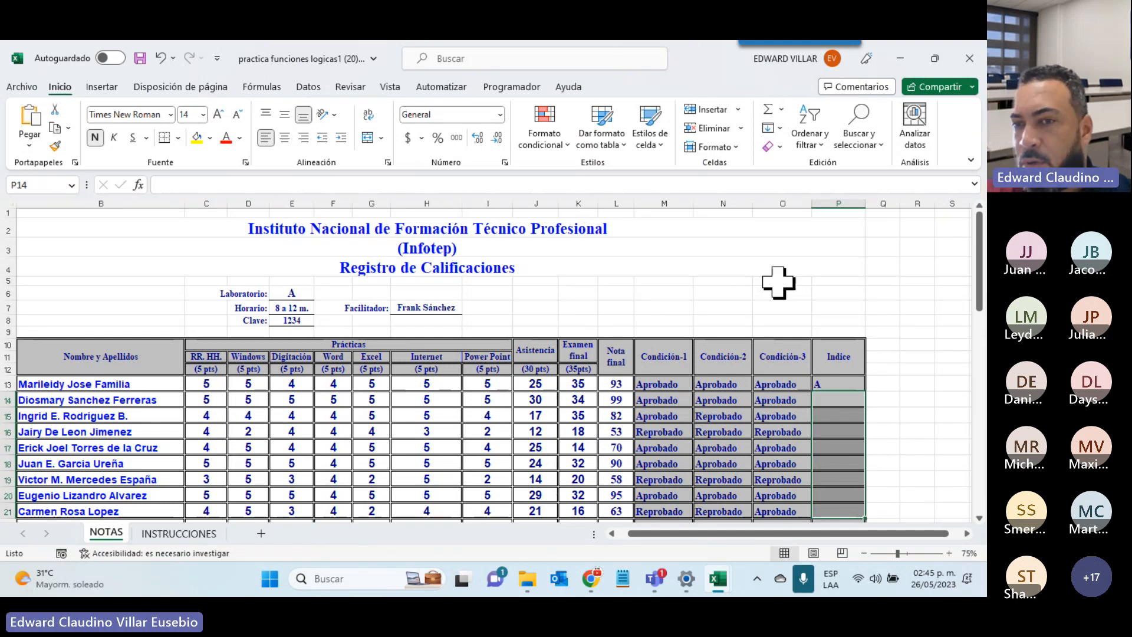
# - Copy the SI formula text from P13 into a blank Notepad document placed below the ÍNDICE task of the INSTRUCCIONES sheet
pyautogui.click(838, 382)
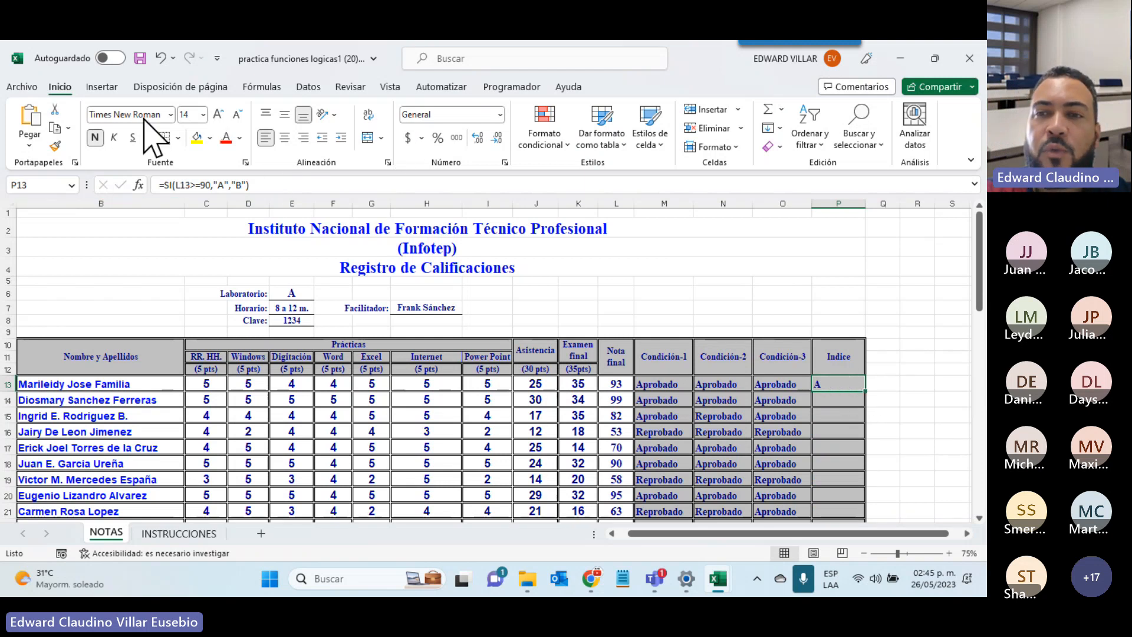
pyautogui.click(269, 184)
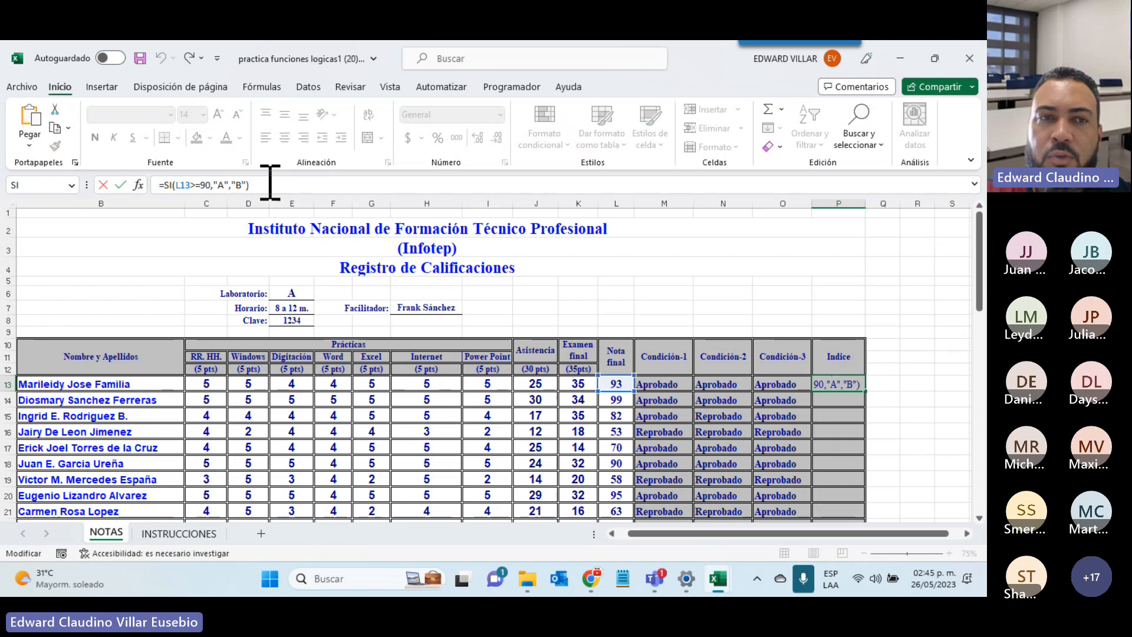
pyautogui.moveTo(269, 185); pyautogui.dragTo(156, 180)
pyautogui.hotkey('ctrl', 'c')
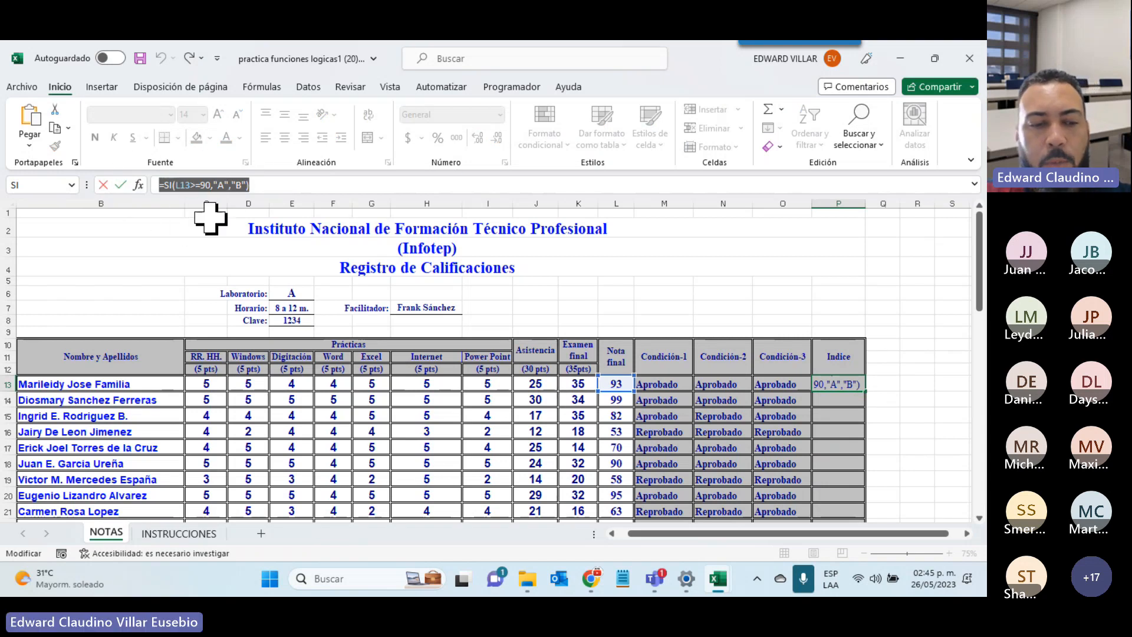
pyautogui.click(177, 533)
pyautogui.scroll(-2, 263, 357)
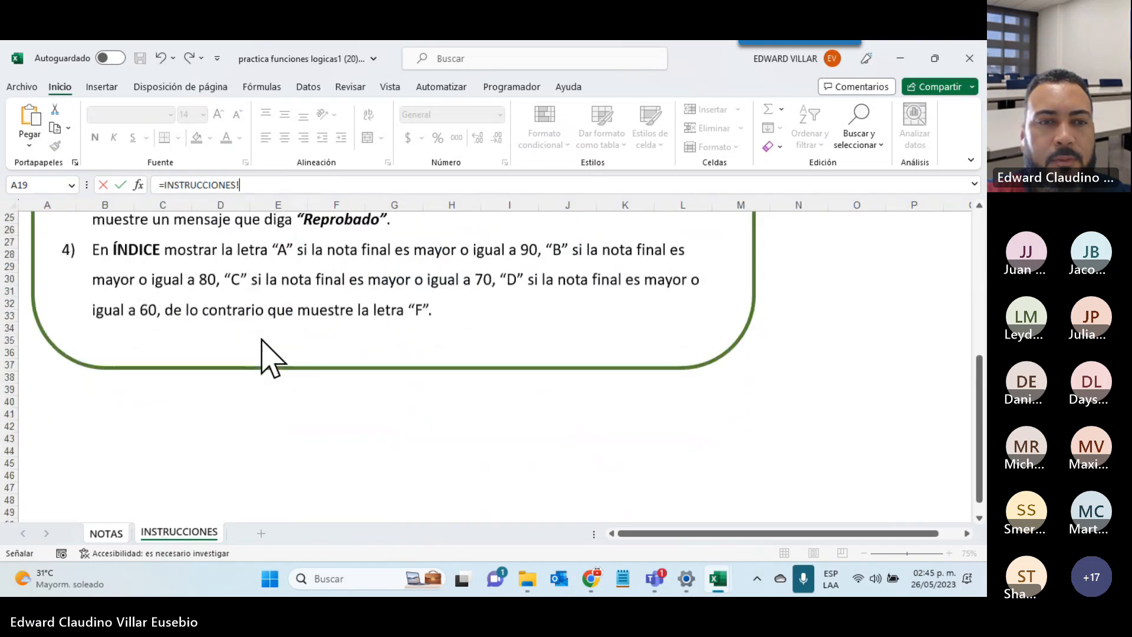
pyautogui.click(624, 580)
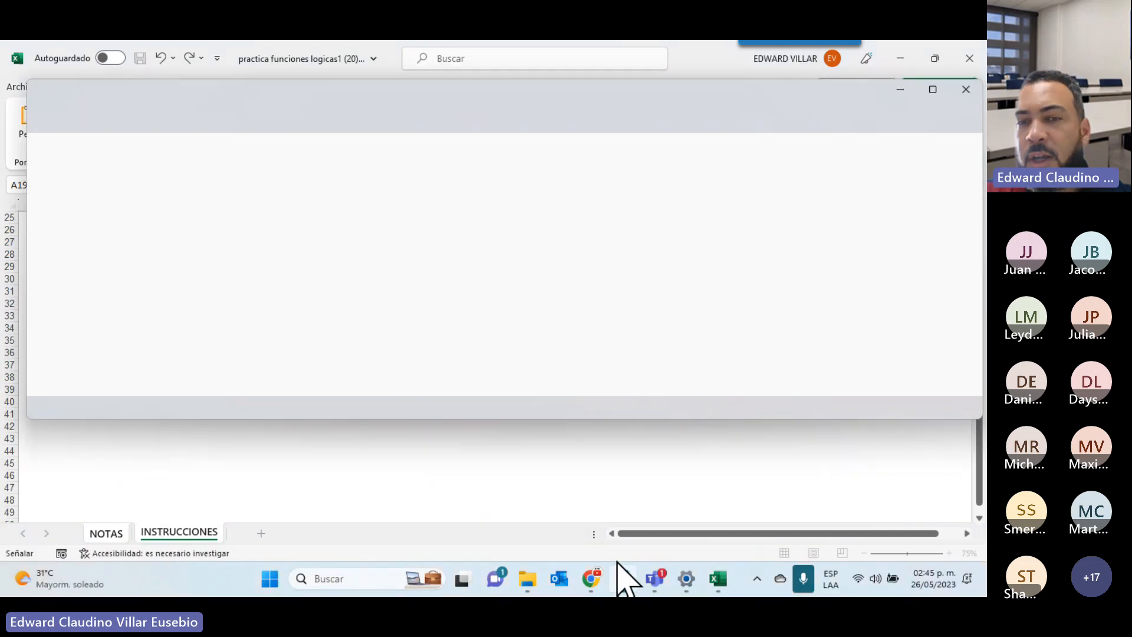
pyautogui.moveTo(392, 96); pyautogui.dragTo(392, 362)
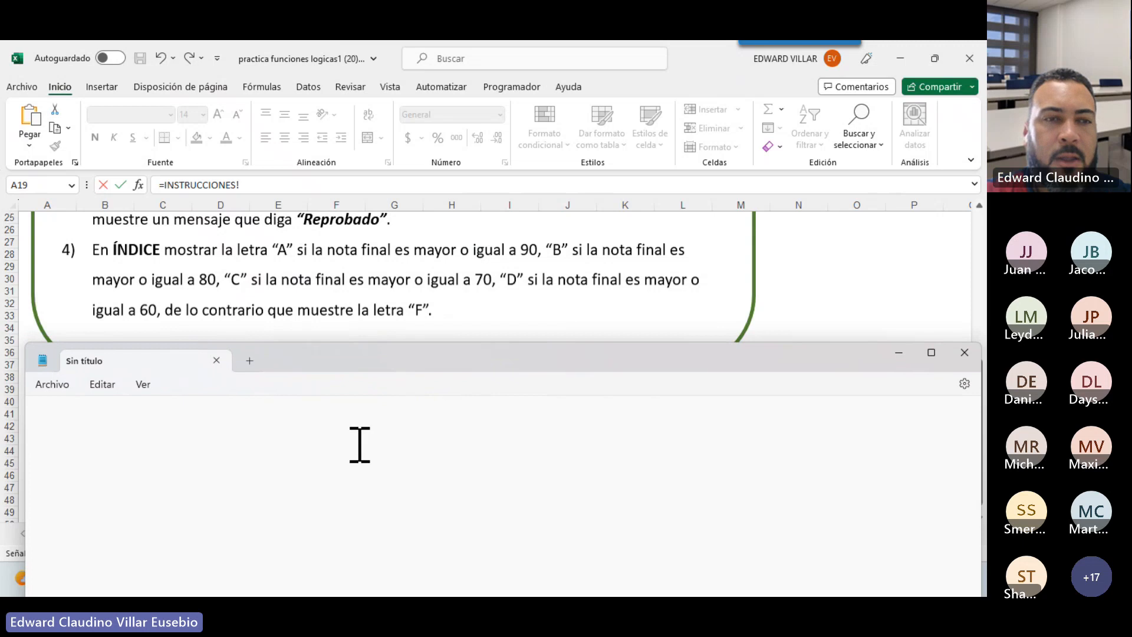
pyautogui.hotkey('ctrl', 'v')
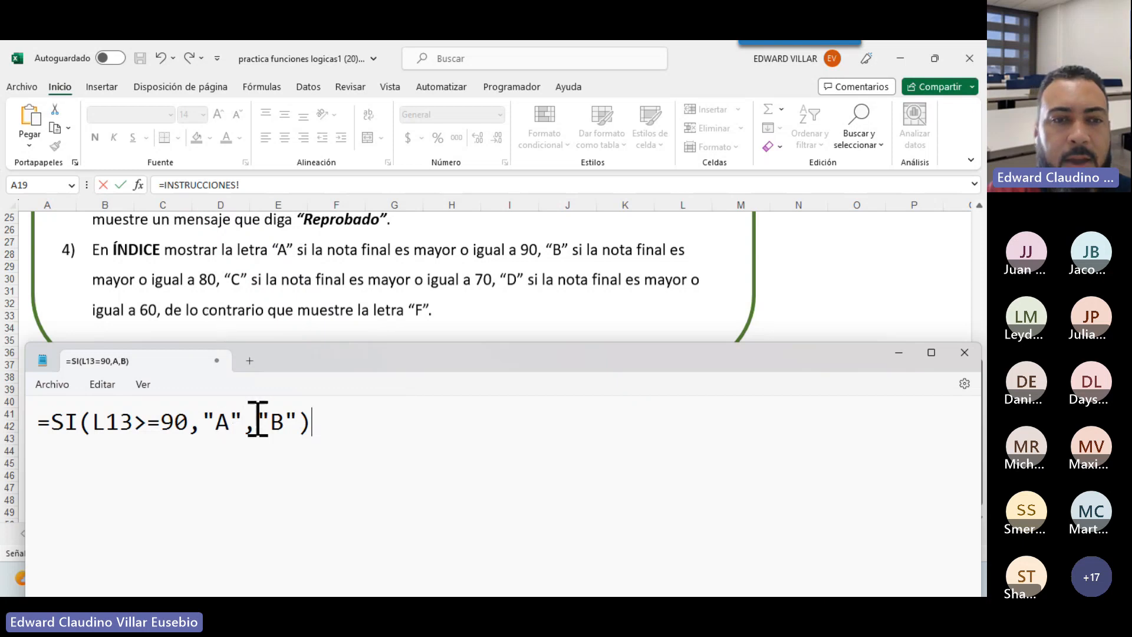
# - Copy the formula without its equals sign and paste it over "B" to nest a second SI in the Notepad text
pyautogui.moveTo(243, 435); pyautogui.dragTo(51, 431)
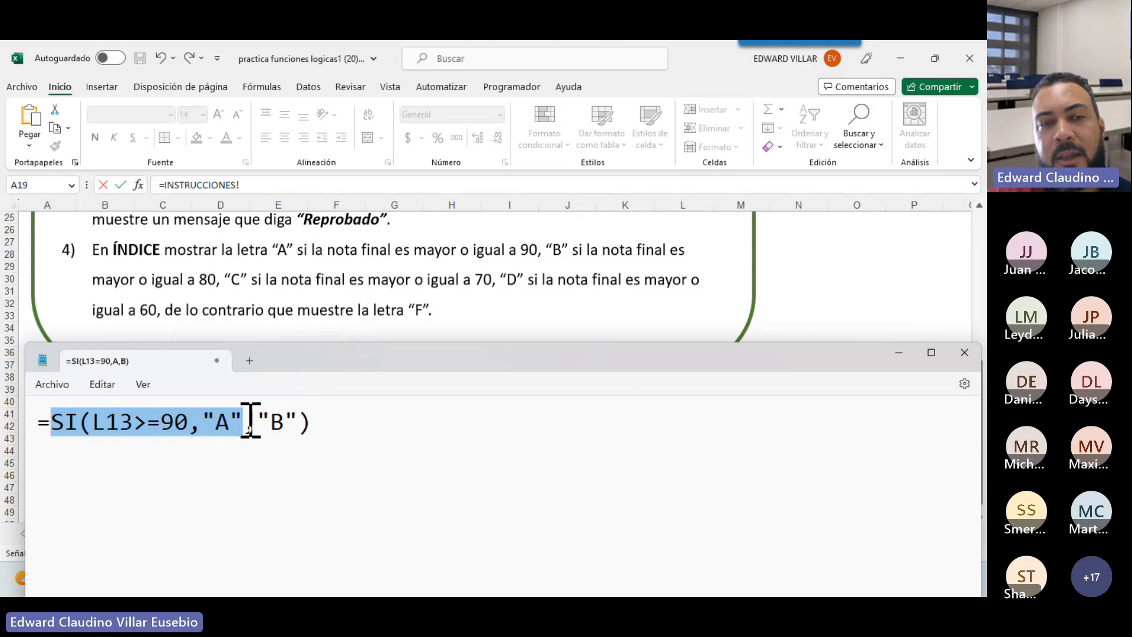
pyautogui.moveTo(260, 420); pyautogui.dragTo(297, 421)
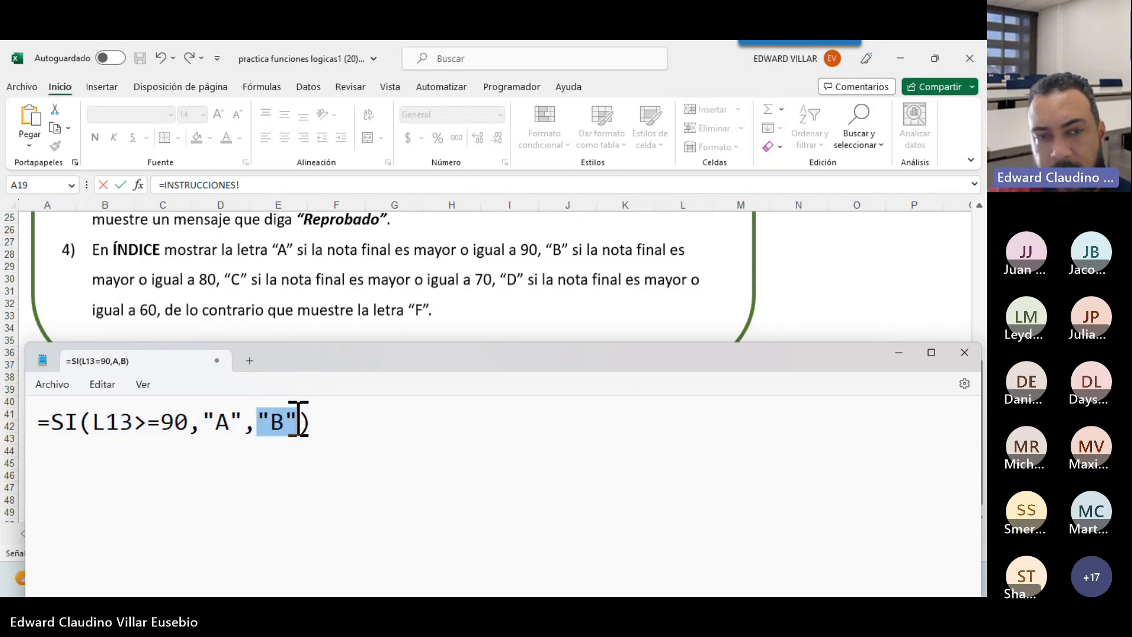
pyautogui.click(330, 425)
pyautogui.moveTo(332, 422); pyautogui.dragTo(55, 422)
pyautogui.hotkey('ctrl', 'c')
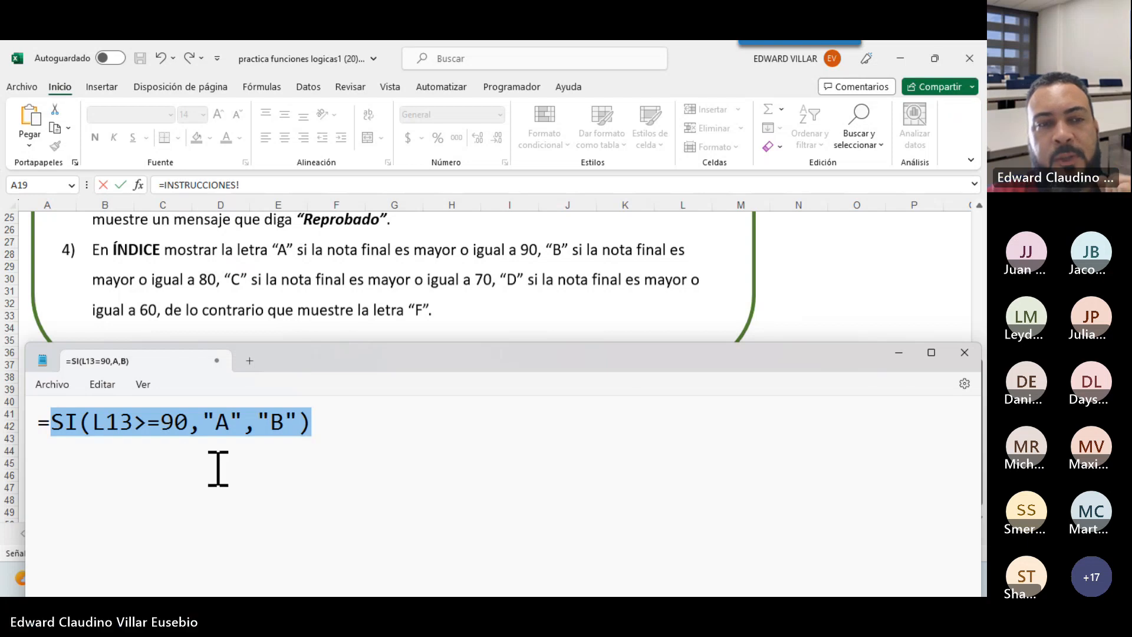
pyautogui.click(246, 472)
pyautogui.click(261, 420)
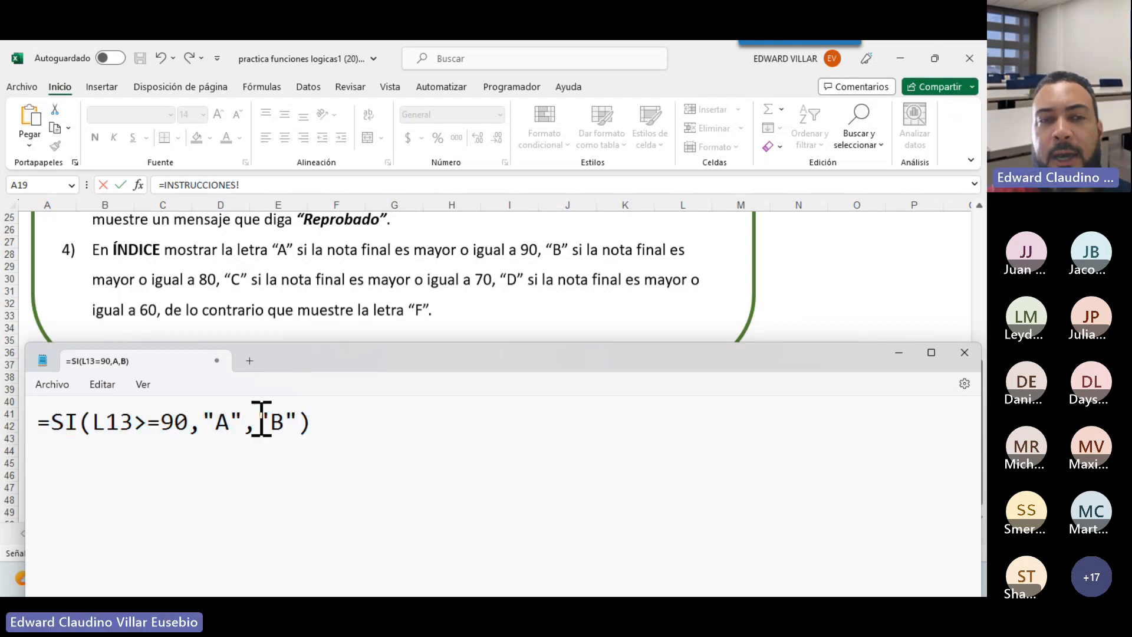
pyautogui.moveTo(261, 421); pyautogui.dragTo(298, 423)
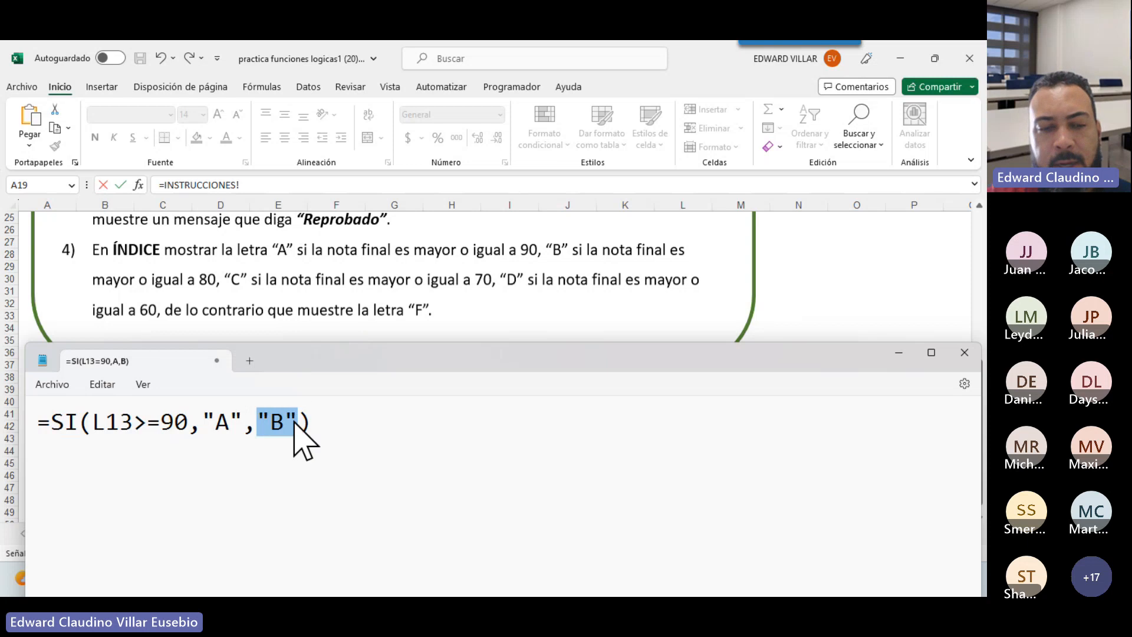
pyautogui.hotkey('ctrl', 'v')
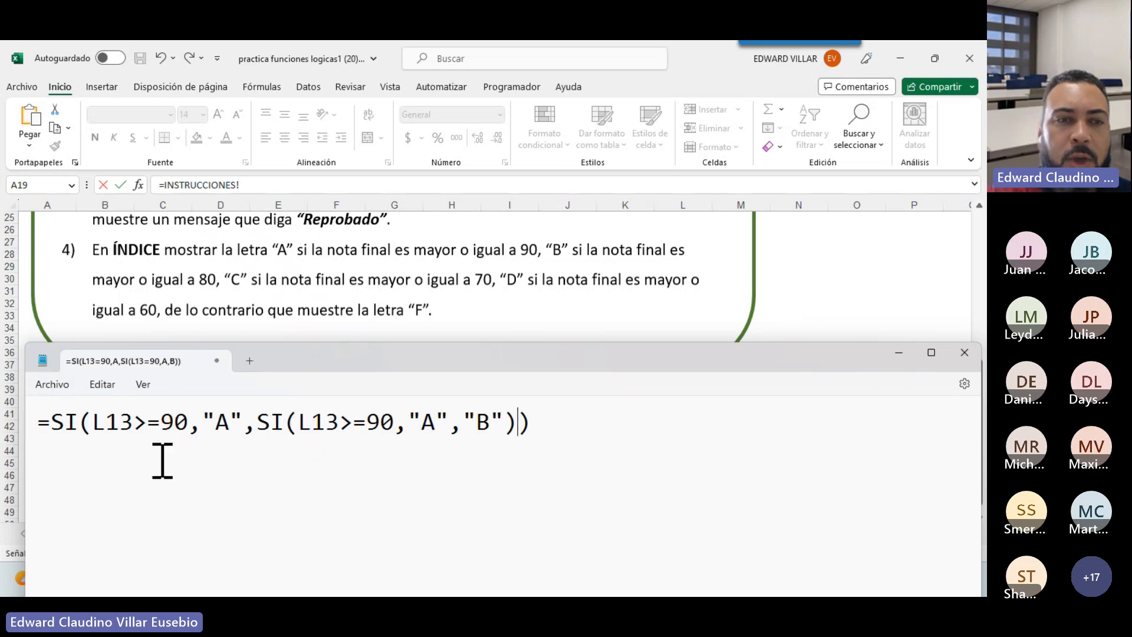
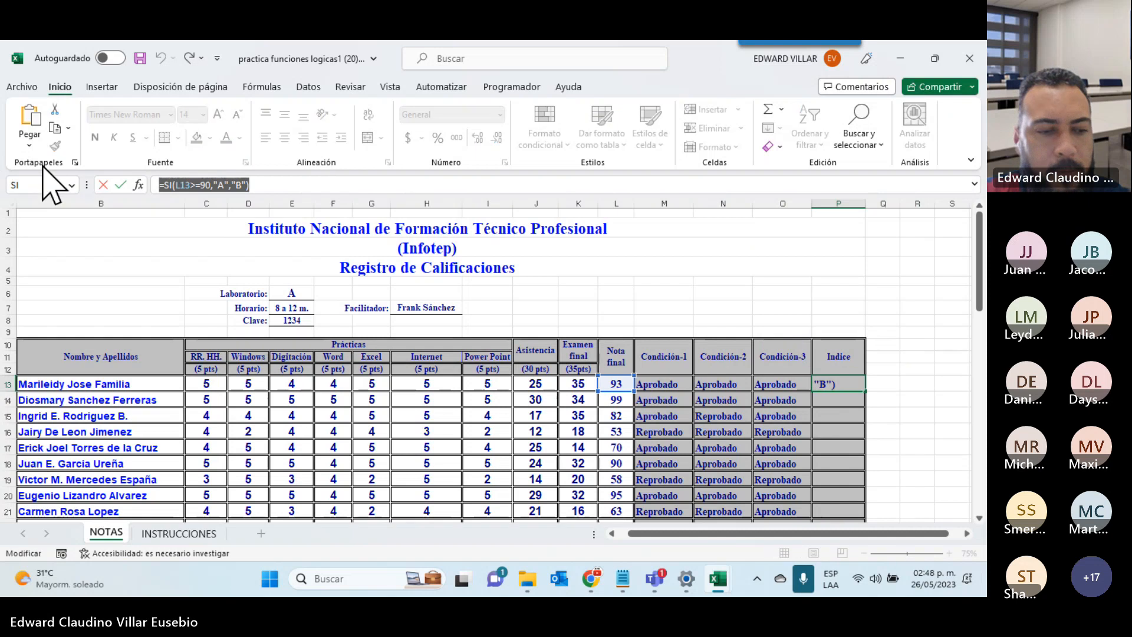
# - Replace the P13 formula with =SI(L13>=90,"A",SI(L13>=80,"B",SI(L13>=70,"C",SI(L13>=60,"D","F")))) and fill it down to all students
pyautogui.write('=SI(L13>=90,"A",SI(L13>=80,"B",SI(L13>=70,"C",SI(L13>=60,"D","F"))))')
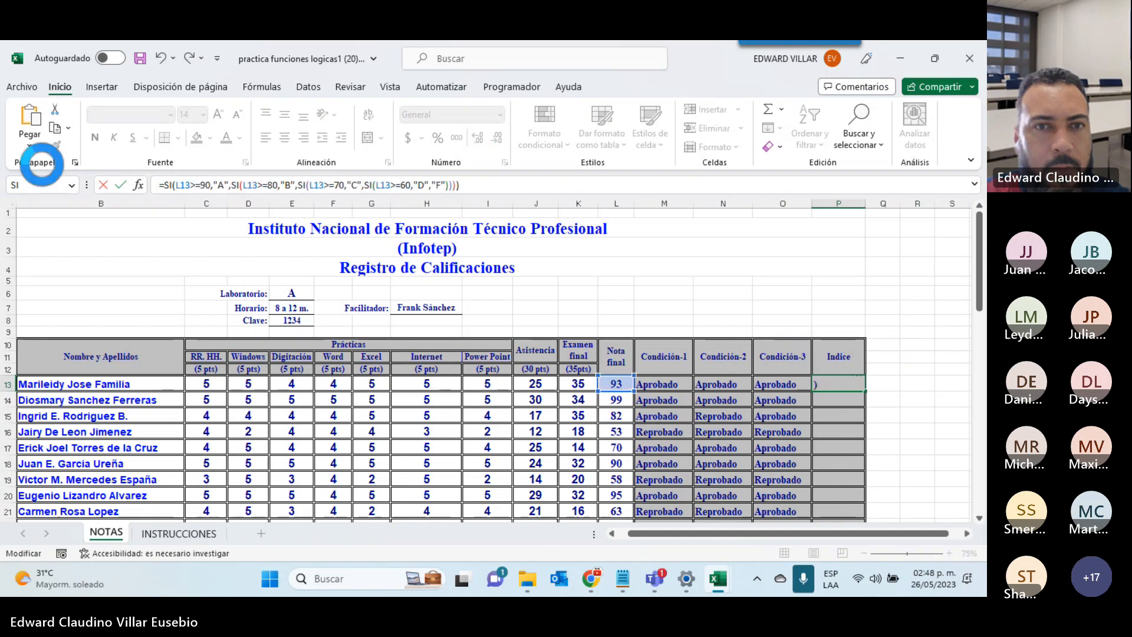
pyautogui.press('Return')
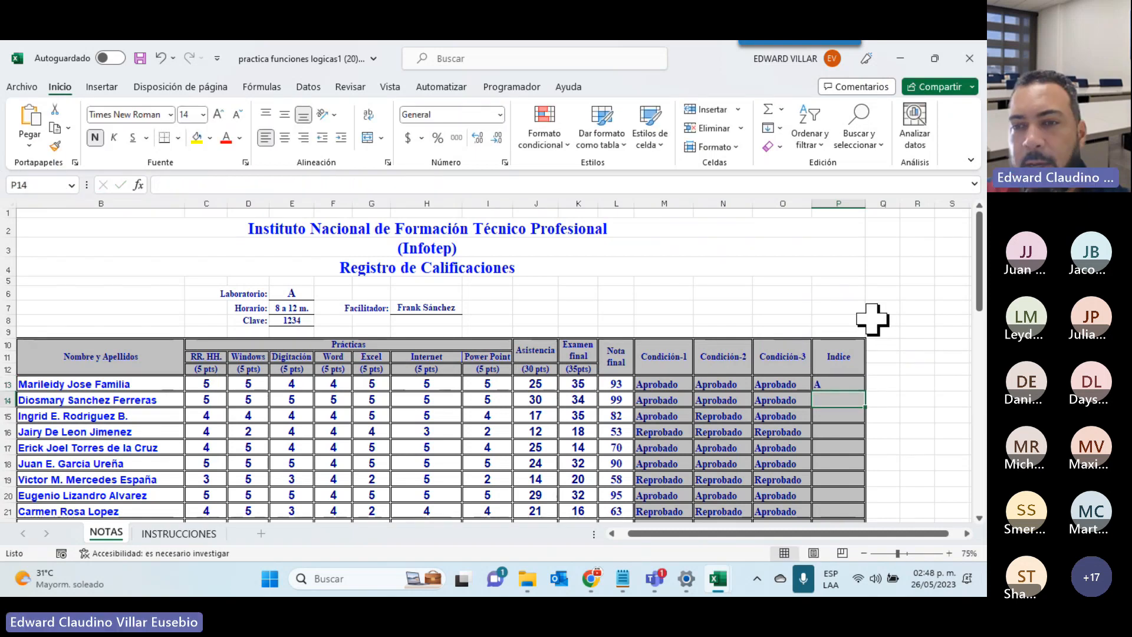
pyautogui.click(849, 382)
pyautogui.doubleClick(866, 391)
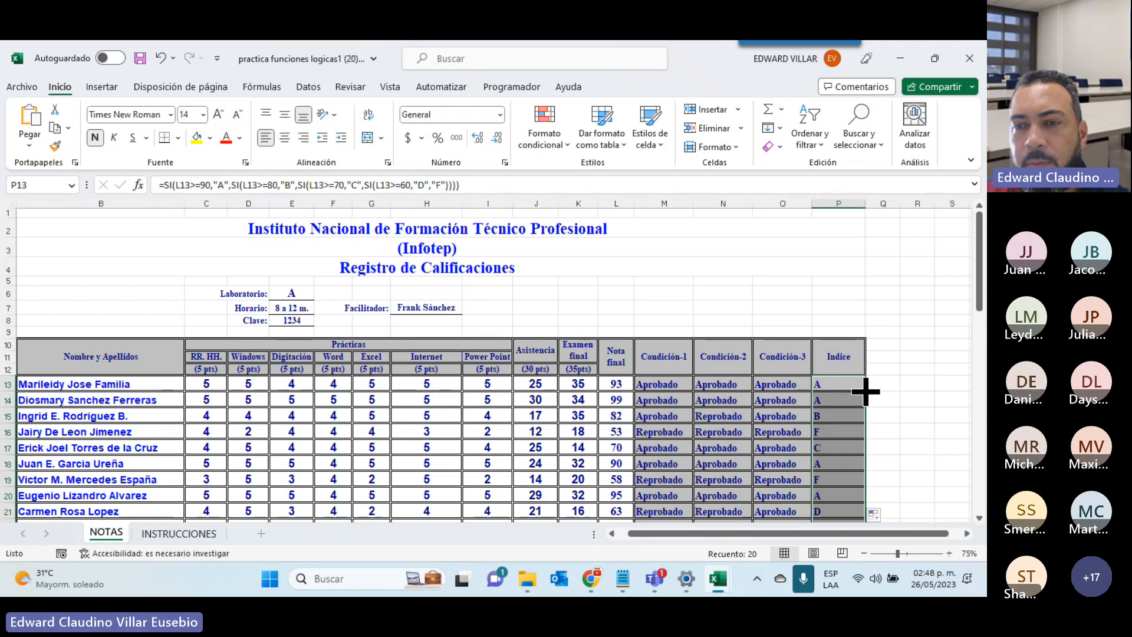
pyautogui.scroll(-1, 864, 390)
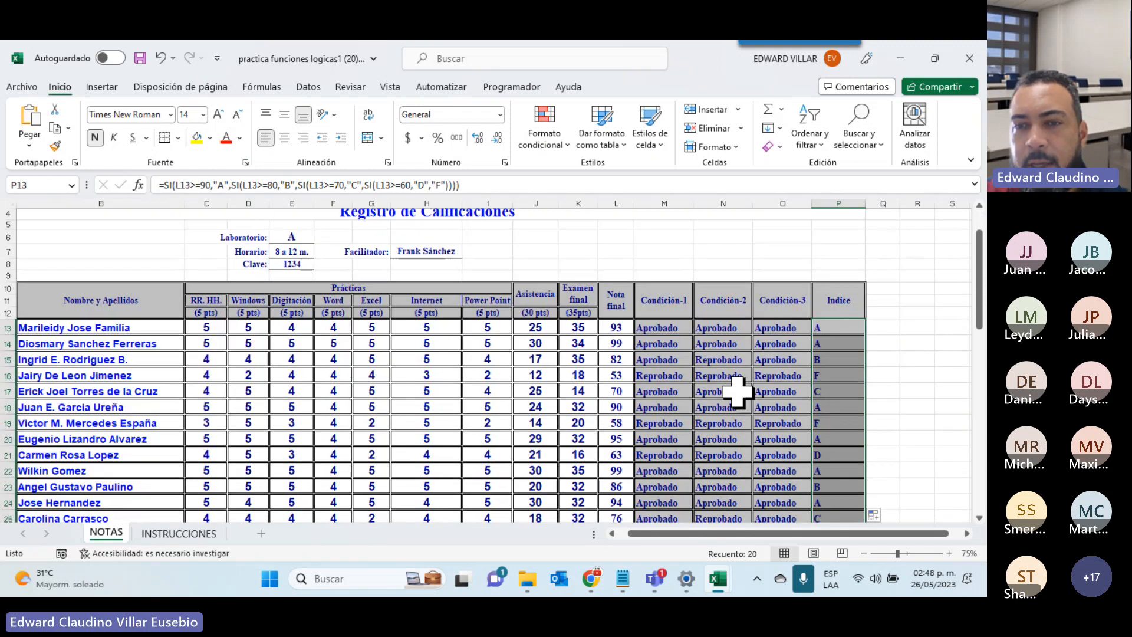
# - Compare the Nota final with the Condición results and Indice letter in rows 16, 21 and 25
pyautogui.click(600, 375)
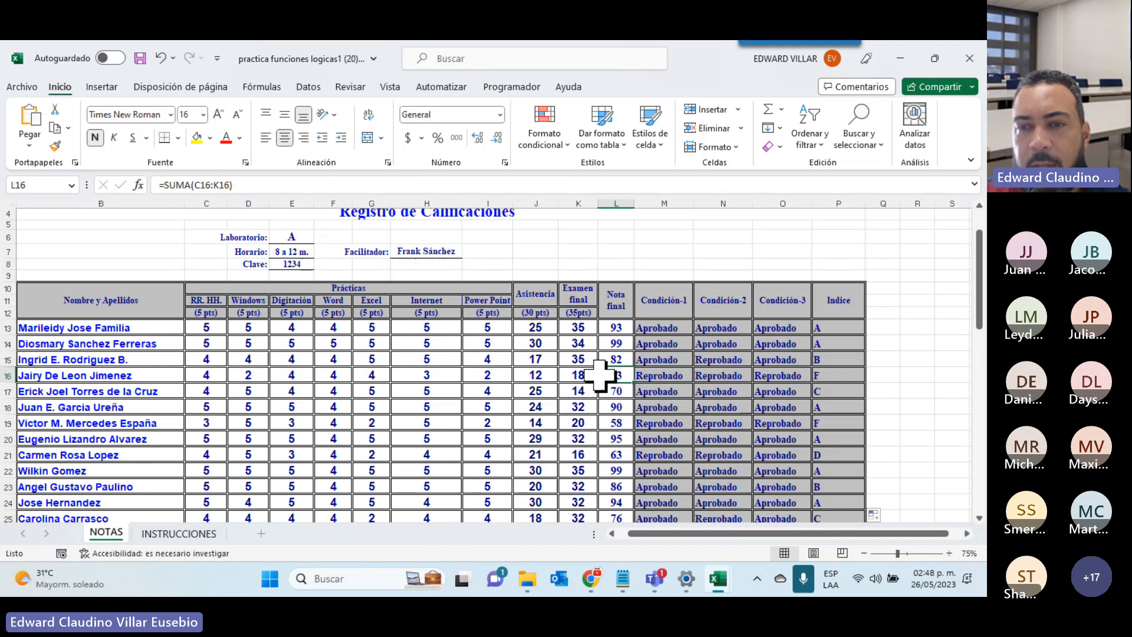
pyautogui.moveTo(601, 375); pyautogui.dragTo(826, 375)
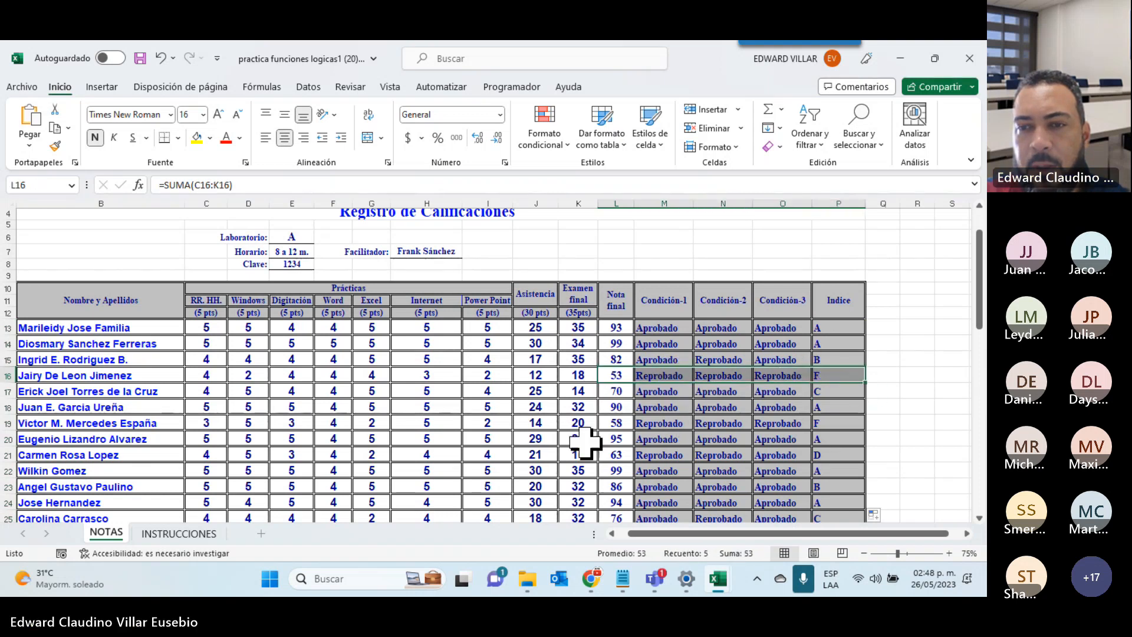
pyautogui.moveTo(616, 454); pyautogui.dragTo(855, 455)
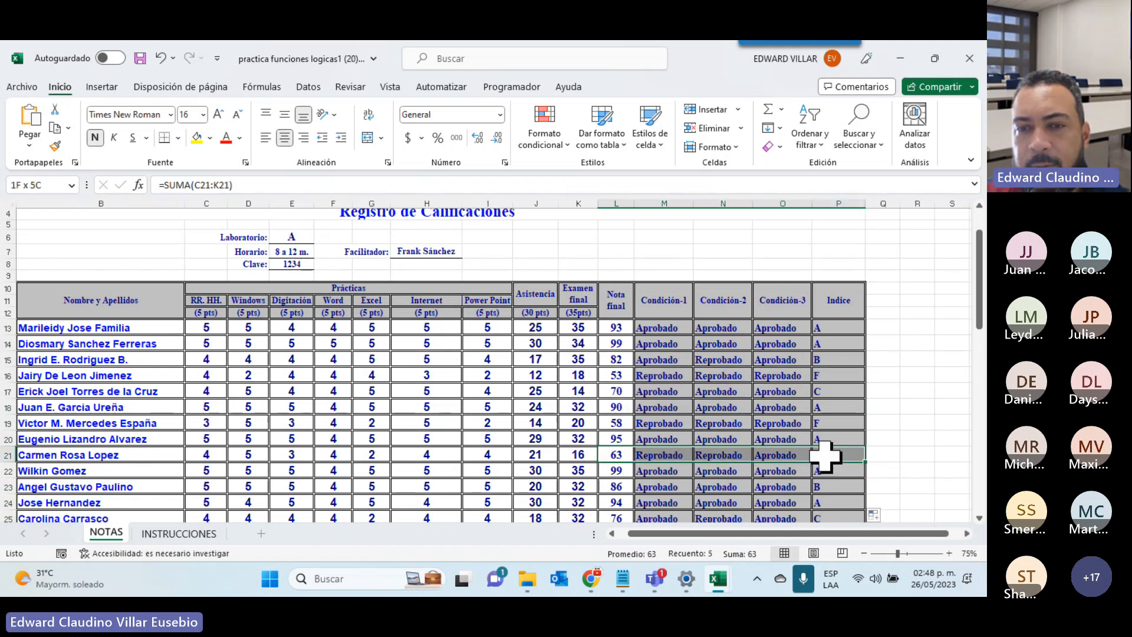
pyautogui.moveTo(614, 519); pyautogui.dragTo(826, 519)
pyautogui.scroll(-1, 920, 472)
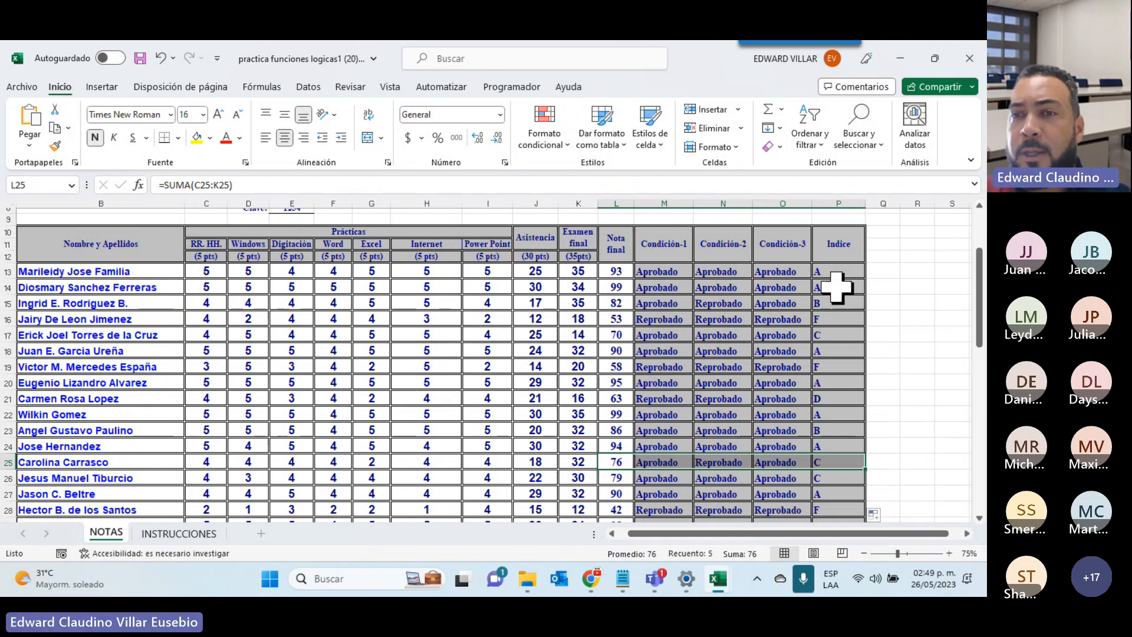
# - Start a new conditional formatting rule on Indice cells P13:P32 for cells whose specific text contains "A"
pyautogui.moveTo(834, 271); pyautogui.dragTo(824, 493)
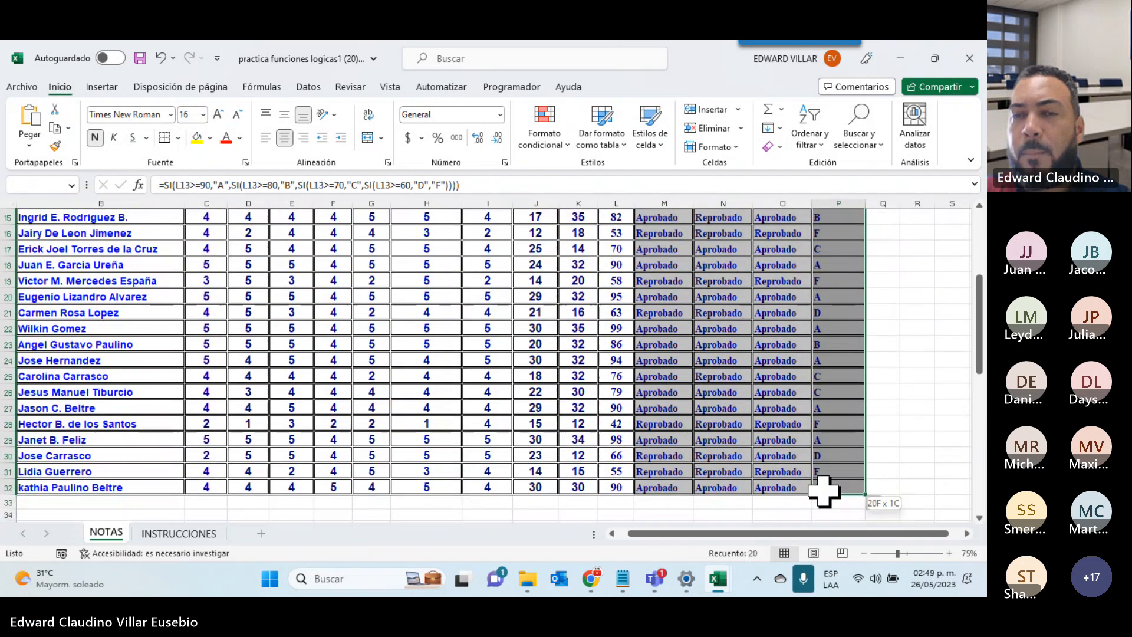
pyautogui.click(563, 144)
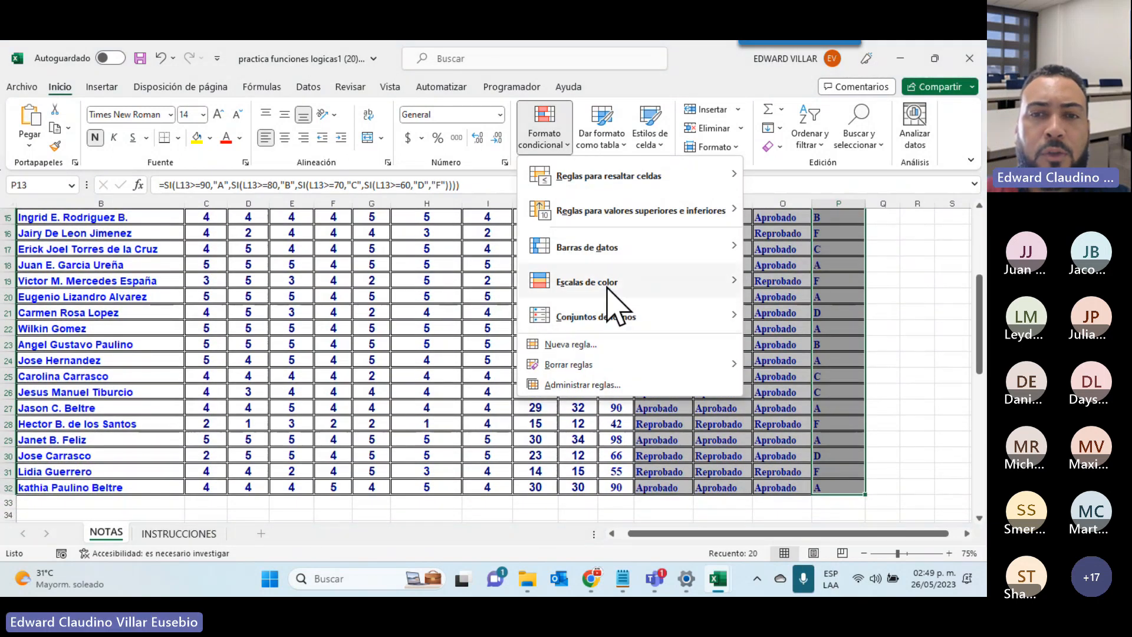
pyautogui.click(581, 345)
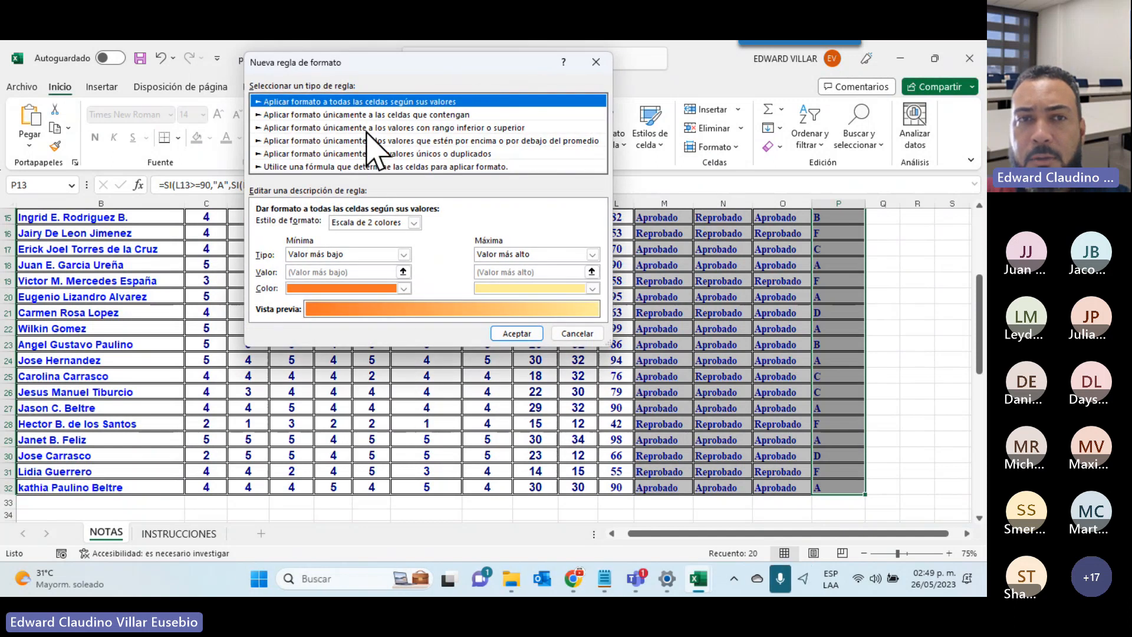
pyautogui.click(371, 114)
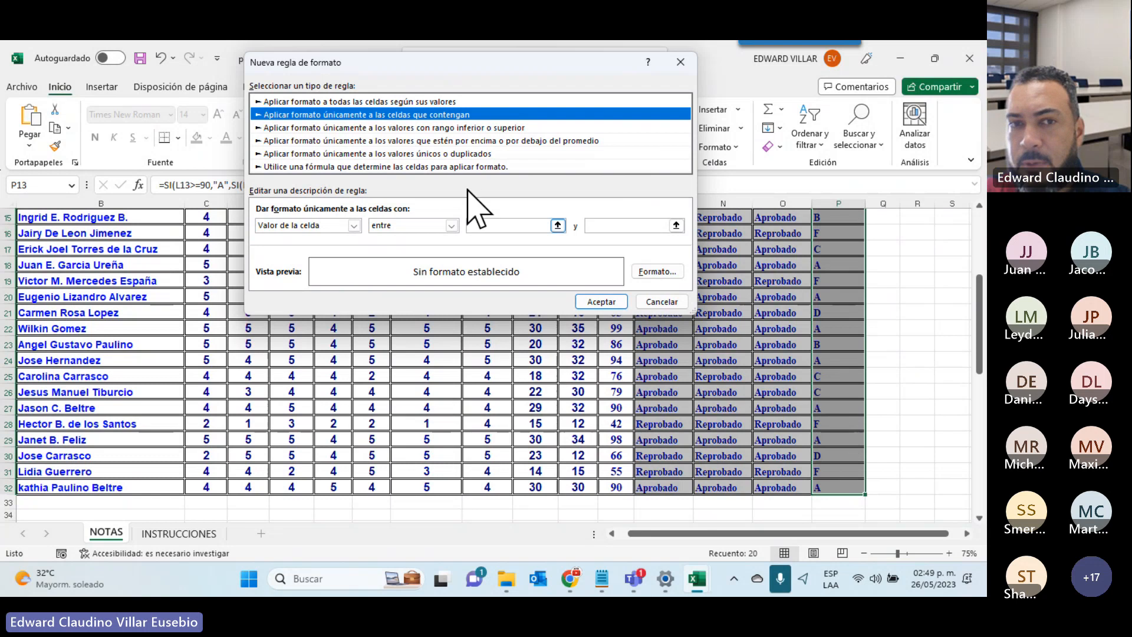
pyautogui.click(428, 227)
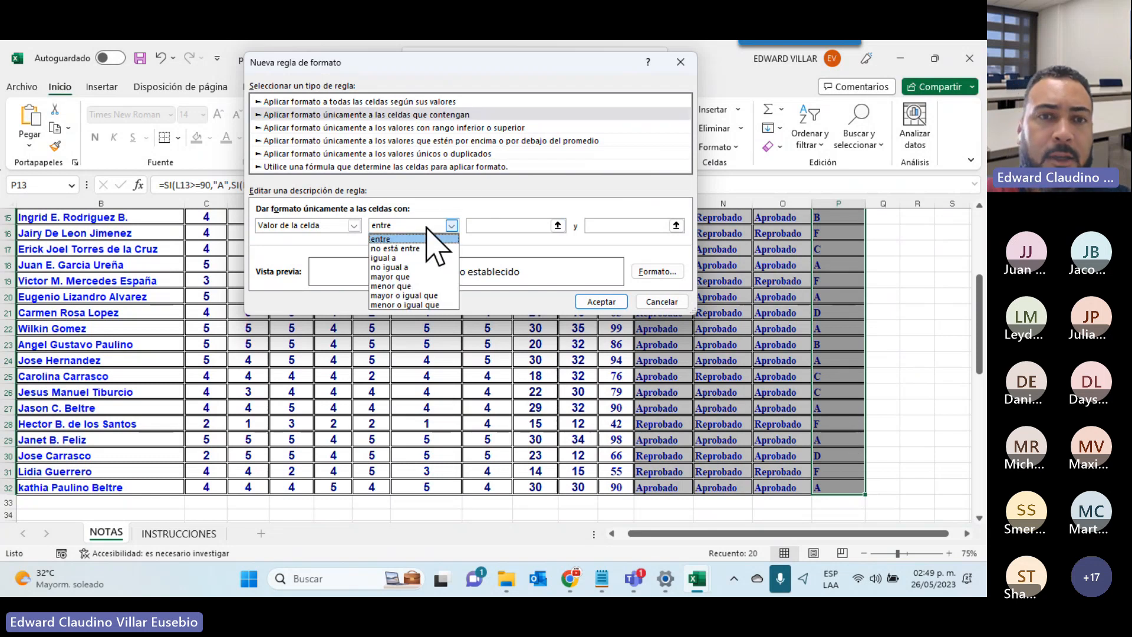
pyautogui.click(341, 227)
pyautogui.click(344, 226)
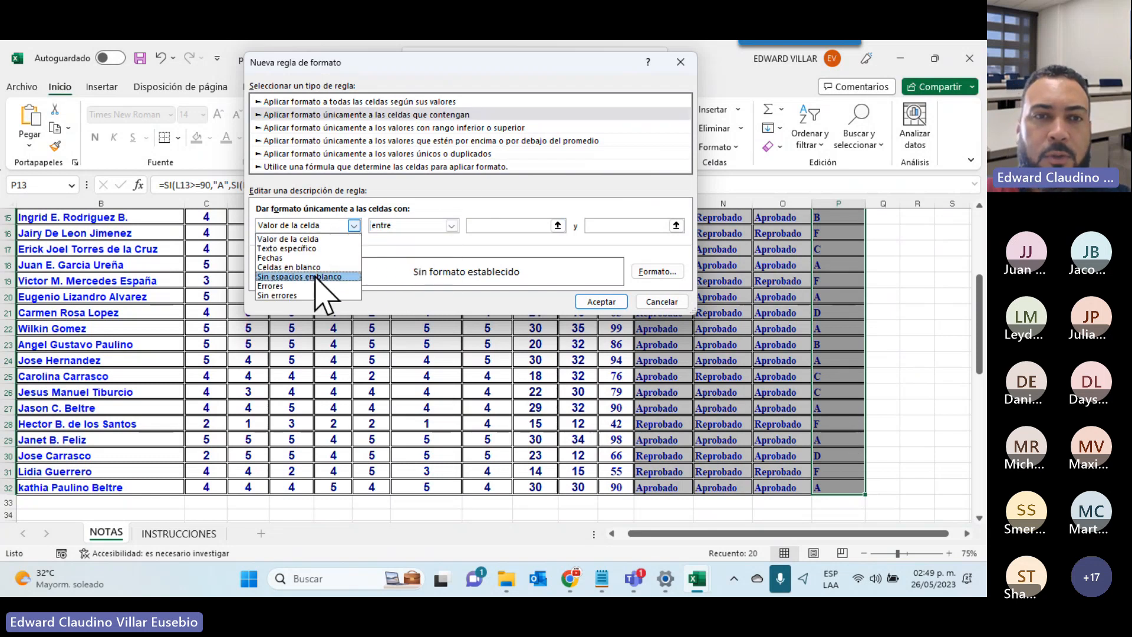
pyautogui.click(307, 249)
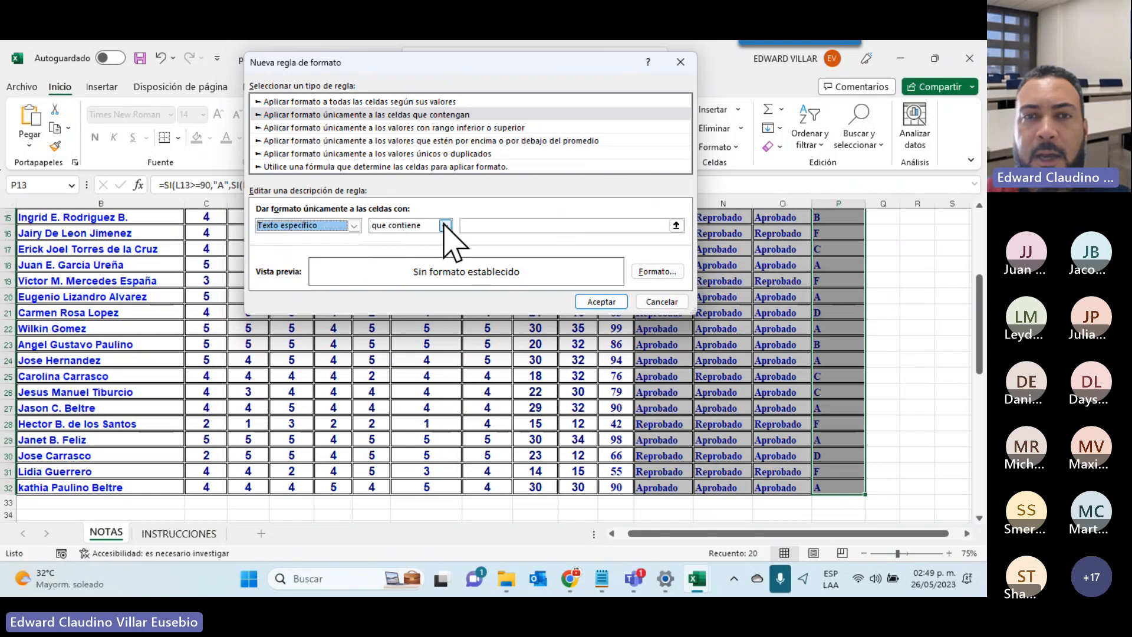
pyautogui.click(489, 227)
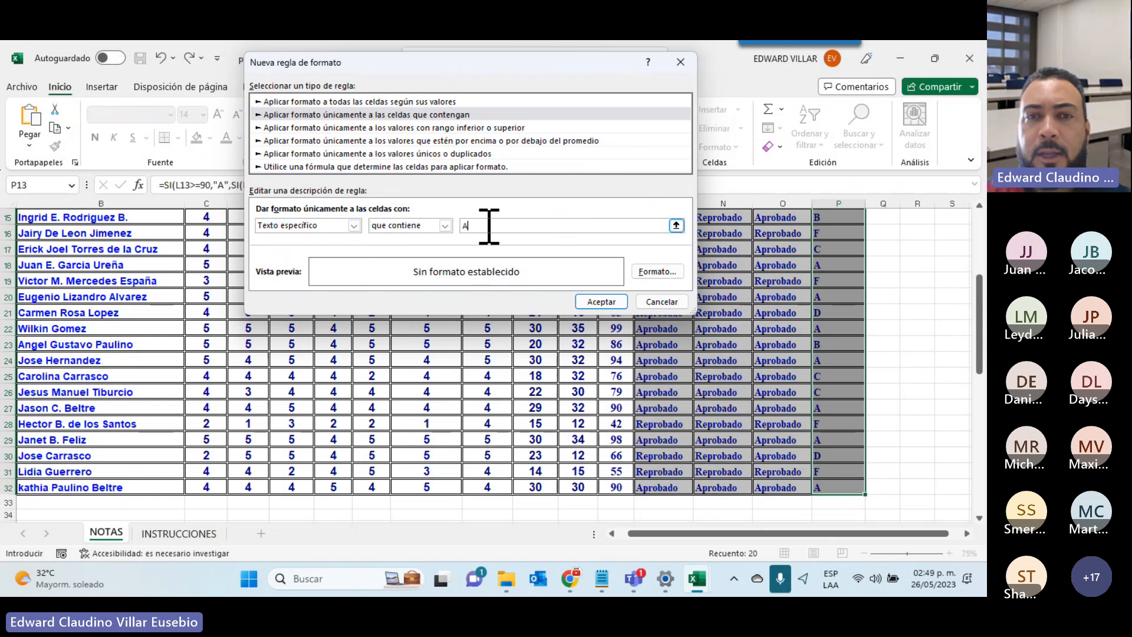
# - Format the rule's matching text in bold green and apply the rule to the Indice column
pyautogui.click(668, 270)
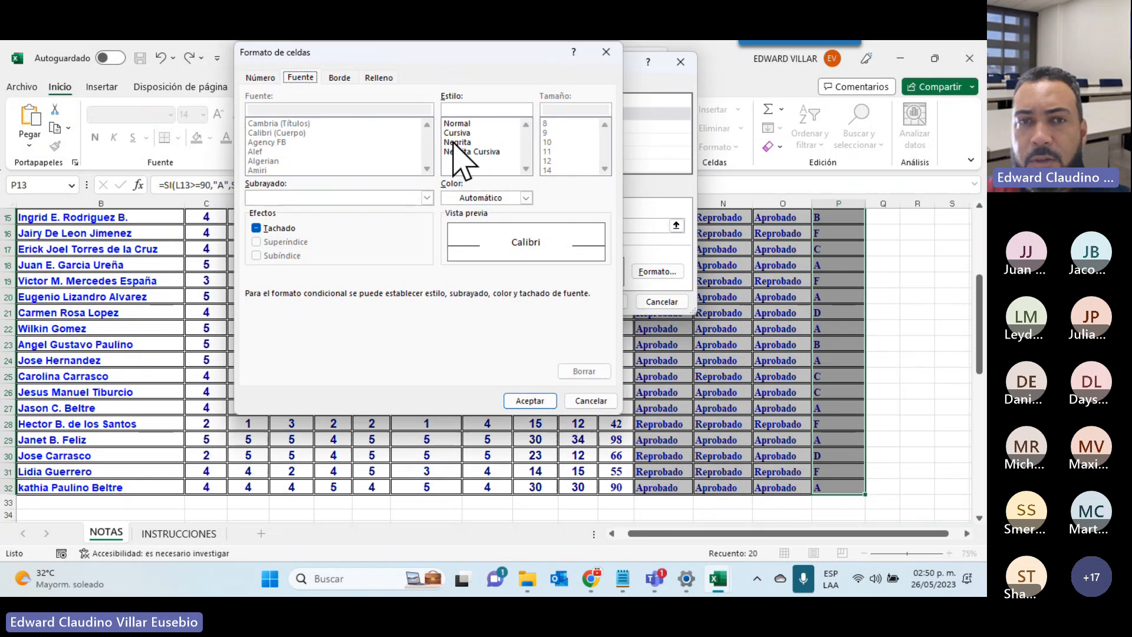
pyautogui.click(456, 142)
pyautogui.click(525, 199)
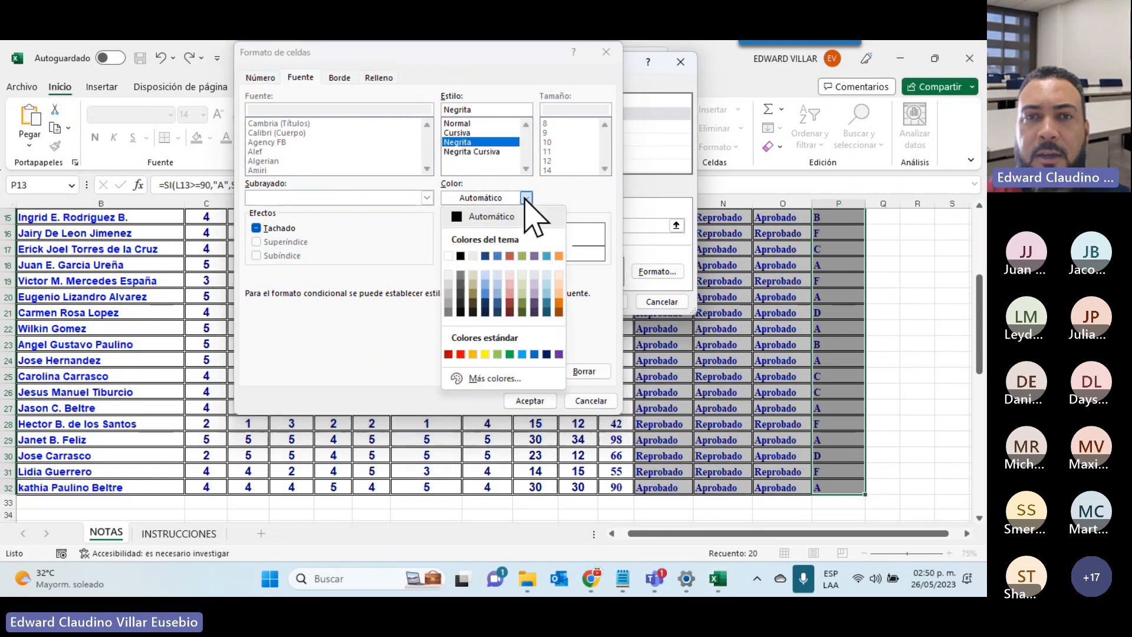
pyautogui.click(510, 354)
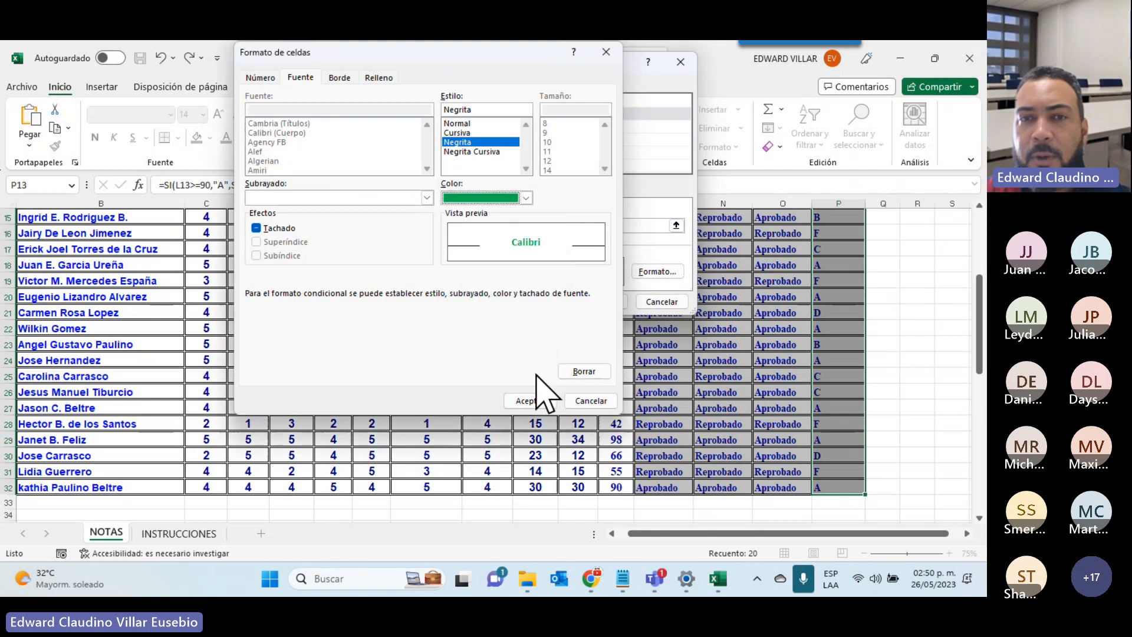
pyautogui.click(524, 402)
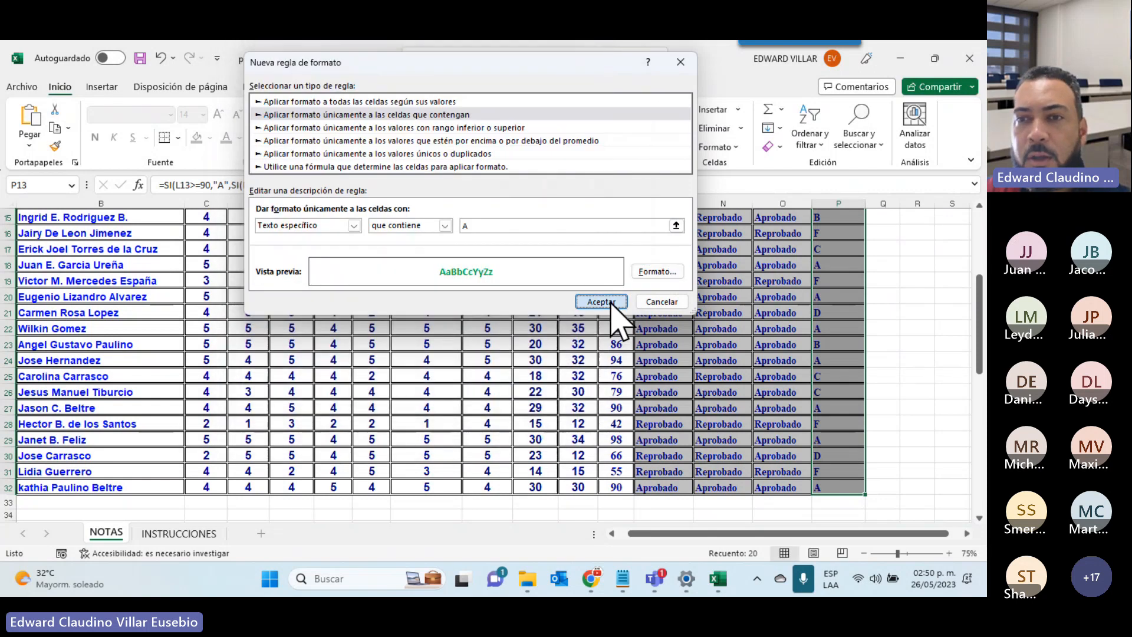
pyautogui.click(611, 302)
pyautogui.click(849, 378)
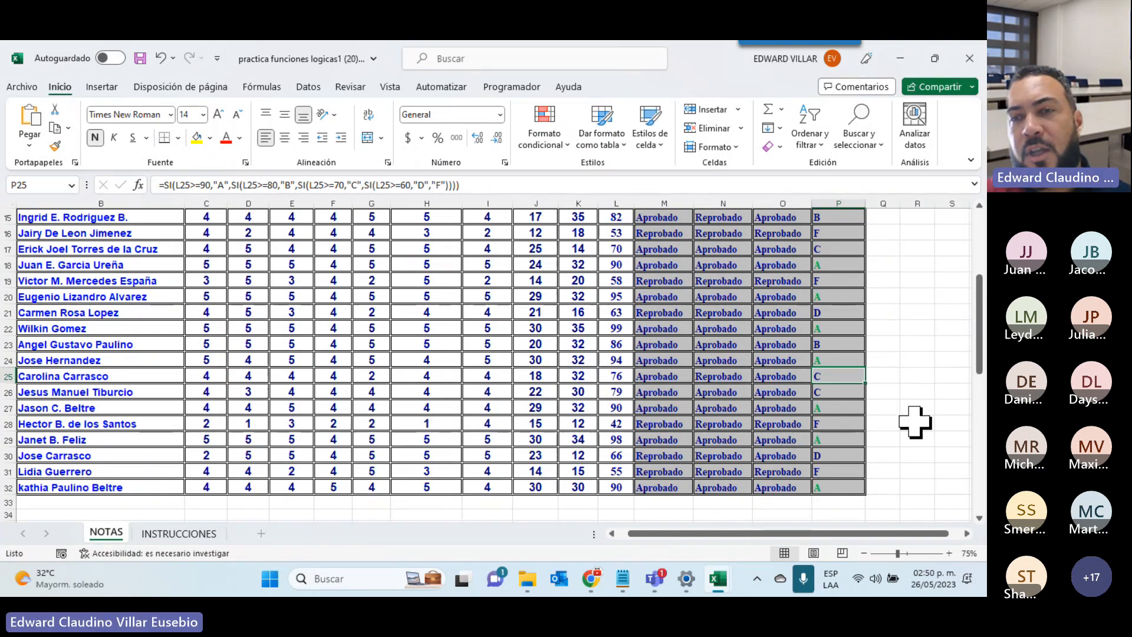
# - Overwrite the Nota final in L22 with 80 and check the grade colouring throughout the Indice column
pyautogui.click(853, 325)
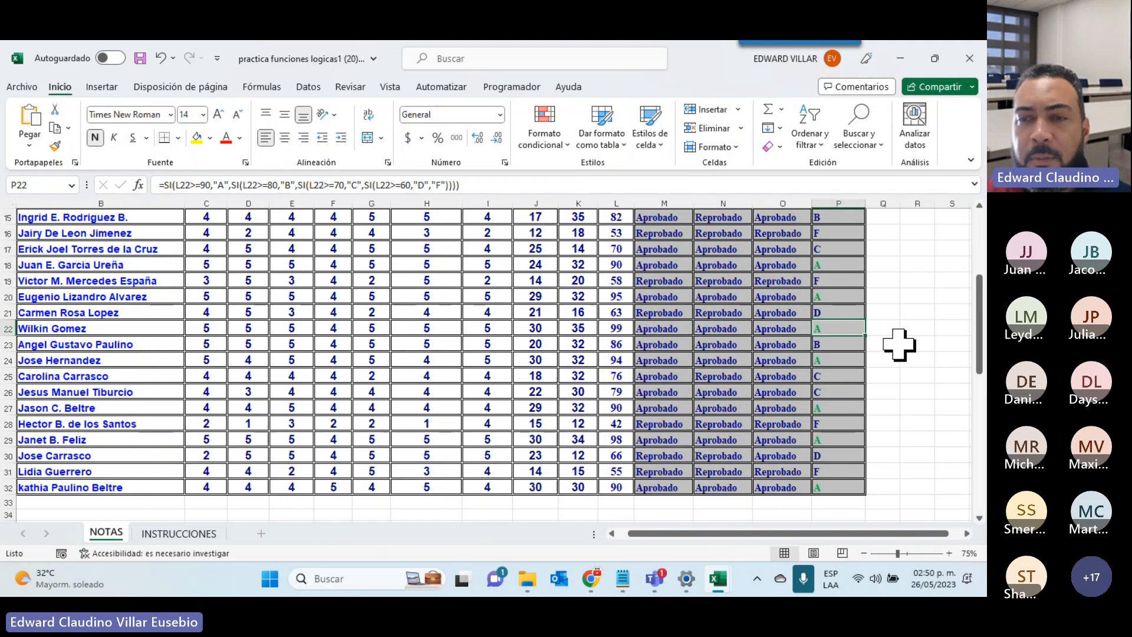
pyautogui.click(602, 326)
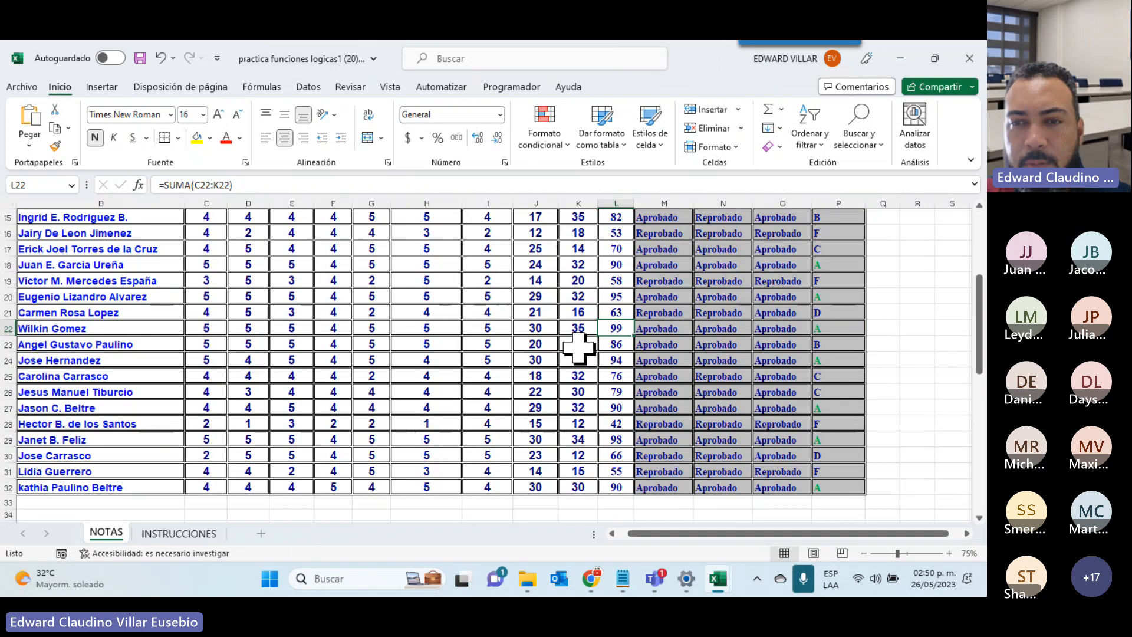
pyautogui.write('80')
pyautogui.press('Return')
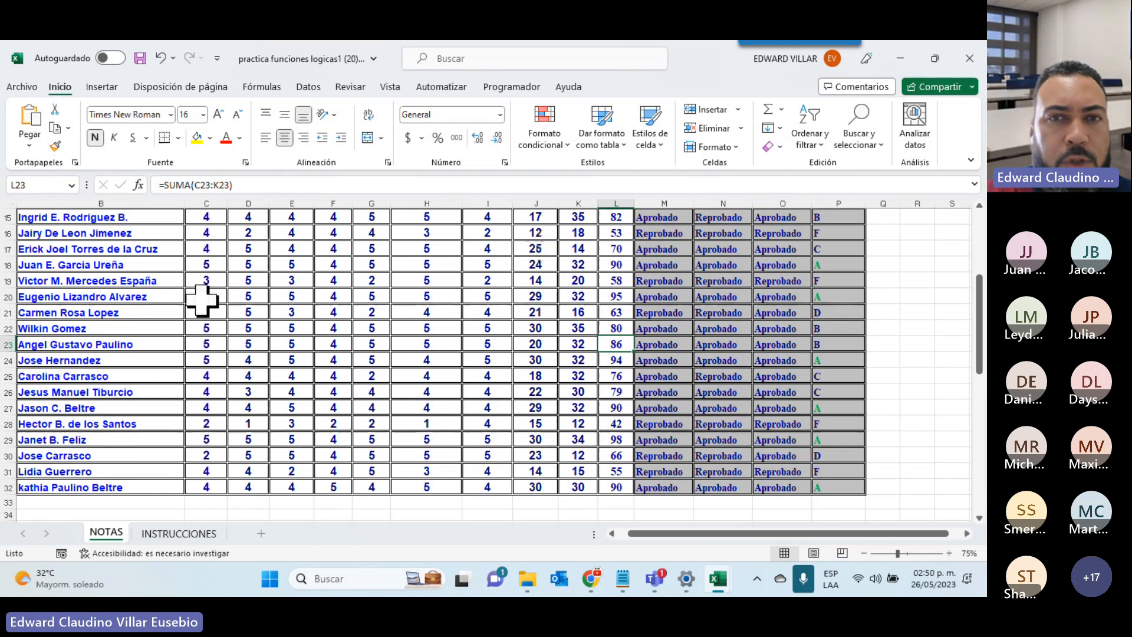
pyautogui.click(781, 407)
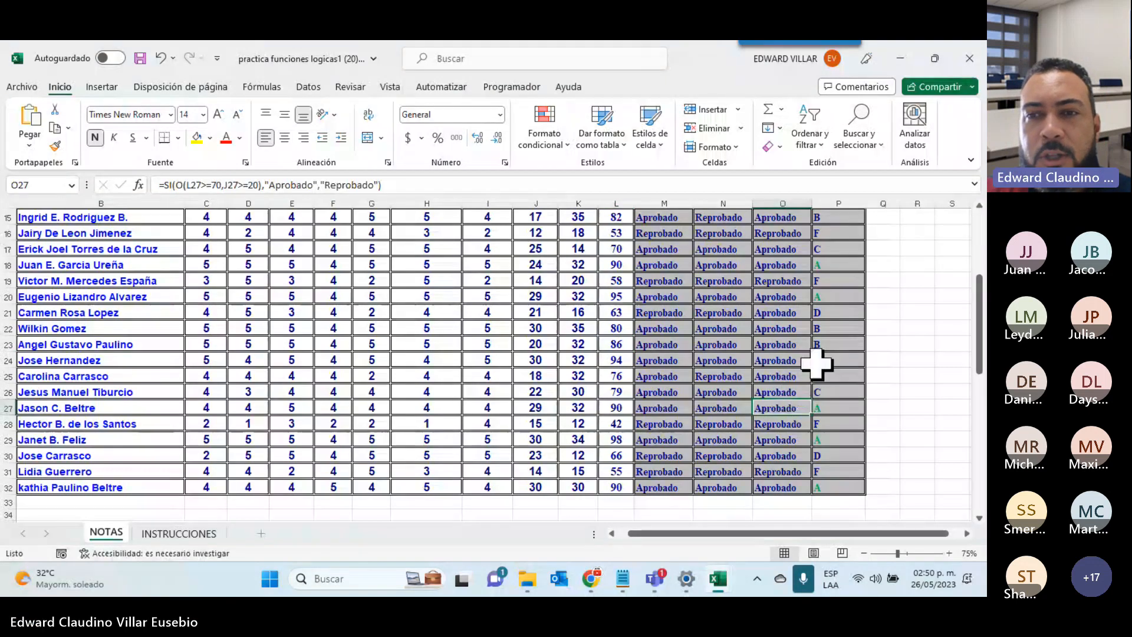
pyautogui.scroll(-2, 718, 496)
pyautogui.scroll(3, 715, 495)
pyautogui.scroll(3, 716, 495)
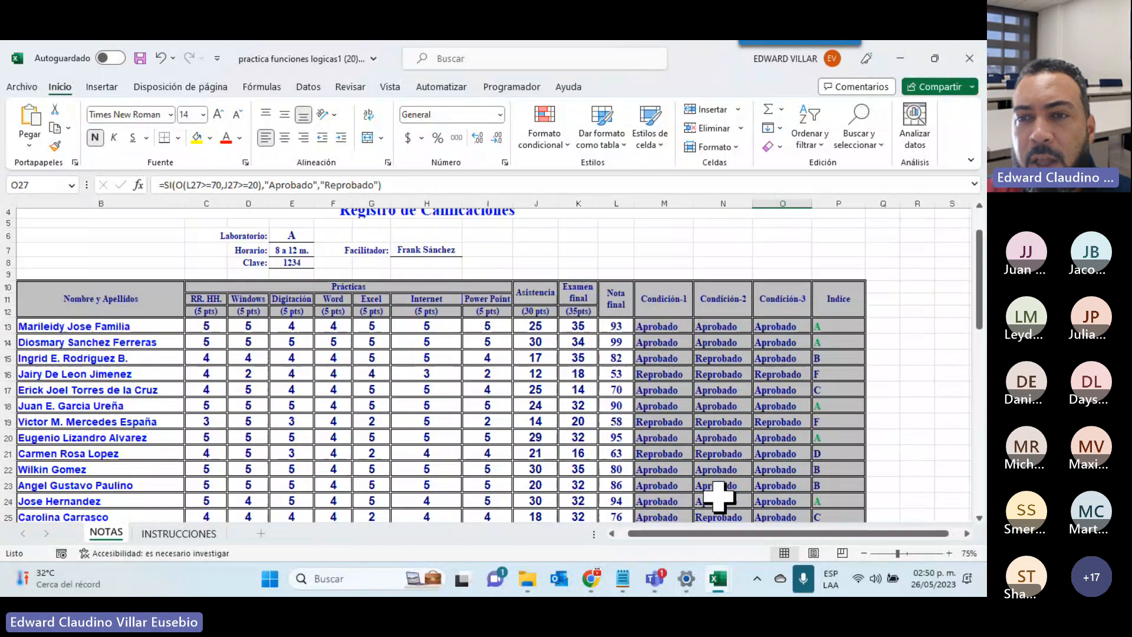
# - Switch to the Teams meeting, turn the camera off and back on, check the participants, and return to Excel
pyautogui.click(974, 76)
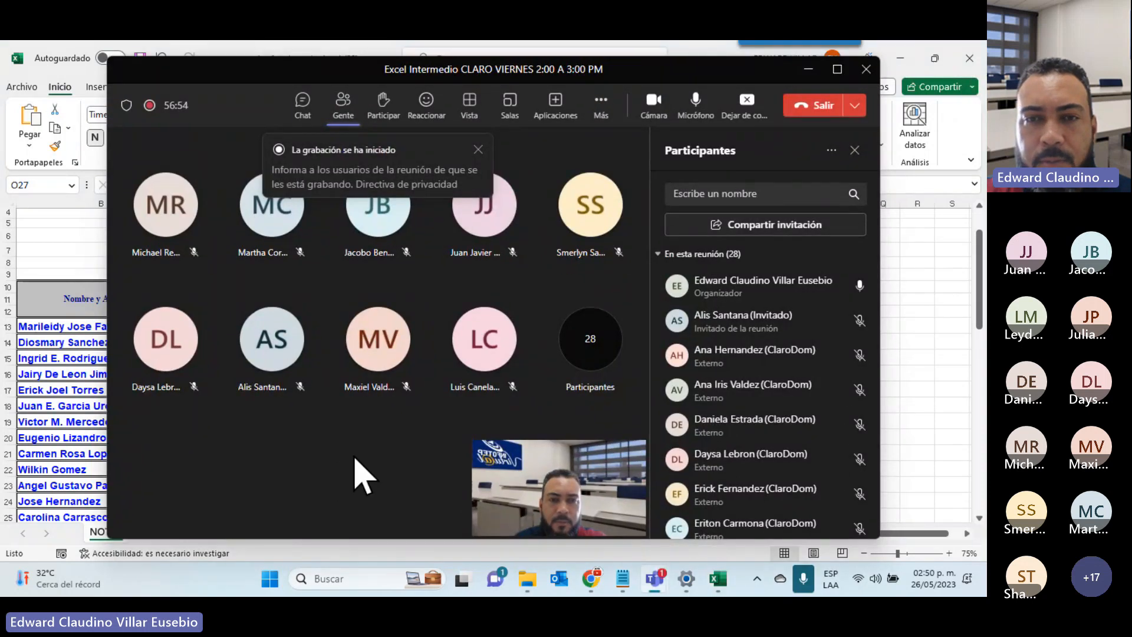
pyautogui.click(667, 107)
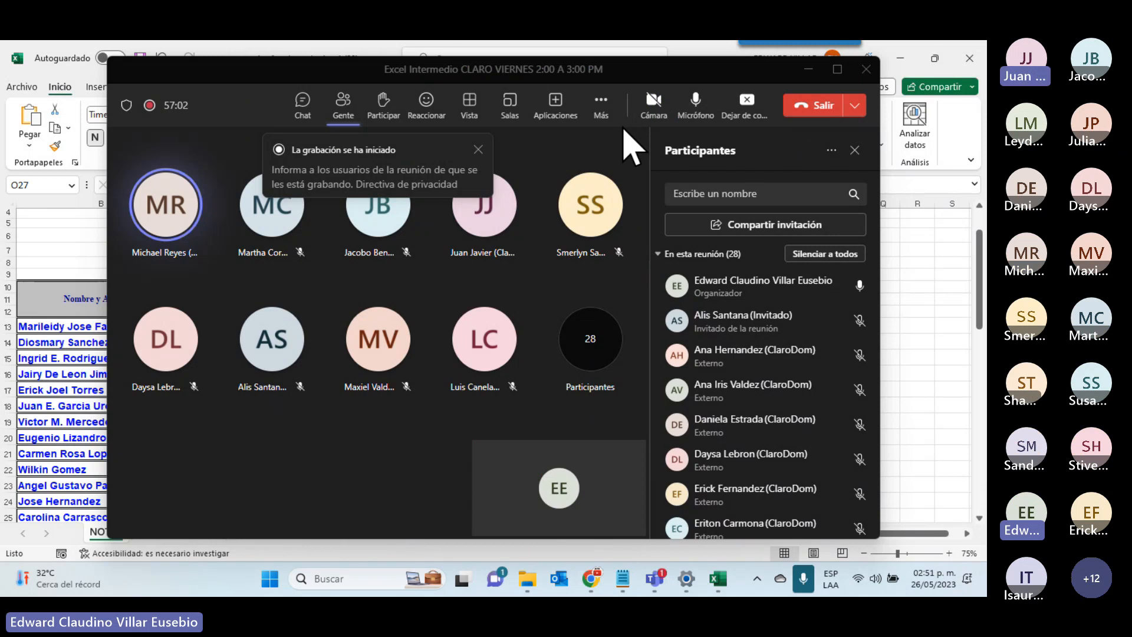
pyautogui.click(658, 115)
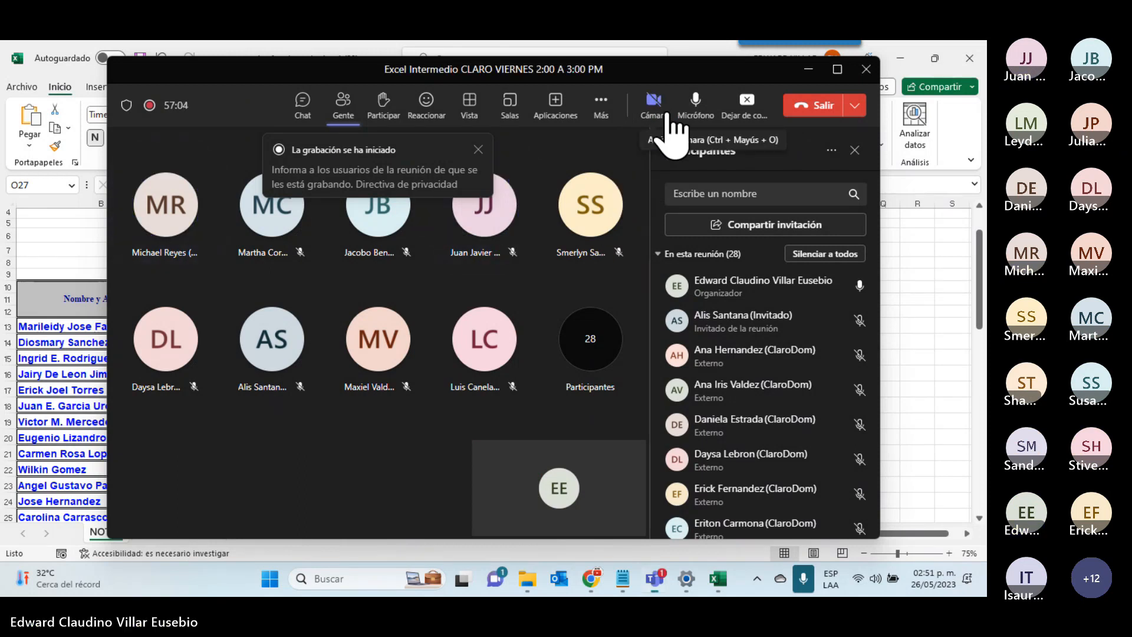
pyautogui.click(811, 69)
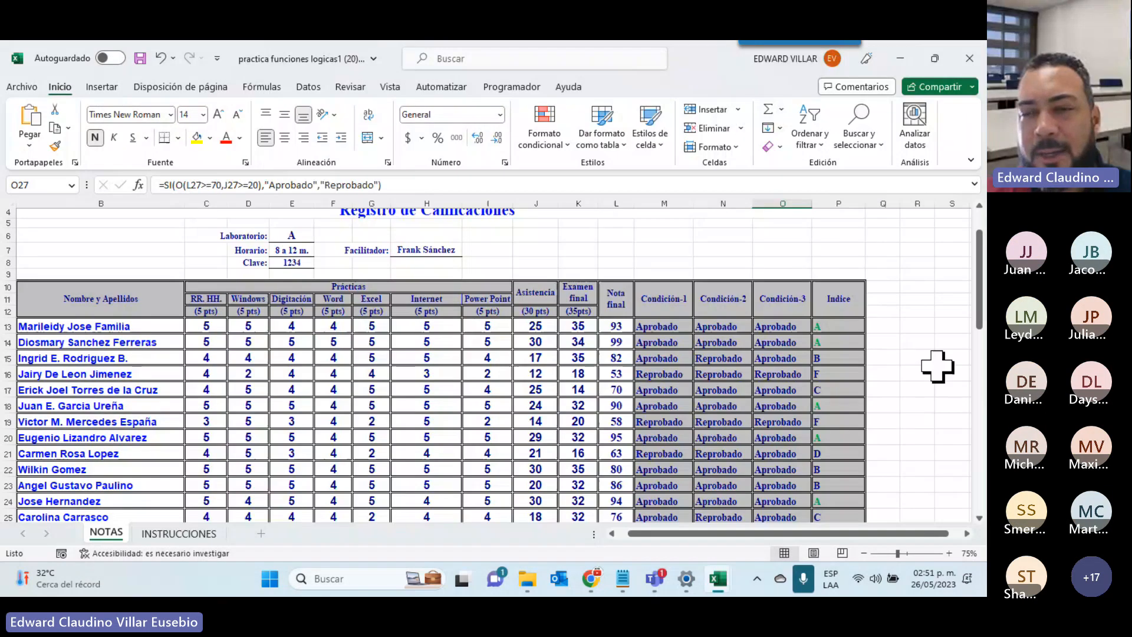
pyautogui.hotkey('alt', 'Tab')
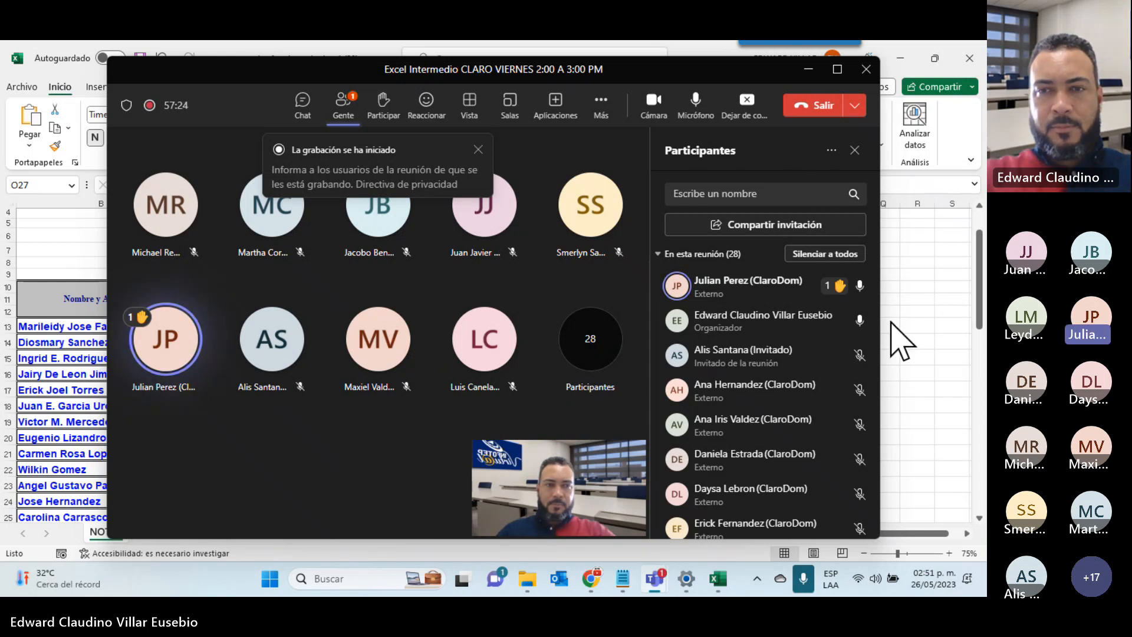
pyautogui.hotkey('alt', 'Tab')
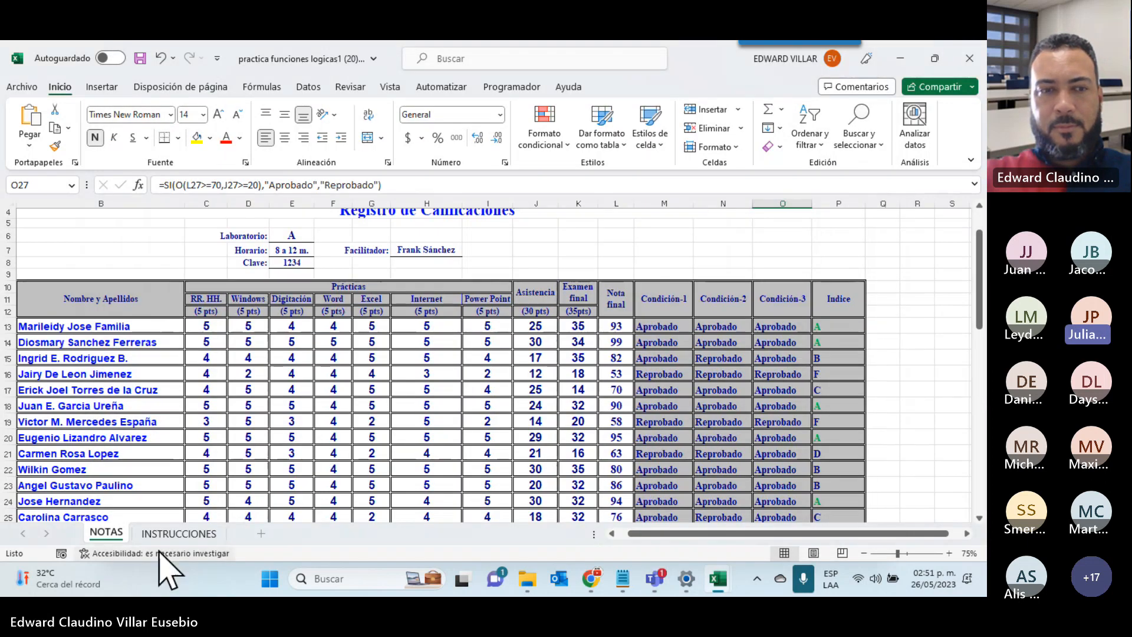
# - Review the nested SI formula in Notepad alongside the ÍNDICE task of the INSTRUCCIONES sheet, then minimize Notepad
pyautogui.click(177, 535)
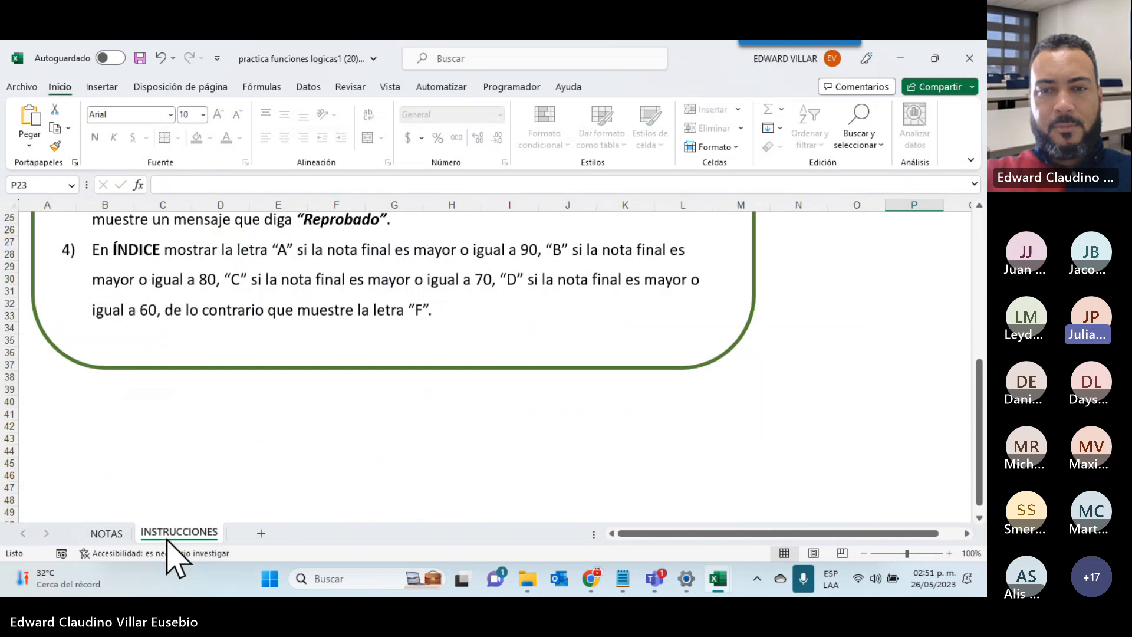
pyautogui.click(621, 579)
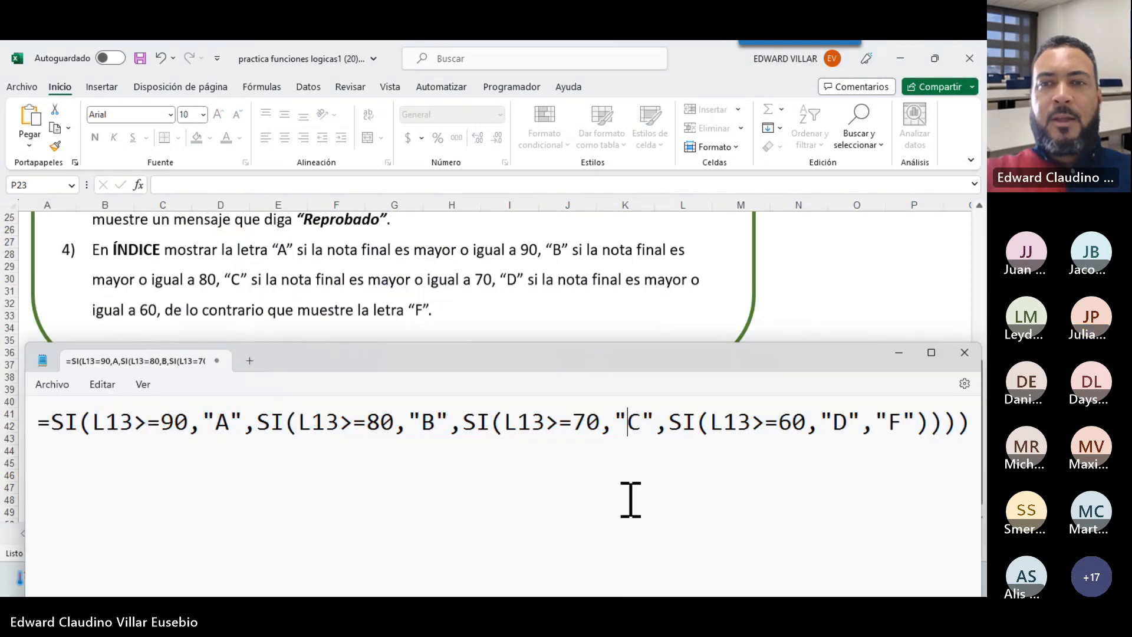
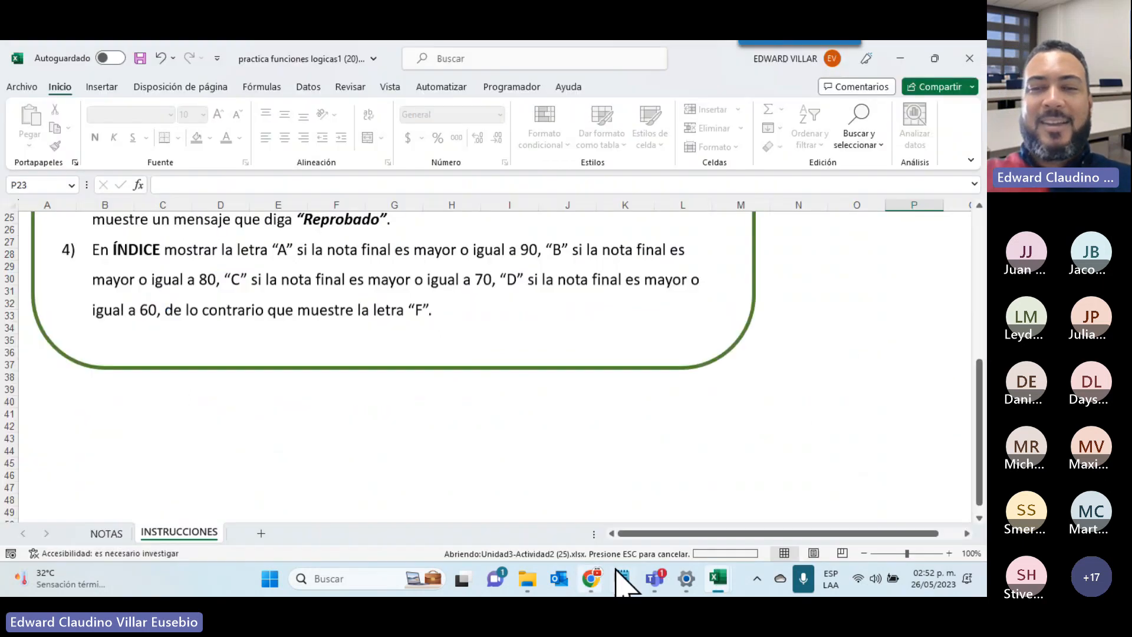
pyautogui.click(622, 580)
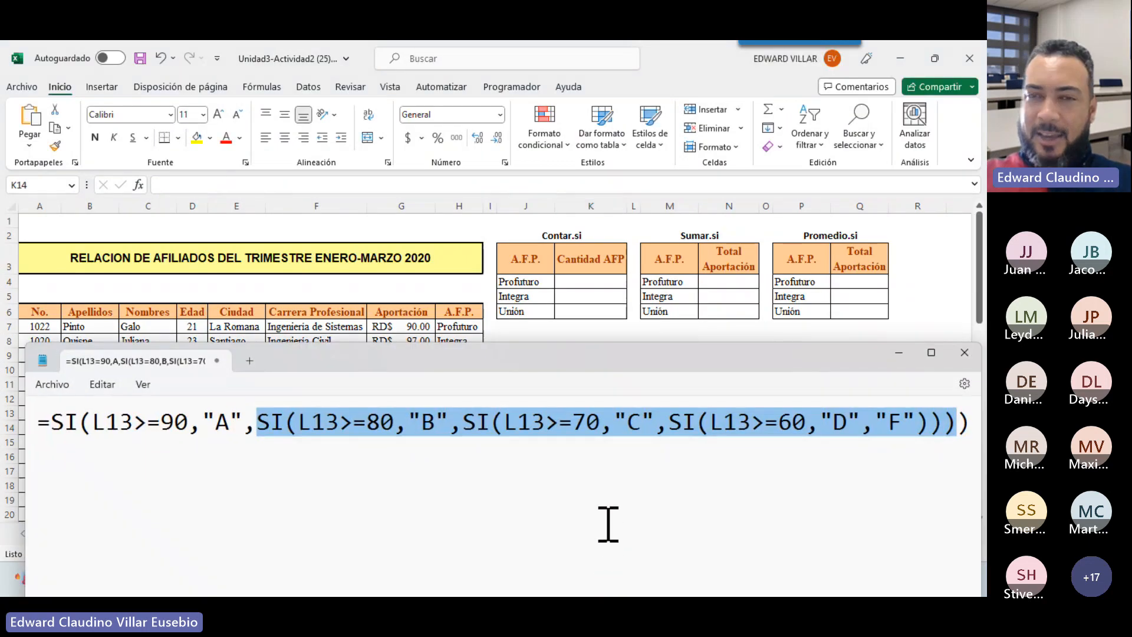
pyautogui.click(903, 354)
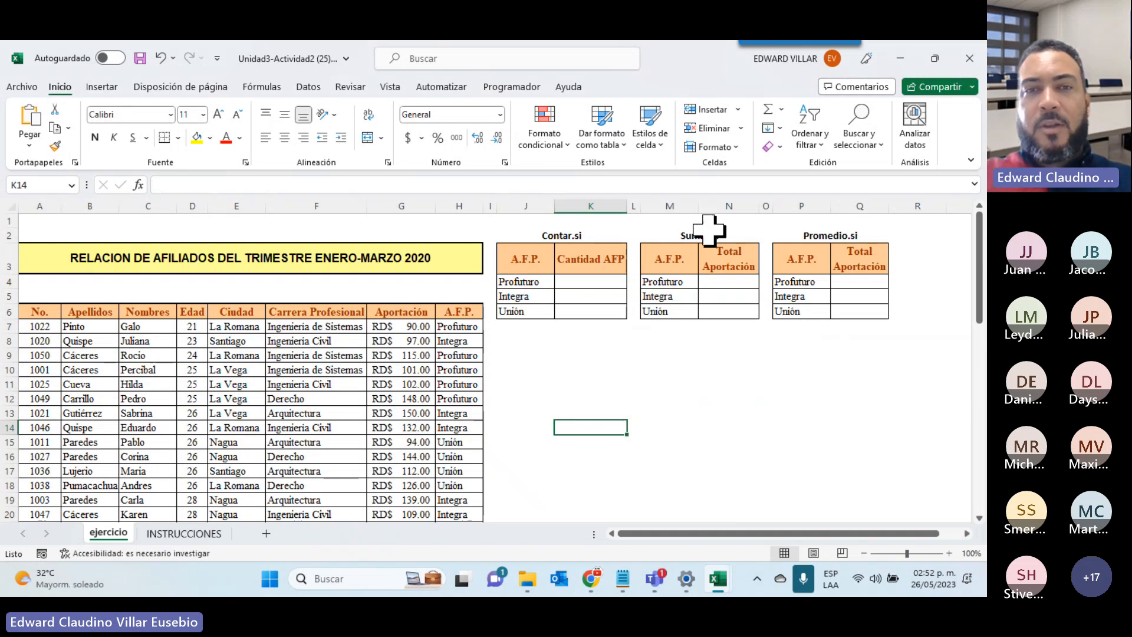
# - Look over the Contar.si, Sumar.si and Promedio.si table headings on the ejercicio sheet of Unidad3-Actividad2 (25).xlsx
pyautogui.click(542, 234)
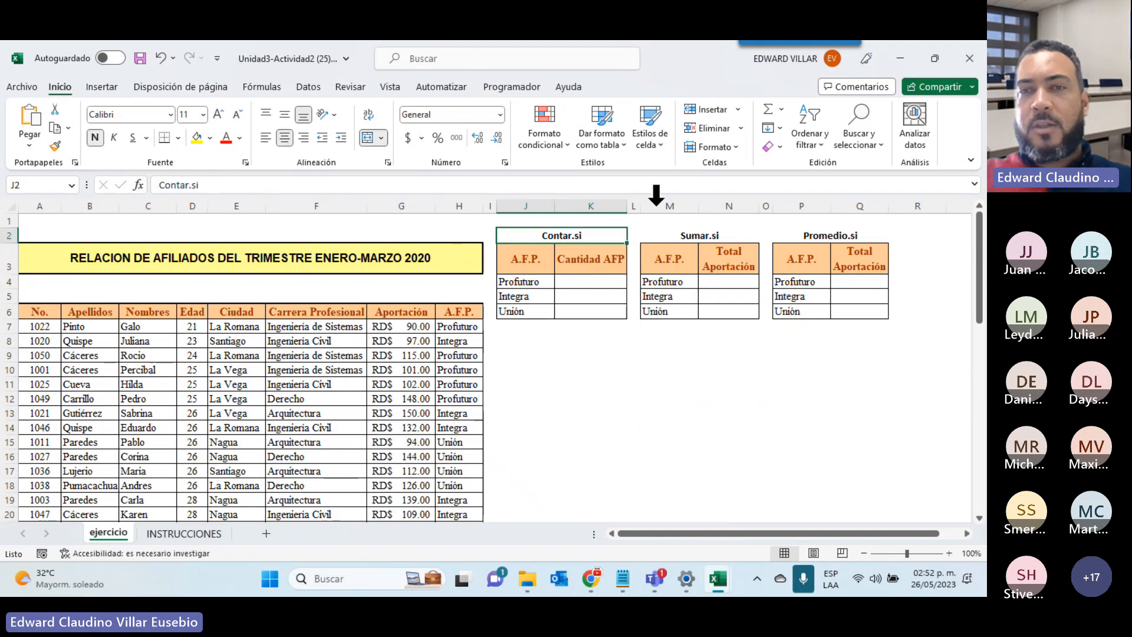
pyautogui.click(690, 235)
pyautogui.click(820, 235)
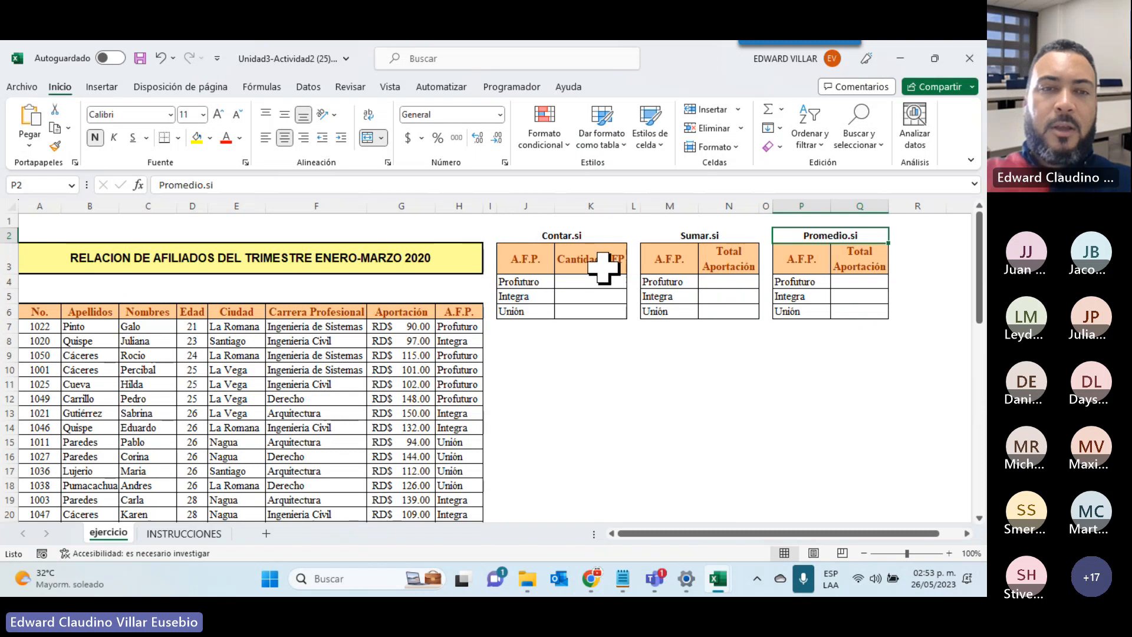
# - Check the tasks on the INSTRUCCIONES sheet and count the Profuturo affiliates in K4 with CONTAR.SI, using range H7:H56 and criterion J4
pyautogui.click(184, 533)
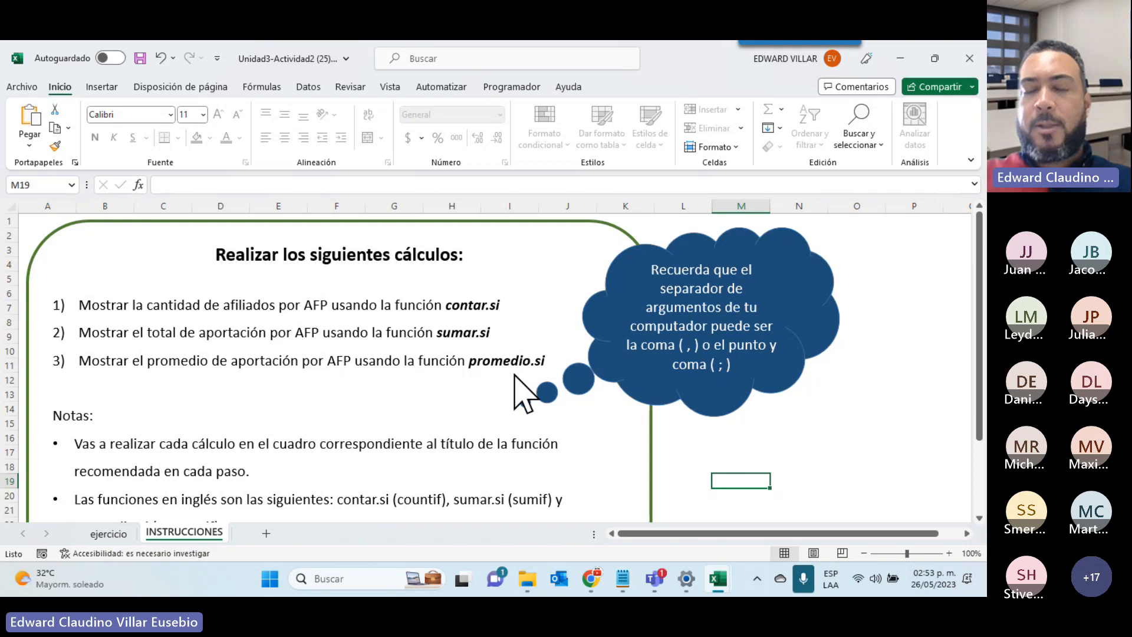
pyautogui.click(122, 532)
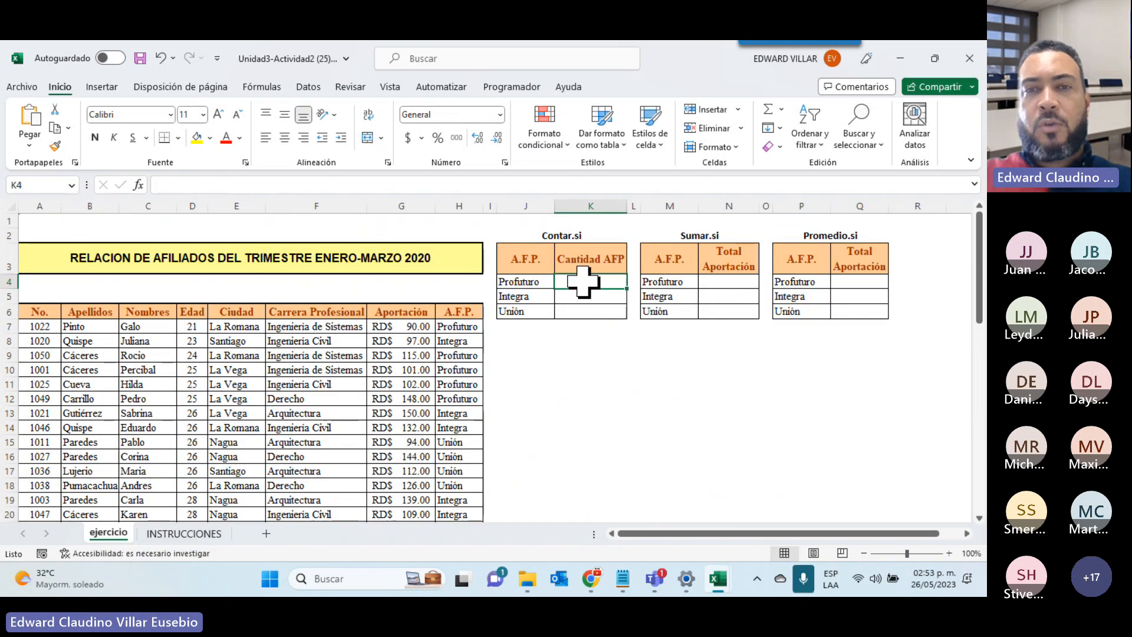
pyautogui.click(134, 184)
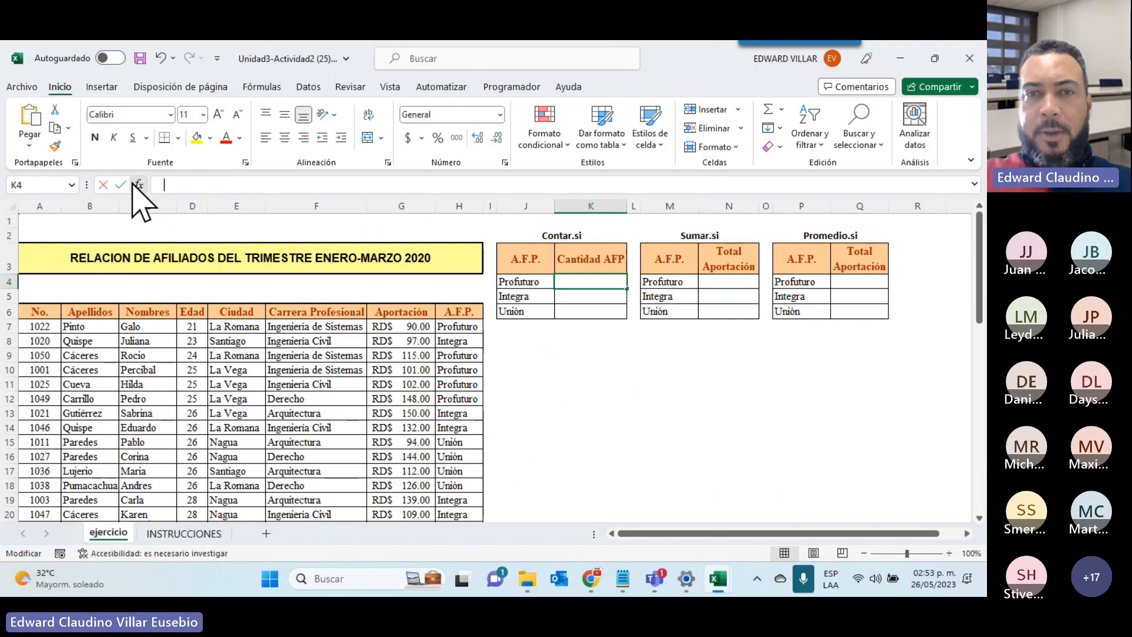
pyautogui.doubleClick(348, 170)
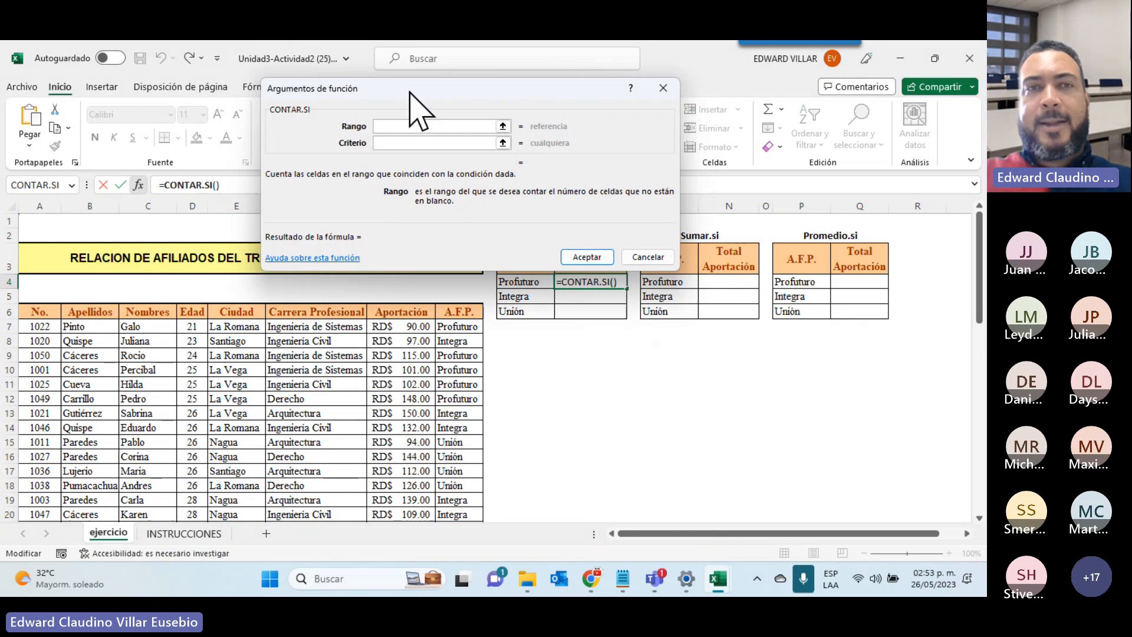
pyautogui.moveTo(411, 93); pyautogui.dragTo(672, 354)
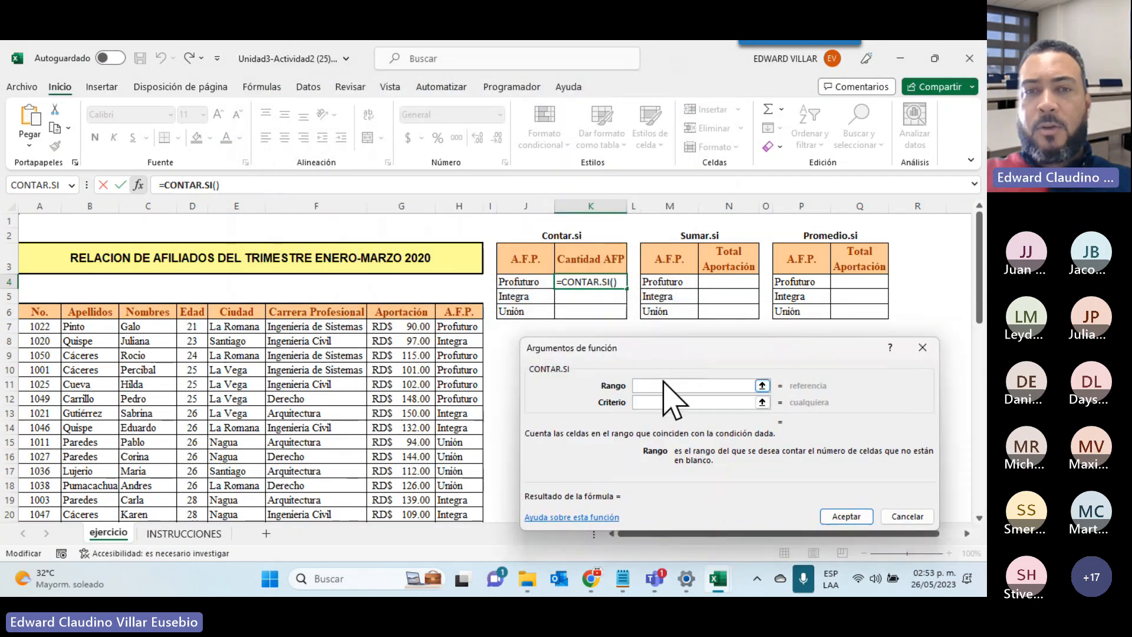
pyautogui.click(451, 326)
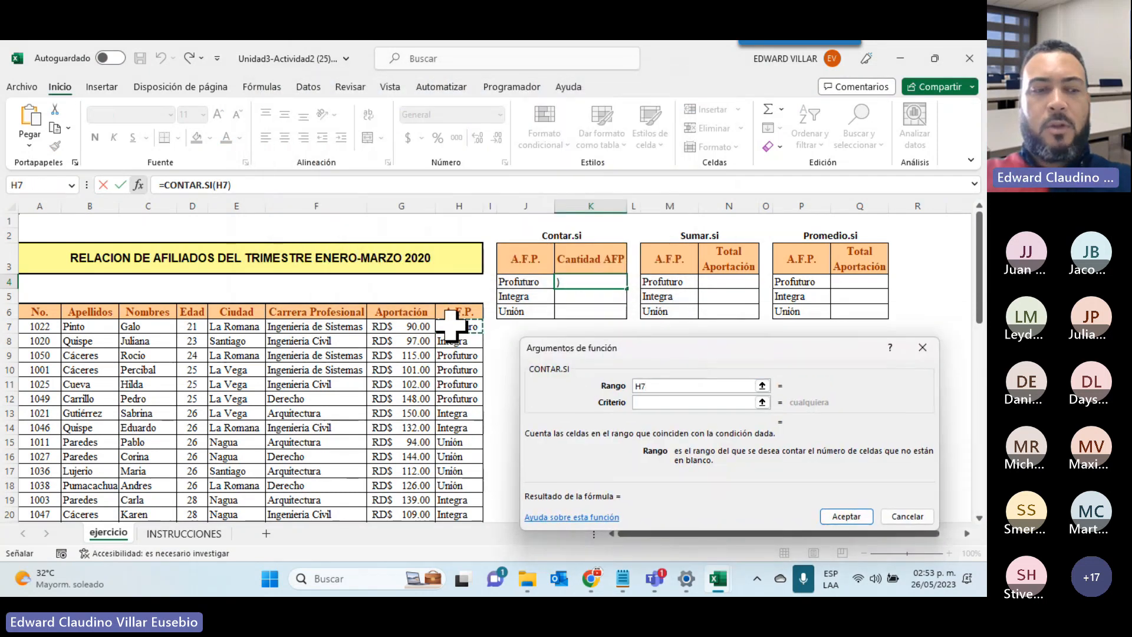
pyautogui.hotkey('ctrl', 'shift', 'Down')
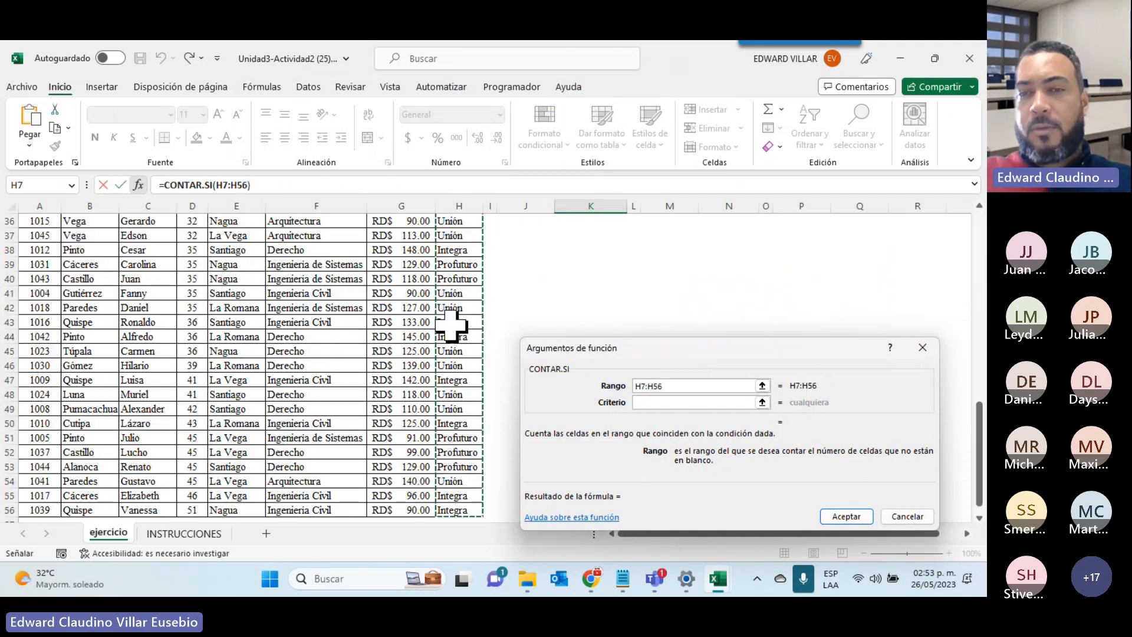
pyautogui.scroll(7, 499, 307)
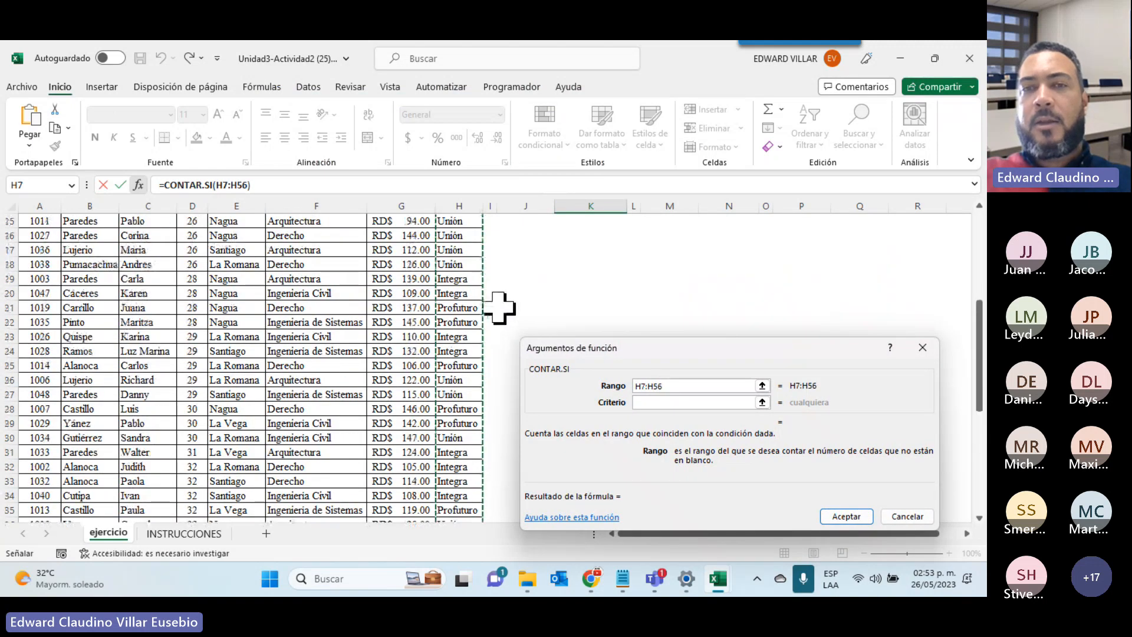
pyautogui.scroll(5, 498, 306)
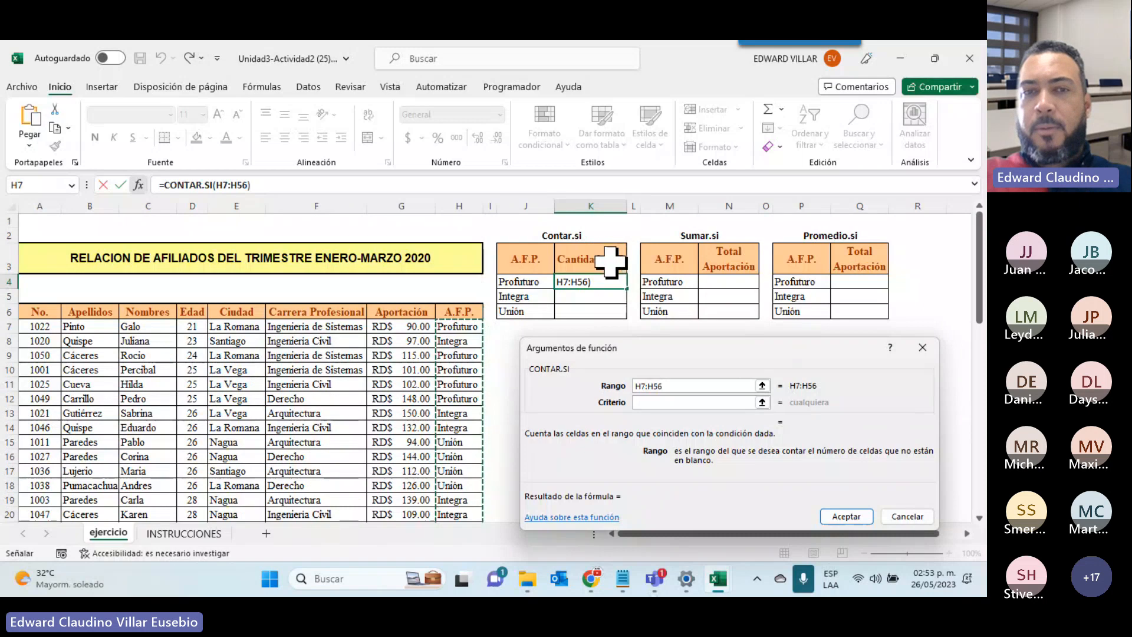
pyautogui.click(646, 404)
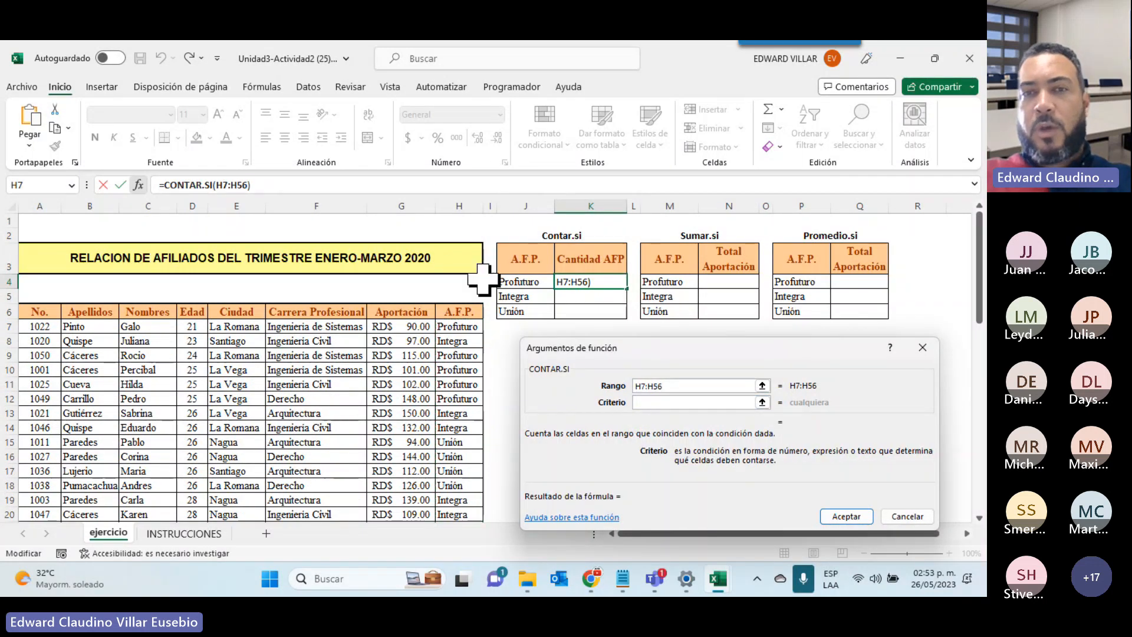
pyautogui.click(514, 282)
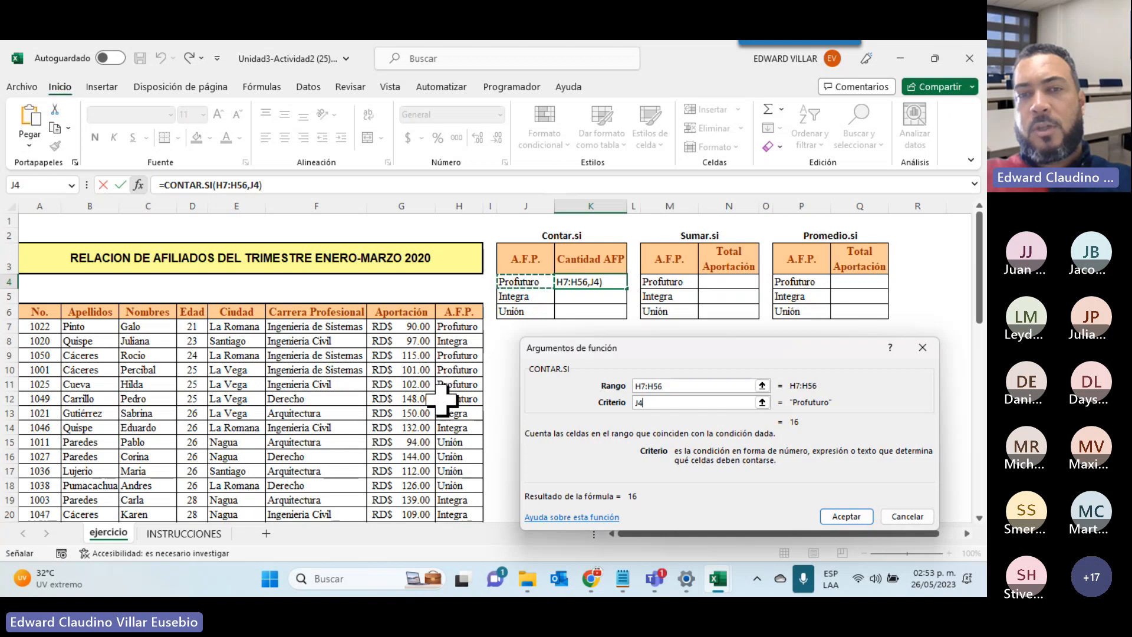
pyautogui.click(840, 514)
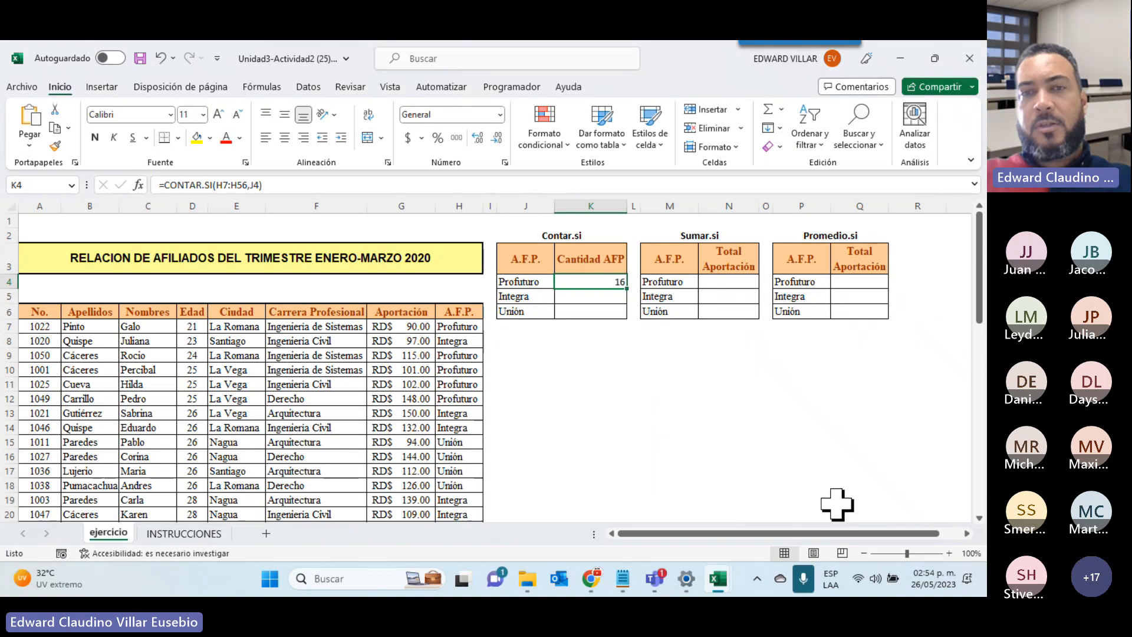
# - Count the Unión affiliates in K6 with CONTAR.SI, using range H7:H56 and J6 as the criterion
pyautogui.click(589, 310)
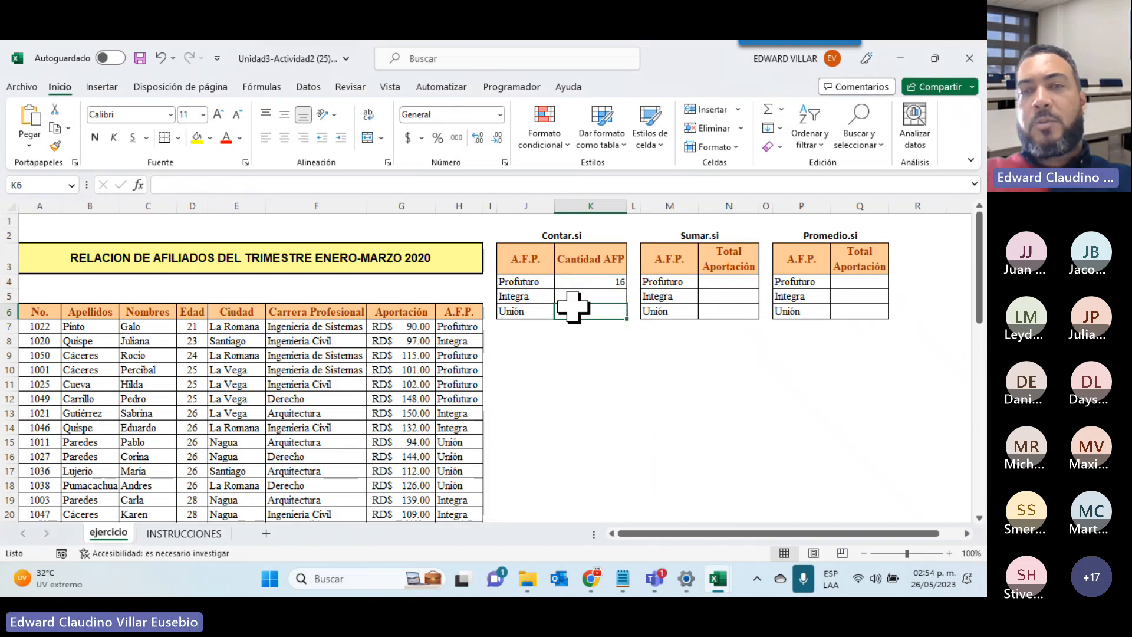
pyautogui.click(510, 312)
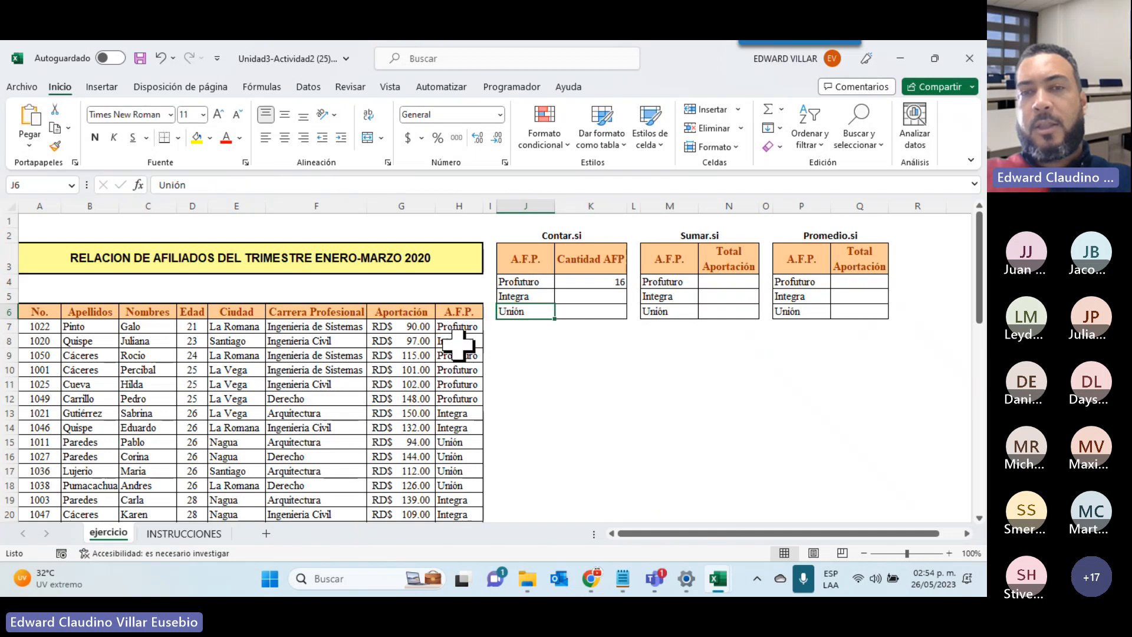
pyautogui.click(599, 307)
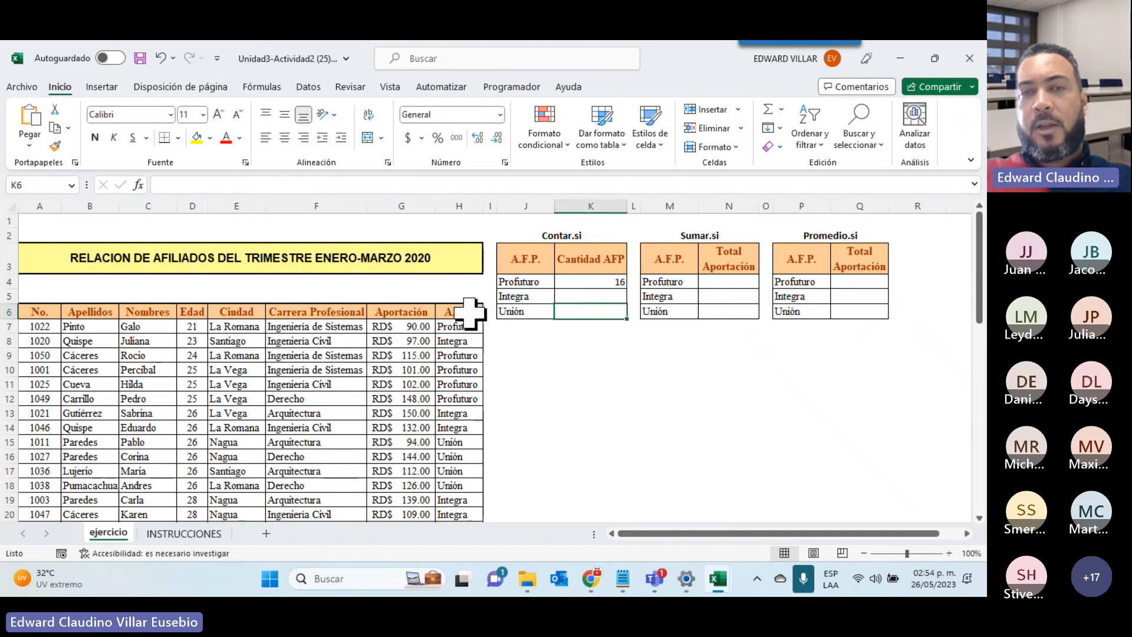
pyautogui.click(138, 185)
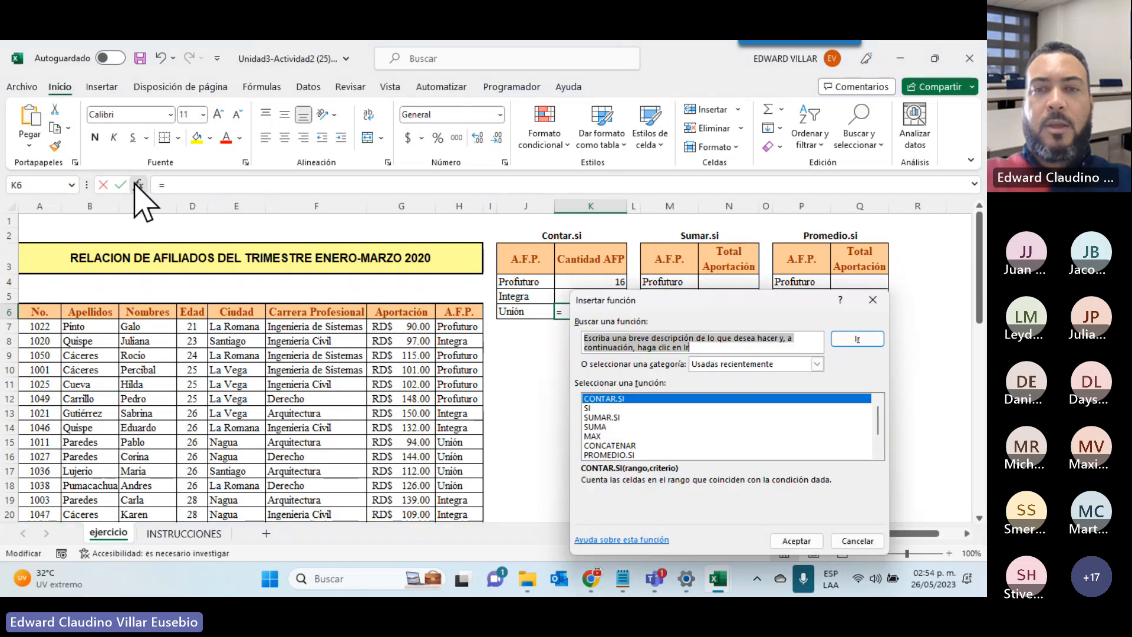
pyautogui.click(802, 538)
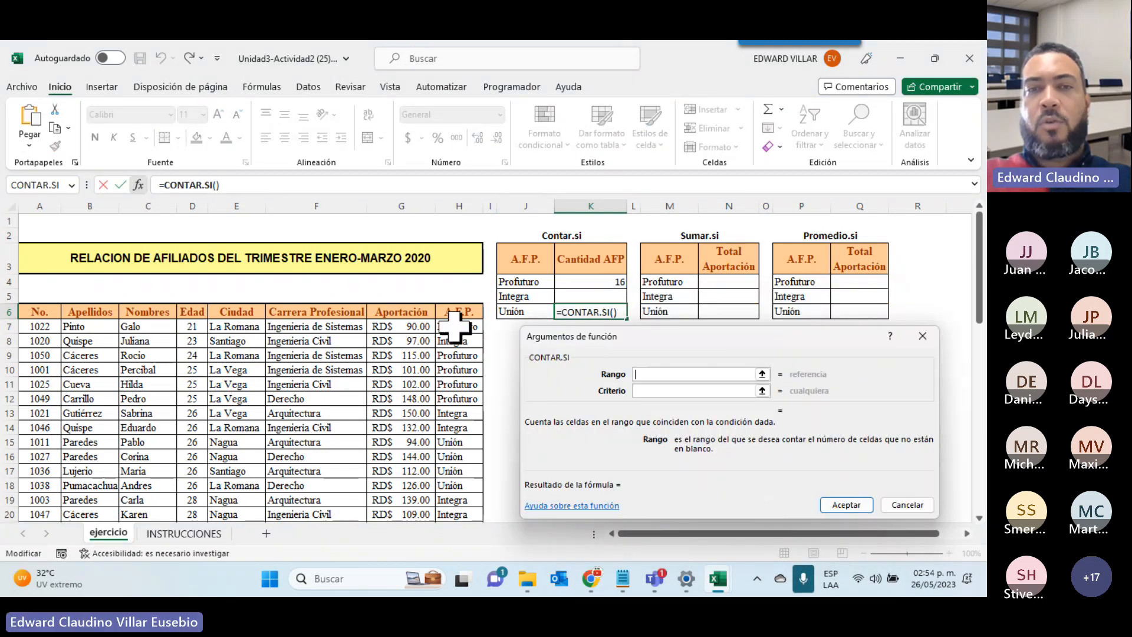
pyautogui.click(456, 326)
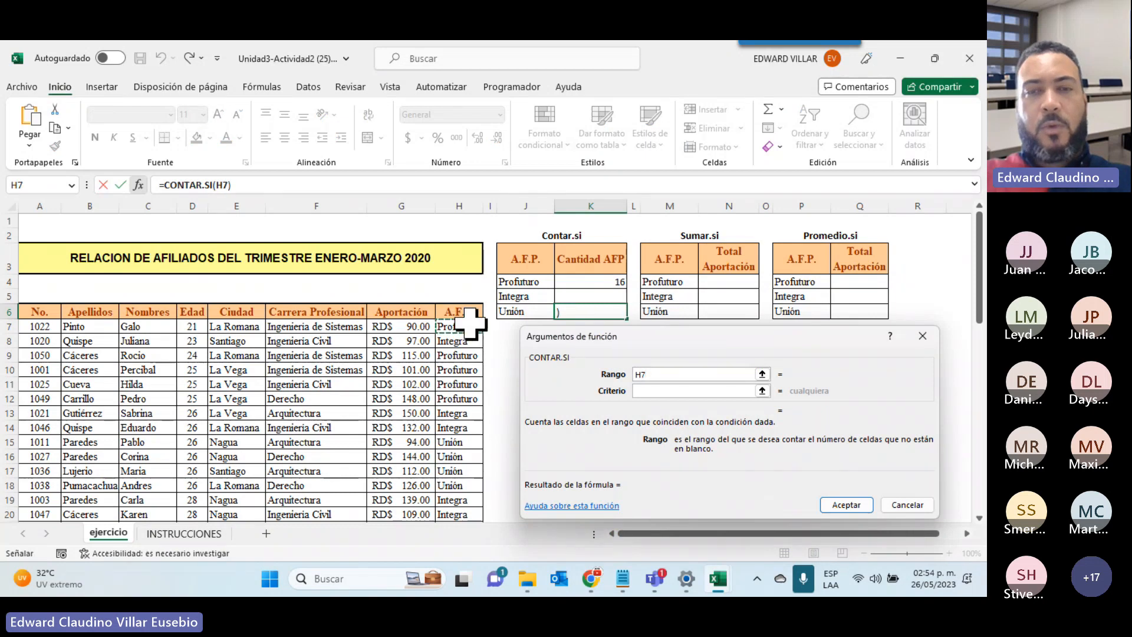
pyautogui.hotkey('ctrl', 'shift', 'Down')
pyautogui.click(672, 391)
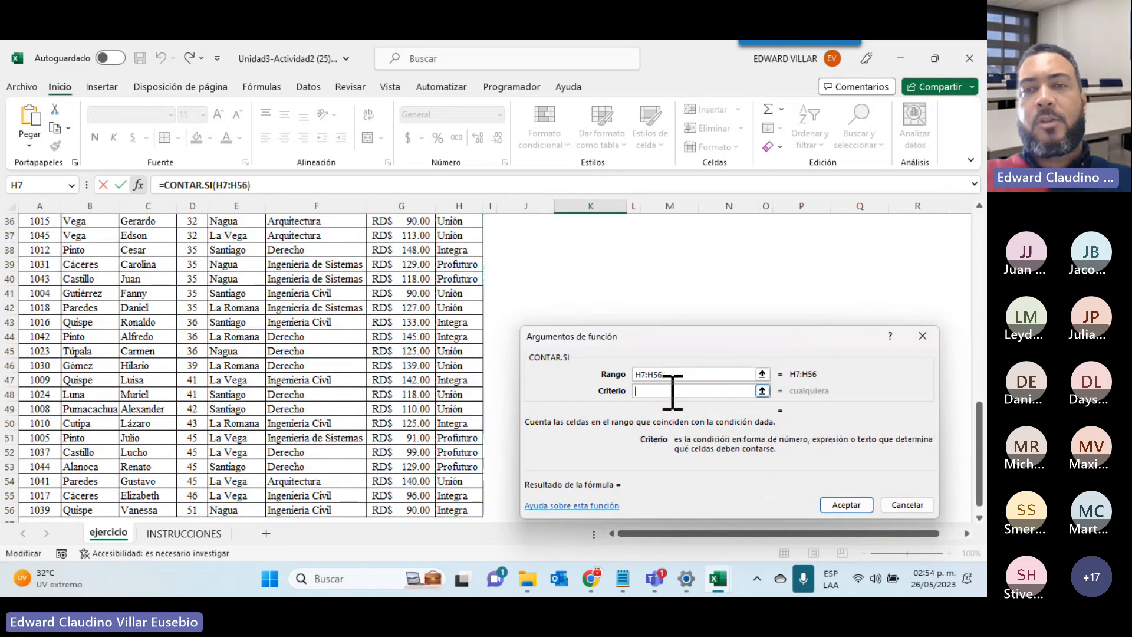
pyautogui.scroll(12, 673, 391)
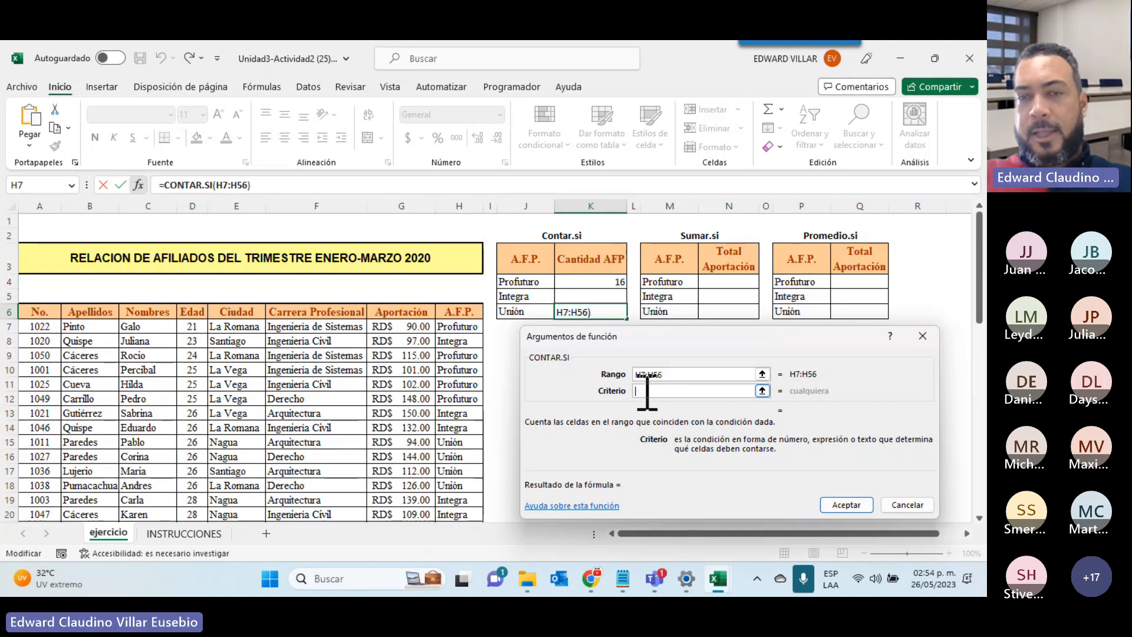
pyautogui.click(514, 310)
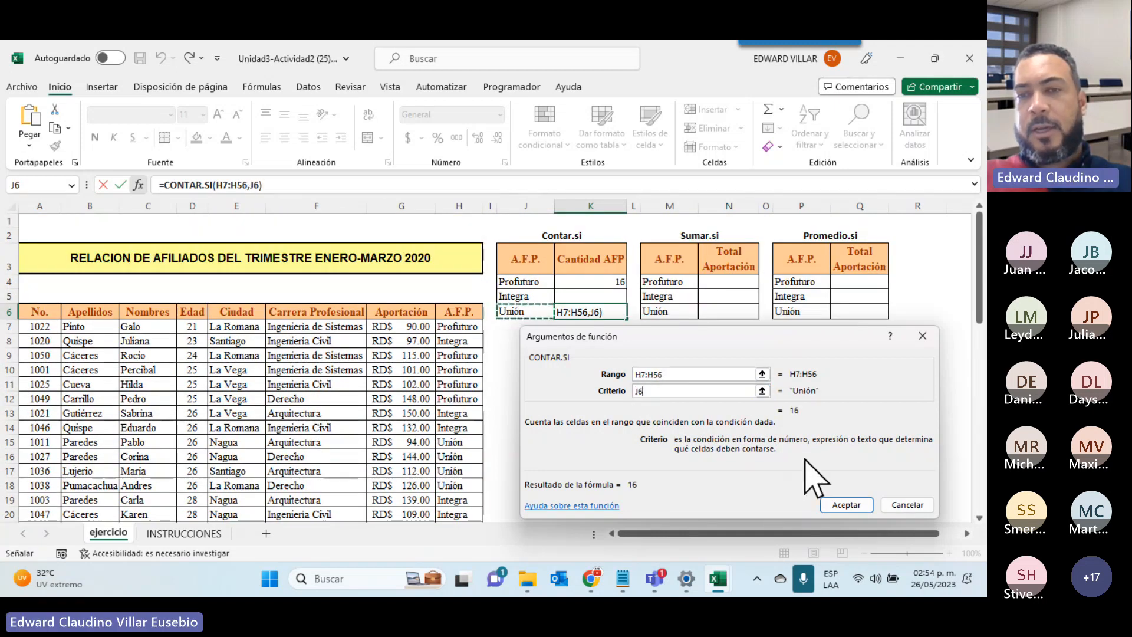
pyautogui.click(852, 506)
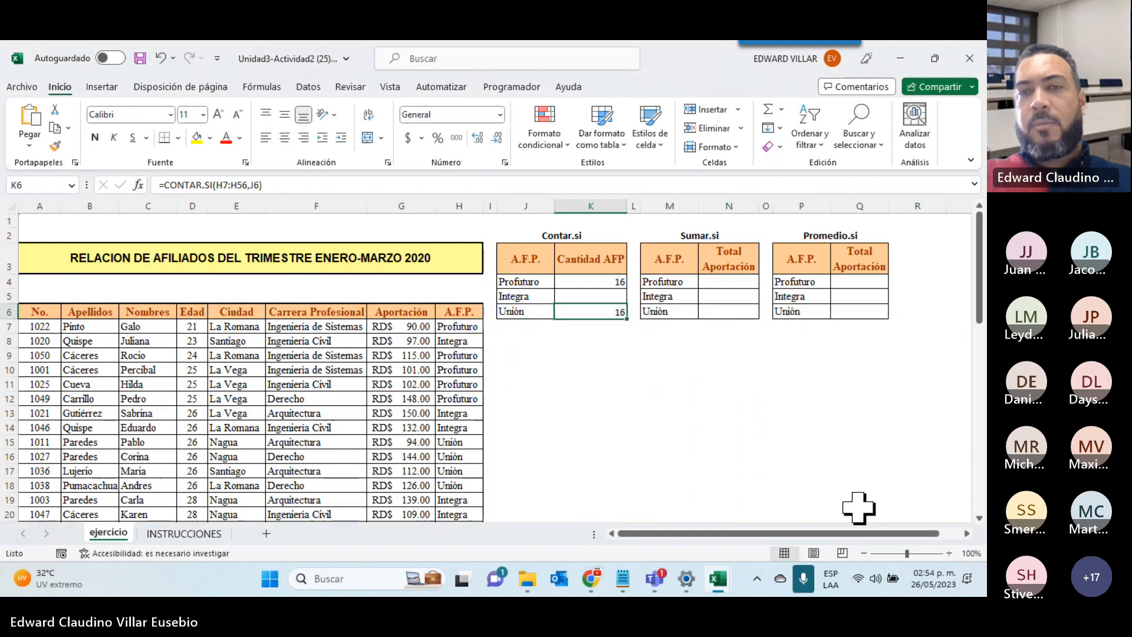
# - Change the A.F.P. entry in H16 to Union without the accent to test its effect on the count
pyautogui.click(454, 457)
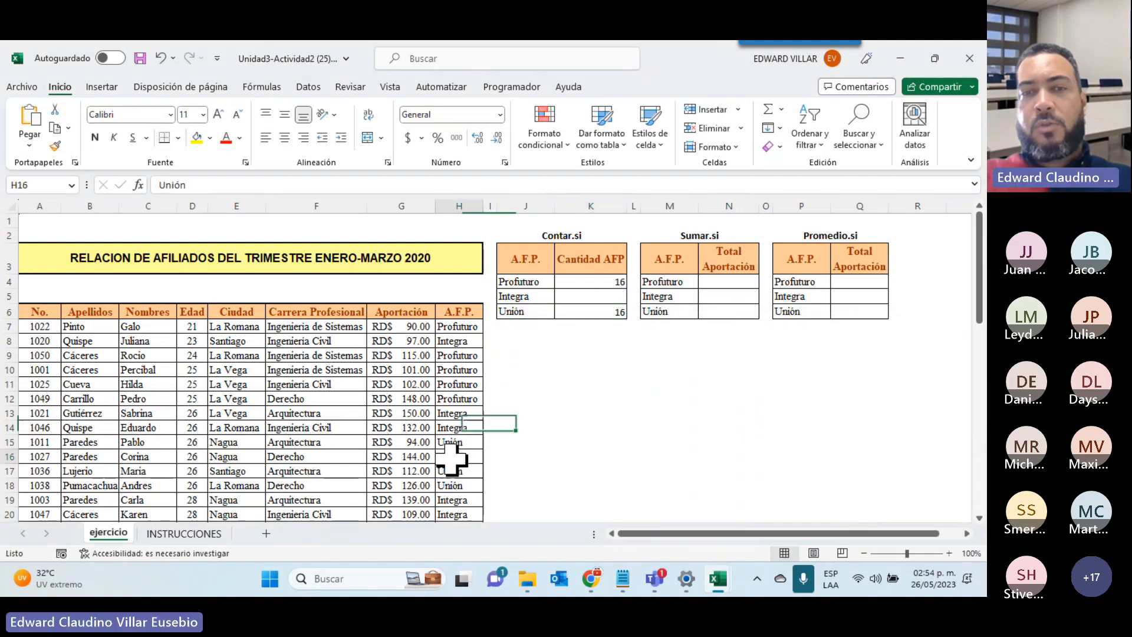
pyautogui.click(179, 184)
pyautogui.press('BackSpace')
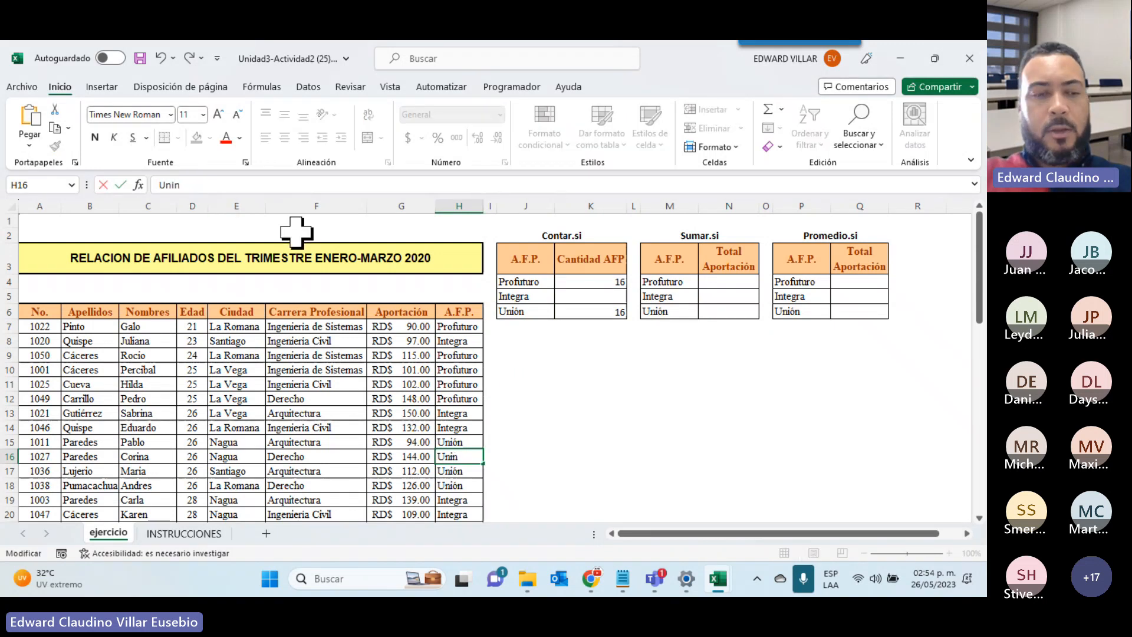
pyautogui.write('o')
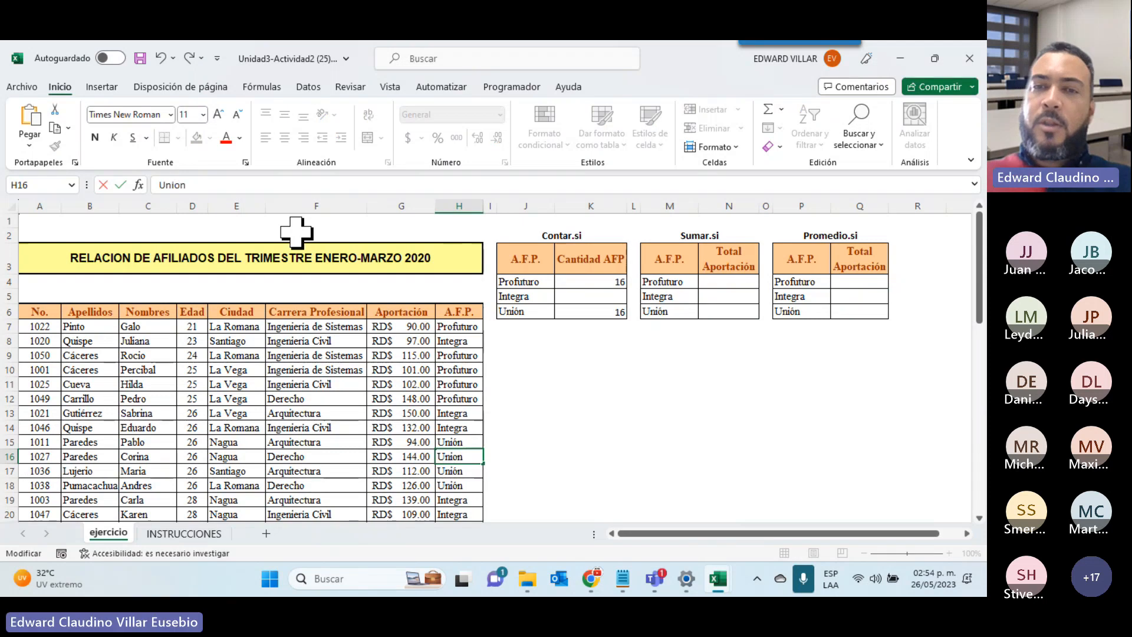
pyautogui.press('Return')
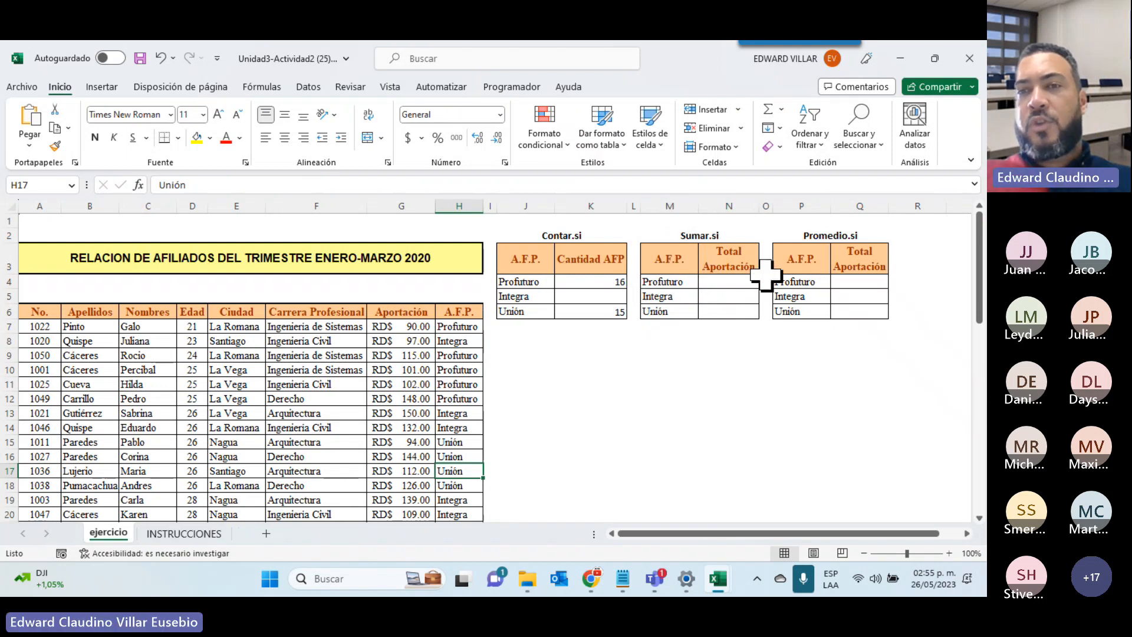
# - Start a SUMAR.SI formula in N4 for the Profuturo contributions, with H7:H56 as the Rango
pyautogui.click(731, 283)
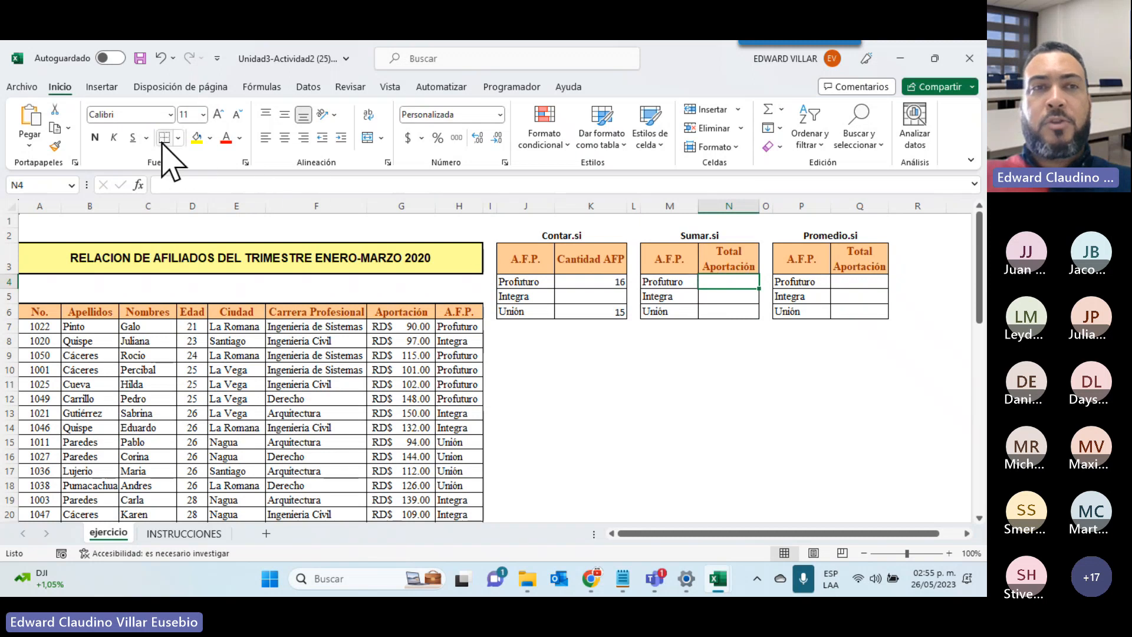
pyautogui.click(138, 185)
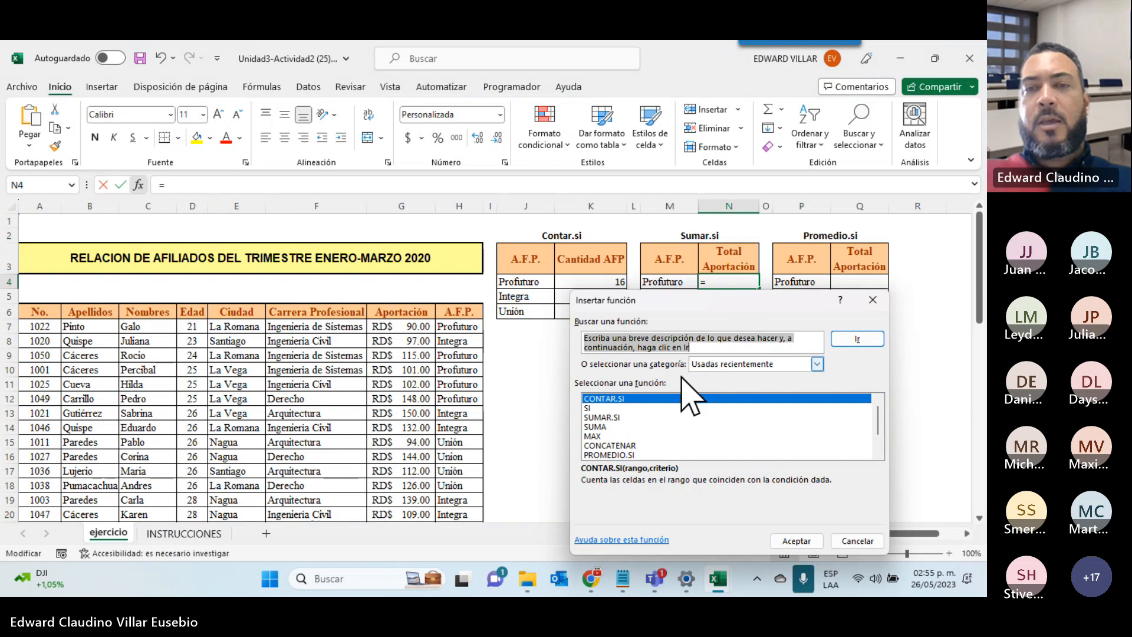
pyautogui.doubleClick(615, 418)
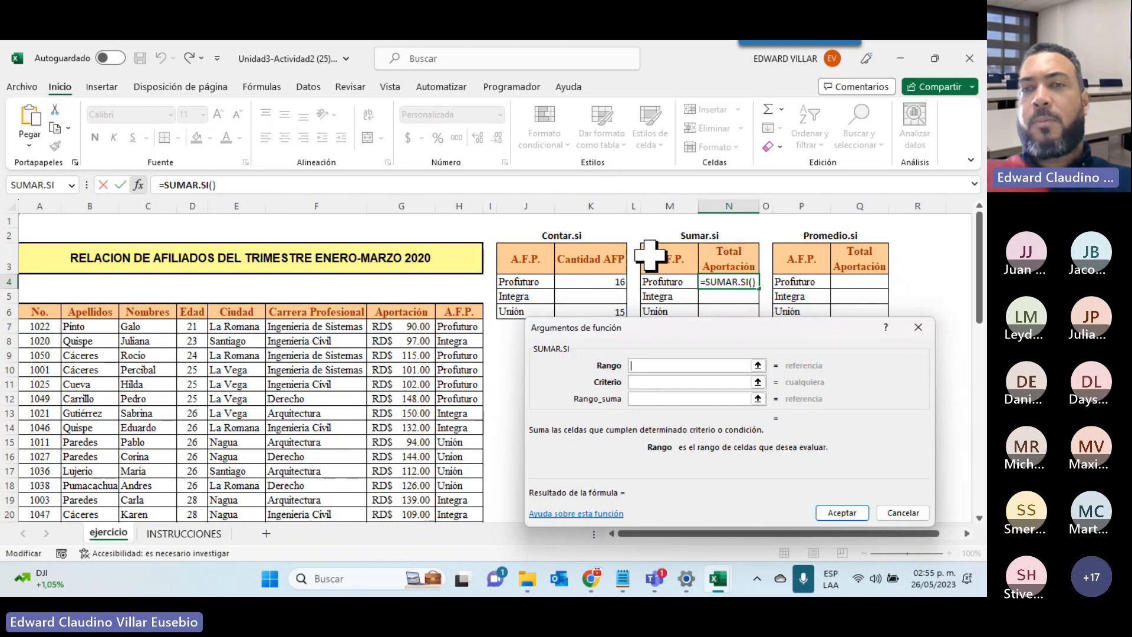
pyautogui.click(455, 326)
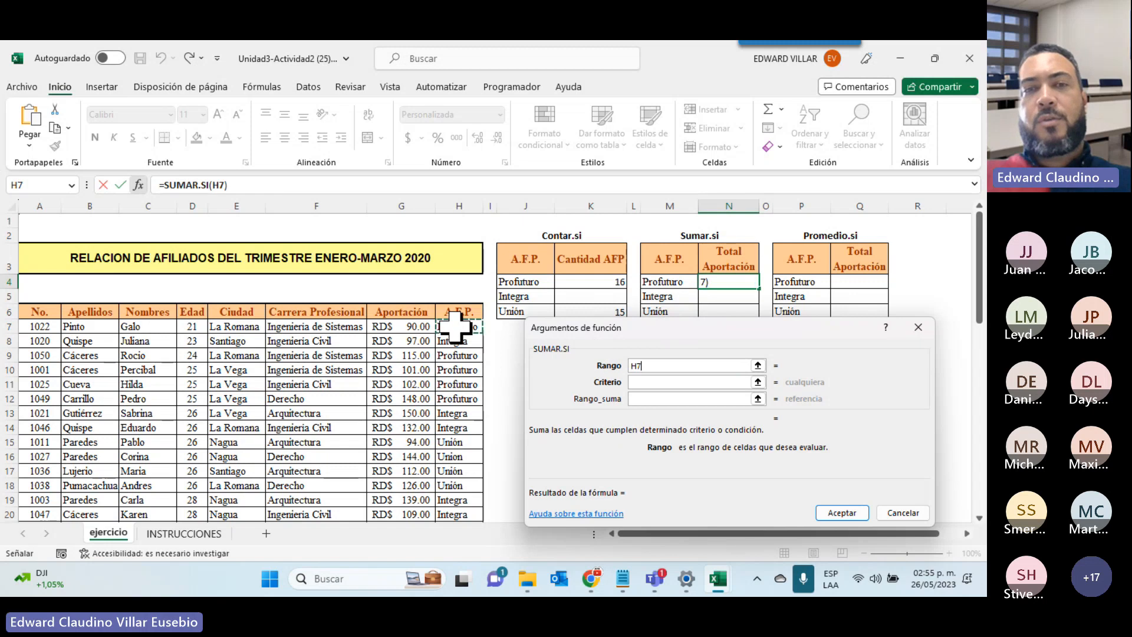
pyautogui.scroll(-15, 446, 374)
pyautogui.keyDown('shift'); pyautogui.click(447, 377); pyautogui.keyUp('shift')
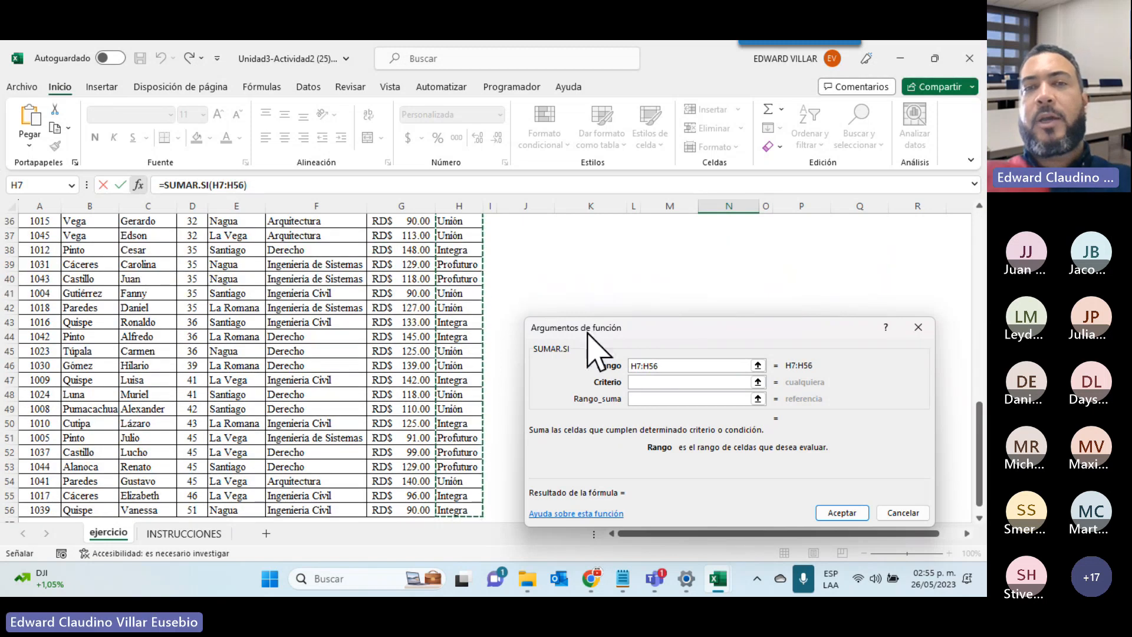
pyautogui.scroll(13, 420, 383)
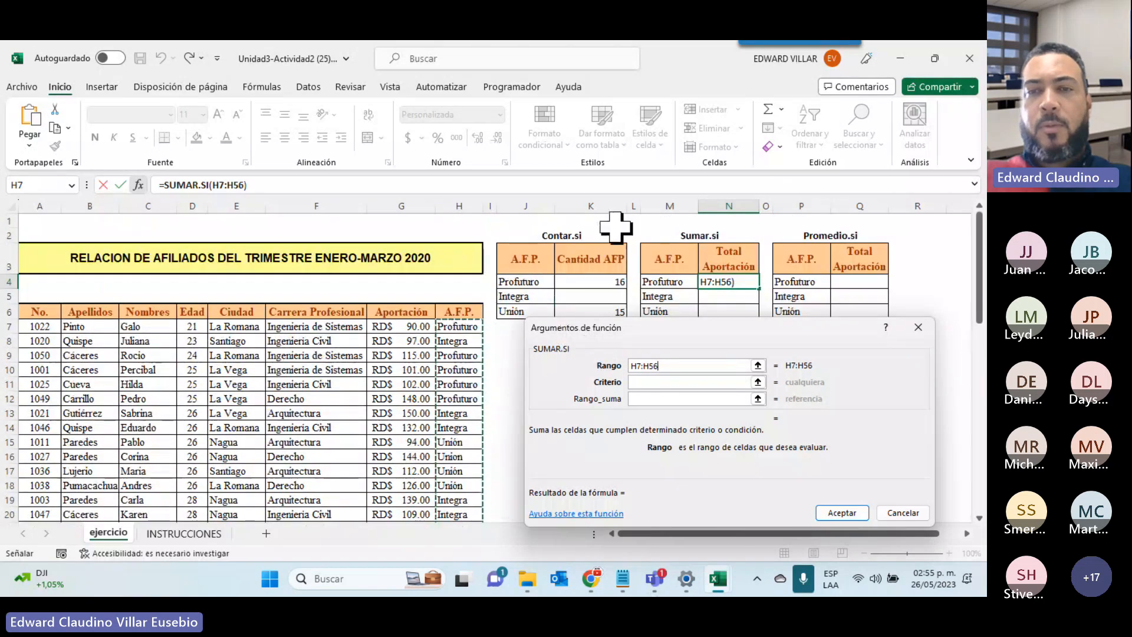
# - Complete the N4 SUMAR.SI formula with M4 as the Criterio and G7:G56 as the Rango_suma
pyautogui.click(700, 383)
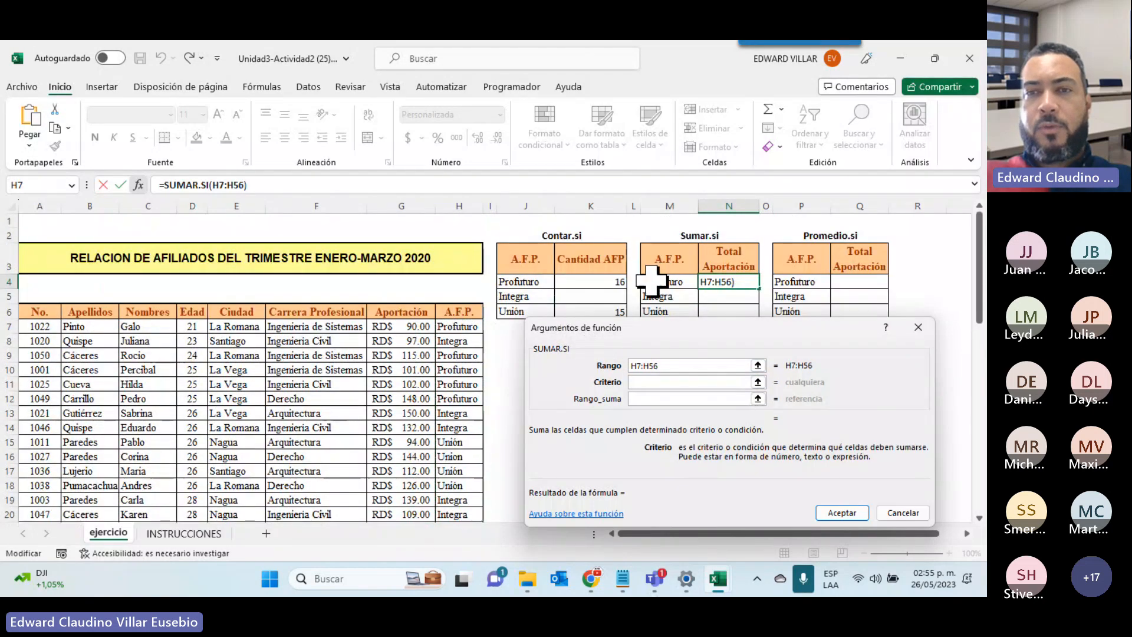
pyautogui.click(654, 281)
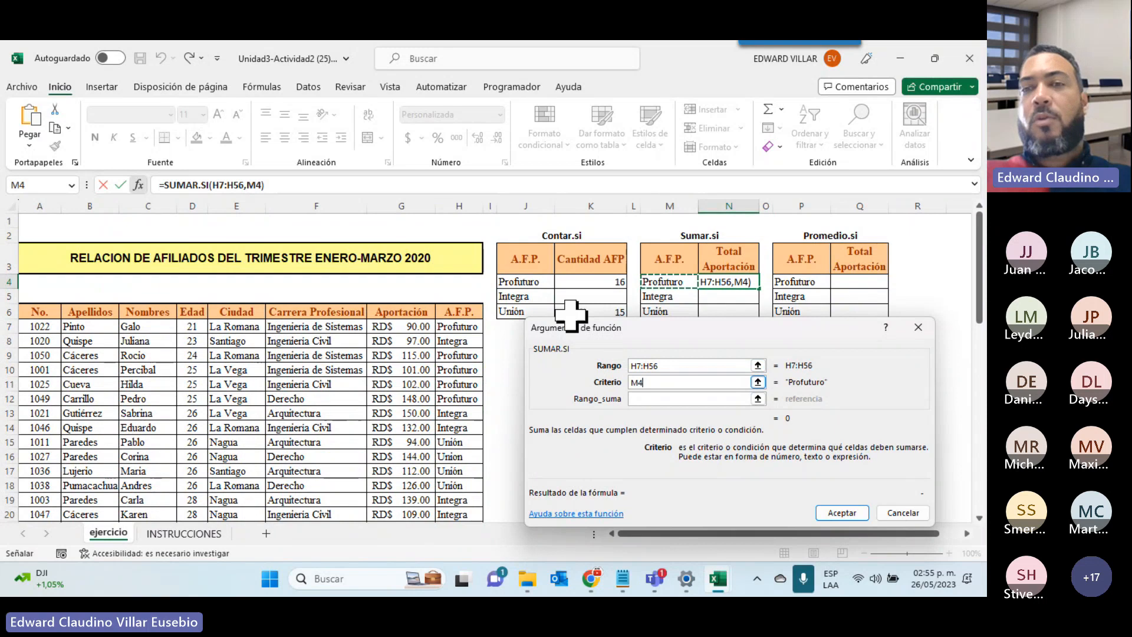
pyautogui.click(683, 399)
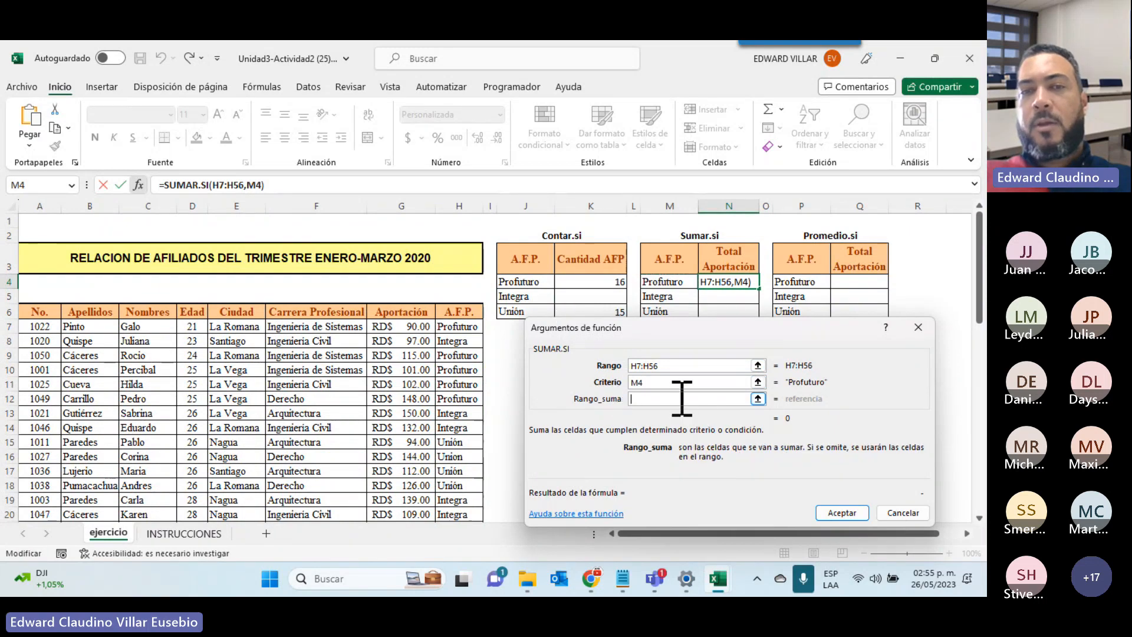
pyautogui.click(379, 326)
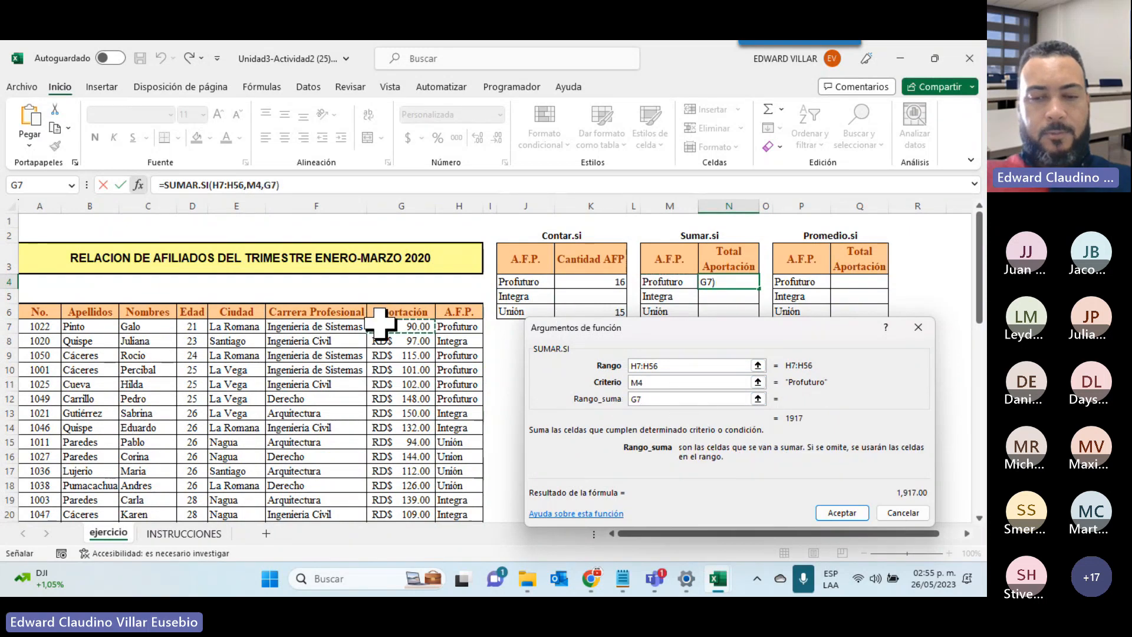
pyautogui.hotkey('ctrl', 'shift', 'Down')
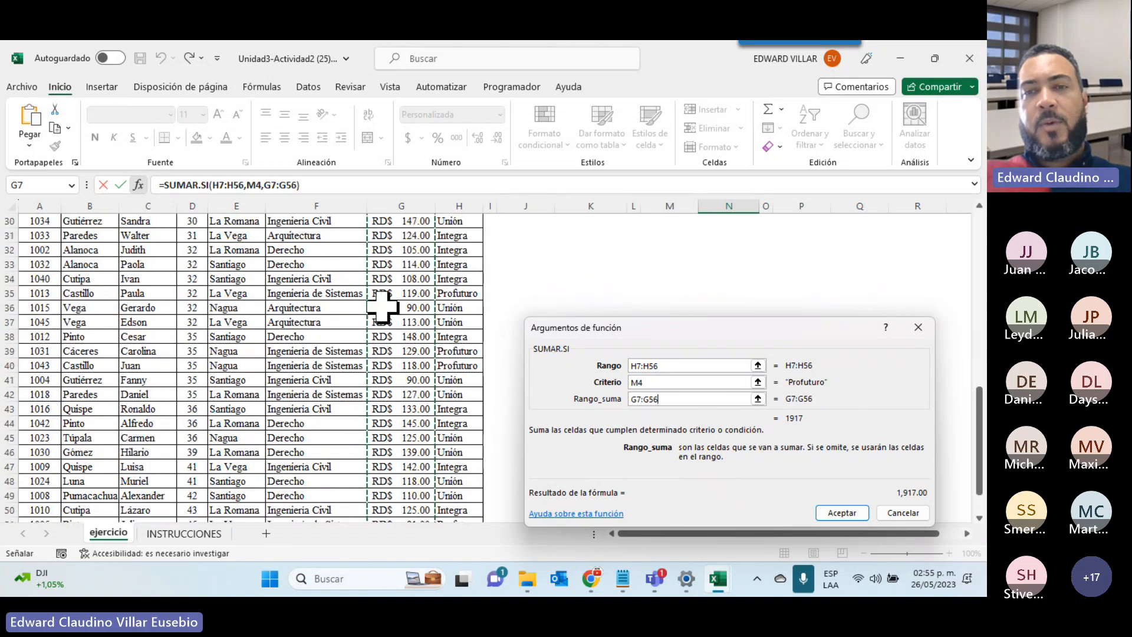
pyautogui.scroll(10, 382, 307)
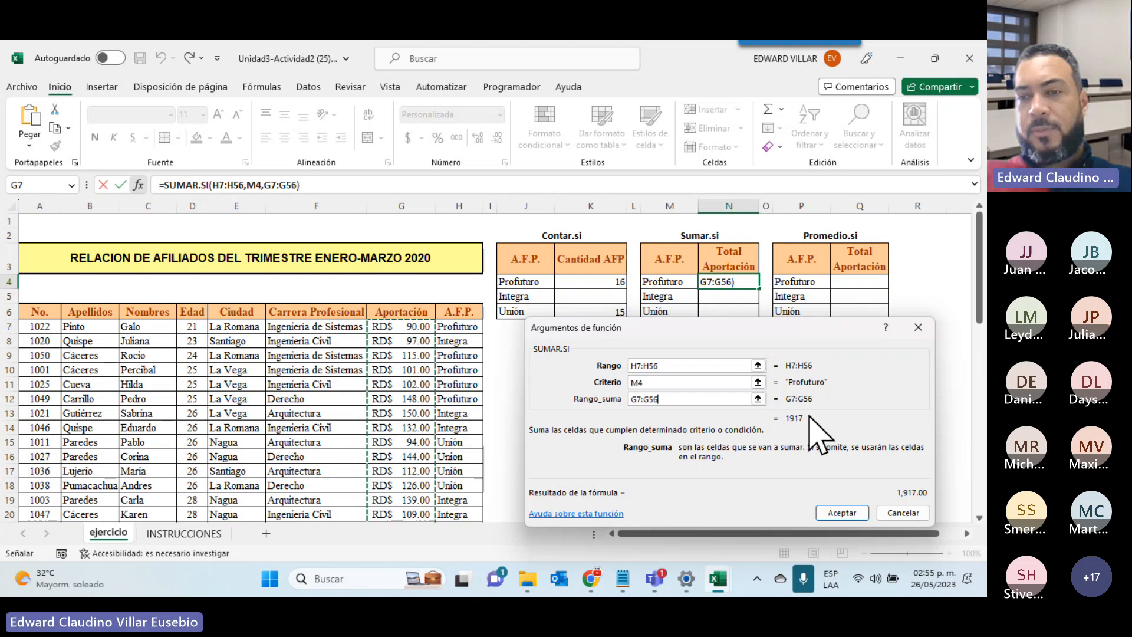
pyautogui.click(840, 512)
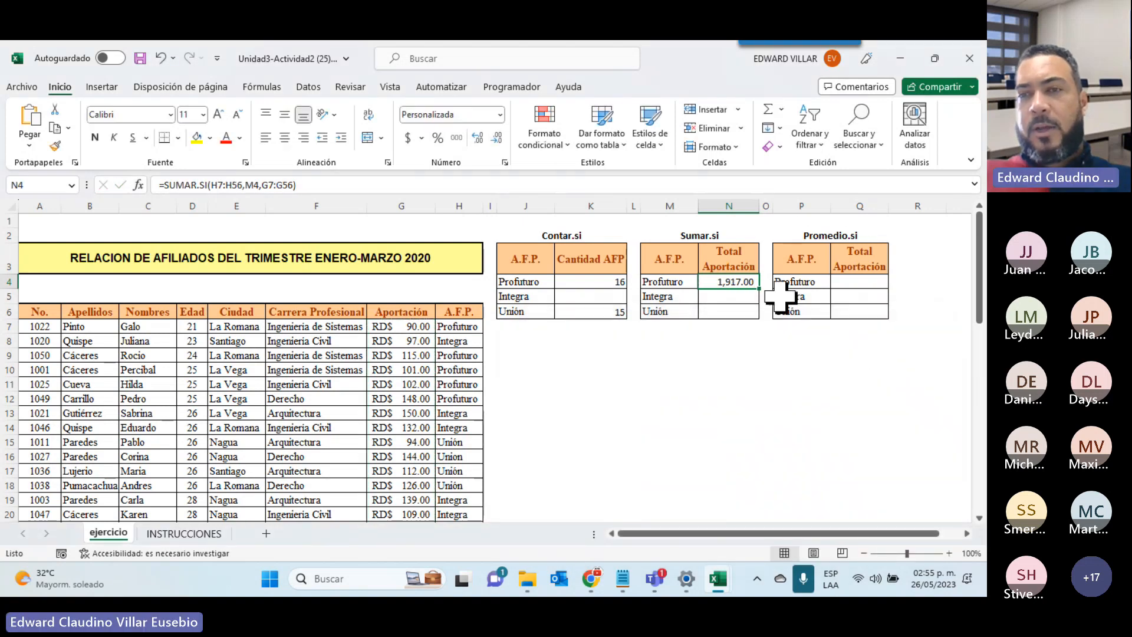
pyautogui.click(861, 282)
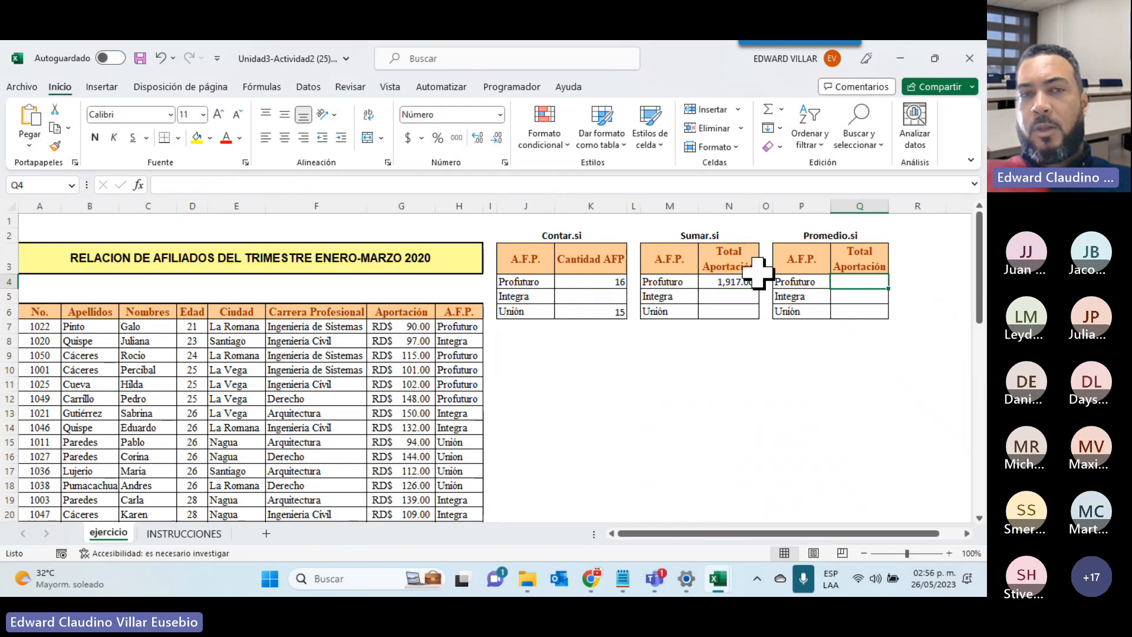
pyautogui.click(142, 185)
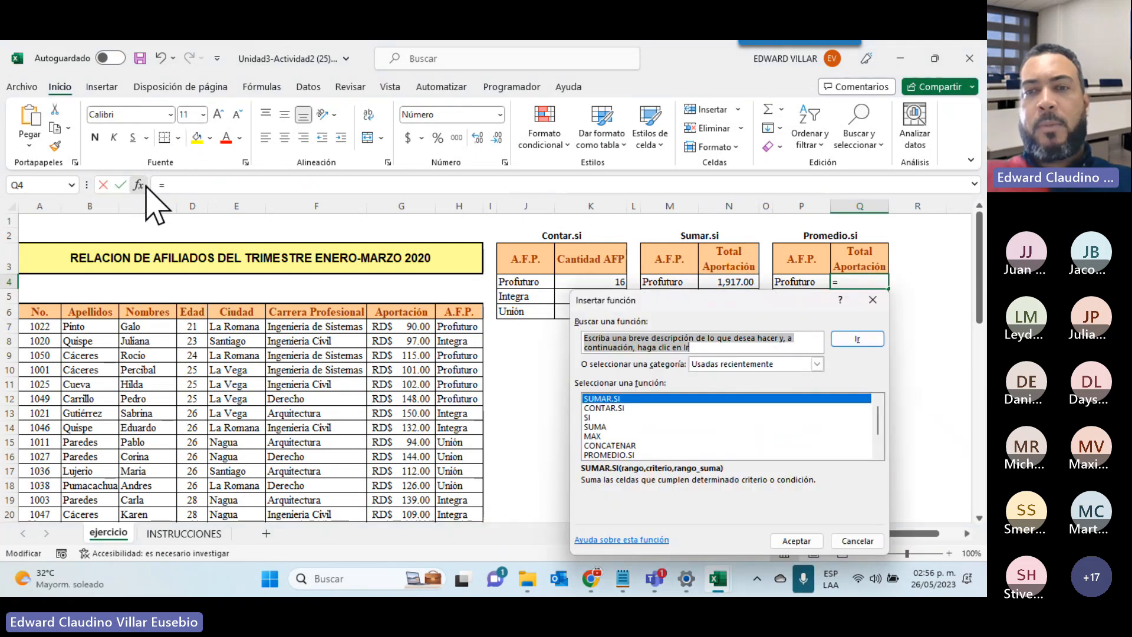
pyautogui.doubleClick(637, 455)
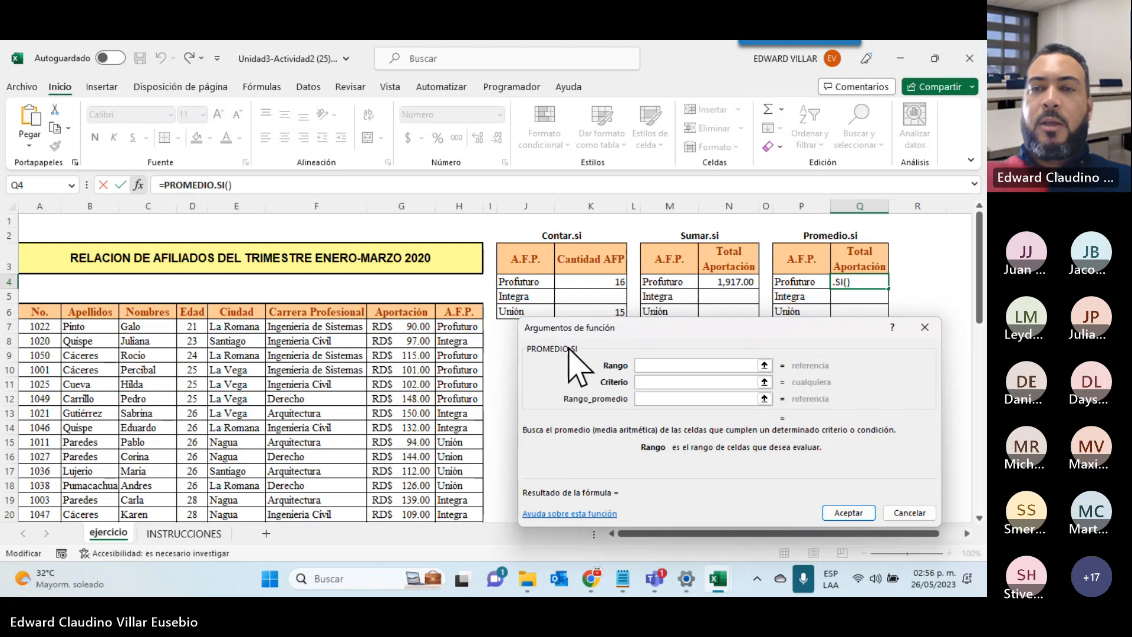
pyautogui.click(917, 510)
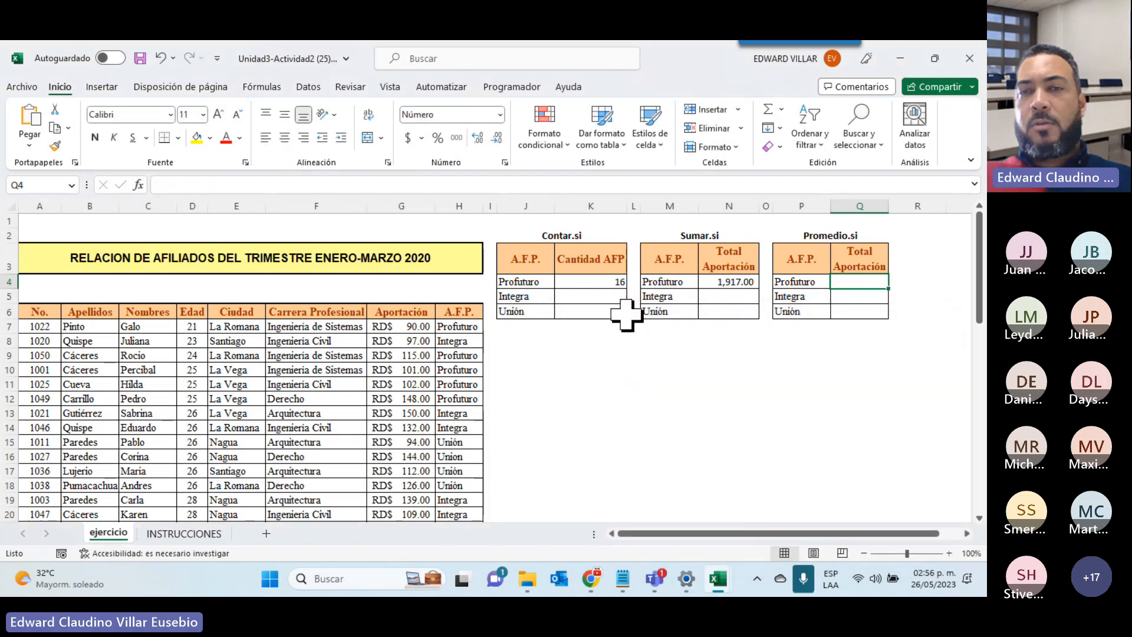
pyautogui.moveTo(614, 293); pyautogui.dragTo(872, 296)
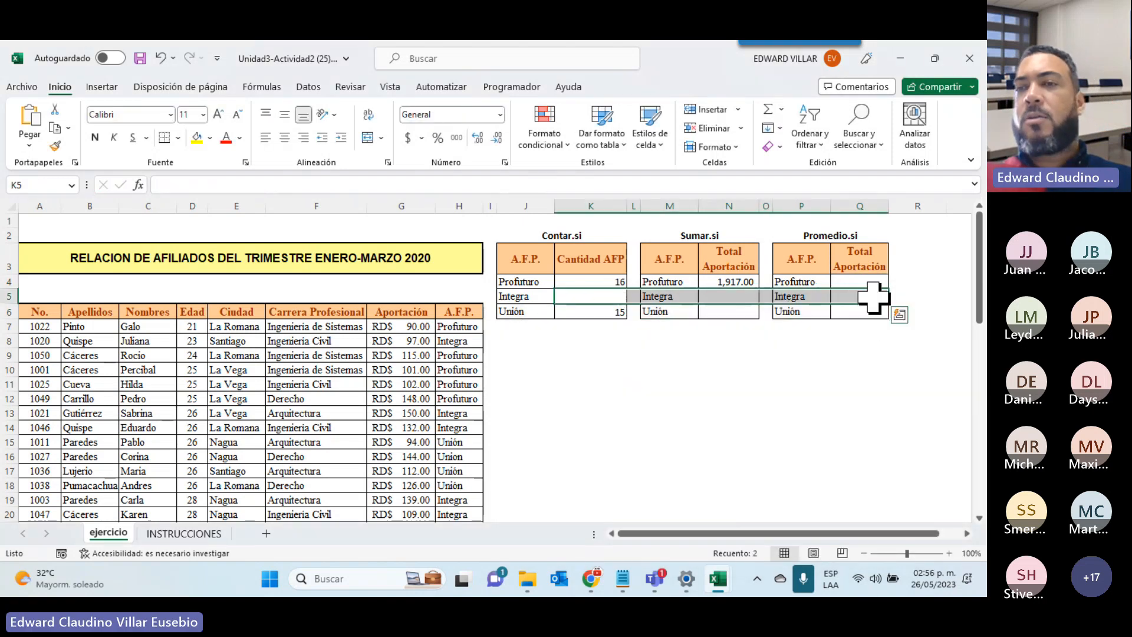
# - Switch to the INFOTEP Virtual course page in Chrome and review the unit 3 assignments, their delivery dates and the next virtual meeting
pyautogui.click(901, 59)
pyautogui.click(901, 58)
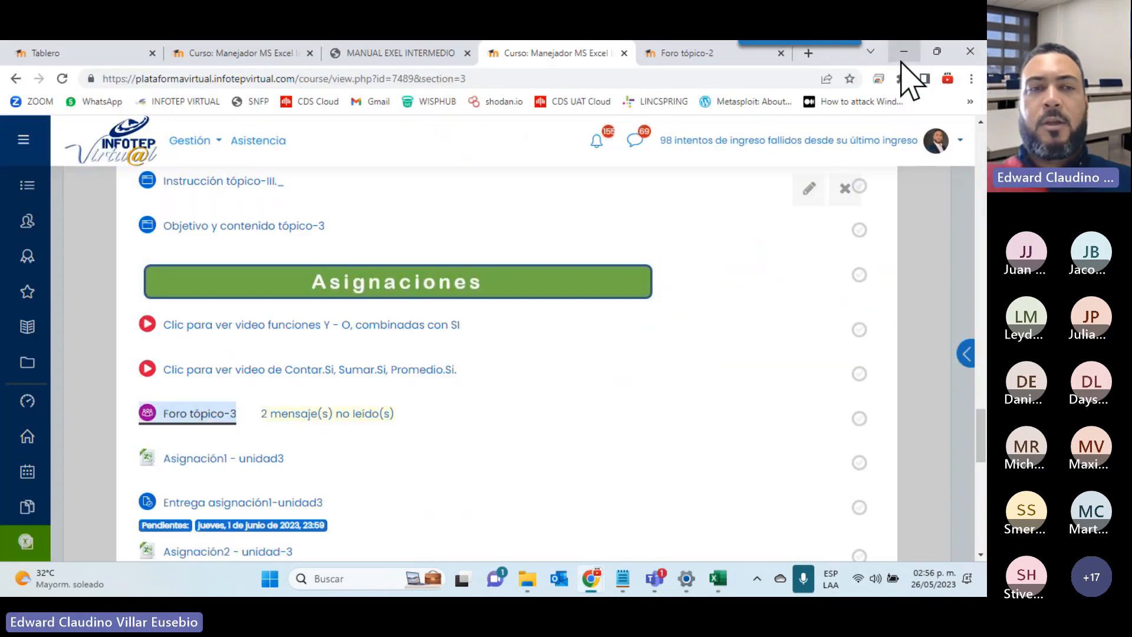
pyautogui.scroll(-2, 230, 303)
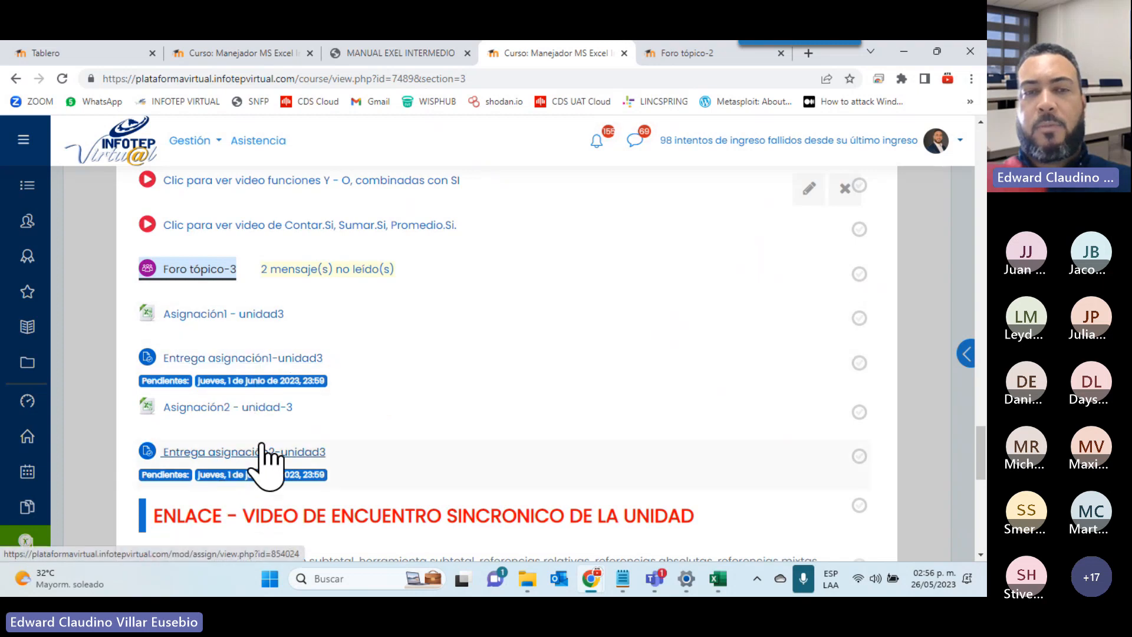
pyautogui.scroll(-3, 366, 443)
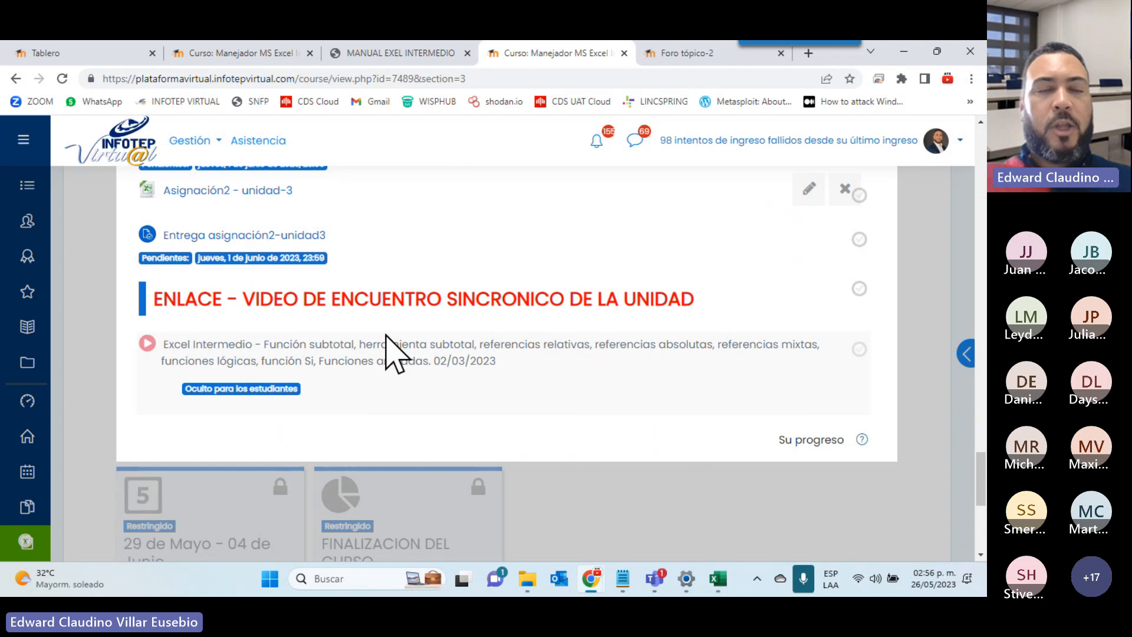
pyautogui.scroll(15, 387, 335)
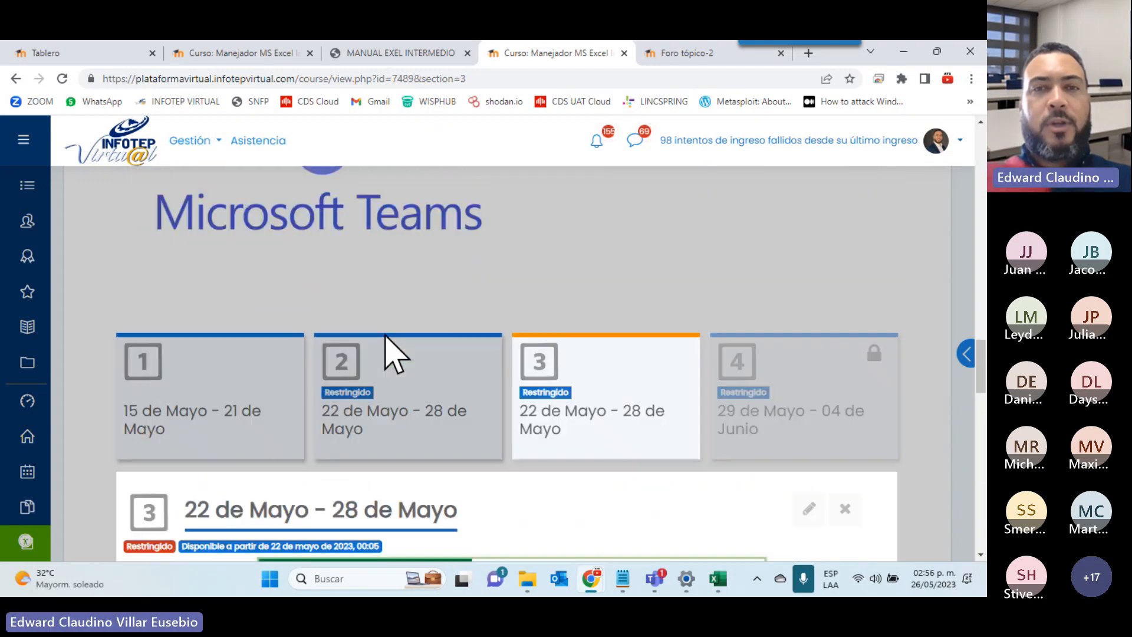
pyautogui.scroll(7, 389, 348)
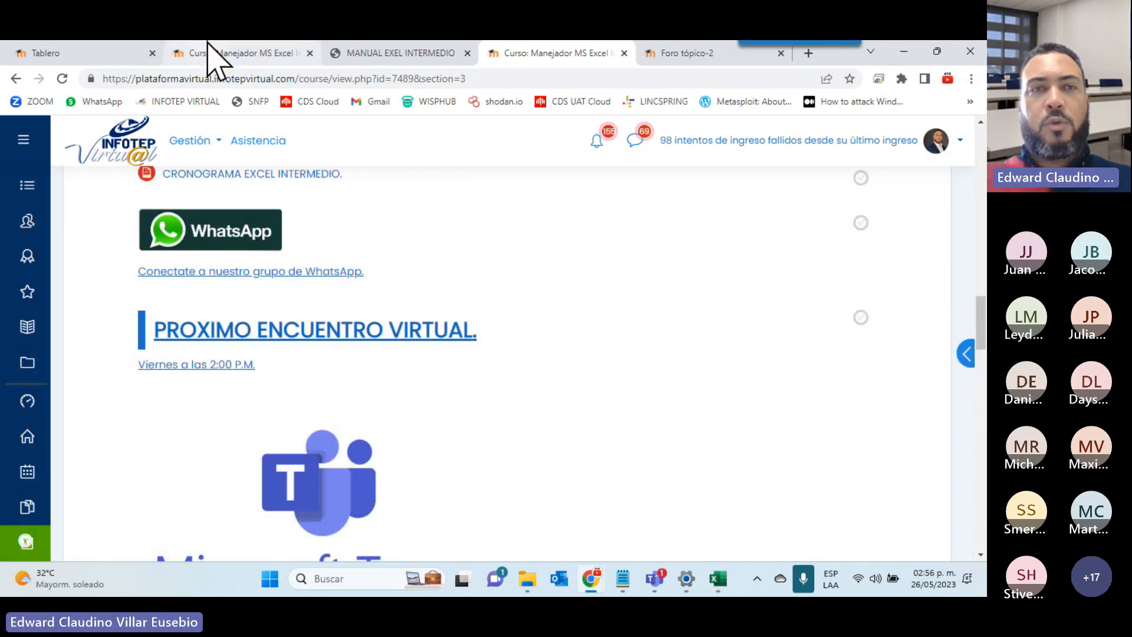
# - Open the Manejador MS Excel Intermedio EI 23-64 CLARO VIERNES 2 A 3 PM course from the Tablero in a new tab
pyautogui.click(208, 54)
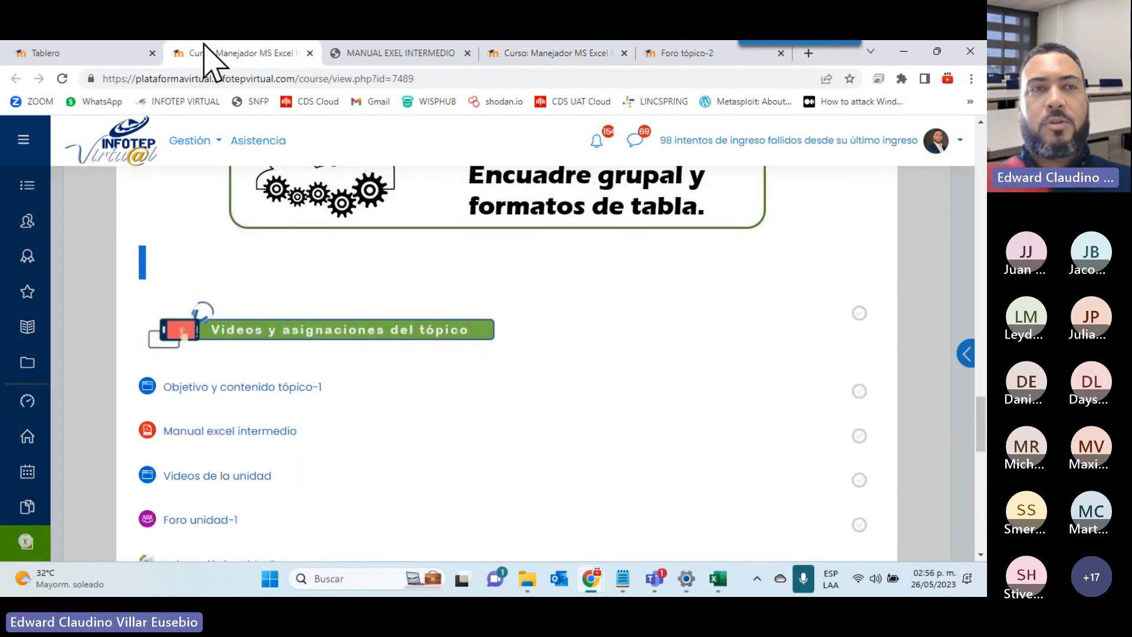
pyautogui.click(83, 54)
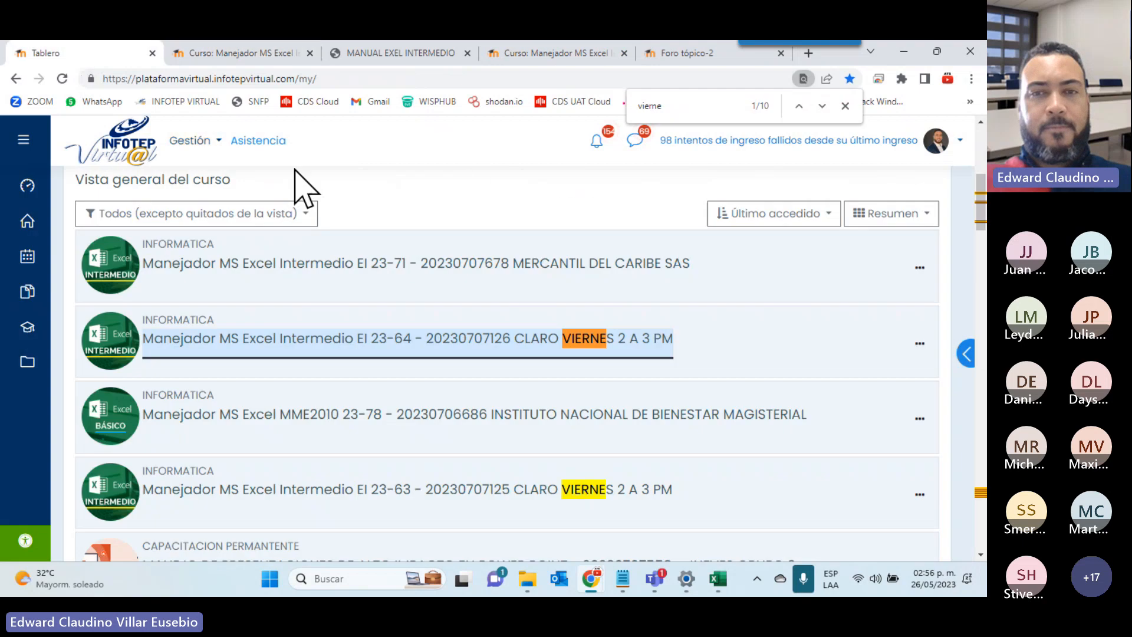
pyautogui.rightClick(397, 340)
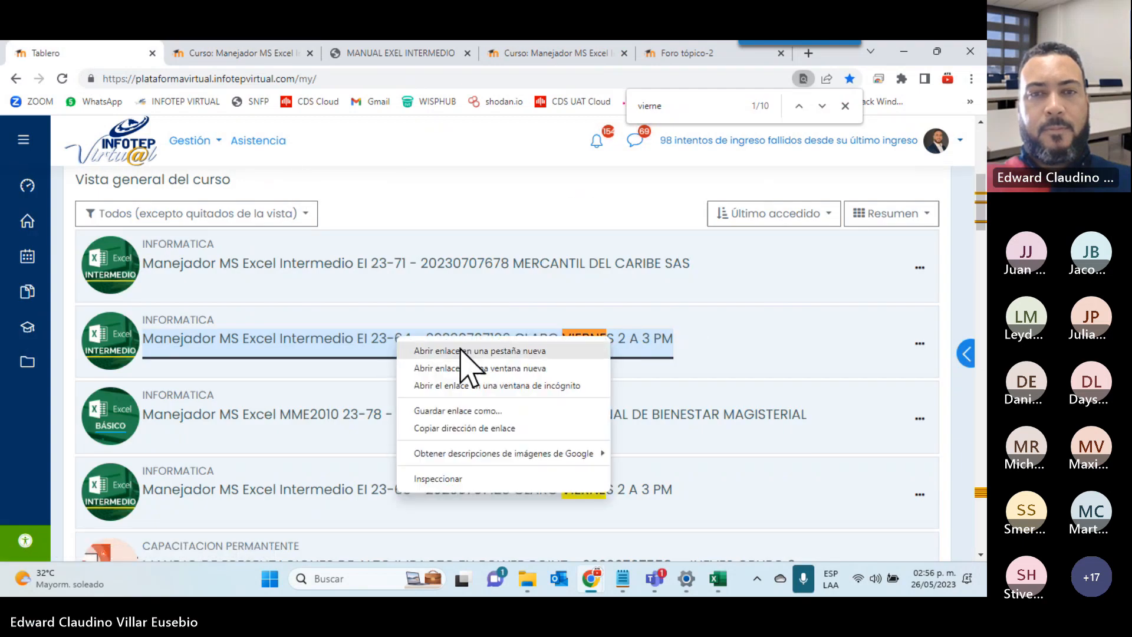
pyautogui.click(460, 351)
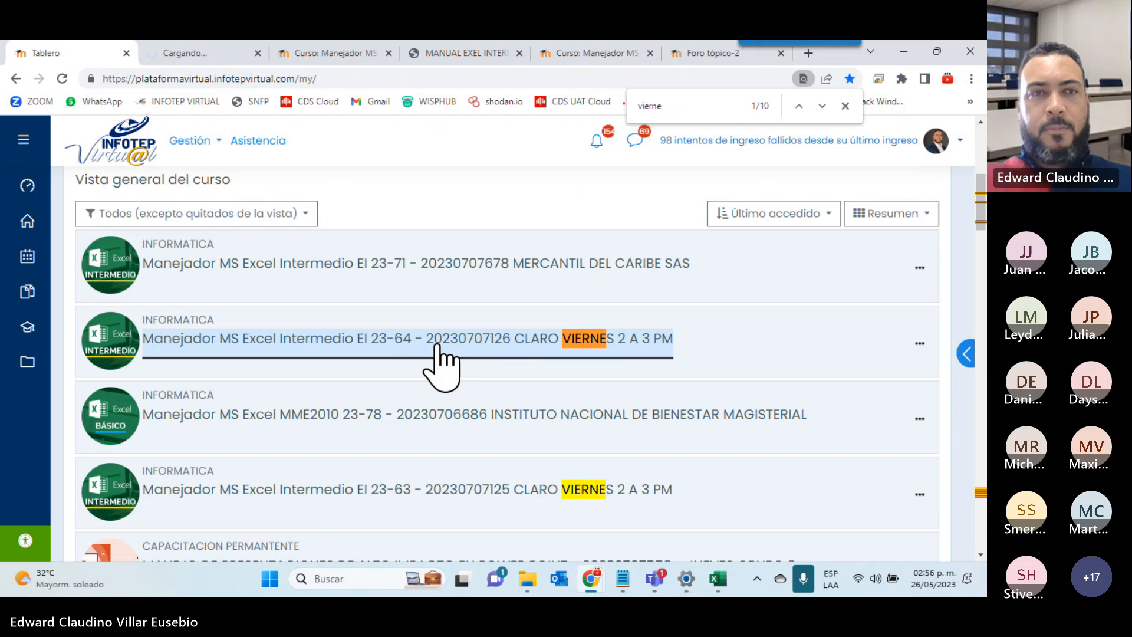
# - Open the Asistencia page and find the Friday classes by searching it for "vier"
pyautogui.click(272, 141)
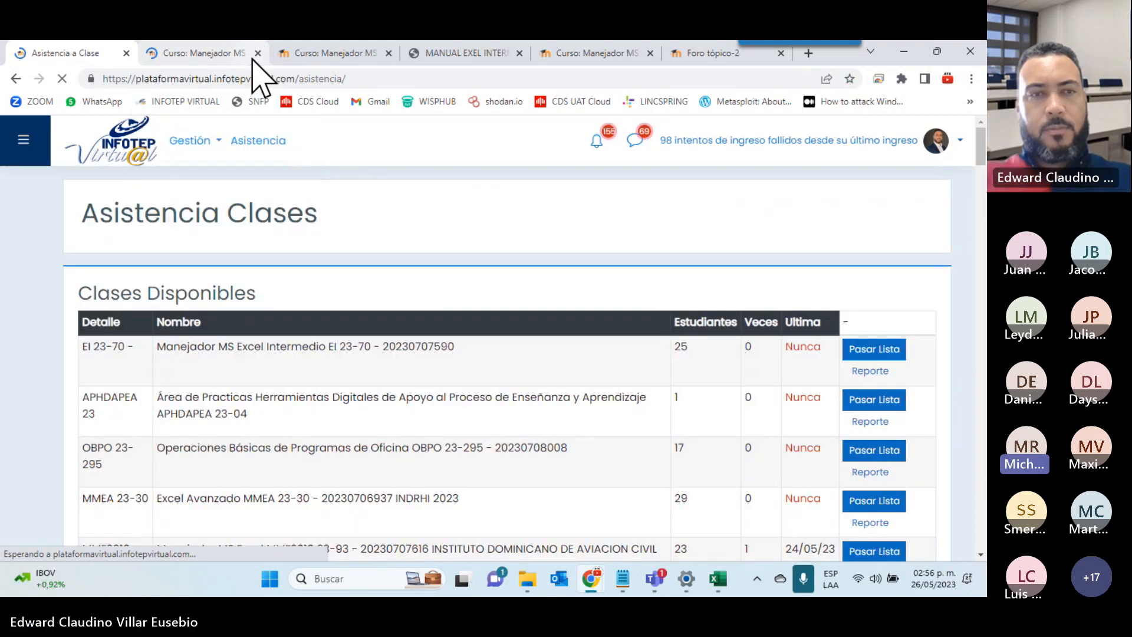
pyautogui.hotkey('ctrl', 'f')
pyautogui.write('vo')
pyautogui.press('BackSpace')
pyautogui.write('i')
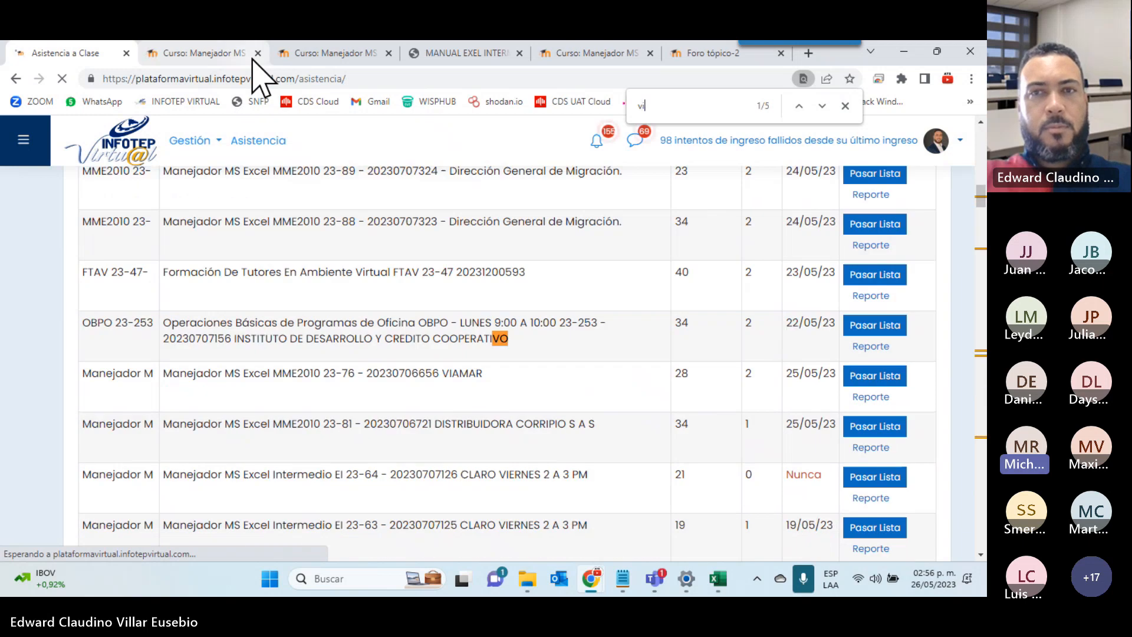
pyautogui.write('er')
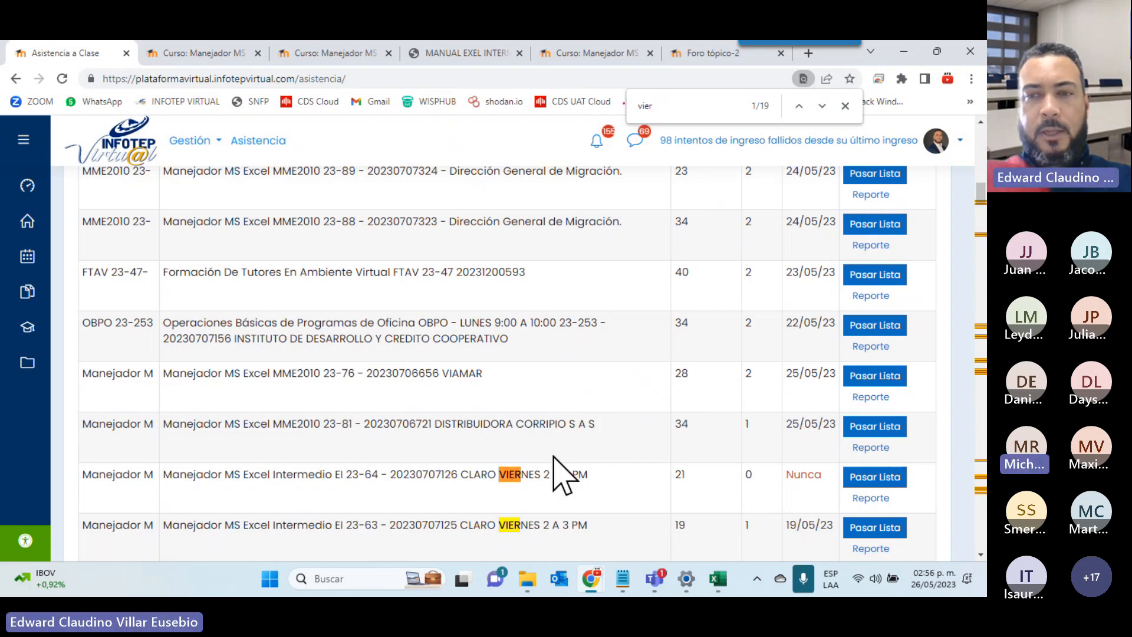
# - Open the Pasar Lista pages of the EI 23-64 and EI 23-63 CLARO VIERNES classes in new tabs and close the course tab
pyautogui.scroll(-1, 658, 460)
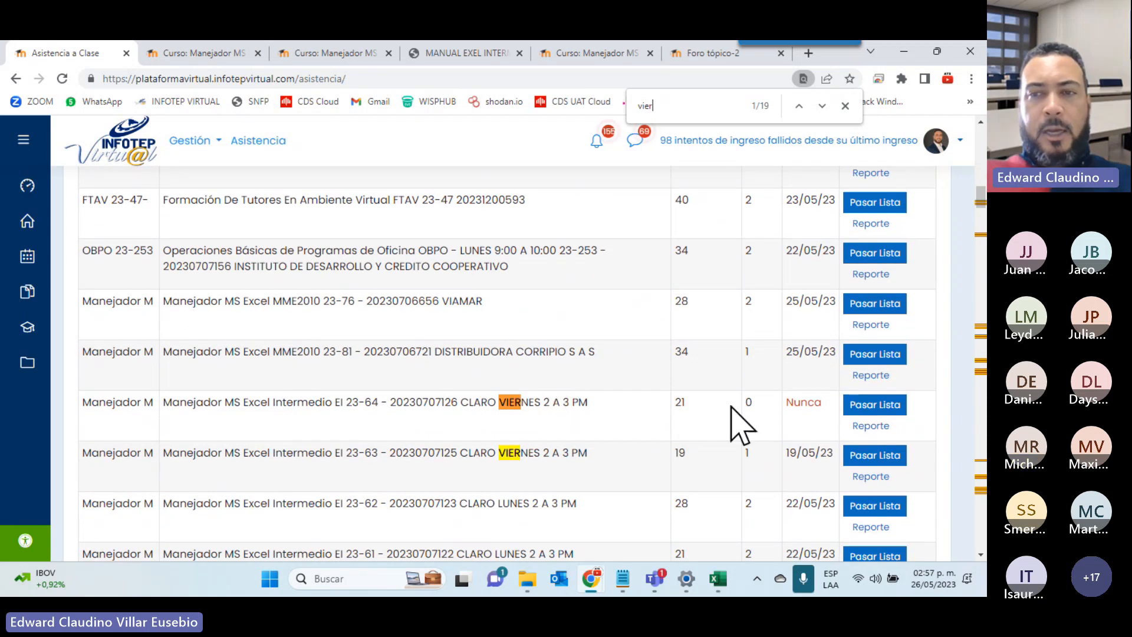
pyautogui.rightClick(866, 410)
pyautogui.click(795, 260)
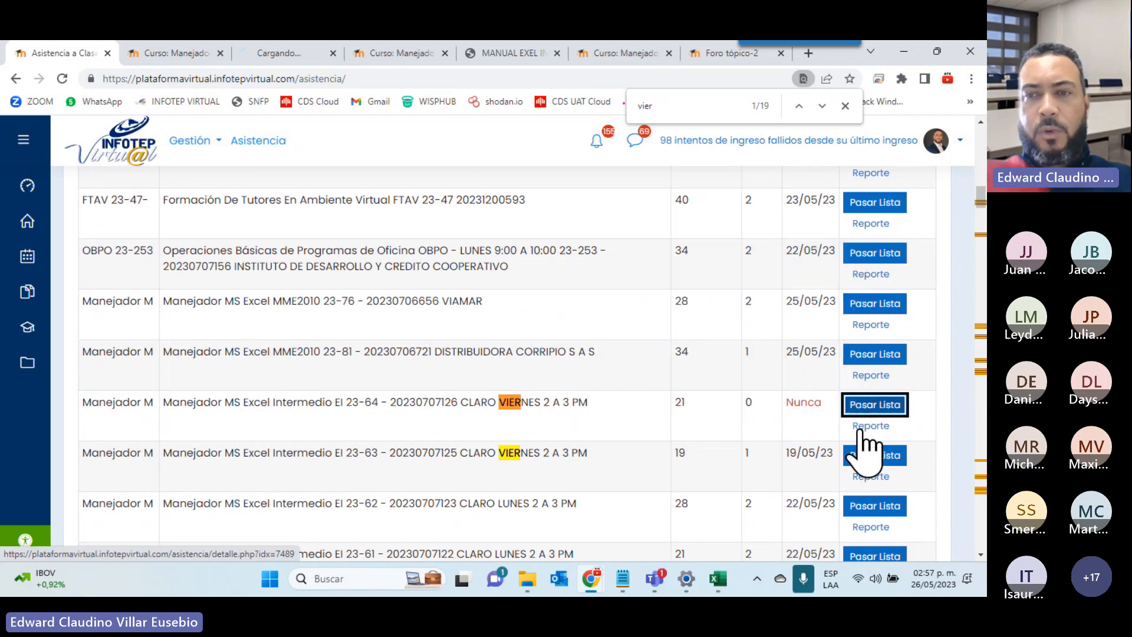
pyautogui.rightClick(885, 453)
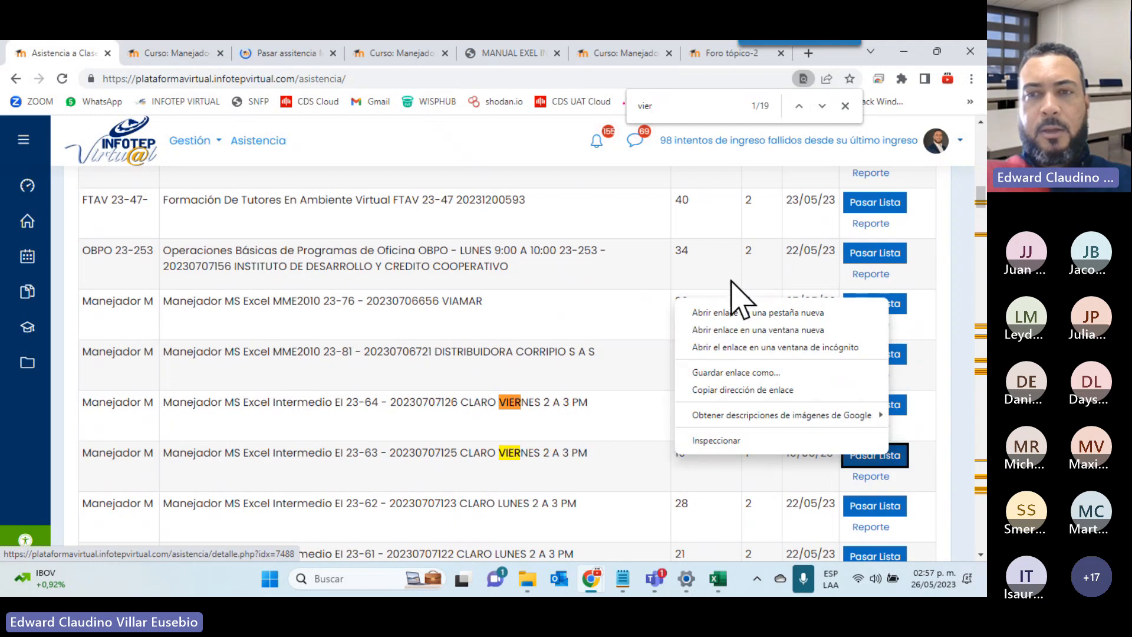
pyautogui.click(737, 312)
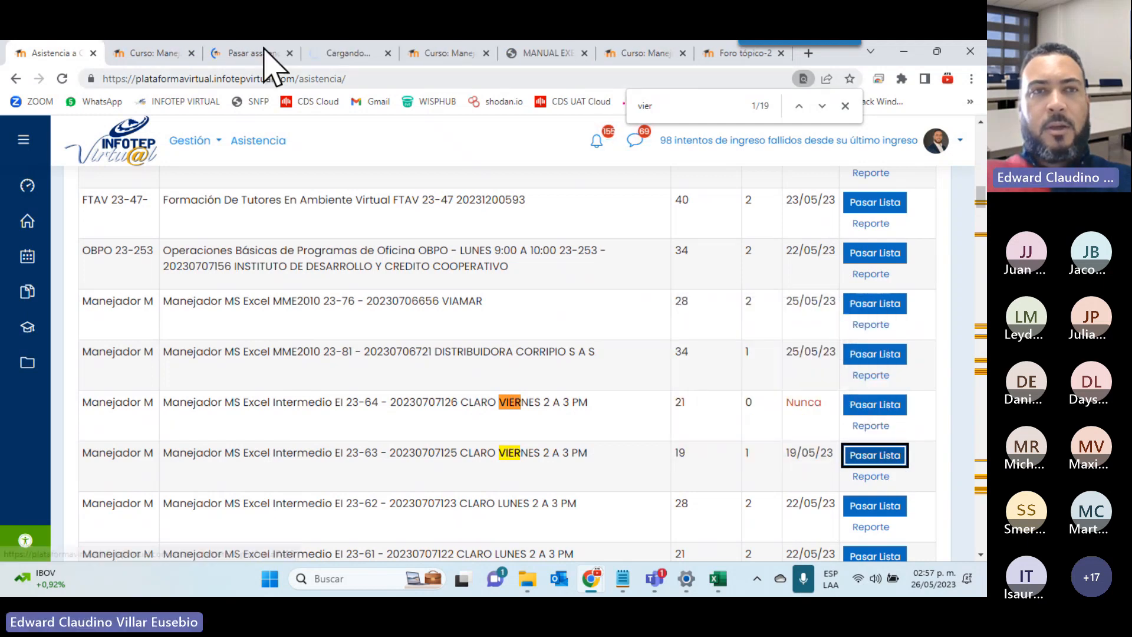
pyautogui.click(163, 53)
pyautogui.click(191, 53)
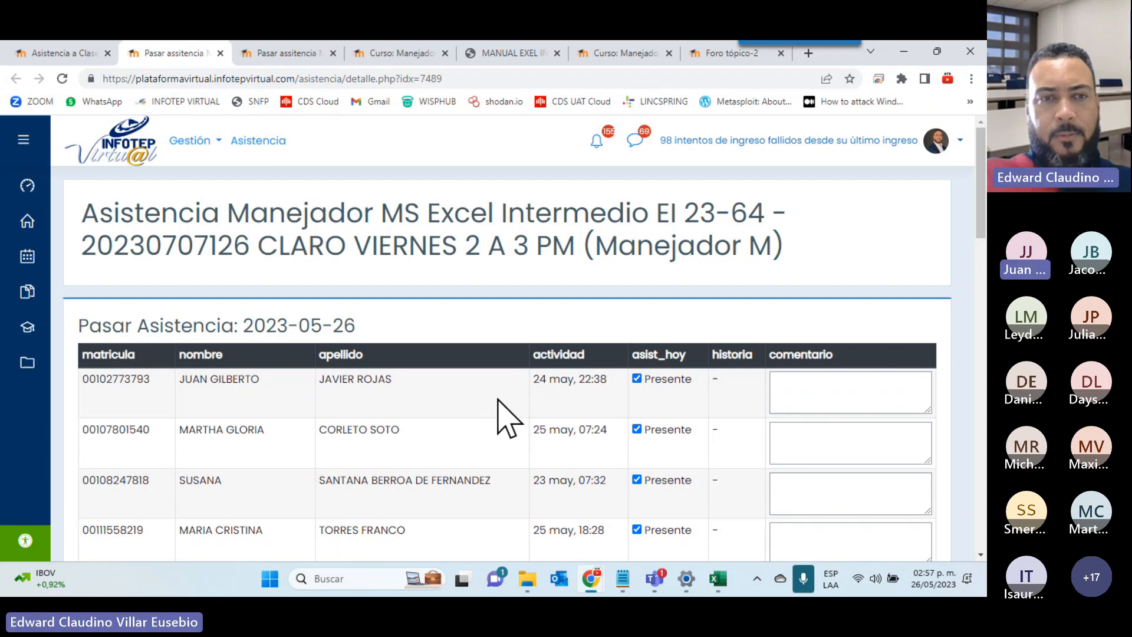
# - In the EI 23-64 attendance list for 2023-05-26, unmark Presente for the fourth student
pyautogui.scroll(-1, 365, 435)
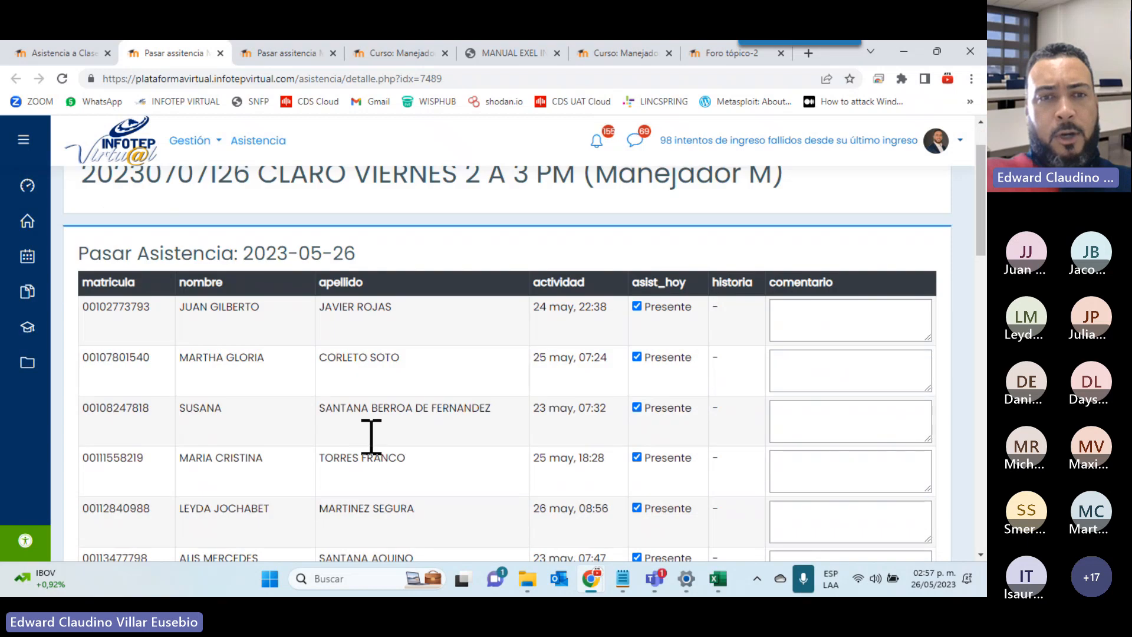
pyautogui.scroll(-1, 377, 455)
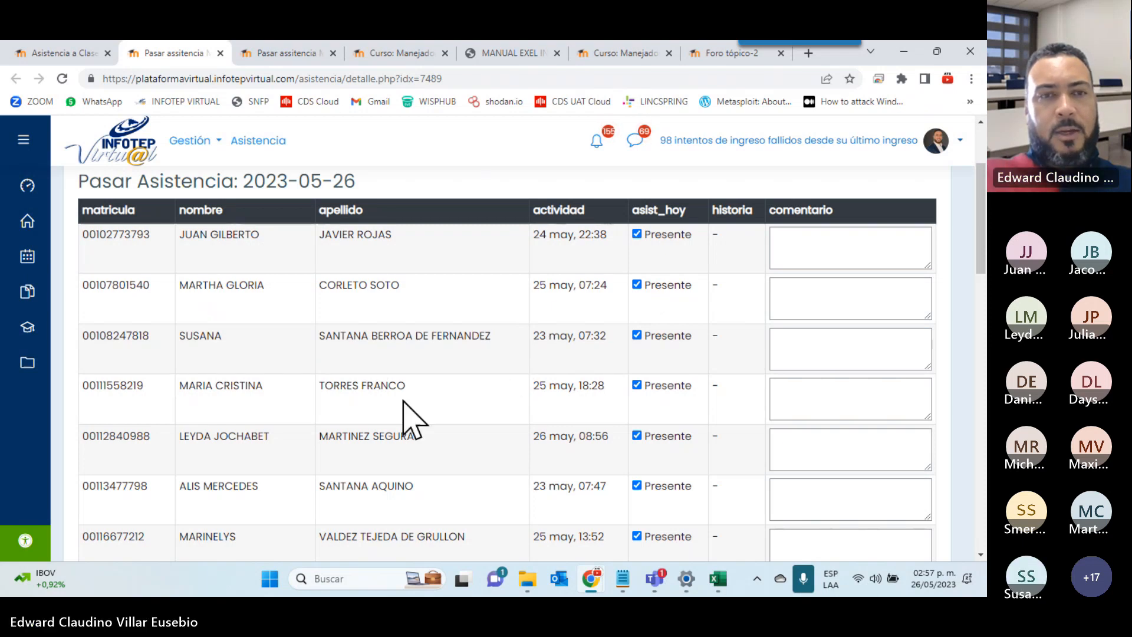
pyautogui.scroll(-3, 404, 402)
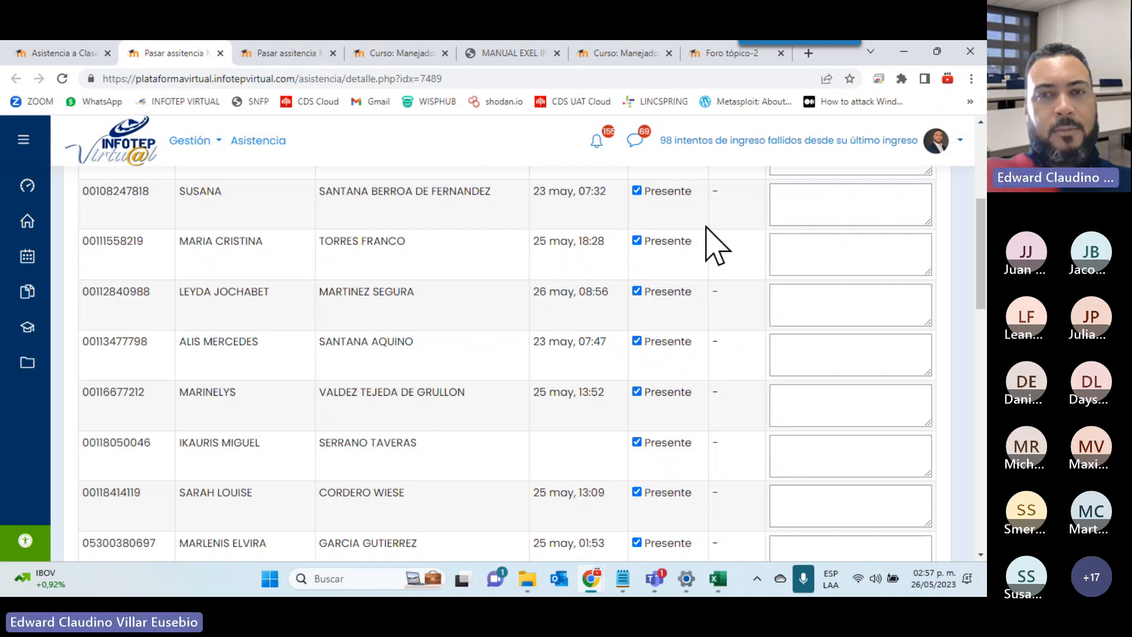
pyautogui.click(637, 241)
pyautogui.scroll(-2, 254, 318)
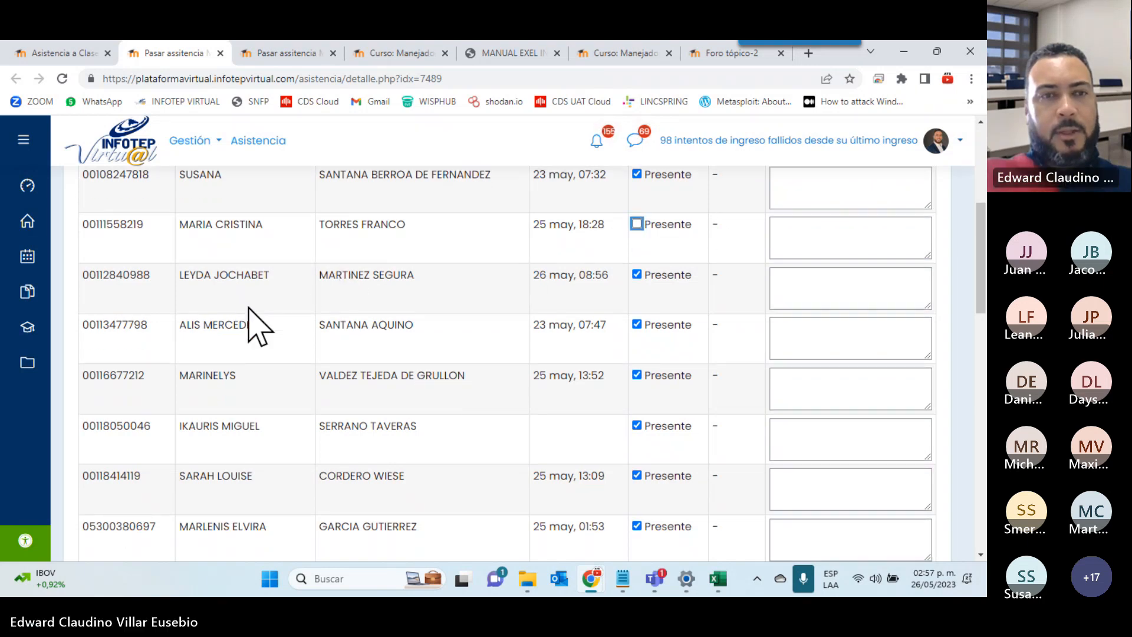
# - Unmark Presente for the seventh, eighth and ninth students in the EI 23-64 attendance list
pyautogui.scroll(-1, 295, 309)
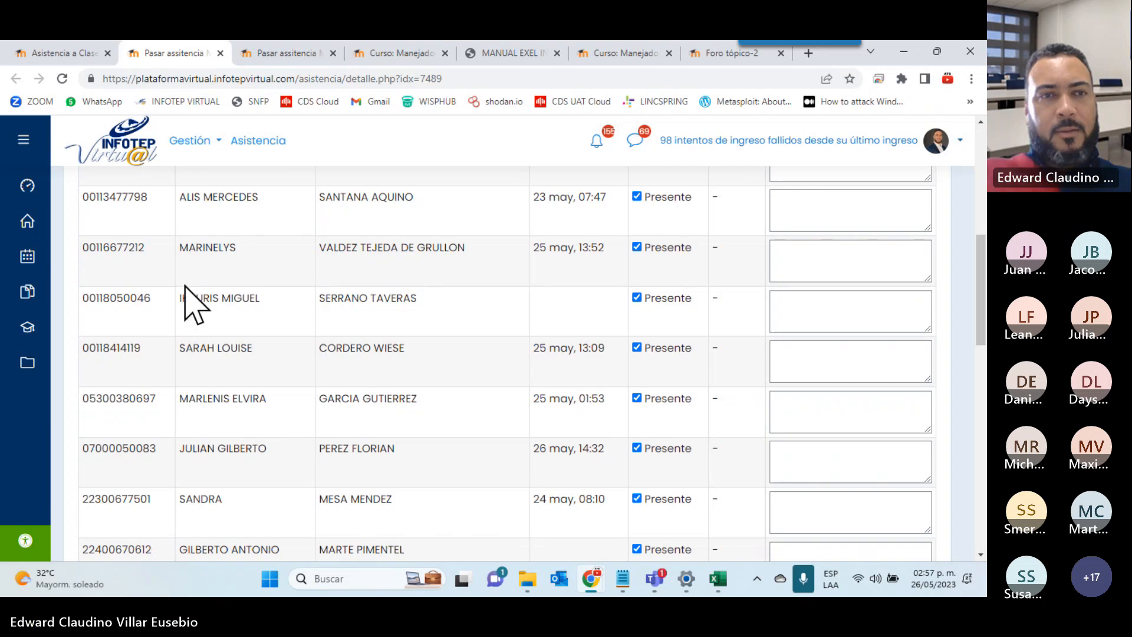
pyautogui.scroll(-1, 383, 248)
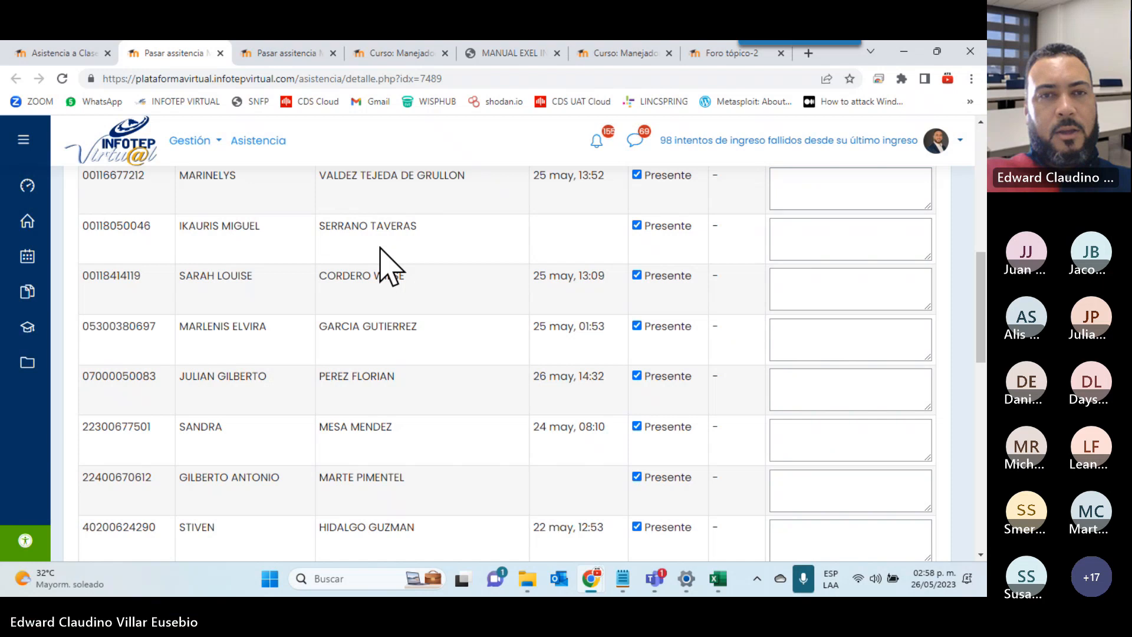
pyautogui.click(637, 176)
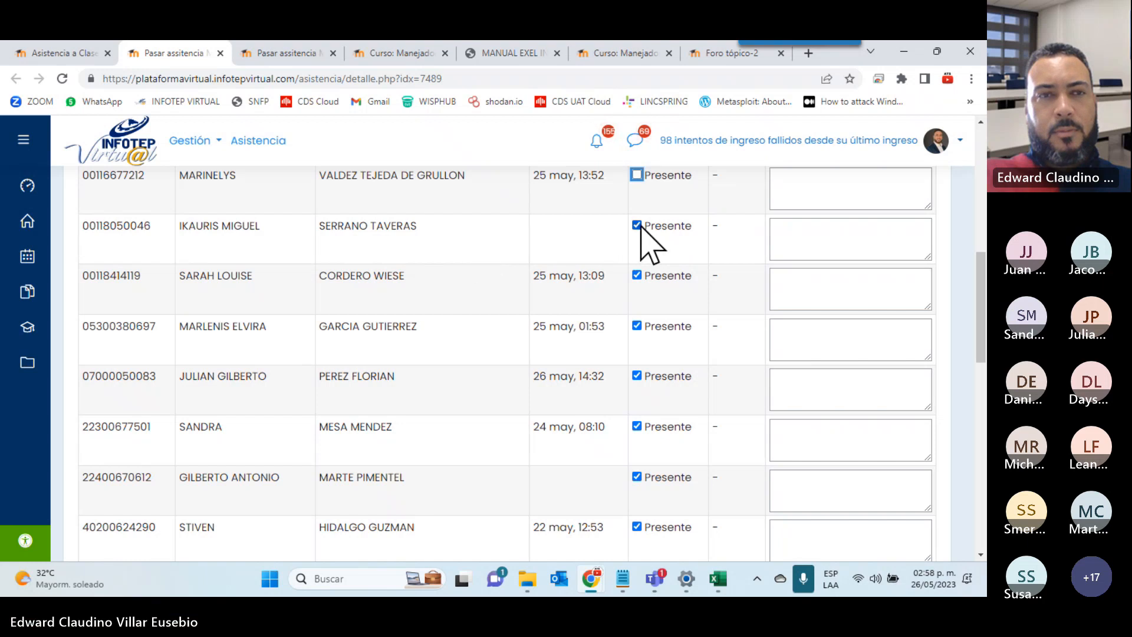
pyautogui.click(637, 226)
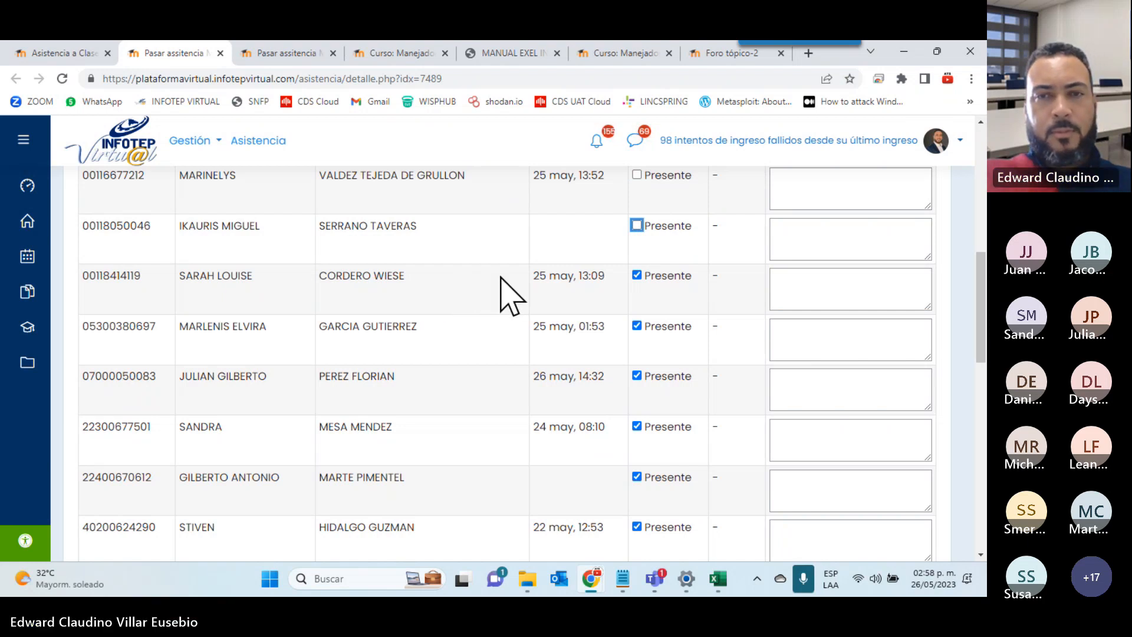
pyautogui.click(637, 276)
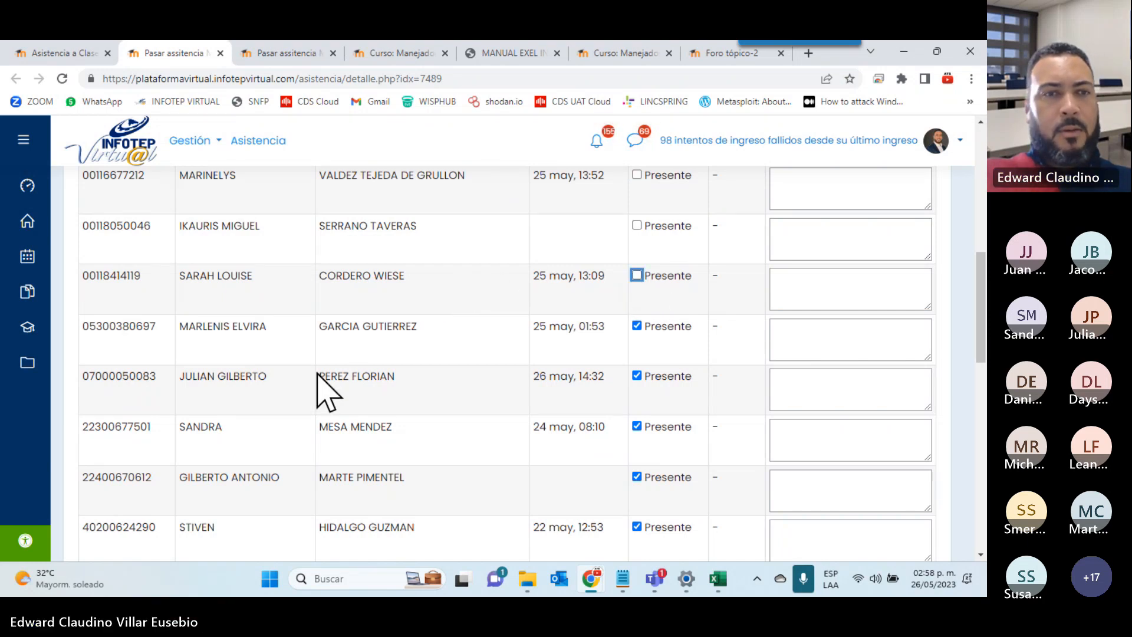
# - Unmark Presente for the tenth and thirteenth students in the EI 23-64 attendance list
pyautogui.scroll(-3, 395, 372)
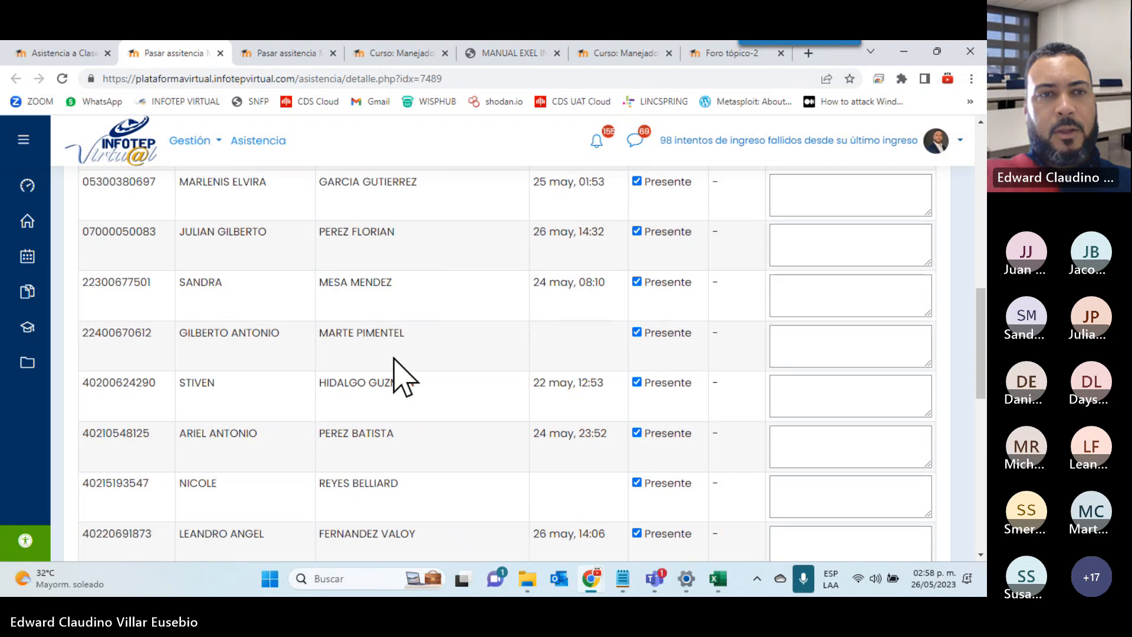
pyautogui.click(637, 181)
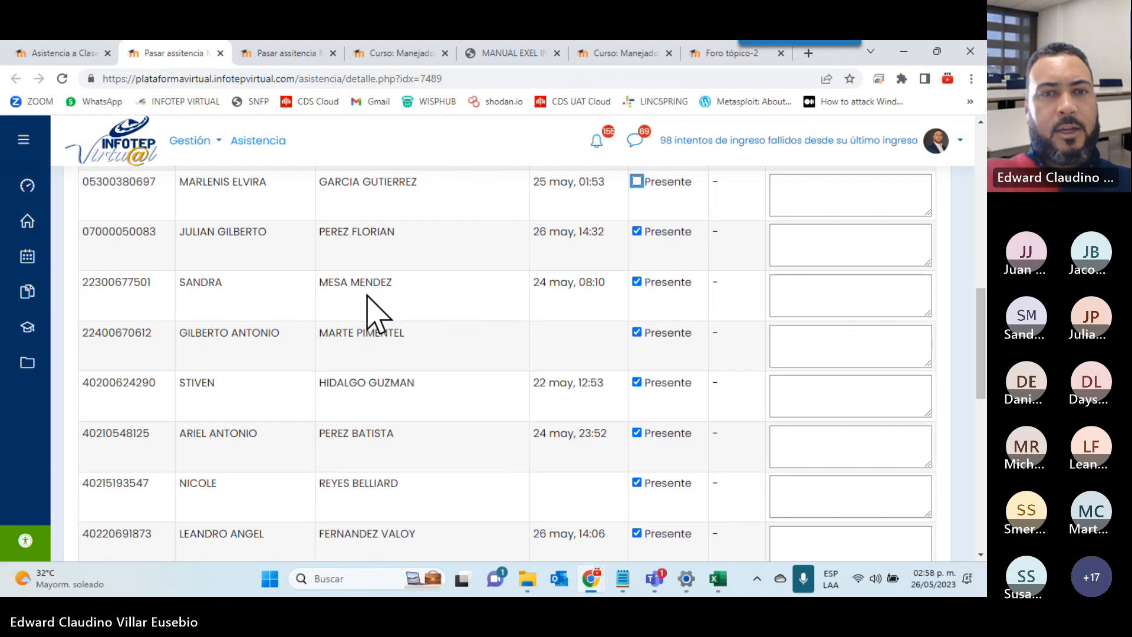
pyautogui.scroll(-1, 448, 298)
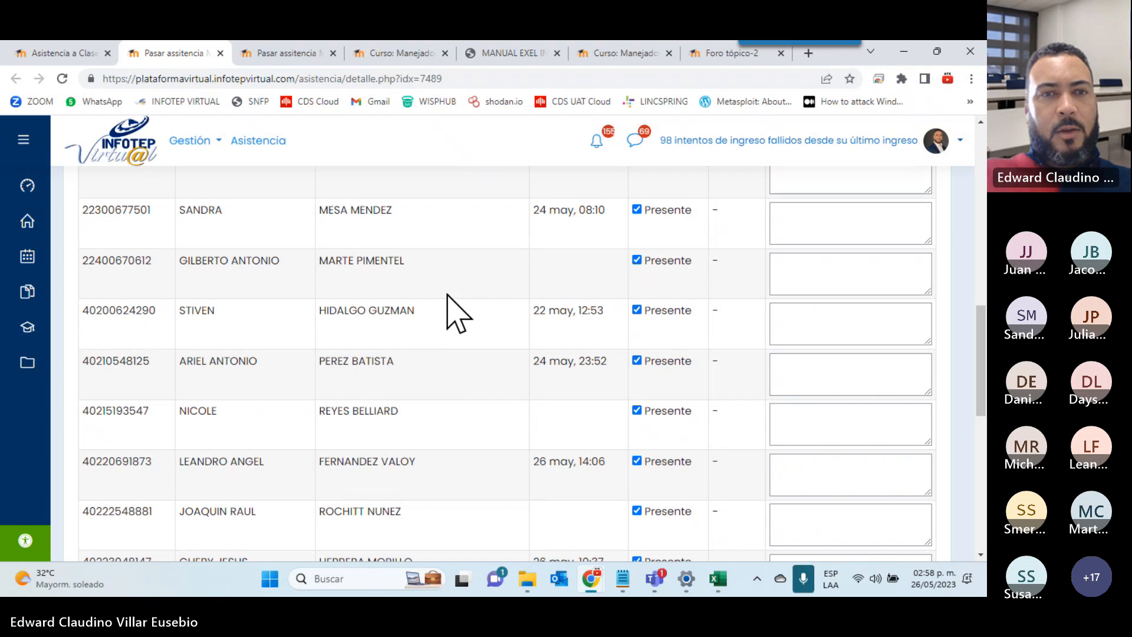
pyautogui.scroll(-1, 448, 297)
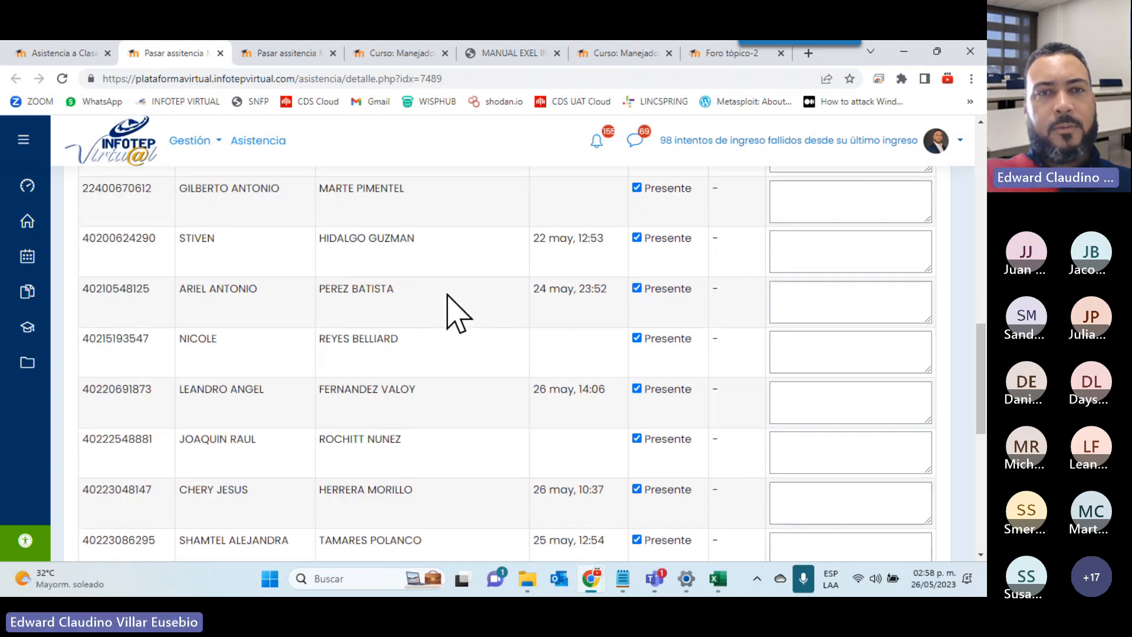
pyautogui.click(636, 187)
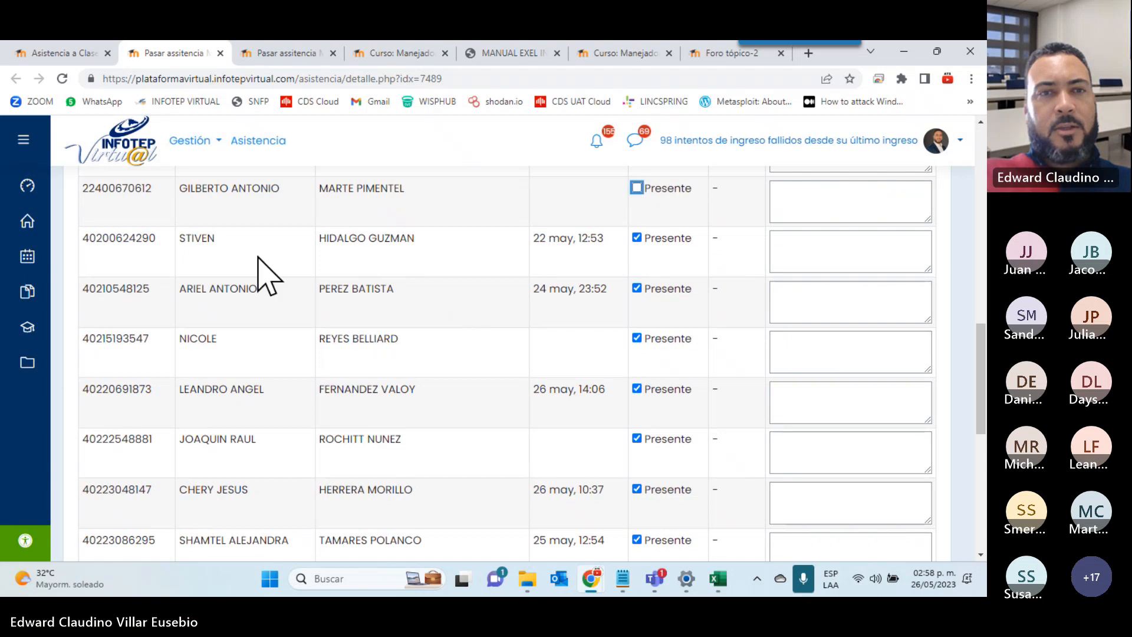
# - Unmark Presente for the fourteenth and fifteenth students in the EI 23-64 attendance list
pyautogui.scroll(-1, 466, 250)
pyautogui.scroll(-1, 466, 250)
pyautogui.scroll(1, 466, 250)
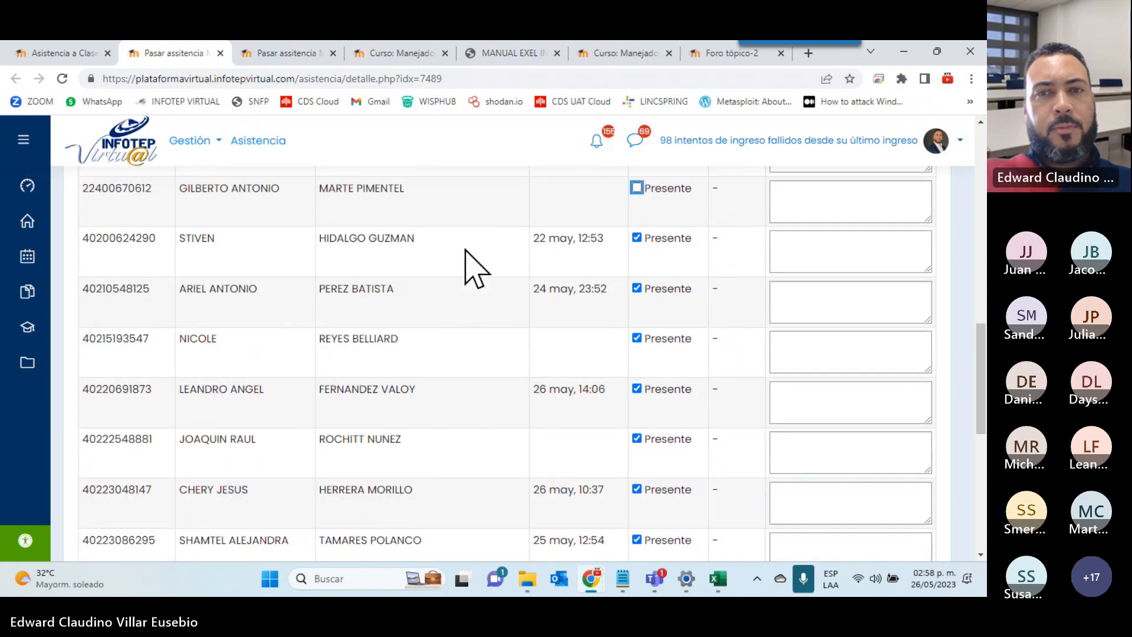
pyautogui.scroll(-1, 466, 250)
pyautogui.scroll(1, 466, 251)
pyautogui.scroll(1, 463, 250)
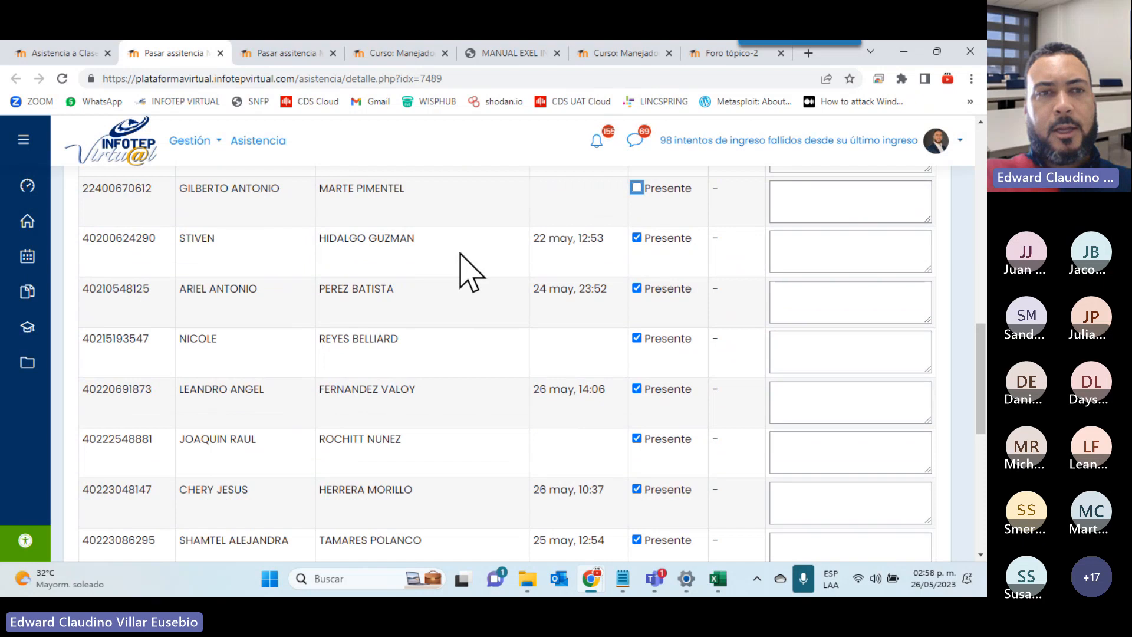
pyautogui.click(637, 239)
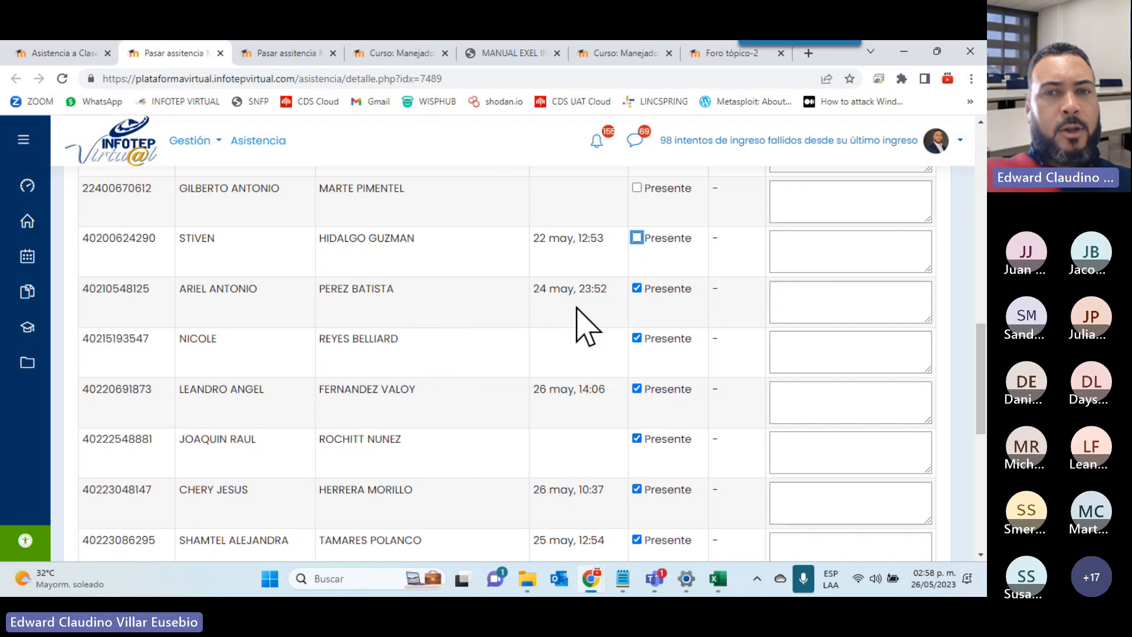
pyautogui.click(637, 289)
# - Unmark Presente for the sixteenth, nineteenth and last students of EI 23-64, leaving the second-to-last student marked Presente
pyautogui.scroll(-1, 391, 391)
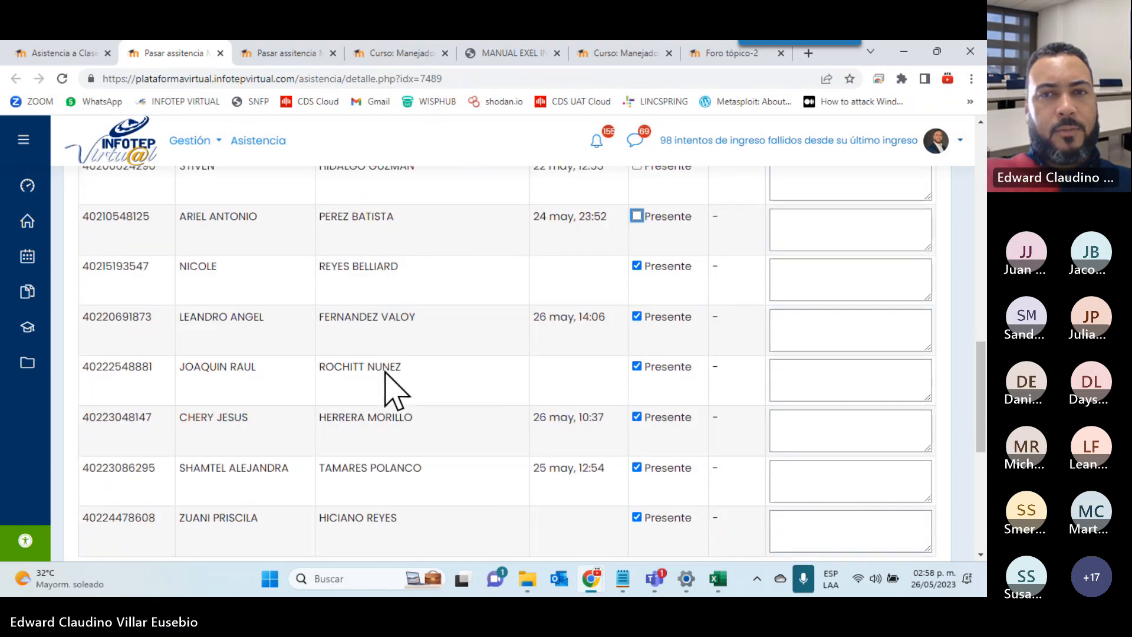
pyautogui.scroll(-1, 389, 372)
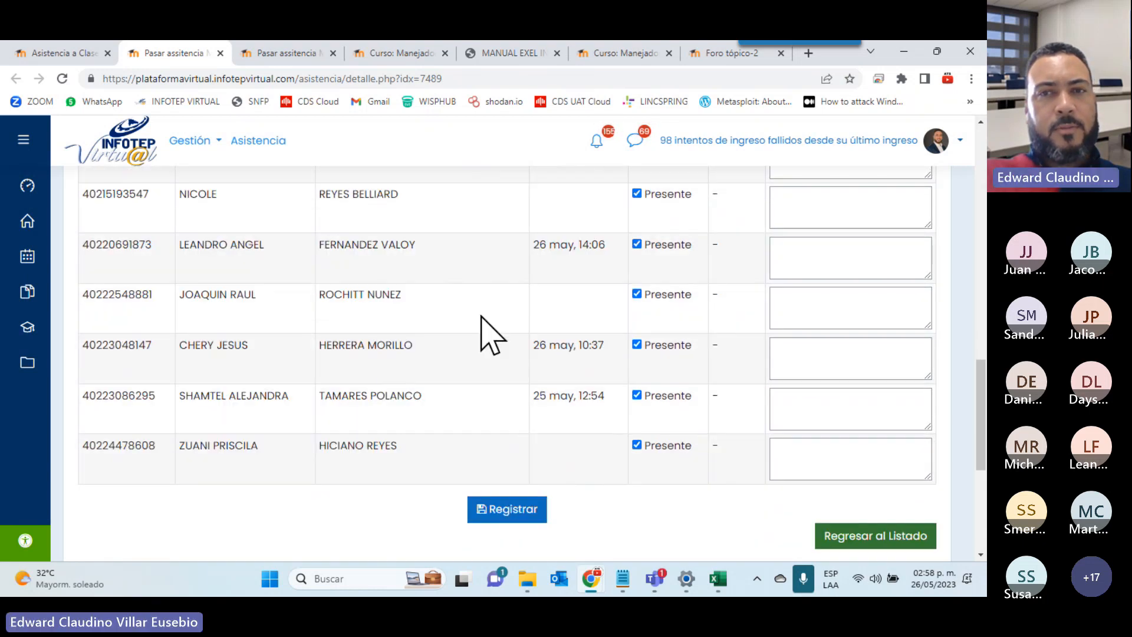
pyautogui.click(636, 193)
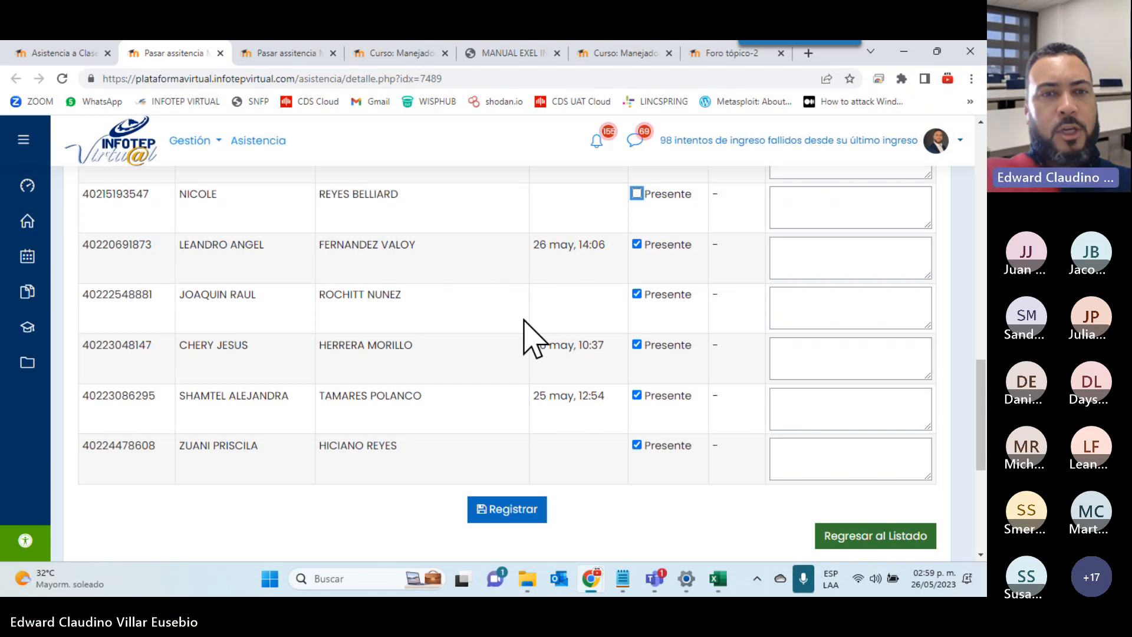
pyautogui.scroll(-1, 409, 353)
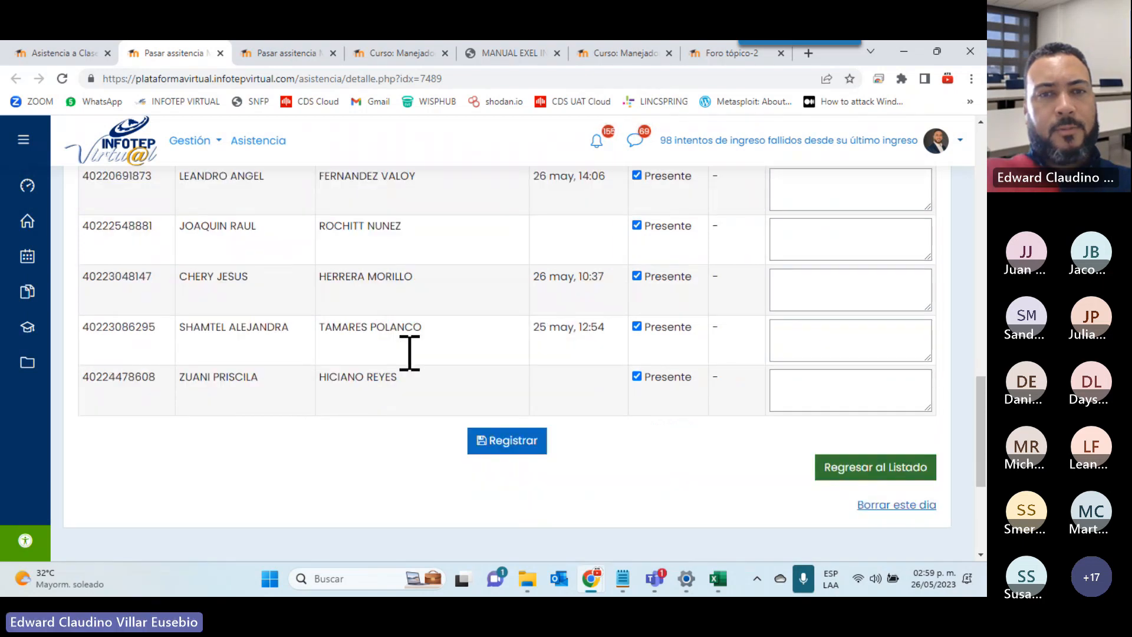
pyautogui.scroll(-1, 409, 352)
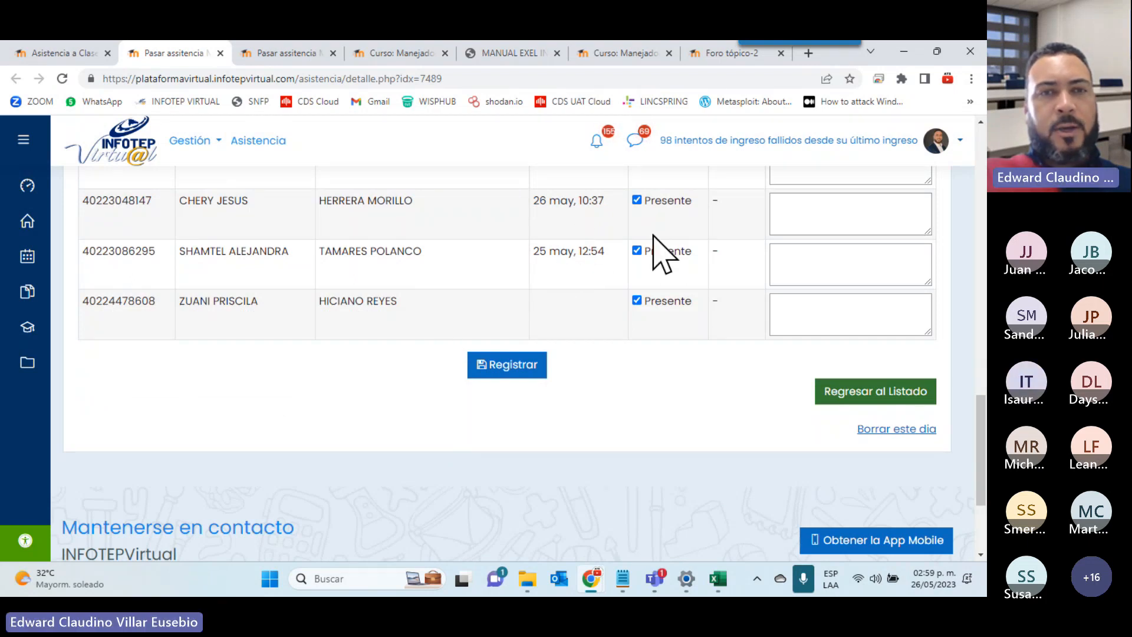
pyautogui.click(639, 201)
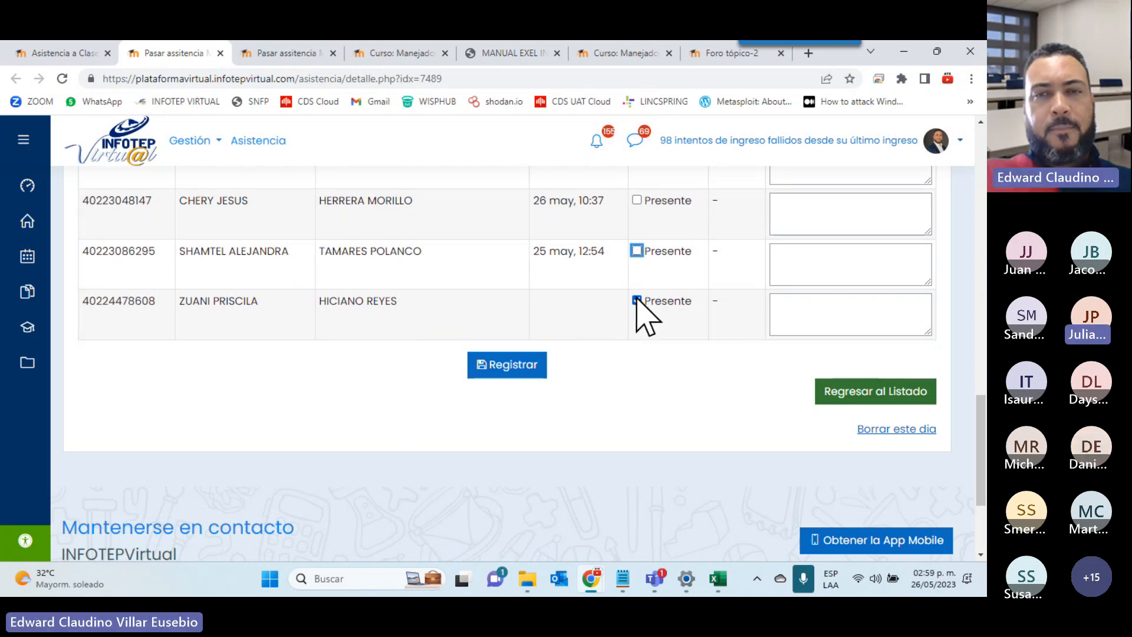
pyautogui.click(637, 251)
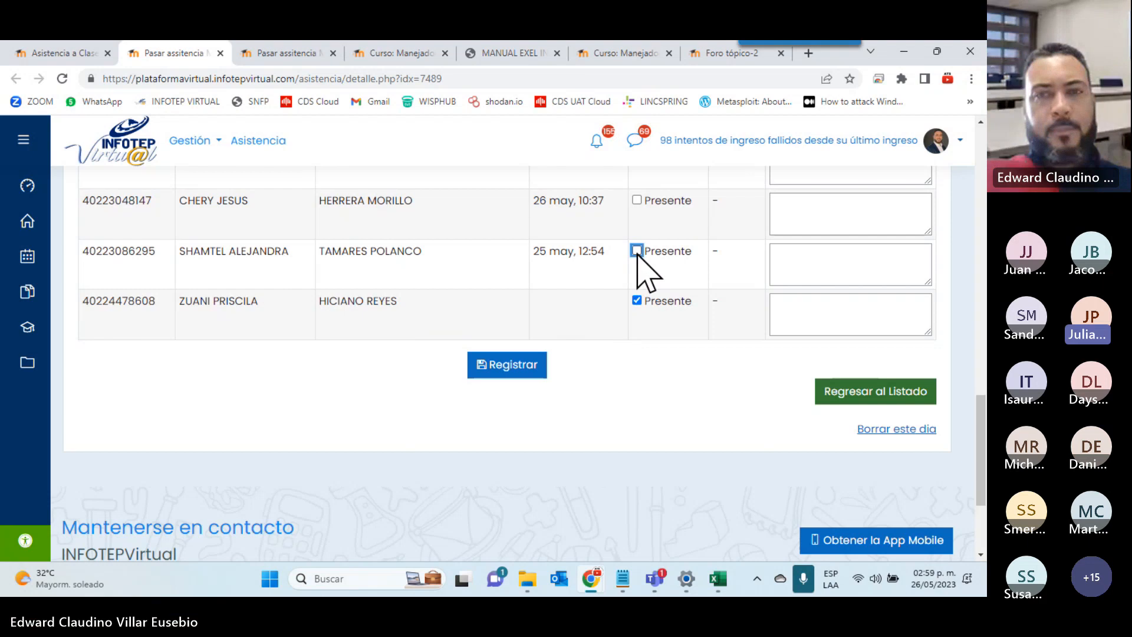
pyautogui.click(636, 300)
# - Recheck the EI 23-64 attendance marks and set the fifteenth student back to Presente
pyautogui.scroll(1, 289, 314)
pyautogui.scroll(2, 286, 316)
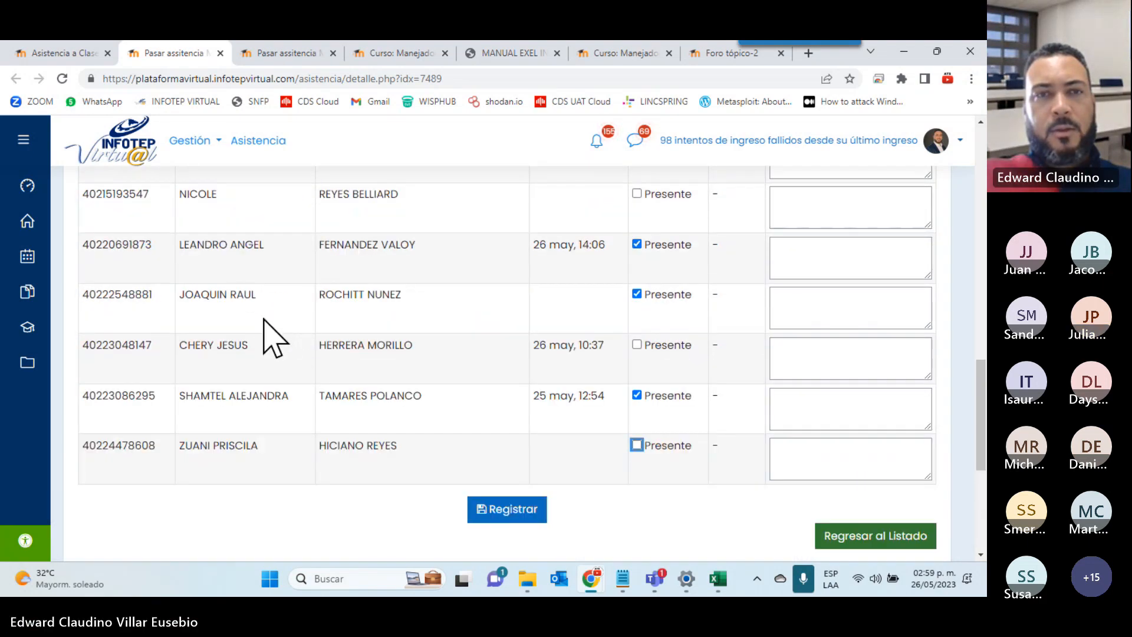
pyautogui.scroll(-1, 266, 319)
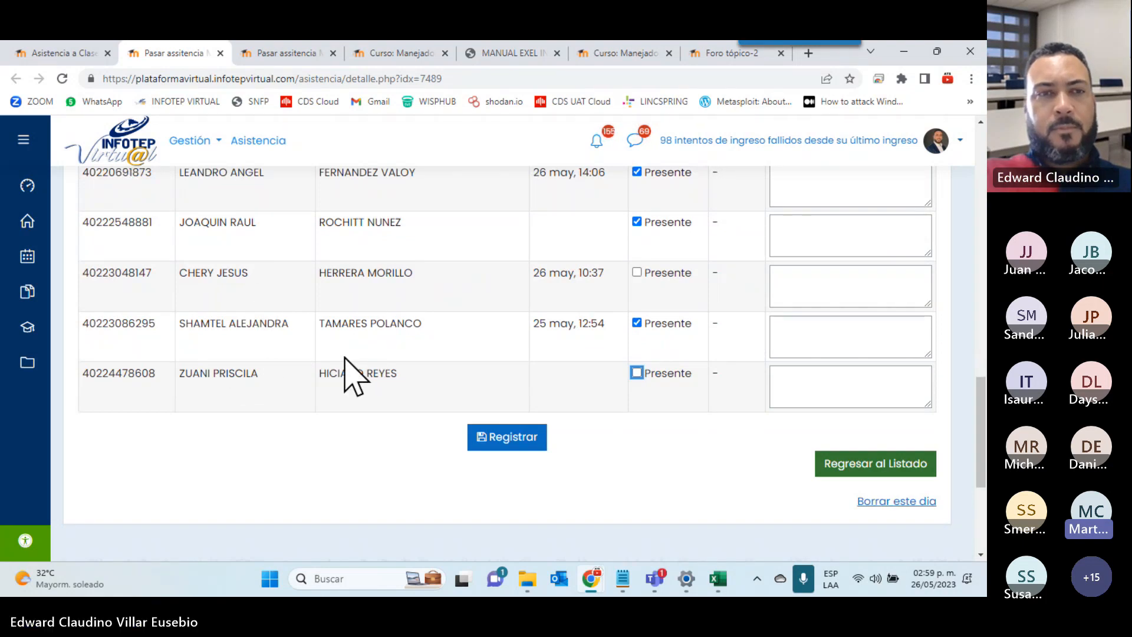
pyautogui.scroll(3, 352, 376)
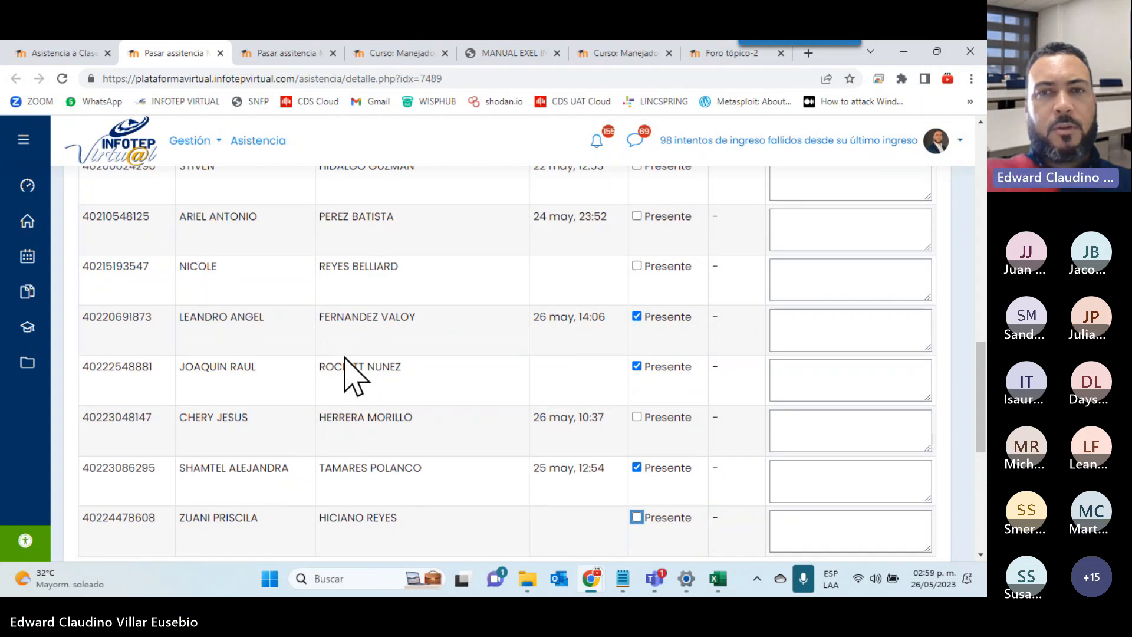
pyautogui.click(637, 216)
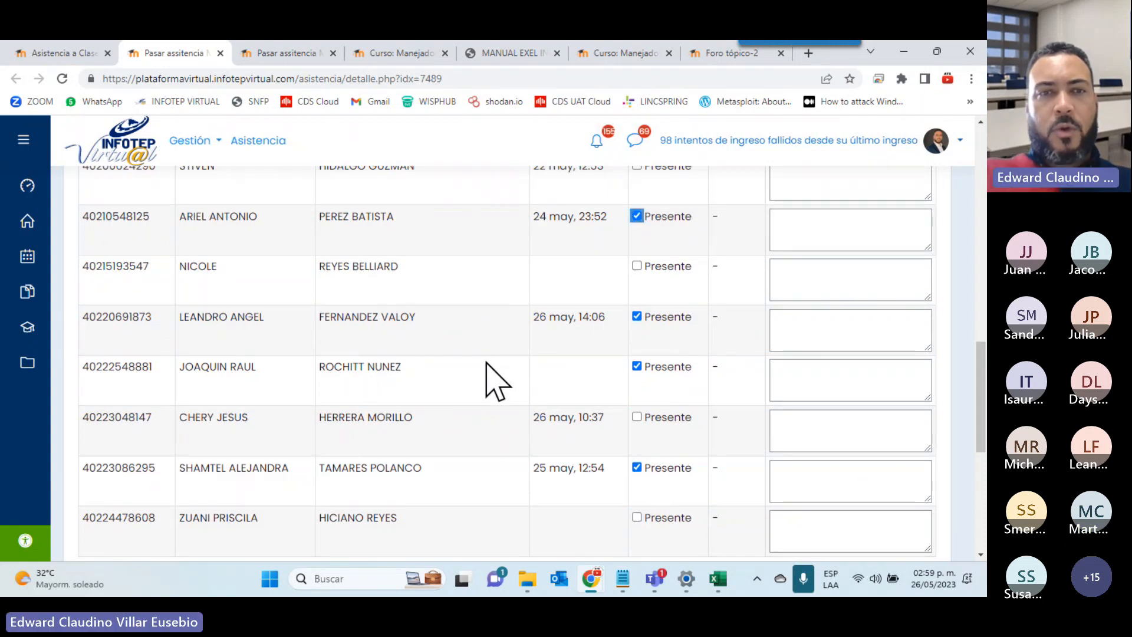
pyautogui.scroll(5, 496, 381)
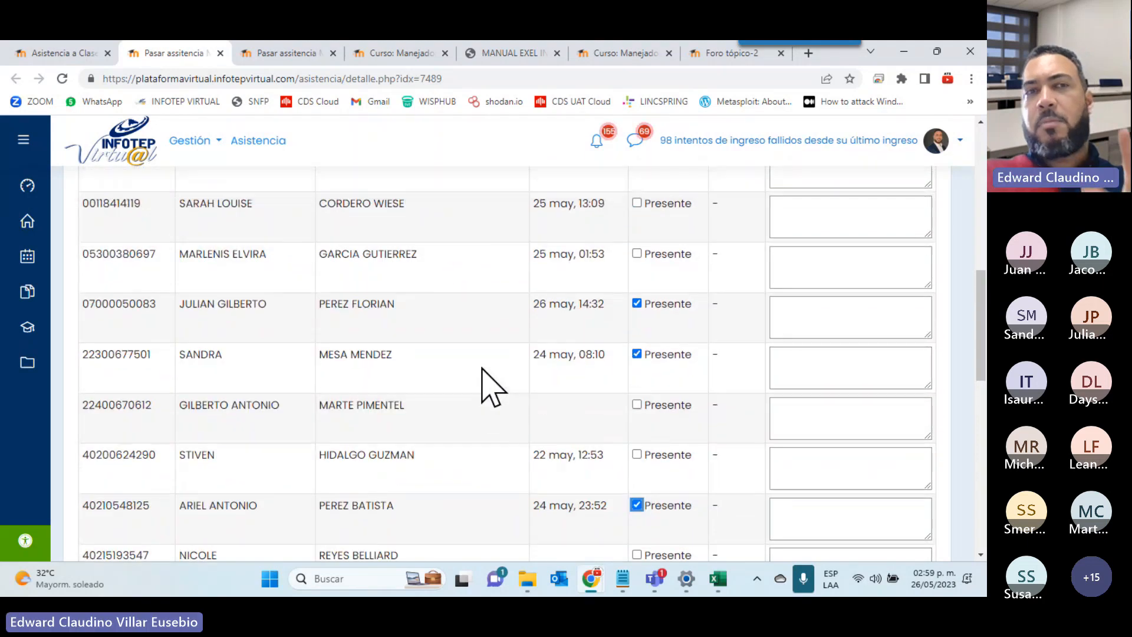
pyautogui.scroll(3, 472, 371)
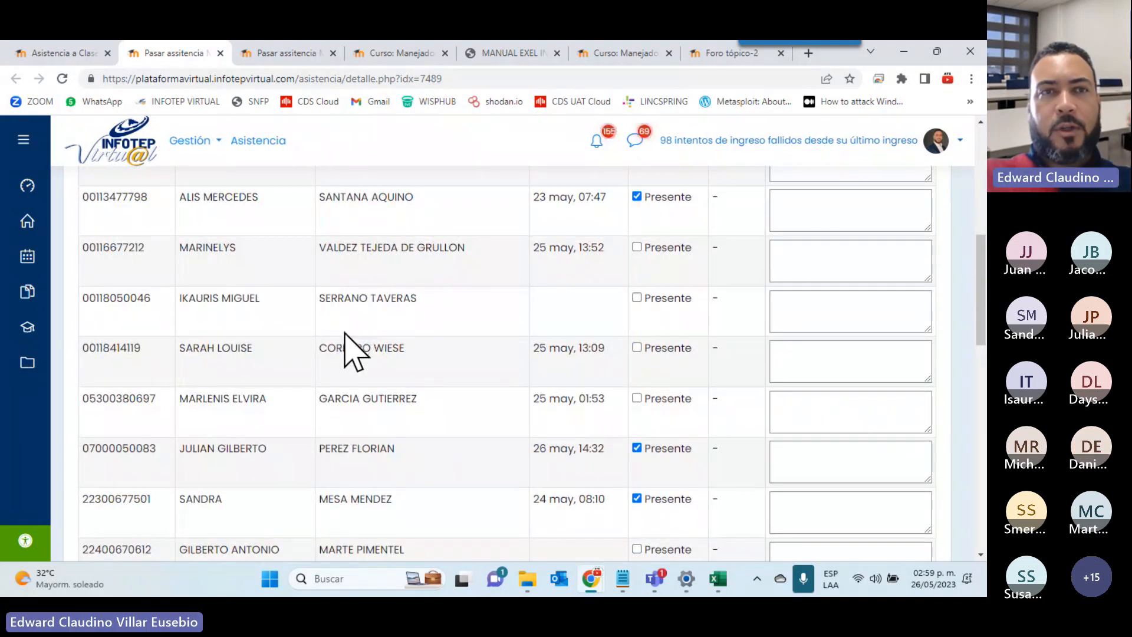
# - Go through the EI 23-63 attendance list for 2023-05-26 and unmark Presente for the seventh student
pyautogui.click(260, 50)
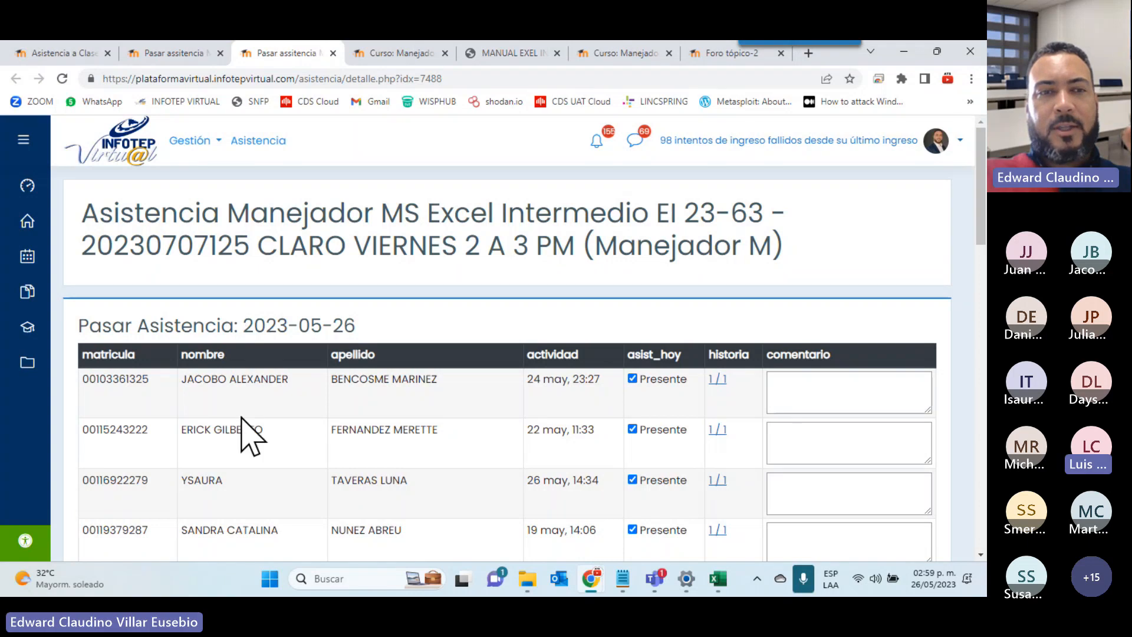
pyautogui.scroll(-1, 243, 424)
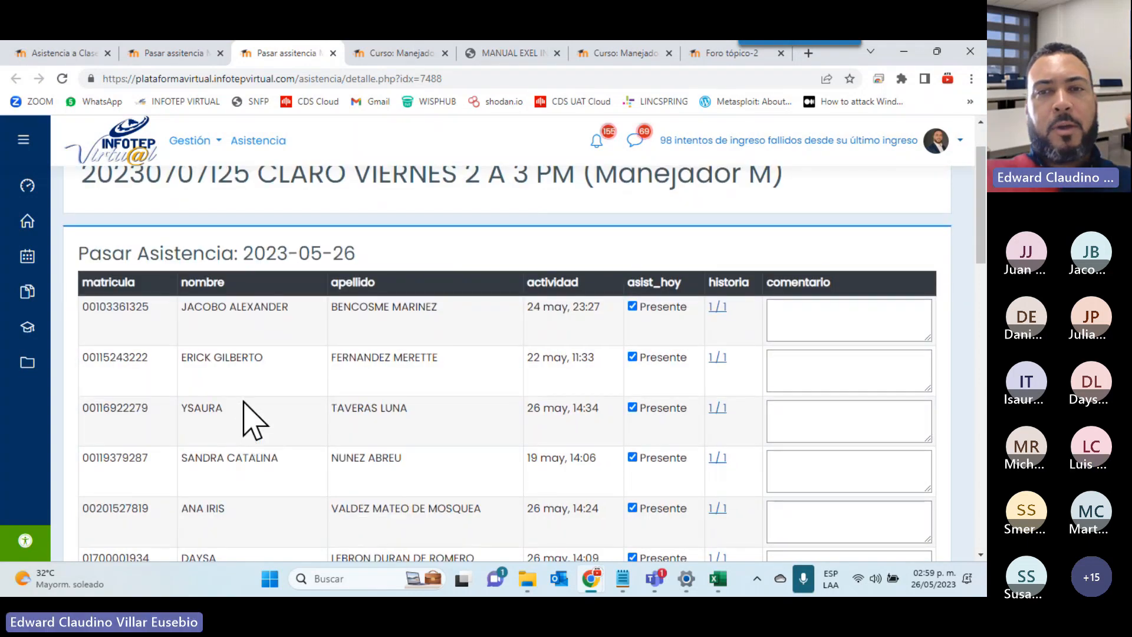
pyautogui.scroll(-1, 451, 404)
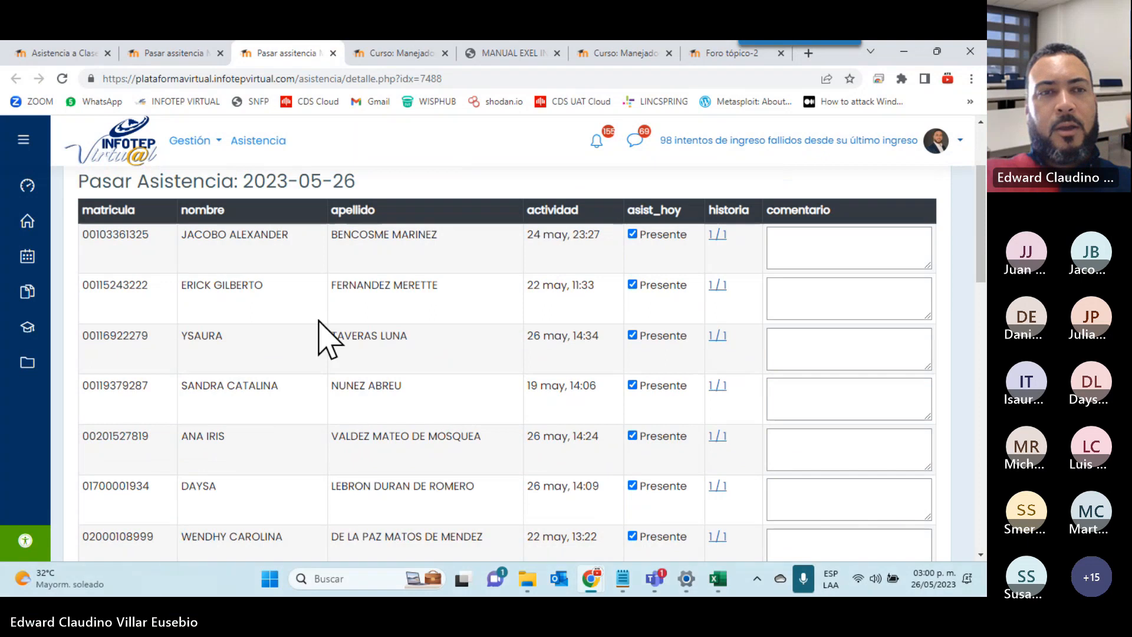
pyautogui.scroll(-2, 379, 319)
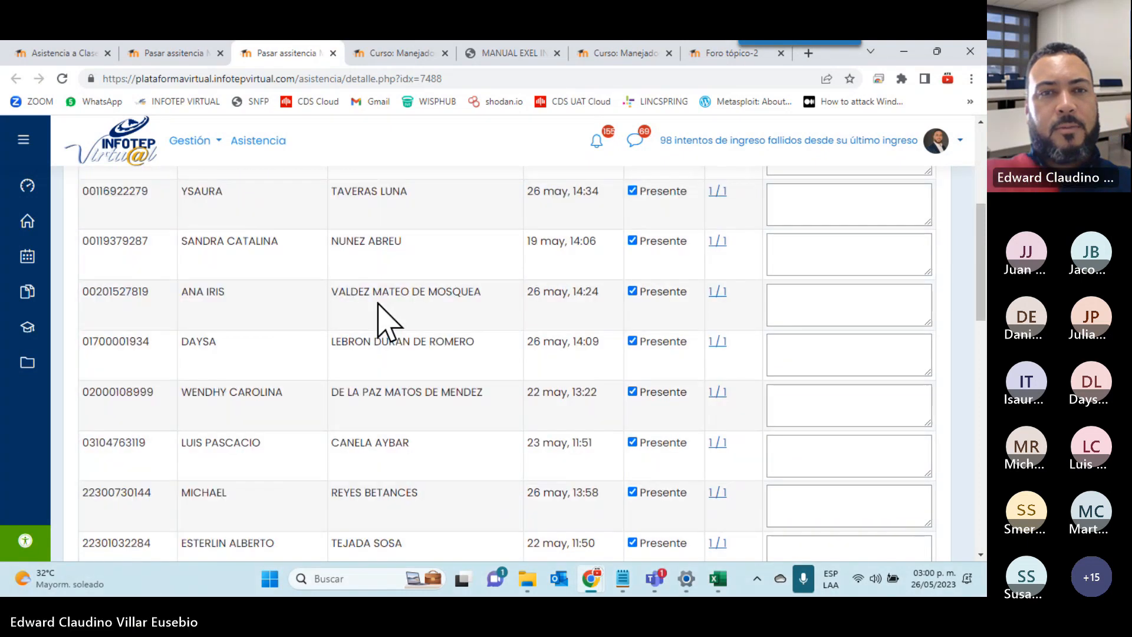
pyautogui.scroll(1, 379, 316)
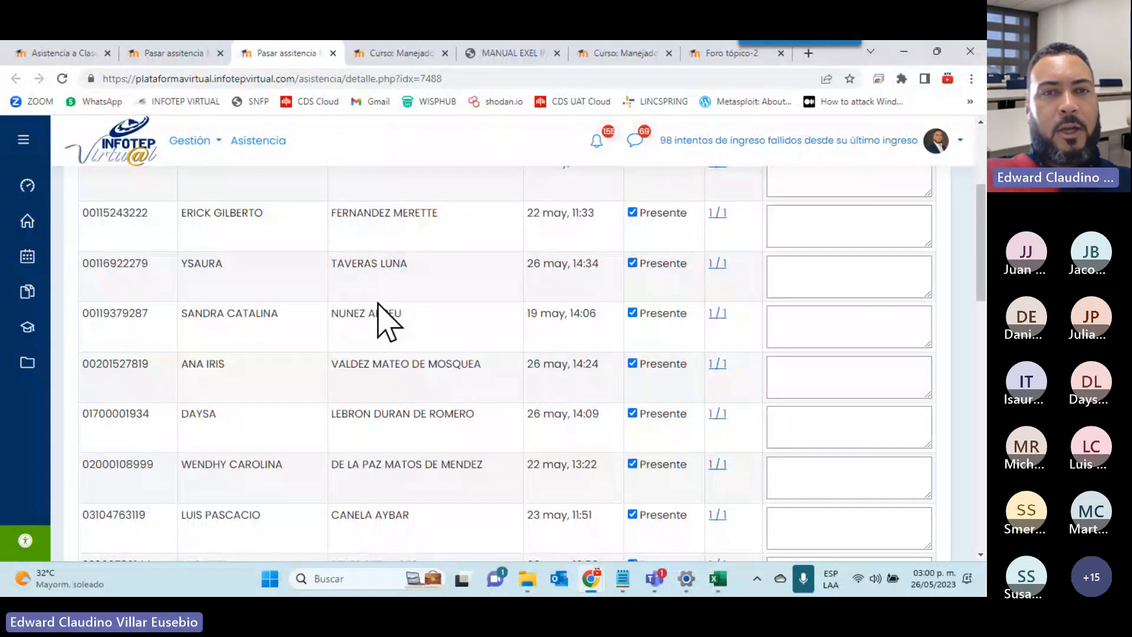
pyautogui.scroll(-1, 378, 300)
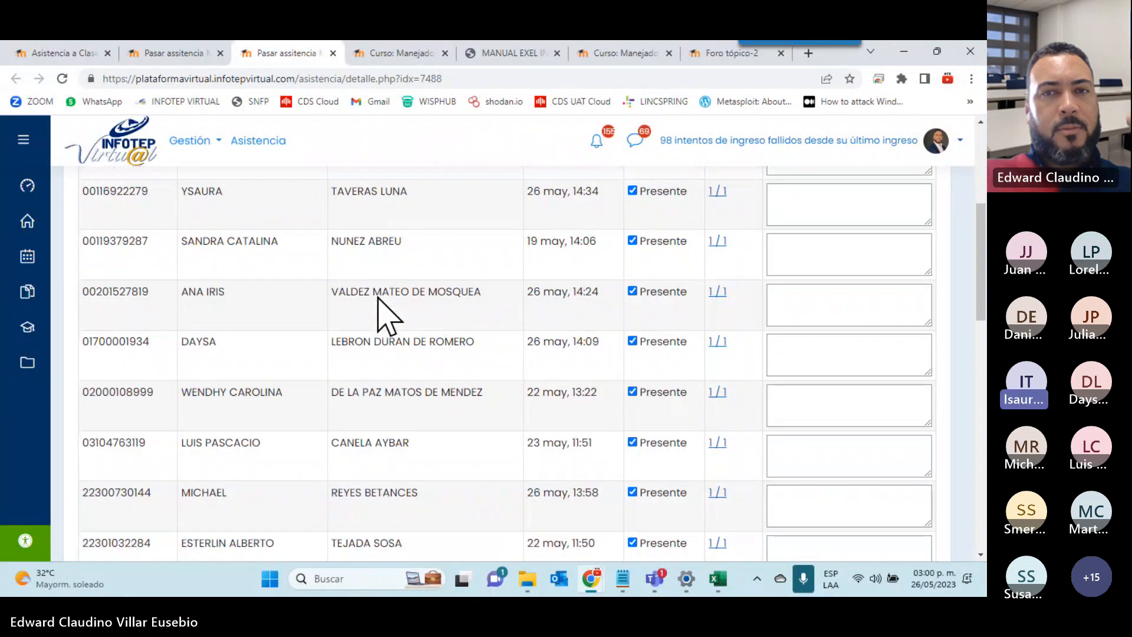
pyautogui.scroll(-1, 381, 298)
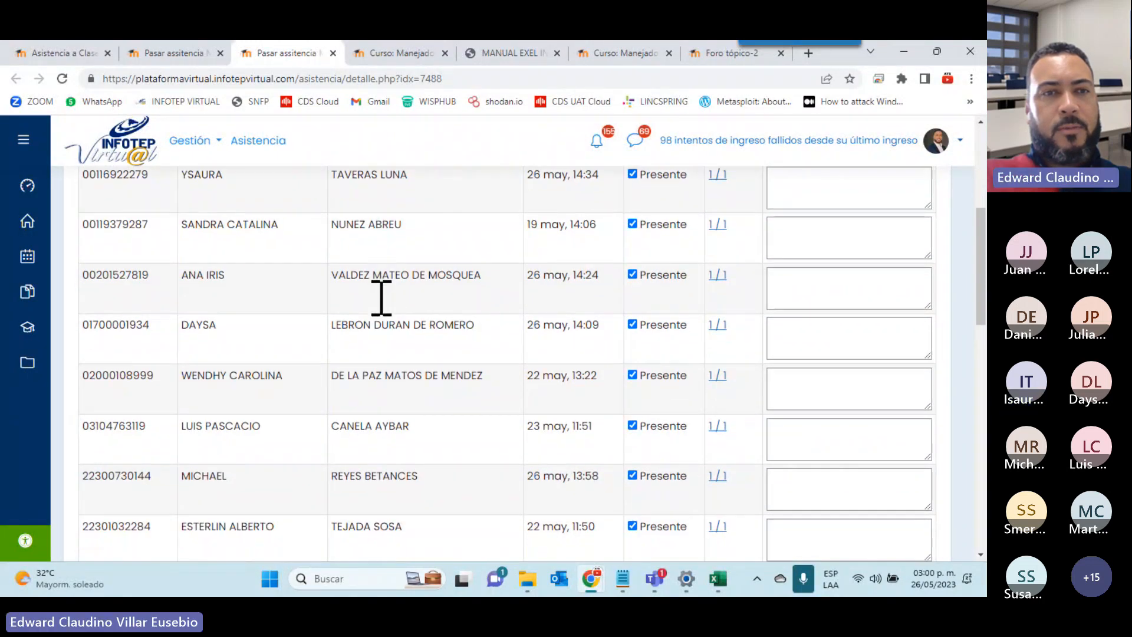
pyautogui.scroll(-1, 381, 298)
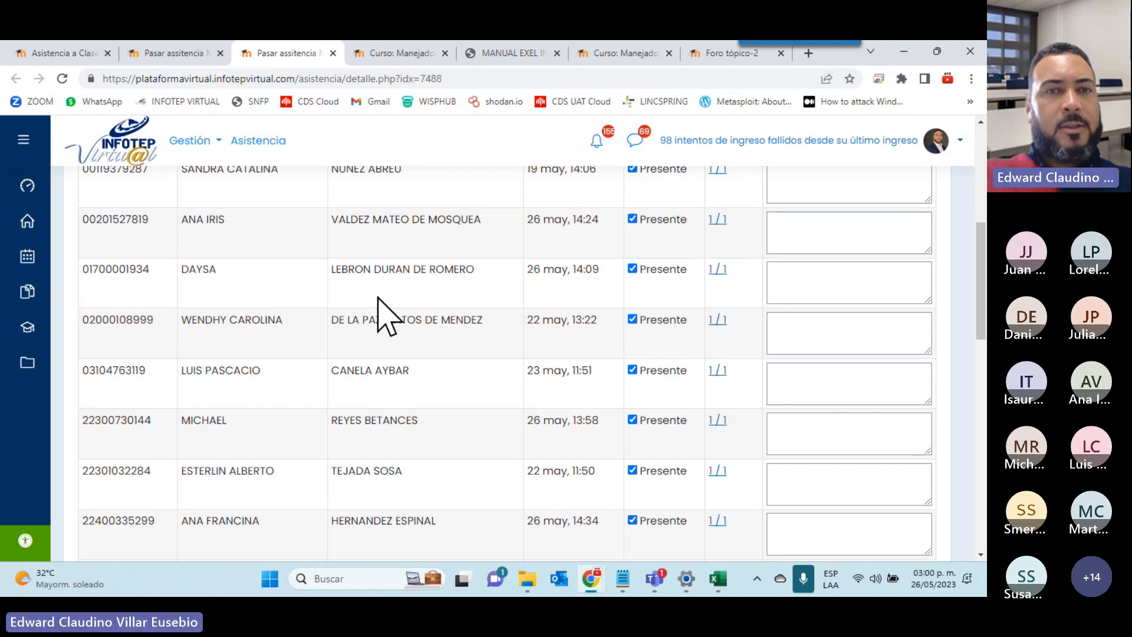
pyautogui.scroll(-3, 380, 298)
pyautogui.scroll(-1, 381, 298)
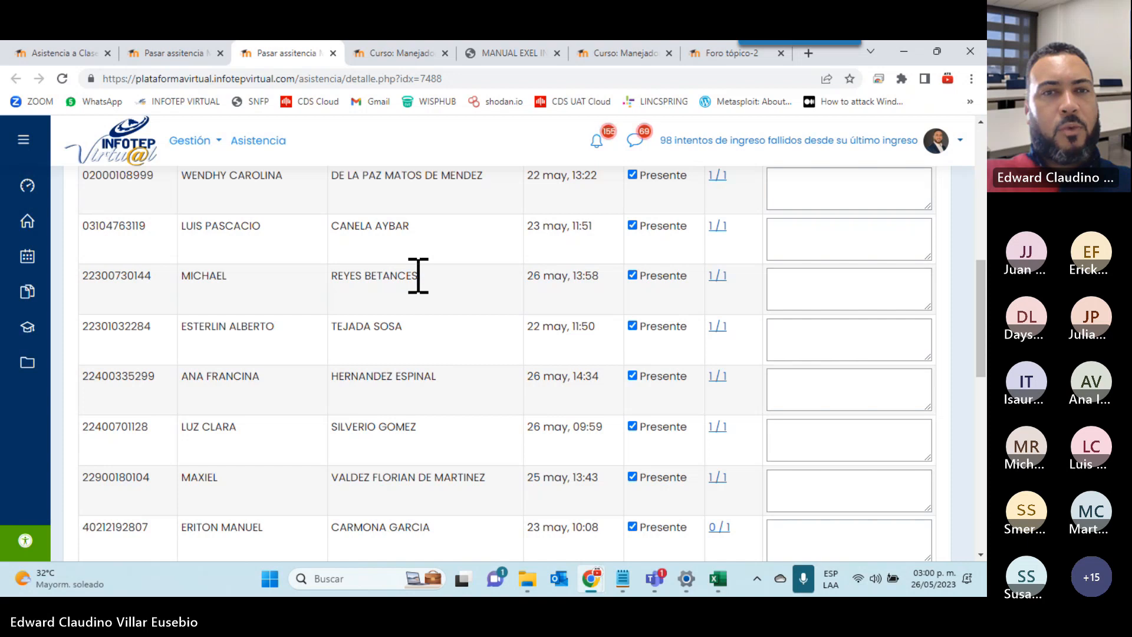
pyautogui.click(633, 174)
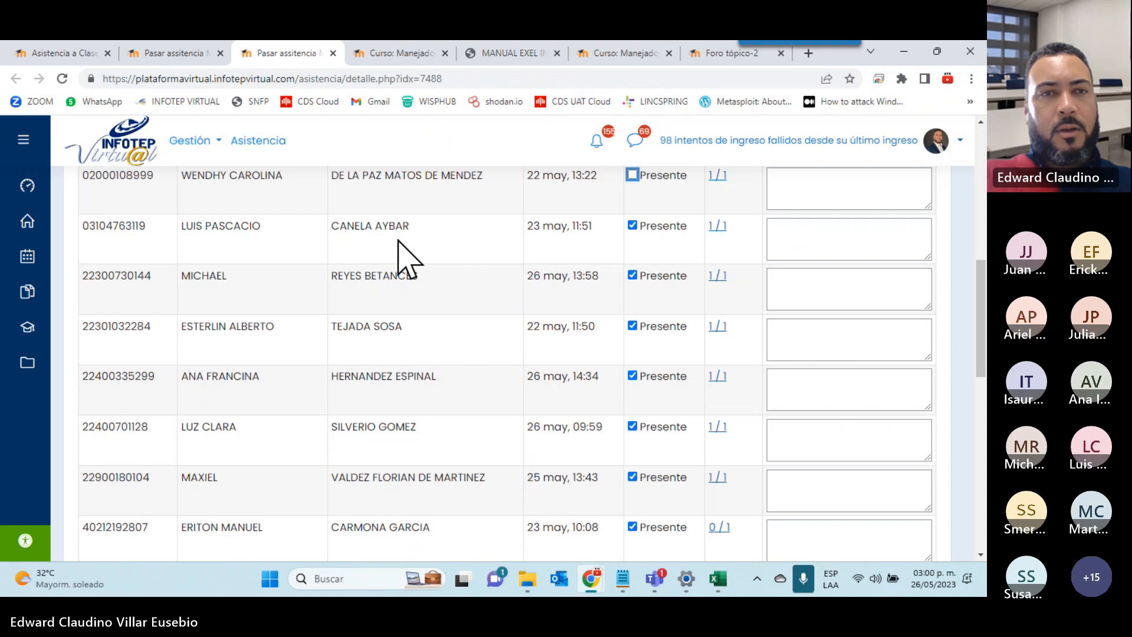
# - Search the EI 23-64 list for a student by first name and check the attendance marks at the end of that list
pyautogui.scroll(4, 227, 233)
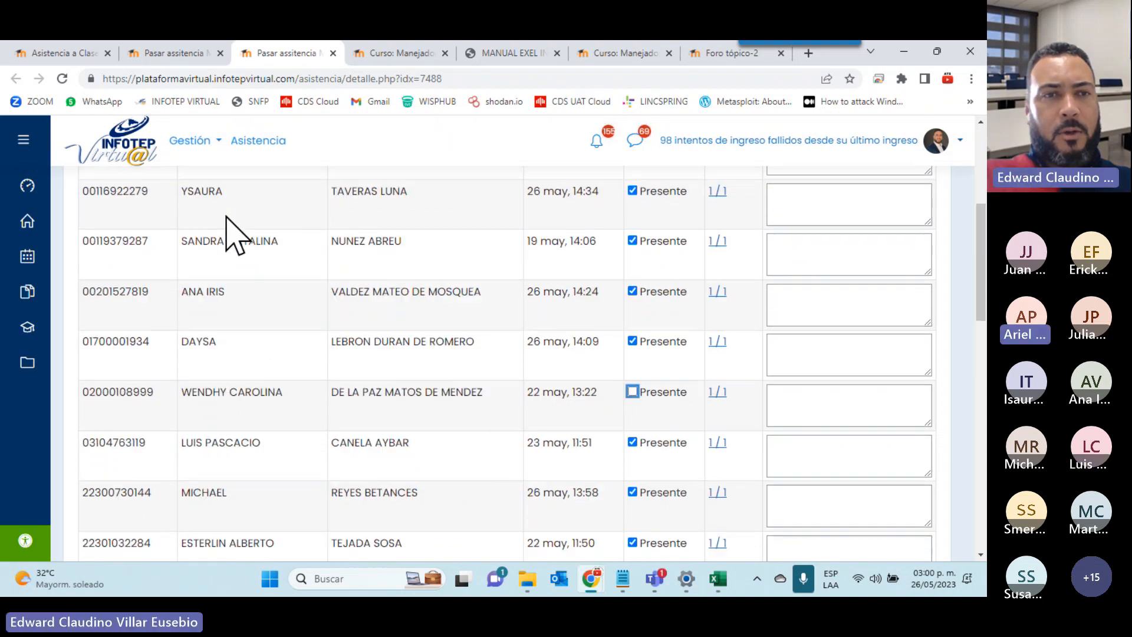
pyautogui.scroll(5, 235, 233)
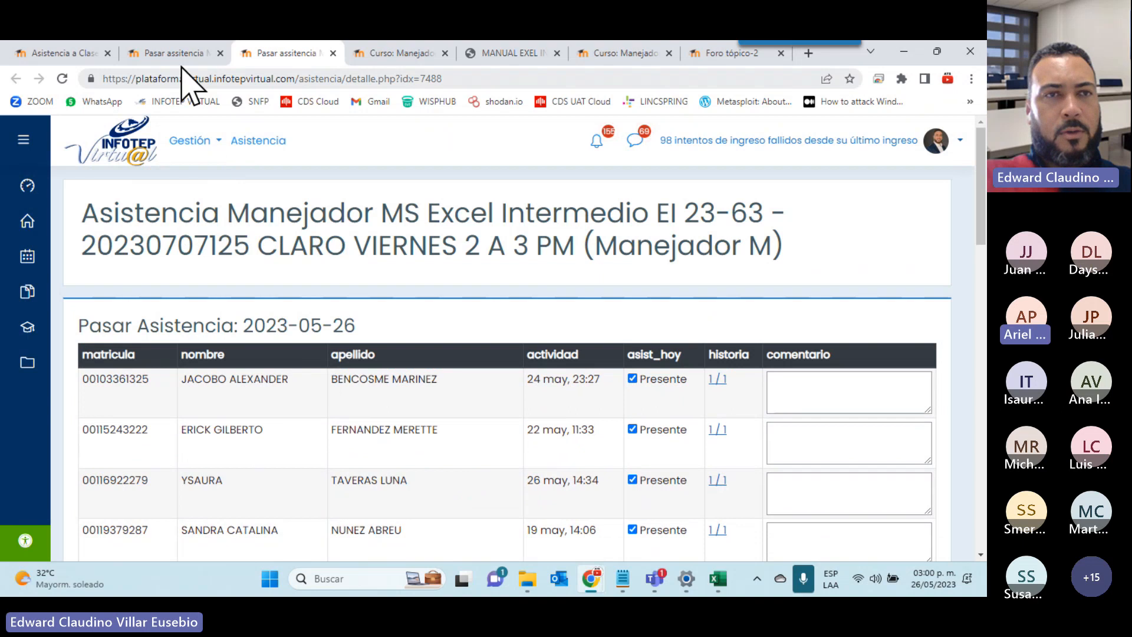
pyautogui.click(181, 56)
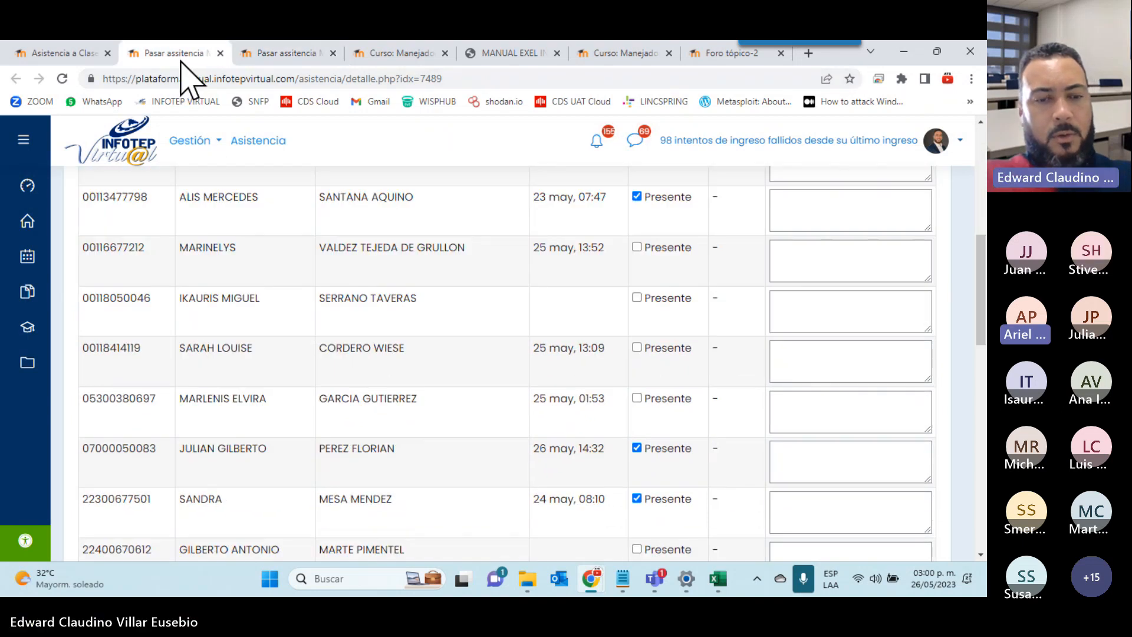
pyautogui.hotkey('ctrl', 'f')
pyautogui.write('ariel')
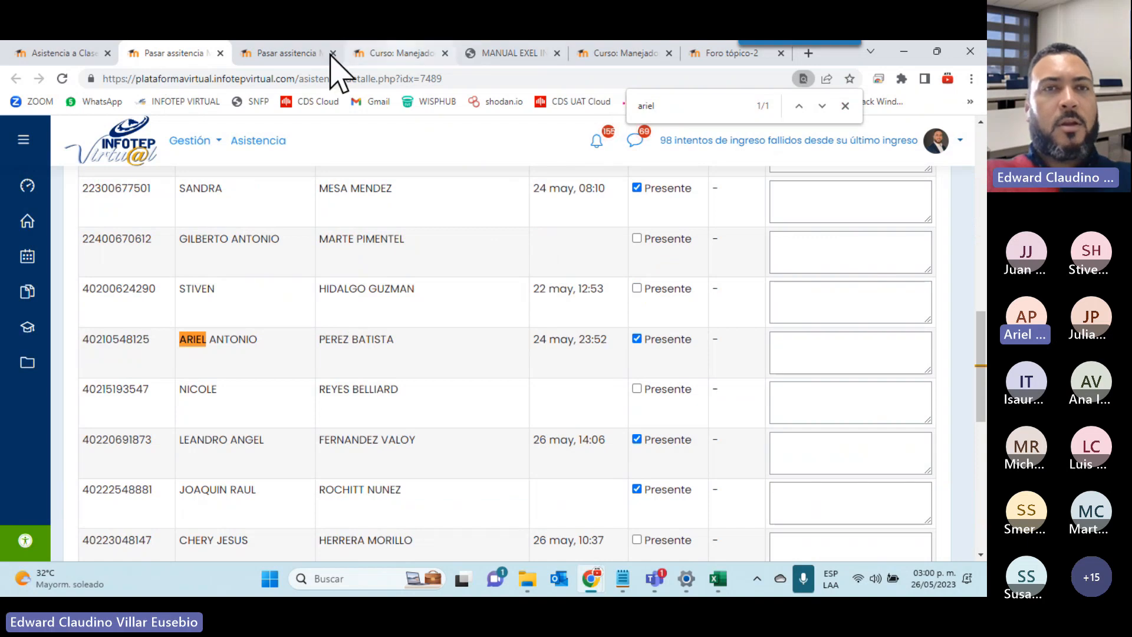
pyautogui.click(282, 54)
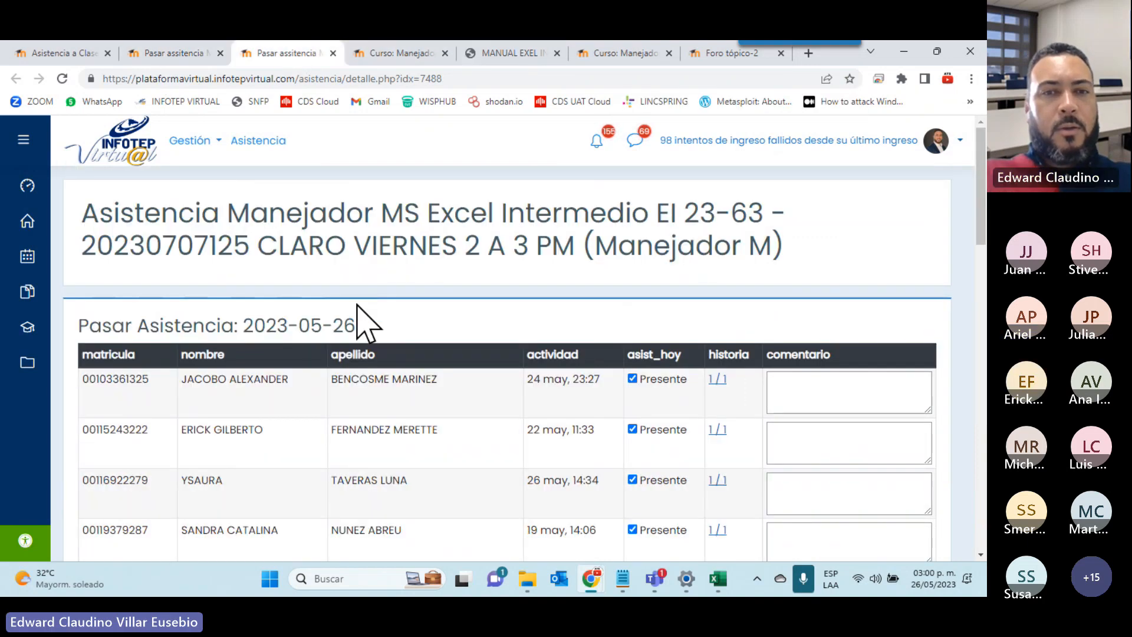
pyautogui.scroll(-5, 366, 324)
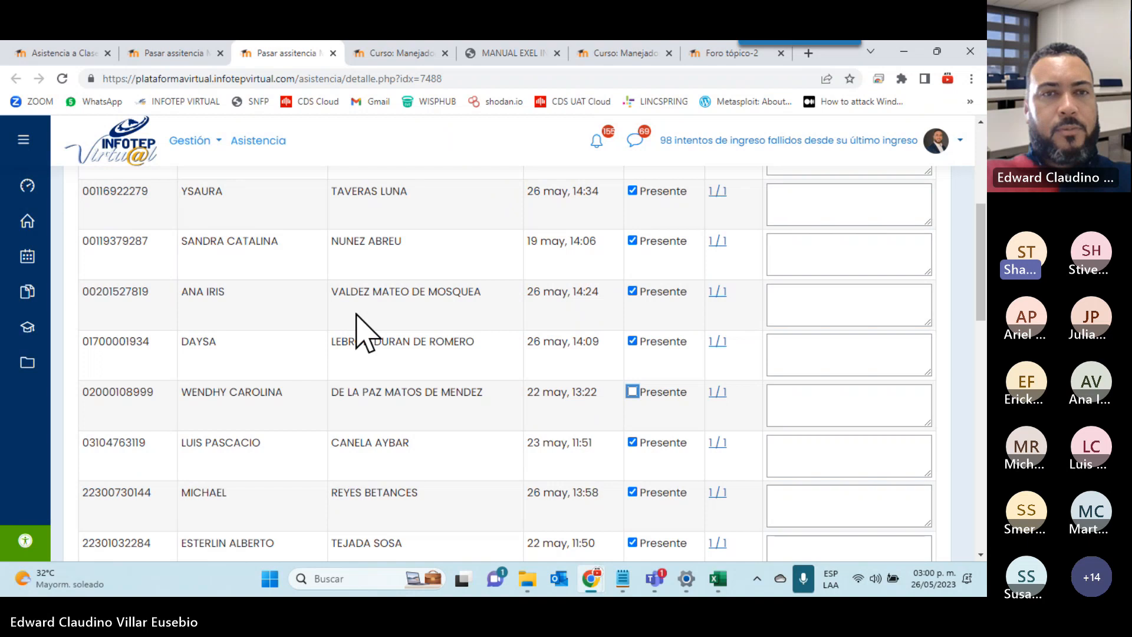
pyautogui.click(180, 54)
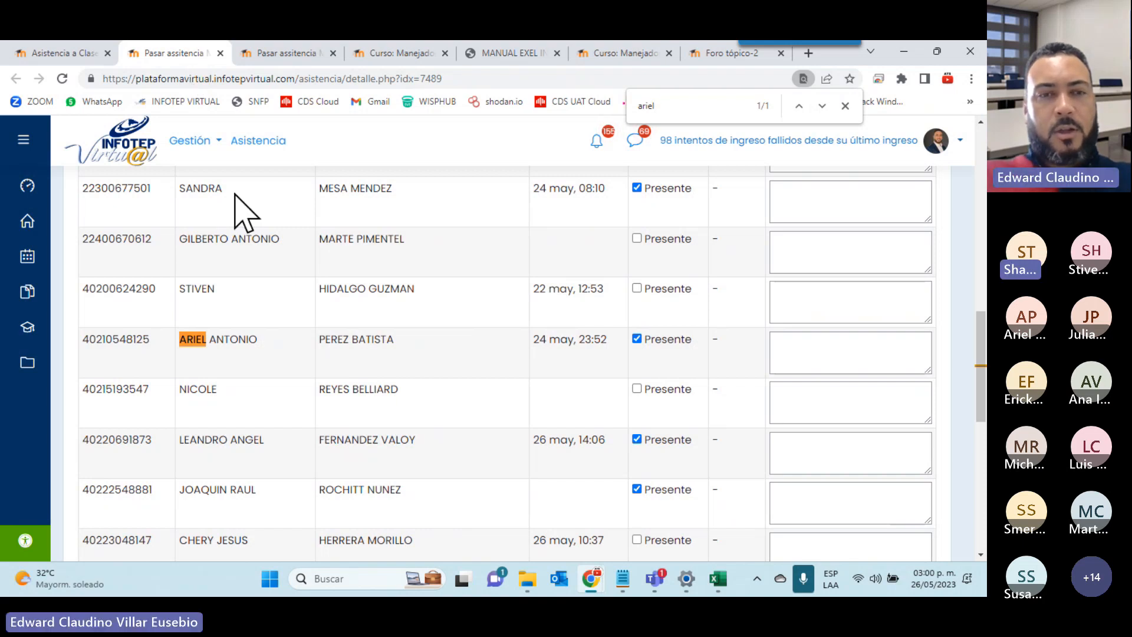
pyautogui.scroll(-7, 239, 248)
pyautogui.scroll(3, 254, 354)
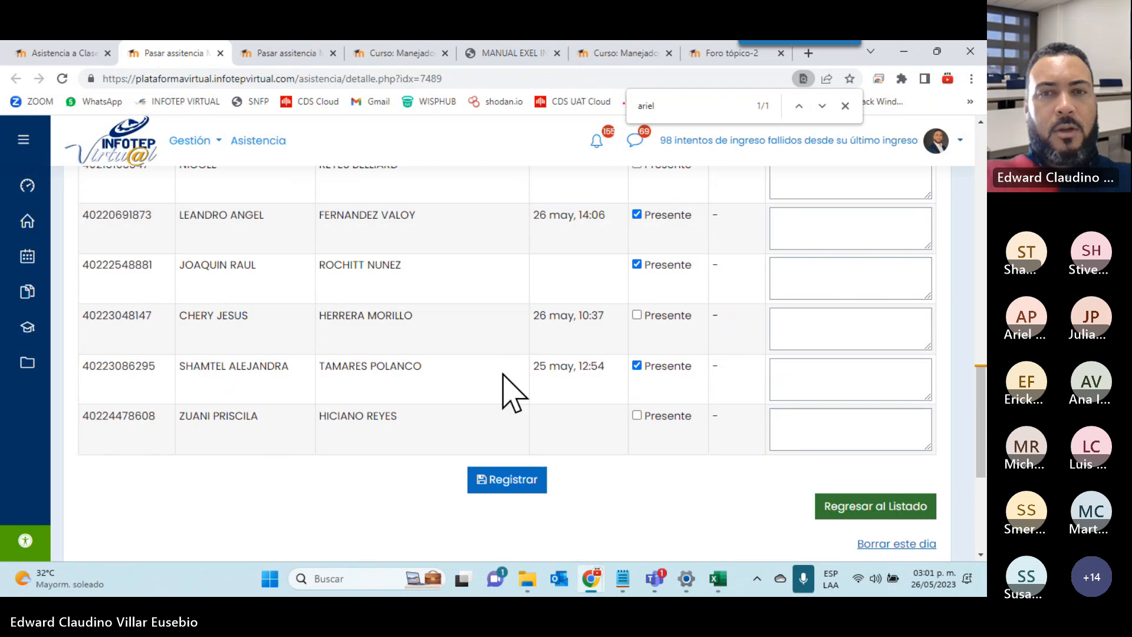
# - Unmark Presente for the tenth and twelfth students in the EI 23-63 attendance list
pyautogui.click(265, 52)
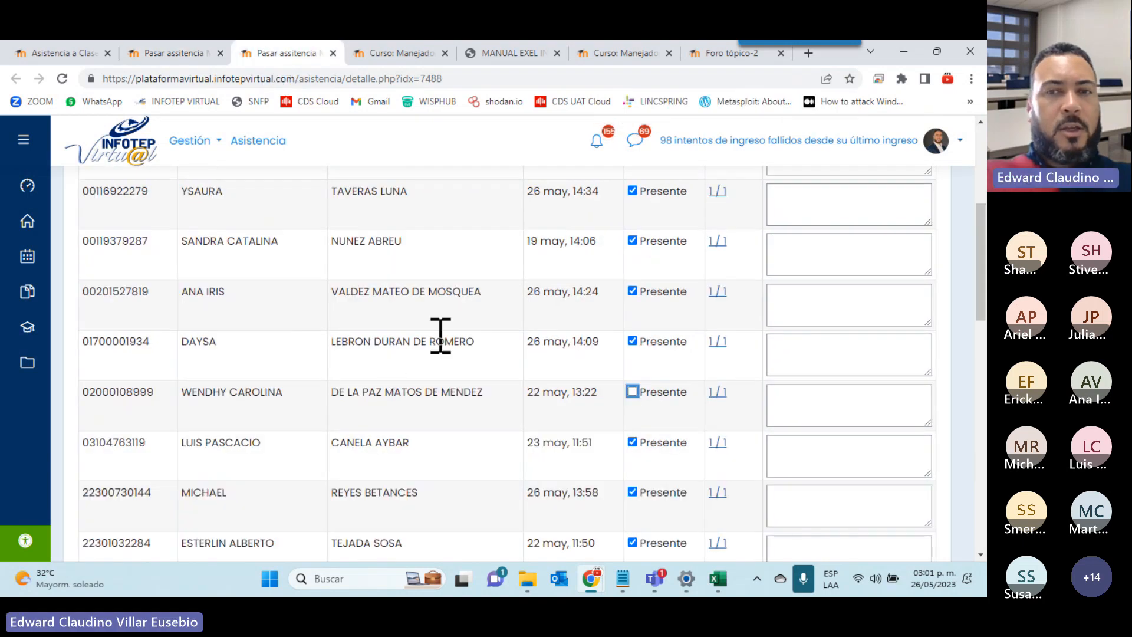
pyautogui.scroll(-3, 265, 433)
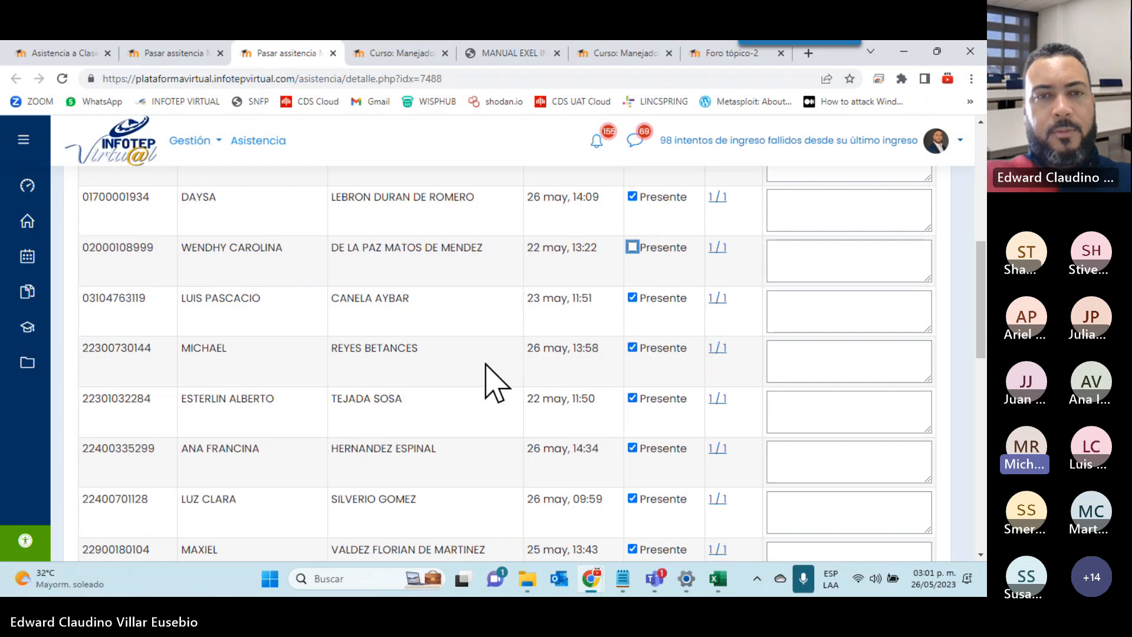
pyautogui.scroll(-1, 486, 366)
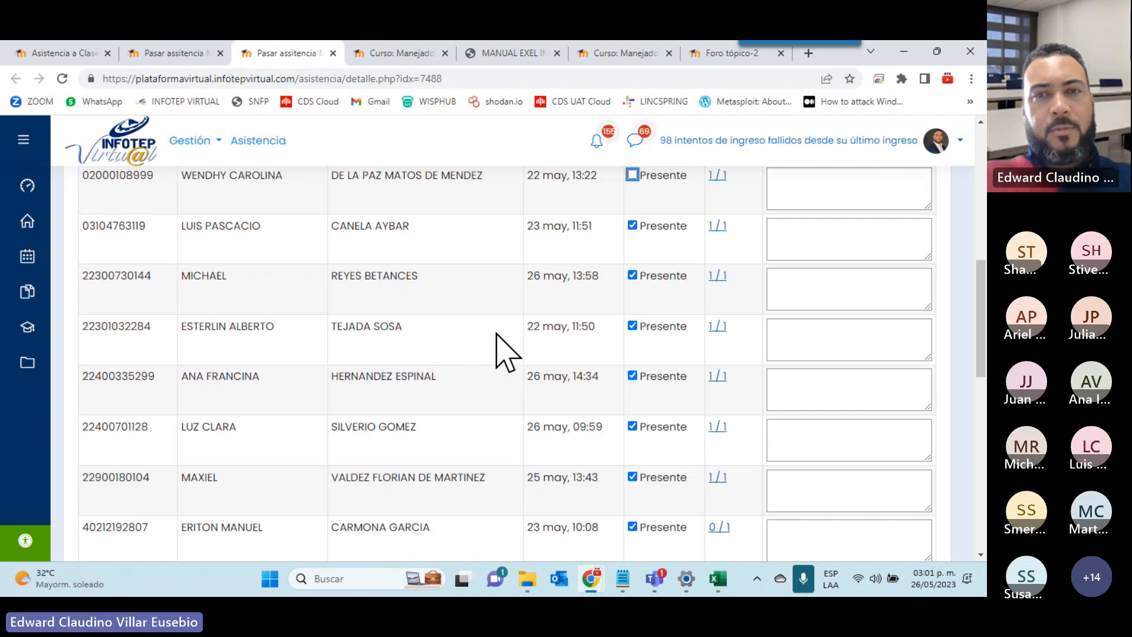
pyautogui.click(632, 325)
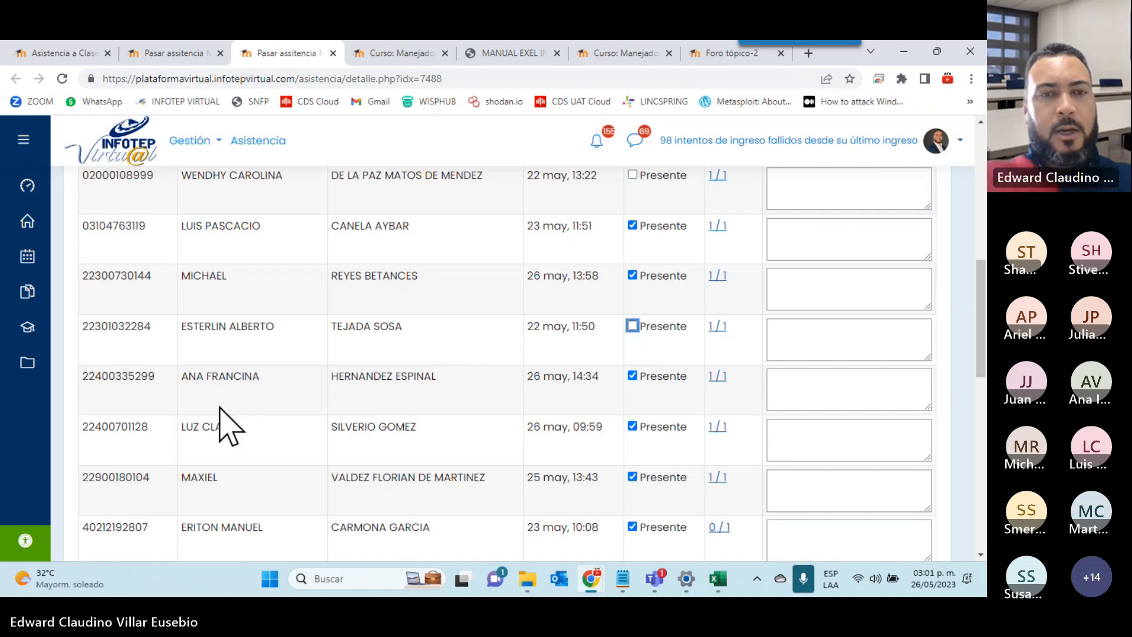
pyautogui.scroll(-2, 427, 383)
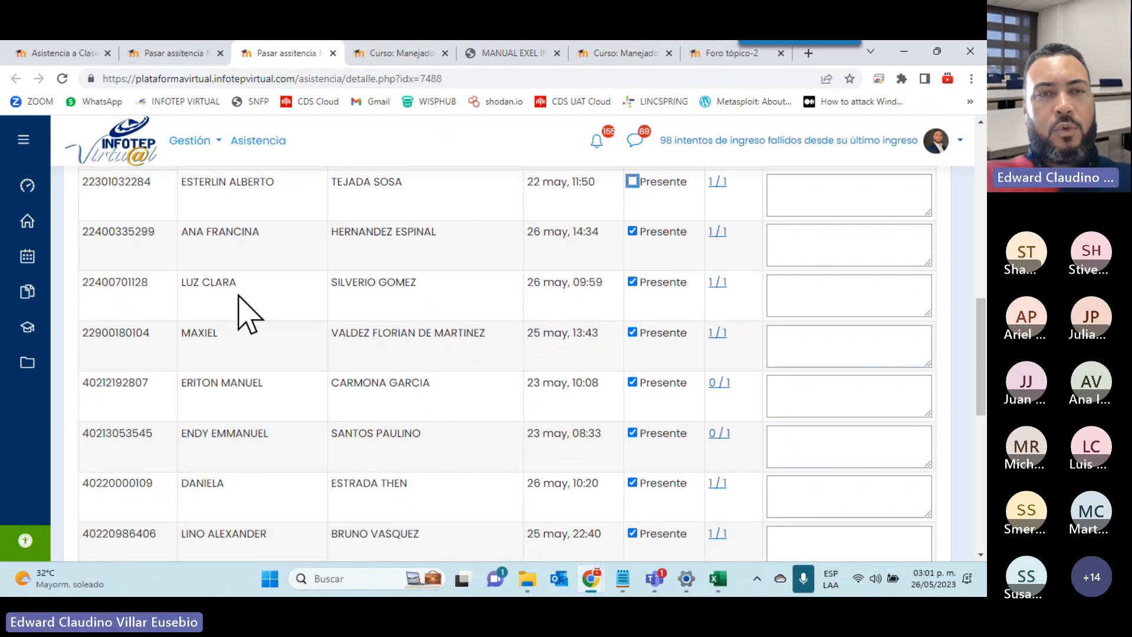
pyautogui.scroll(-1, 399, 290)
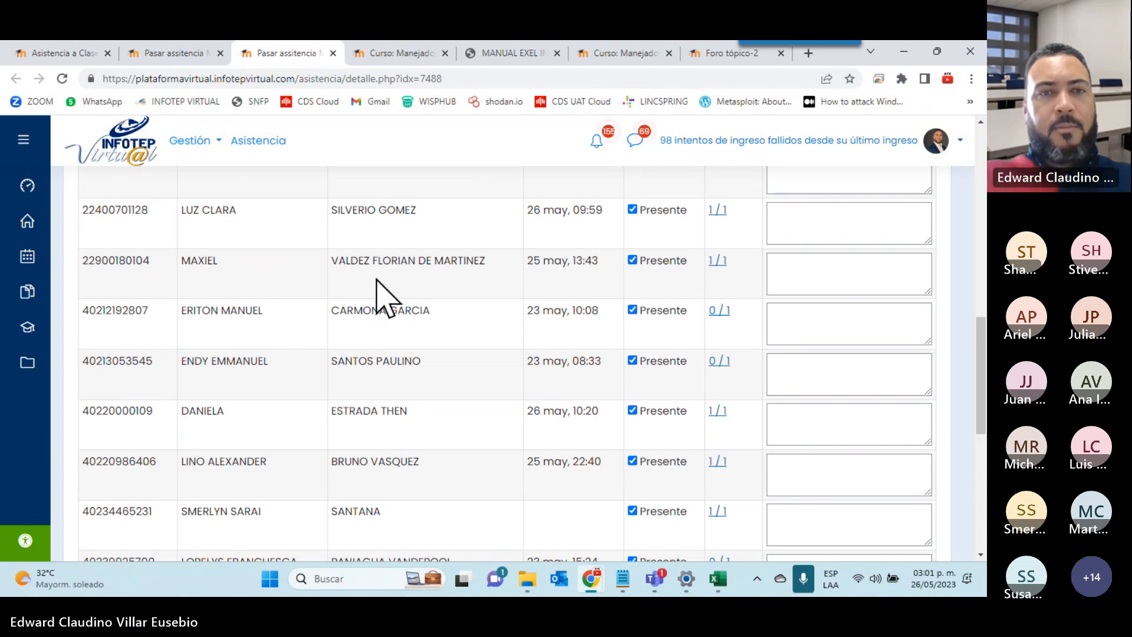
pyautogui.click(631, 210)
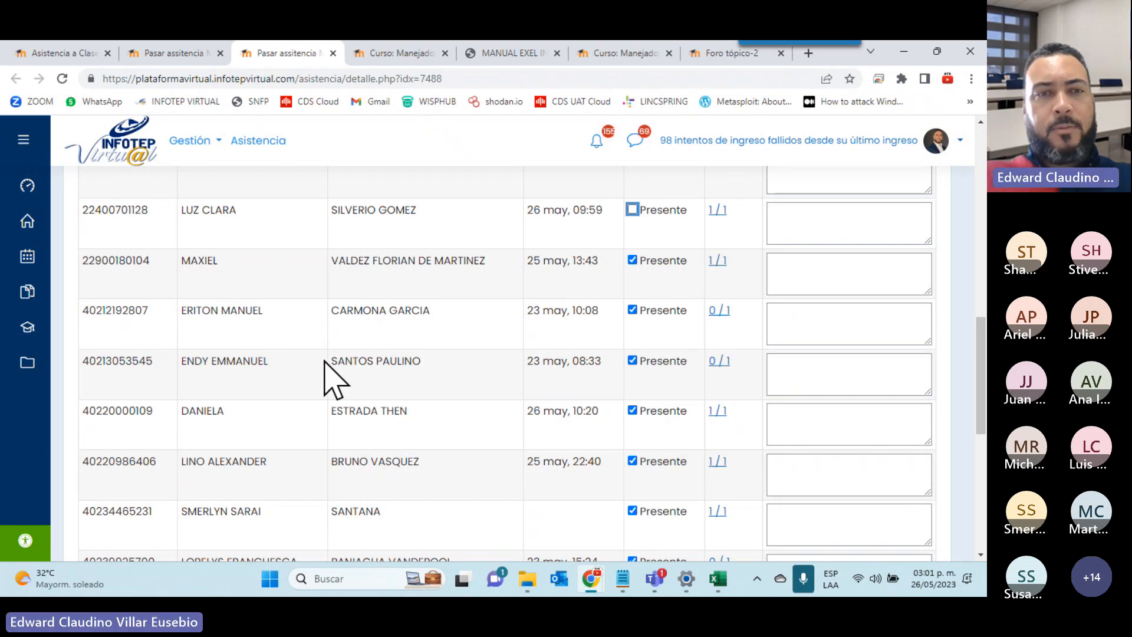
# - Unmark Presente for the fifteenth student in the EI 23-63 attendance list
pyautogui.scroll(-1, 324, 365)
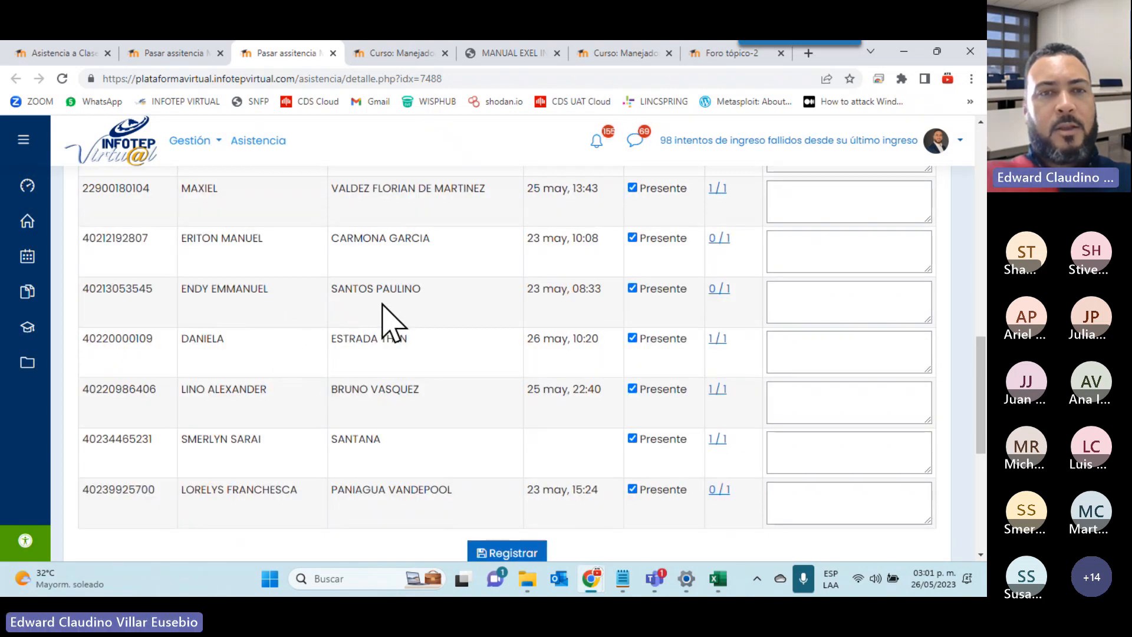
pyautogui.scroll(-1, 386, 321)
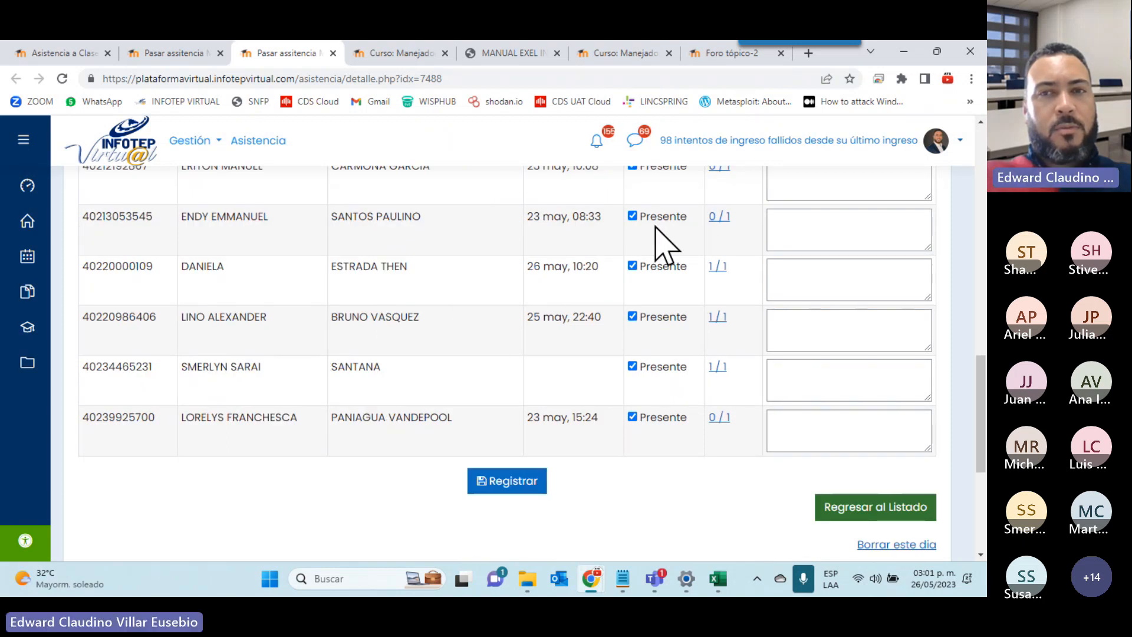
pyautogui.click(633, 216)
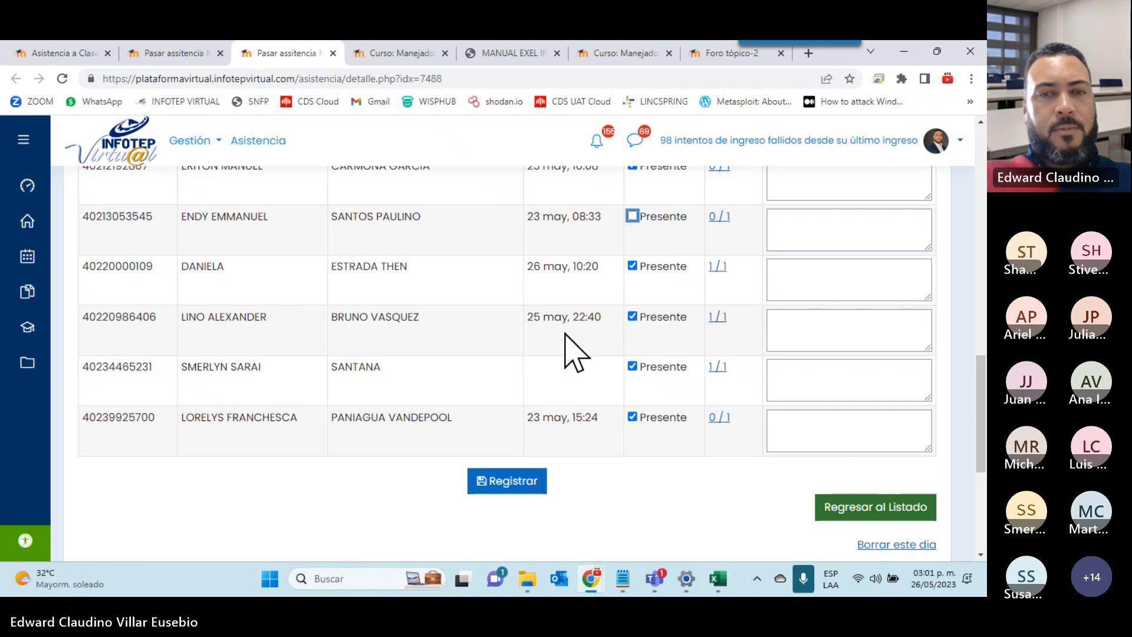
# - Register the 2023-05-26 attendance for the EI 23-63 class and for the EI 23-64 class
pyautogui.scroll(-2, 571, 352)
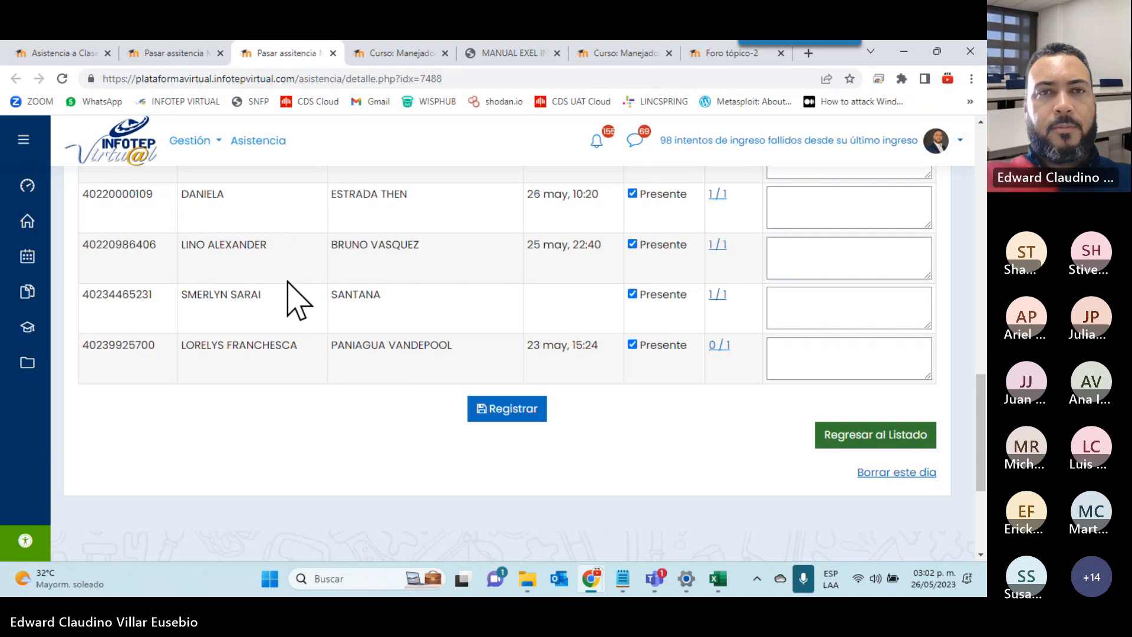
pyautogui.click(511, 410)
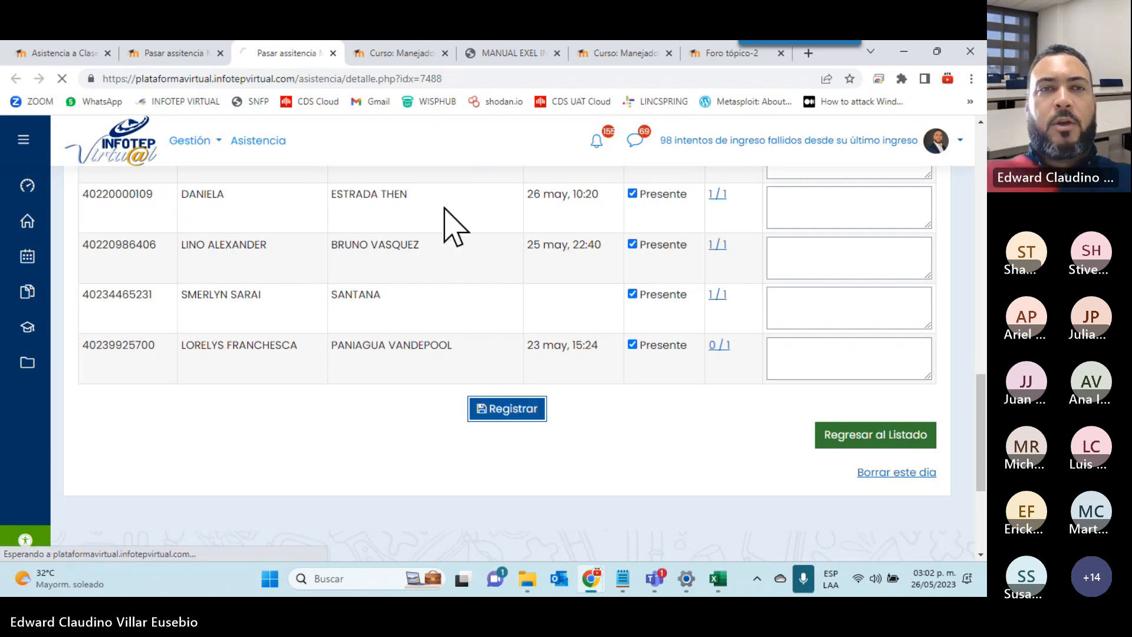
pyautogui.click(177, 54)
pyautogui.click(491, 481)
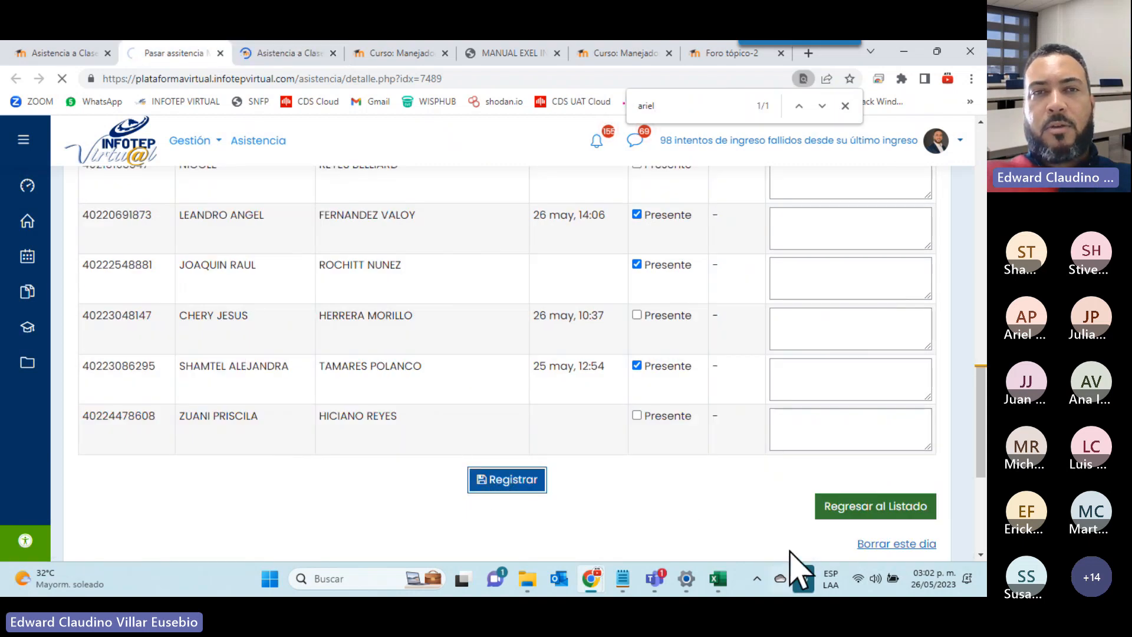
# - Switch to the Excel Intermedio meeting in Microsoft Teams, turn off the camera and microphone, and stop sharing the screen
pyautogui.moveTo(657, 592)
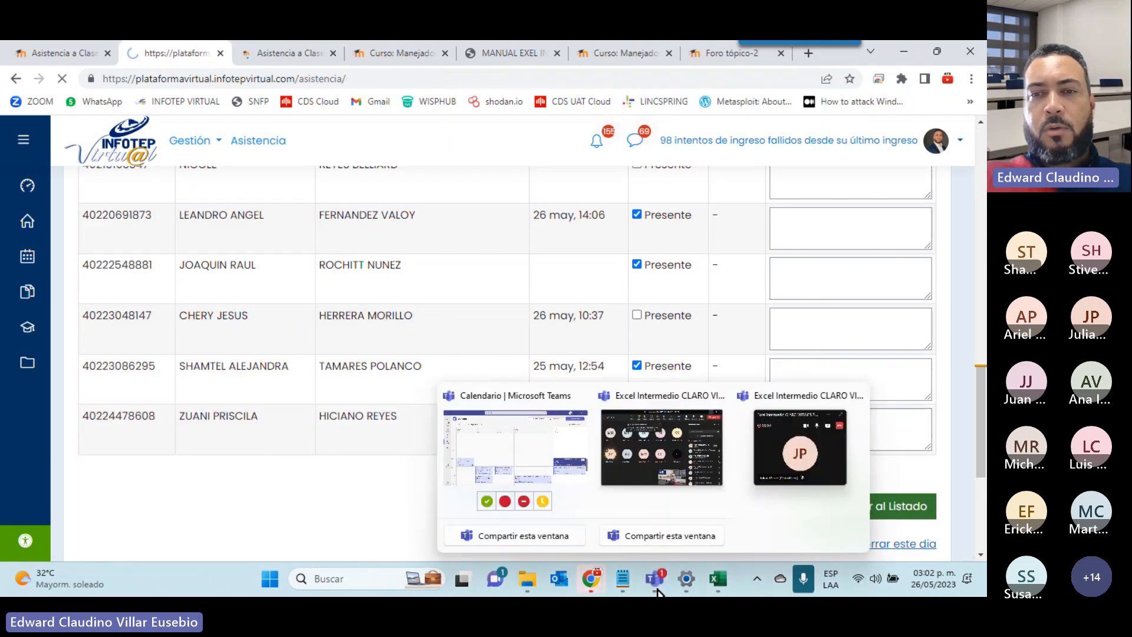
pyautogui.click(699, 483)
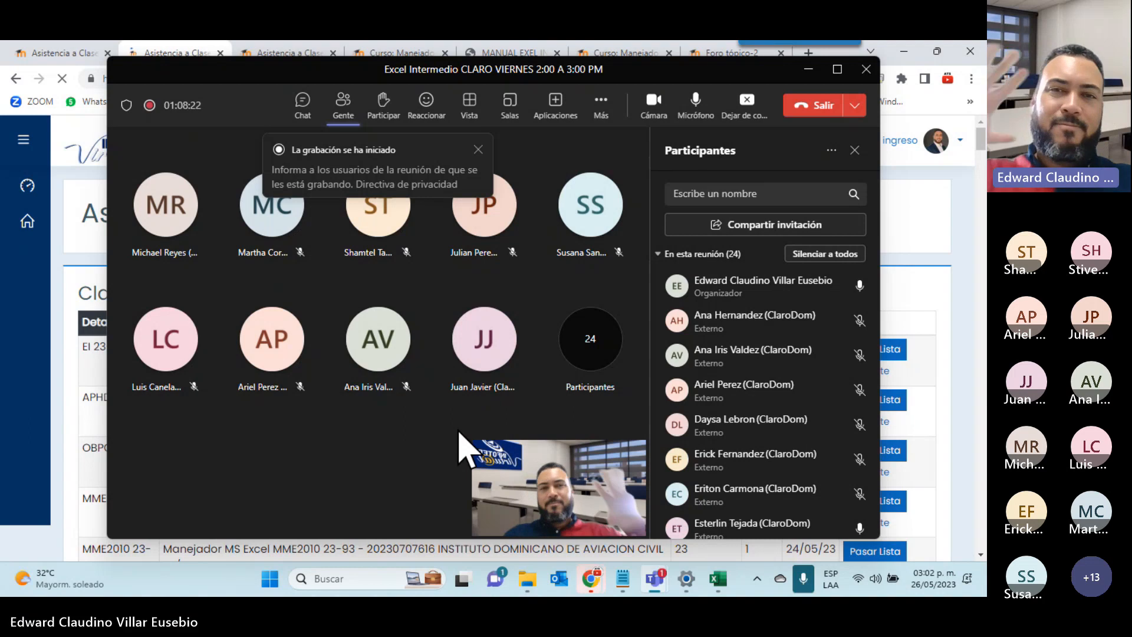
pyautogui.click(659, 115)
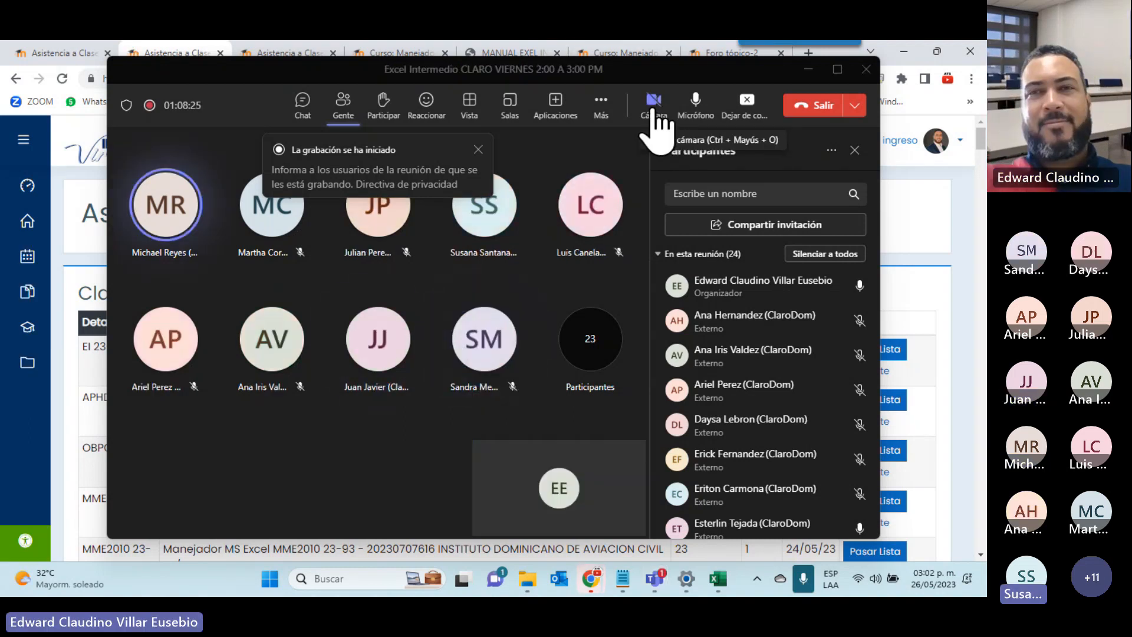
pyautogui.click(696, 102)
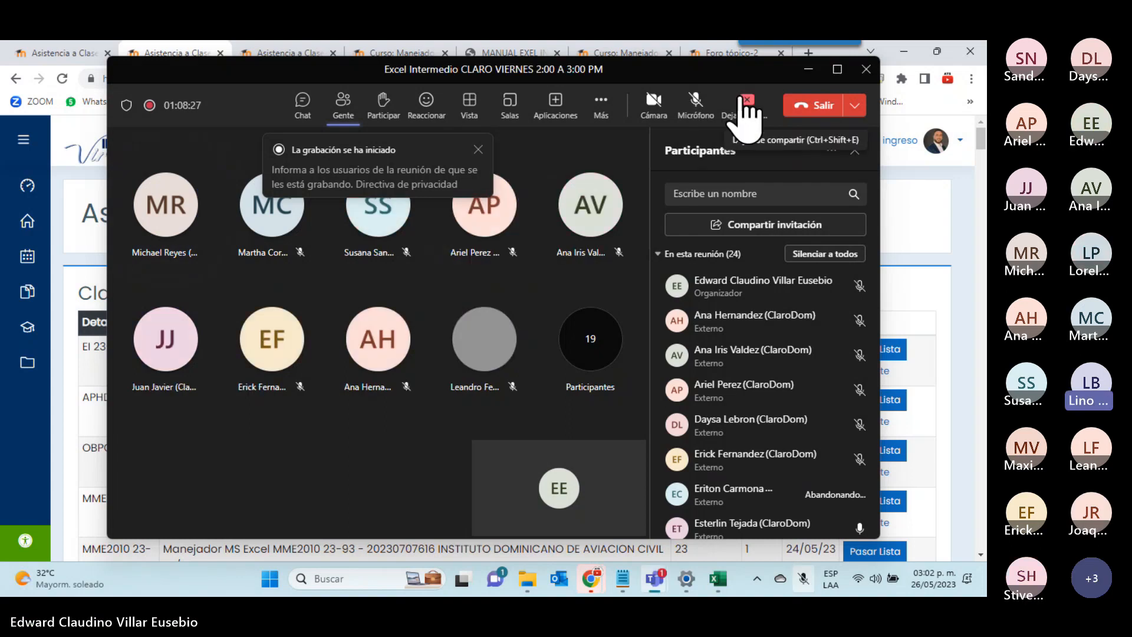
pyautogui.click(746, 101)
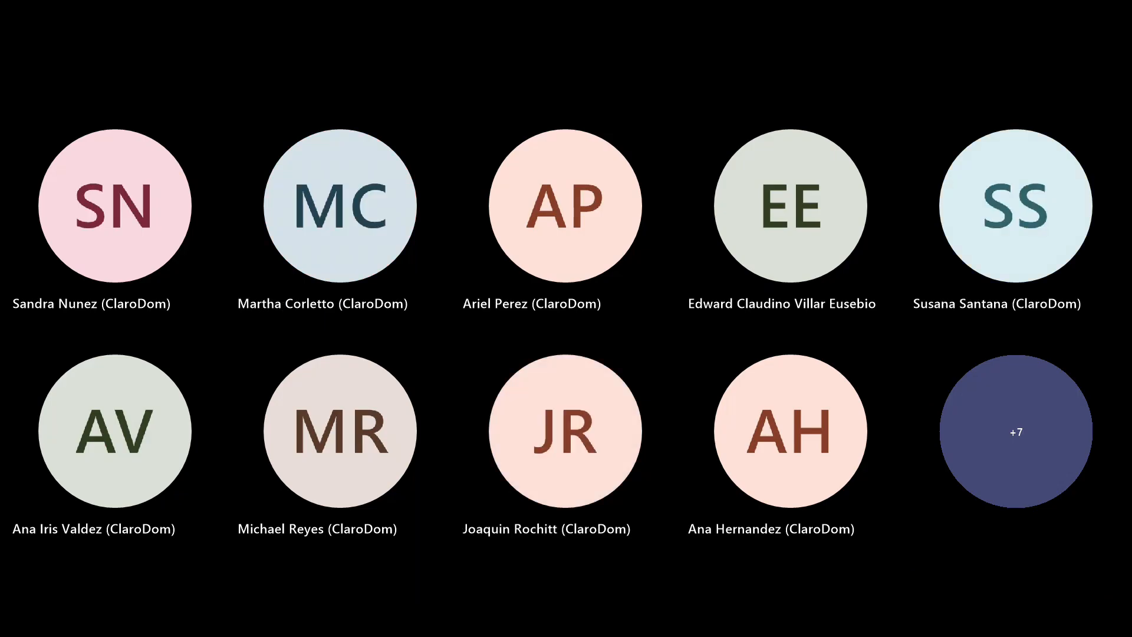